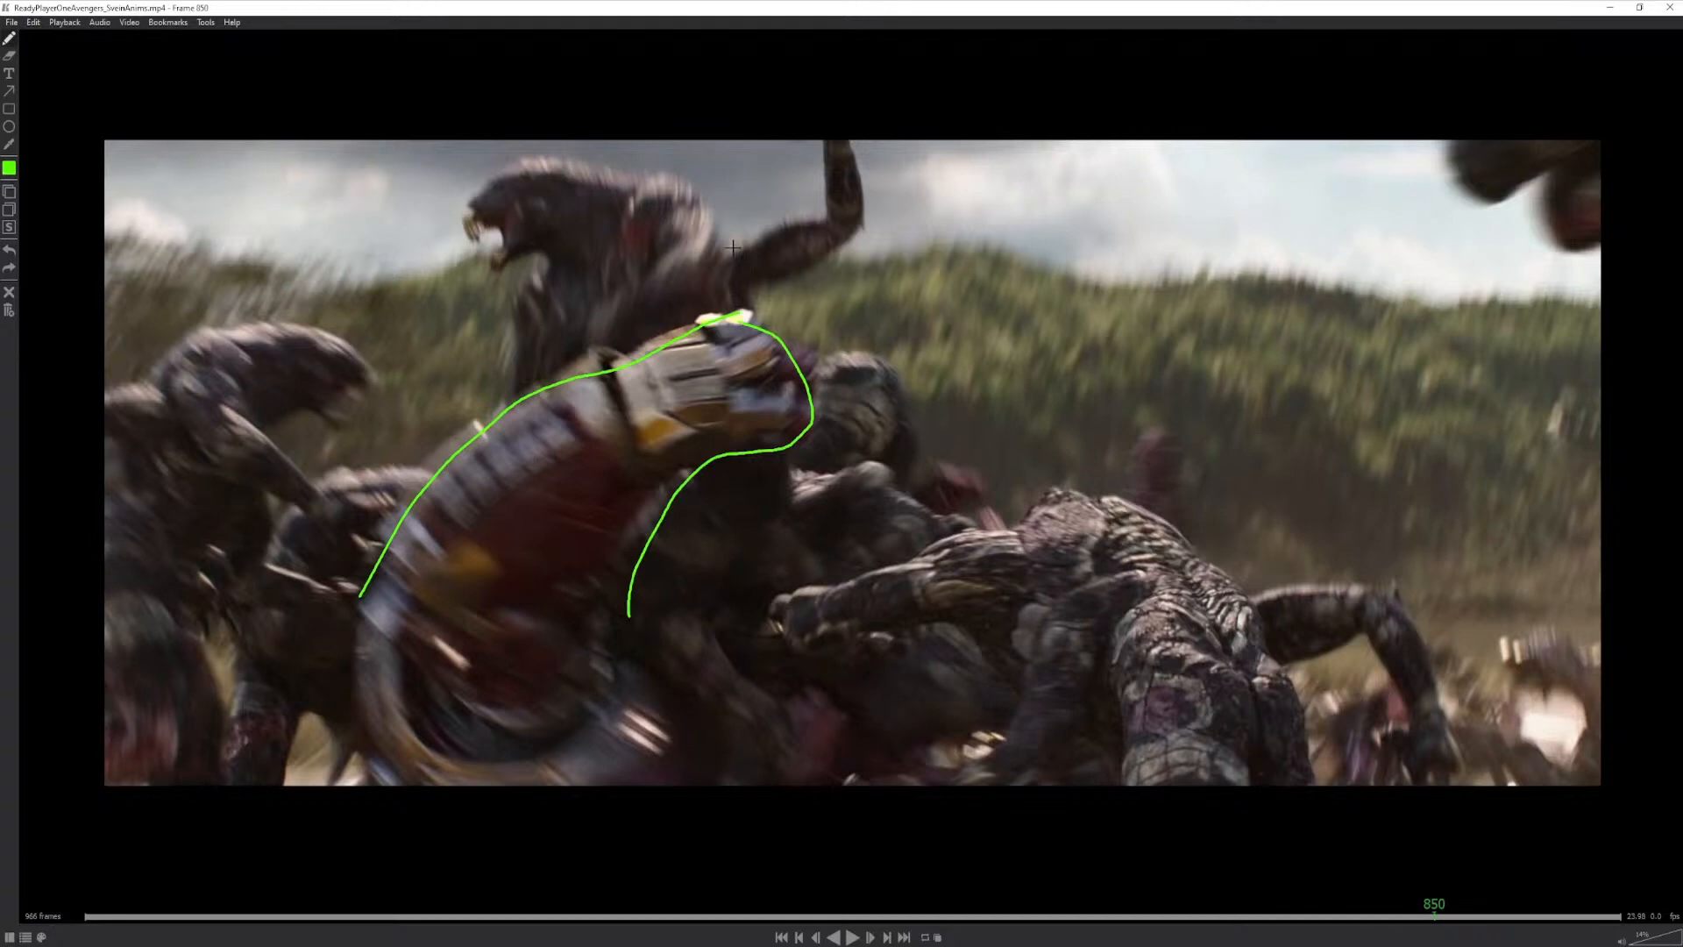
- Outline the roaring creature's raised arm, head and open jaw in green on frame 850 of the reference clip
{"action": "mouse_move", "coordinate": [724, 239]}
{"action": "left_mouse_down"}
{"action": "mouse_move", "coordinate": [800, 216]}
{"action": "mouse_move", "coordinate": [810, 139]}
{"action": "left_mouse_up"}
{"action": "mouse_move", "coordinate": [749, 311]}
{"action": "left_mouse_down"}
{"action": "mouse_move", "coordinate": [839, 259]}
{"action": "mouse_move", "coordinate": [855, 136]}
{"action": "left_mouse_up"}
{"action": "mouse_move", "coordinate": [721, 238]}
{"action": "left_mouse_down"}
{"action": "mouse_move", "coordinate": [712, 204]}
{"action": "mouse_move", "coordinate": [587, 156]}
{"action": "mouse_move", "coordinate": [471, 186]}
{"action": "mouse_move", "coordinate": [483, 253]}
{"action": "mouse_move", "coordinate": [540, 267]}
{"action": "mouse_move", "coordinate": [526, 321]}
{"action": "left_mouse_up"}
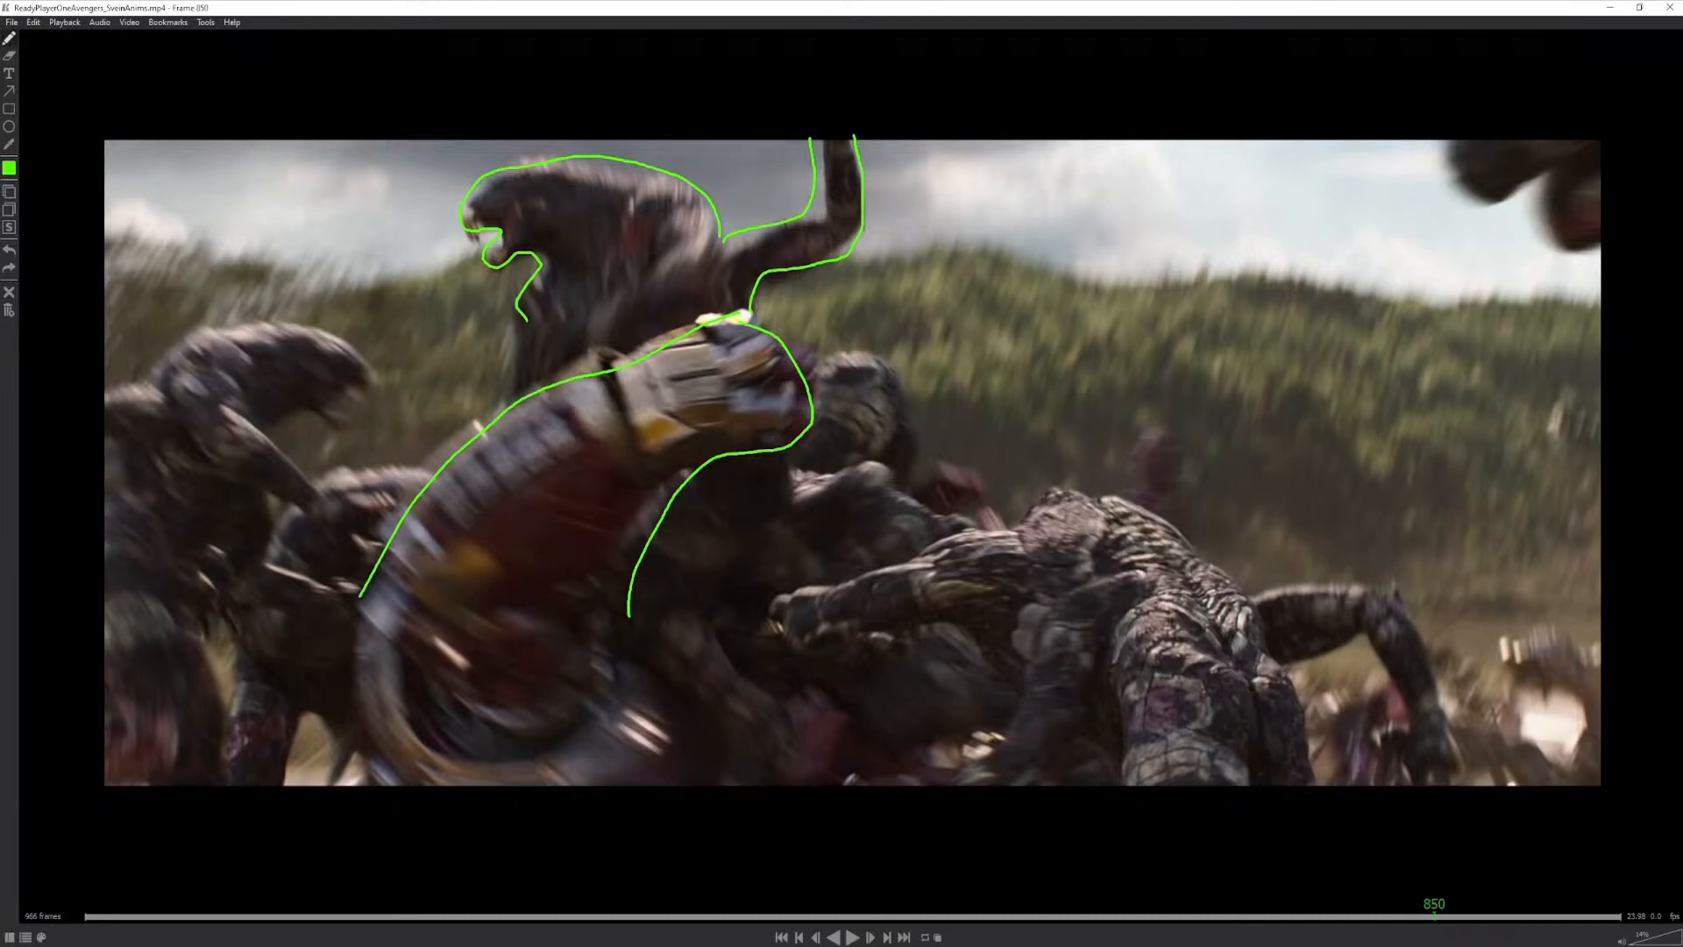
- Switch to Maya and preview the empty scene's timeline by playing and scrubbing it
{"action": "key", "text": "alt+Tab"}
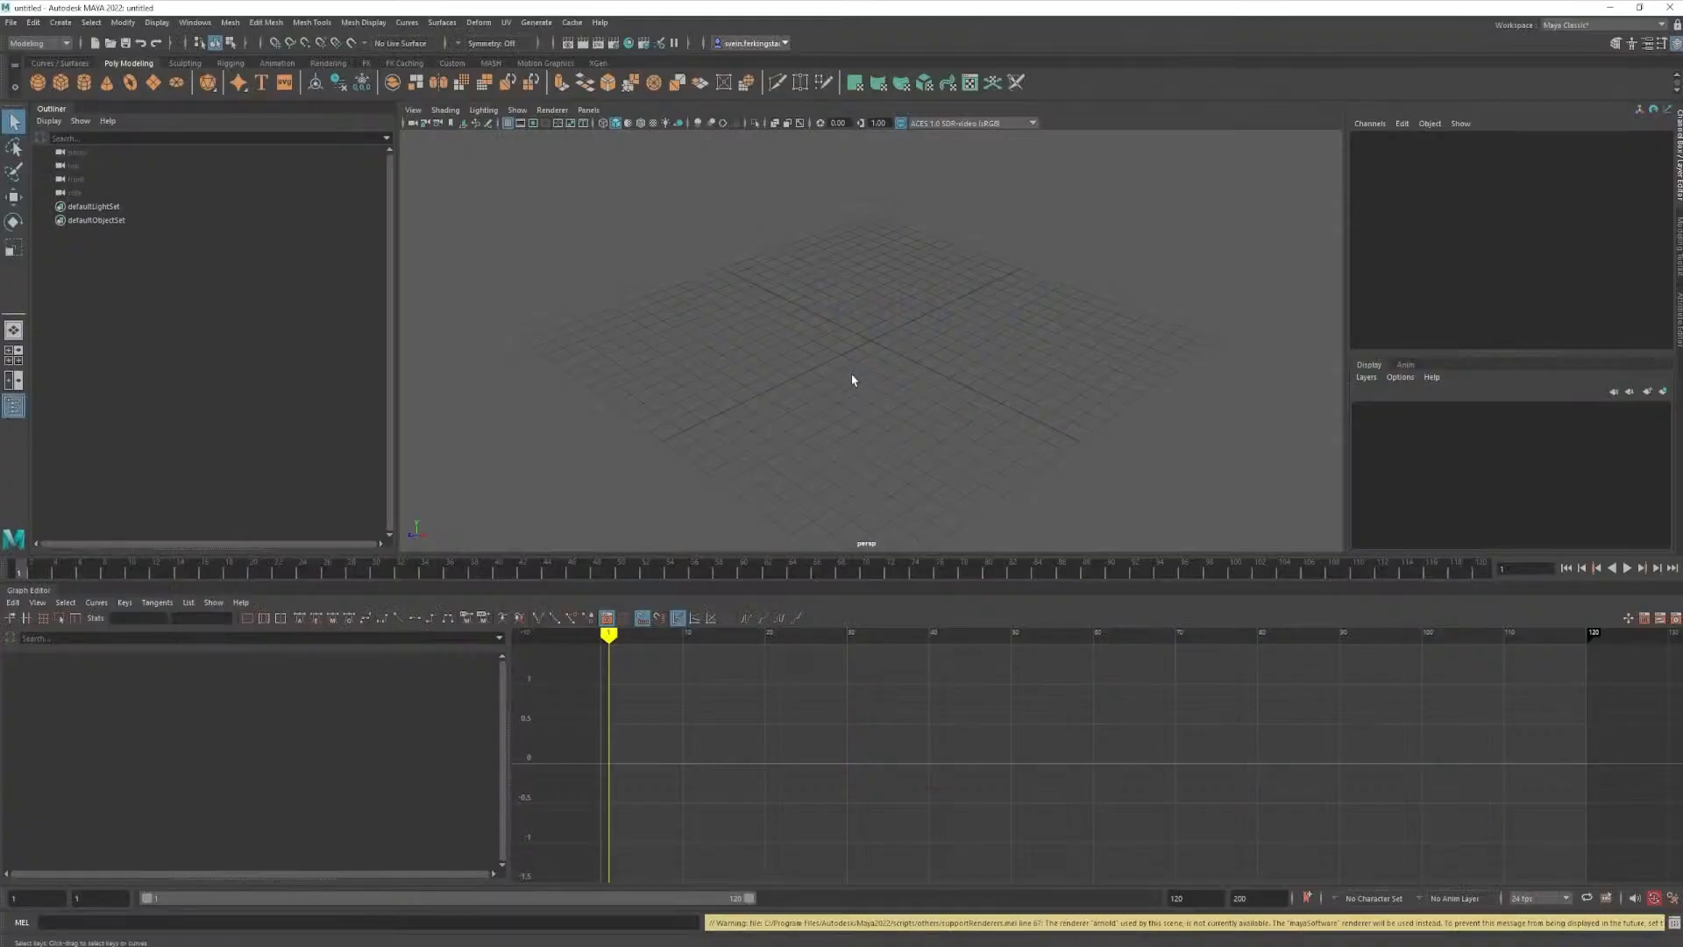
{"action": "left_click_drag", "start_coordinate": [838, 381], "coordinate": [803, 431], "text": "alt"}
{"action": "right_click_drag", "start_coordinate": [802, 431], "coordinate": [870, 396], "text": "alt"}
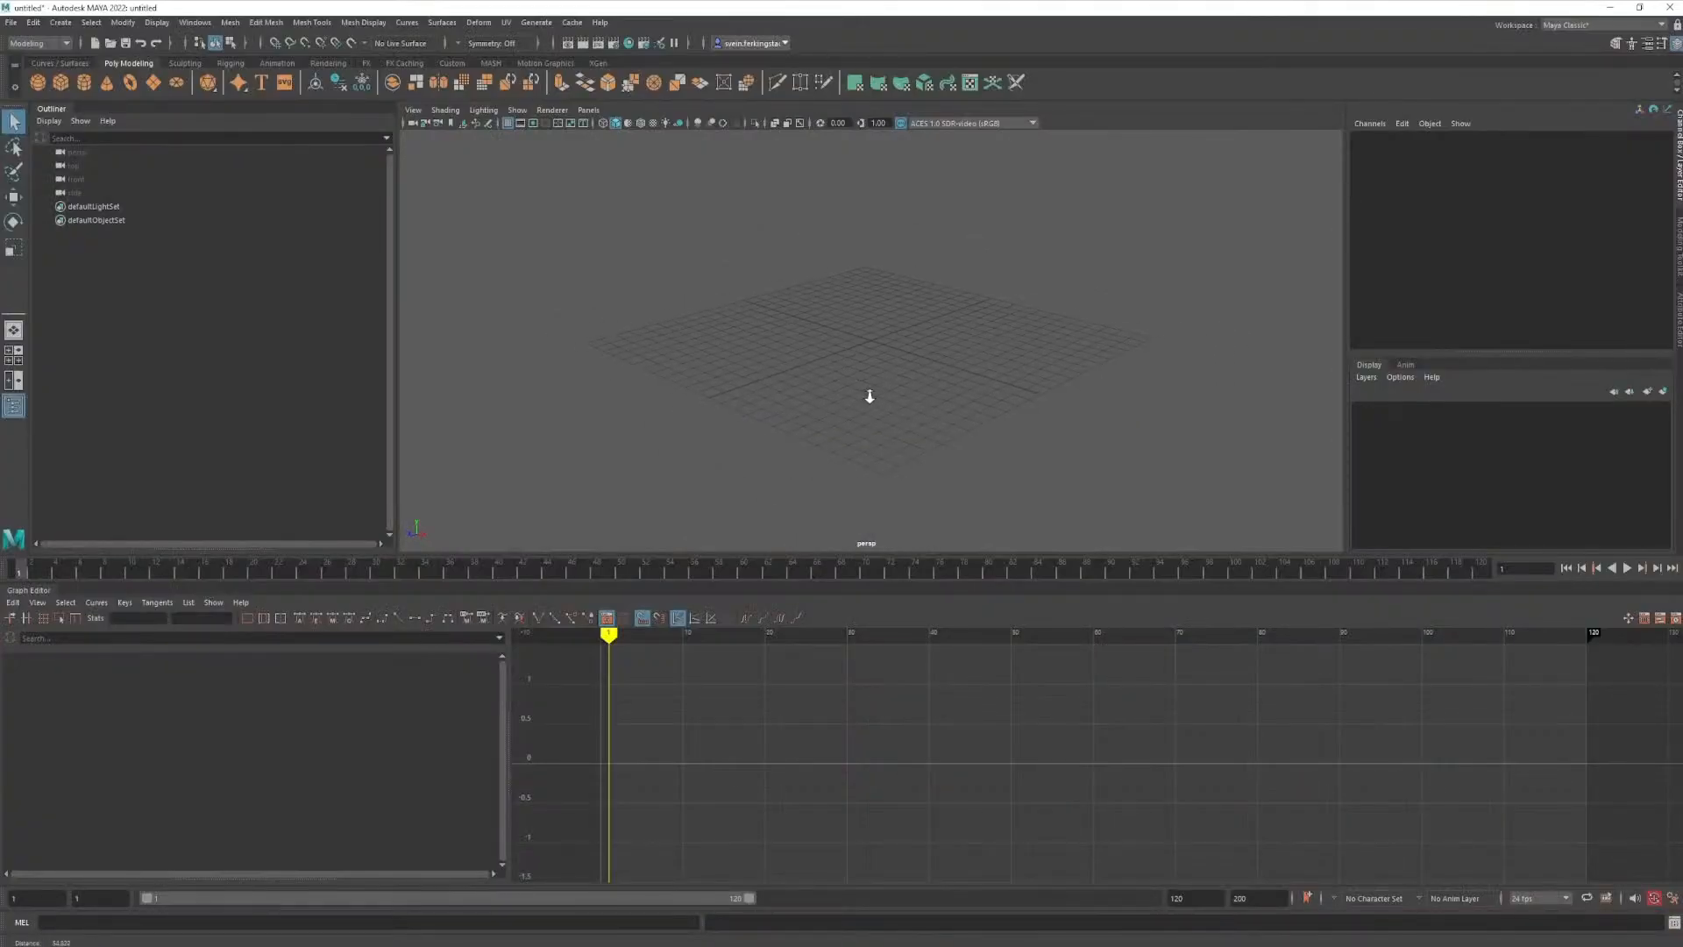
{"action": "mouse_move", "coordinate": [902, 395]}
{"action": "left_mouse_down", "text": "alt"}
{"action": "mouse_move", "coordinate": [944, 372]}
{"action": "mouse_move", "coordinate": [913, 368]}
{"action": "left_mouse_up", "text": "alt"}
{"action": "right_click_drag", "start_coordinate": [913, 368], "coordinate": [956, 466], "text": "alt"}
{"action": "key", "text": "alt+v"}
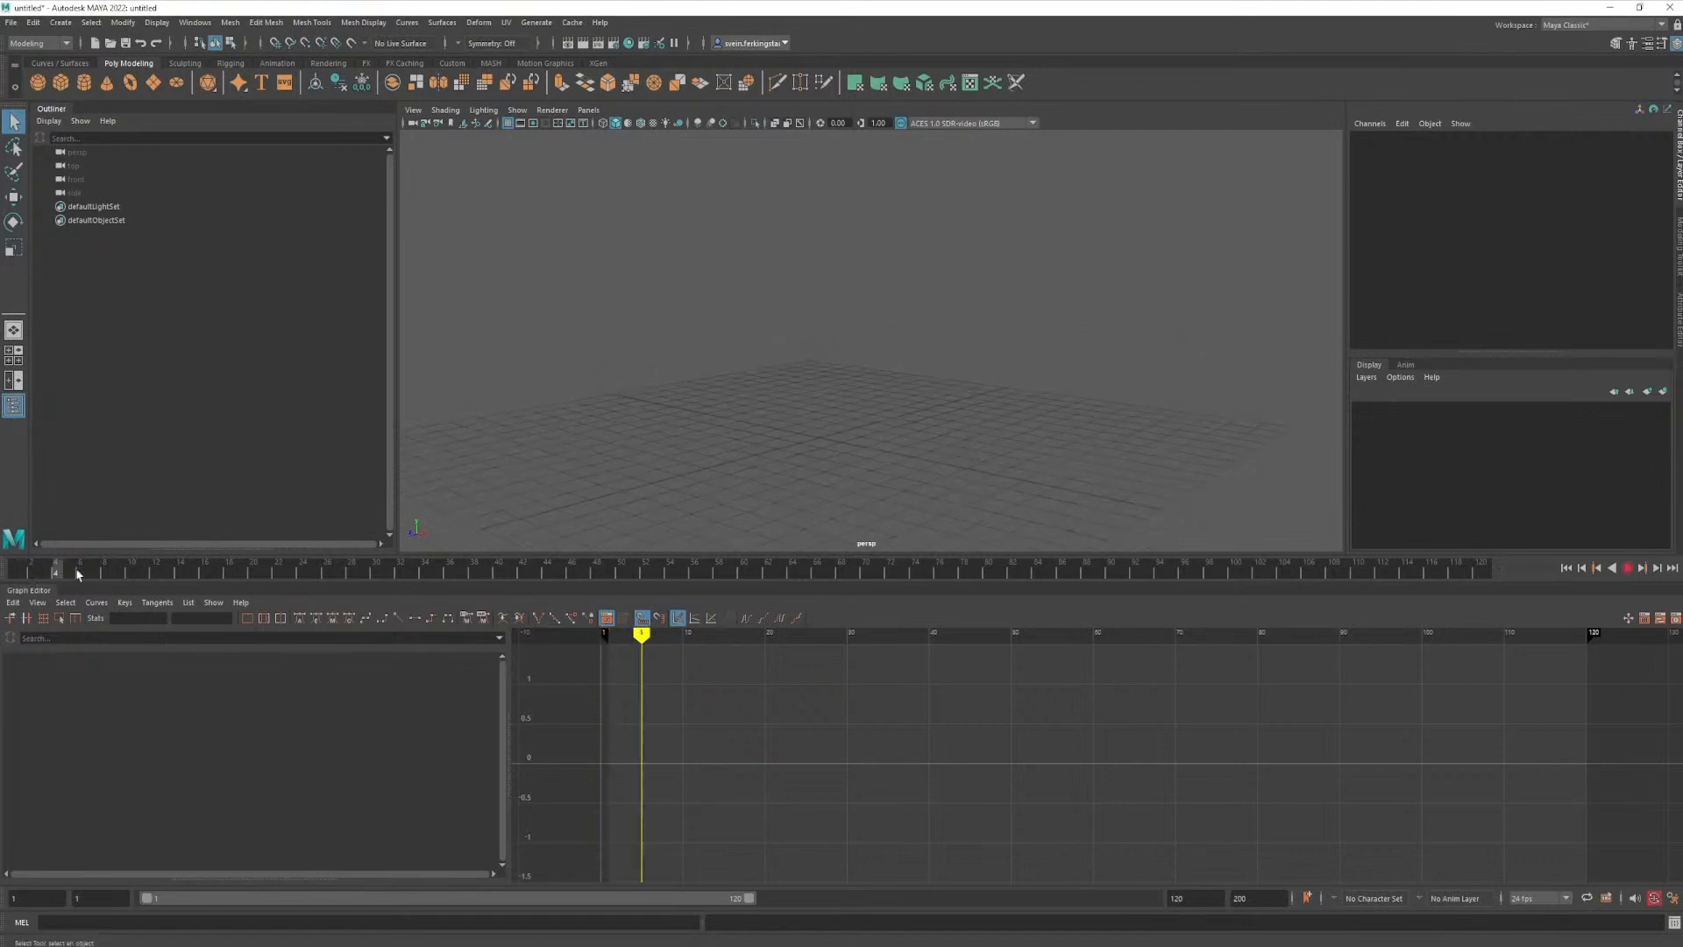
{"action": "left_click_drag", "start_coordinate": [77, 575], "coordinate": [132, 574]}
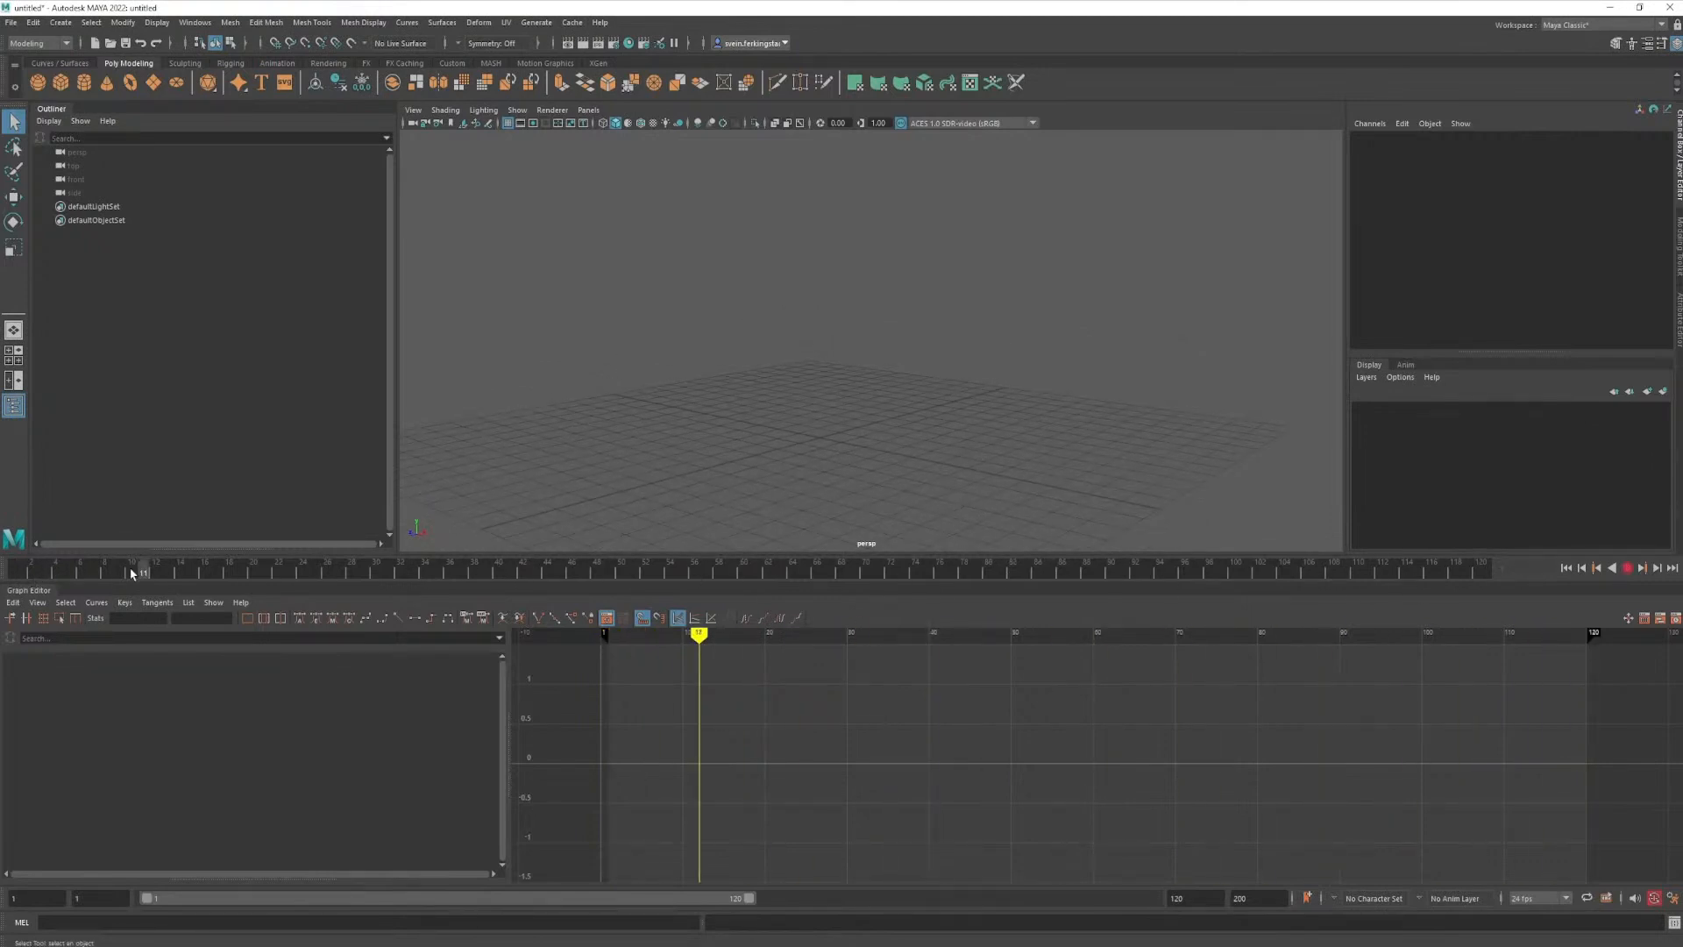
{"action": "key", "text": "alt+v"}
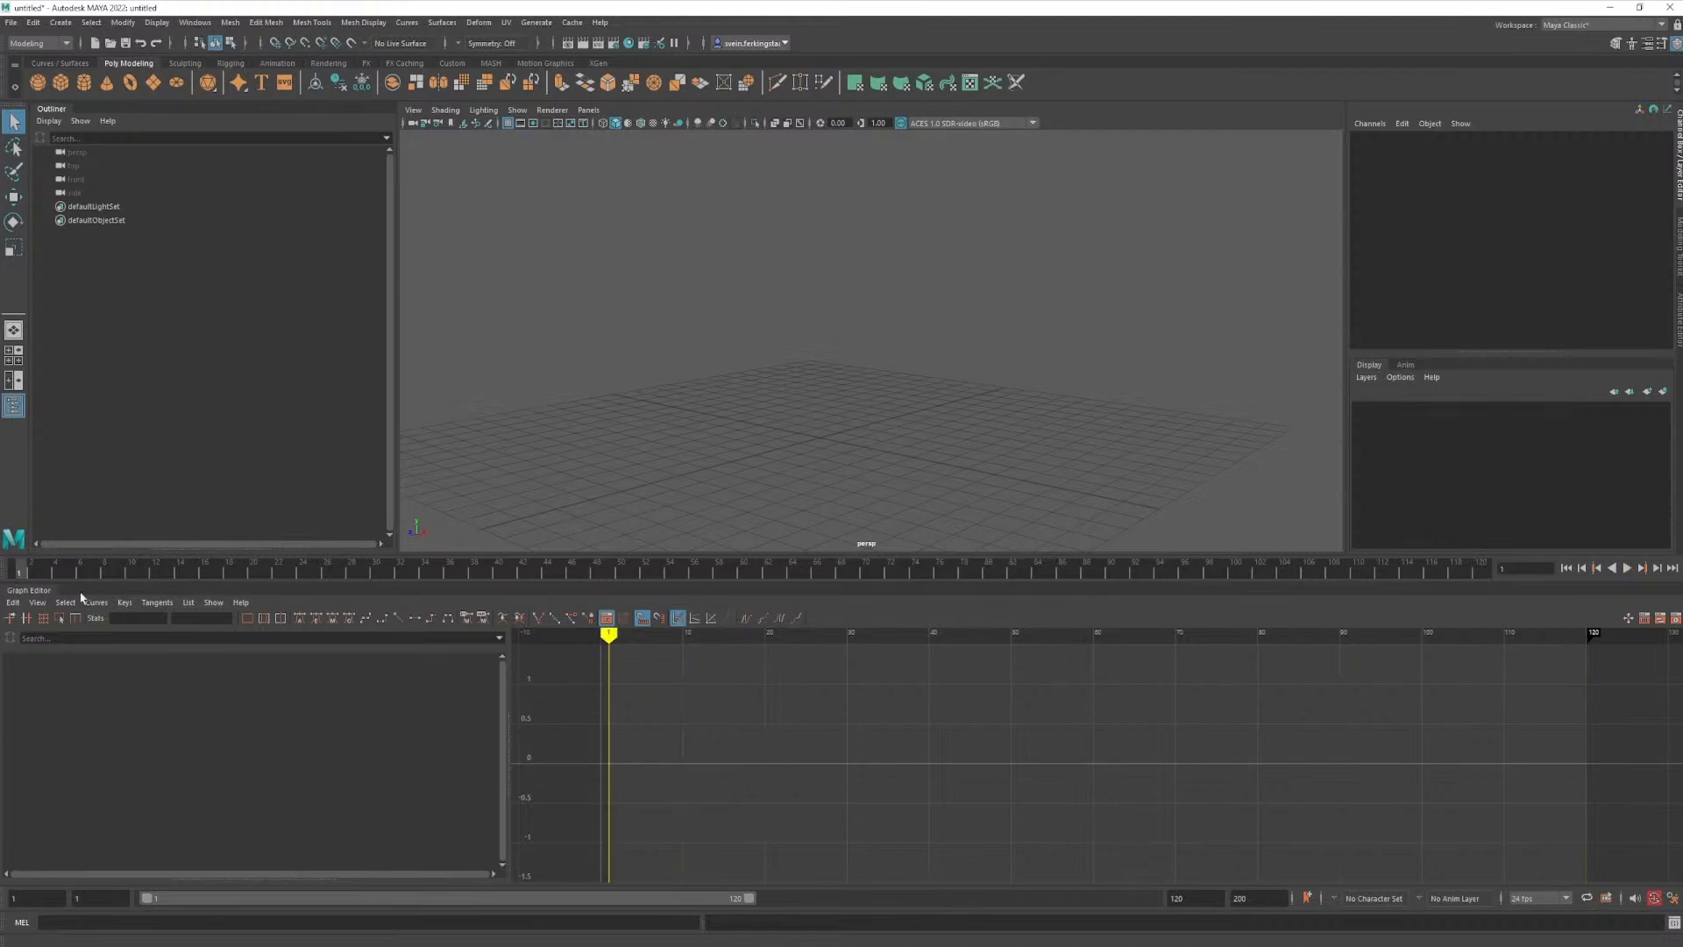
{"action": "key", "text": "alt+v"}
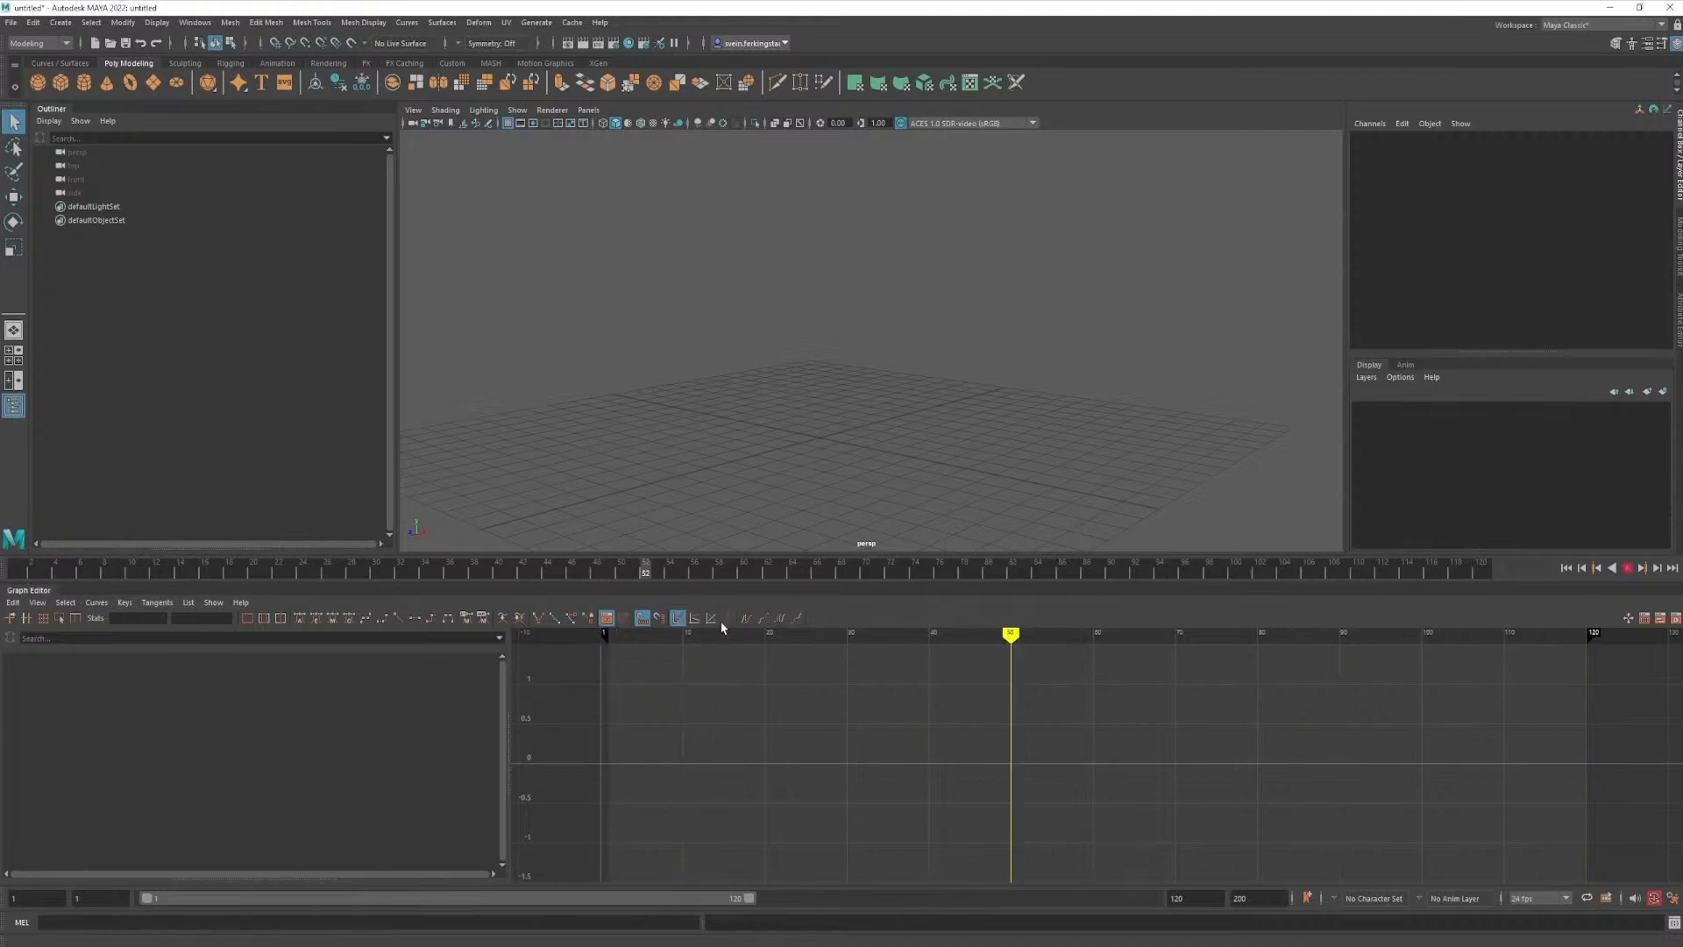
{"action": "key", "text": "alt+v"}
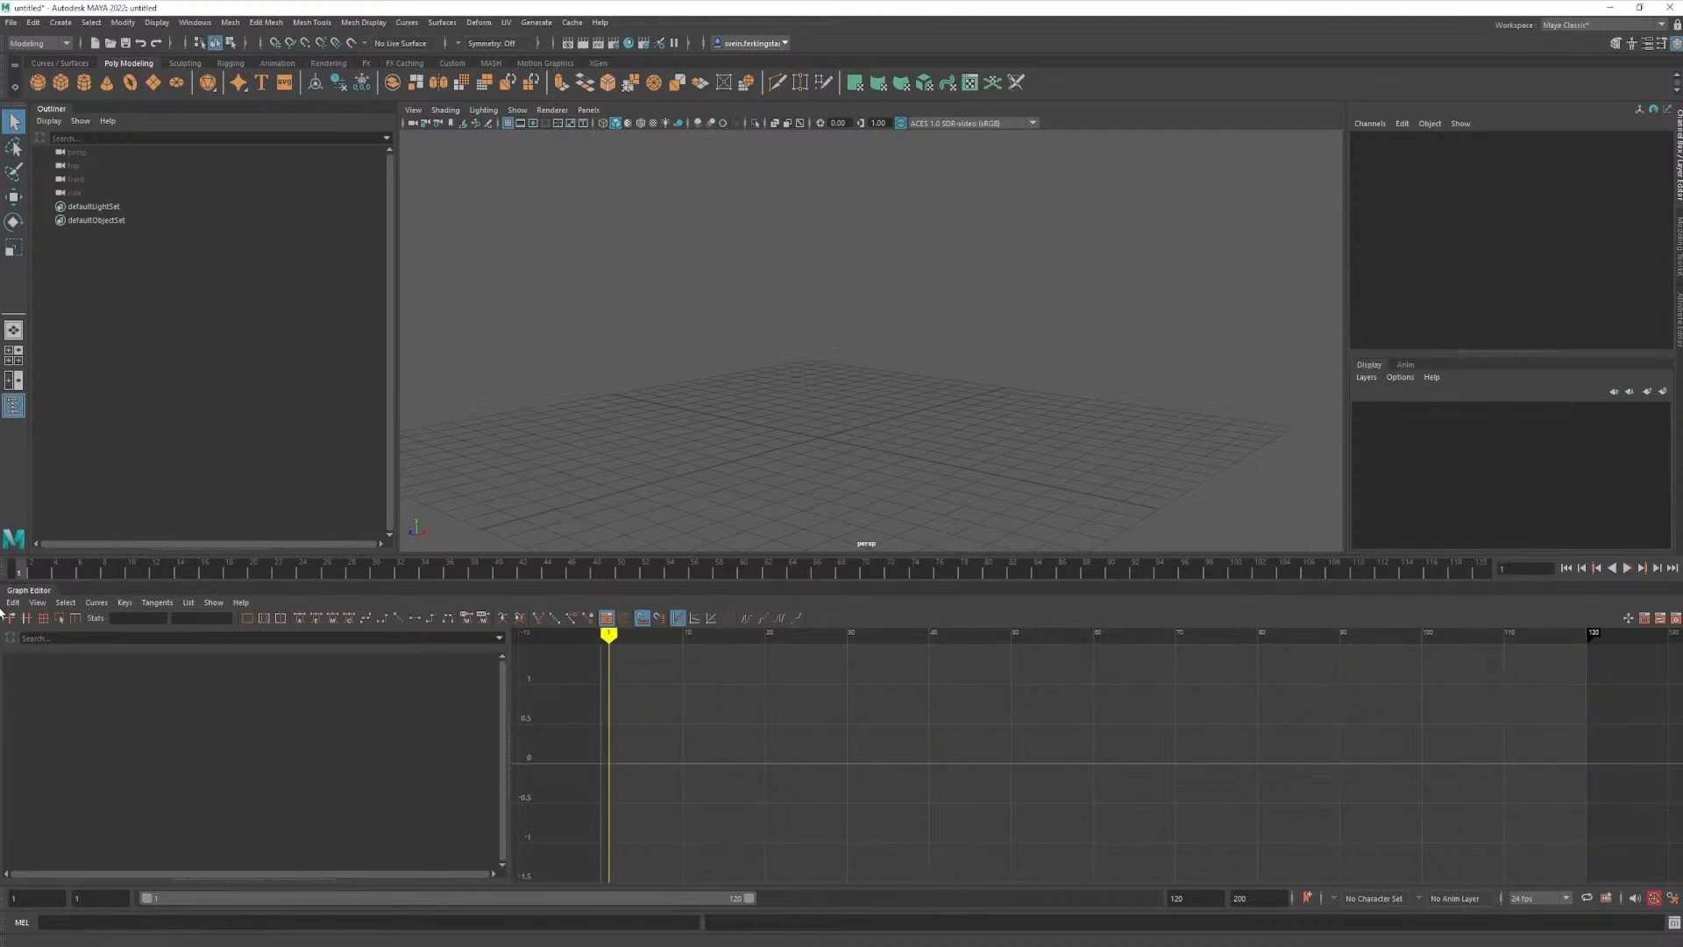
- Import the Ultimate_Tailed_v1.0.1.mb rig, frame it in the perspective view and select its main control
{"action": "left_click", "coordinate": [1566, 899]}
{"action": "left_click", "coordinate": [1566, 901]}
{"action": "left_click_drag", "start_coordinate": [26, 572], "coordinate": [11, 576]}
{"action": "left_click_drag", "start_coordinate": [912, 347], "coordinate": [728, 422]}
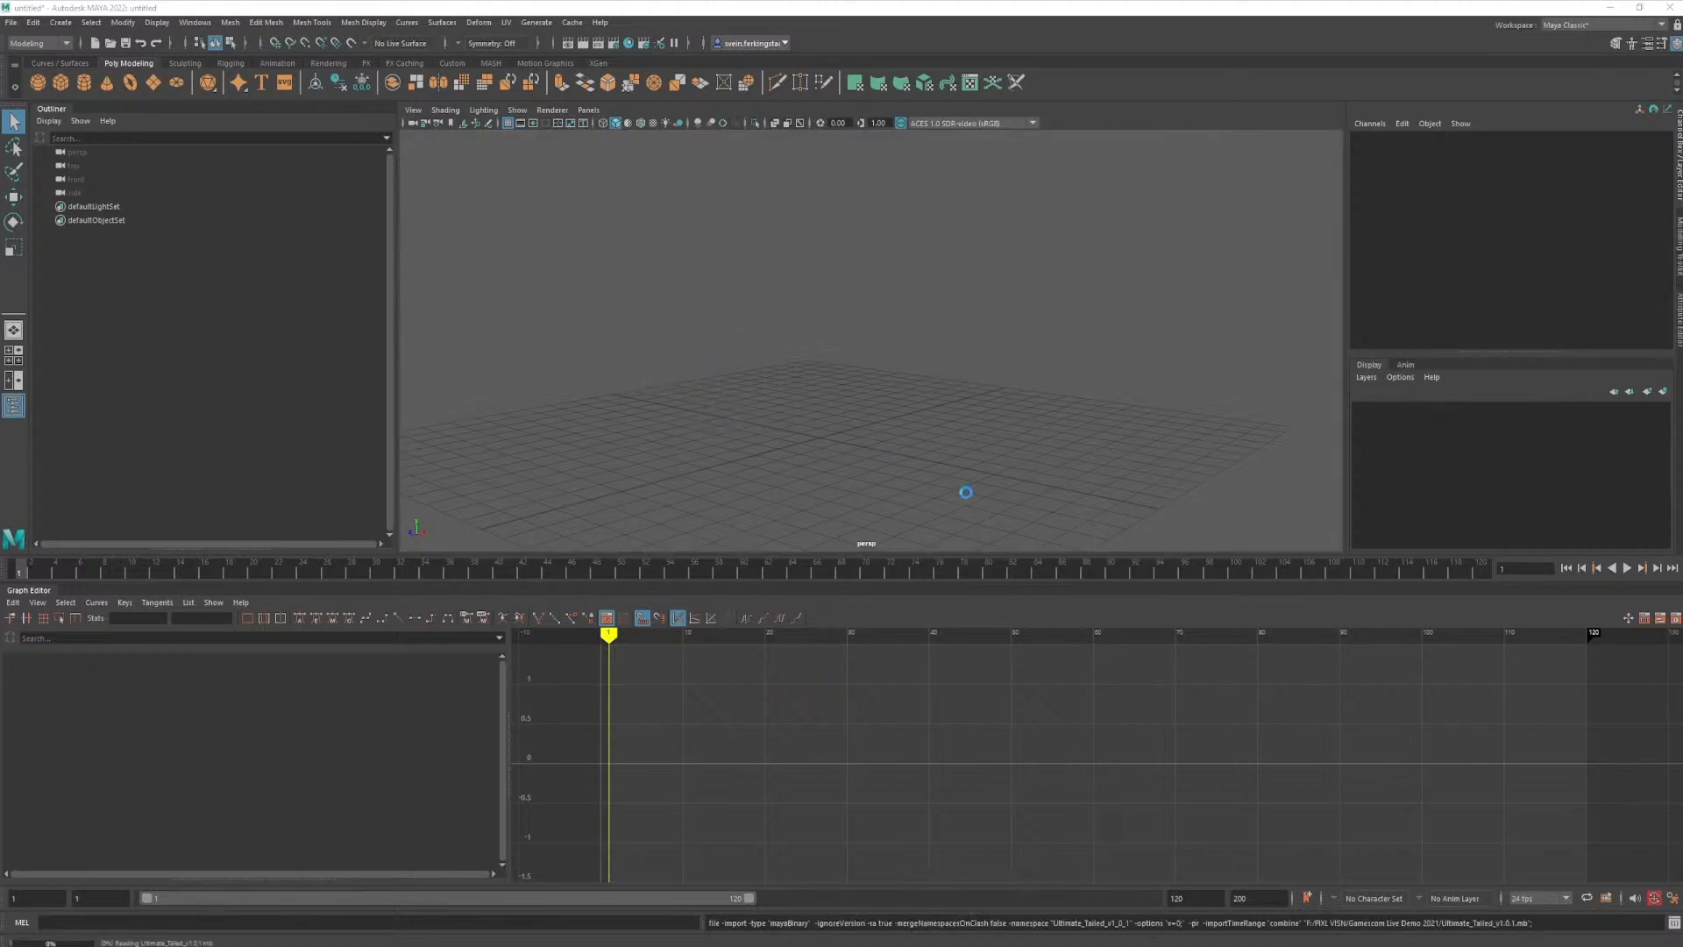
{"action": "left_click_drag", "start_coordinate": [938, 472], "coordinate": [988, 387], "text": "alt"}
{"action": "scroll", "coordinate": [865, 432], "scroll_direction": "up", "scroll_amount": 3}
{"action": "left_click", "coordinate": [488, 112]}
{"action": "left_click", "coordinate": [524, 206]}
{"action": "scroll", "coordinate": [910, 497], "scroll_direction": "up", "scroll_amount": 3}
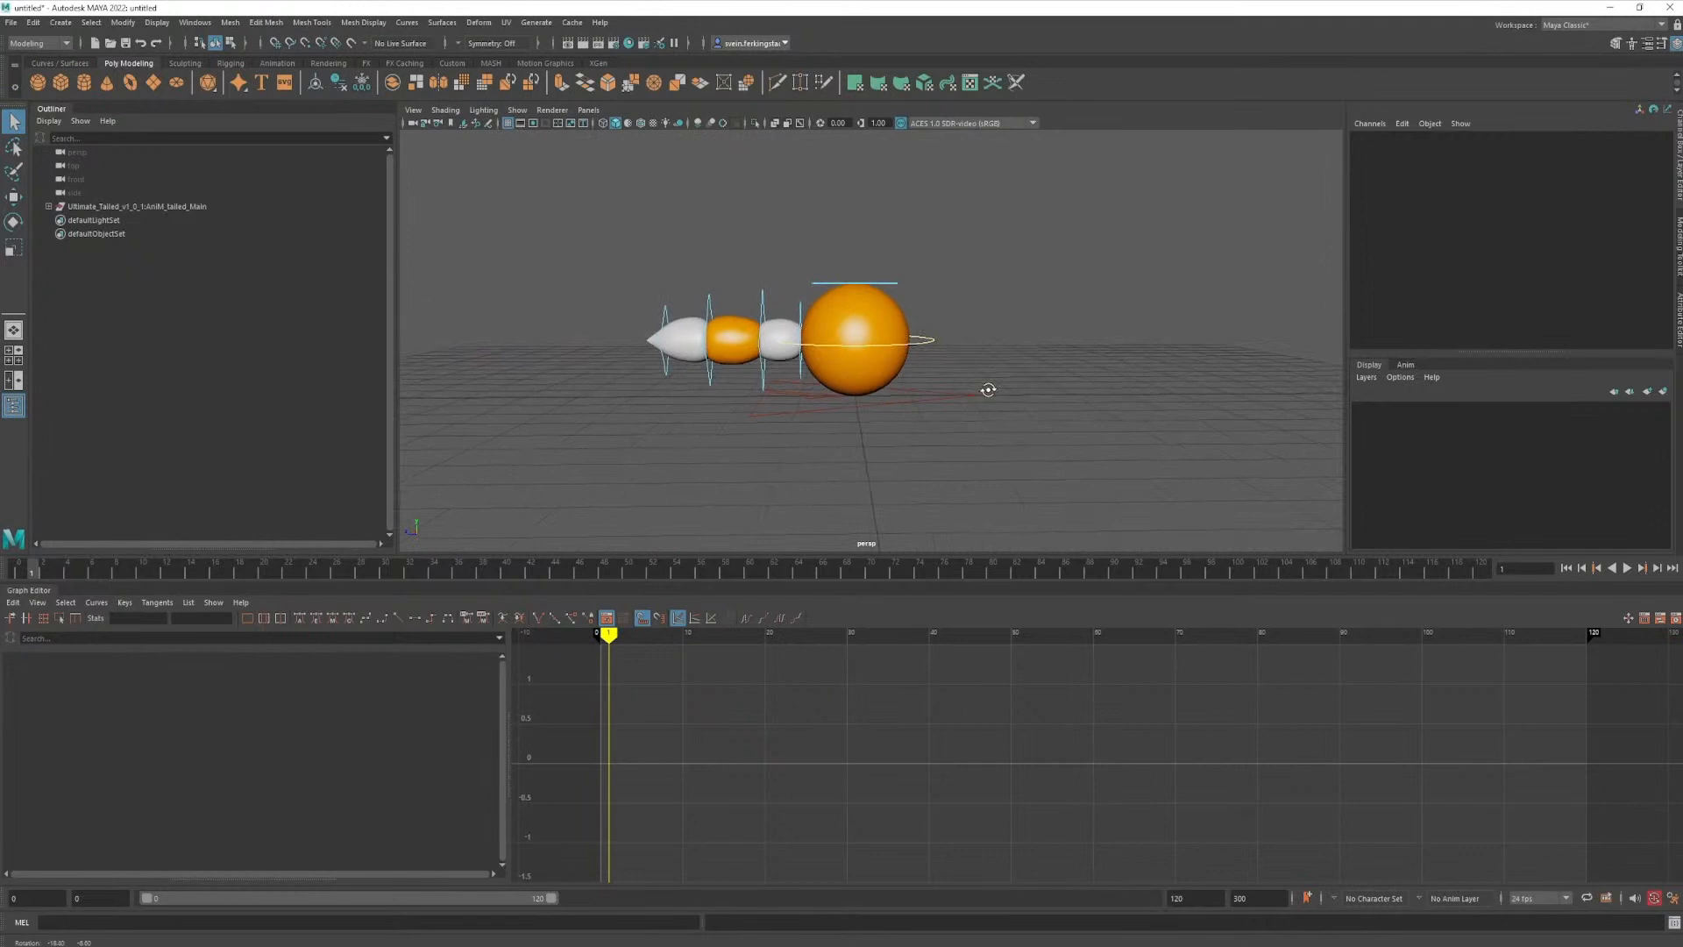
{"action": "left_click", "coordinate": [938, 359]}
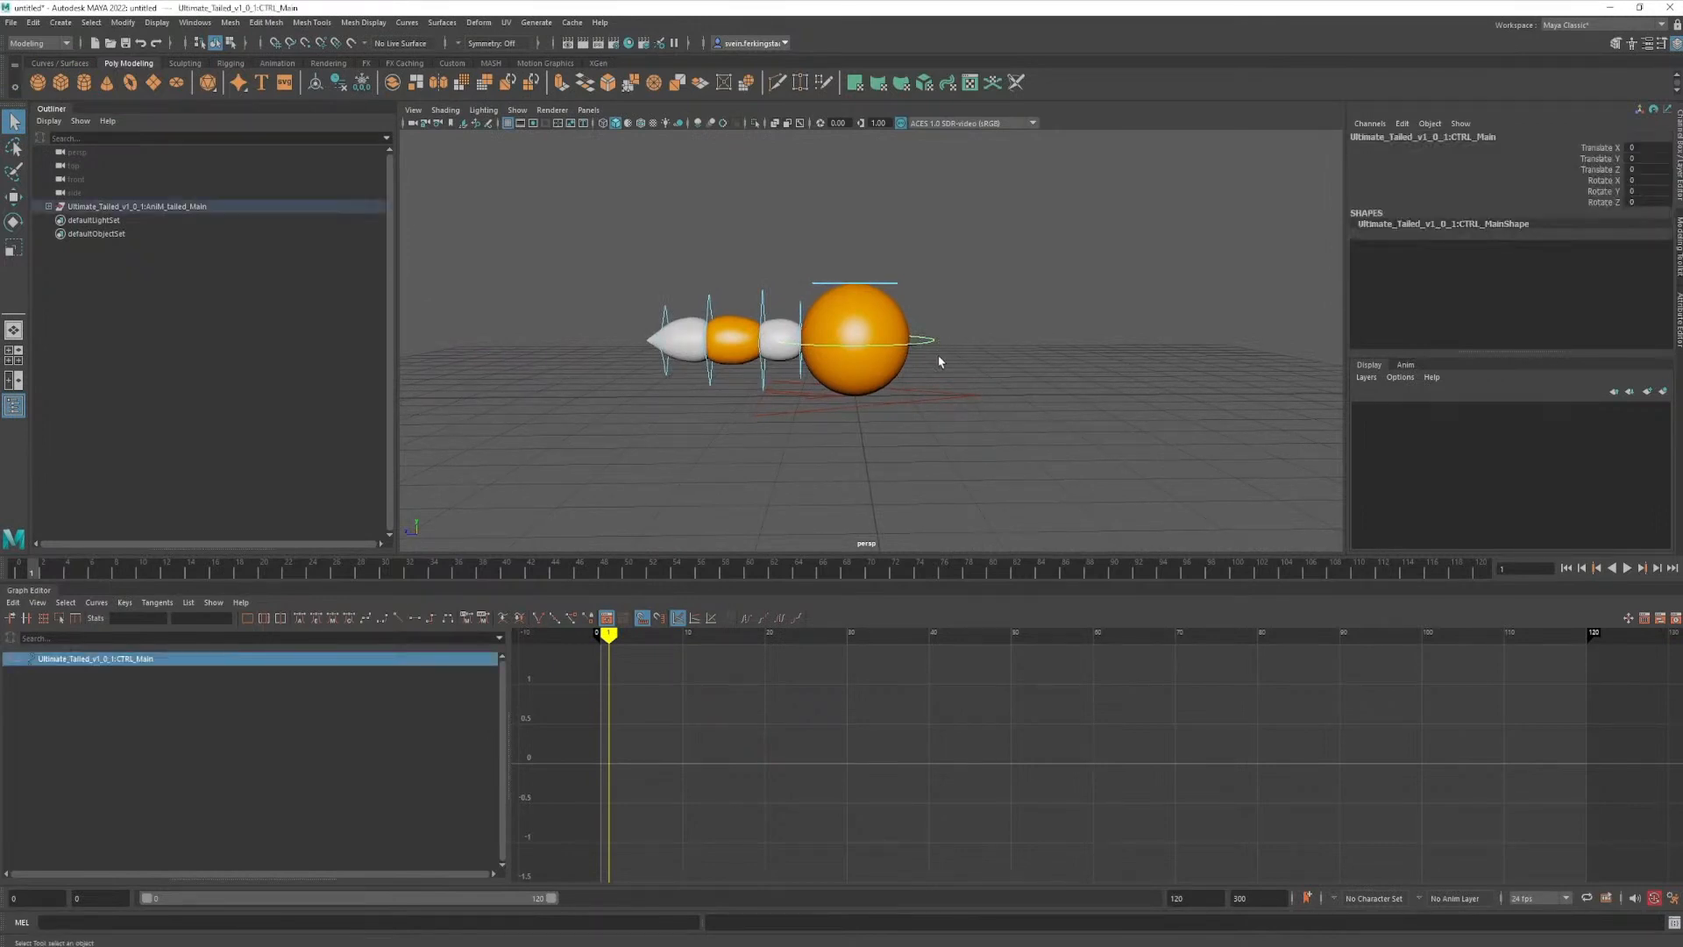
- Switch to the reference clip, examine the action from frame 850 to frame 864, and return to Maya
{"action": "left_click", "coordinate": [513, 946]}
{"action": "mouse_move", "coordinate": [1434, 914]}
{"action": "left_mouse_down"}
{"action": "mouse_move", "coordinate": [1402, 914]}
{"action": "mouse_move", "coordinate": [1458, 919]}
{"action": "left_mouse_up"}
{"action": "key", "text": "alt+Tab"}
{"action": "key", "text": "alt+Tab"}
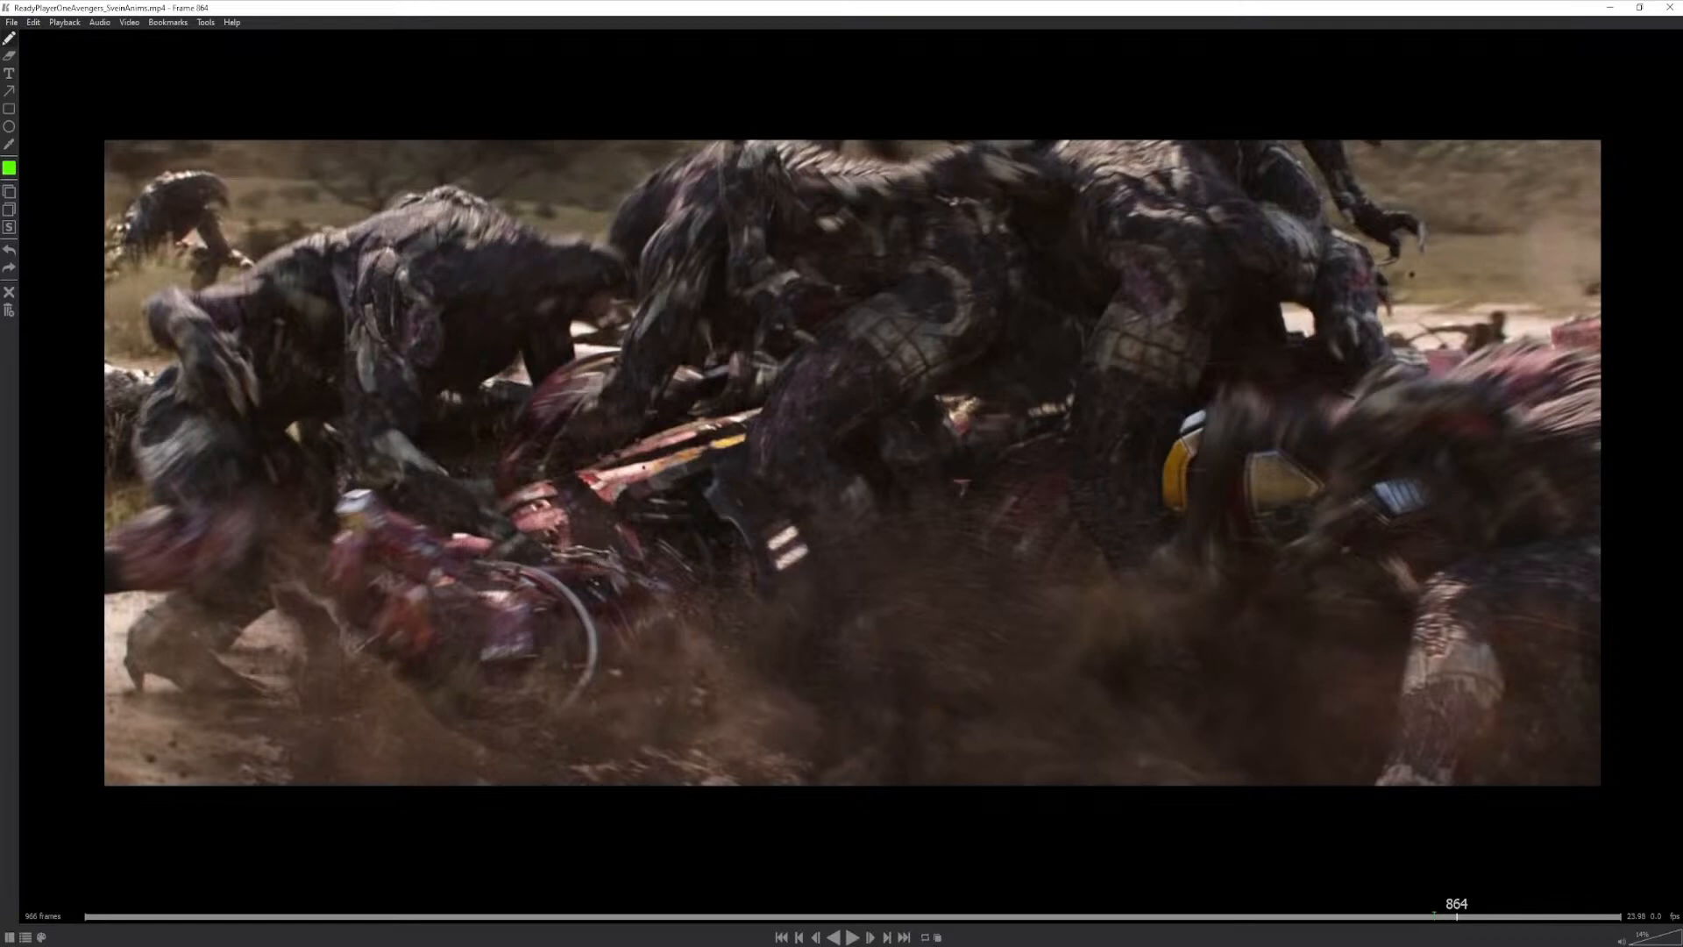
{"action": "left_click", "coordinate": [1610, 7]}
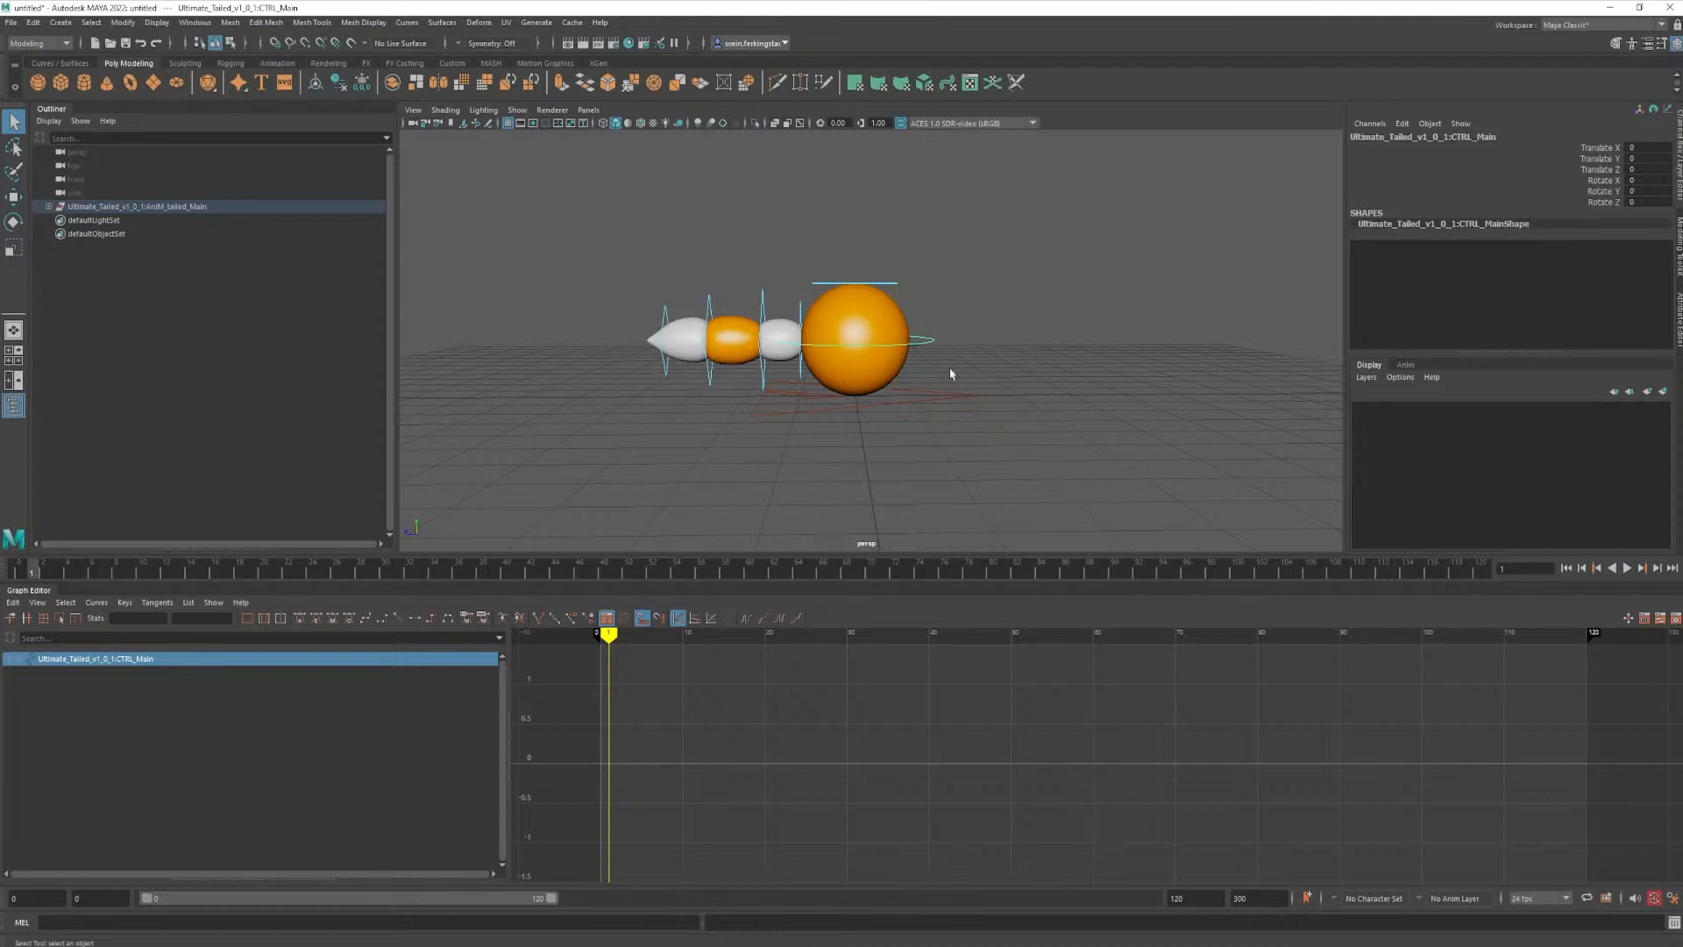
- Set a key on all channels of the tailed ball's main control at frame 0
{"action": "left_click_drag", "start_coordinate": [977, 360], "coordinate": [985, 359], "text": "alt"}
{"action": "right_click_drag", "start_coordinate": [984, 359], "coordinate": [1085, 329], "text": "alt"}
{"action": "middle_click_drag", "start_coordinate": [1086, 329], "coordinate": [1096, 450], "text": "alt"}
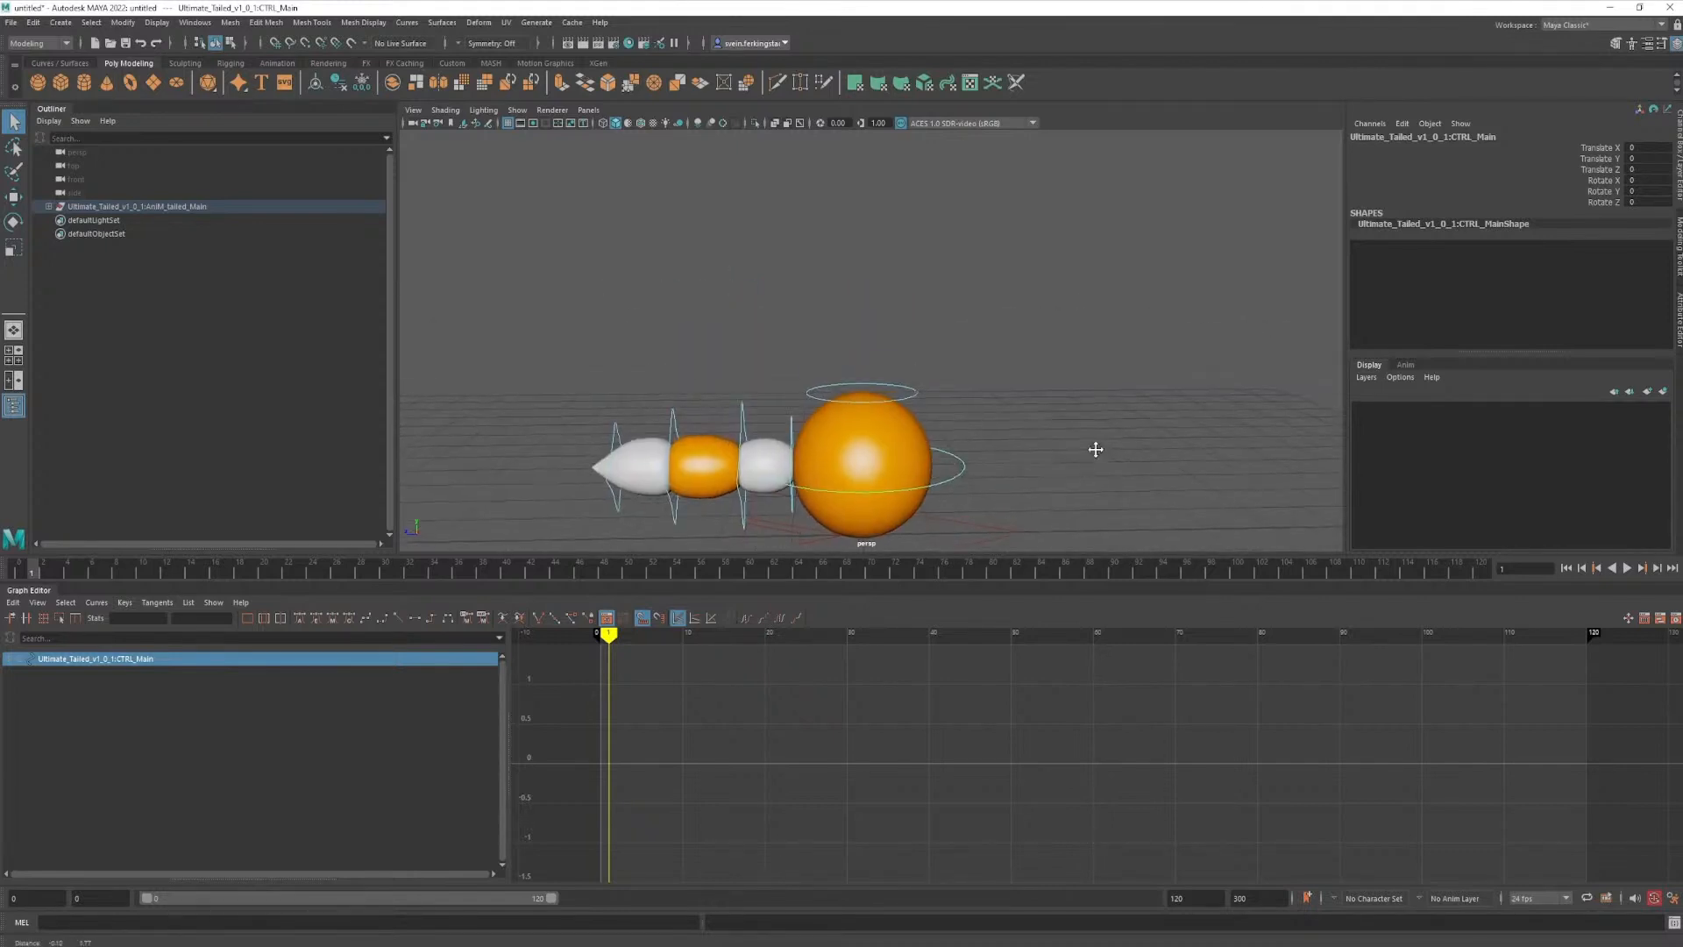
{"action": "left_click_drag", "start_coordinate": [1096, 450], "coordinate": [1049, 421], "text": "alt"}
{"action": "key", "text": "alt+1"}
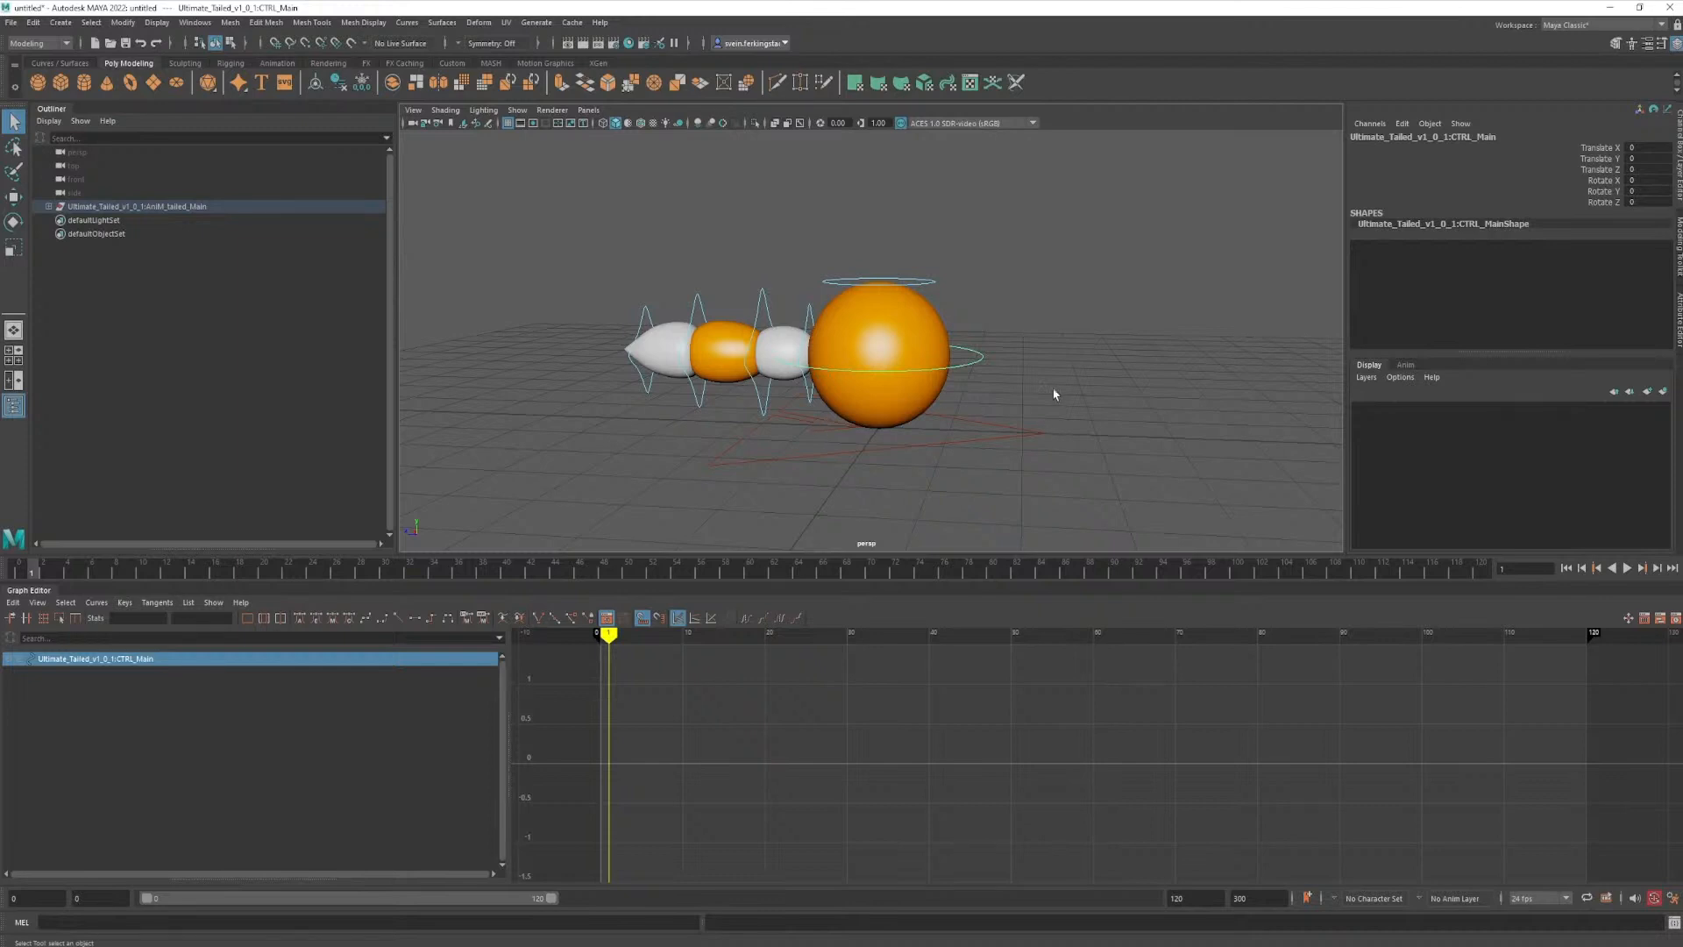
{"action": "left_click_drag", "start_coordinate": [1147, 416], "coordinate": [1008, 429], "text": "alt"}
{"action": "middle_click_drag", "start_coordinate": [1009, 429], "coordinate": [988, 470], "text": "alt"}
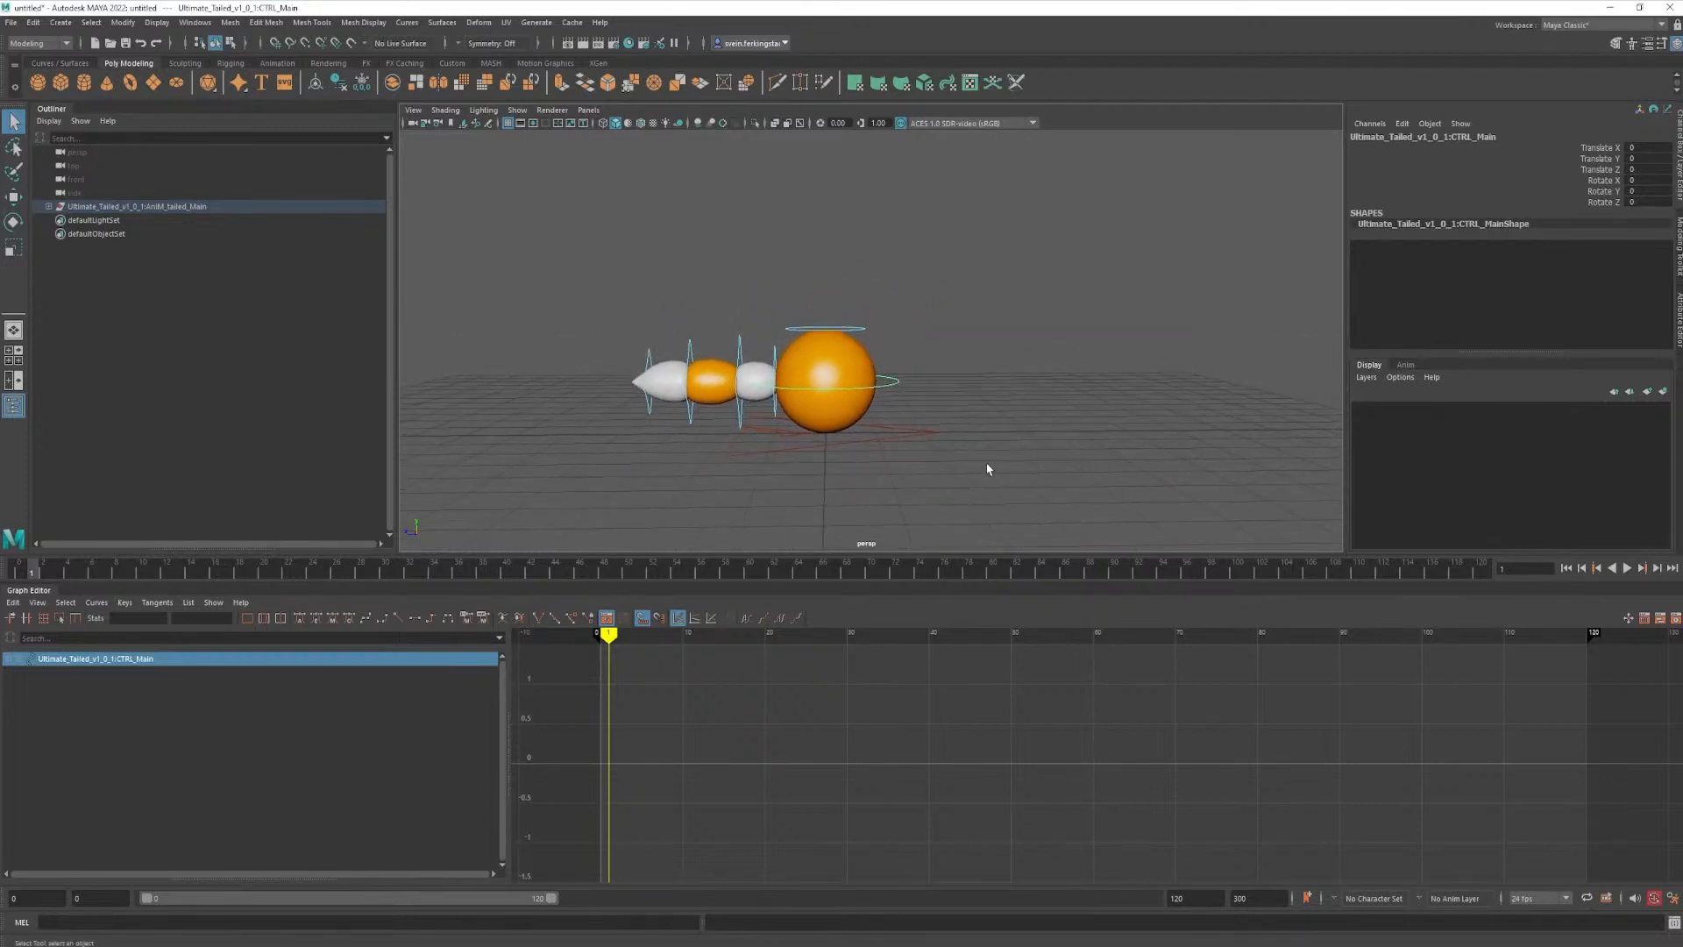
{"action": "left_click", "coordinate": [18, 572]}
{"action": "key", "text": "s"}
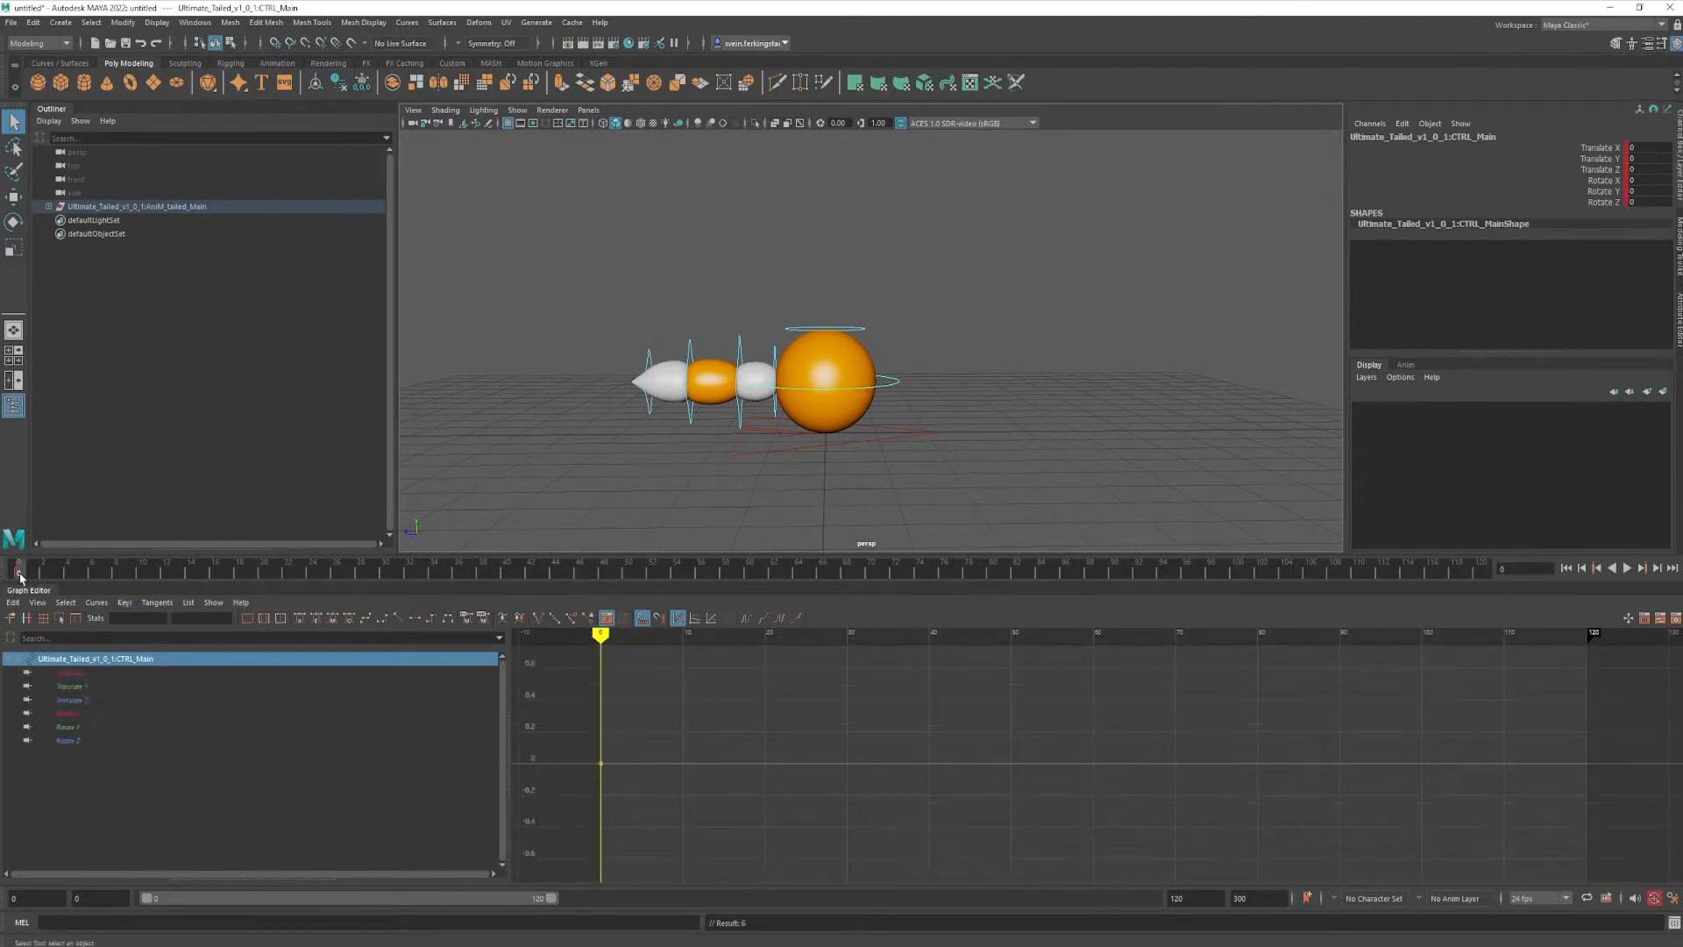
- Set further keys on the main control at frames 16 and 8
{"action": "left_click_drag", "start_coordinate": [22, 577], "coordinate": [22, 577]}
{"action": "key", "text": "alt+v"}
{"action": "mouse_move", "coordinate": [22, 578]}
{"action": "left_mouse_down"}
{"action": "mouse_move", "coordinate": [338, 581]}
{"action": "mouse_move", "coordinate": [215, 580]}
{"action": "left_mouse_up"}
{"action": "key", "text": "s"}
{"action": "left_click", "coordinate": [104, 578]}
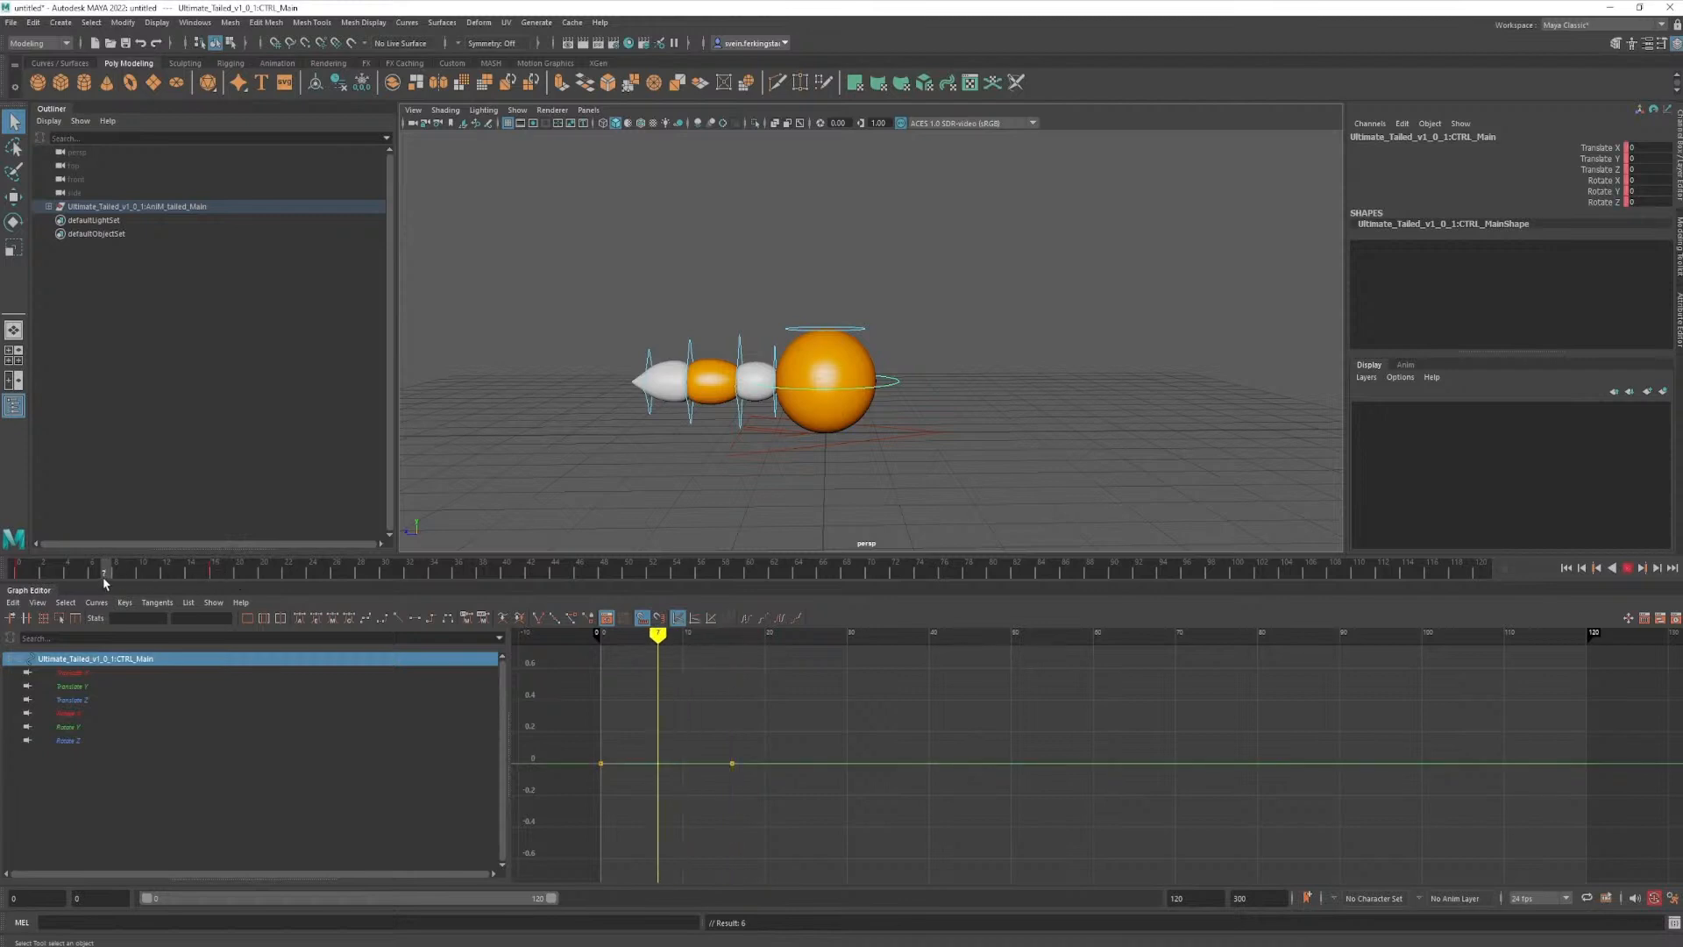
{"action": "left_click", "coordinate": [116, 577]}
{"action": "key", "text": "s"}
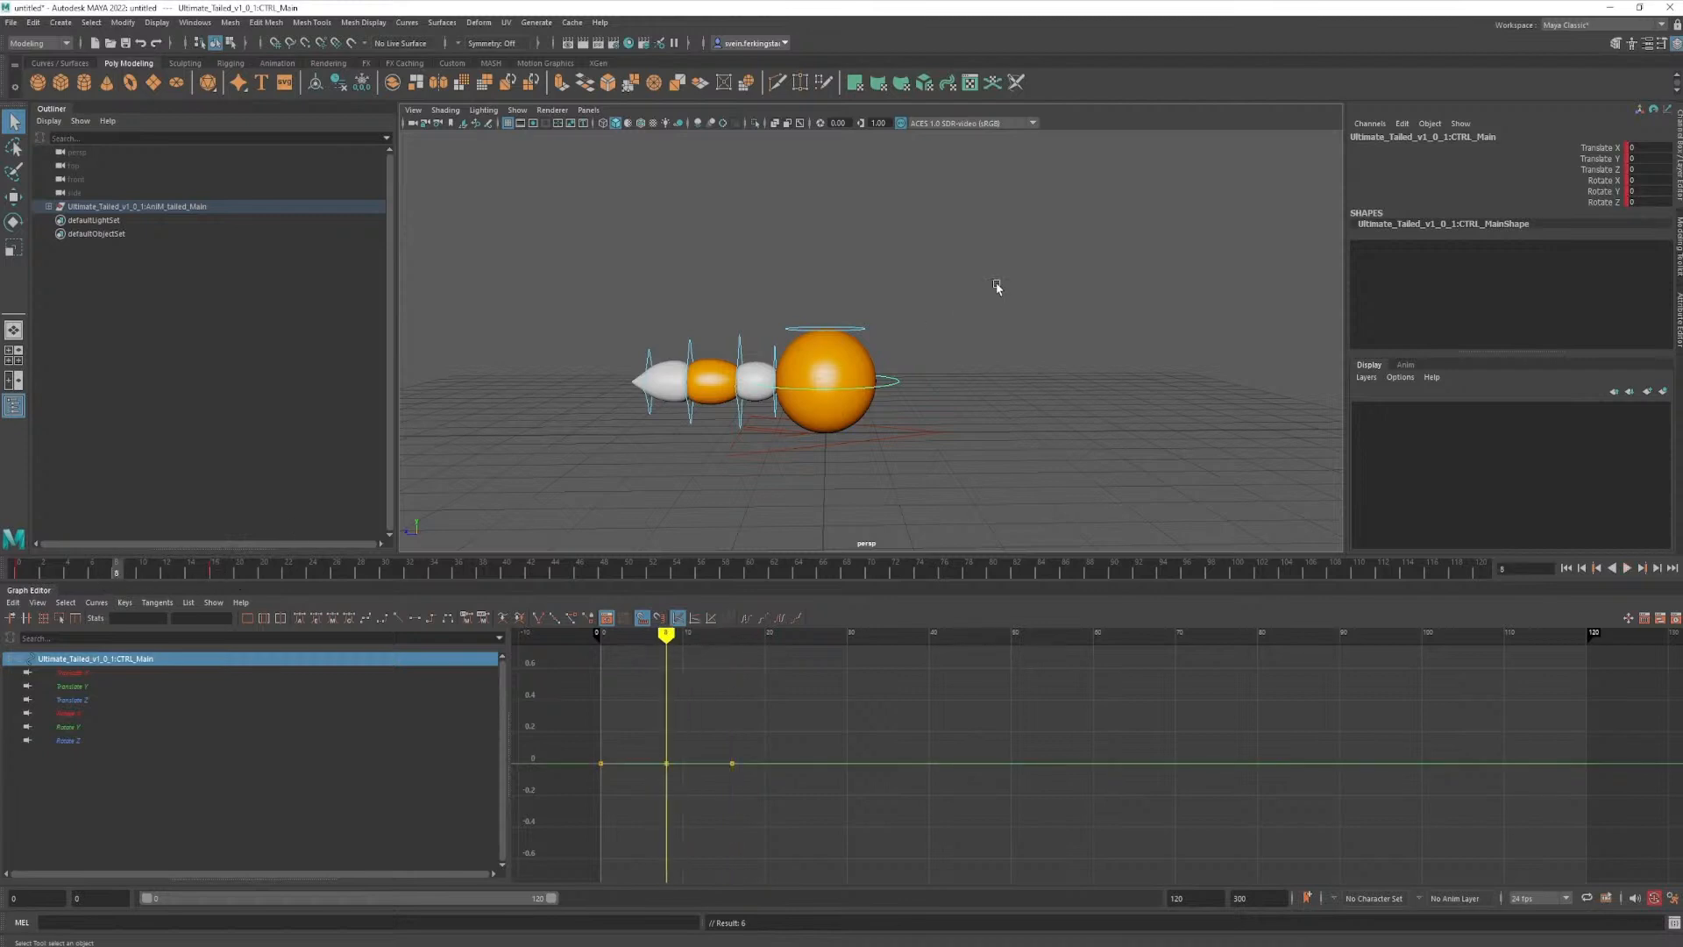
- Raise the main control to a Translate Y of about 4.9 at frame 8 for the top of the jump
{"action": "key", "text": "w"}
{"action": "left_click_drag", "start_coordinate": [825, 324], "coordinate": [829, 117]}
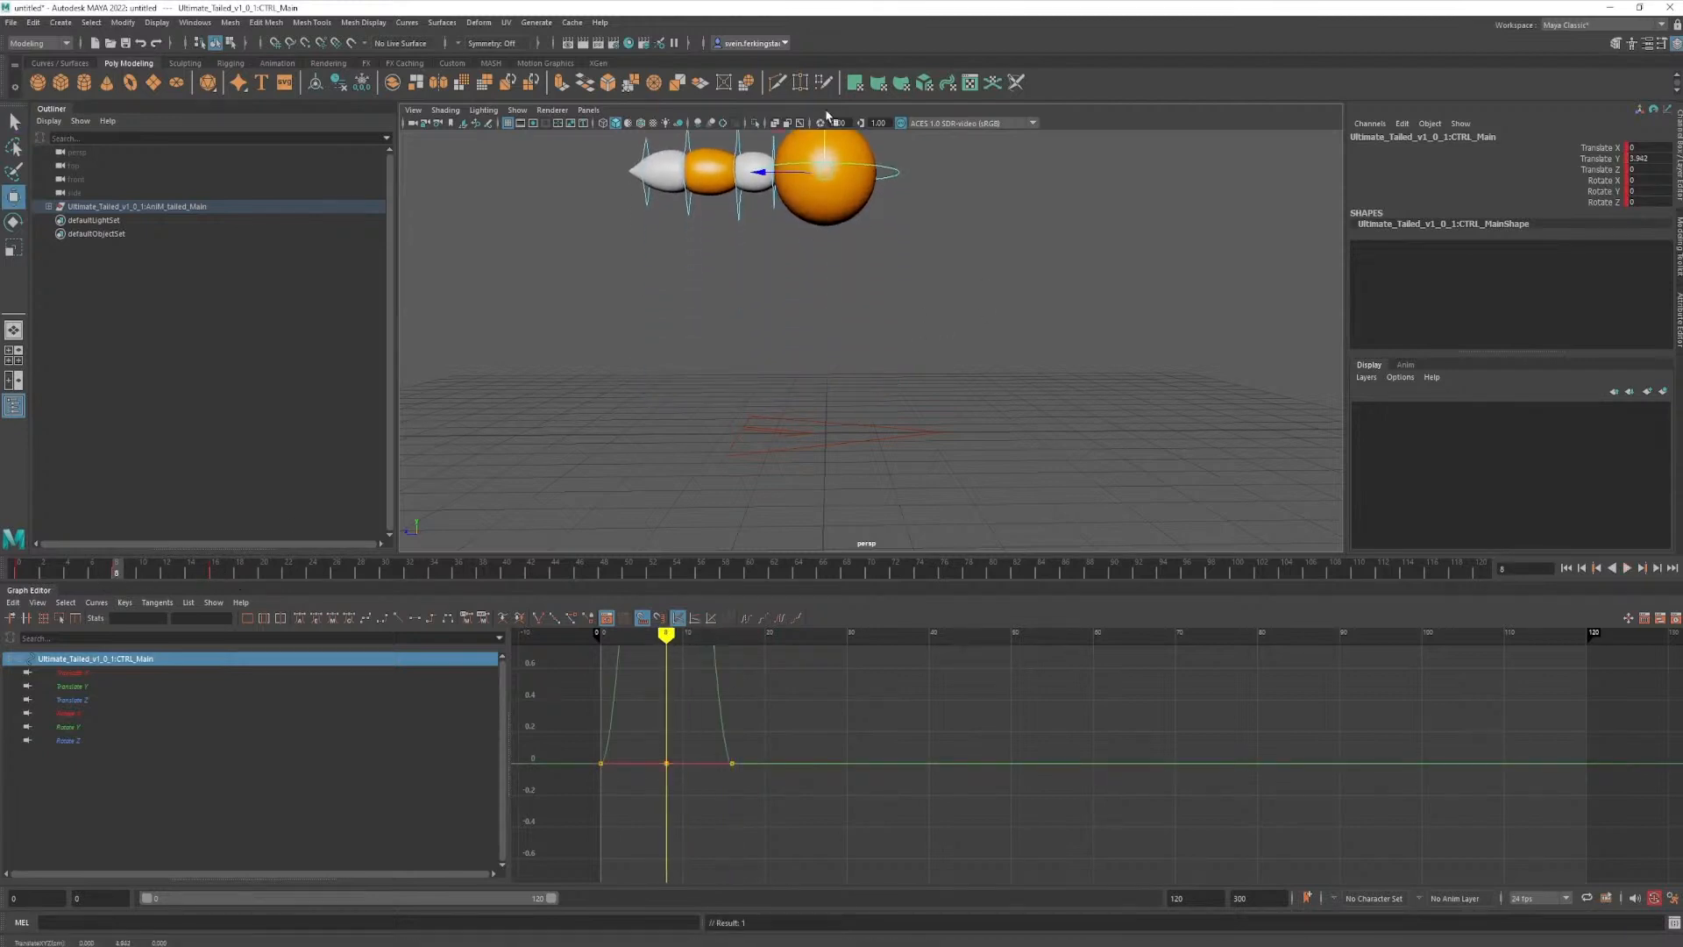
{"action": "right_click_drag", "start_coordinate": [1000, 281], "coordinate": [902, 312], "text": "alt"}
{"action": "middle_click_drag", "start_coordinate": [902, 312], "coordinate": [905, 406], "text": "alt"}
{"action": "right_click_drag", "start_coordinate": [905, 406], "coordinate": [962, 425], "text": "alt"}
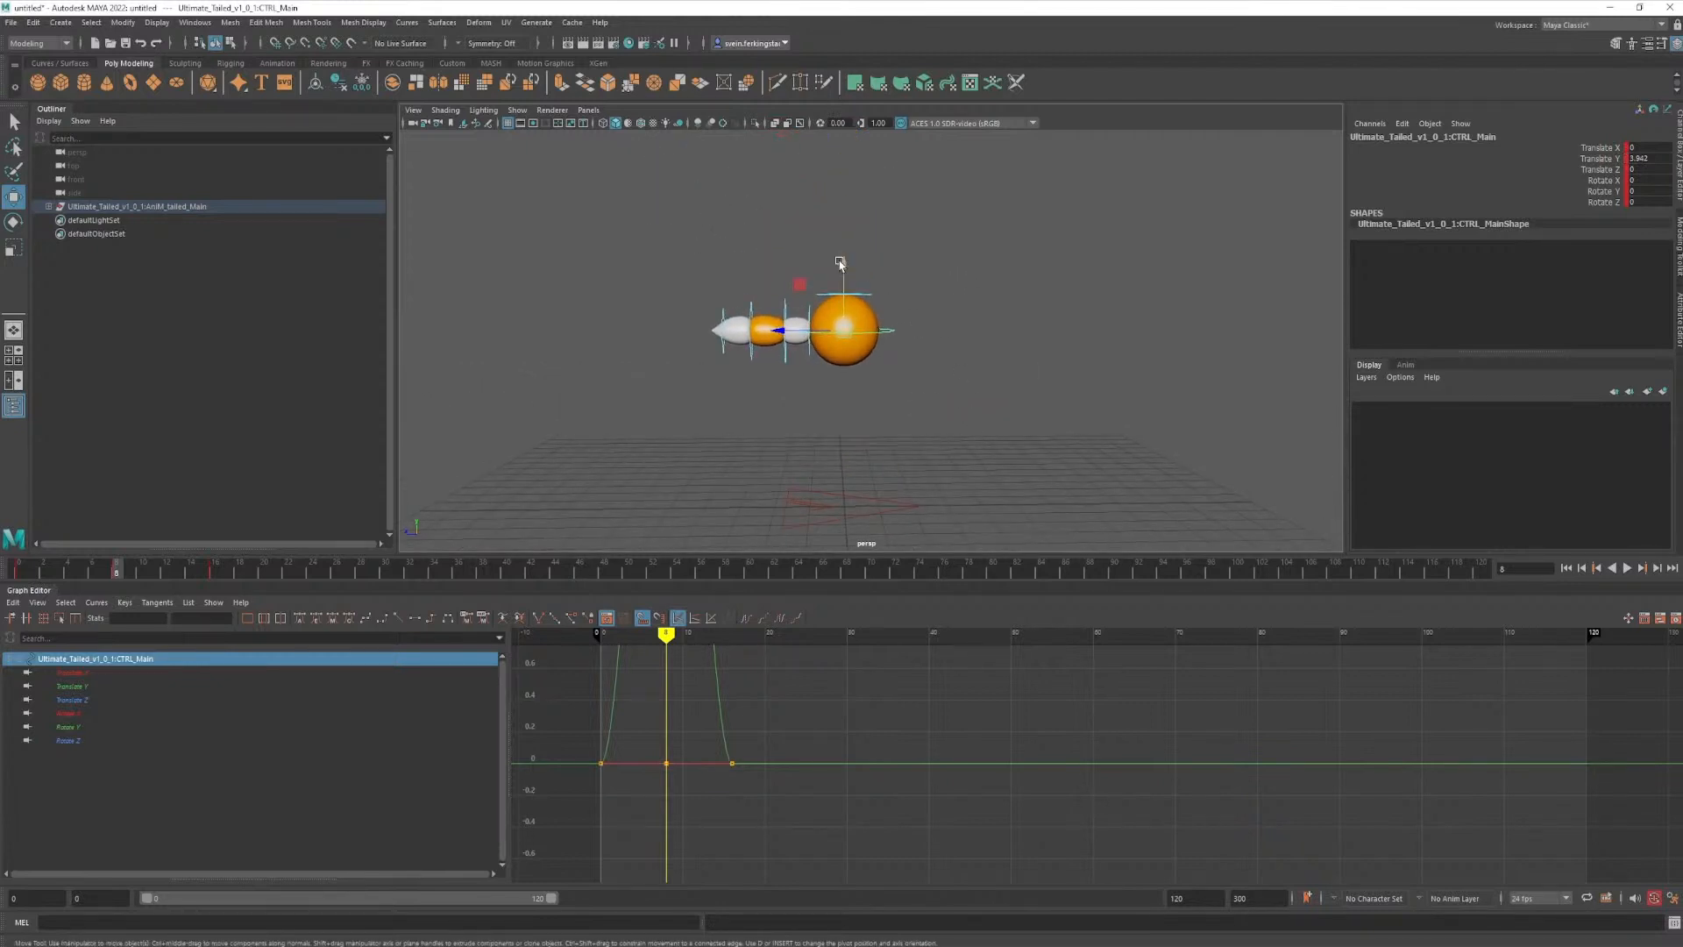
{"action": "left_click_drag", "start_coordinate": [847, 267], "coordinate": [851, 231]}
- Set the main control's keys at frame 0 to linear tangents
{"action": "middle_click_drag", "start_coordinate": [851, 693], "coordinate": [898, 797], "text": "alt"}
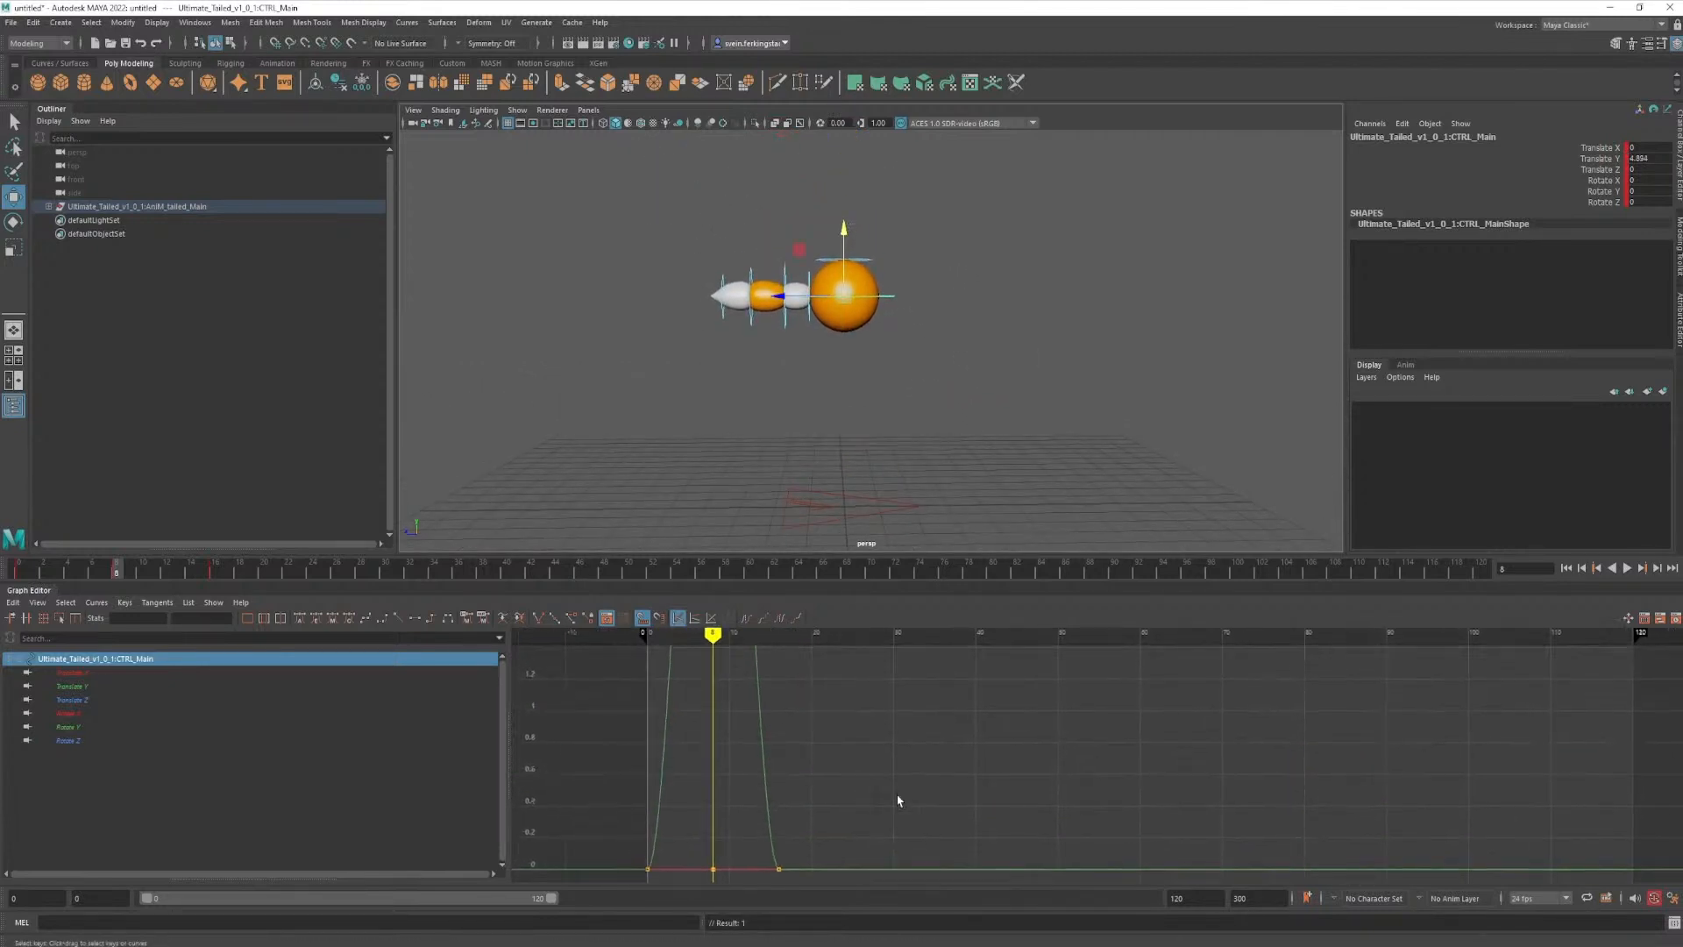
{"action": "mouse_move", "coordinate": [1061, 789]}
{"action": "right_mouse_down", "text": "alt"}
{"action": "mouse_move", "coordinate": [977, 751]}
{"action": "mouse_move", "coordinate": [1062, 794]}
{"action": "right_mouse_up", "text": "alt"}
{"action": "key", "text": "f"}
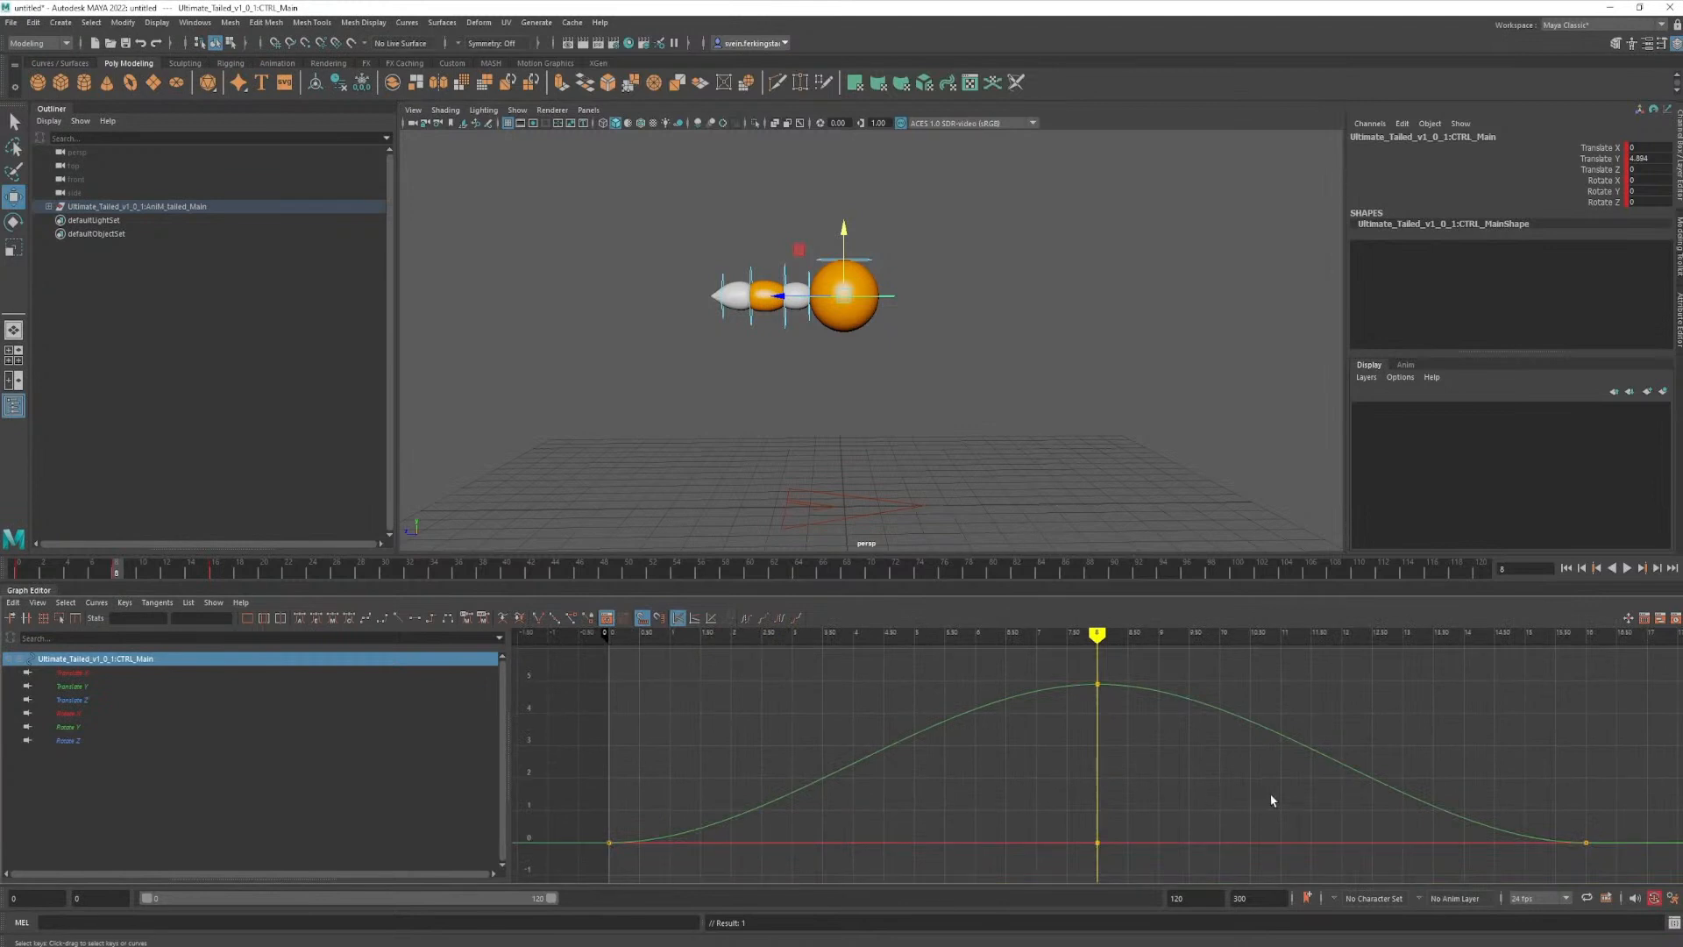
{"action": "right_click_drag", "start_coordinate": [1270, 795], "coordinate": [1264, 796], "text": "alt"}
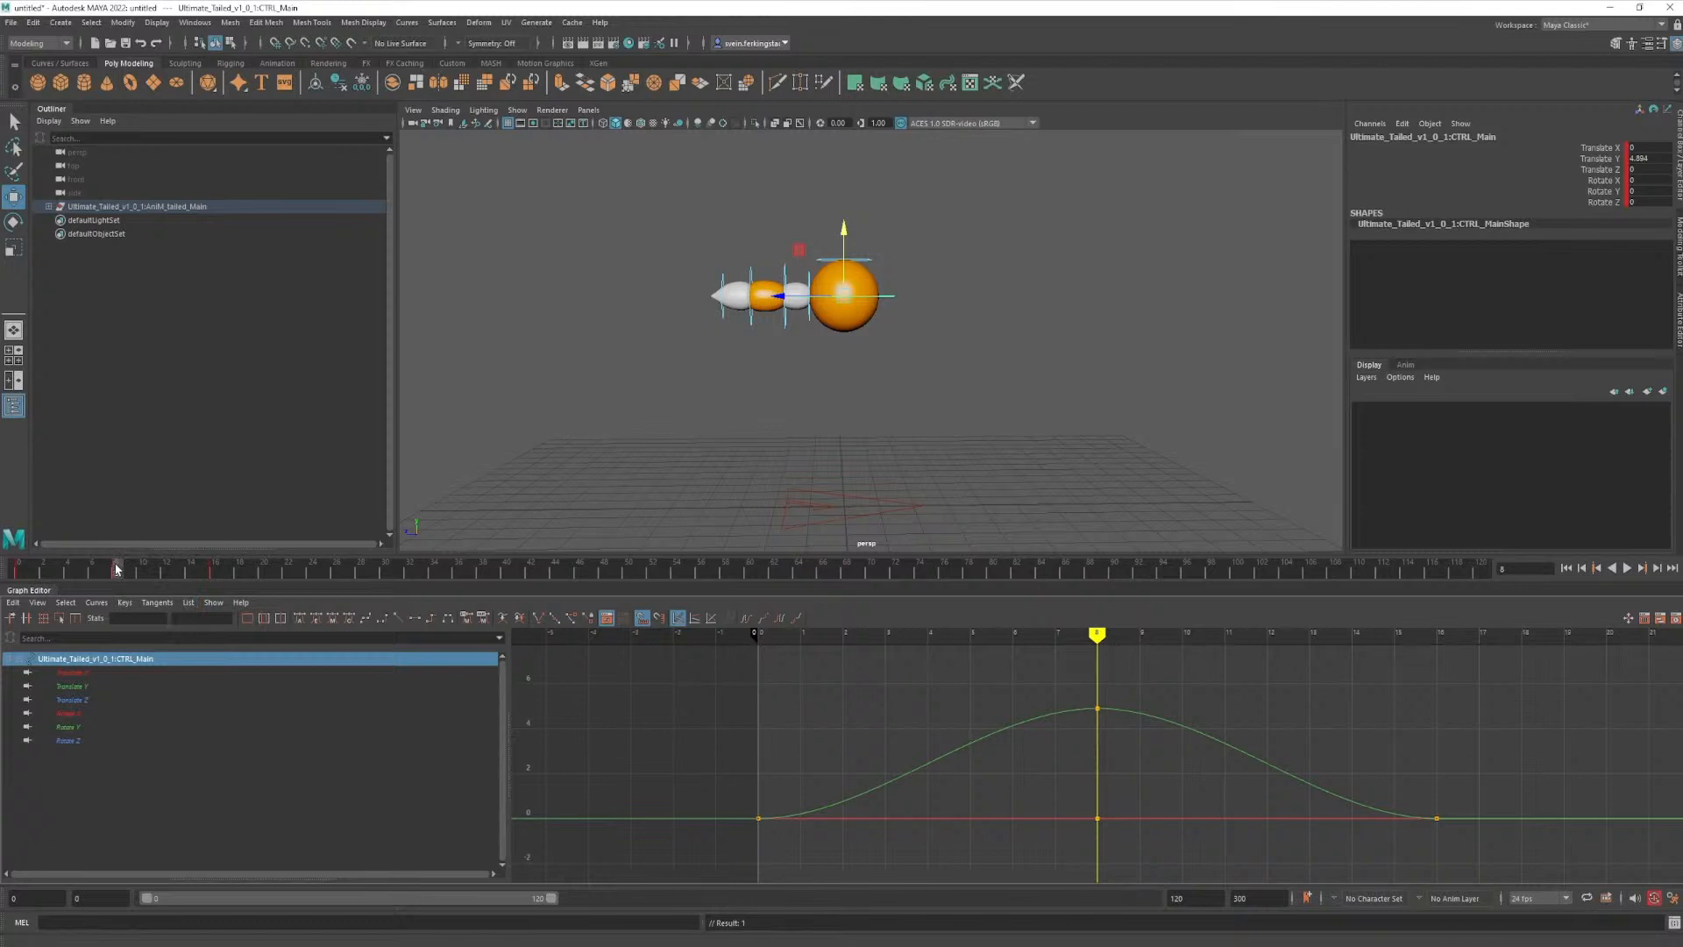
{"action": "left_click", "coordinate": [20, 568]}
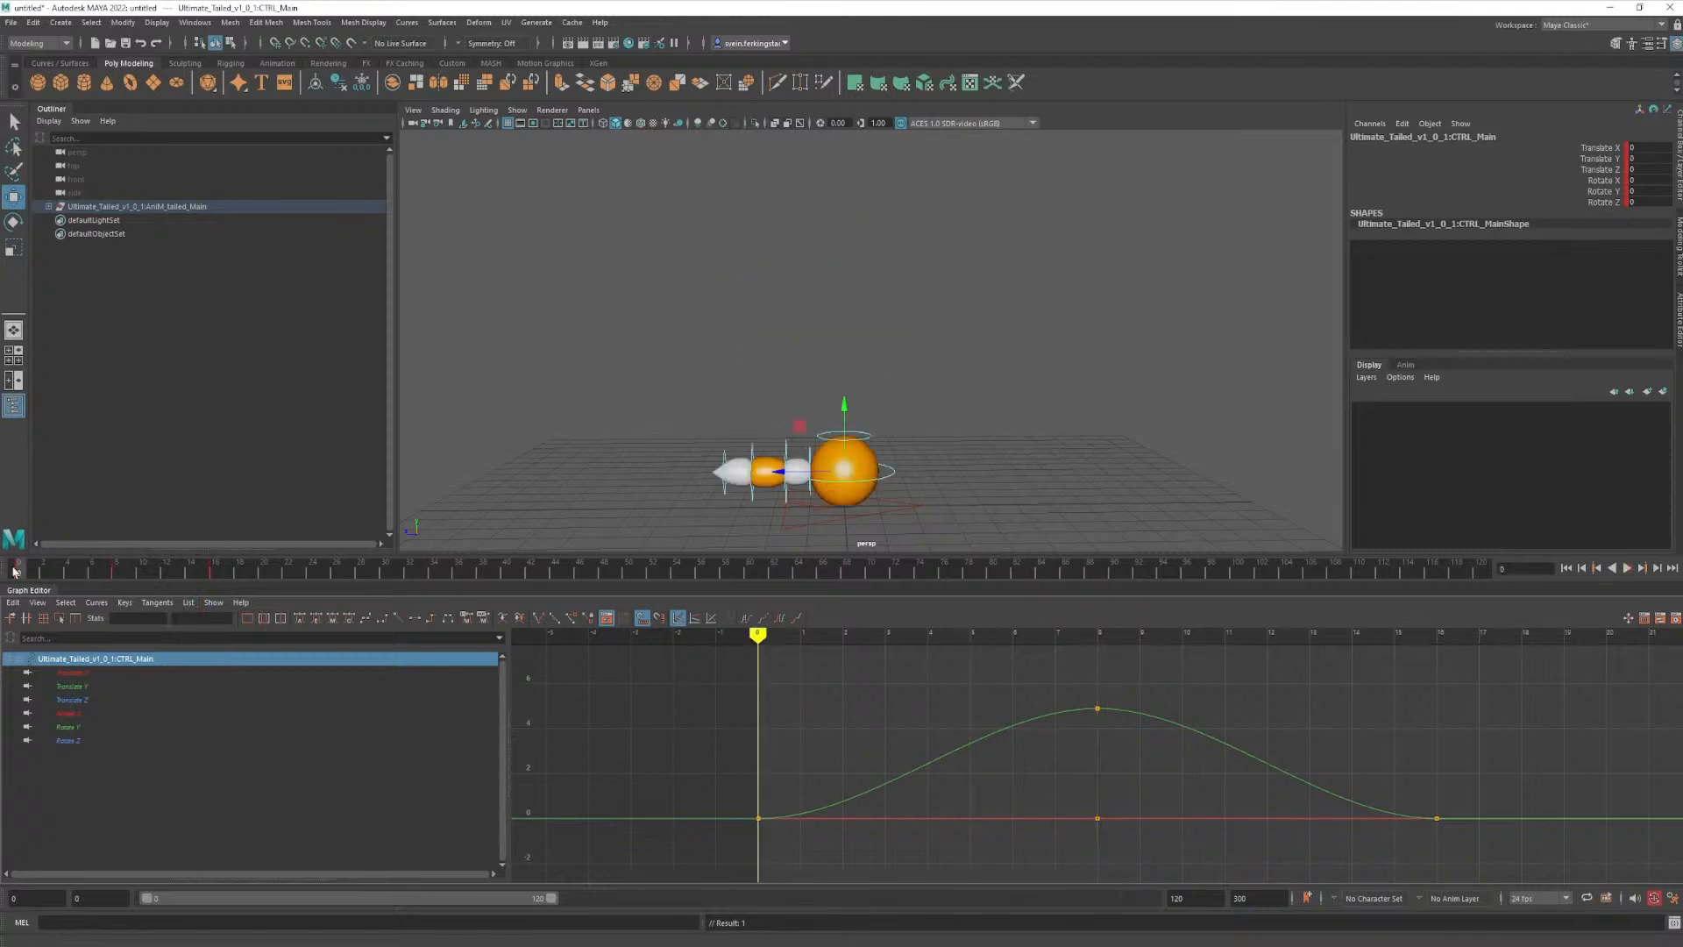
{"action": "right_click", "coordinate": [33, 570]}
{"action": "mouse_move", "coordinate": [106, 673]}
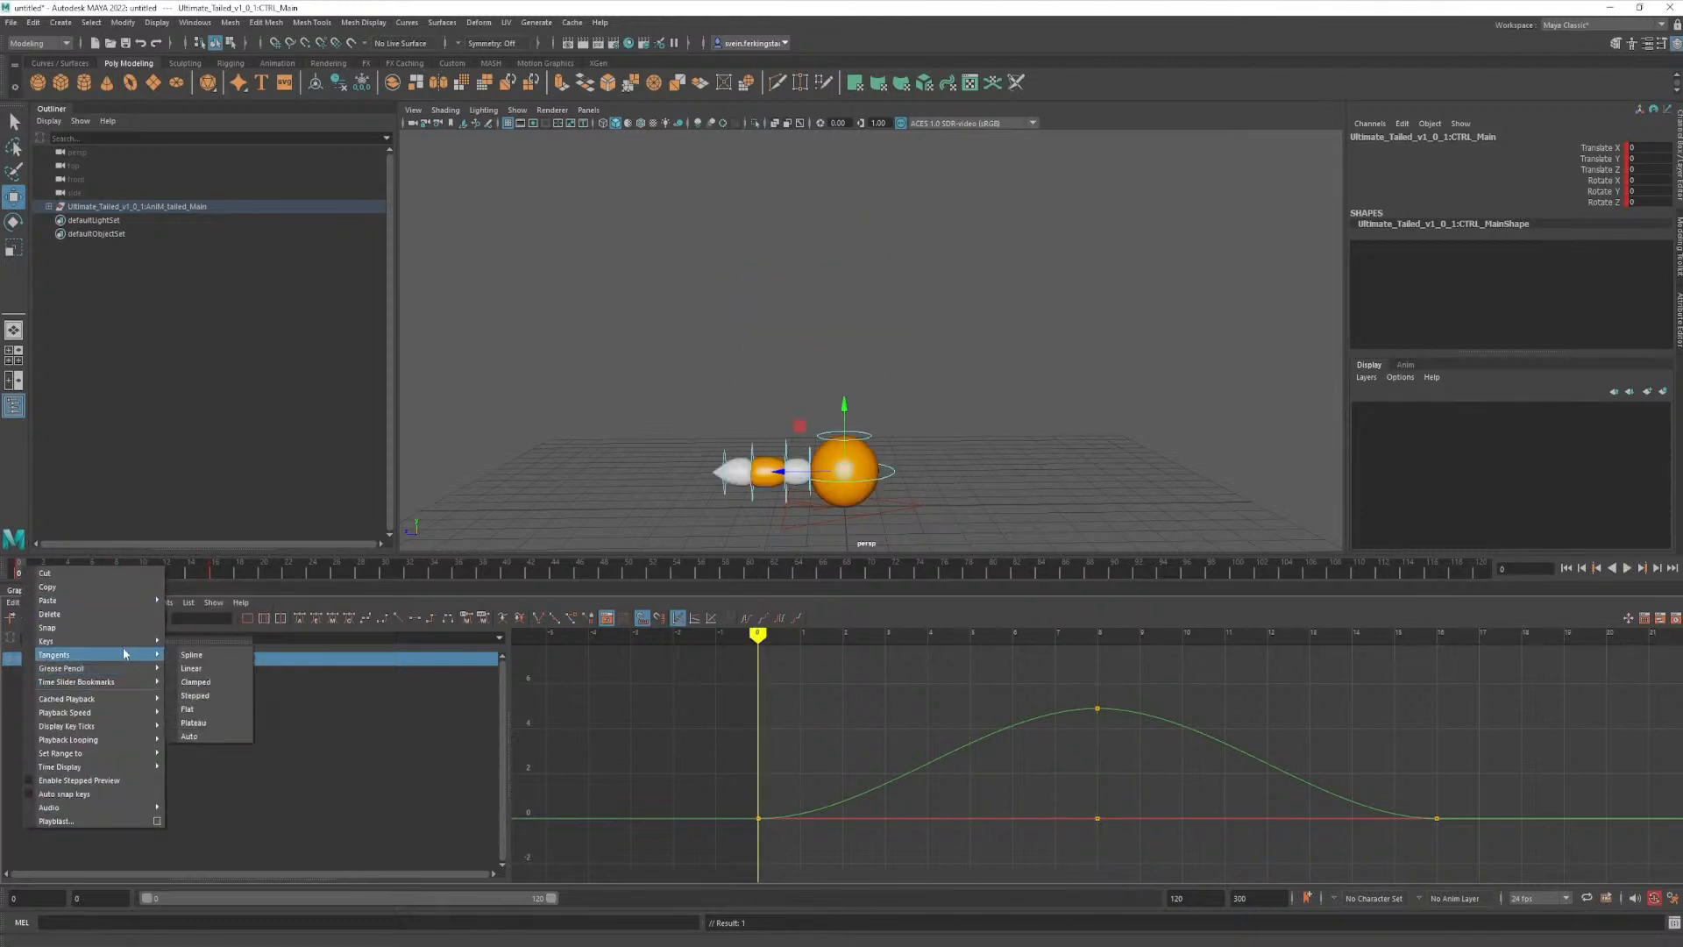
{"action": "left_click", "coordinate": [191, 668]}
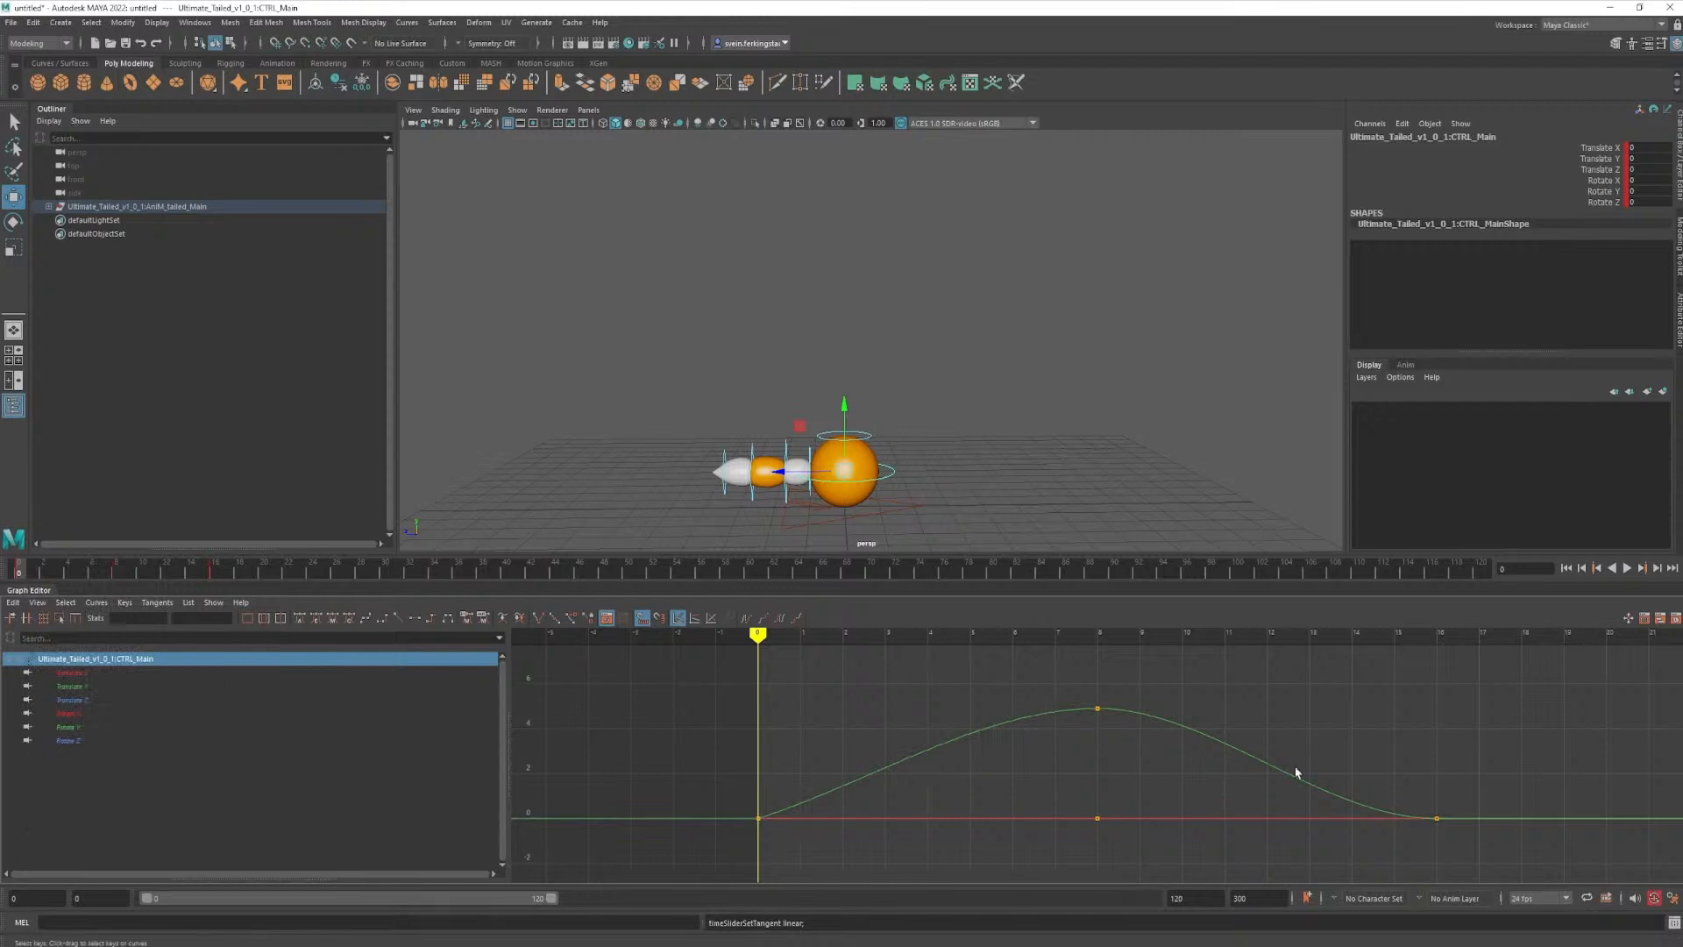
- Isolate the main control's Translate Y curve and select its last key at frame 16
{"action": "left_click", "coordinate": [74, 686]}
{"action": "left_click_drag", "start_coordinate": [1351, 760], "coordinate": [1463, 857]}
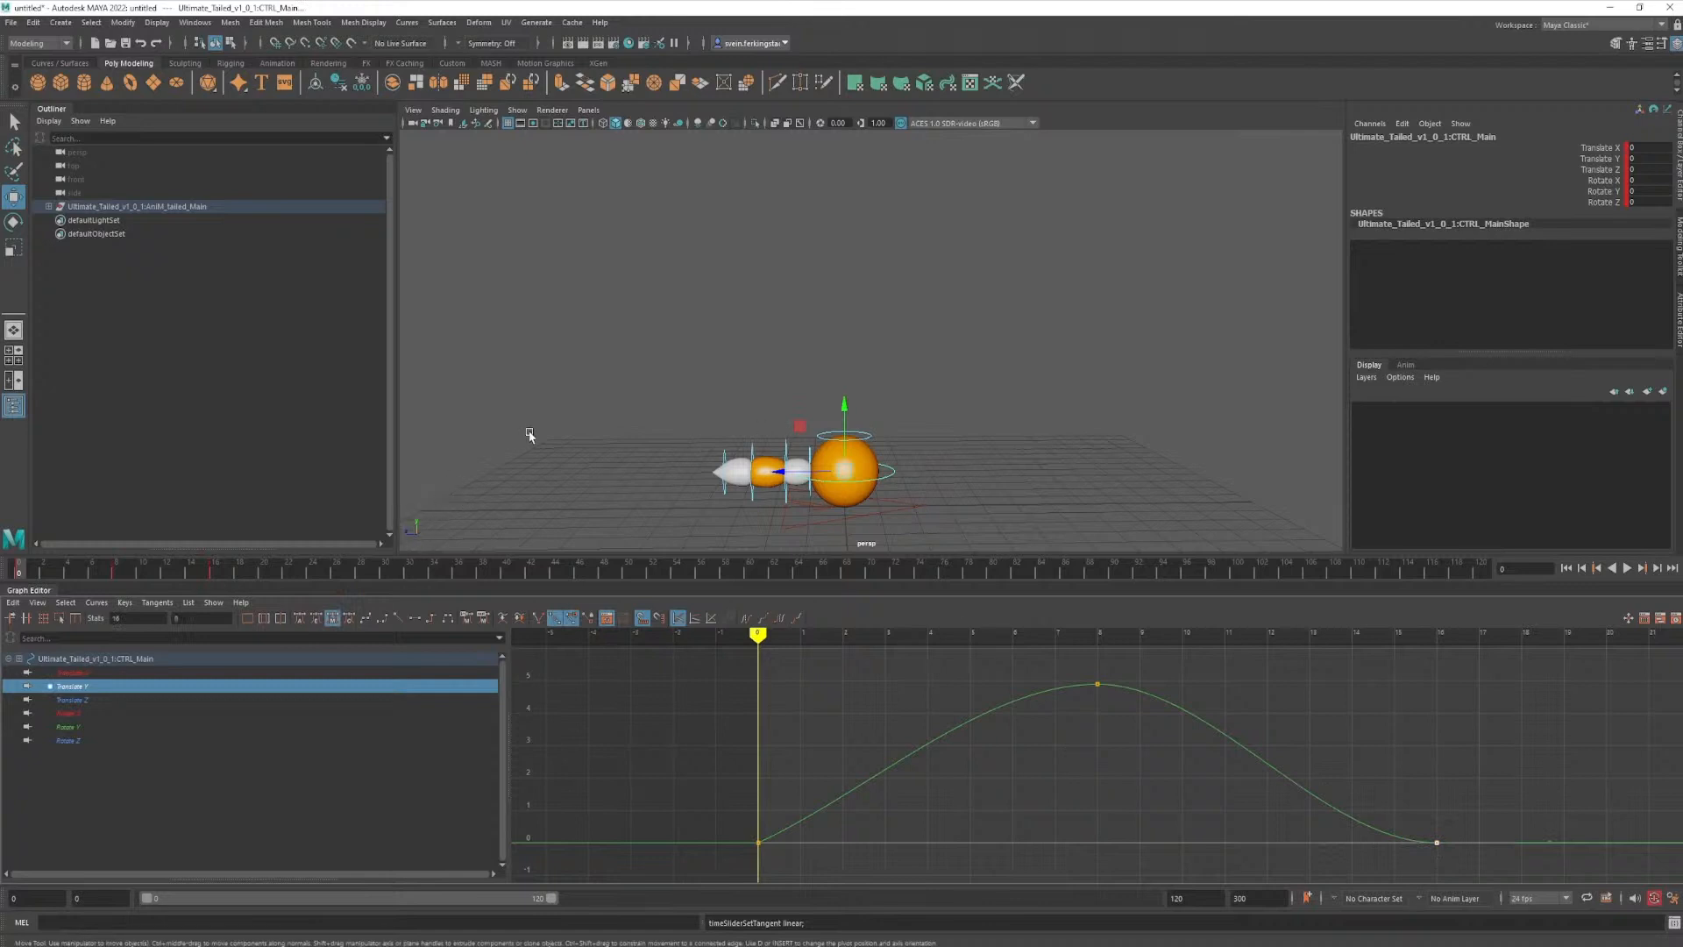
- Try moving the main control upward and rotating it at frame 0, undoing each change
{"action": "left_click_drag", "start_coordinate": [844, 406], "coordinate": [796, 244]}
{"action": "key", "text": "ctrl+z"}
{"action": "key", "text": "e"}
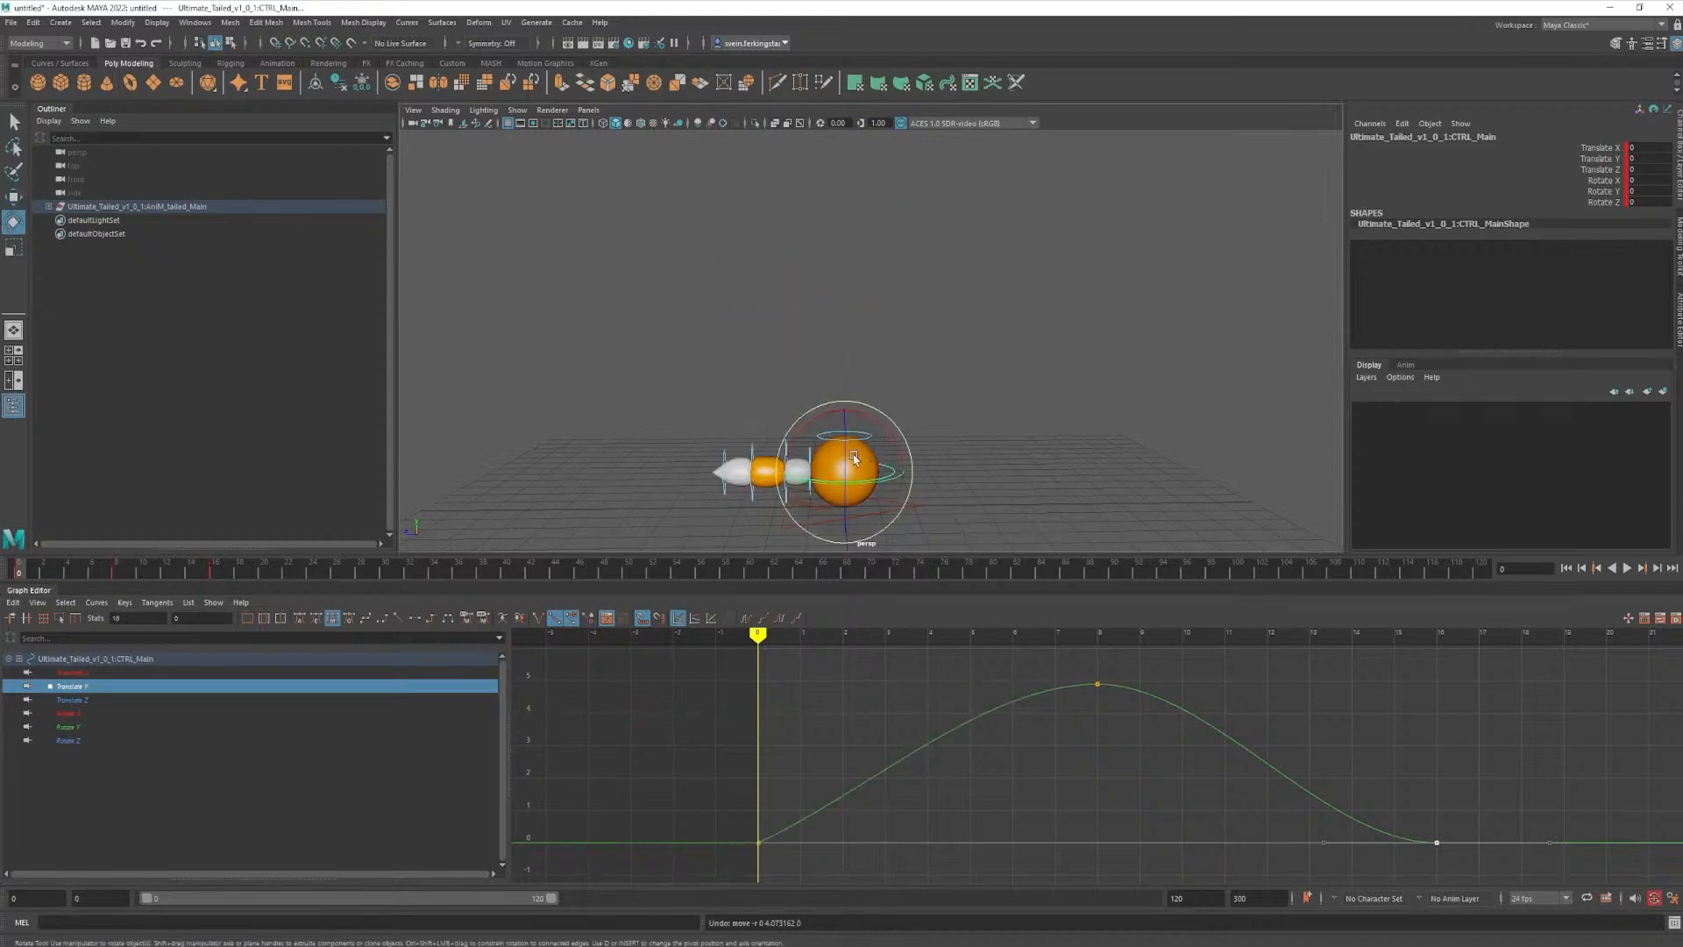
{"action": "left_click_drag", "start_coordinate": [847, 458], "coordinate": [850, 504]}
{"action": "key", "text": "ctrl+z"}
{"action": "mouse_move", "coordinate": [872, 423]}
{"action": "left_mouse_down"}
{"action": "mouse_move", "coordinate": [969, 522]}
{"action": "mouse_move", "coordinate": [1000, 507]}
{"action": "mouse_move", "coordinate": [869, 421]}
{"action": "left_mouse_up"}
{"action": "key", "text": "ctrl+z"}
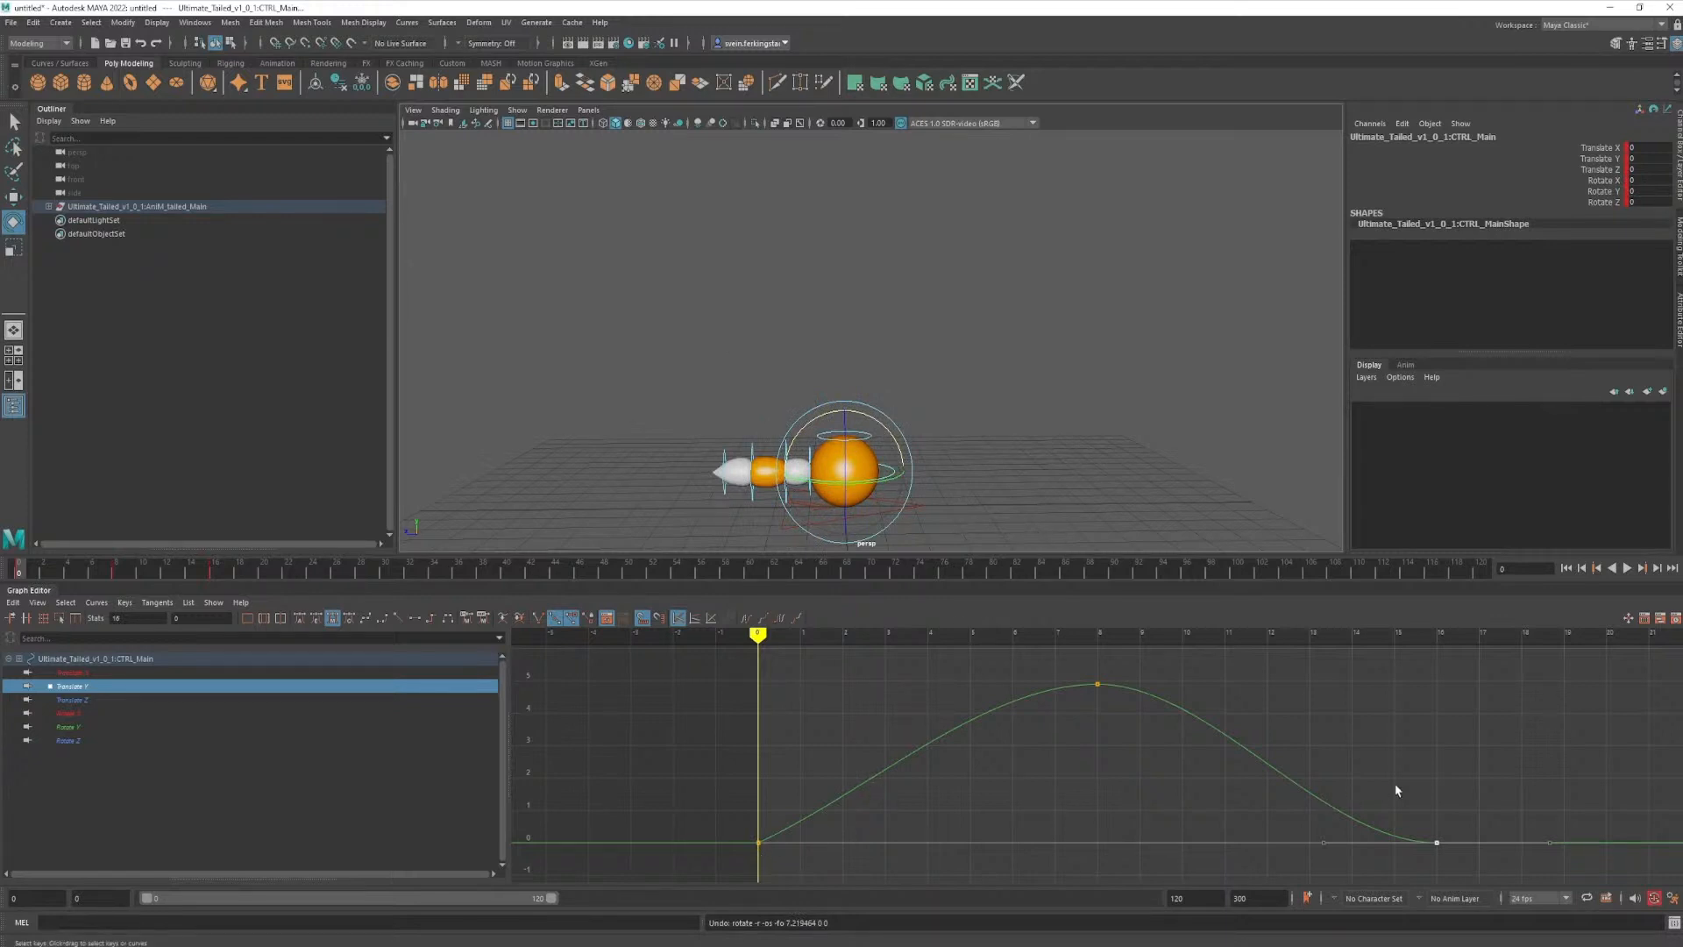
- Make the frame 16 Translate Y key's tangents linear and steepen the outgoing tangent of the frame 0 key
{"action": "left_click", "coordinate": [399, 619]}
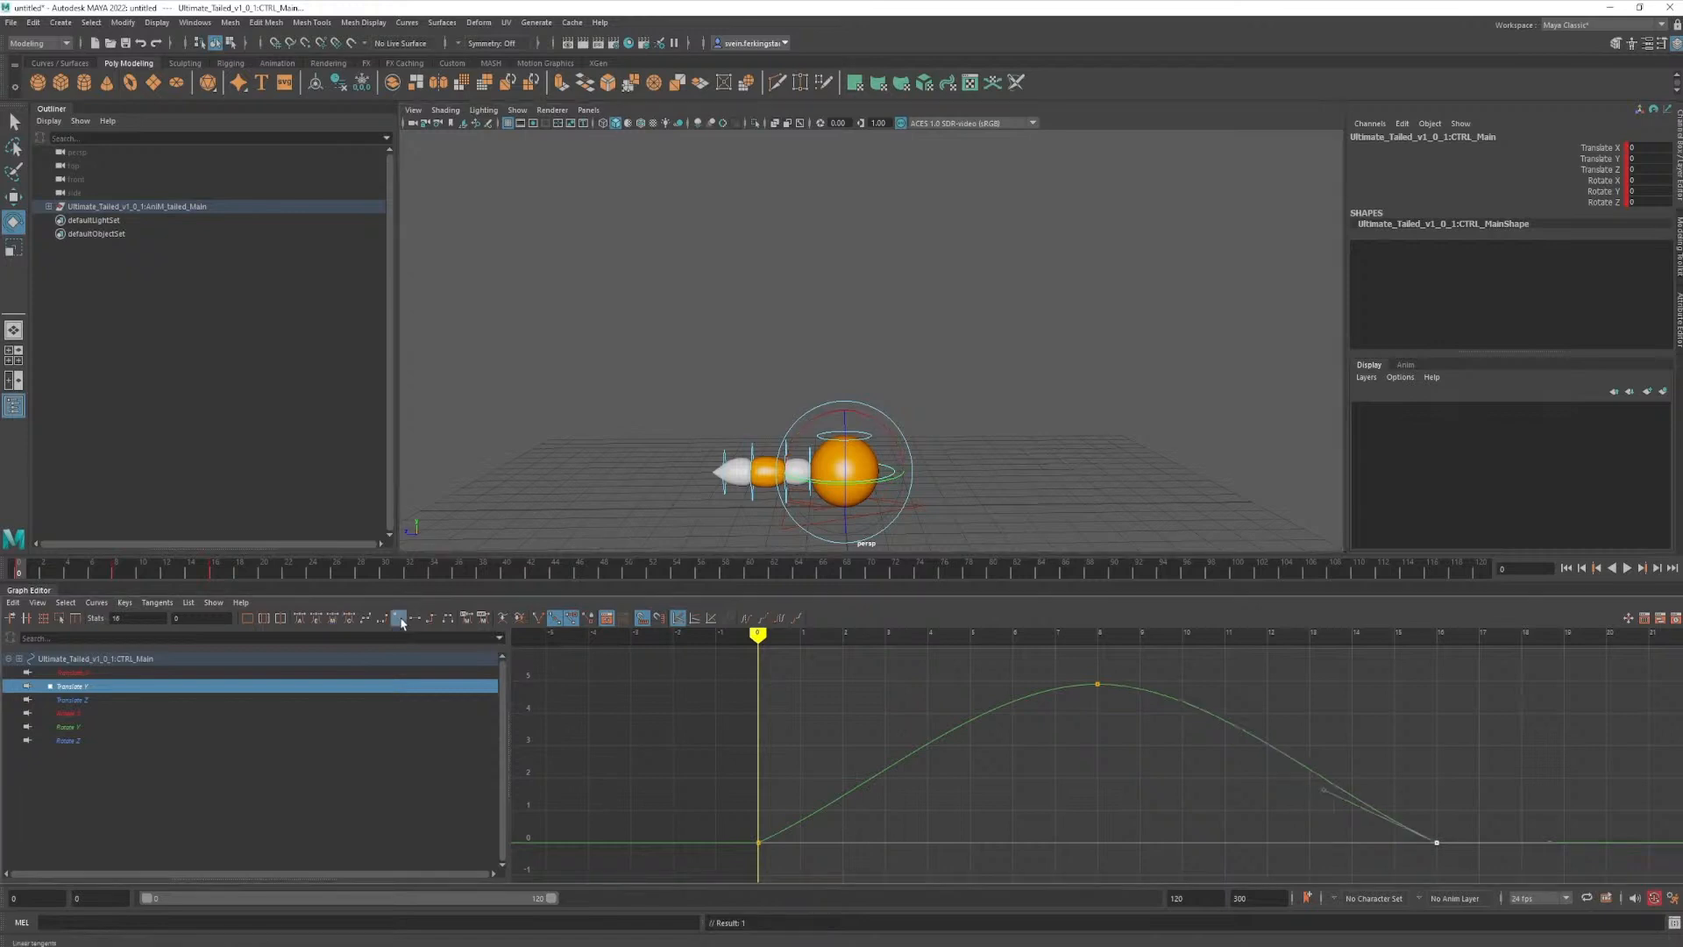
{"action": "left_click", "coordinate": [1213, 790]}
{"action": "left_click", "coordinate": [755, 842]}
{"action": "left_click_drag", "start_coordinate": [870, 791], "coordinate": [860, 759]}
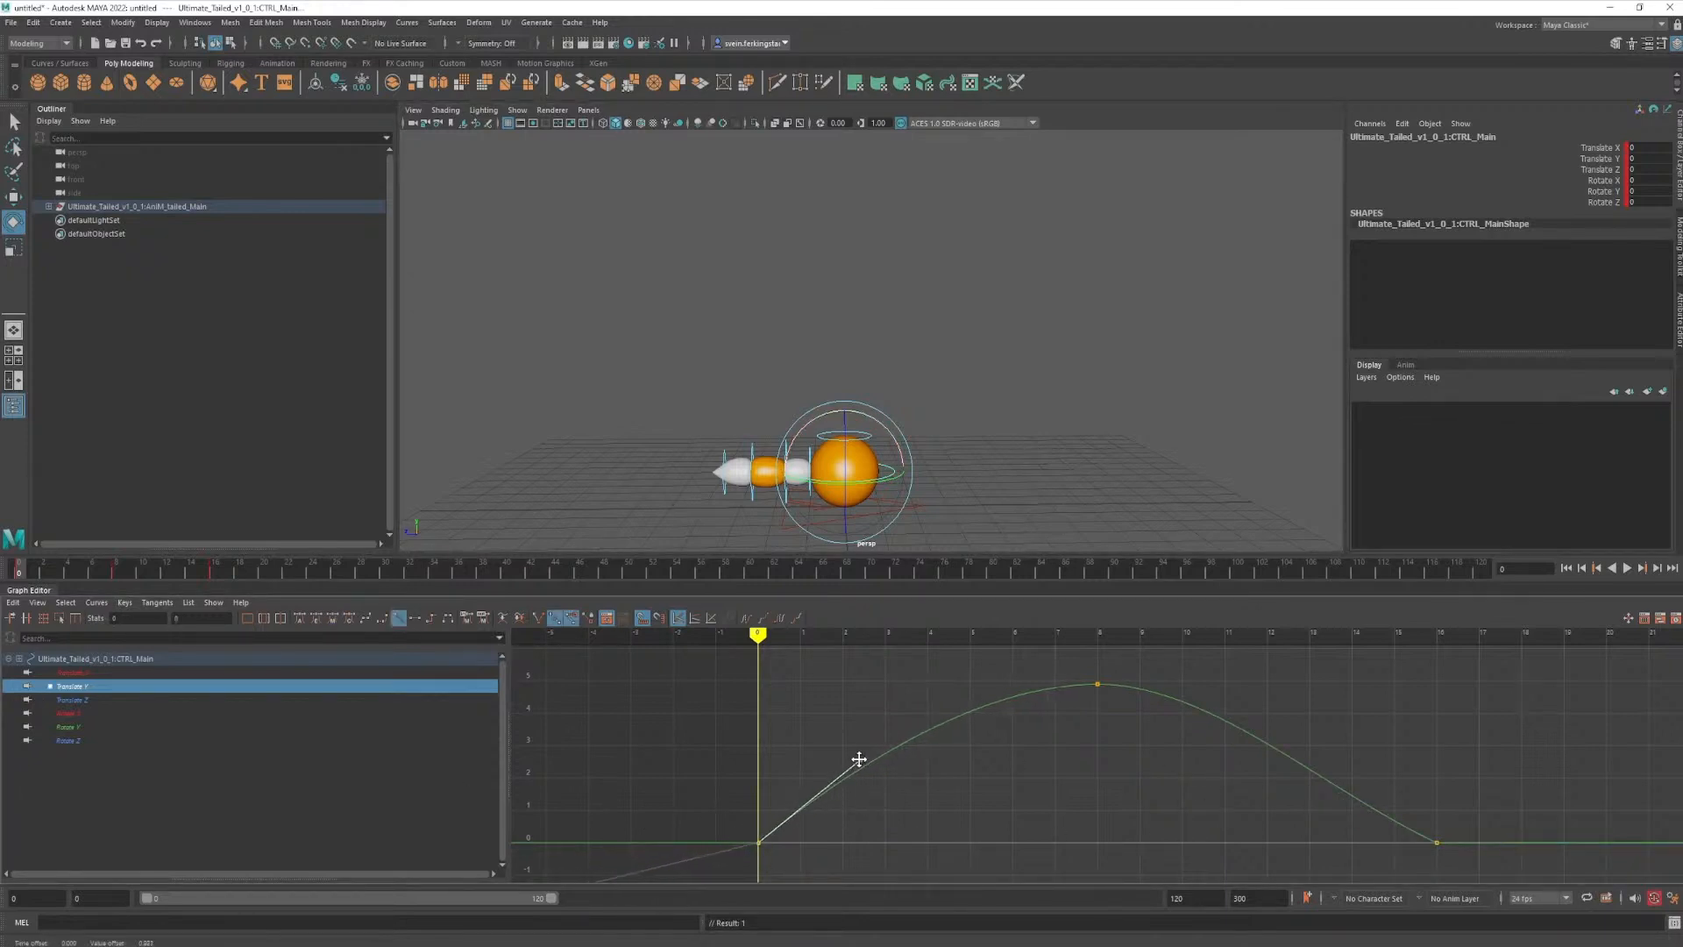
- Steepen the incoming tangent of the frame 16 Translate Y key and preview the jump through frame 15
{"action": "left_click_drag", "start_coordinate": [1396, 783], "coordinate": [1447, 852]}
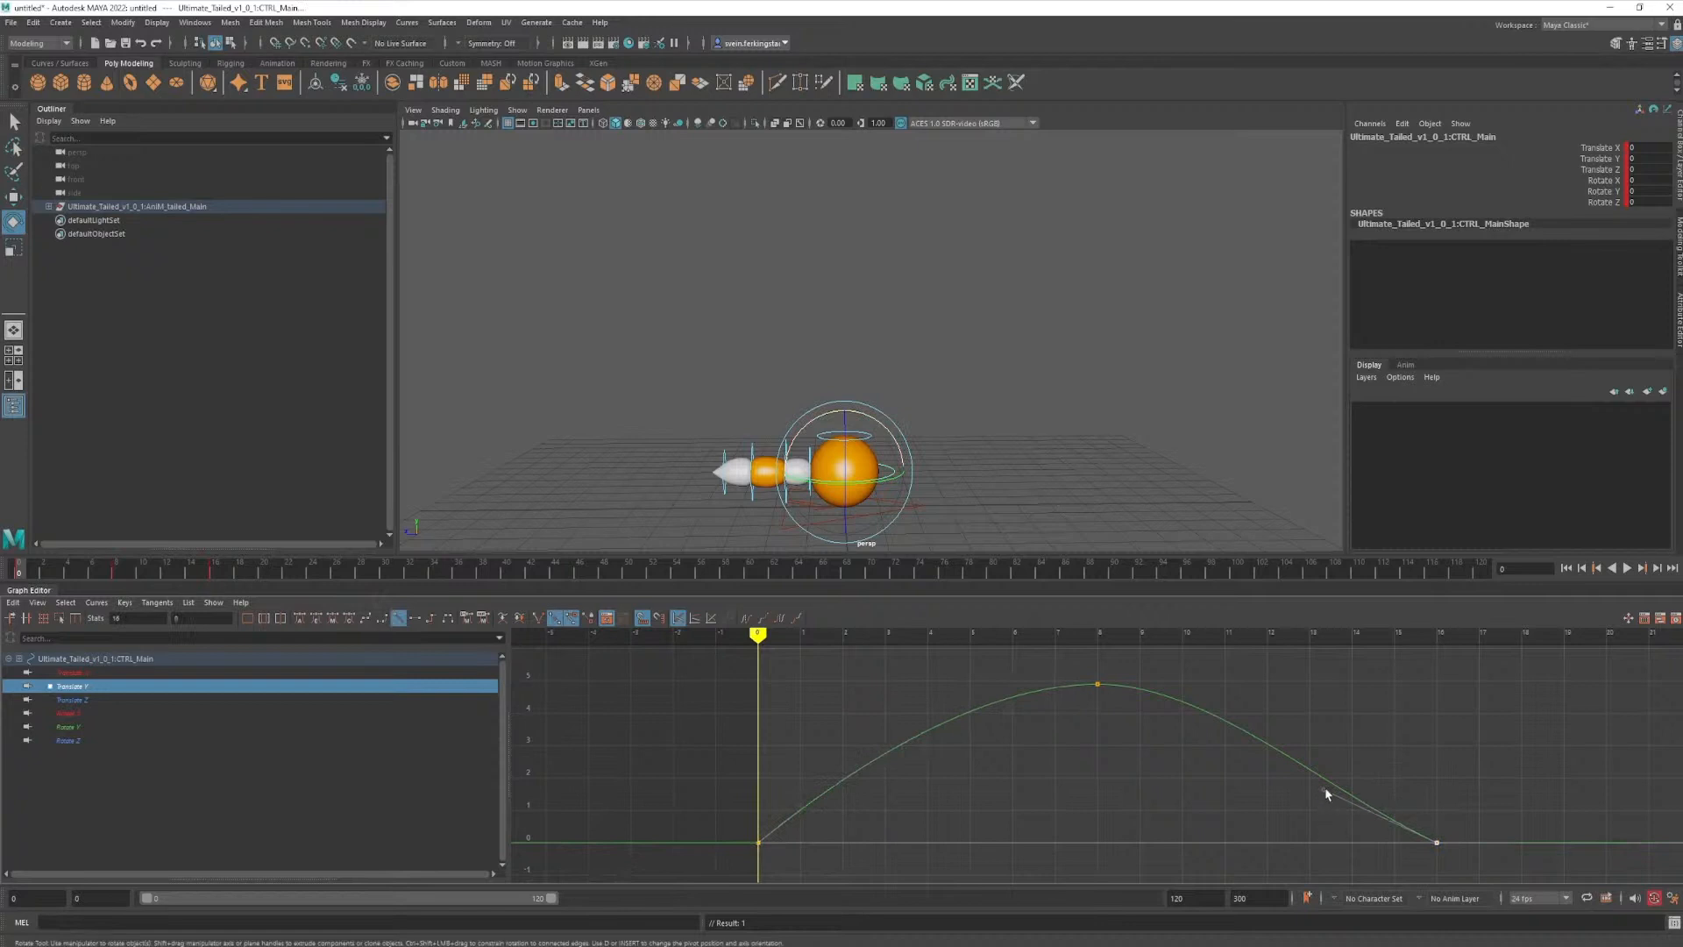
{"action": "left_click_drag", "start_coordinate": [1327, 794], "coordinate": [1365, 746]}
{"action": "key", "text": "alt+v"}
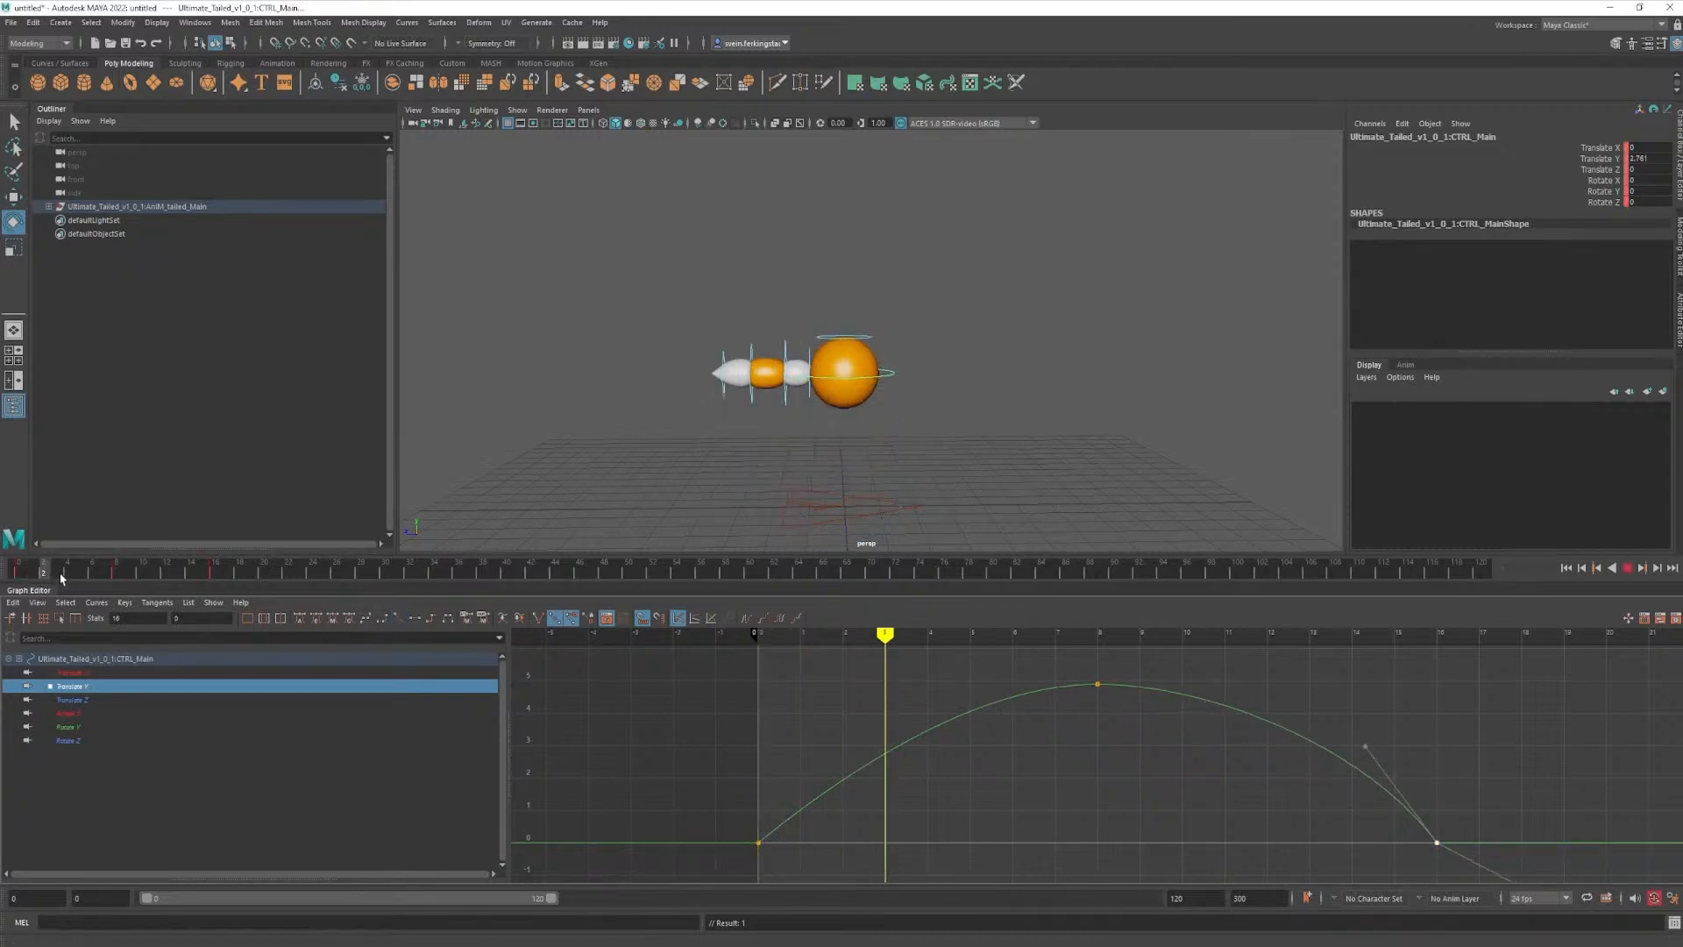
{"action": "mouse_move", "coordinate": [62, 579]}
{"action": "left_mouse_down"}
{"action": "mouse_move", "coordinate": [214, 571]}
{"action": "mouse_move", "coordinate": [18, 579]}
{"action": "mouse_move", "coordinate": [118, 623]}
{"action": "mouse_move", "coordinate": [226, 628]}
{"action": "mouse_move", "coordinate": [203, 628]}
{"action": "left_mouse_up"}
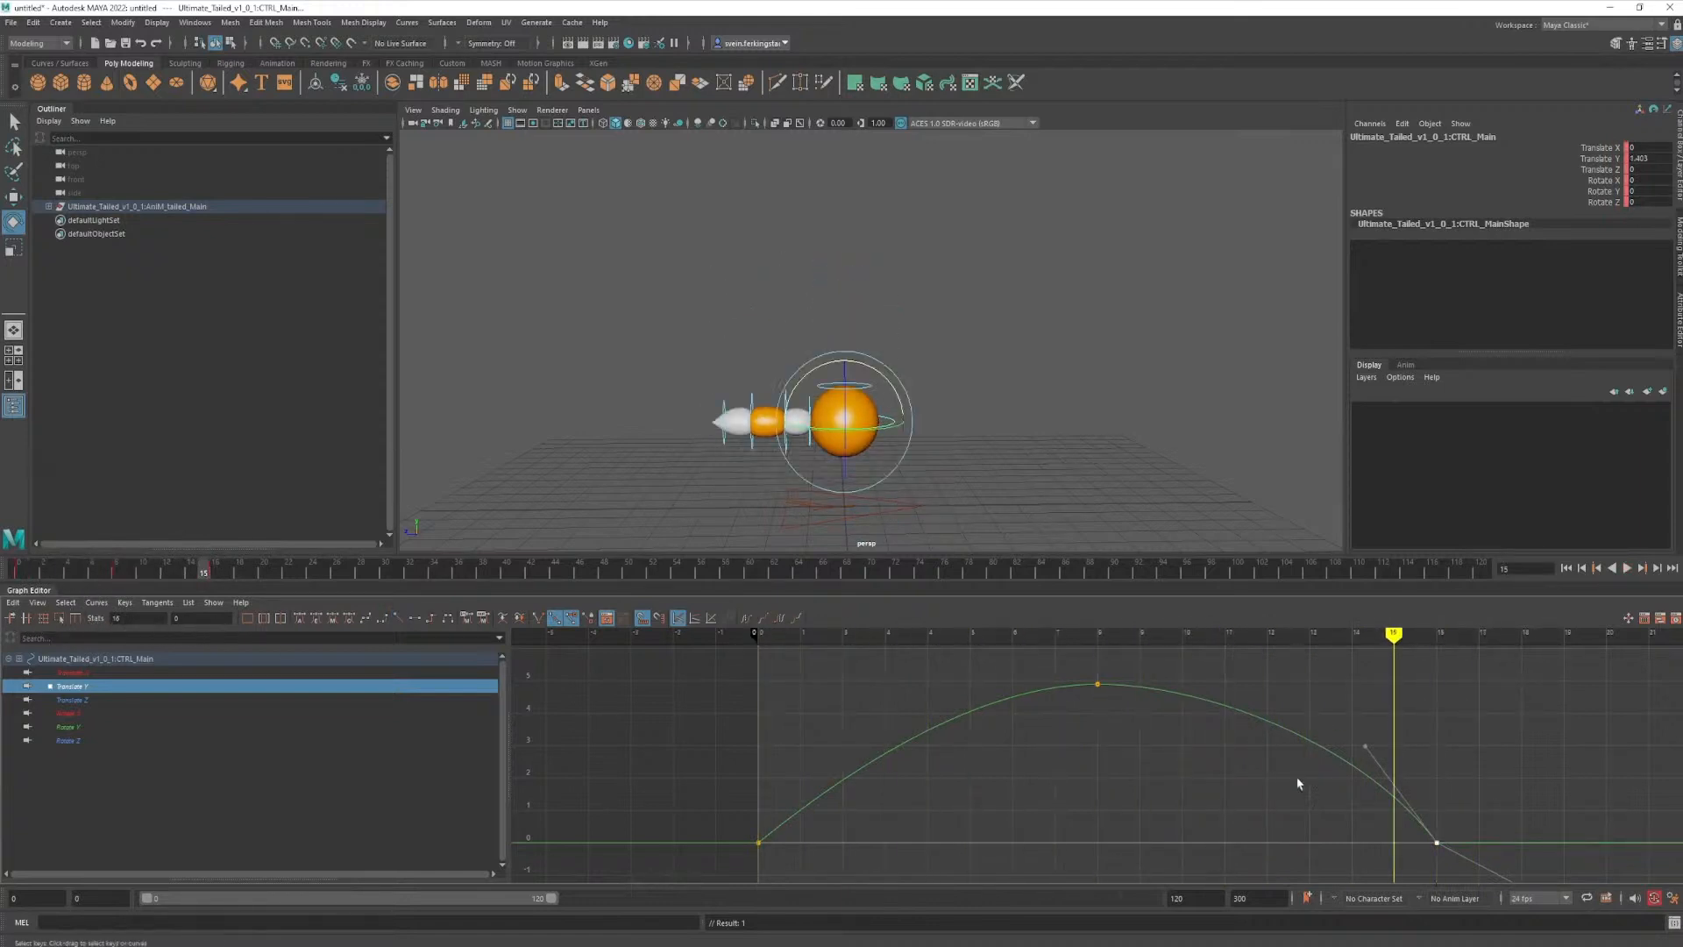
- Flatten the incoming tangent of the frame 16 Translate Y key slightly and play the jump back twice from frame 0
{"action": "left_click_drag", "start_coordinate": [1368, 751], "coordinate": [1354, 754]}
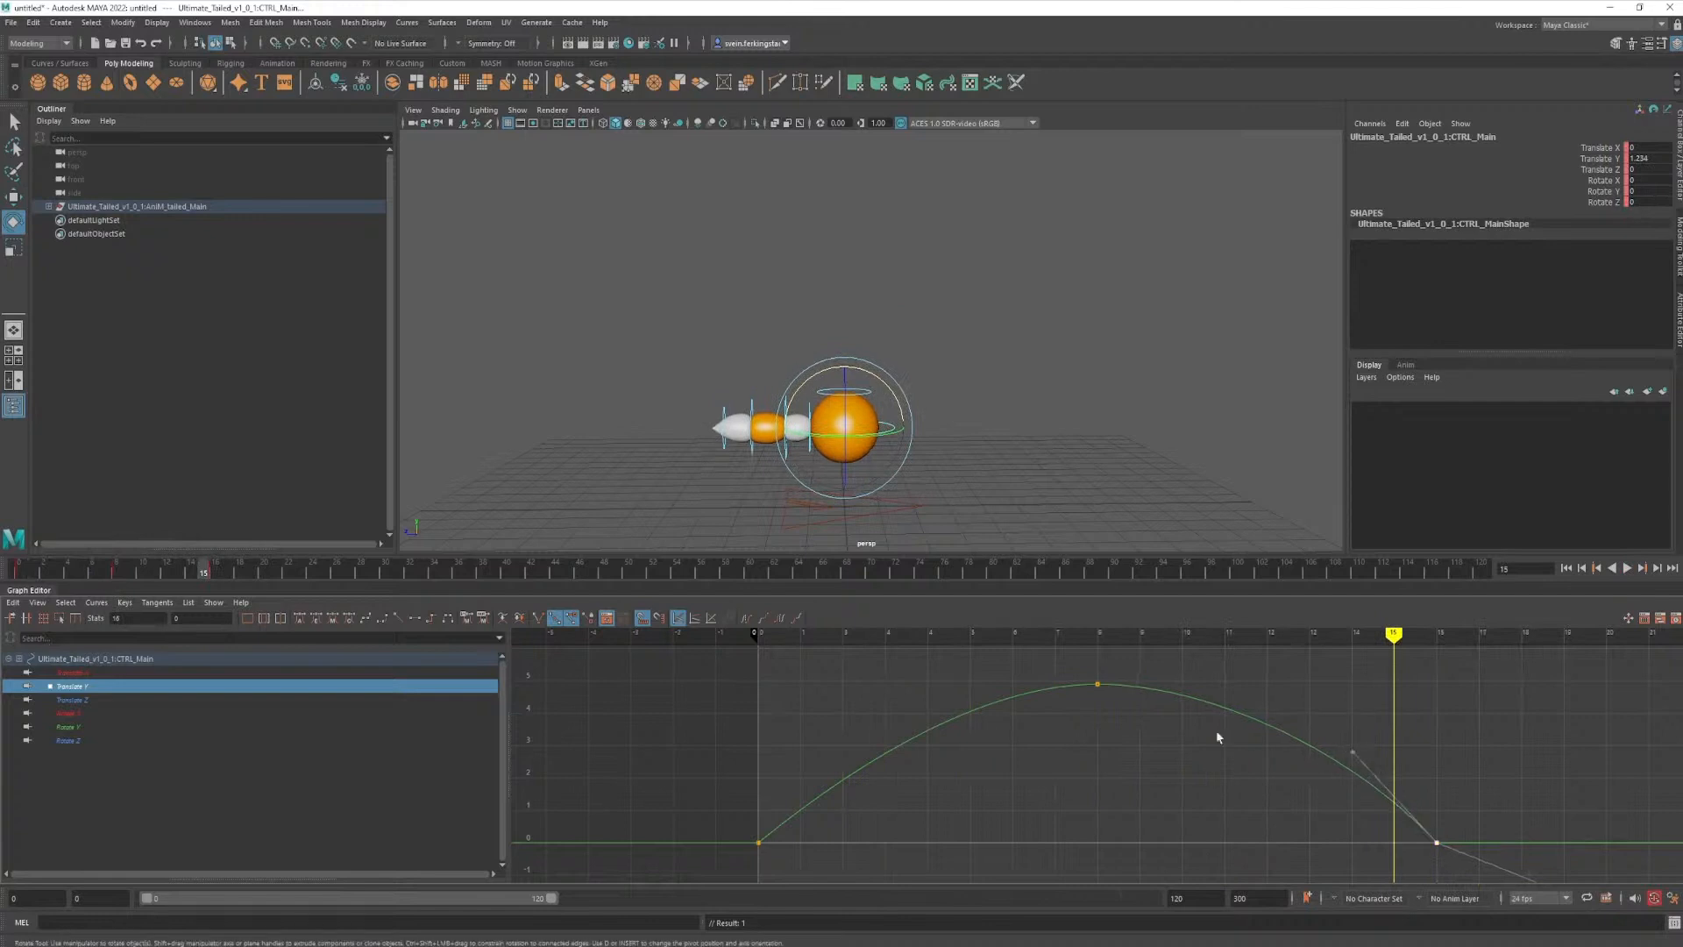
{"action": "left_click_drag", "start_coordinate": [191, 576], "coordinate": [19, 576]}
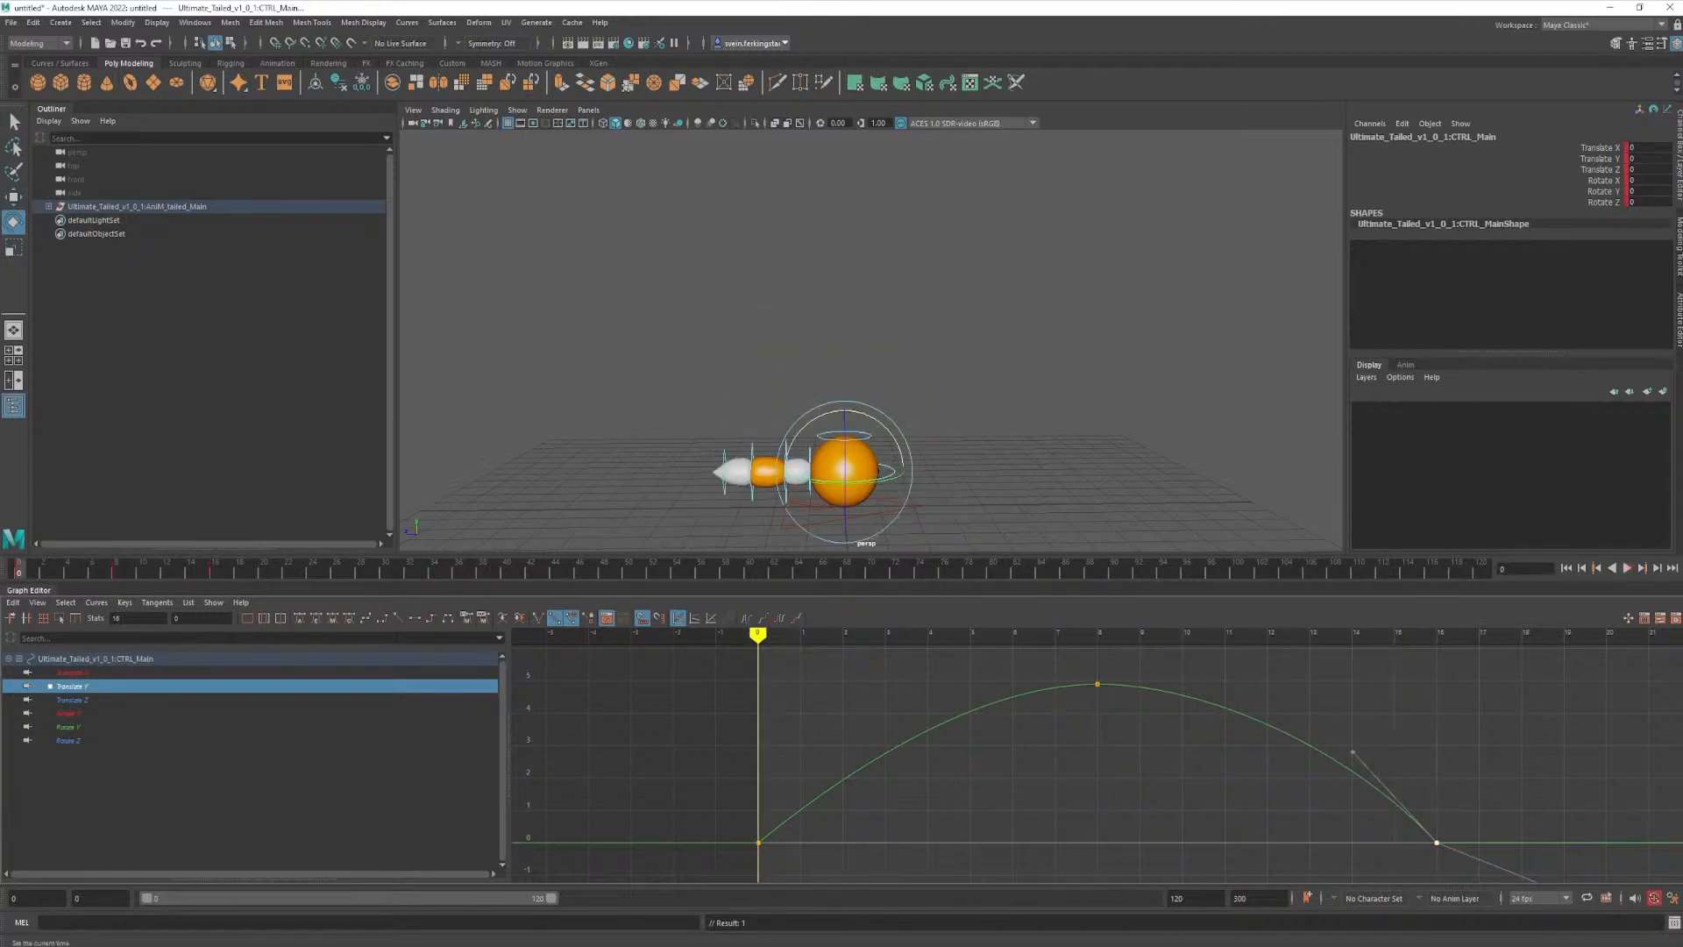
{"action": "left_click", "coordinate": [1627, 568]}
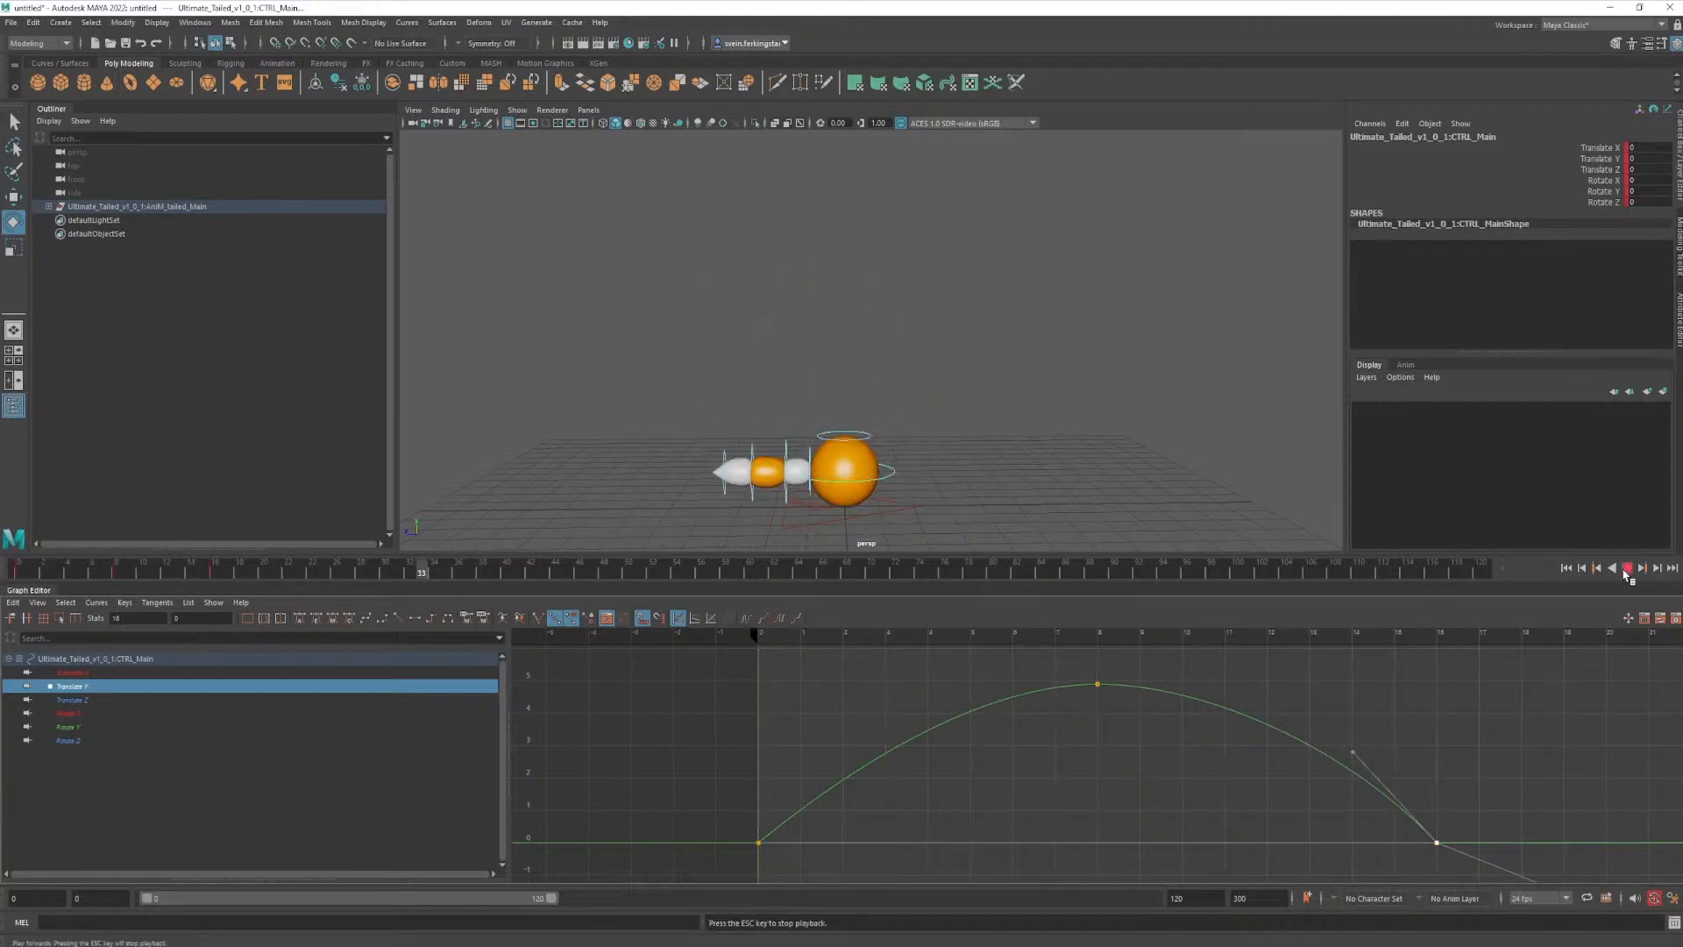
{"action": "left_click", "coordinate": [1625, 571]}
{"action": "left_click_drag", "start_coordinate": [235, 573], "coordinate": [0, 588]}
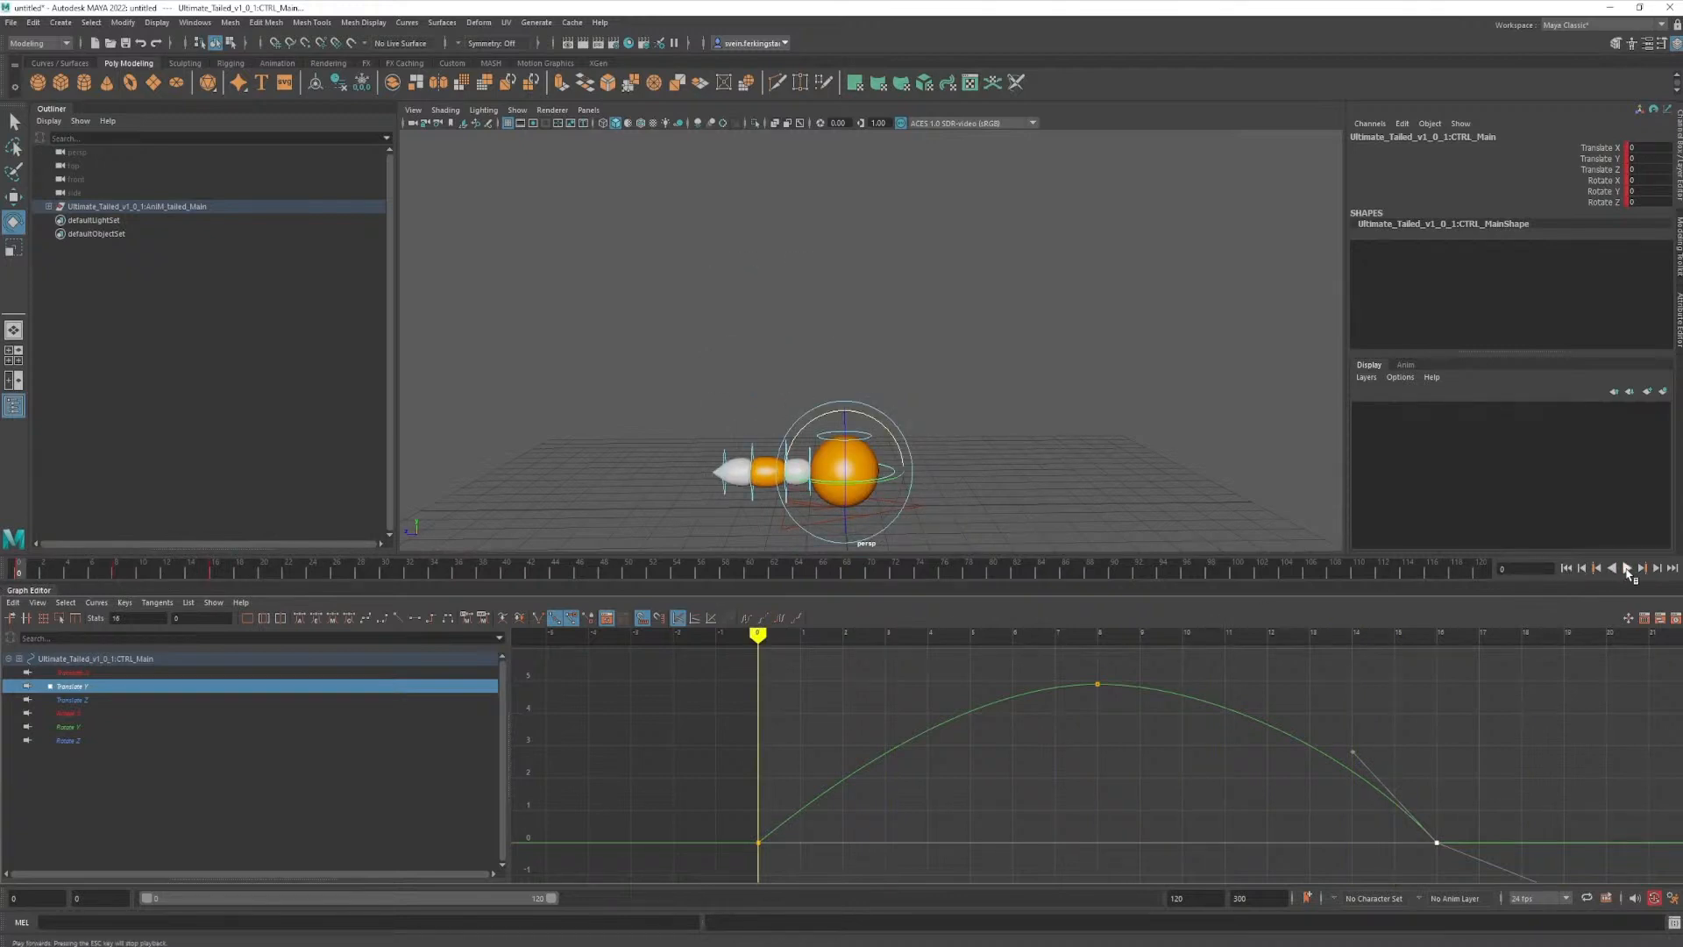
{"action": "left_click", "coordinate": [1627, 568]}
{"action": "left_click", "coordinate": [1627, 569]}
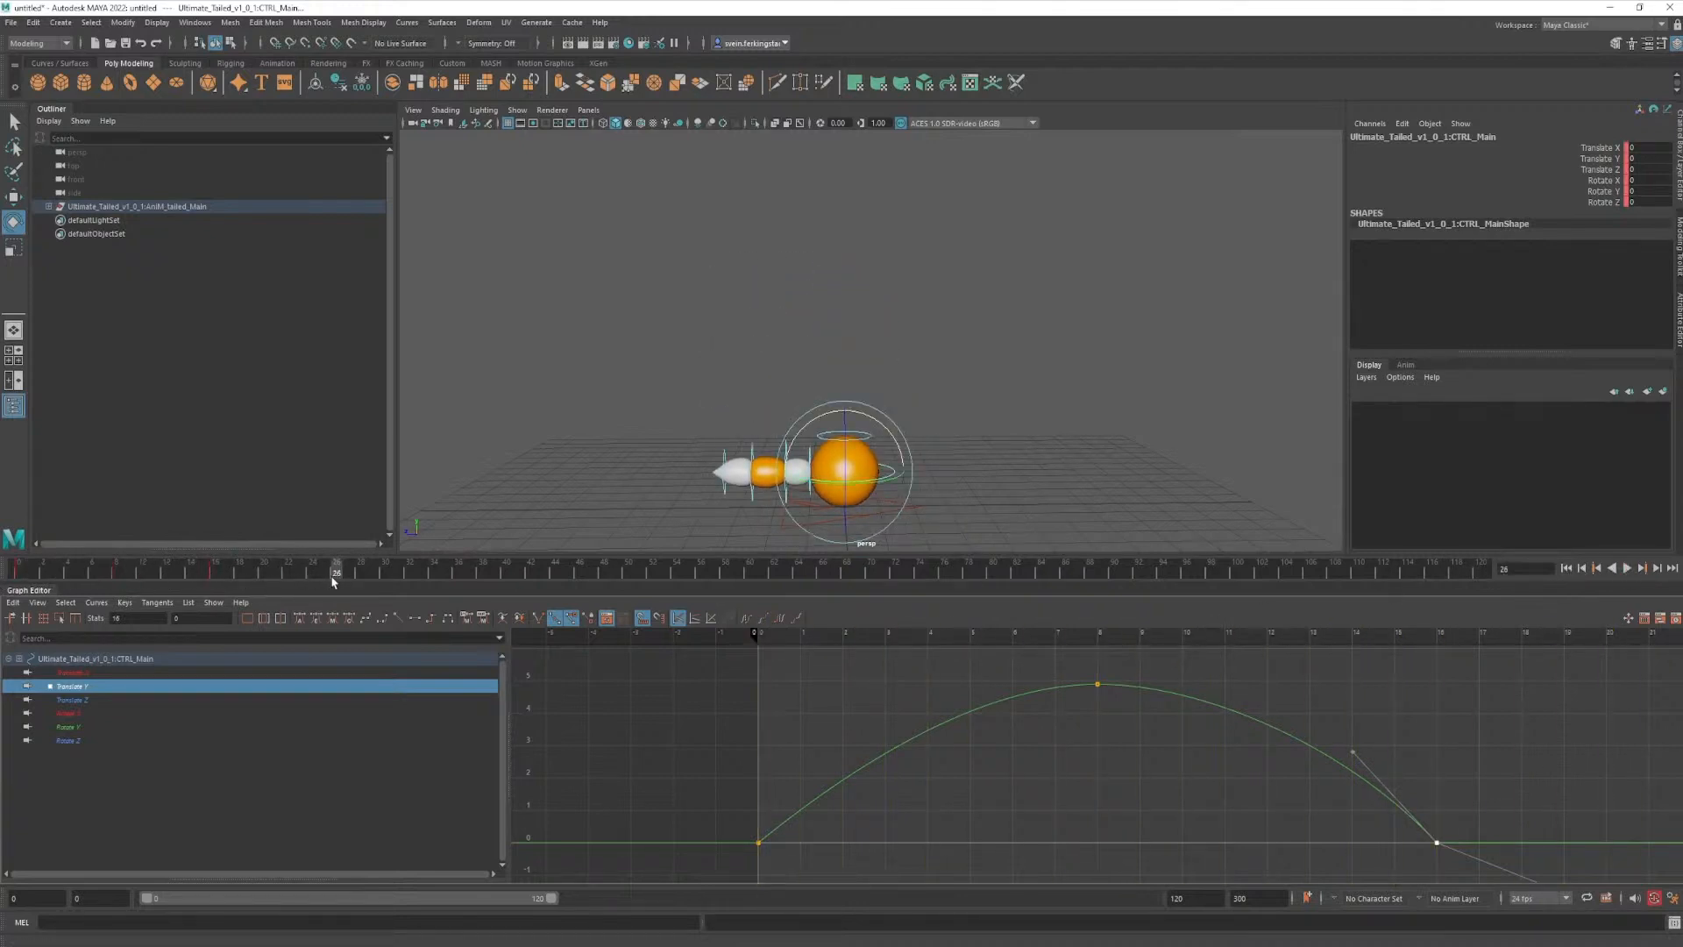
{"action": "left_click_drag", "start_coordinate": [333, 578], "coordinate": [5, 593]}
- Try cycling the jump by selecting all the Translate Y keys and setting the curve's Post Infinity to Cycle
{"action": "scroll", "coordinate": [1108, 788], "scroll_direction": "down", "scroll_amount": 5}
{"action": "middle_click_drag", "start_coordinate": [1068, 808], "coordinate": [999, 796], "text": "alt"}
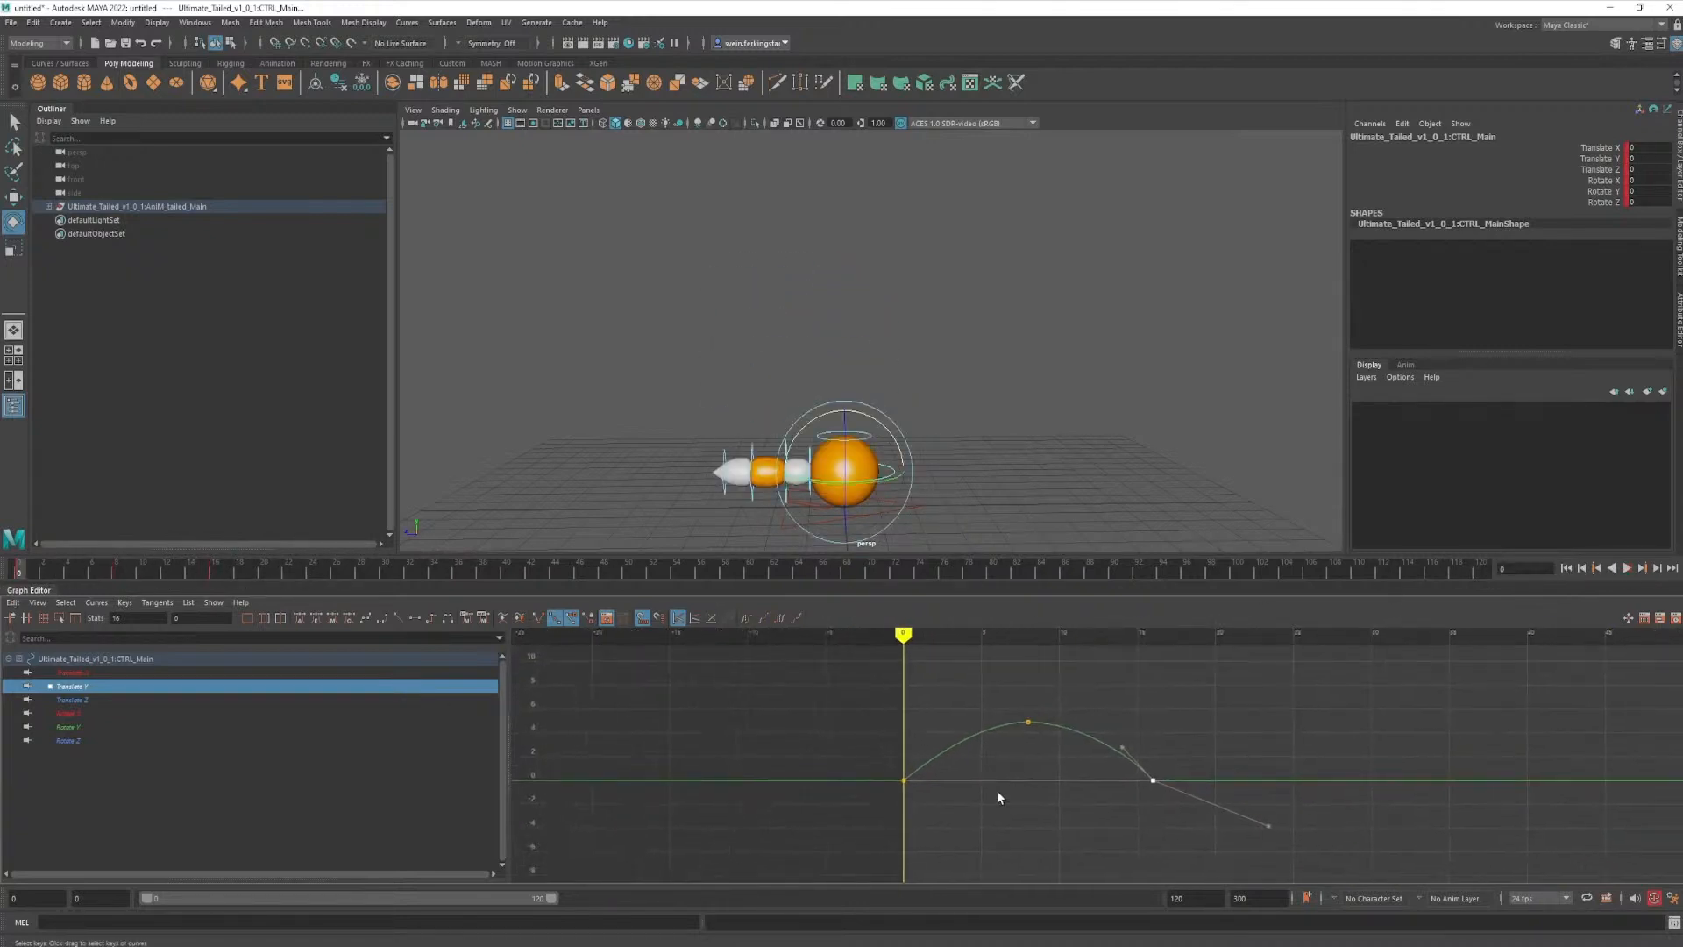
{"action": "scroll", "coordinate": [1009, 797], "scroll_direction": "up", "scroll_amount": 4}
{"action": "scroll", "coordinate": [1017, 803], "scroll_direction": "down", "scroll_amount": 1}
{"action": "left_click", "coordinate": [1003, 774]}
{"action": "left_click_drag", "start_coordinate": [1235, 688], "coordinate": [802, 825]}
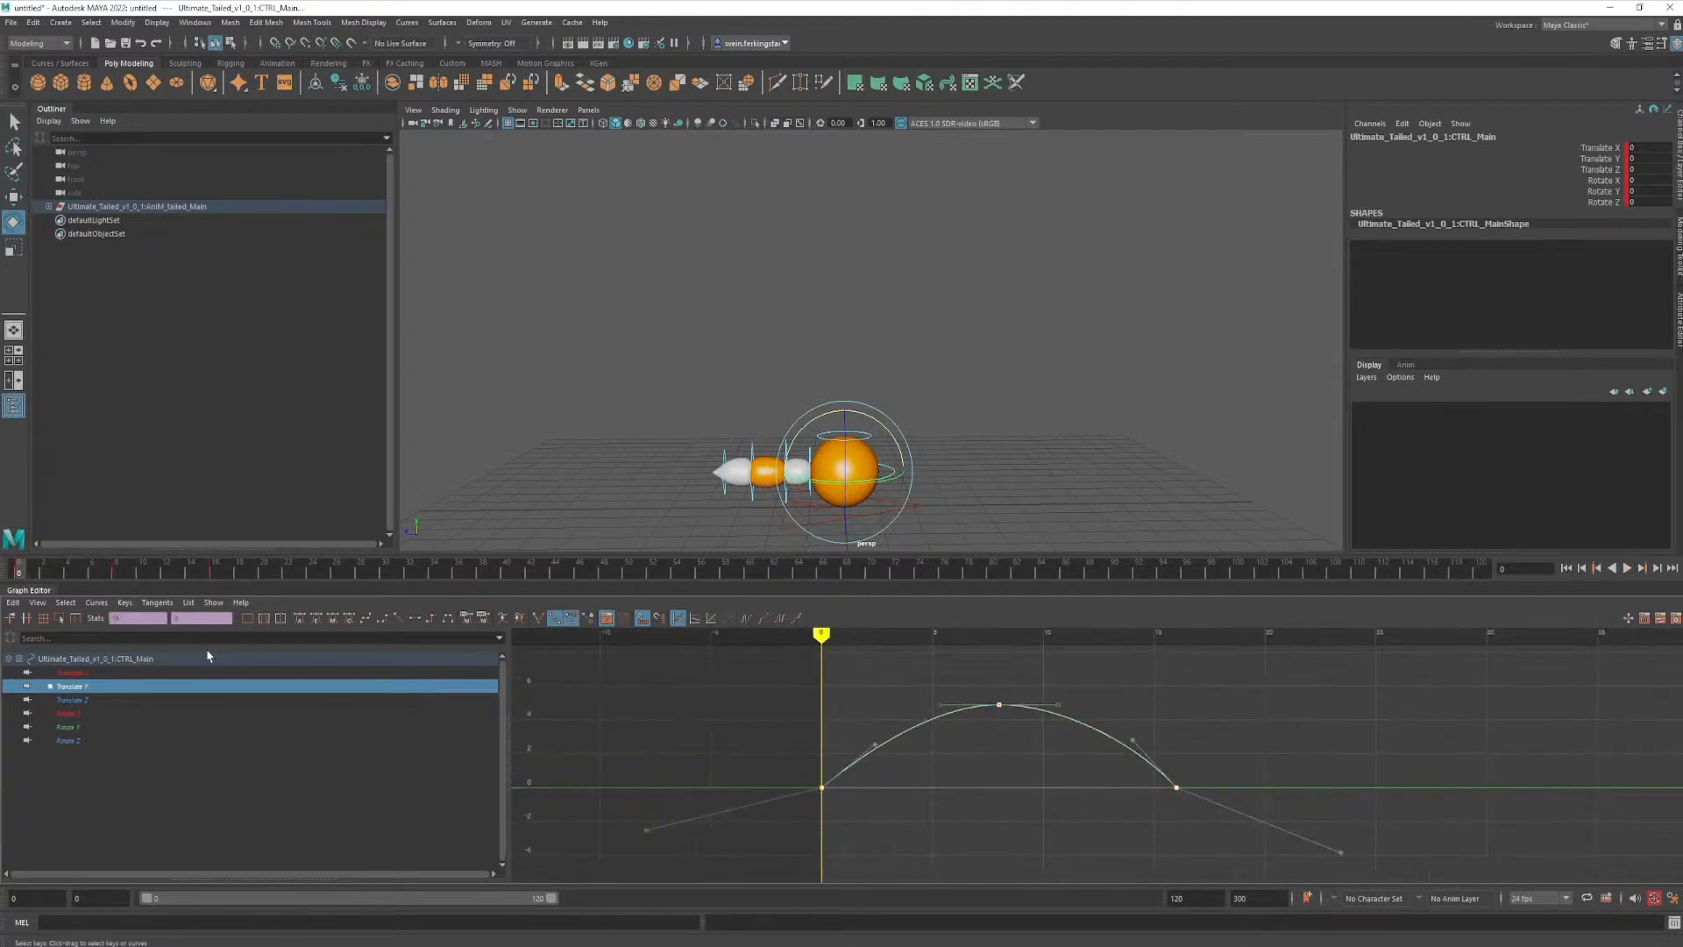
{"action": "left_click", "coordinate": [90, 607]}
{"action": "mouse_move", "coordinate": [159, 604]}
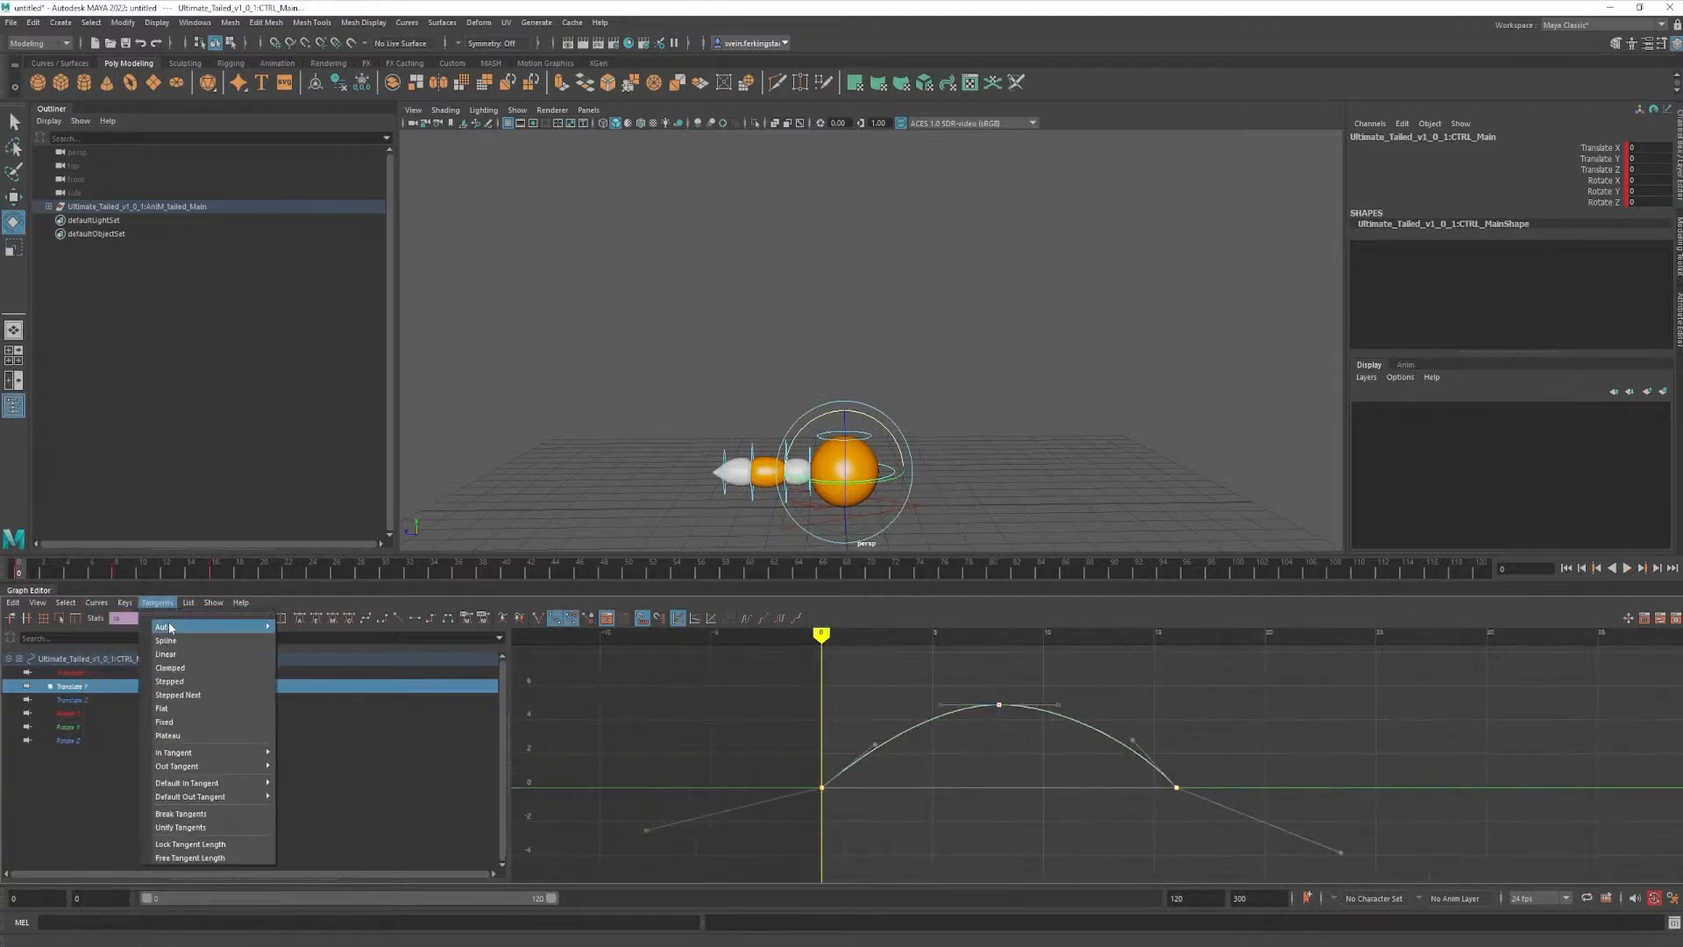
{"action": "mouse_move", "coordinate": [103, 605]}
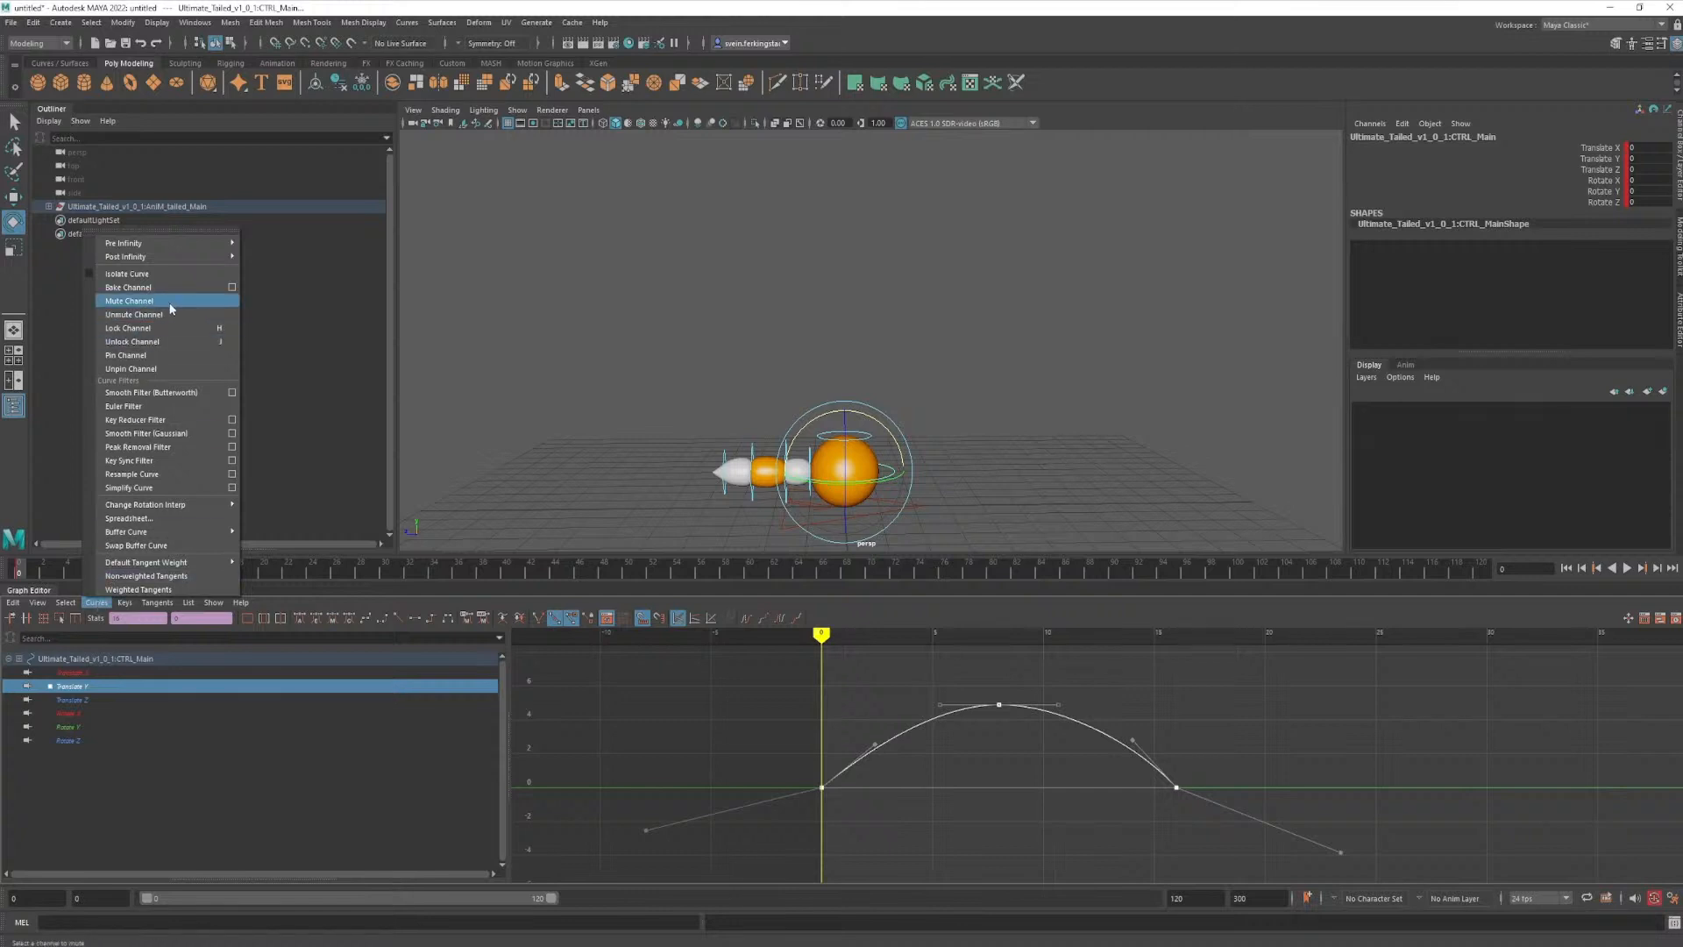
{"action": "mouse_move", "coordinate": [175, 257]}
{"action": "left_click", "coordinate": [283, 257]}
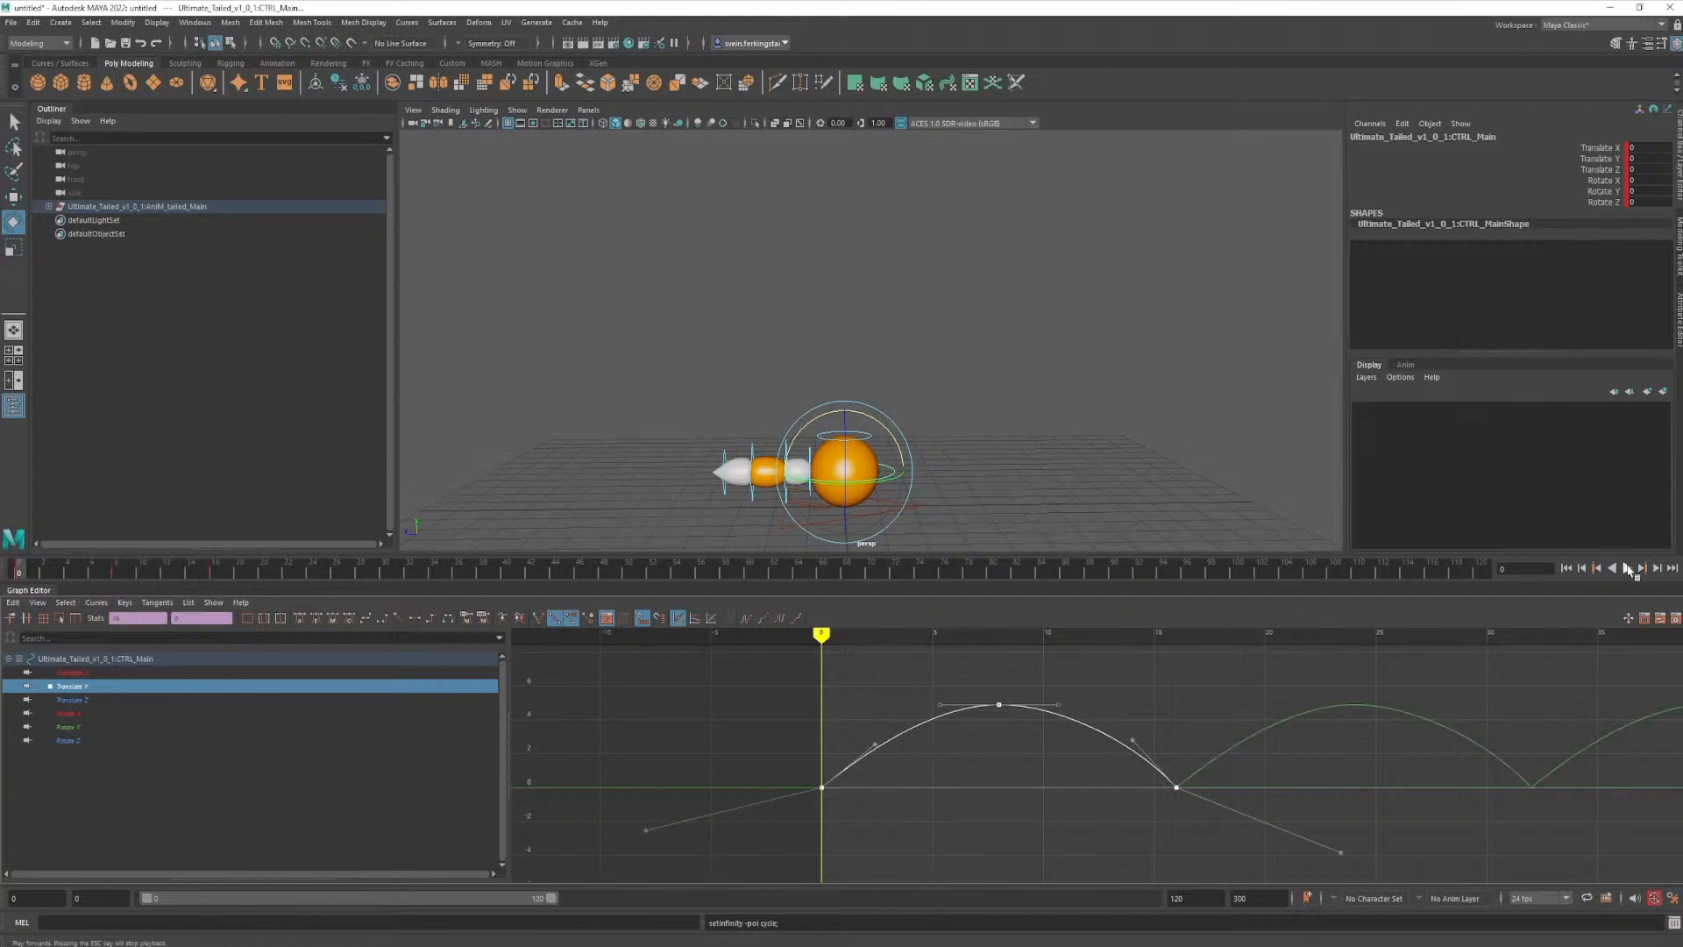
- Play the cycled jump with nothing selected, stop playback, and return to frame 0
{"action": "key", "text": "alt+v"}
{"action": "left_click", "coordinate": [1060, 380]}
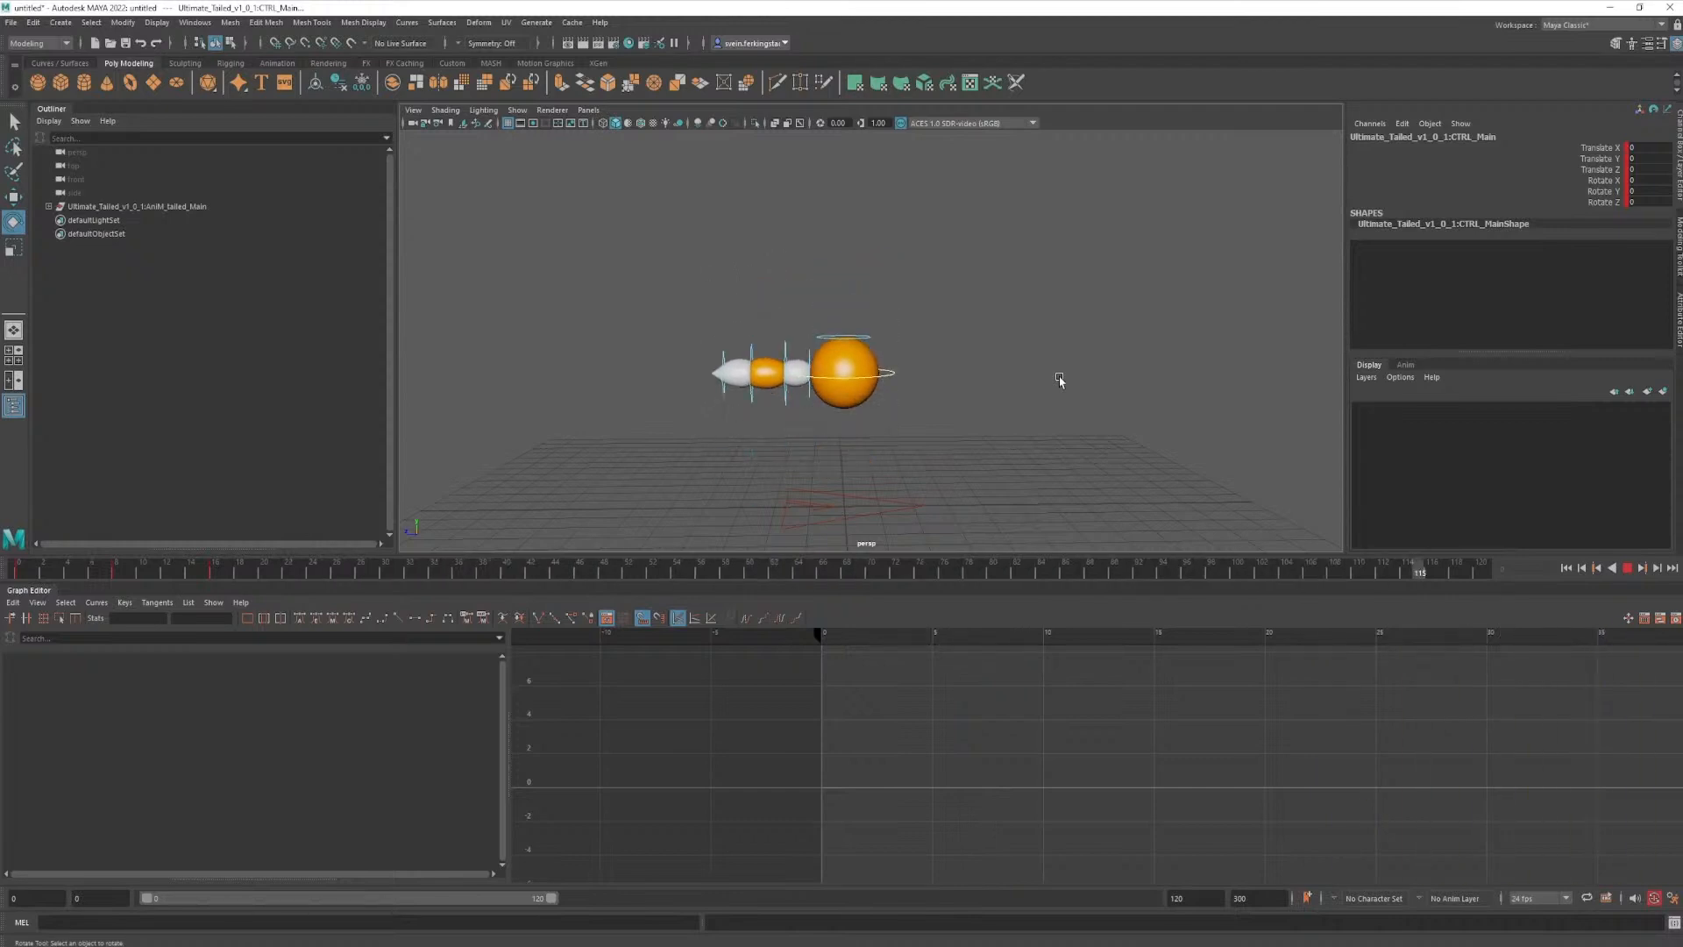
{"action": "left_click", "coordinate": [1630, 574]}
{"action": "left_click", "coordinate": [854, 520]}
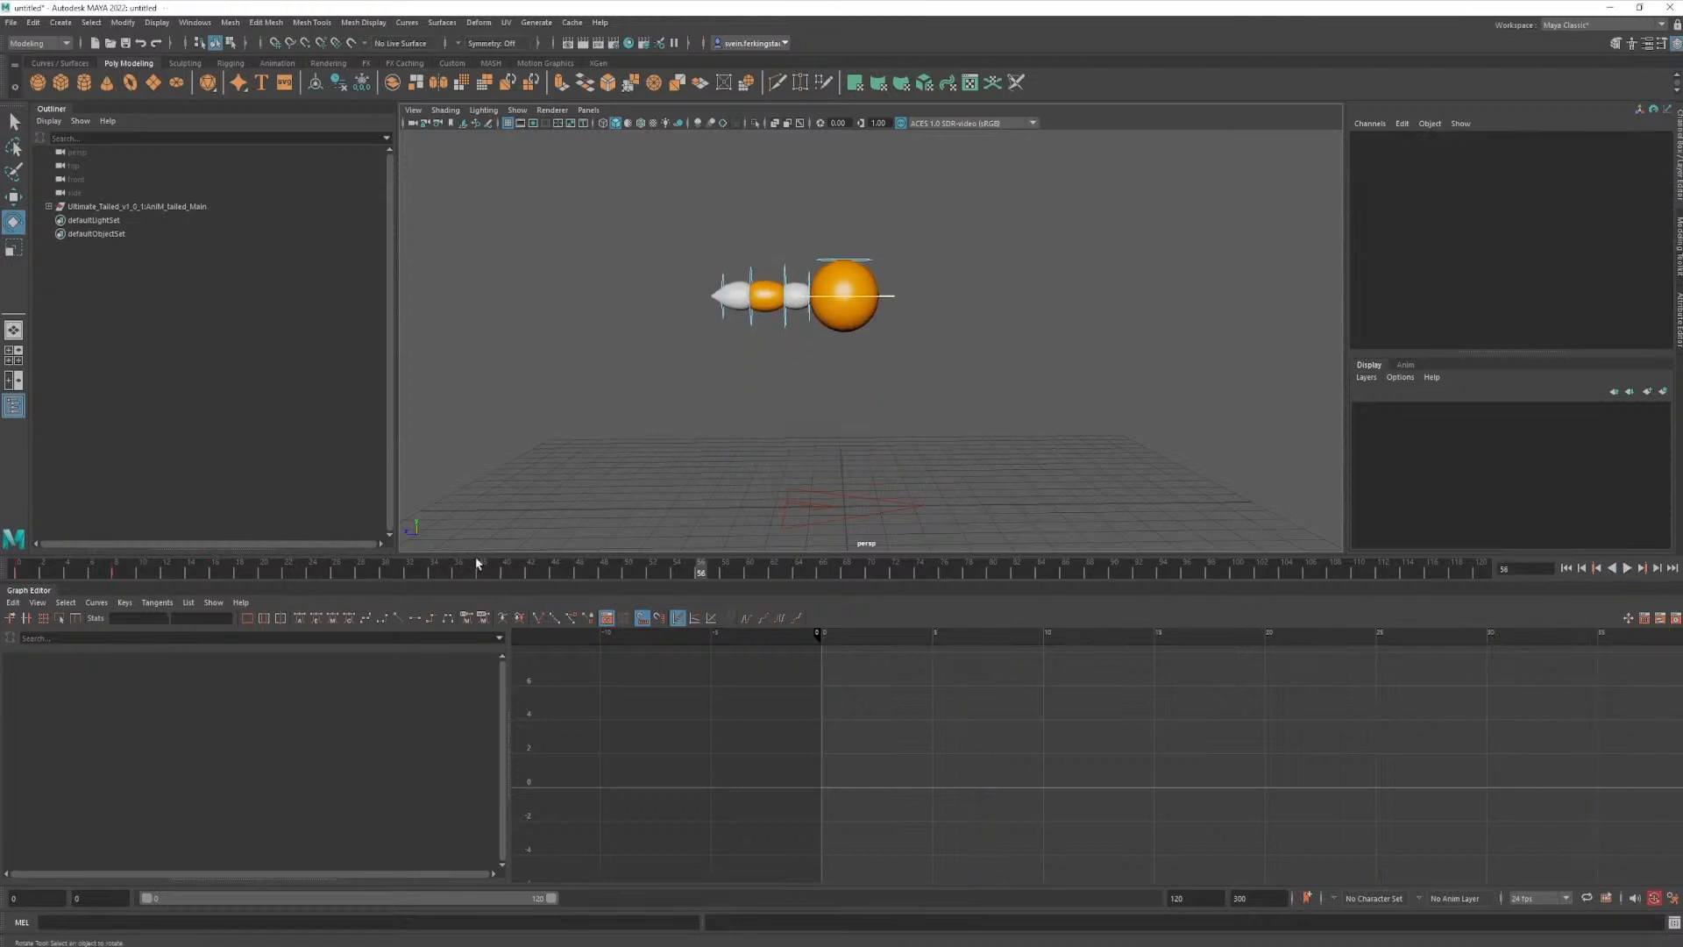
{"action": "left_click_drag", "start_coordinate": [506, 568], "coordinate": [7, 581]}
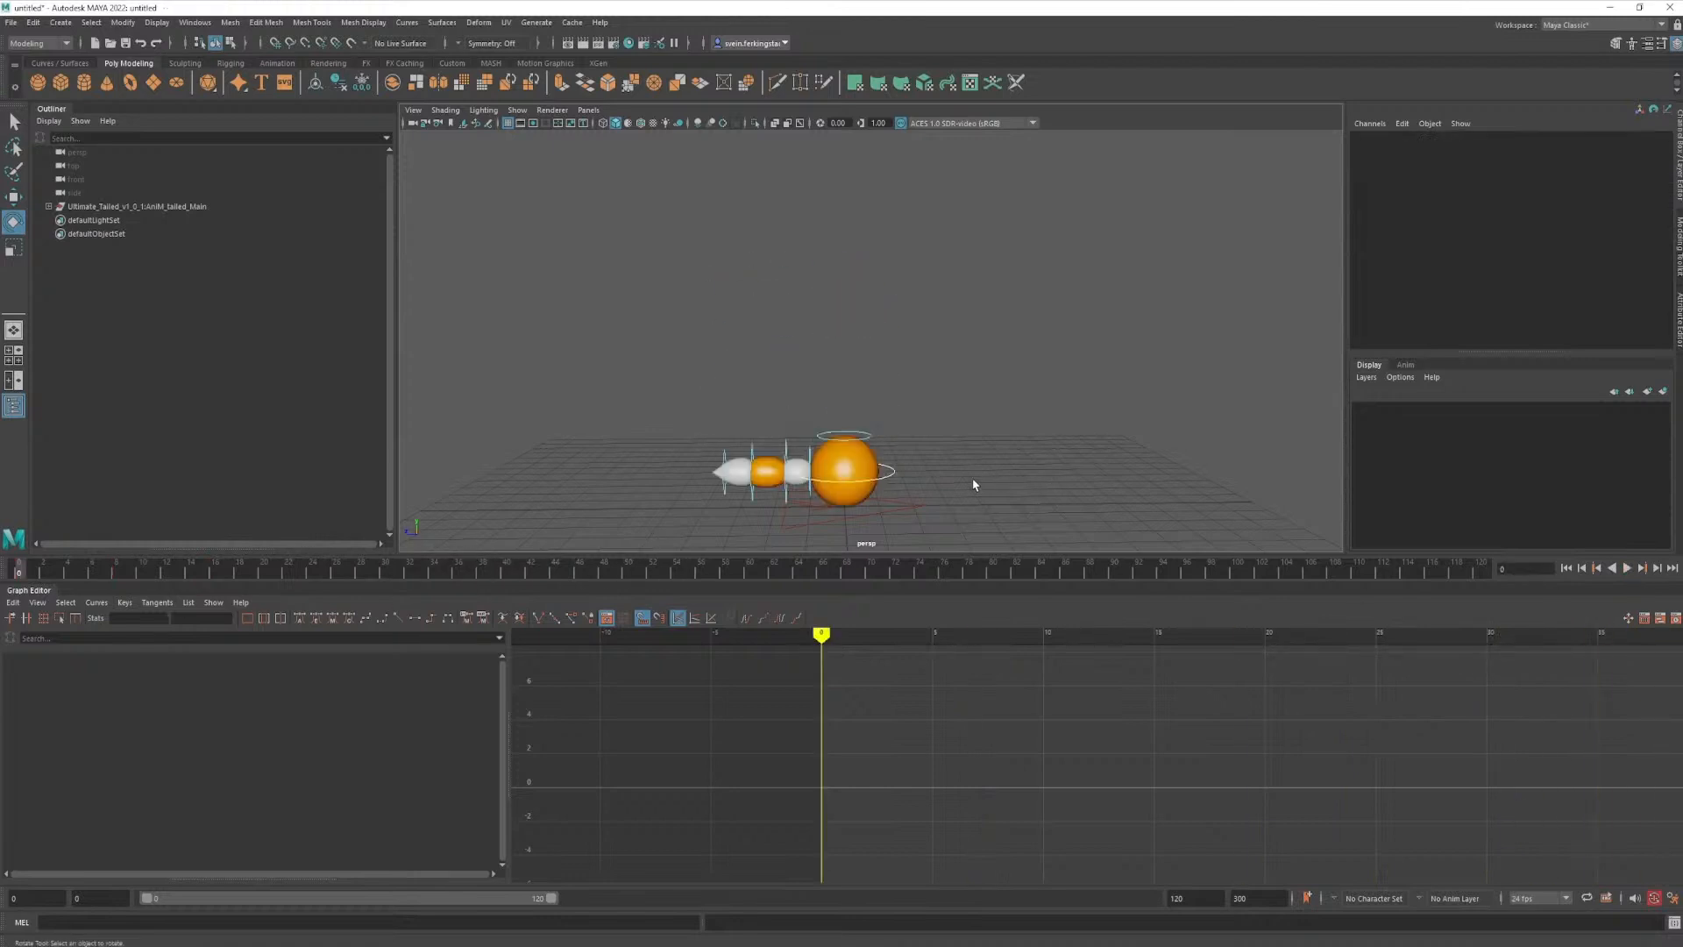
- Undo the deselection and the Post Infinity cycling, play the jump again, and stop at frame 16
{"action": "key", "text": "ctrl+z"}
{"action": "key", "text": "ctrl+z"}
{"action": "right_click_drag", "start_coordinate": [1184, 791], "coordinate": [1166, 798], "text": "alt"}
{"action": "left_click", "coordinate": [1628, 568]}
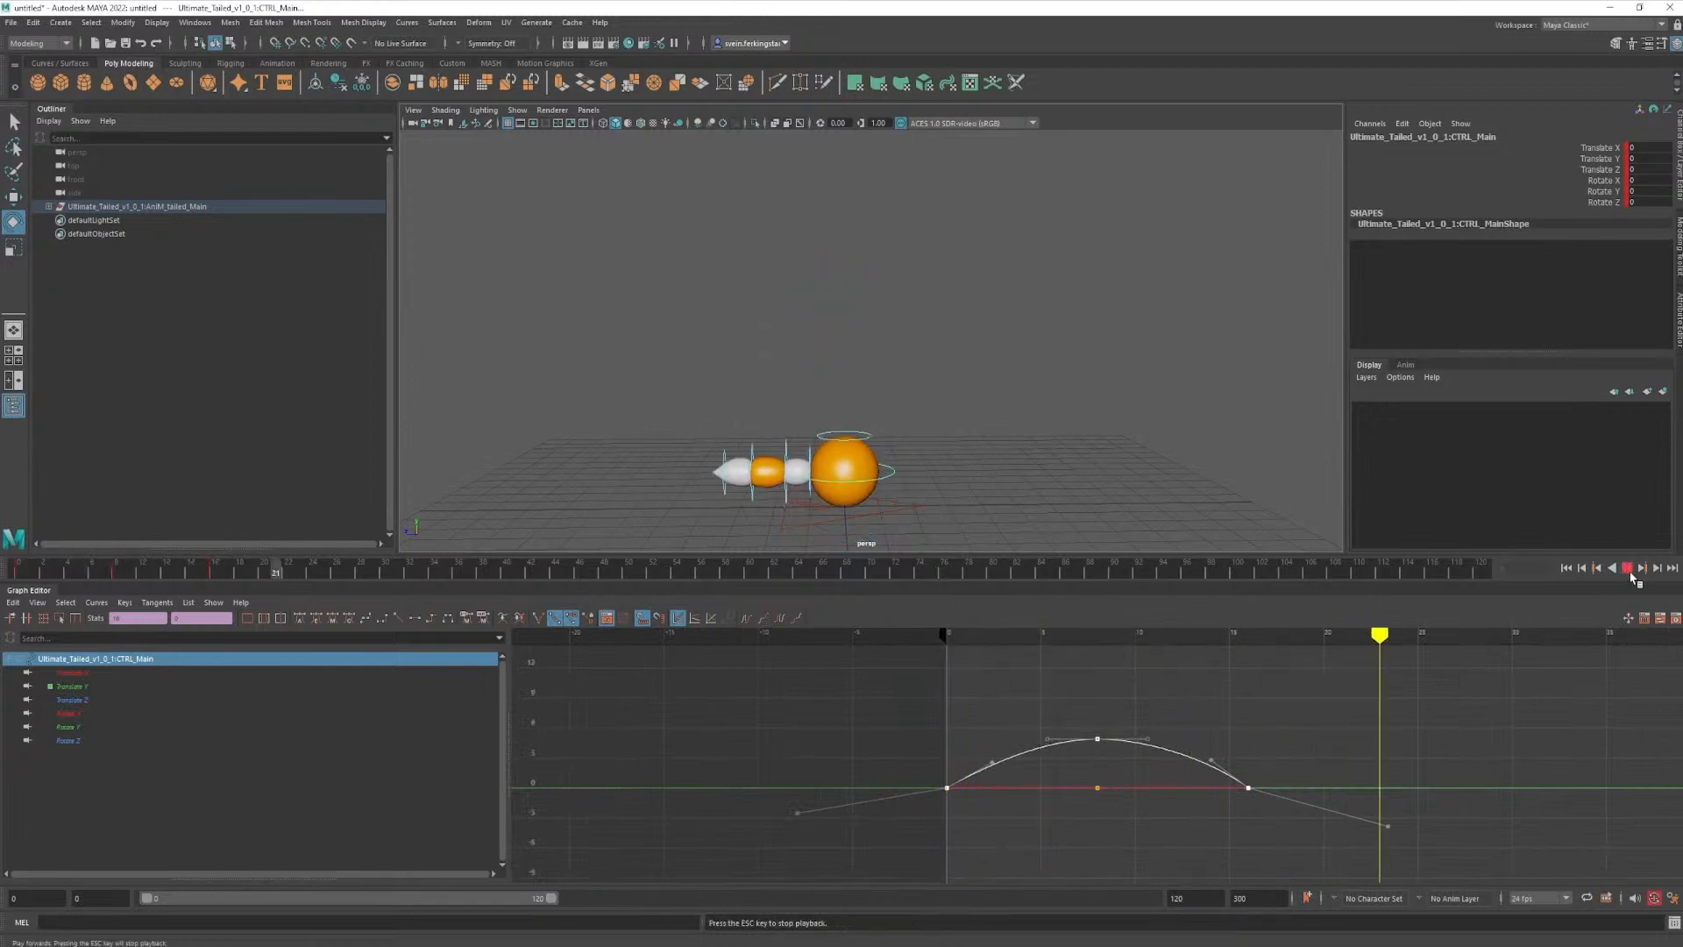
{"action": "key", "text": "Escape"}
{"action": "left_click_drag", "start_coordinate": [418, 574], "coordinate": [221, 597]}
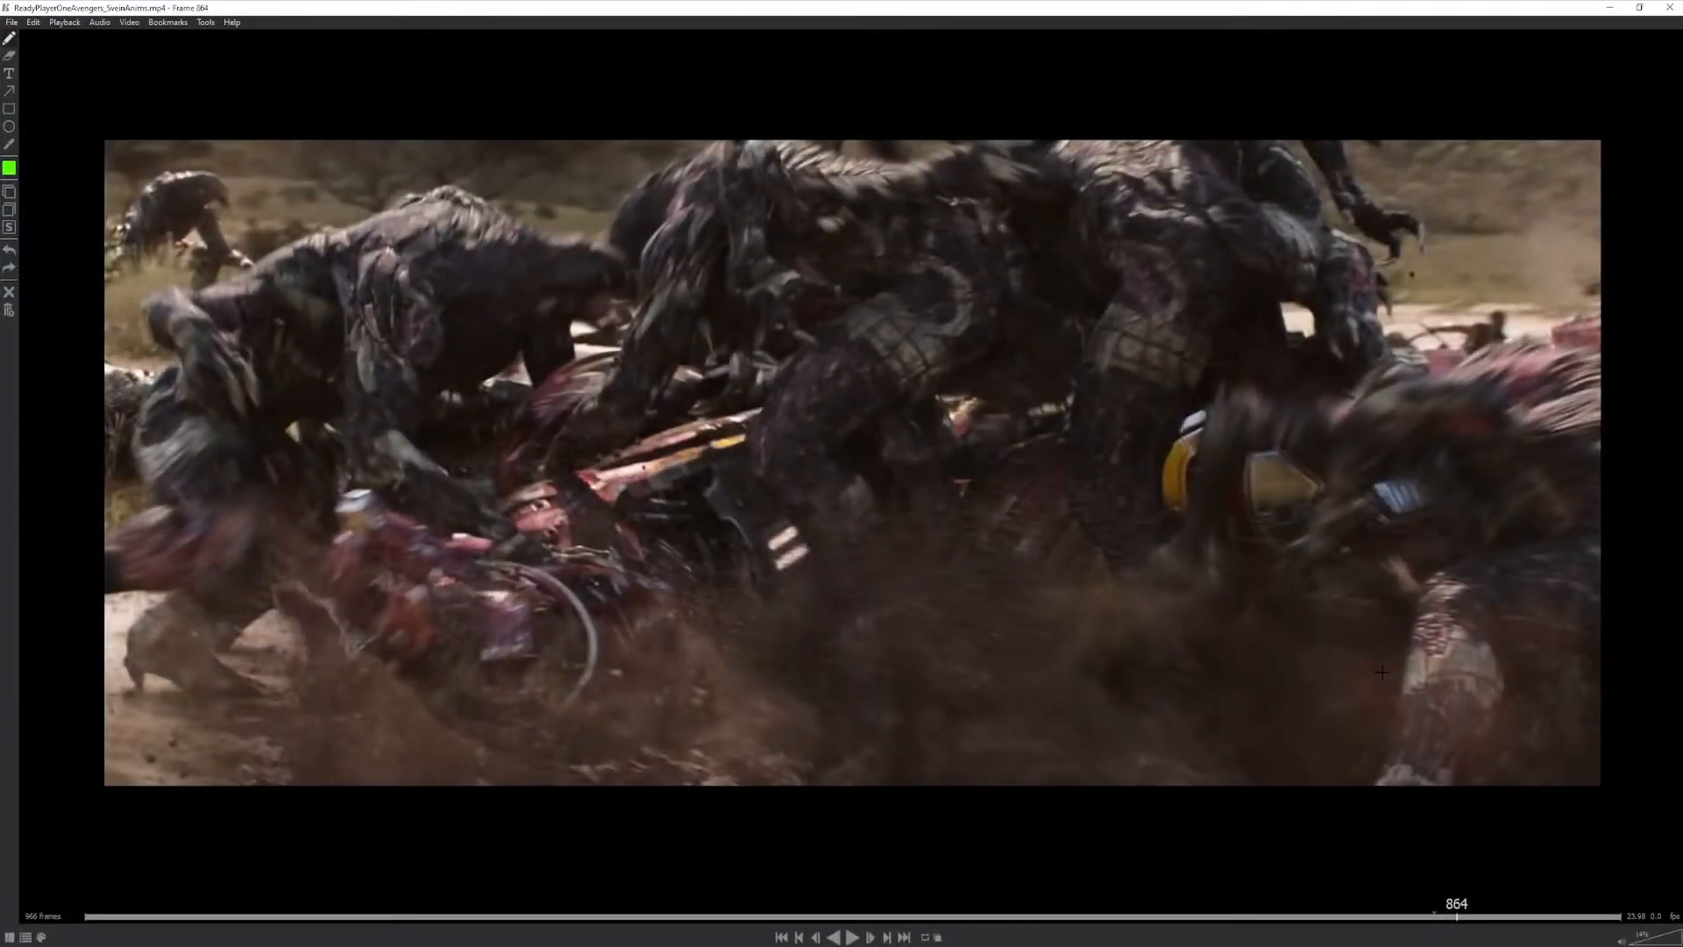
- Switch to the film reference player, draw a short curved stroke at frame 864, and circle the armored torso repeatedly at frame 845
{"action": "left_click_drag", "start_coordinate": [1382, 672], "coordinate": [1259, 676]}
{"action": "left_click_drag", "start_coordinate": [1456, 912], "coordinate": [1430, 914]}
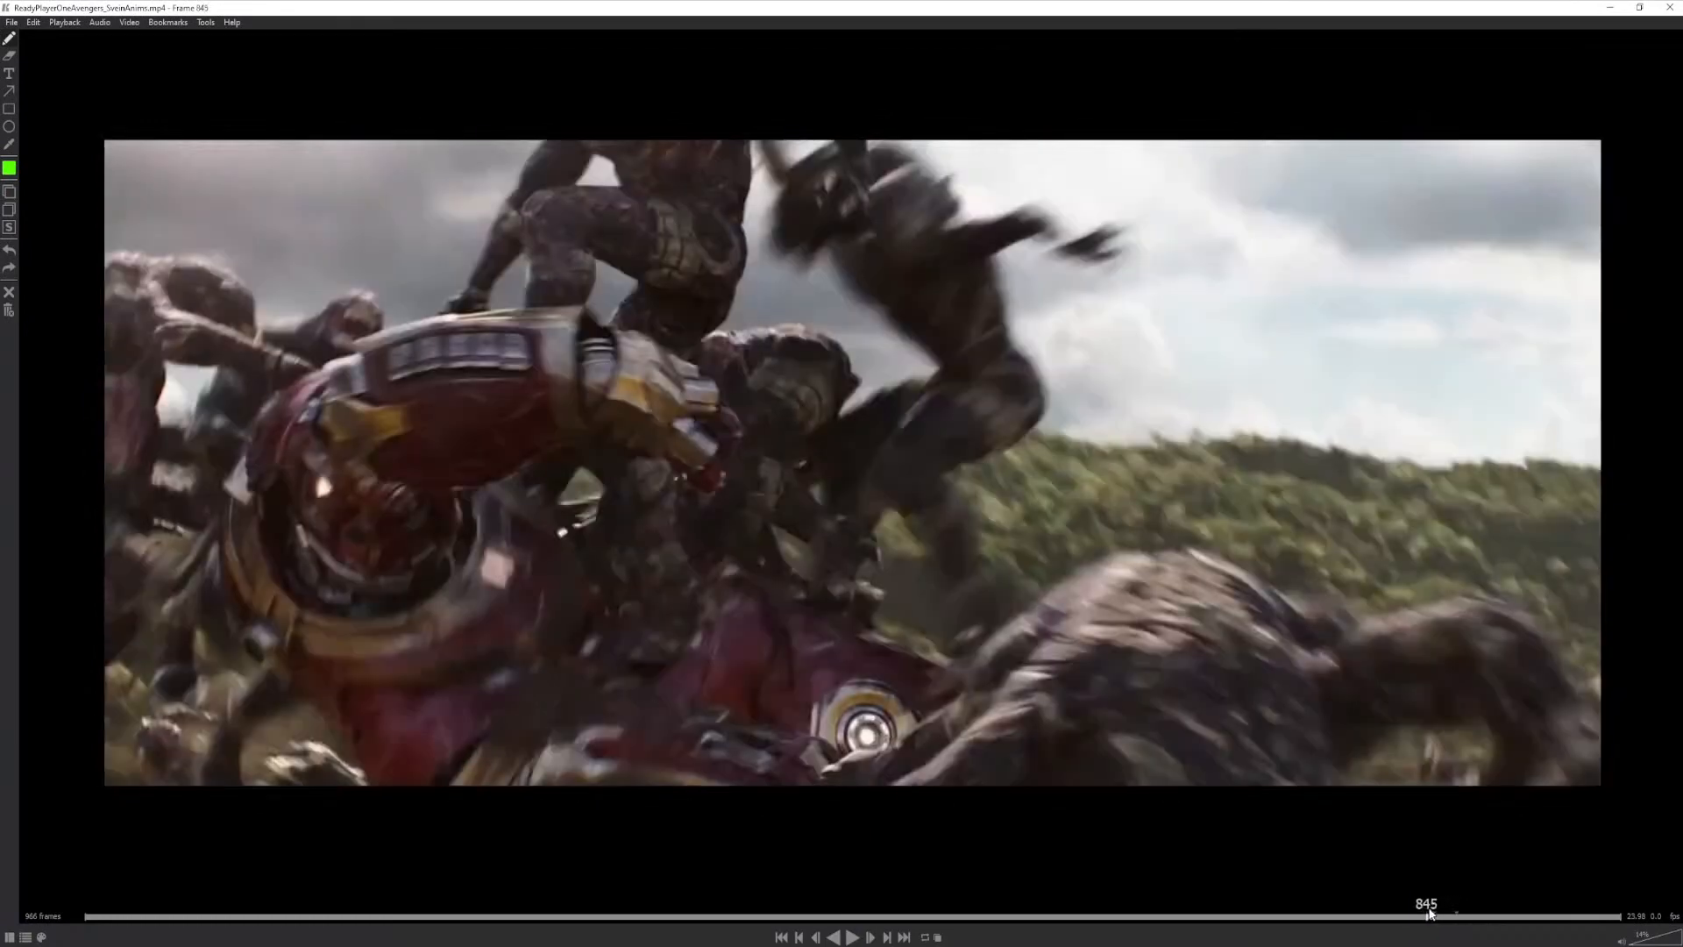
{"action": "mouse_move", "coordinate": [456, 485]}
{"action": "left_mouse_down"}
{"action": "mouse_move", "coordinate": [273, 495]}
{"action": "mouse_move", "coordinate": [798, 820]}
{"action": "mouse_move", "coordinate": [582, 500]}
{"action": "mouse_move", "coordinate": [318, 458]}
{"action": "left_mouse_up"}
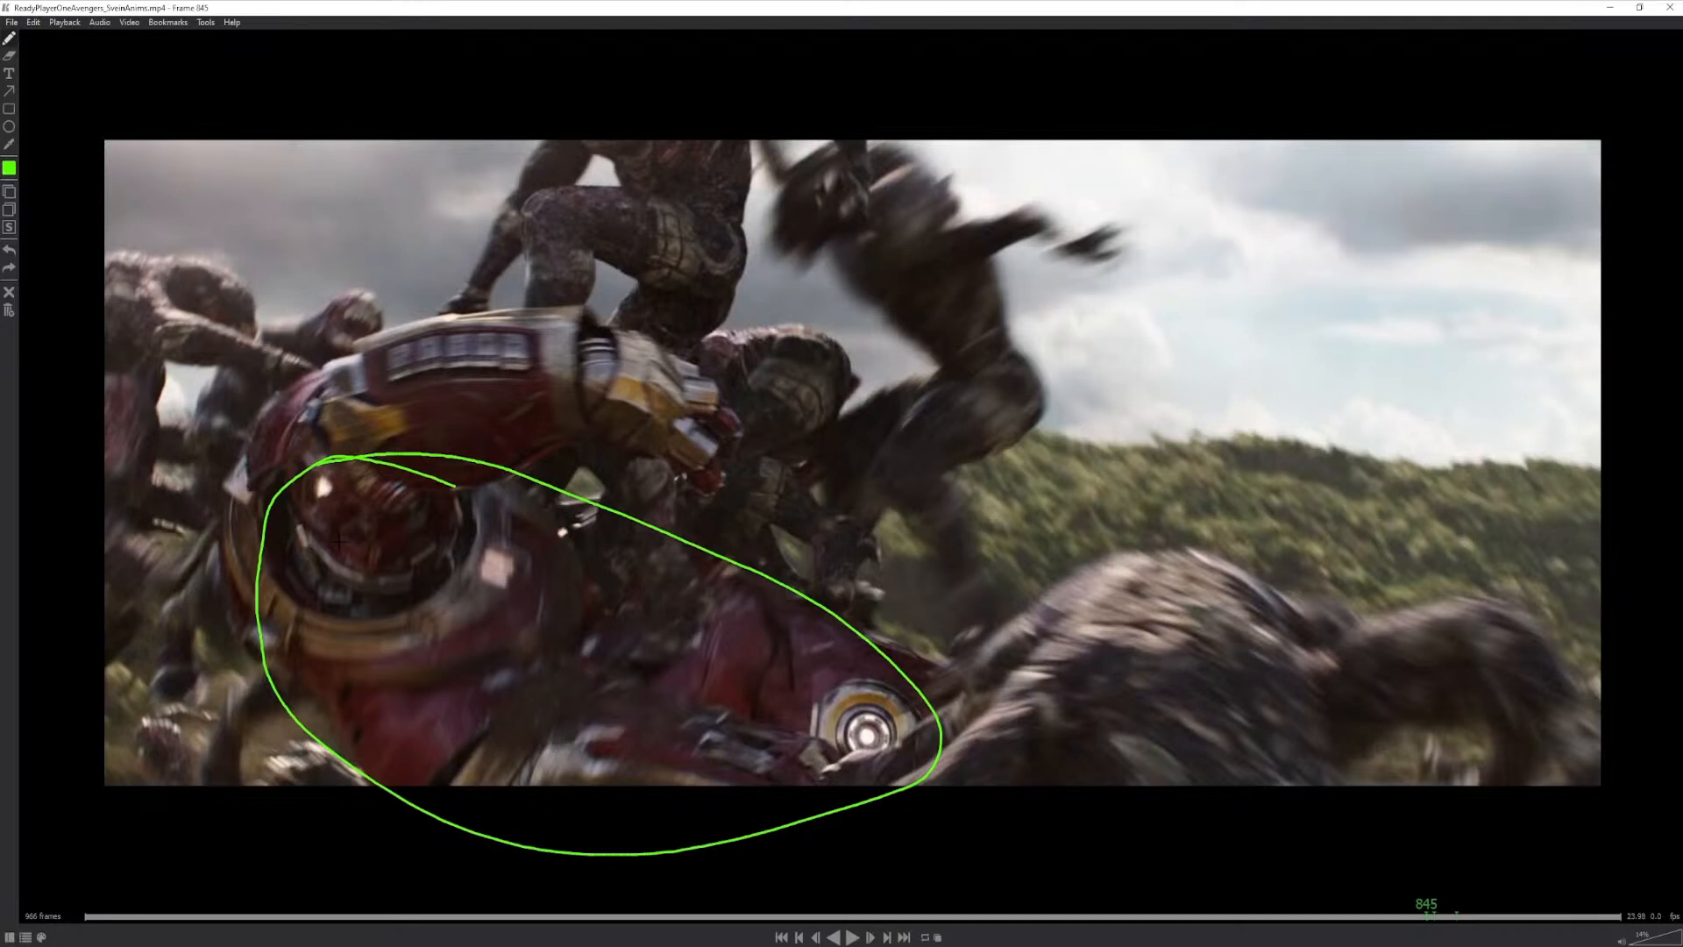
{"action": "mouse_move", "coordinate": [535, 482]}
{"action": "left_mouse_down"}
{"action": "mouse_move", "coordinate": [263, 557]}
{"action": "mouse_move", "coordinate": [649, 545]}
{"action": "mouse_move", "coordinate": [355, 728]}
{"action": "mouse_move", "coordinate": [496, 496]}
{"action": "mouse_move", "coordinate": [437, 493]}
{"action": "left_mouse_up"}
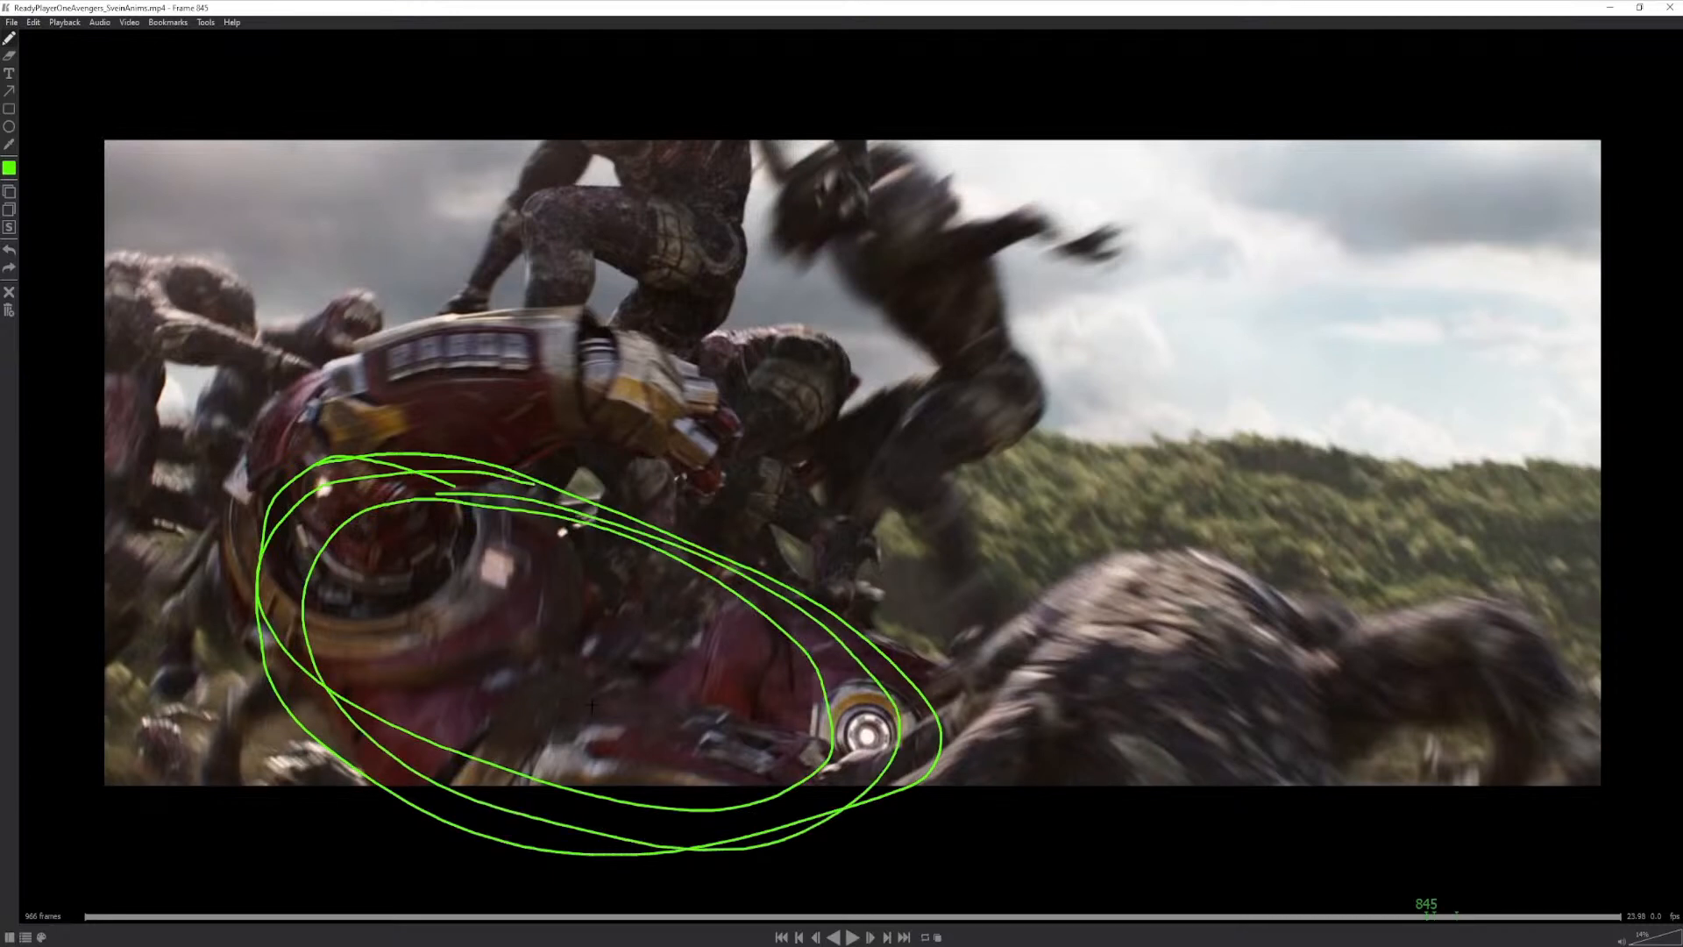
- Outline the armored forearm and fist at frame 853 of the film clip, and return to frame 847
{"action": "left_click", "coordinate": [1433, 912]}
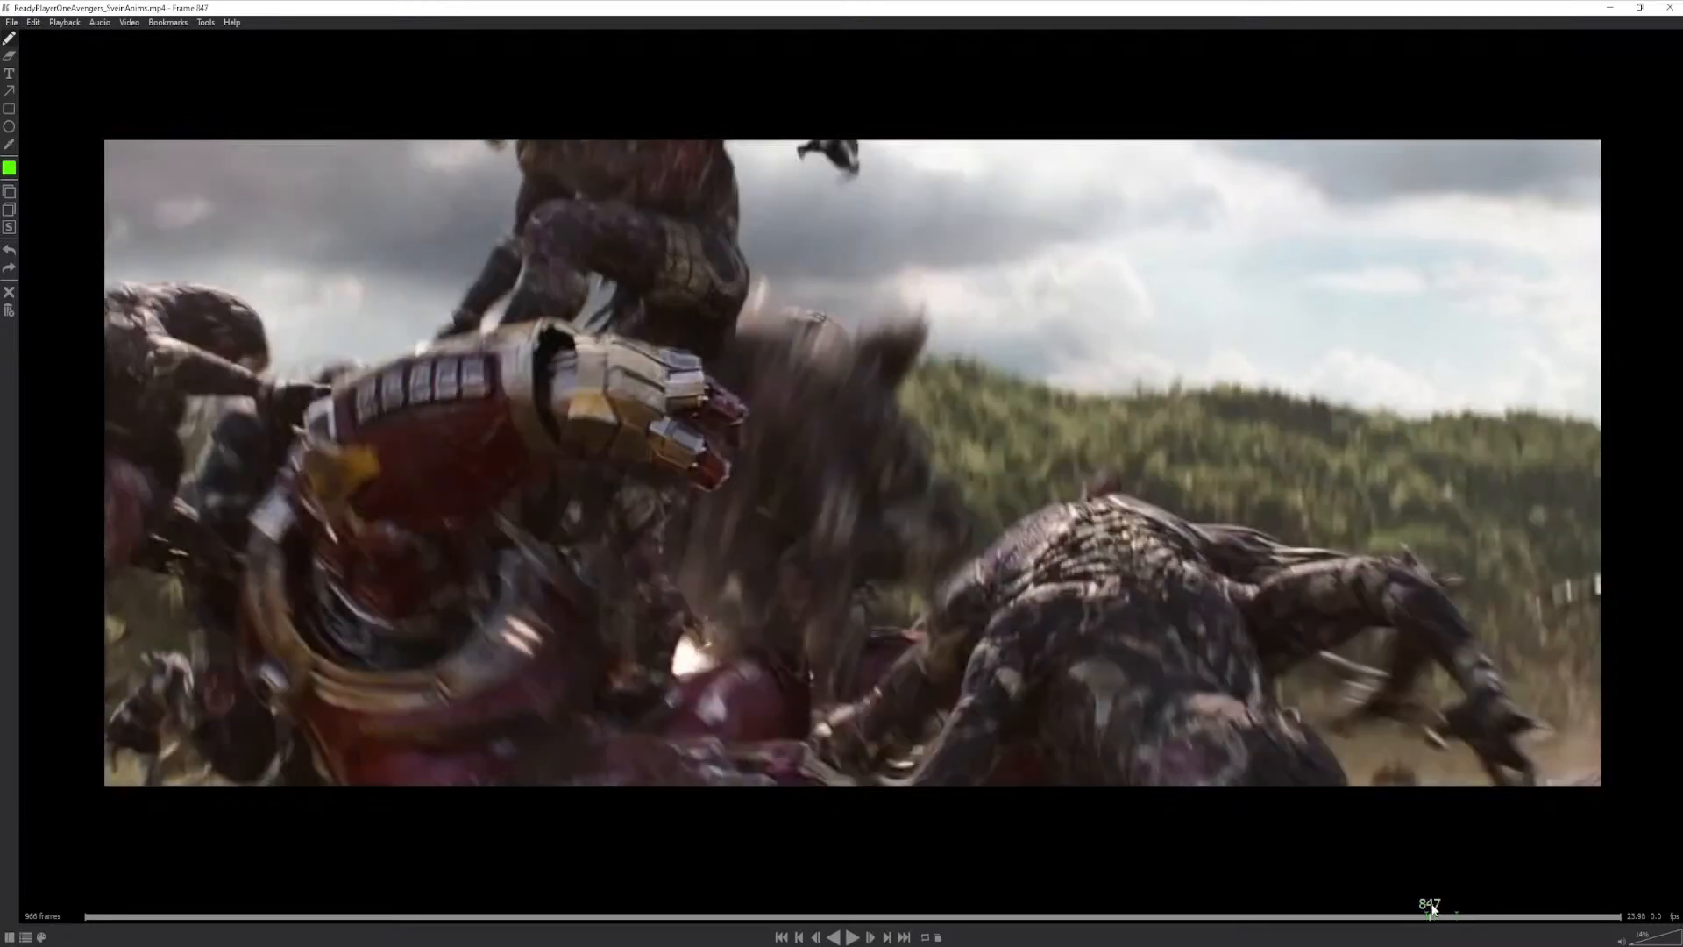
{"action": "mouse_move", "coordinate": [1433, 905]}
{"action": "left_mouse_down"}
{"action": "mouse_move", "coordinate": [1447, 902]}
{"action": "mouse_move", "coordinate": [1425, 897]}
{"action": "left_mouse_up"}
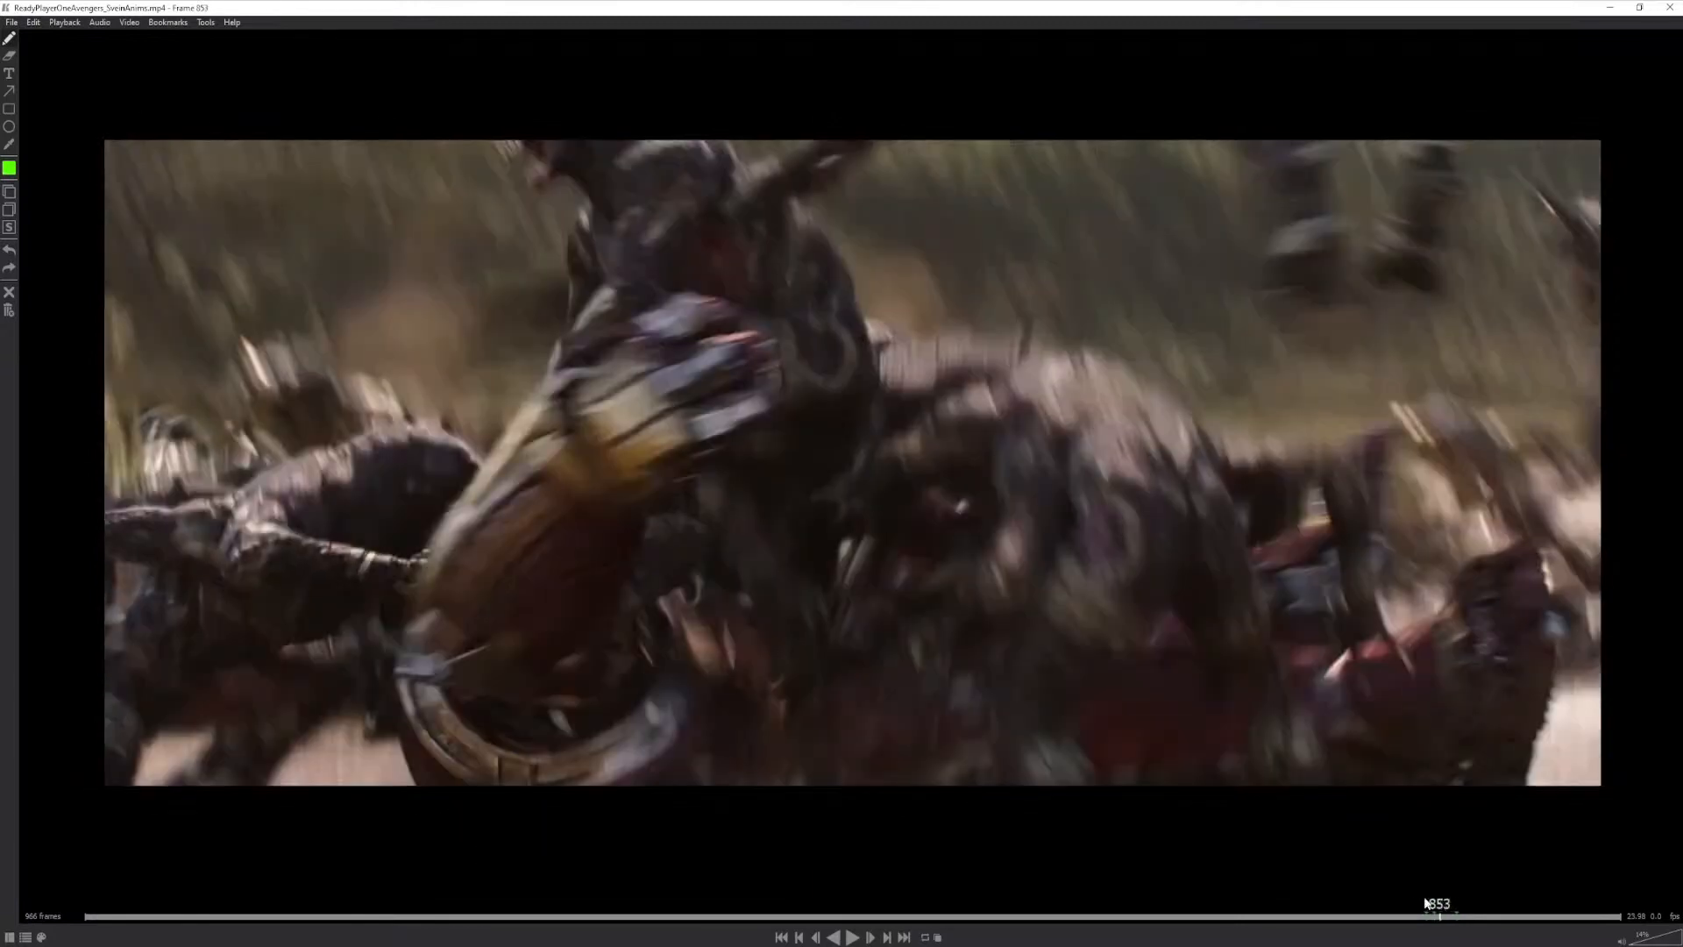
{"action": "mouse_move", "coordinate": [672, 295]}
{"action": "left_mouse_down"}
{"action": "mouse_move", "coordinate": [599, 340]}
{"action": "mouse_move", "coordinate": [471, 531]}
{"action": "mouse_move", "coordinate": [478, 691]}
{"action": "mouse_move", "coordinate": [725, 570]}
{"action": "mouse_move", "coordinate": [783, 359]}
{"action": "mouse_move", "coordinate": [668, 286]}
{"action": "left_mouse_up"}
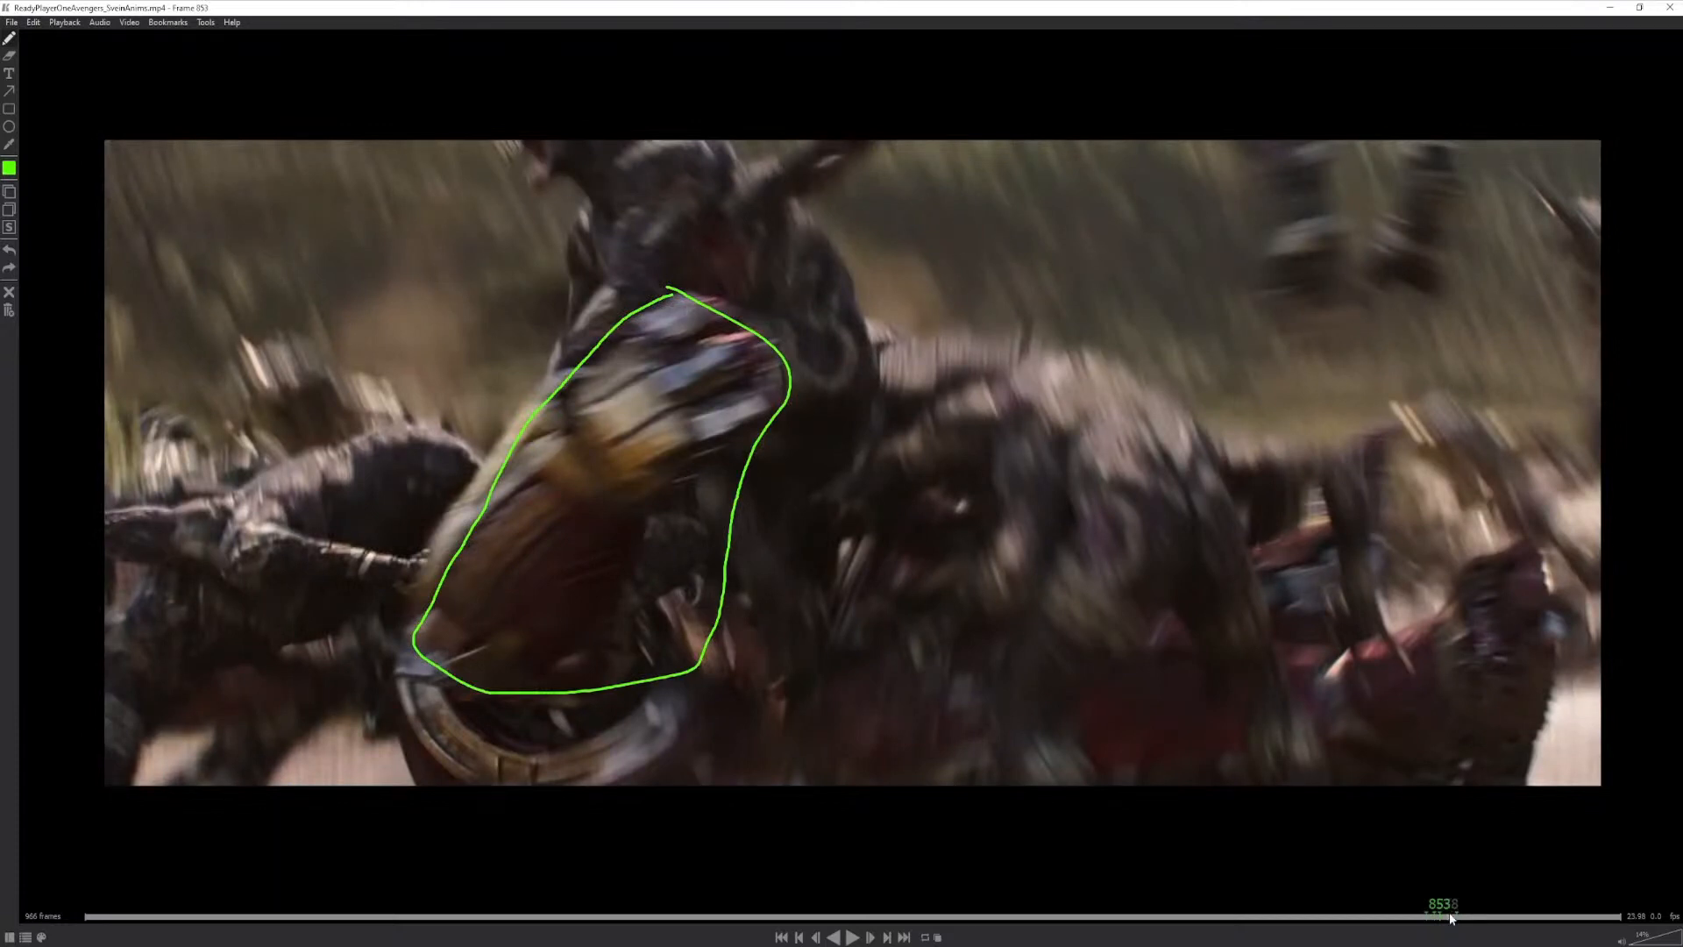
{"action": "mouse_move", "coordinate": [1451, 918]}
{"action": "left_mouse_down"}
{"action": "mouse_move", "coordinate": [1409, 906]}
{"action": "mouse_move", "coordinate": [1432, 912]}
{"action": "left_mouse_up"}
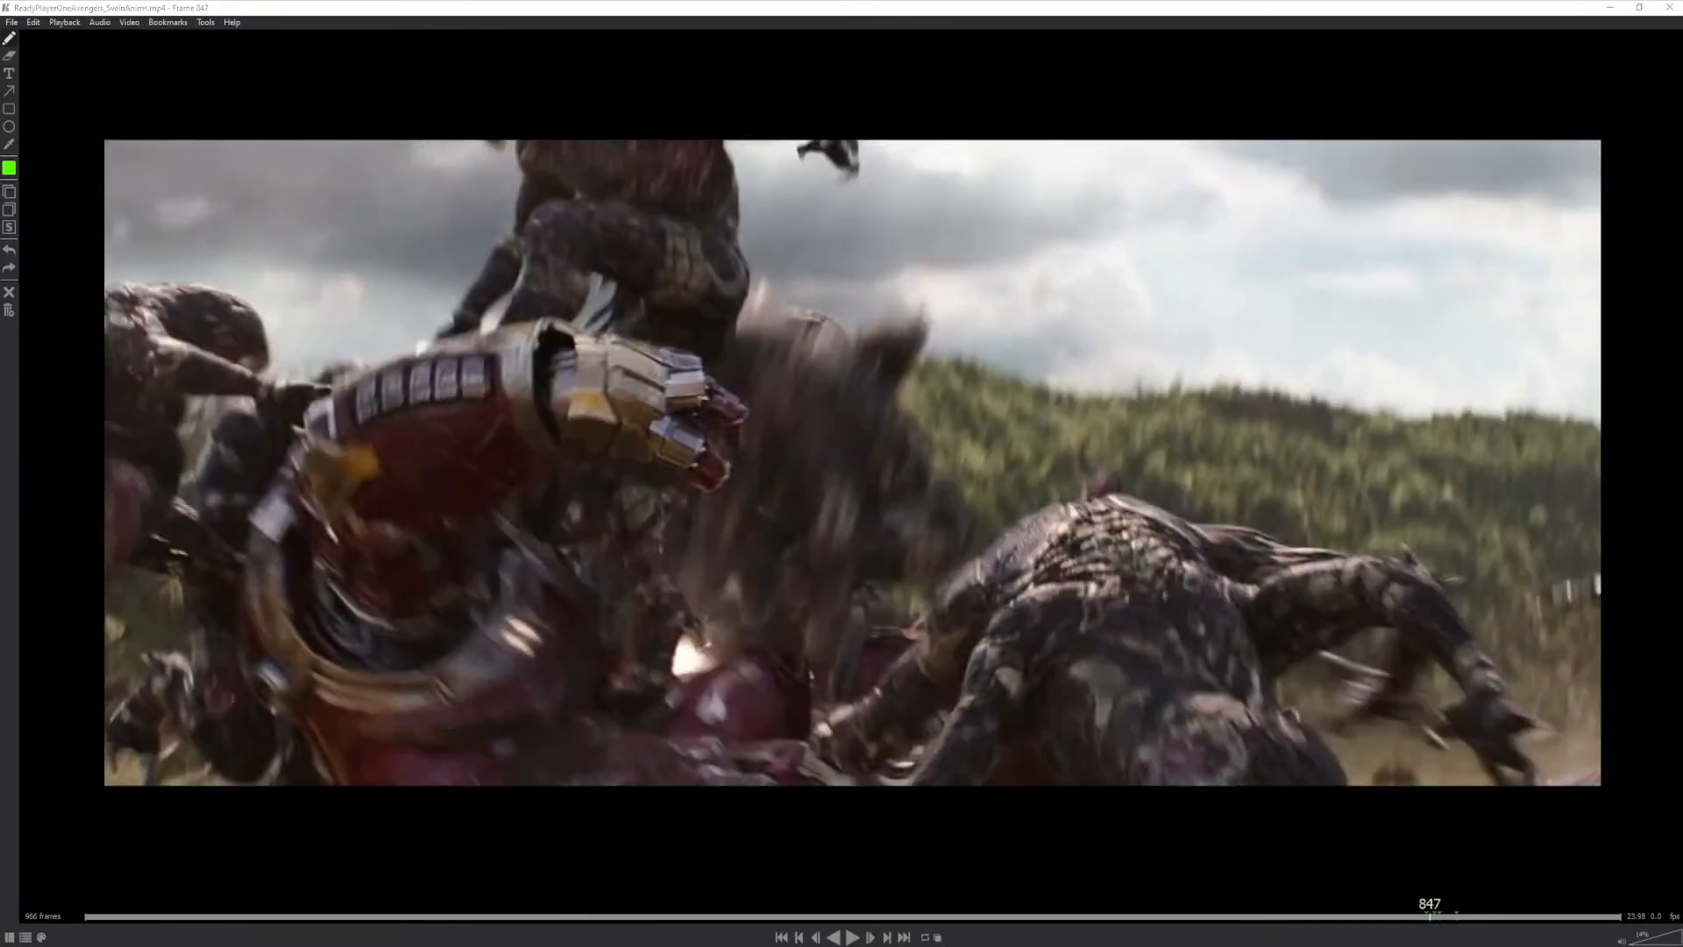
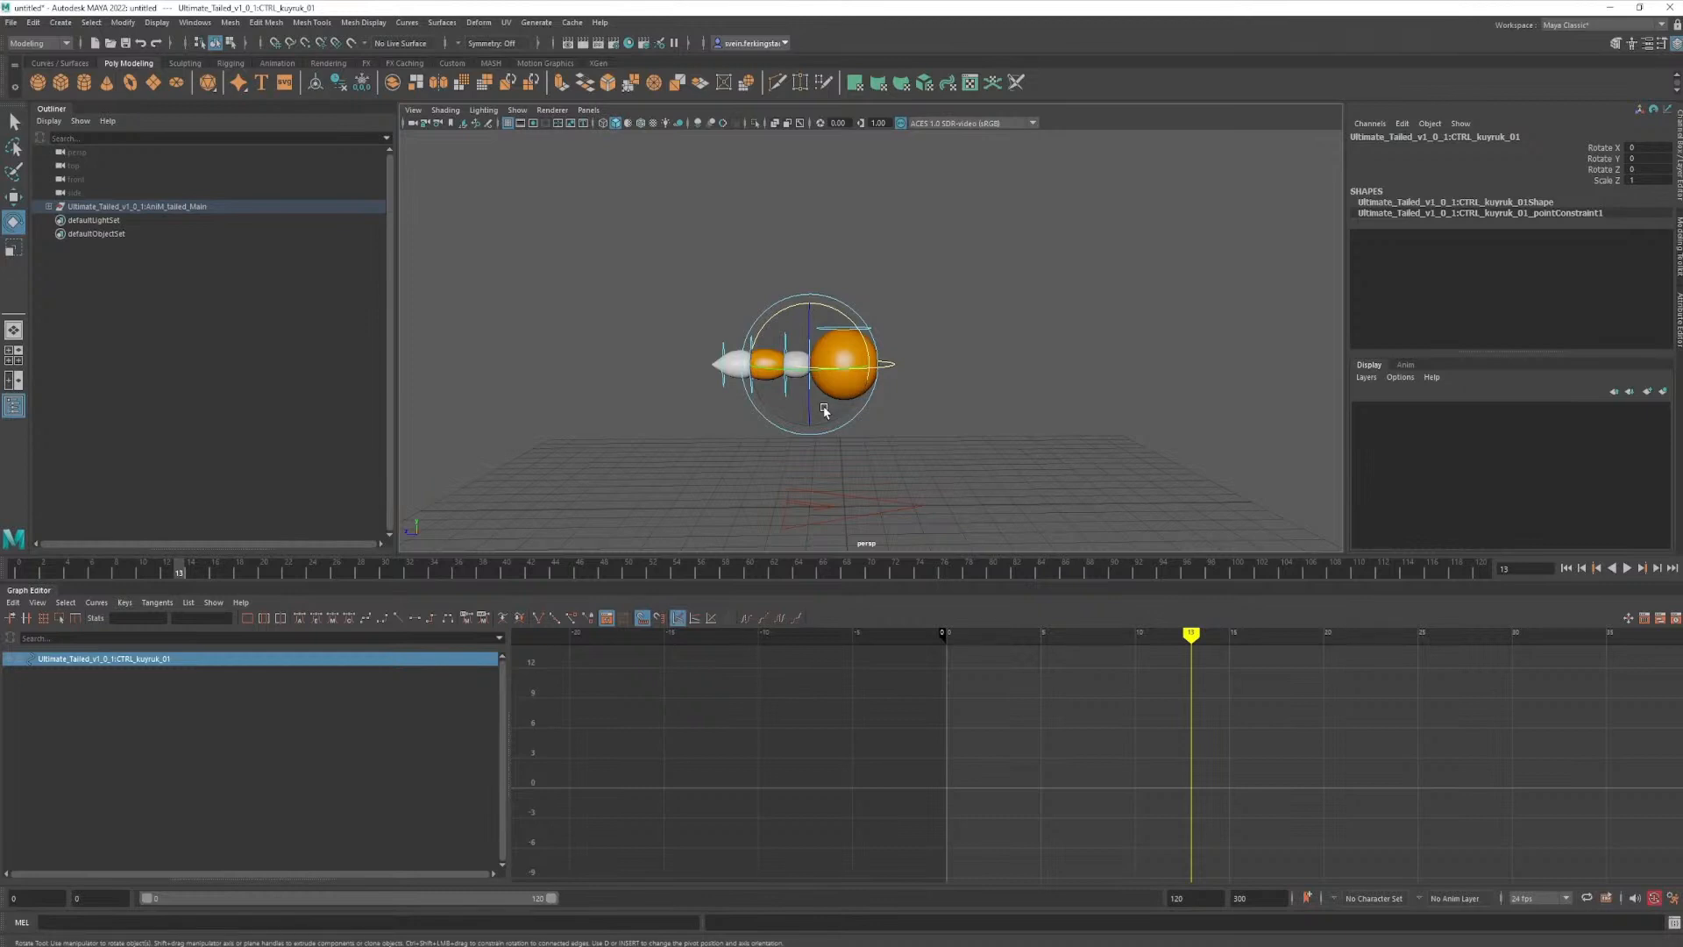
- Key the first tail control, nearest the ball, at frame 0
{"action": "key", "text": "q"}
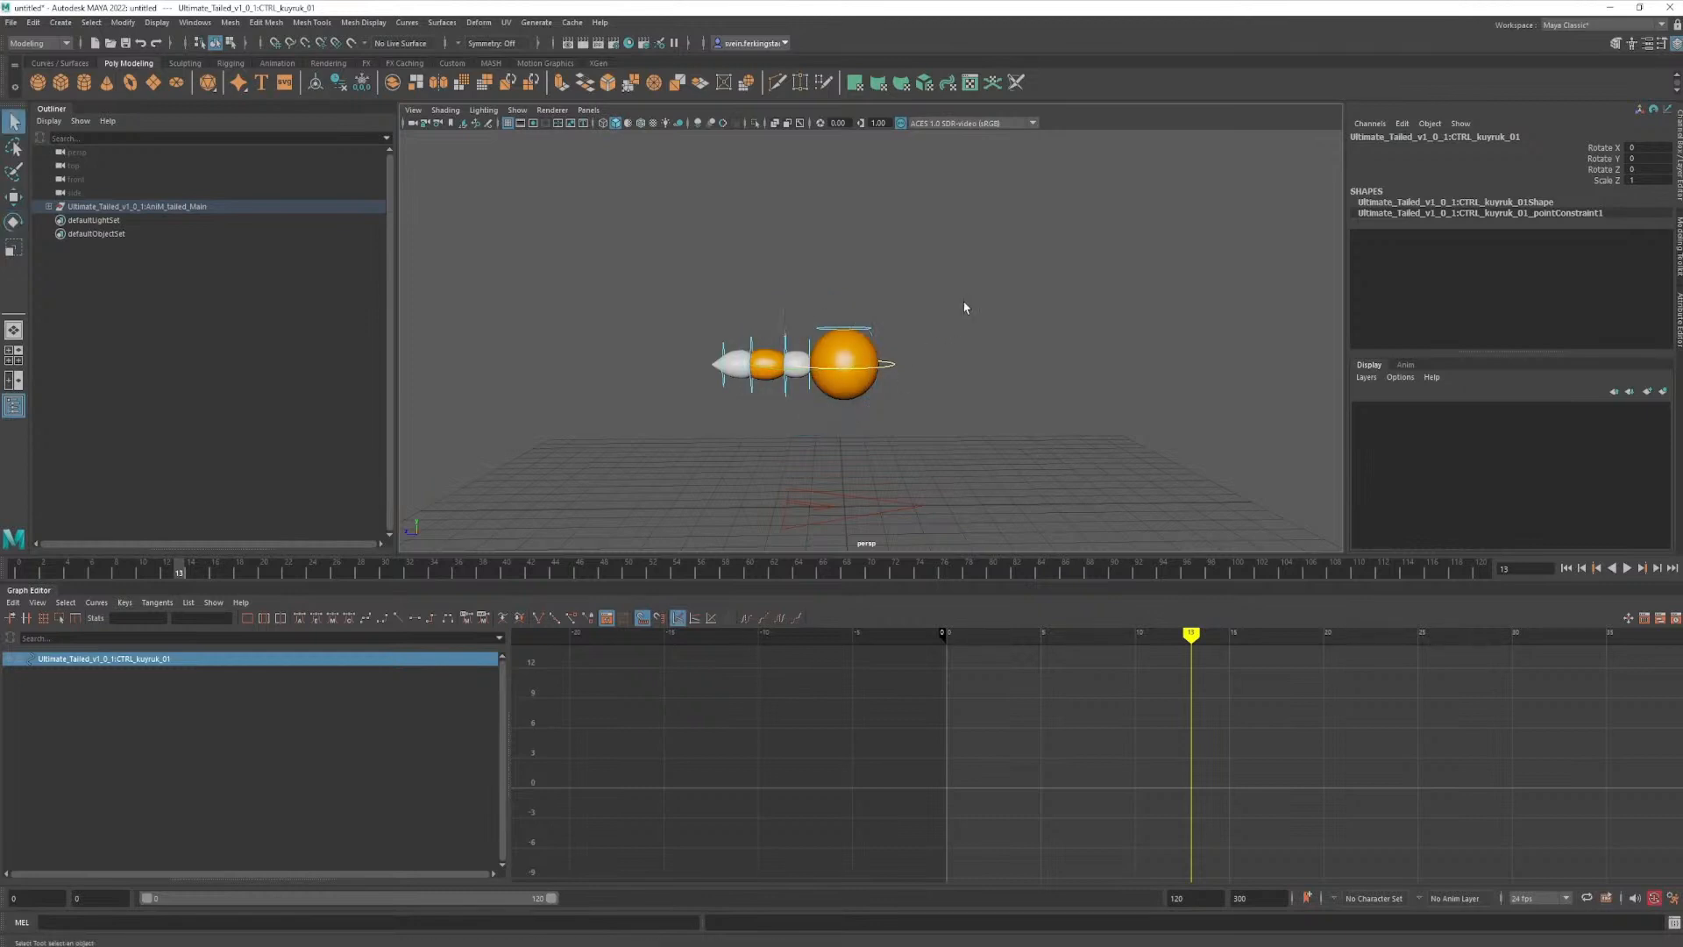
{"action": "left_click", "coordinate": [968, 308]}
{"action": "left_click", "coordinate": [809, 350]}
{"action": "left_click_drag", "start_coordinate": [180, 570], "coordinate": [2, 581]}
{"action": "right_click_drag", "start_coordinate": [932, 445], "coordinate": [998, 441], "text": "alt"}
{"action": "middle_click_drag", "start_coordinate": [998, 441], "coordinate": [1014, 361], "text": "alt"}
{"action": "key", "text": "s"}
- Select the main control, preview its jump, and set the playback range to end at frame 24
{"action": "left_click", "coordinate": [914, 416]}
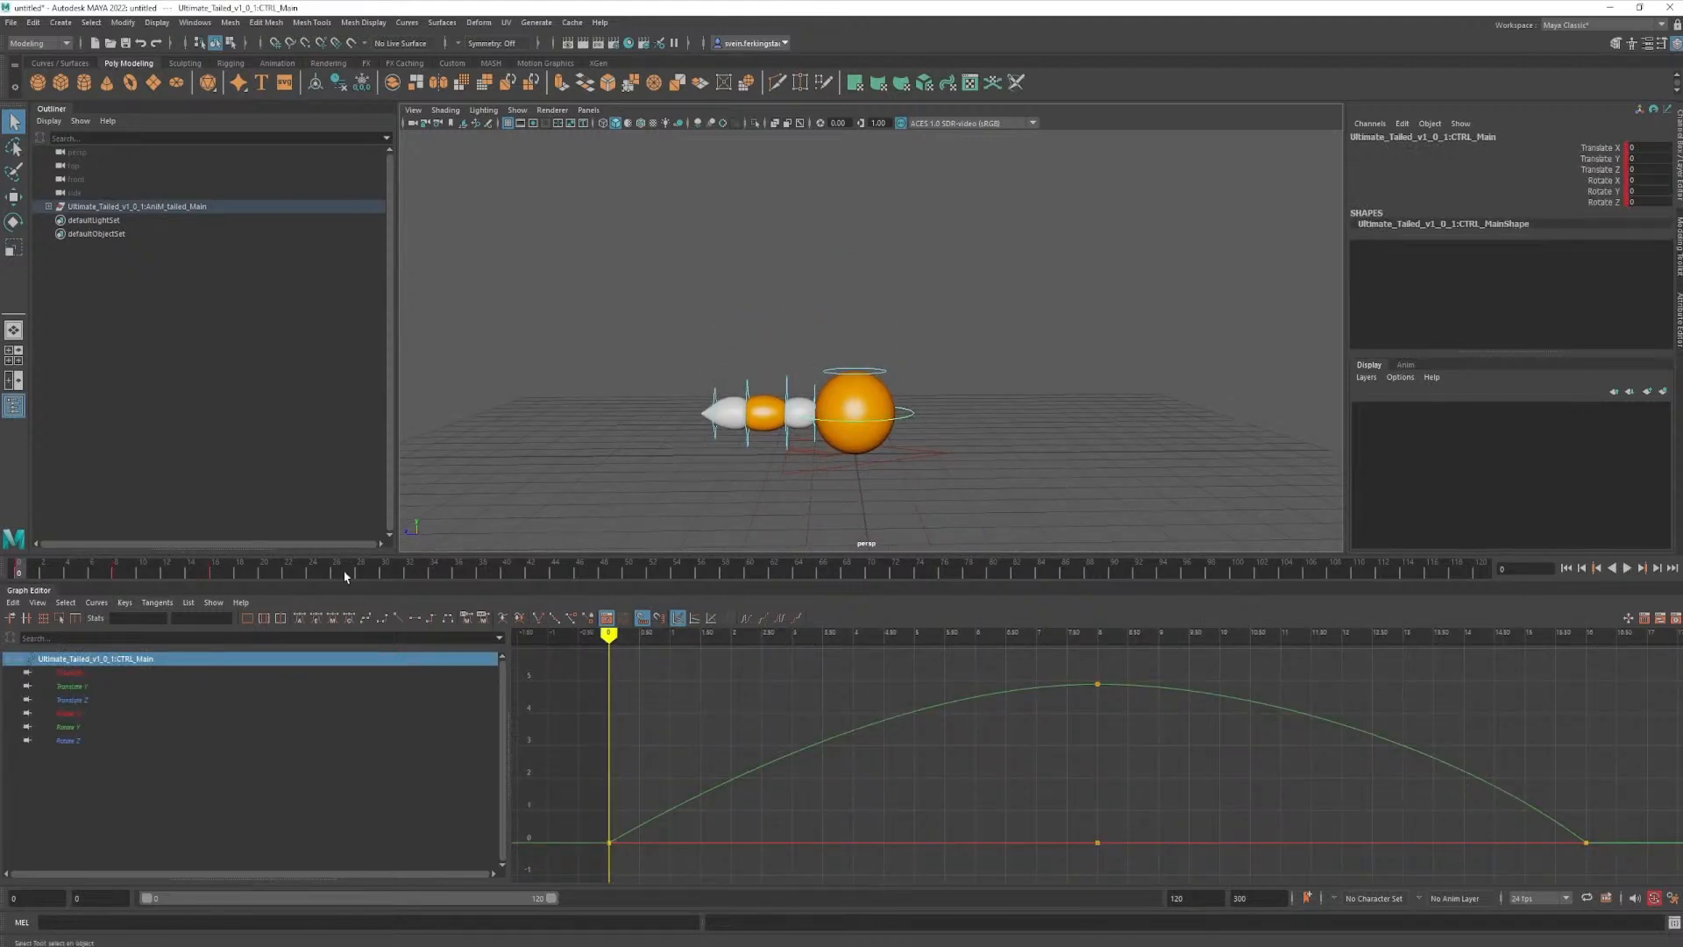
{"action": "key", "text": "alt+v"}
{"action": "left_click", "coordinate": [19, 575]}
{"action": "left_click_drag", "start_coordinate": [20, 574], "coordinate": [312, 570]}
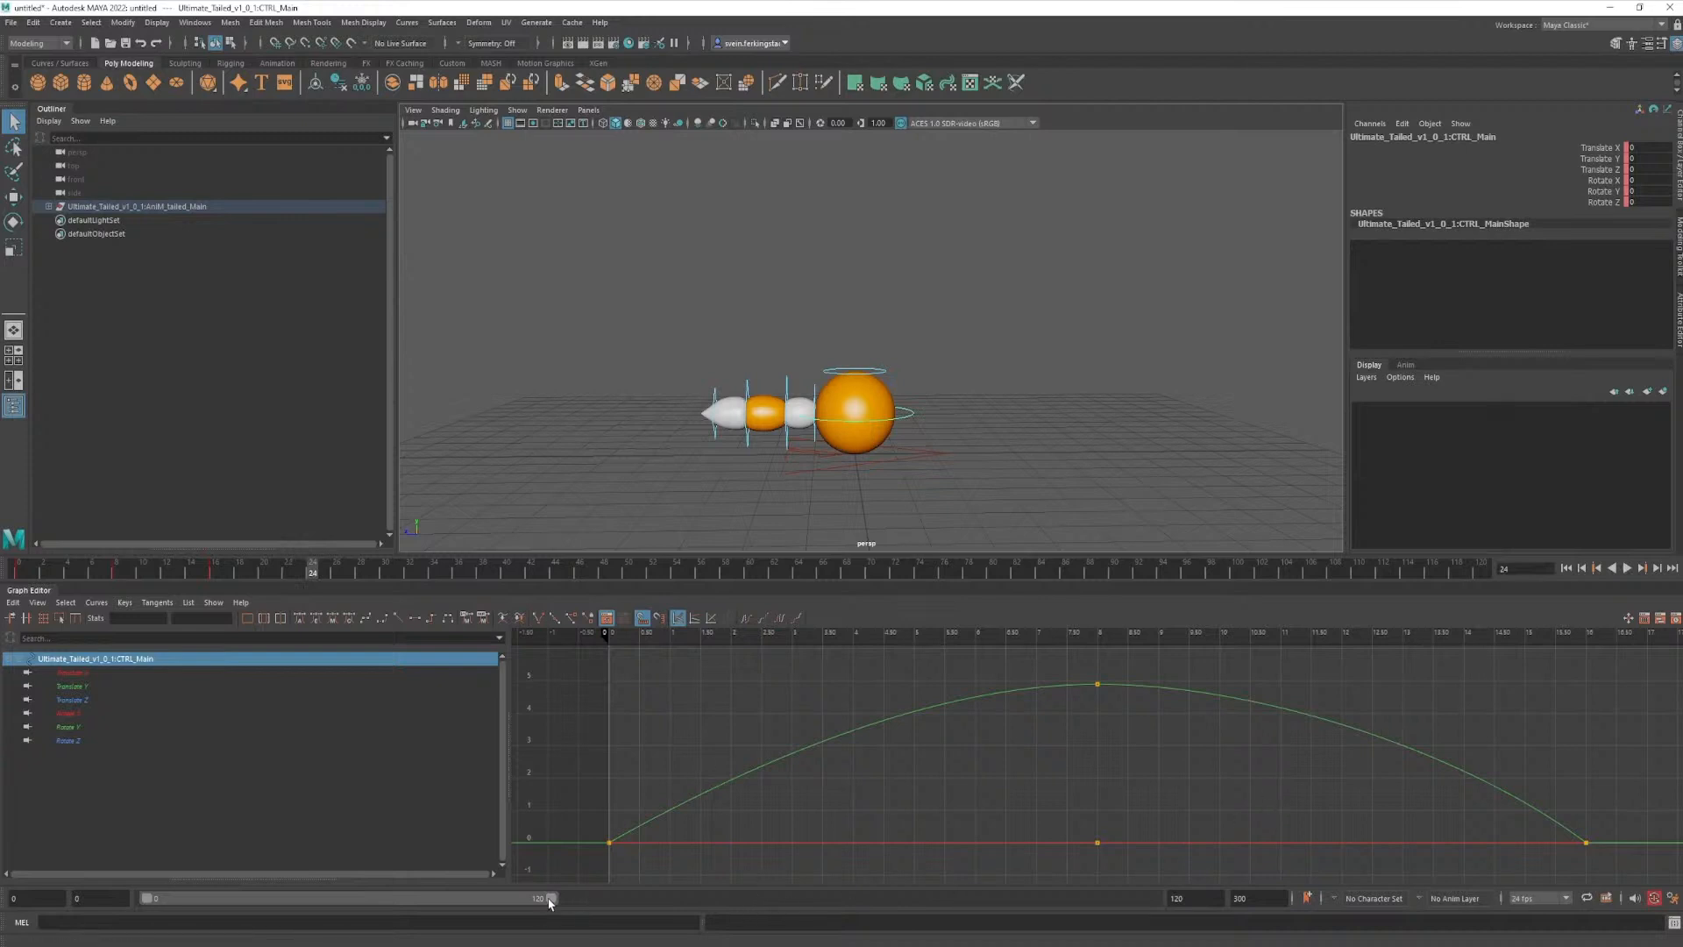
{"action": "left_click", "coordinate": [1194, 898]}
{"action": "type", "text": "24"}
{"action": "key", "text": "Return"}
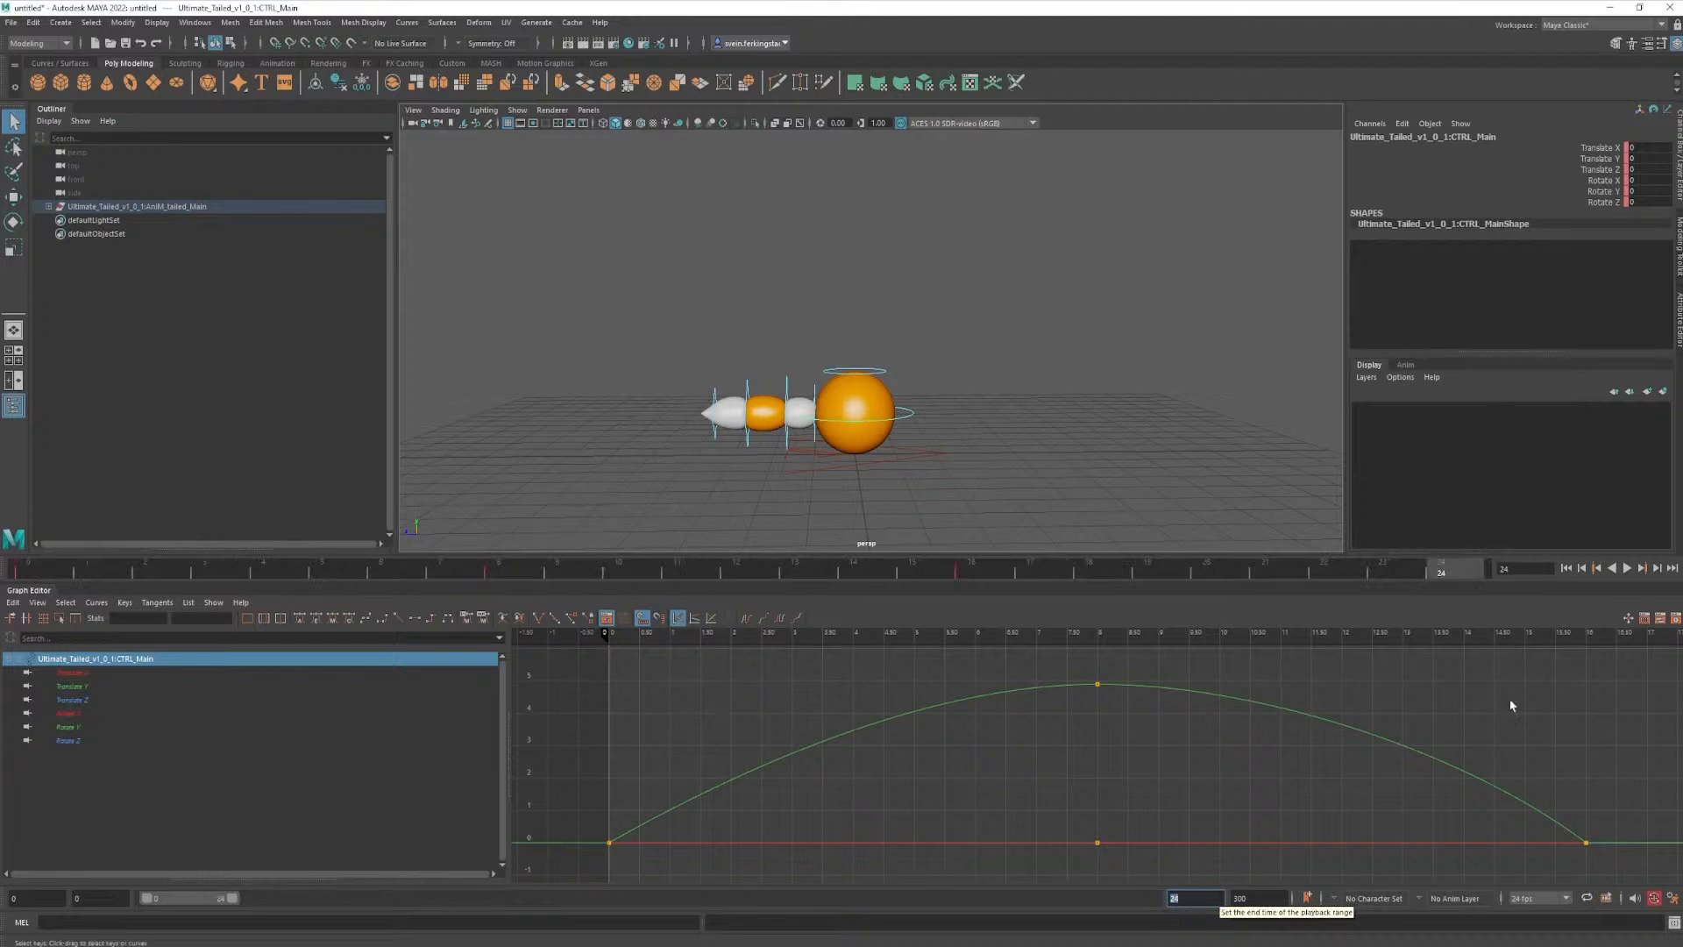
- Play the jump over the new frame range, stop playback, and clear the selection
{"action": "key", "text": "alt+v"}
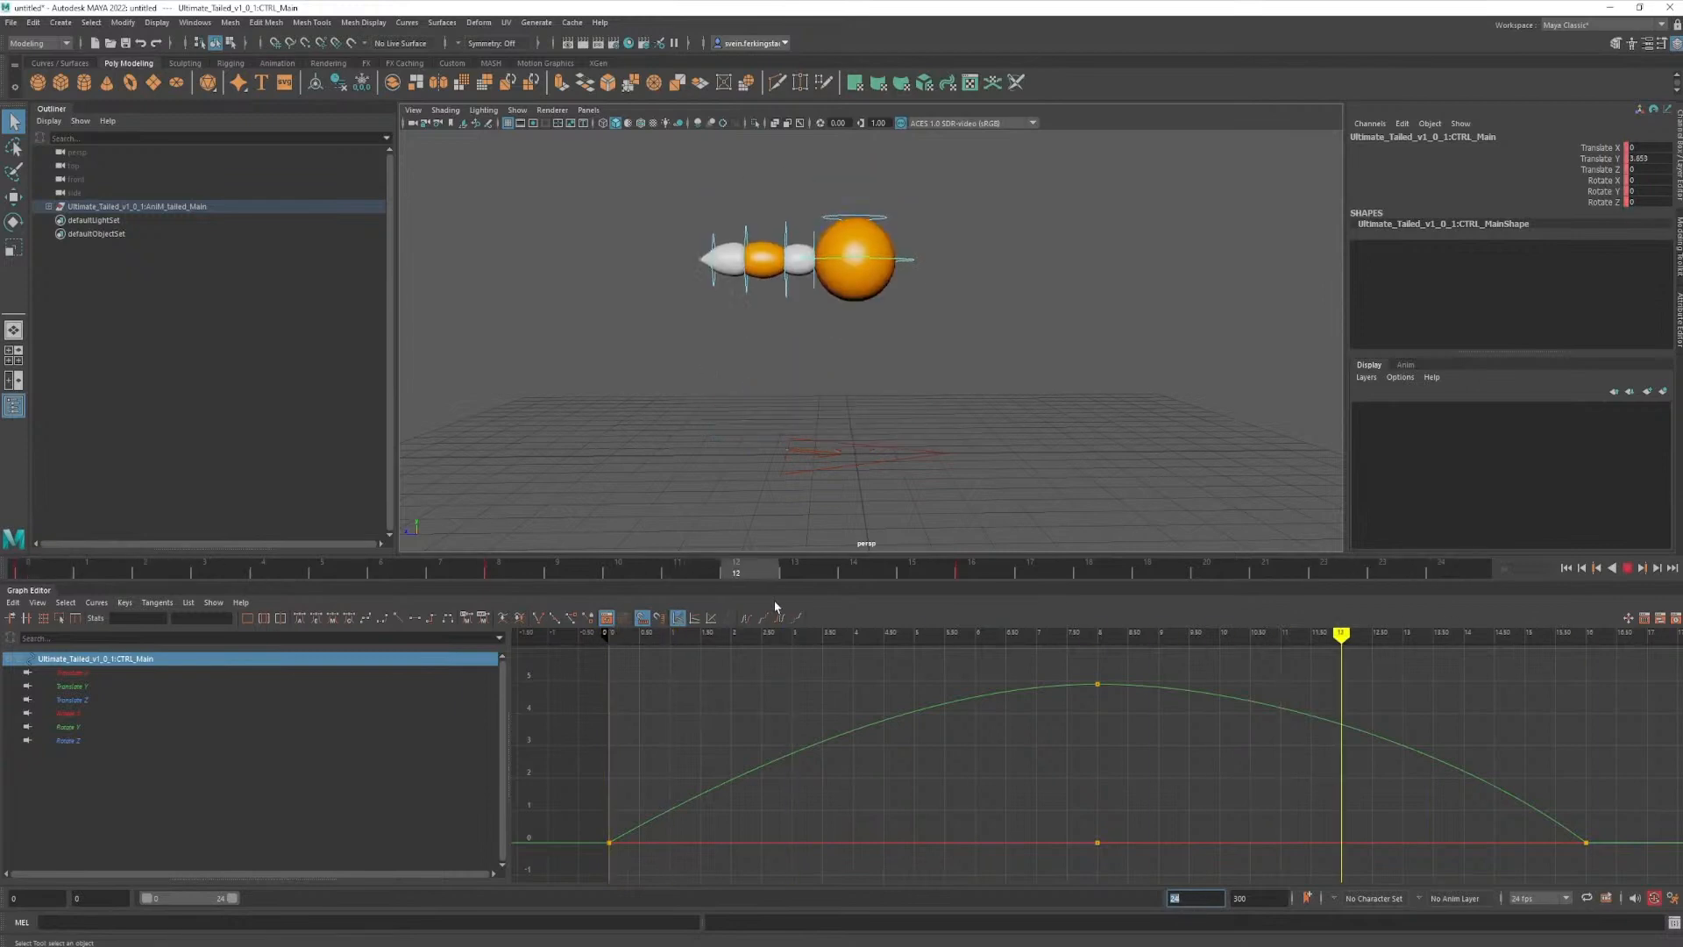
{"action": "key", "text": "alt+v"}
{"action": "left_click", "coordinate": [963, 352]}
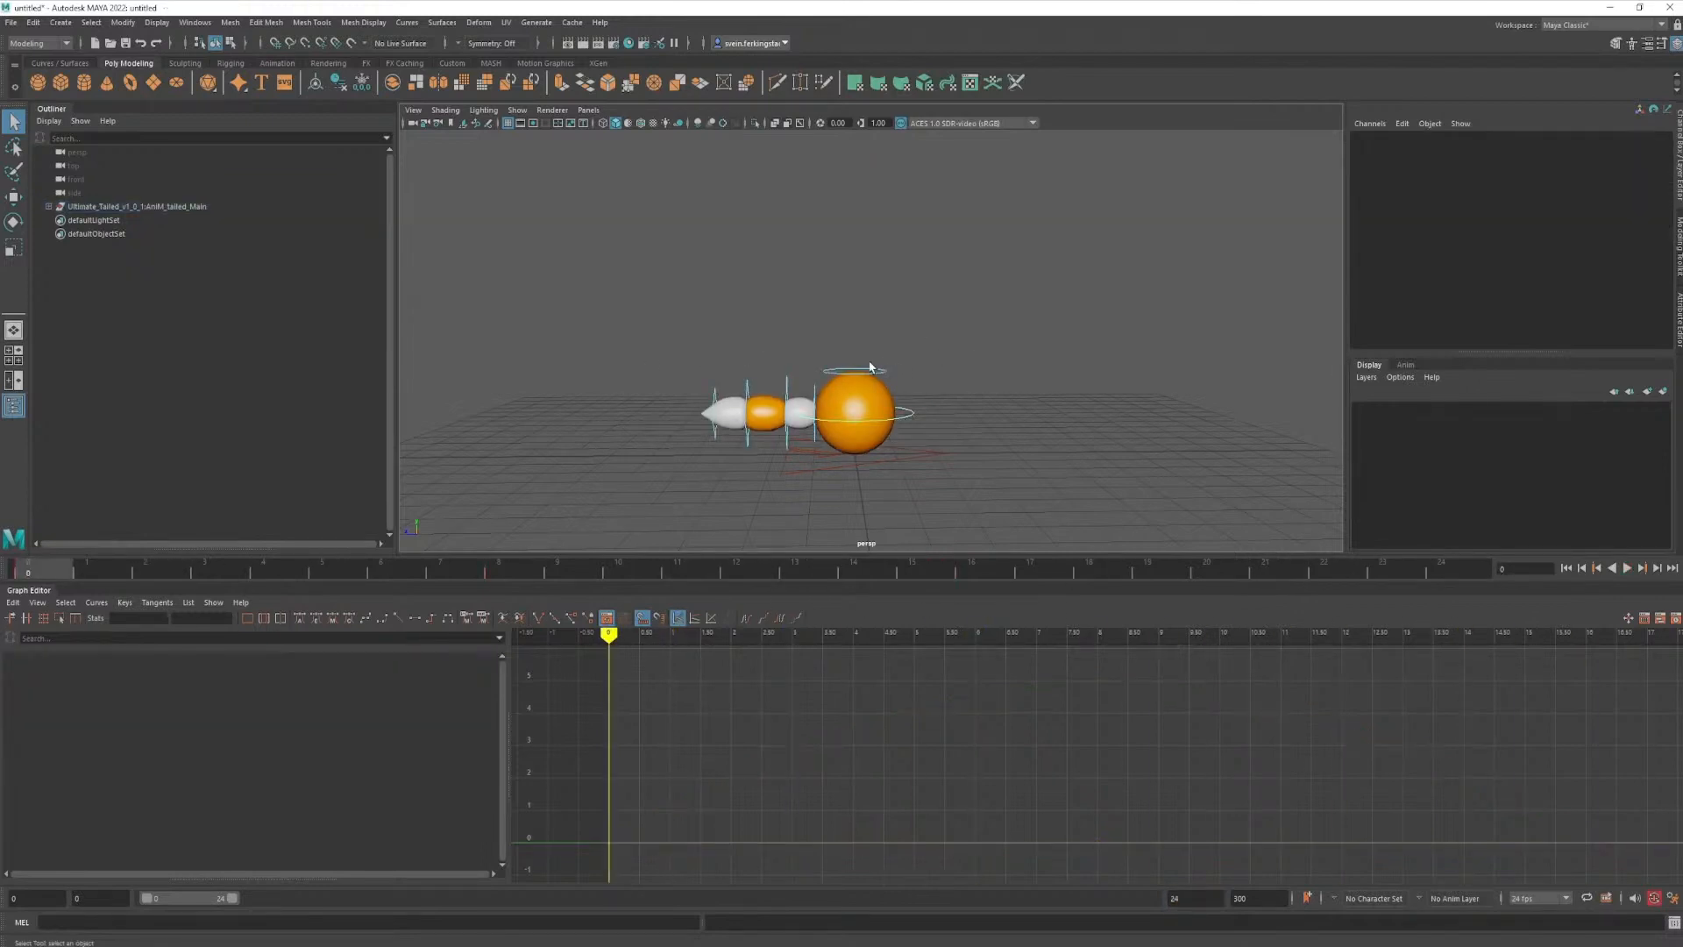
{"action": "left_click", "coordinate": [814, 396]}
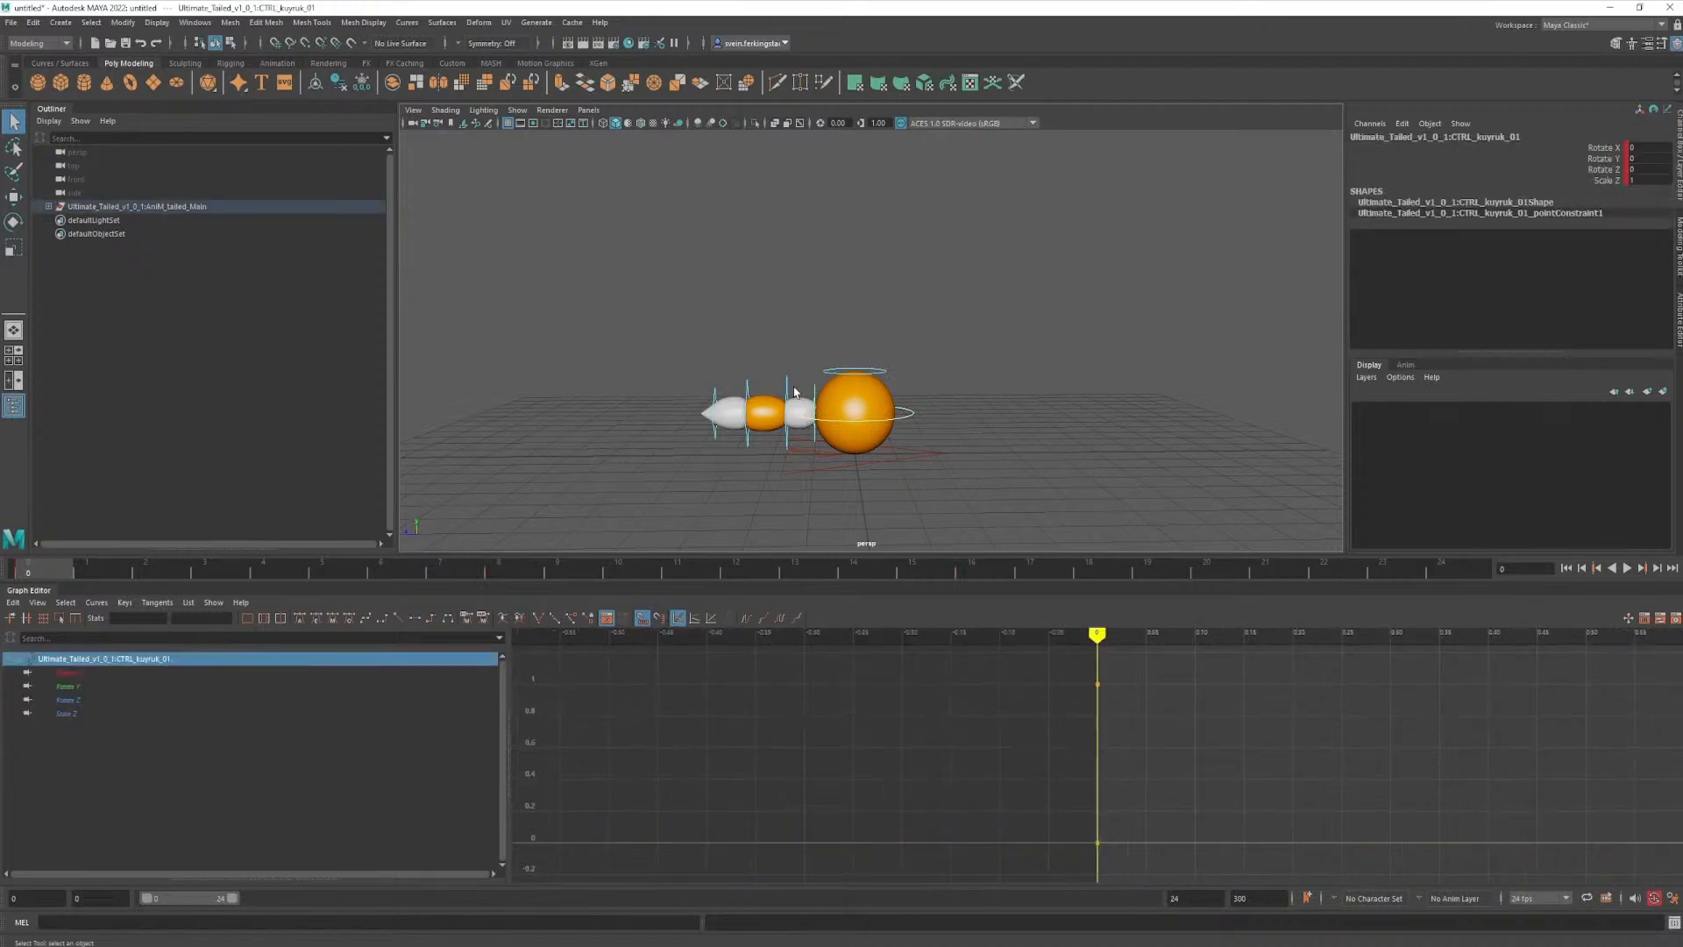
{"action": "key", "text": "e"}
{"action": "left_click_drag", "start_coordinate": [837, 368], "coordinate": [811, 340]}
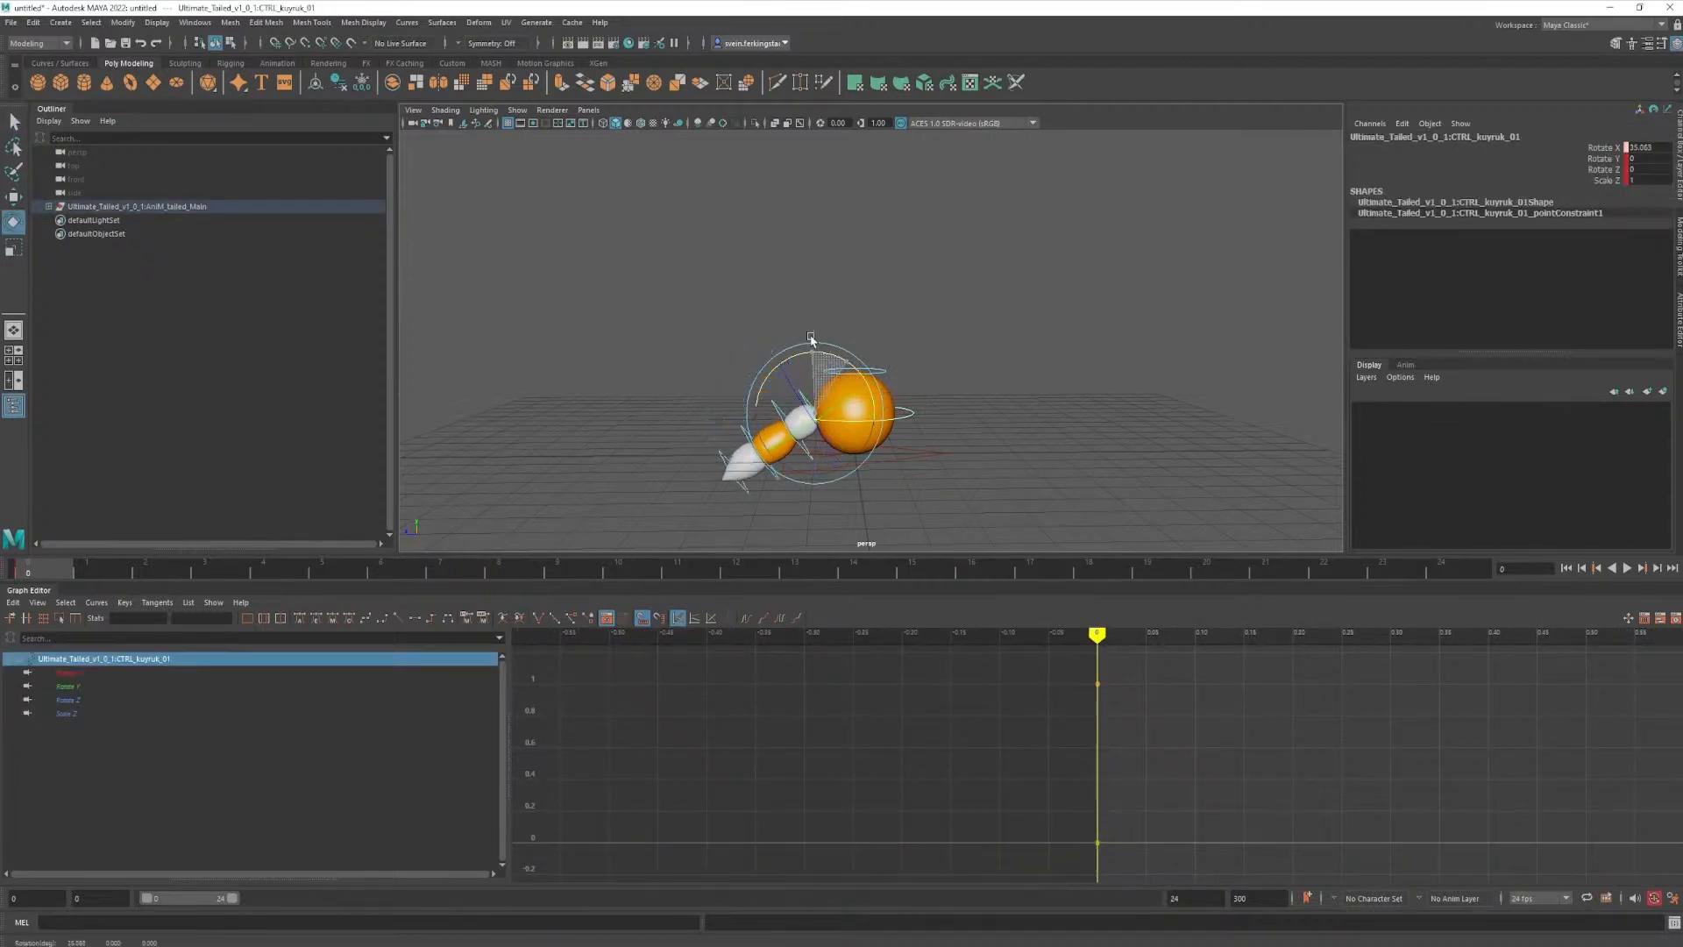
{"action": "key", "text": "ctrl+z"}
{"action": "key", "text": "ctrl+z"}
{"action": "key", "text": "q"}
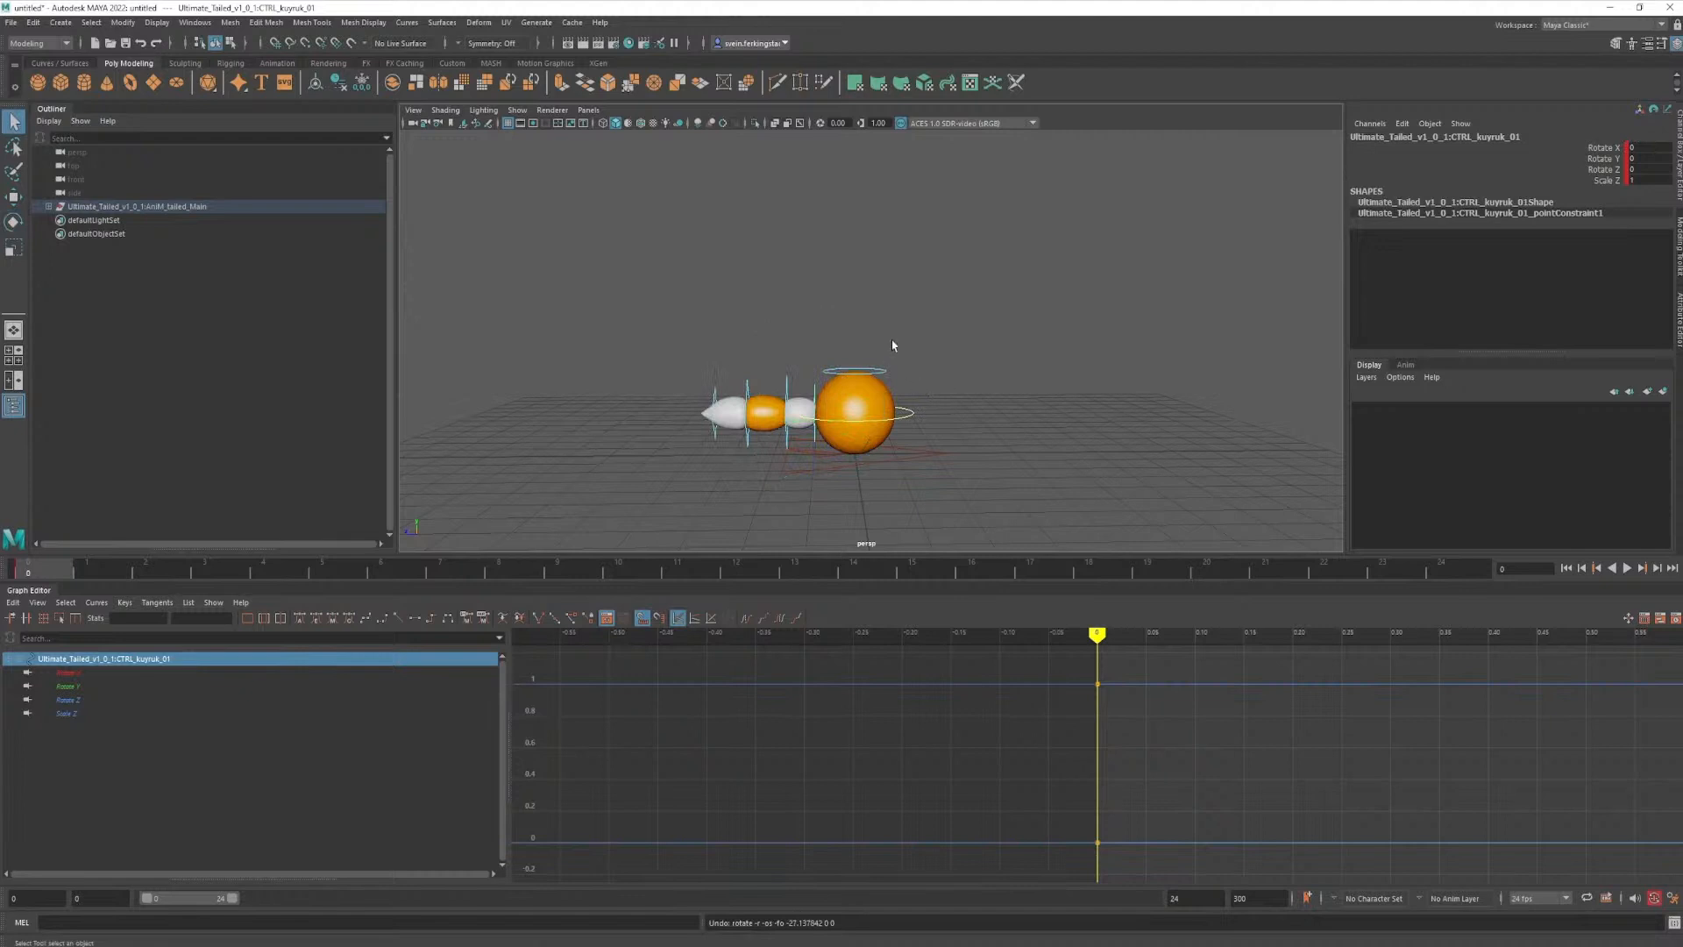
- Maximize the side view, turn on two-sided lighting so the tail shades properly, and play the jump from there
{"action": "key", "text": "space"}
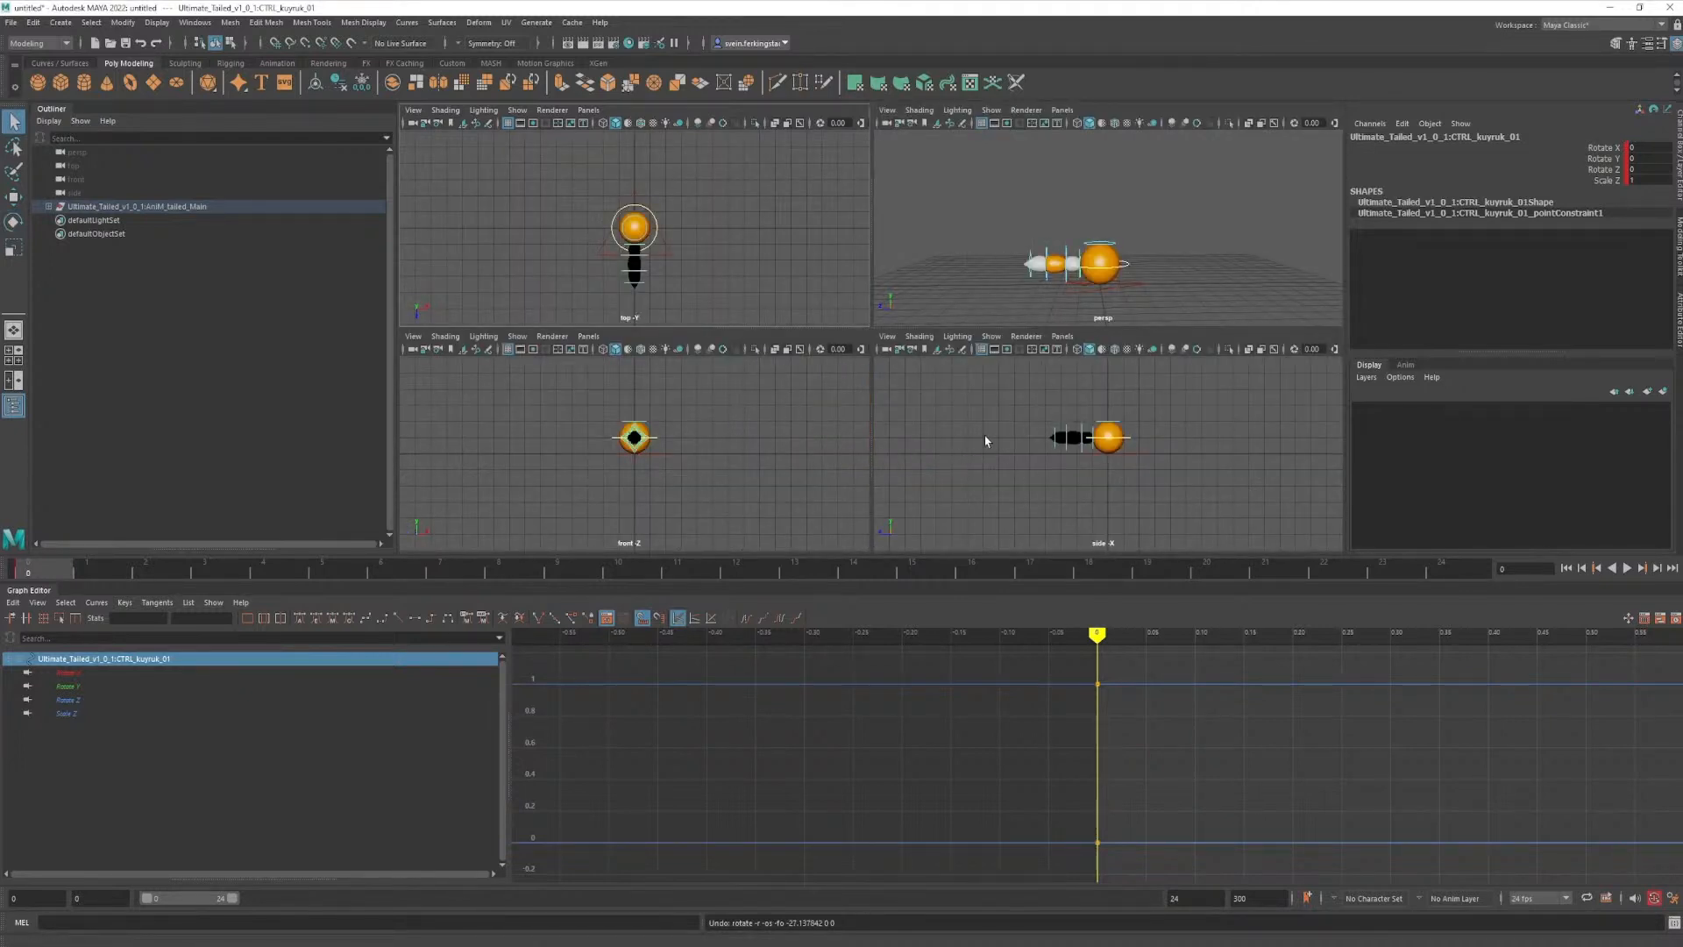
{"action": "key", "text": "space"}
{"action": "key", "text": "alt+v"}
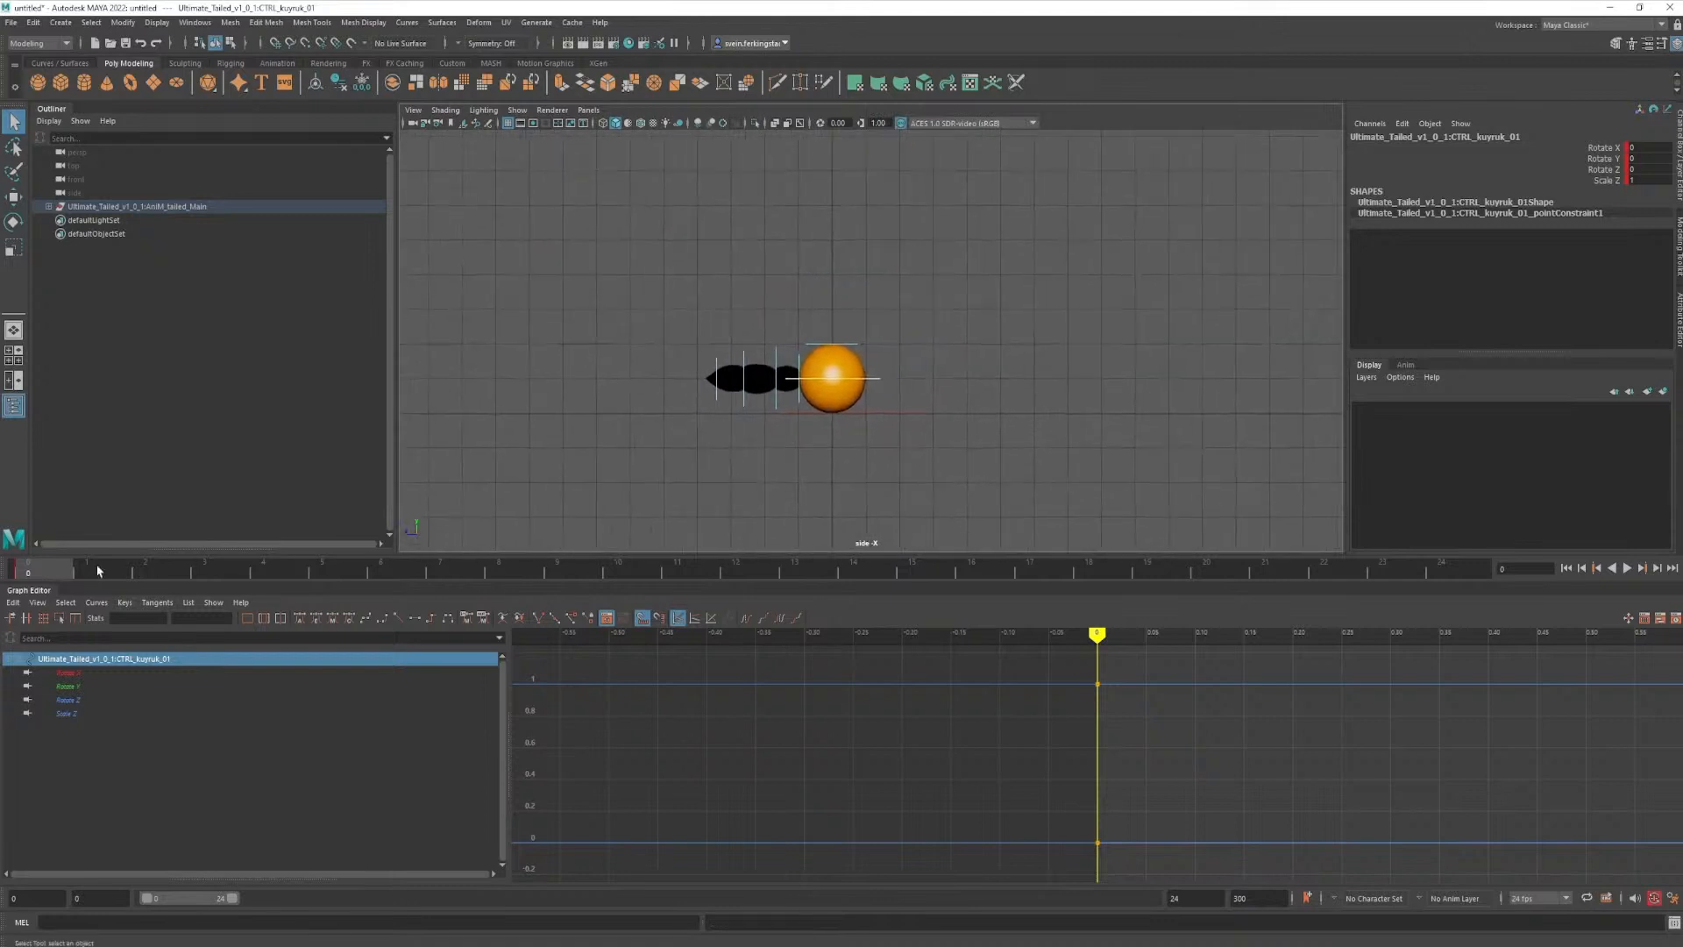
{"action": "left_click_drag", "start_coordinate": [722, 570], "coordinate": [20, 594]}
{"action": "middle_click_drag", "start_coordinate": [900, 308], "coordinate": [907, 380], "text": "alt"}
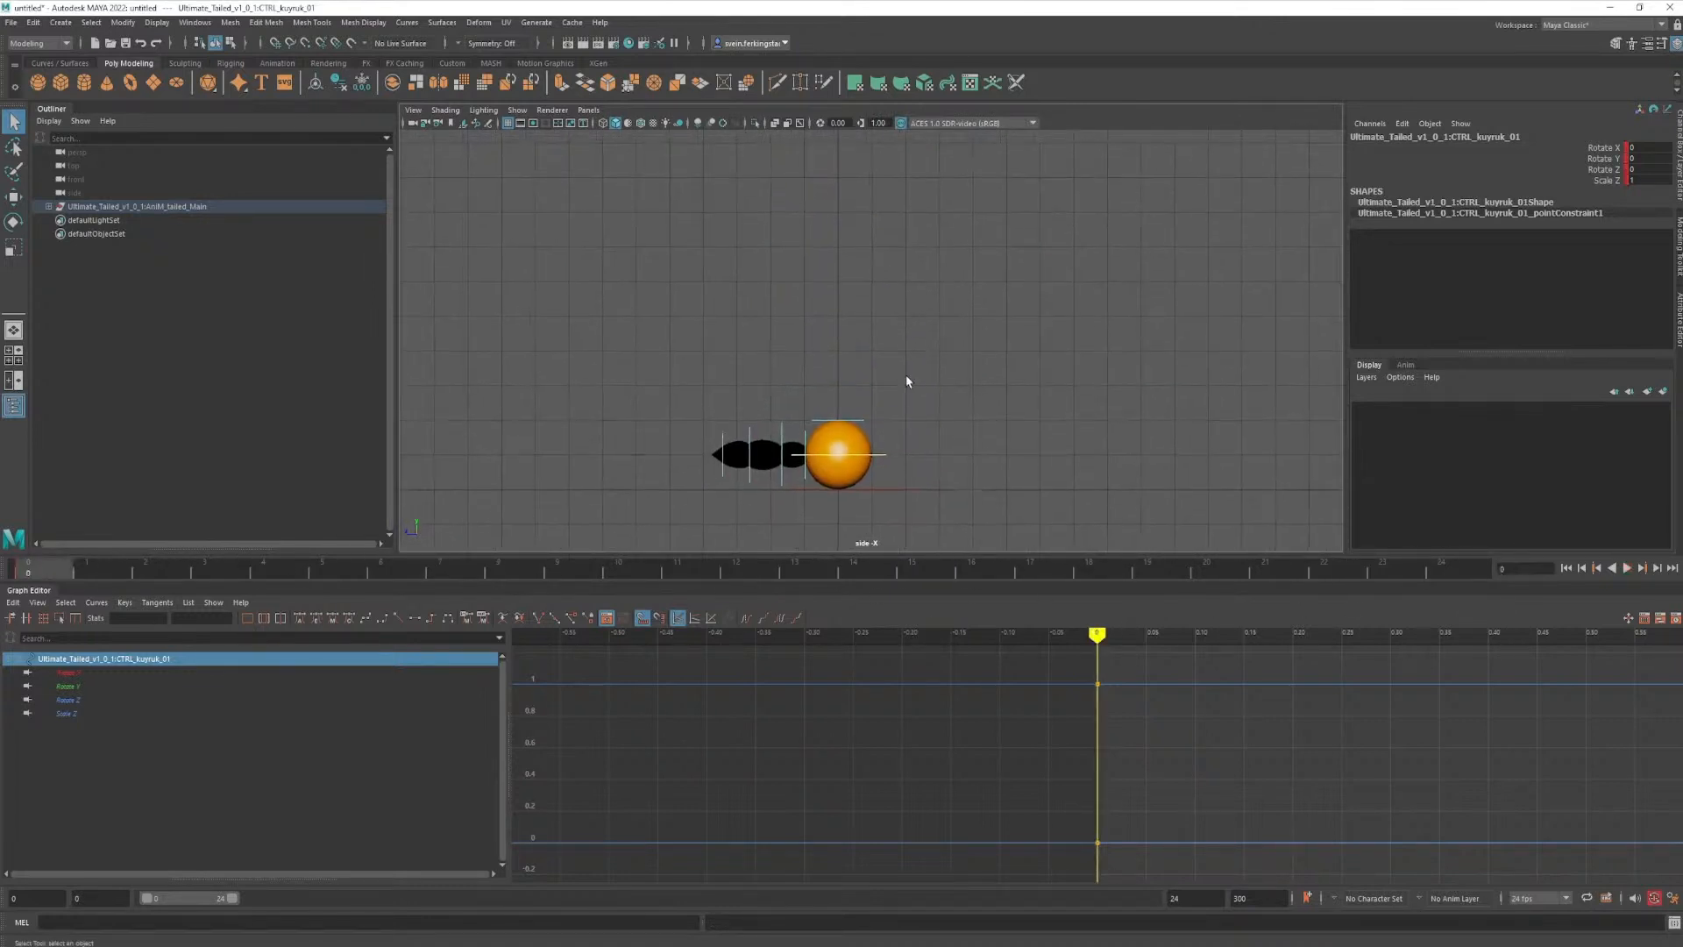
{"action": "left_click", "coordinate": [483, 110]}
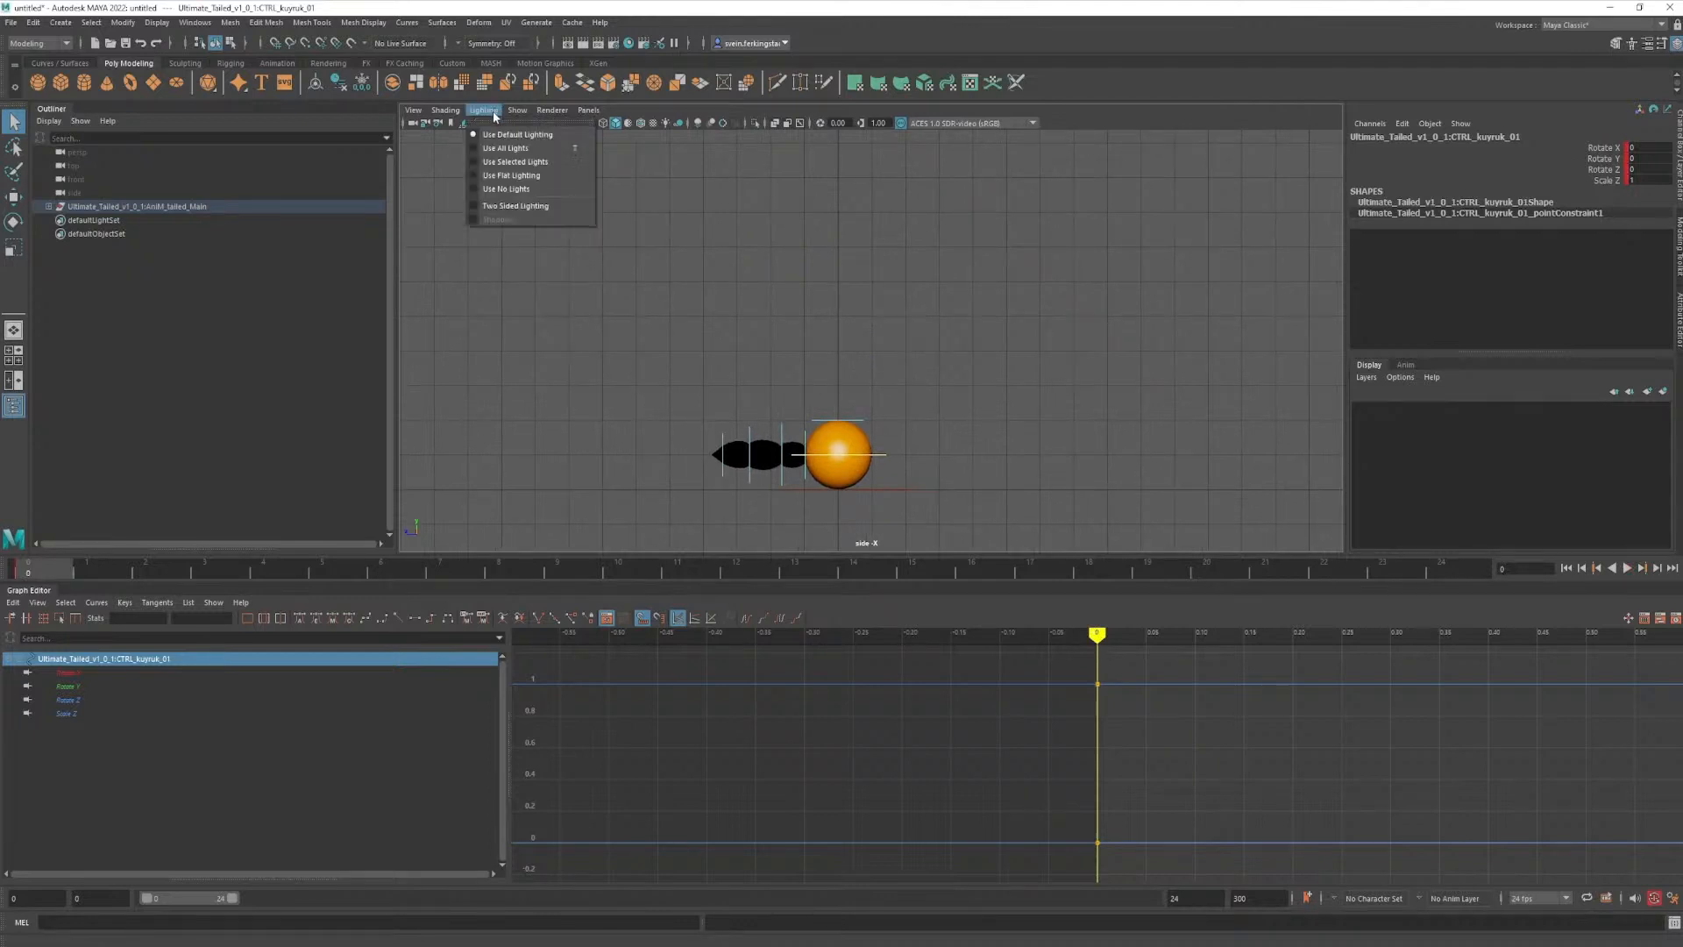
{"action": "left_click", "coordinate": [500, 205]}
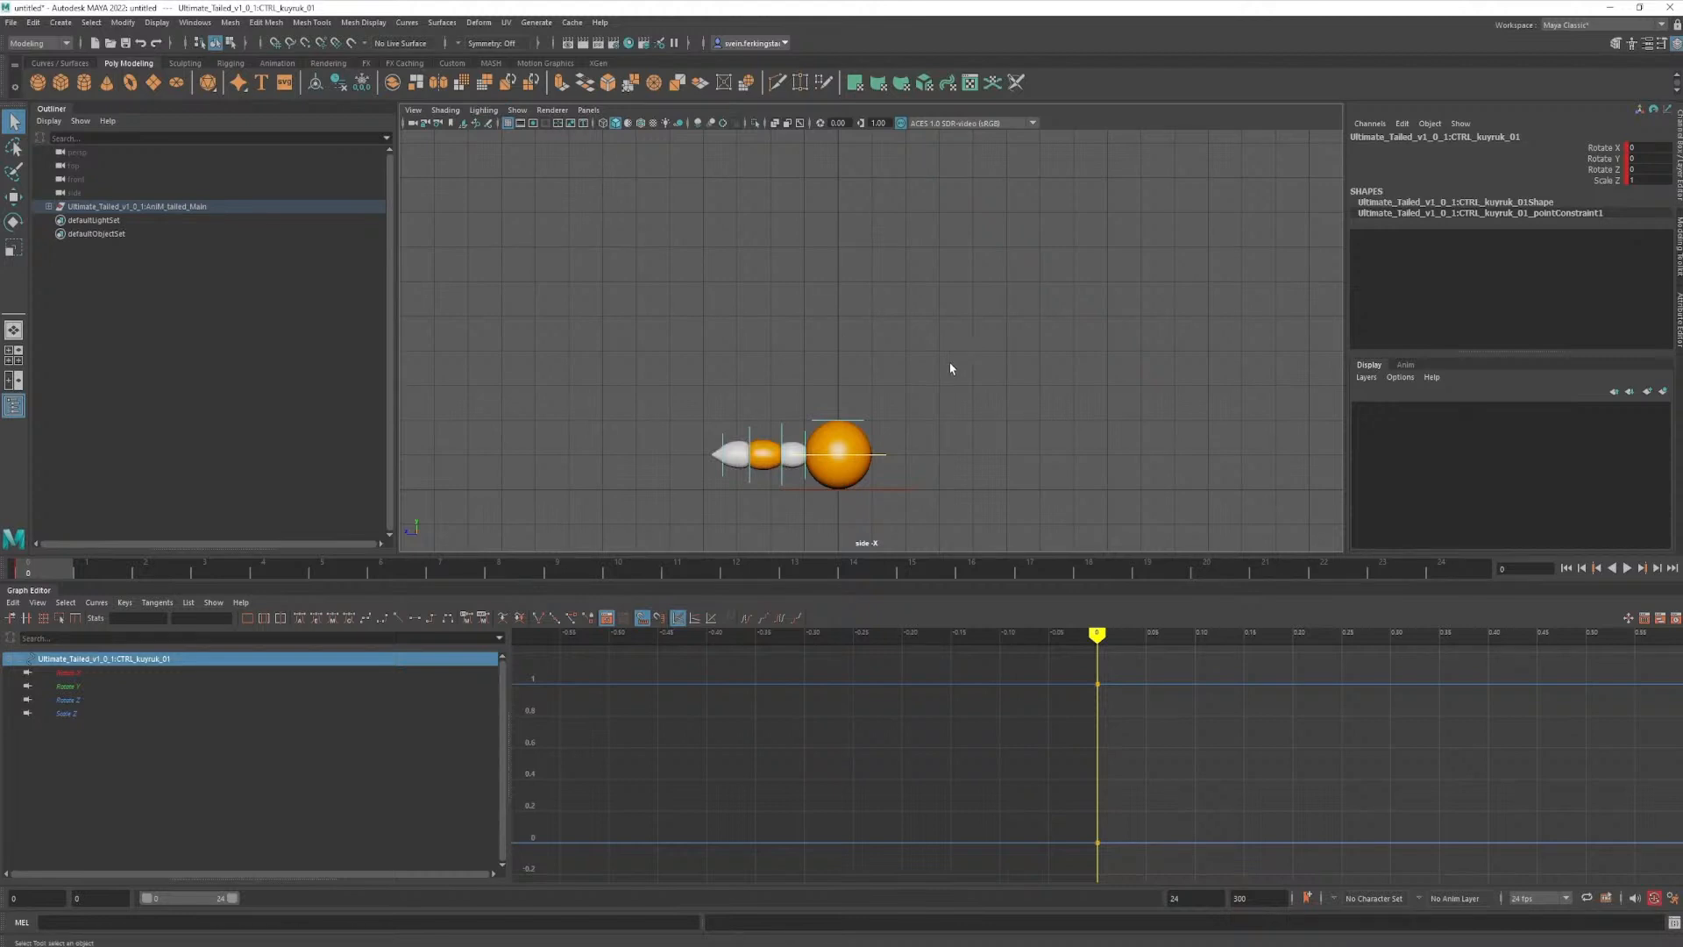
{"action": "key", "text": "alt+v"}
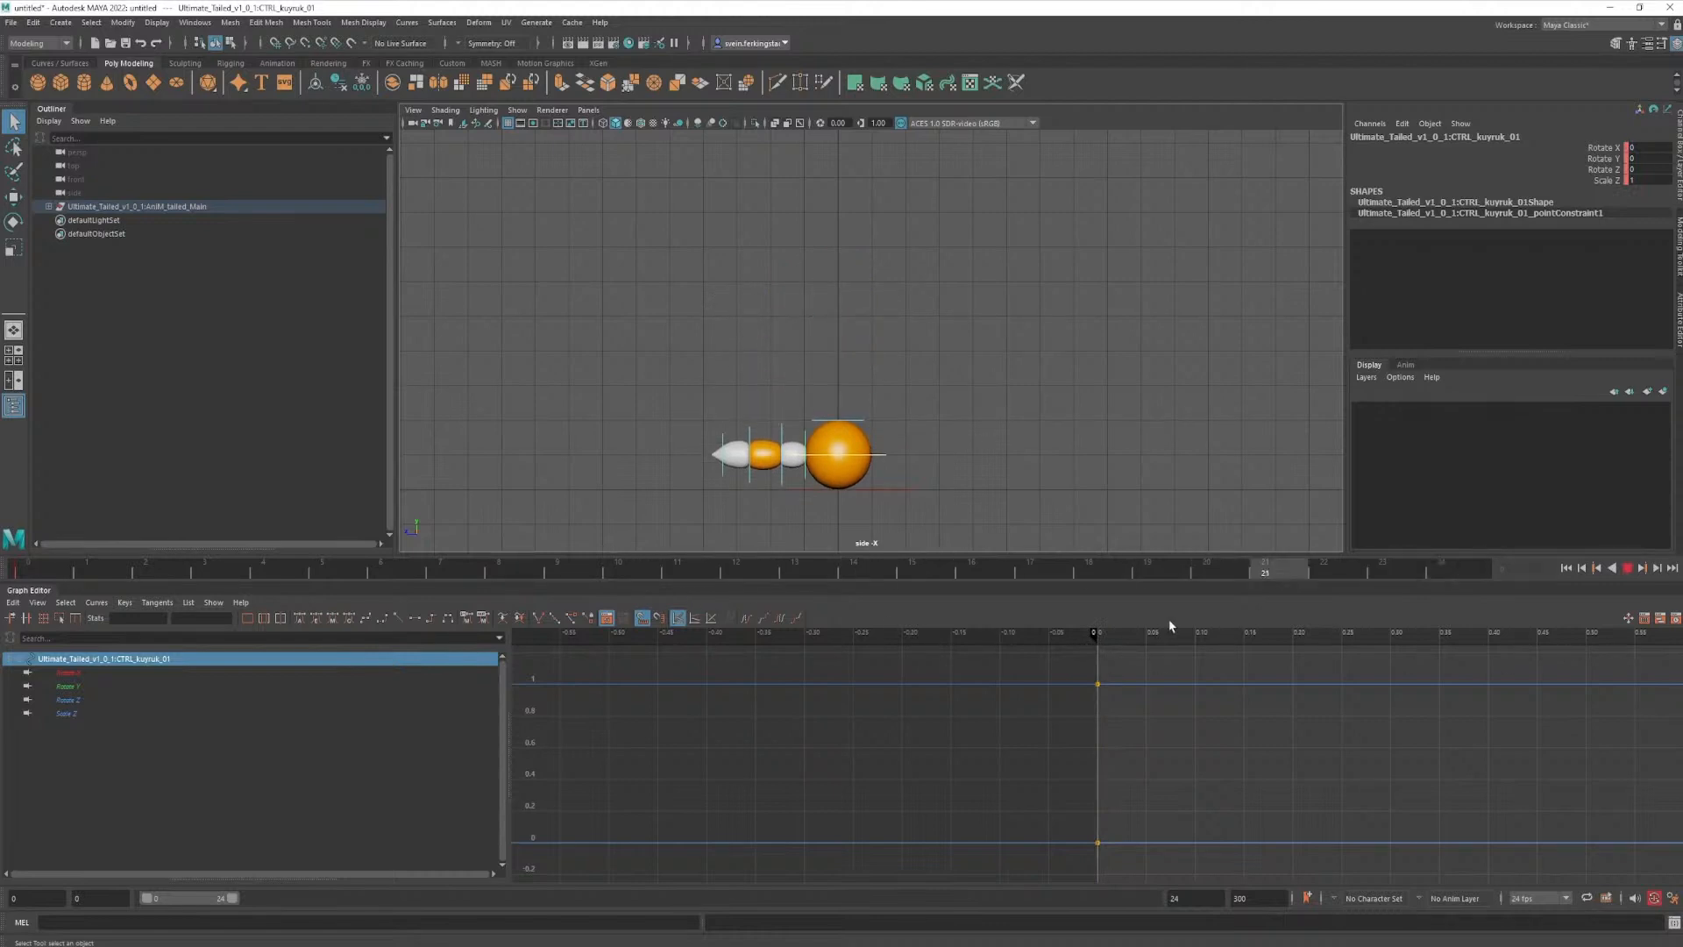
{"action": "key", "text": "alt+v"}
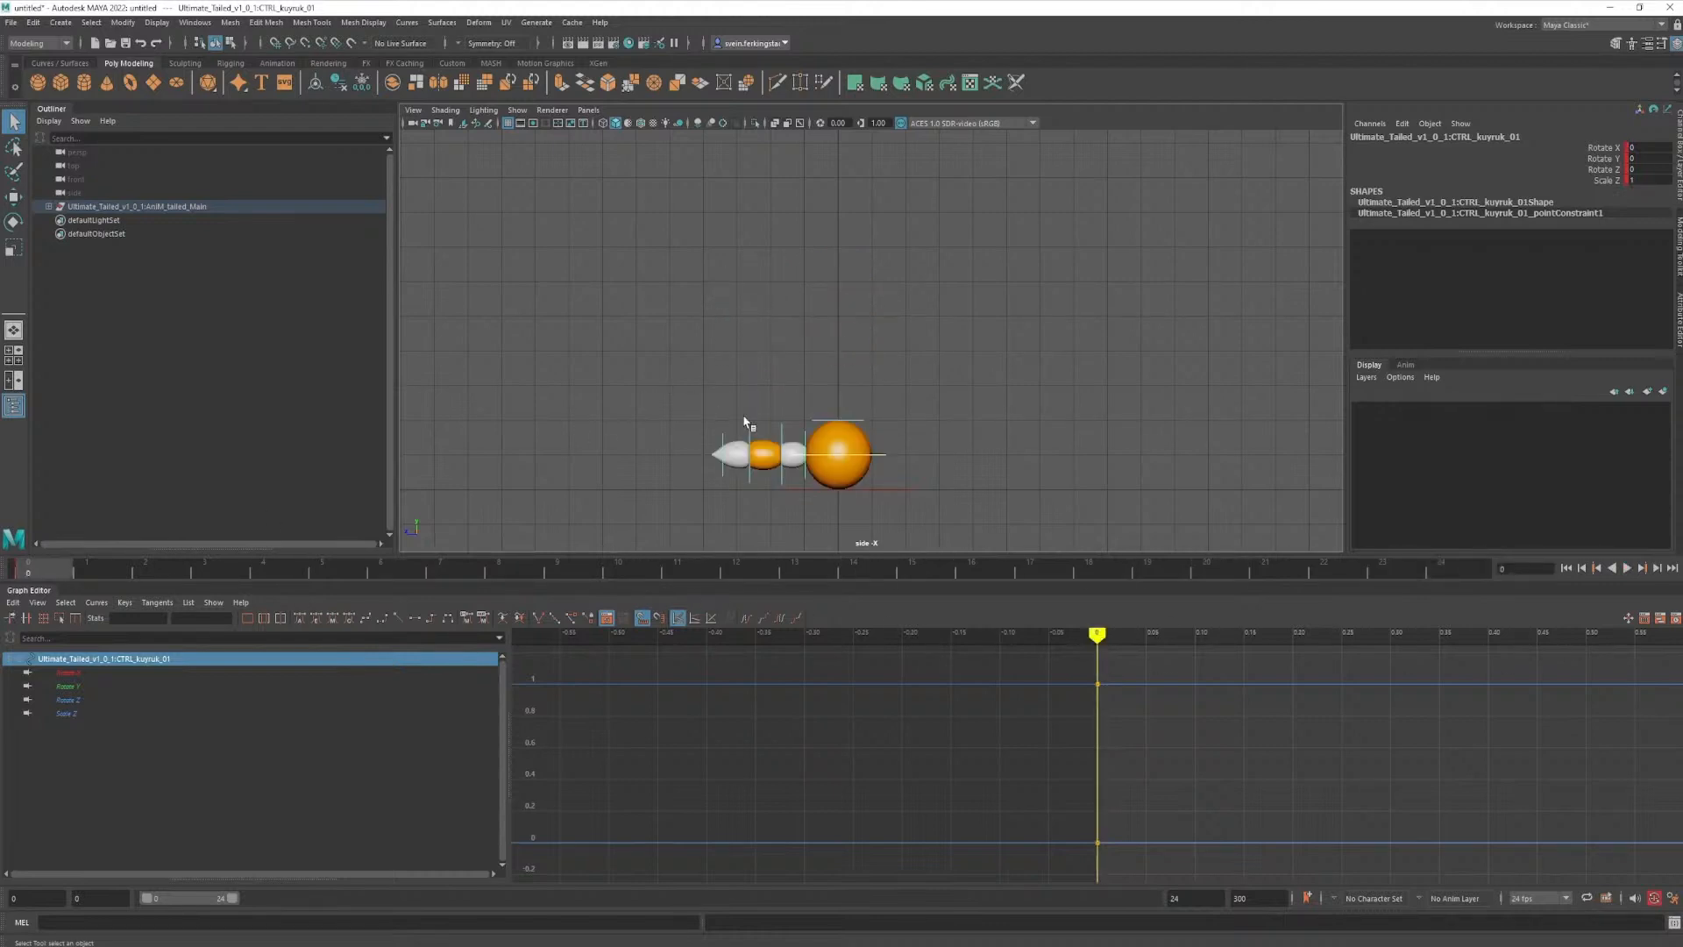
- Rotate the first tail control at frame 0 to raise the tail, with Rotate X about -34
{"action": "left_click_drag", "start_coordinate": [664, 396], "coordinate": [807, 441]}
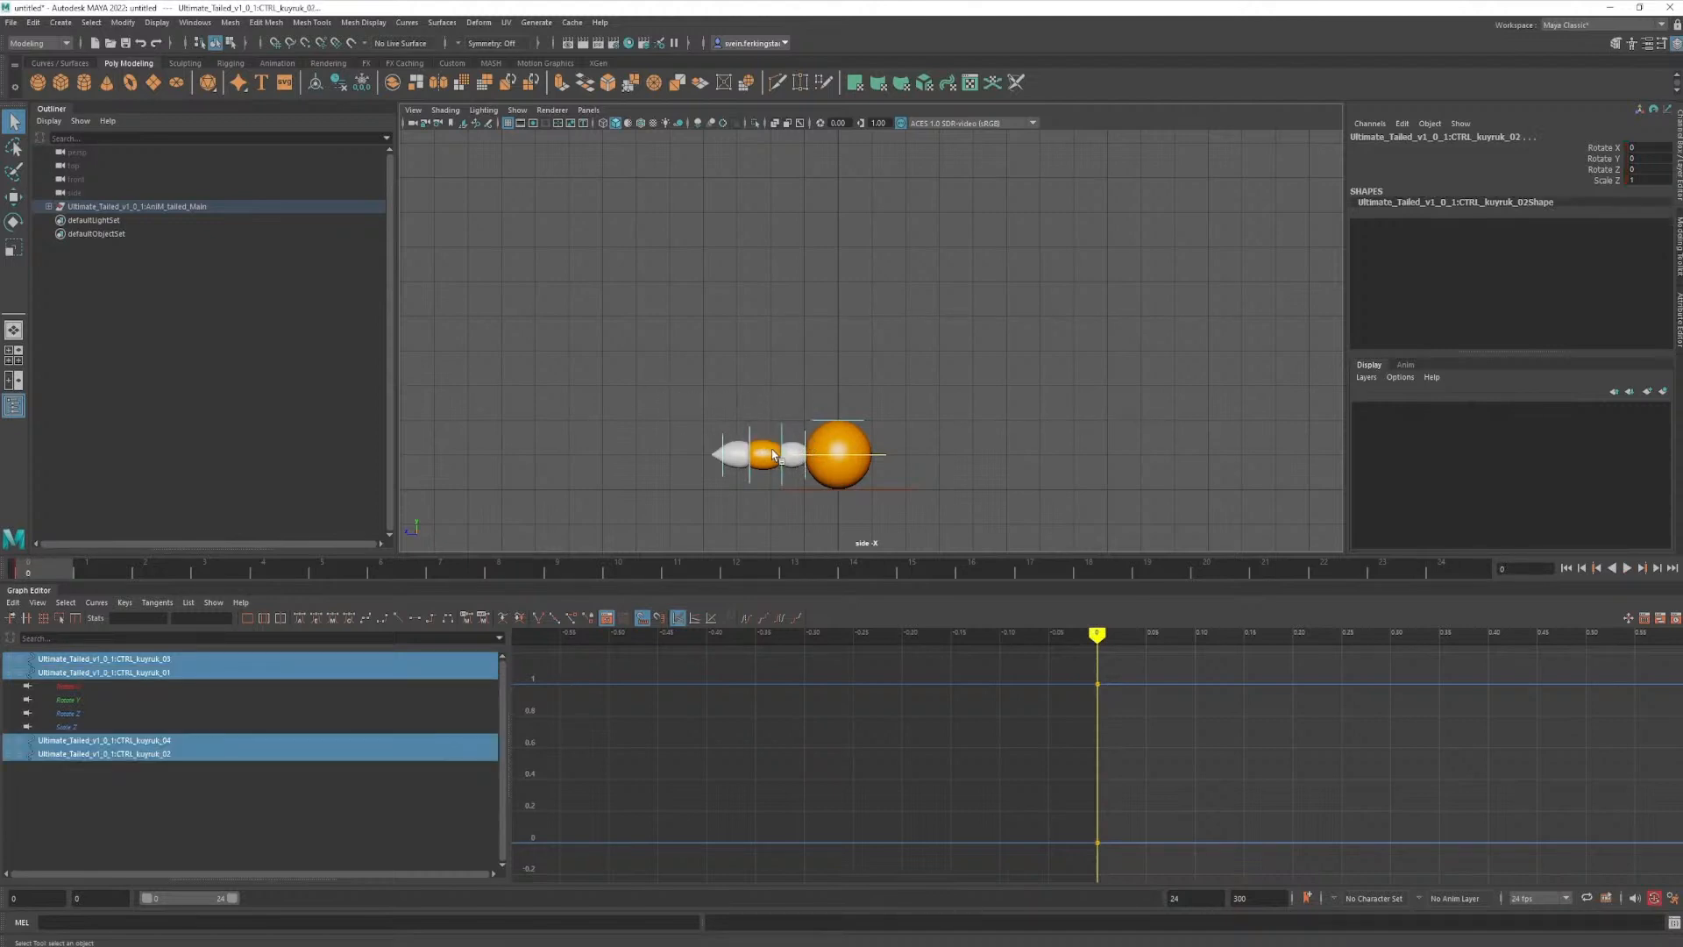
{"action": "left_click", "coordinate": [793, 451]}
{"action": "left_click", "coordinate": [793, 451]}
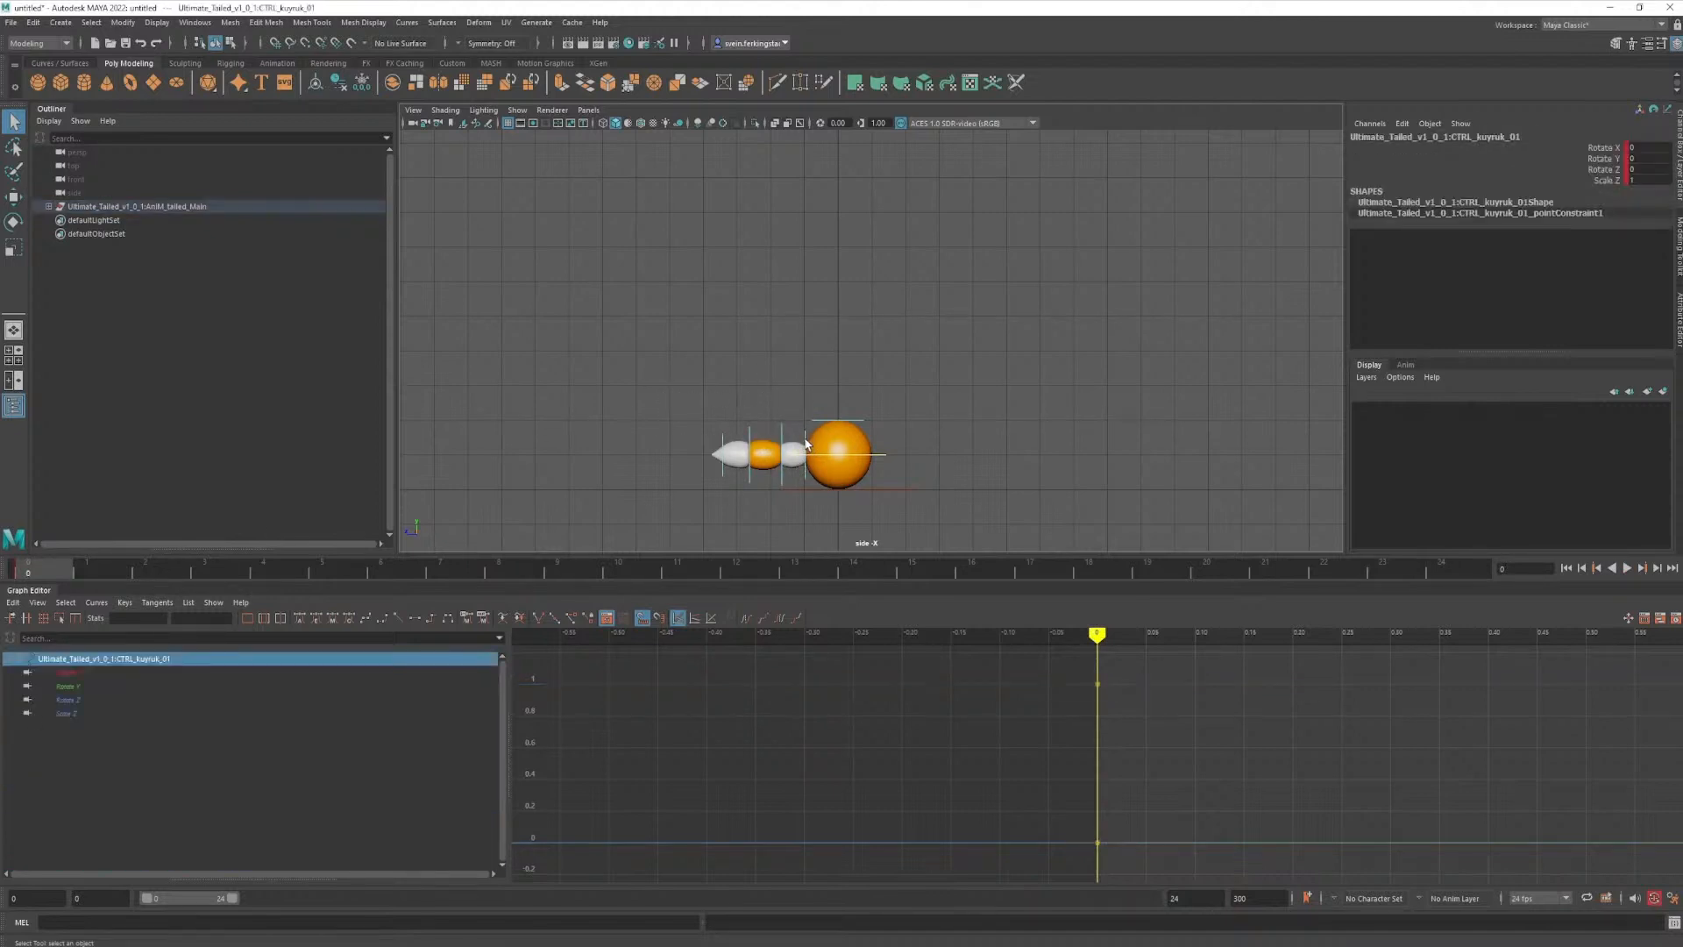
{"action": "key", "text": "e"}
{"action": "left_click_drag", "start_coordinate": [837, 396], "coordinate": [794, 471]}
{"action": "key", "text": "q"}
- Rotate the remaining tail controls at frame 0 so the raised tail curls back at its tip, and key the pose
{"action": "left_click", "coordinate": [800, 426]}
{"action": "key", "text": "e"}
{"action": "key", "text": "q"}
{"action": "left_click", "coordinate": [816, 405]}
{"action": "key", "text": "e"}
{"action": "key", "text": "q"}
{"action": "left_click", "coordinate": [744, 405]}
{"action": "key", "text": "e"}
{"action": "key", "text": "q"}
{"action": "left_click", "coordinate": [852, 379]}
{"action": "key", "text": "s"}
{"action": "left_click", "coordinate": [903, 399]}
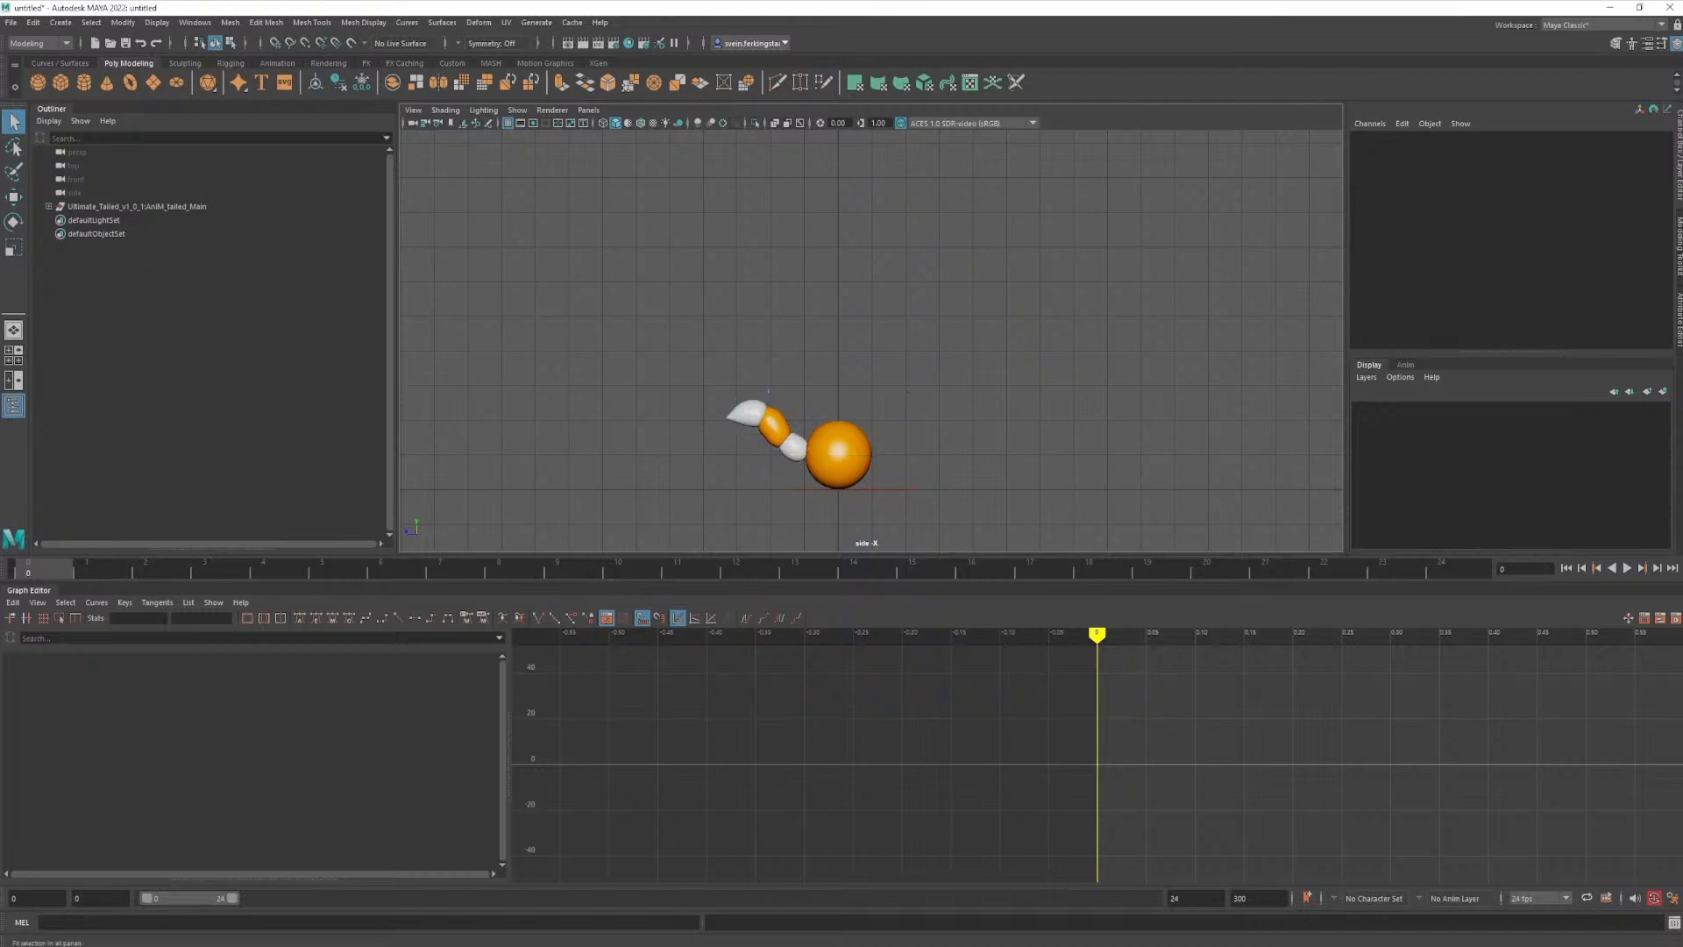
- Play the jump with the raised tail and the control curves hidden, stop, and show the curves again
{"action": "key", "text": "alt+v"}
{"action": "key", "text": "alt+v"}
{"action": "key", "text": "alt+F1"}
- At frame 2, swing the first tail control downward to a Rotate X of about 47
{"action": "left_click", "coordinate": [797, 473]}
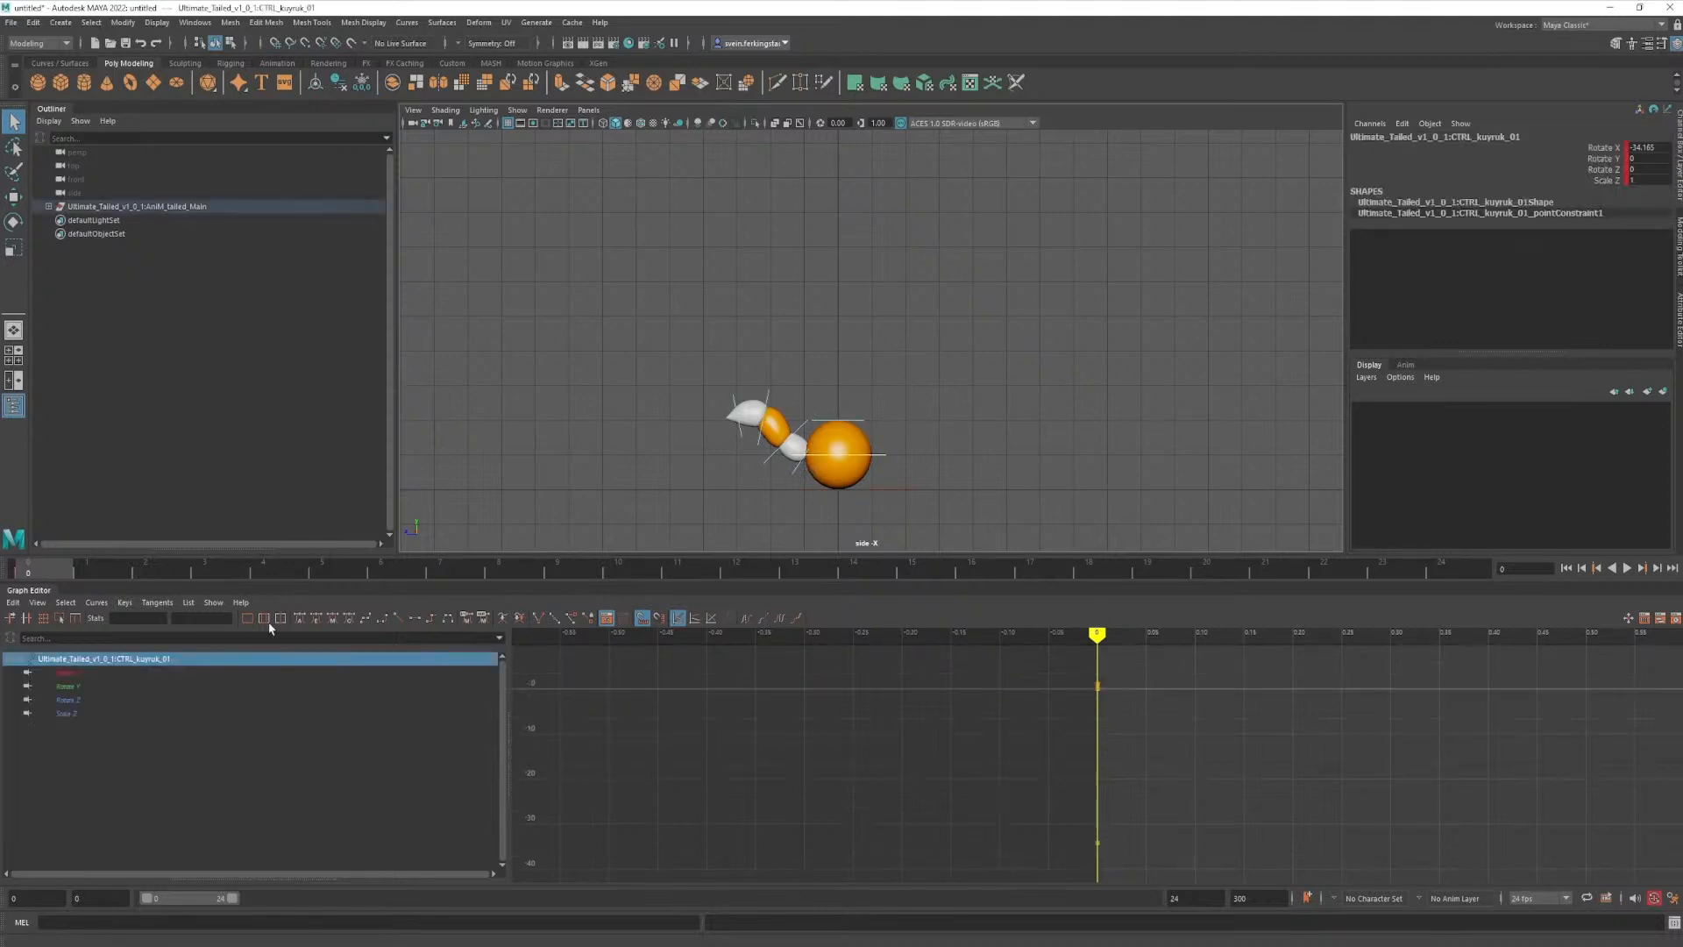
{"action": "left_click_drag", "start_coordinate": [36, 577], "coordinate": [186, 572]}
{"action": "key", "text": "e"}
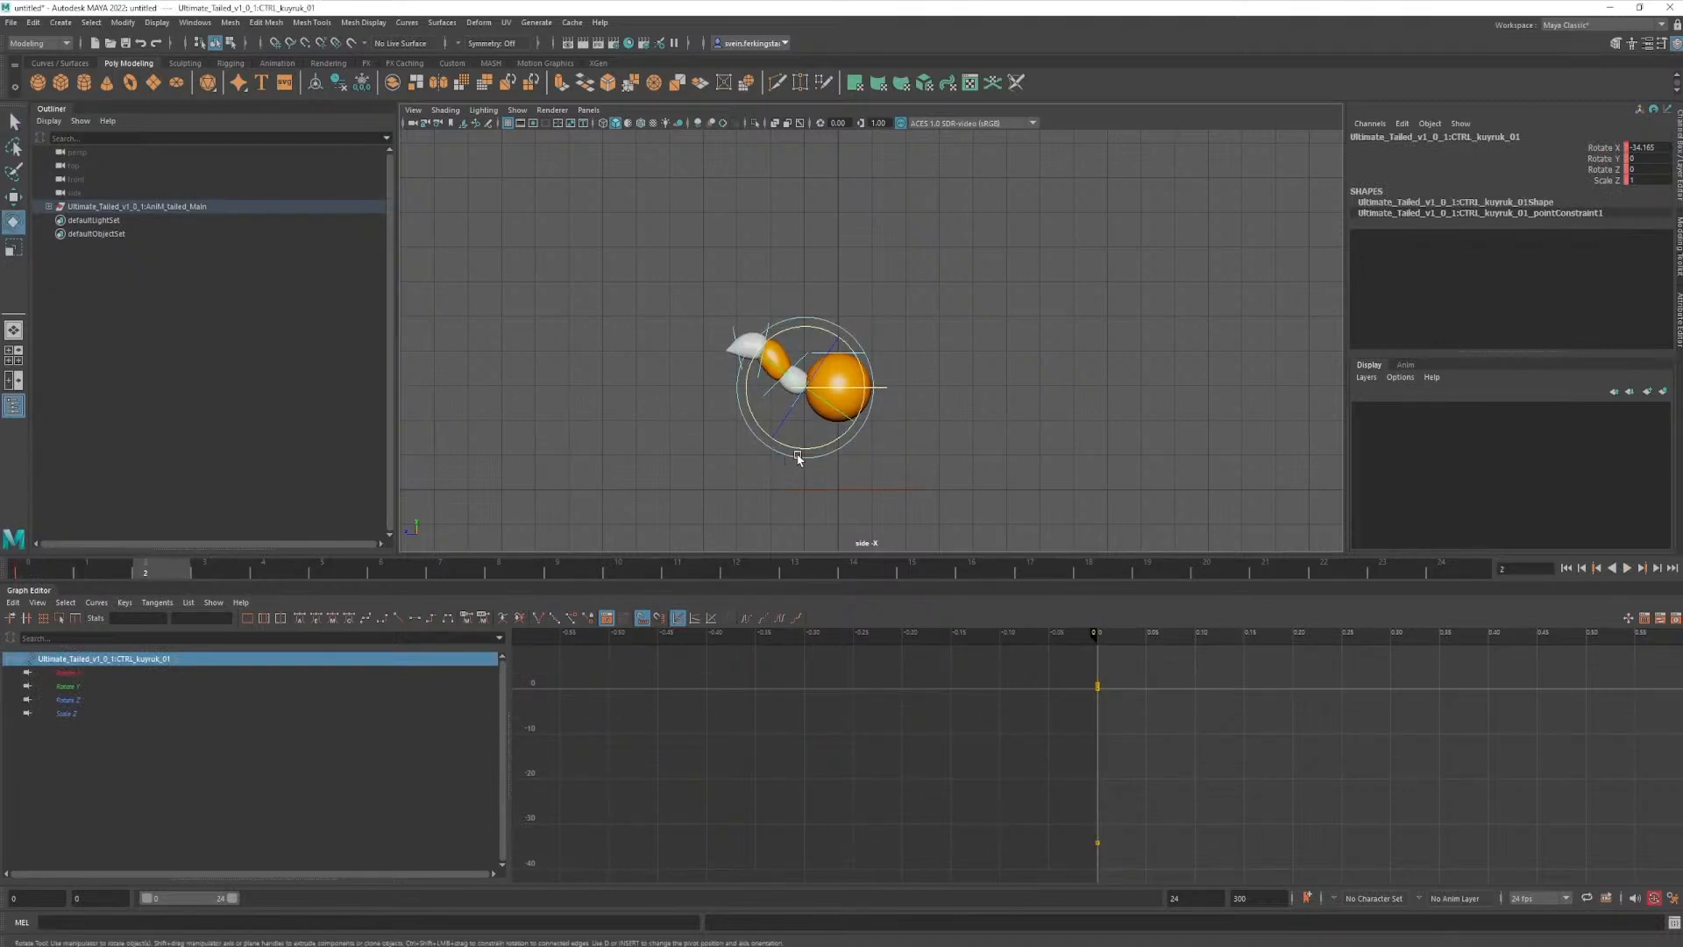
{"action": "left_click_drag", "start_coordinate": [799, 456], "coordinate": [1071, 412]}
{"action": "key", "text": "q"}
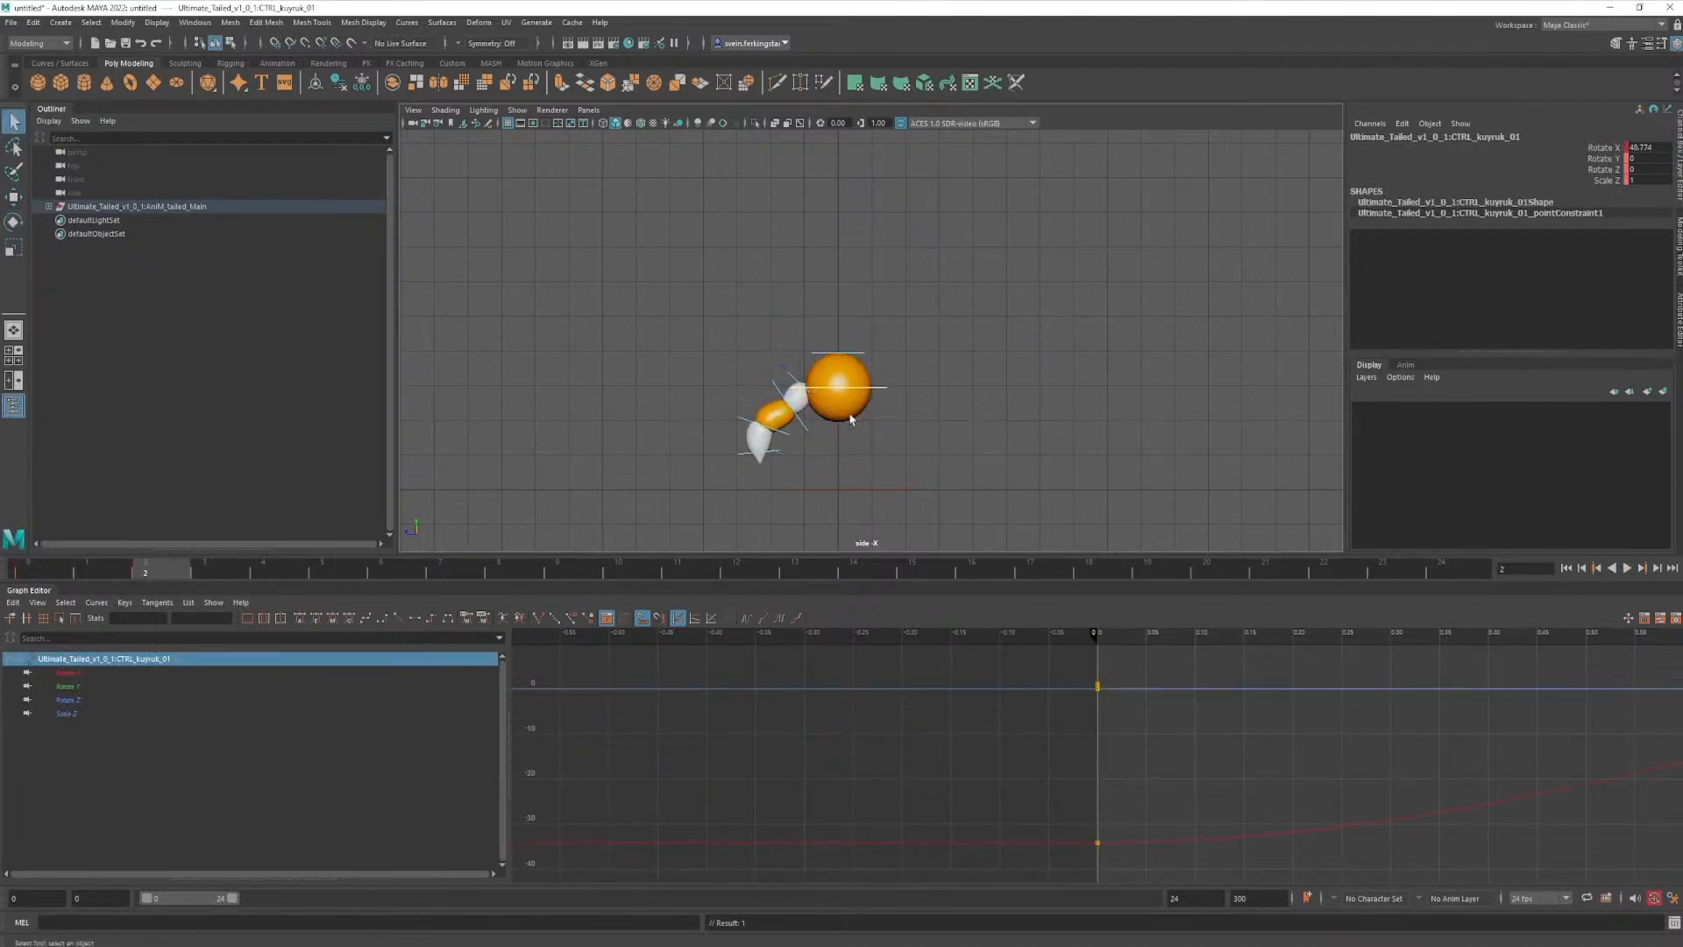
- Bend the second tail control further down at frame 2, to a Rotate X of about 22
{"action": "left_click", "coordinate": [800, 428]}
{"action": "key", "text": "e"}
{"action": "left_click_drag", "start_coordinate": [819, 458], "coordinate": [857, 459]}
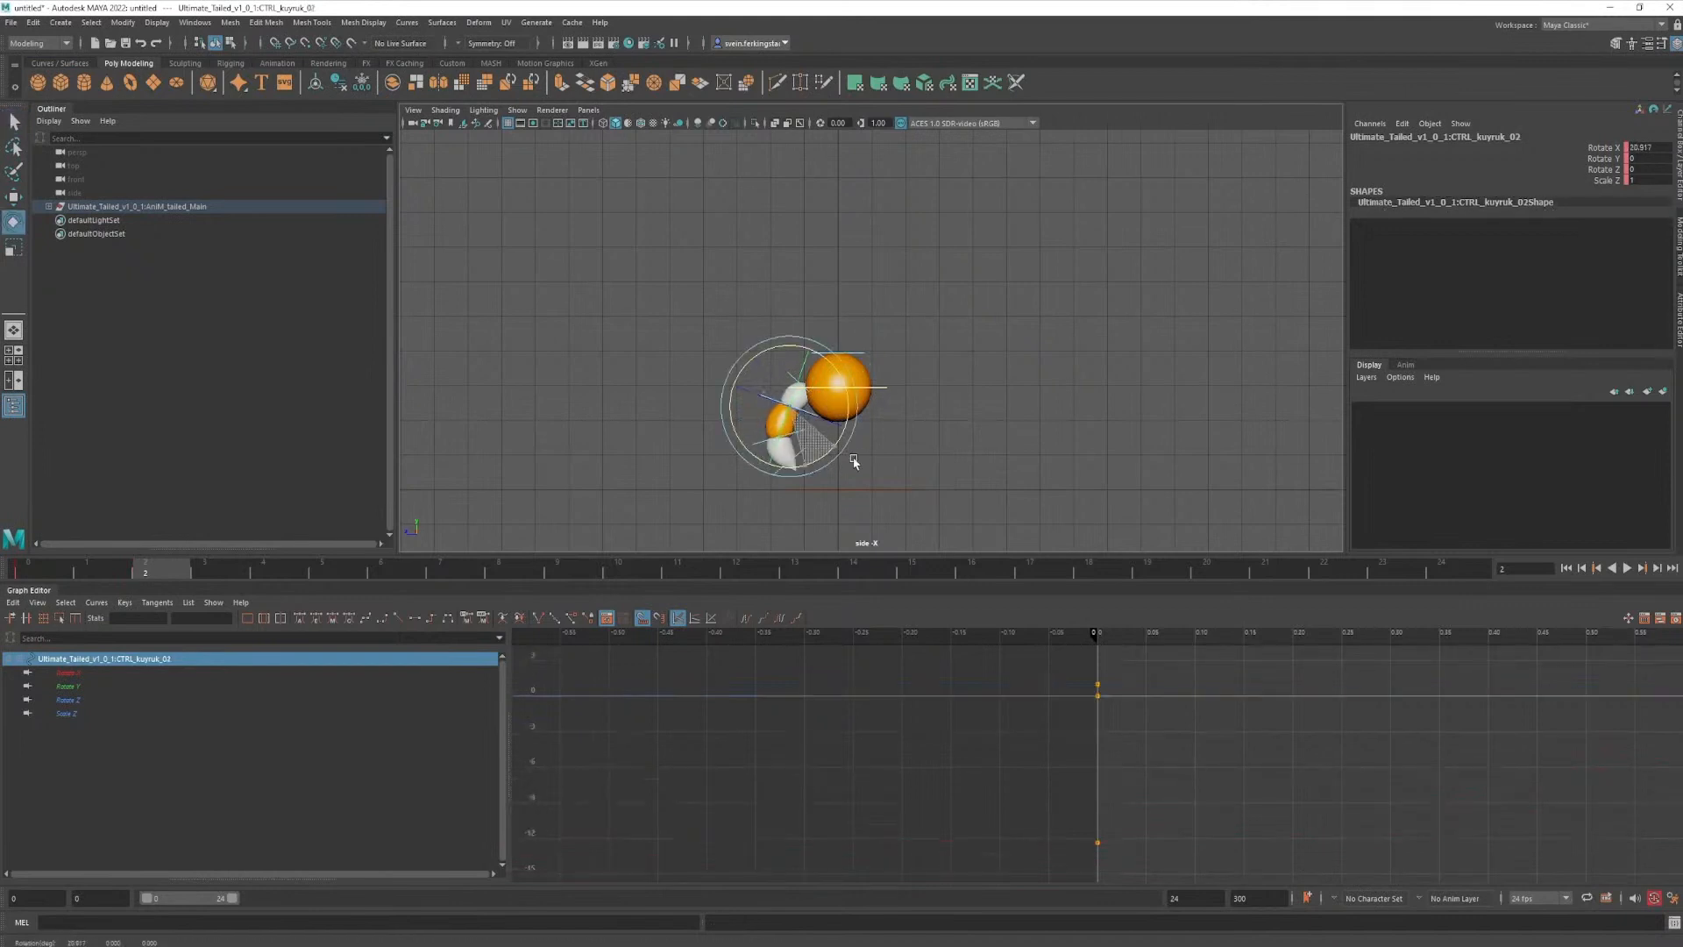
{"action": "key", "text": "q"}
- Straighten the third and fourth tail controls at frame 2, the fourth to Rotate X about 5, and key the hanging pose
{"action": "left_click", "coordinate": [798, 435]}
{"action": "key", "text": "e"}
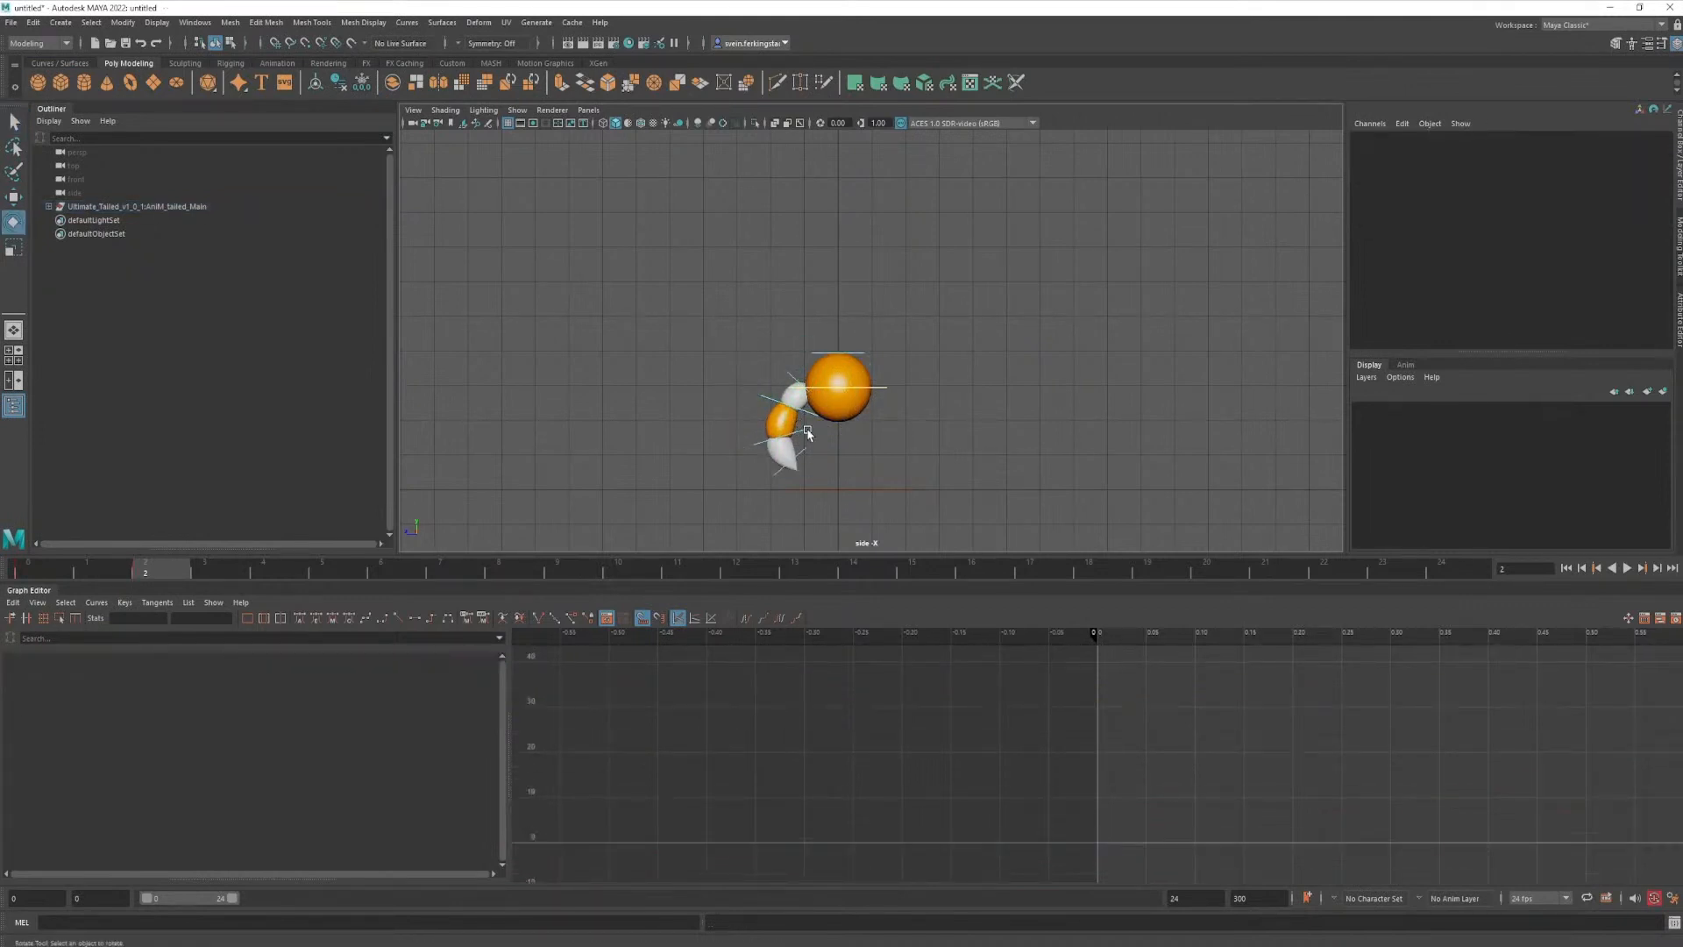
{"action": "left_click", "coordinate": [803, 431]}
{"action": "left_click_drag", "start_coordinate": [824, 477], "coordinate": [803, 513]}
{"action": "key", "text": "q"}
{"action": "left_click", "coordinate": [796, 460]}
{"action": "key", "text": "e"}
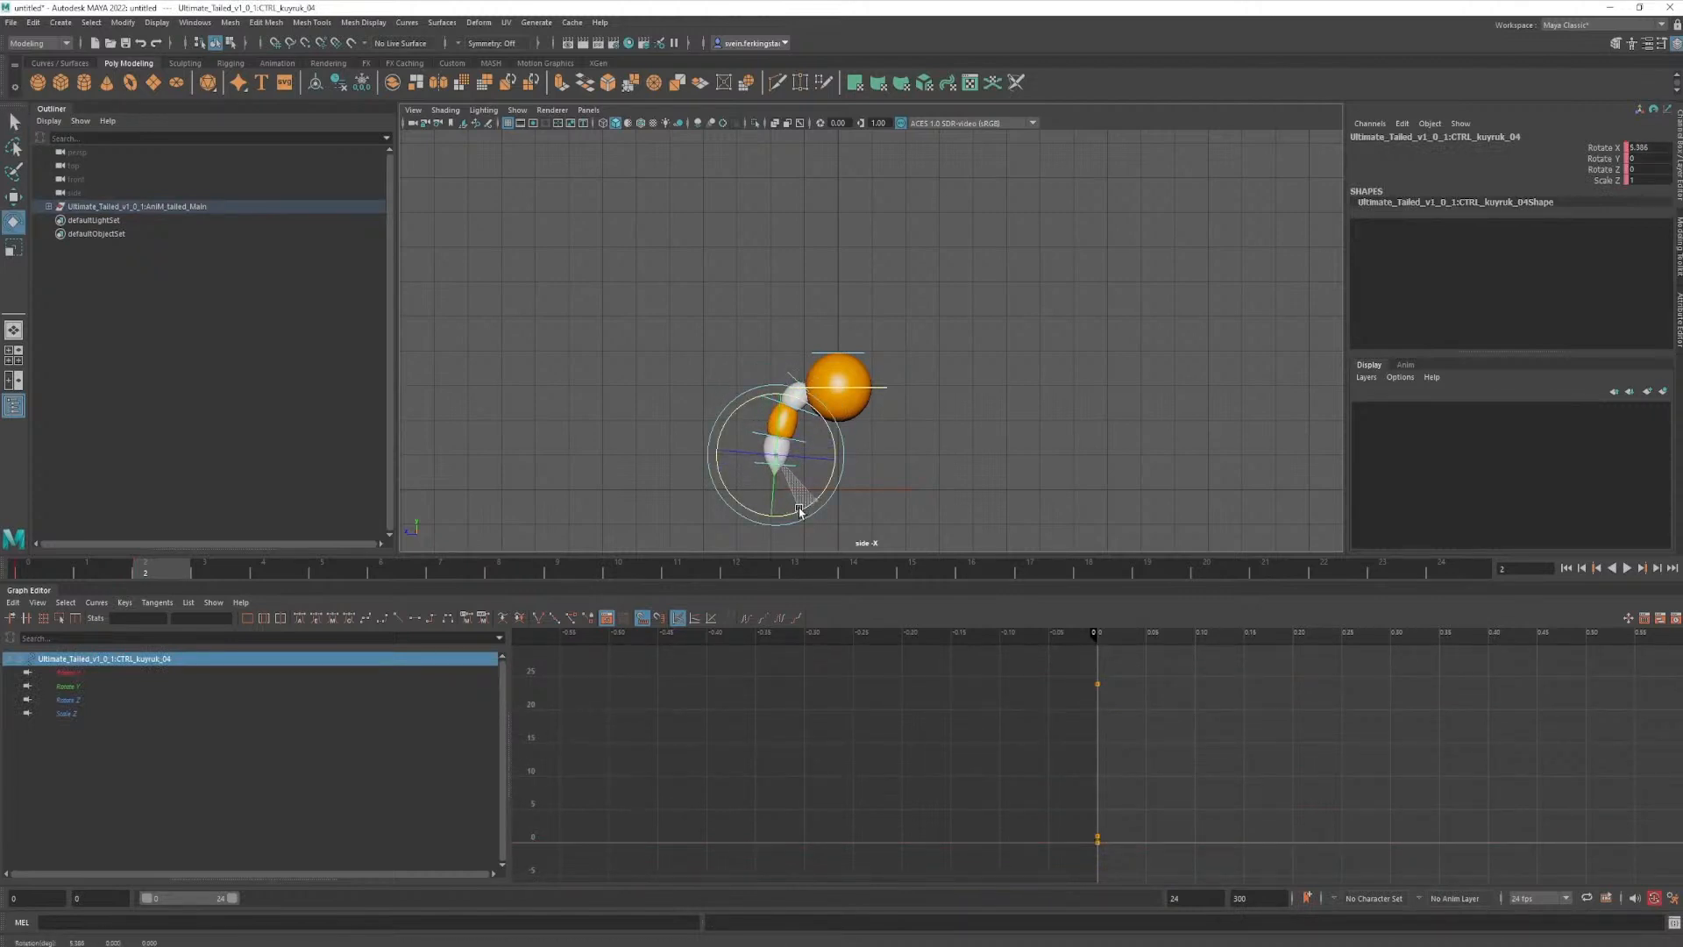
{"action": "key", "text": "s"}
{"action": "key", "text": "q"}
{"action": "key", "text": "s"}
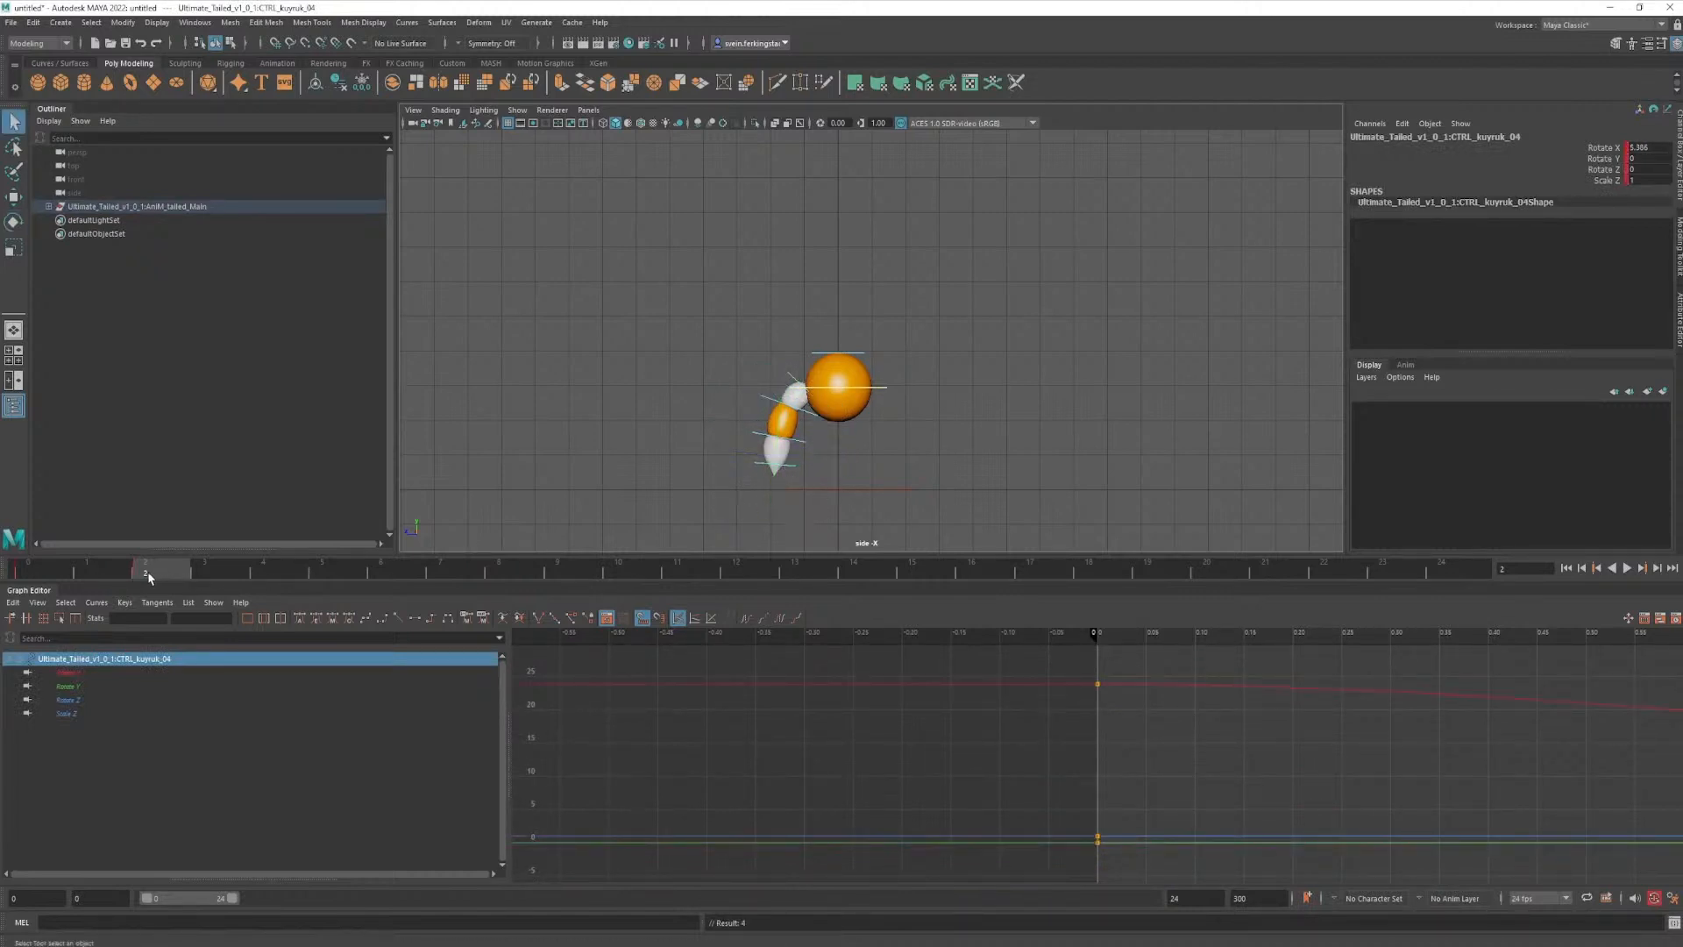
- At frame 12, swing the first tail control upward to a Rotate X of about -55
{"action": "left_click_drag", "start_coordinate": [149, 577], "coordinate": [737, 575]}
{"action": "left_click", "coordinate": [800, 324]}
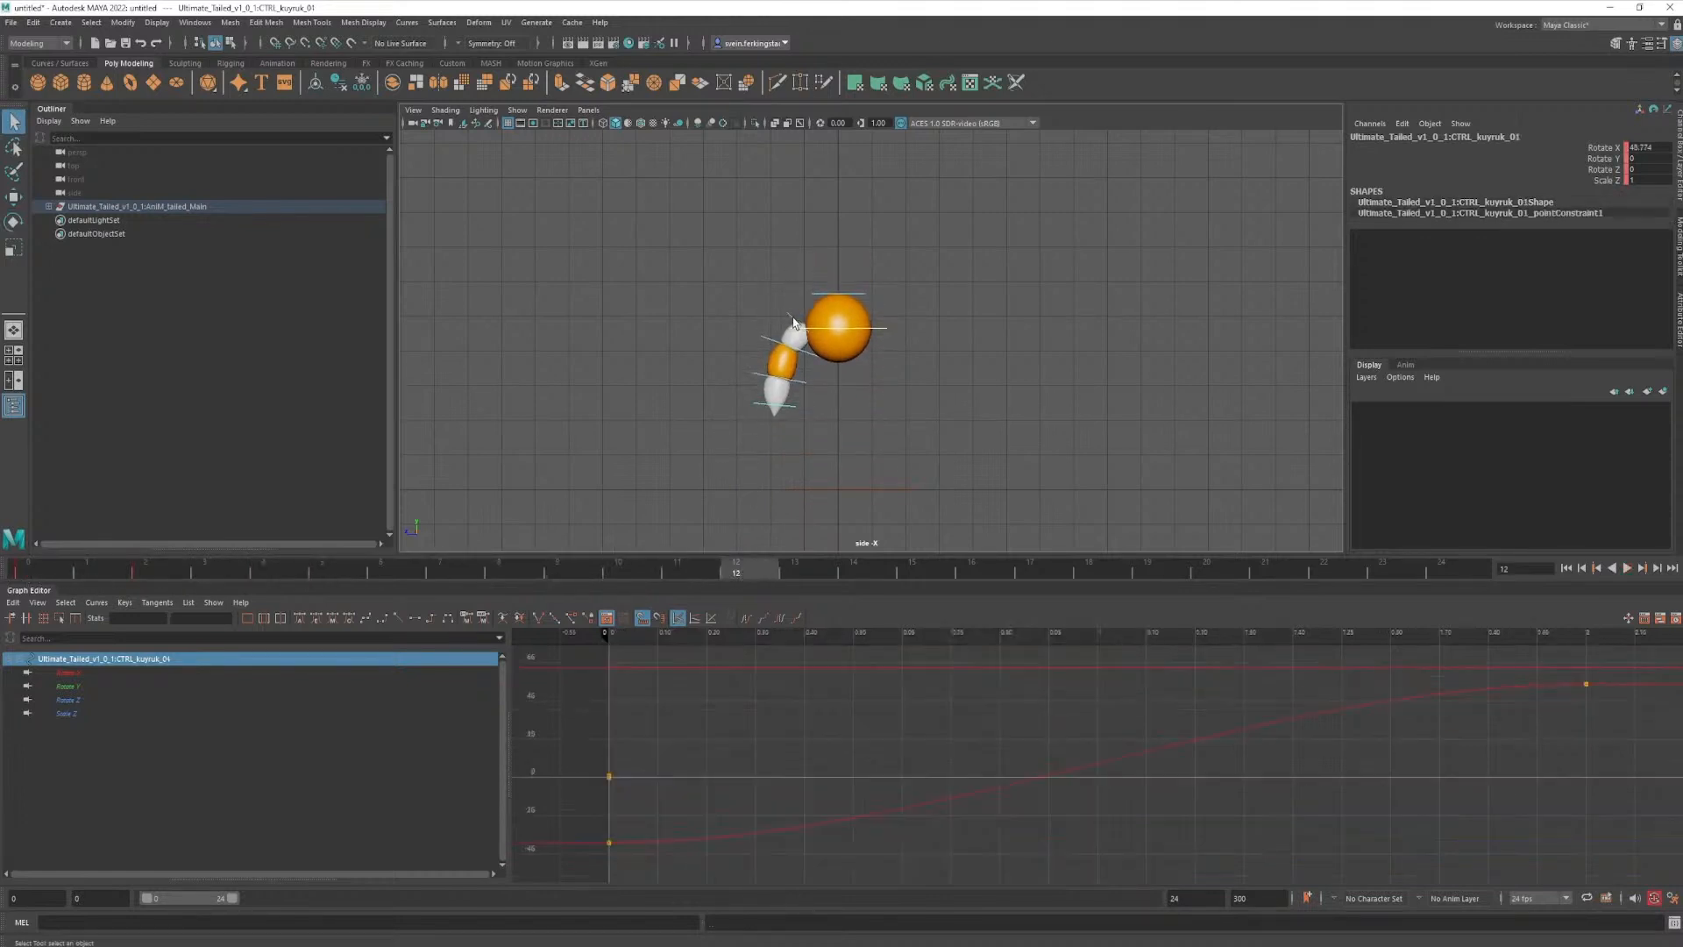
{"action": "key", "text": "e"}
{"action": "left_click_drag", "start_coordinate": [863, 321], "coordinate": [777, 512]}
{"action": "key", "text": "q"}
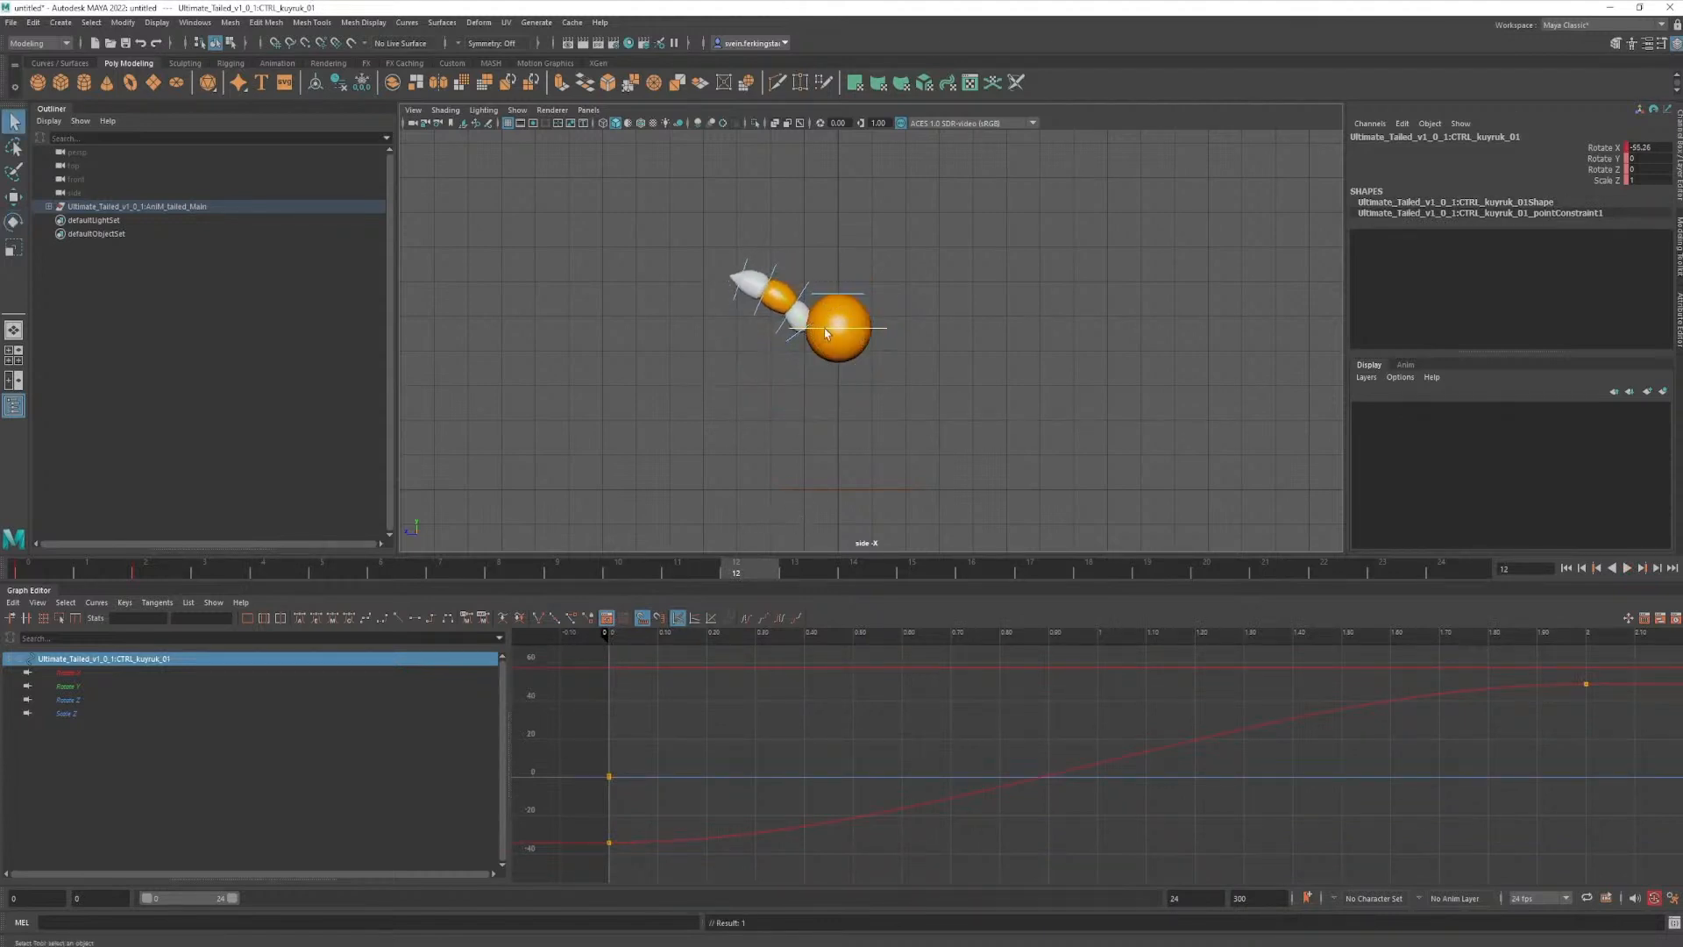
- Adjust the second, third and fourth tail controls at frame 12 to arch the raised tail, the fourth to Rotate X about 18
{"action": "left_click", "coordinate": [803, 292]}
{"action": "key", "text": "e"}
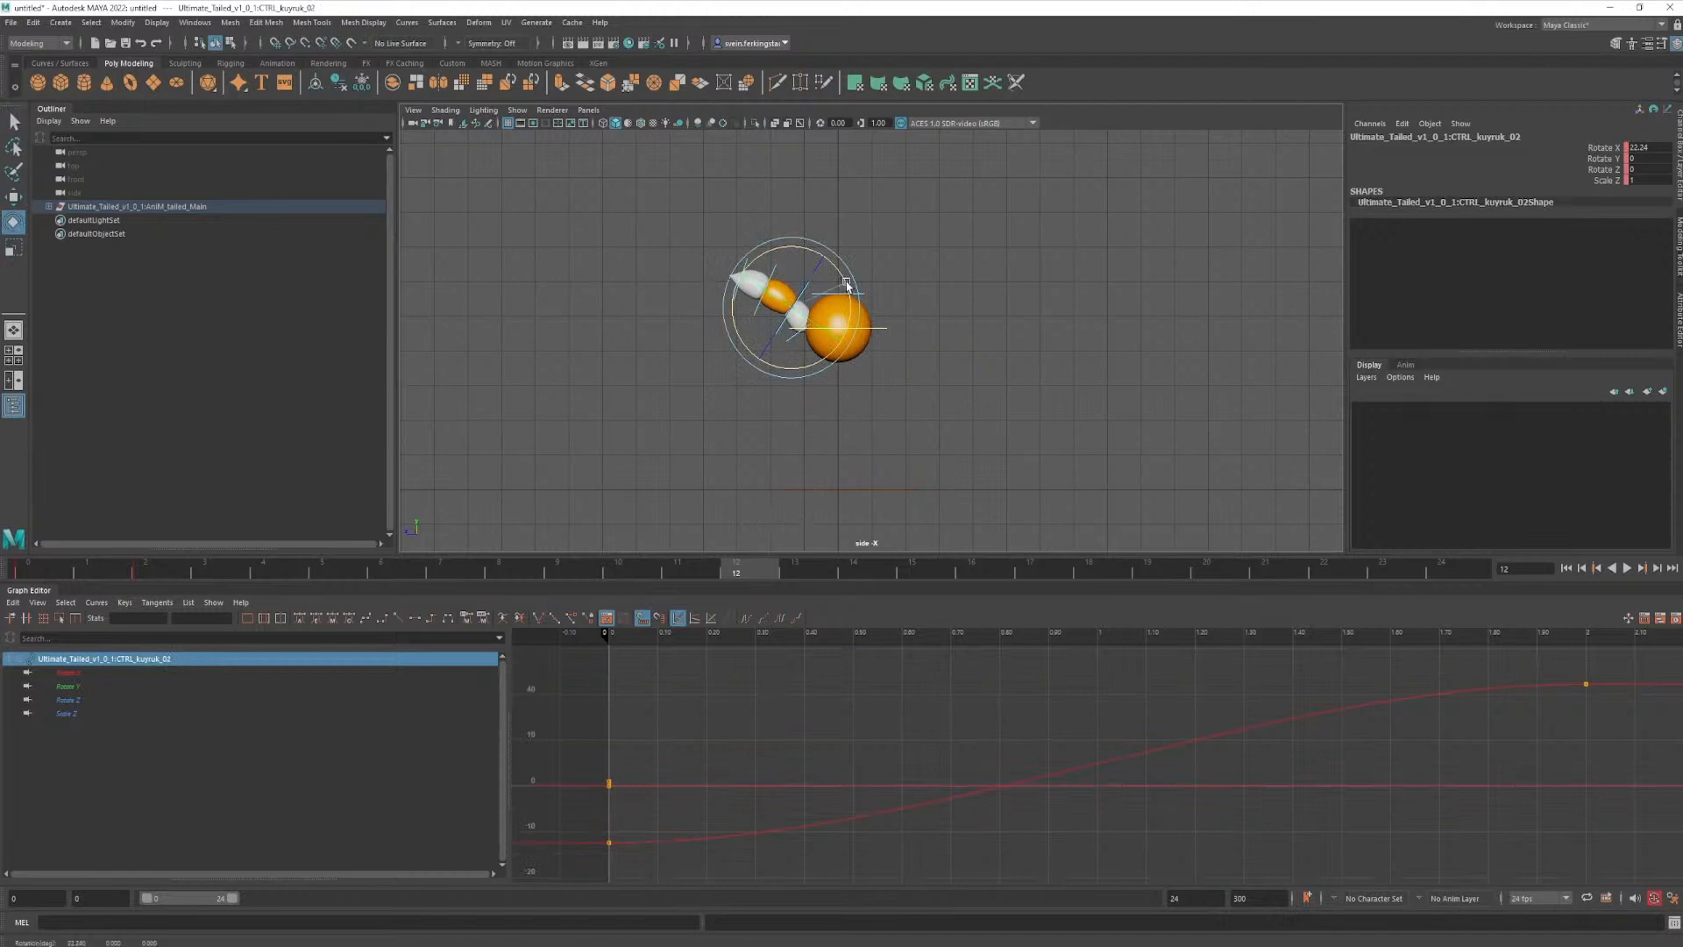
{"action": "left_click_drag", "start_coordinate": [846, 283], "coordinate": [815, 260]}
{"action": "key", "text": "q"}
{"action": "left_click", "coordinate": [789, 266]}
{"action": "key", "text": "e"}
{"action": "key", "text": "q"}
{"action": "left_click", "coordinate": [757, 254]}
{"action": "key", "text": "e"}
{"action": "key", "text": "q"}
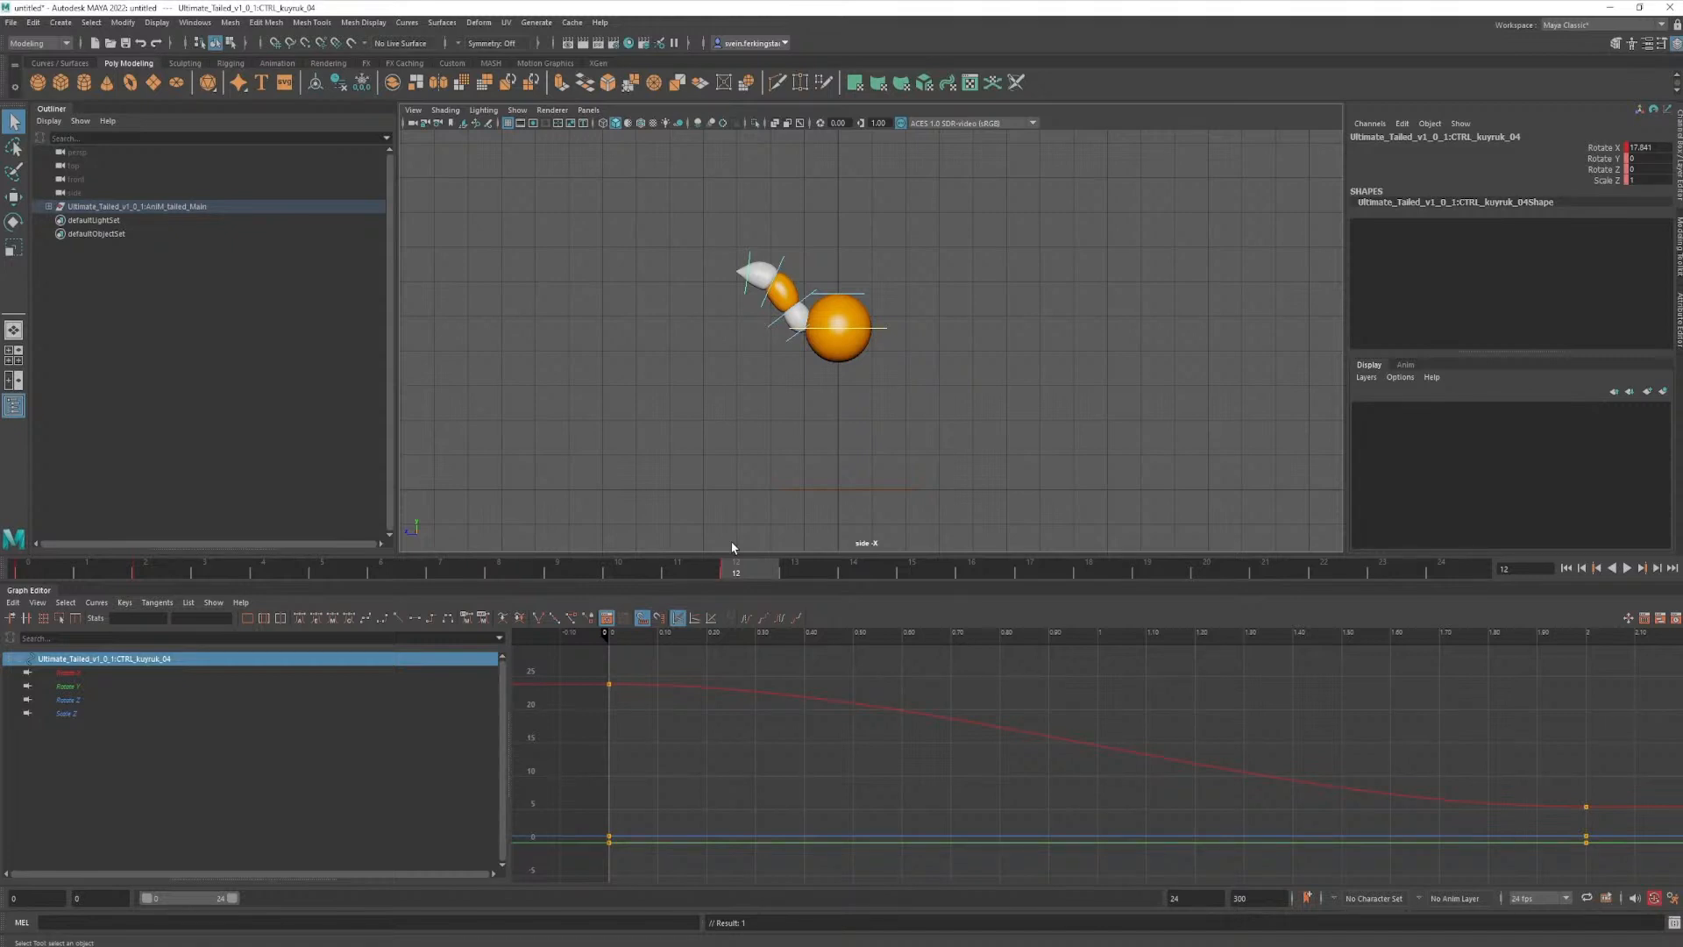
- Select all four tail controls and copy their frame 0 pose to a key at frame 24
{"action": "left_click_drag", "start_coordinate": [732, 570], "coordinate": [1448, 628]}
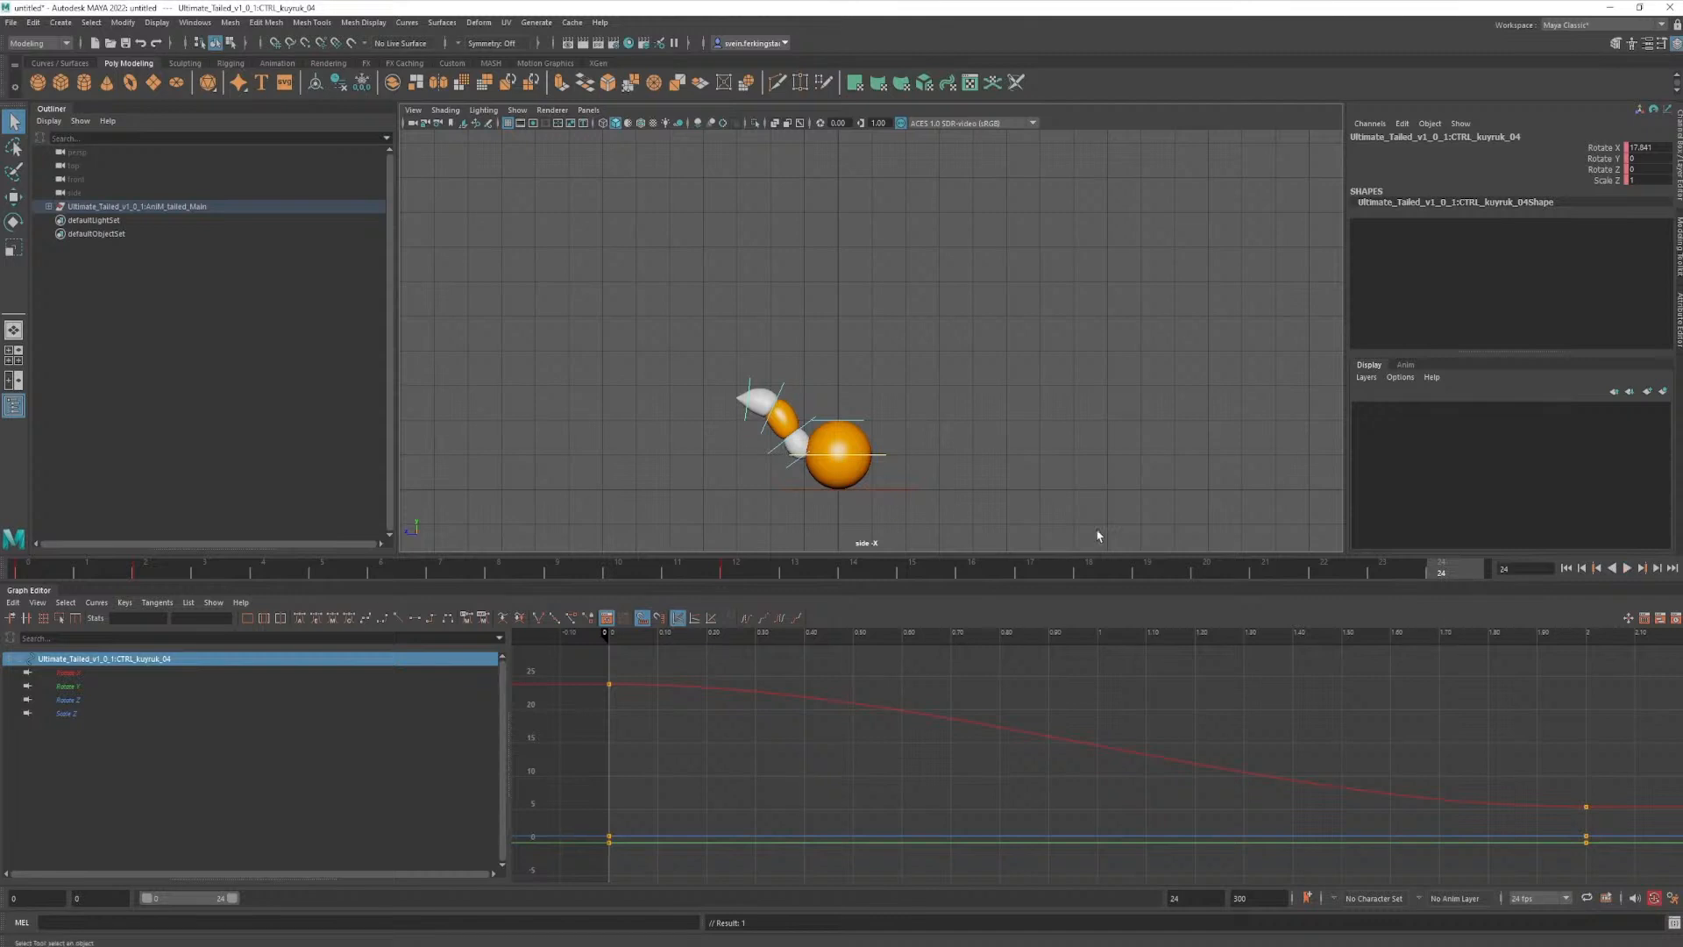
{"action": "left_click", "coordinate": [783, 414], "text": "shift"}
{"action": "left_click", "coordinate": [804, 433], "text": "shift"}
{"action": "left_click", "coordinate": [792, 472], "text": "shift"}
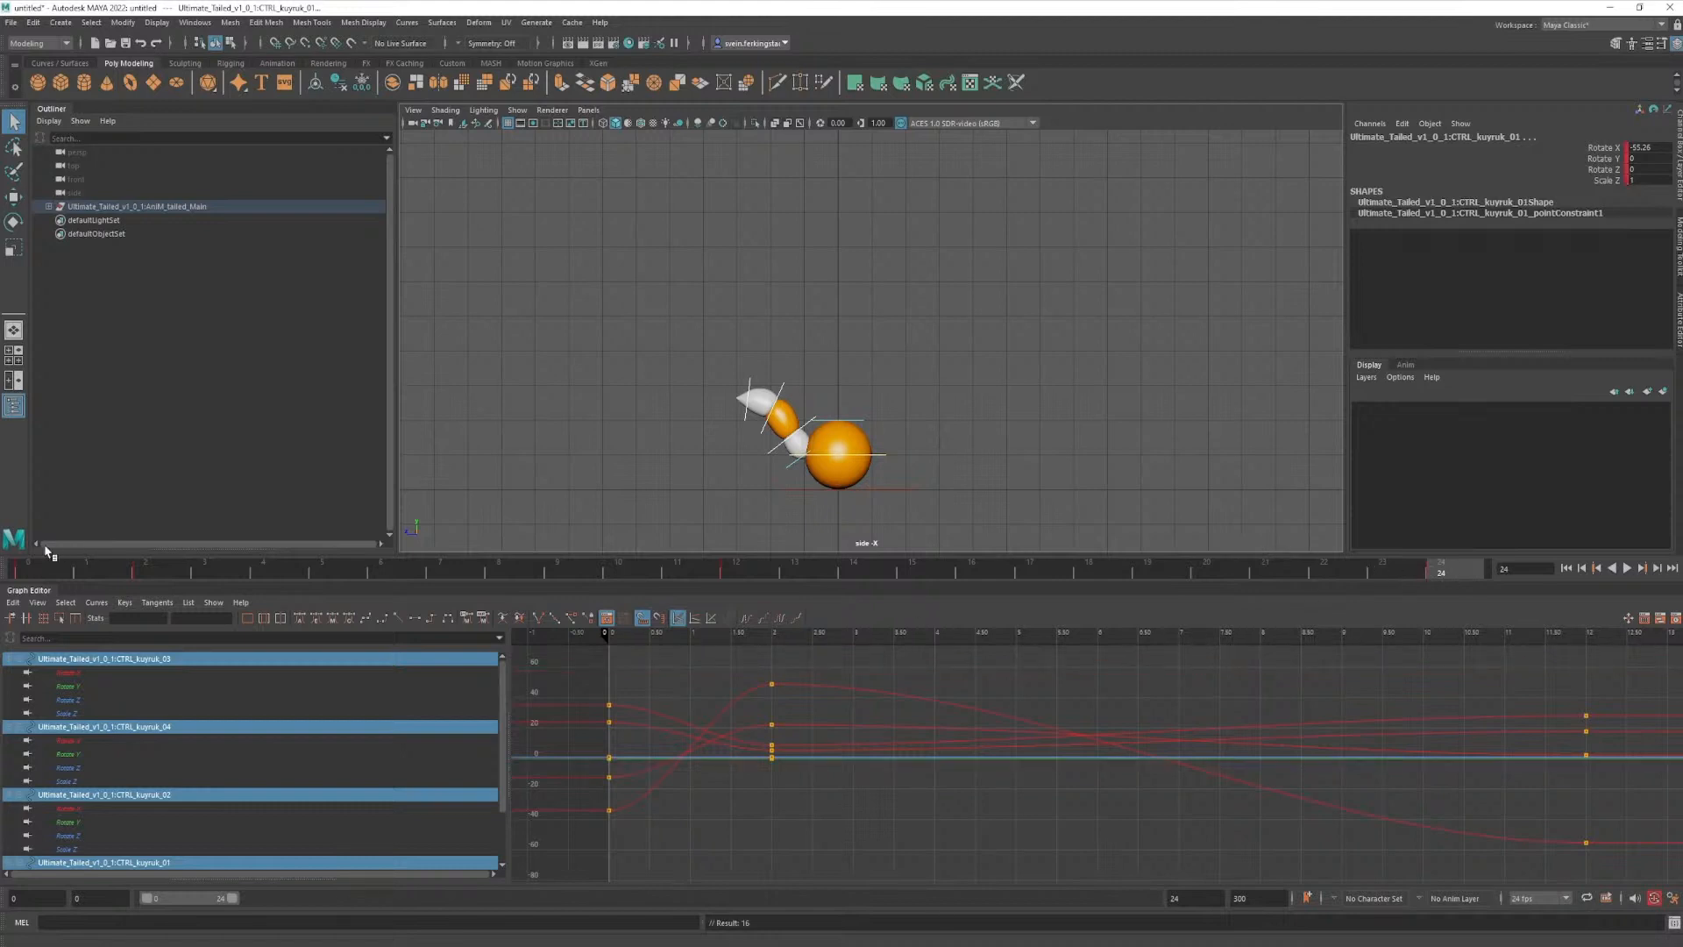
{"action": "left_click", "coordinate": [29, 572]}
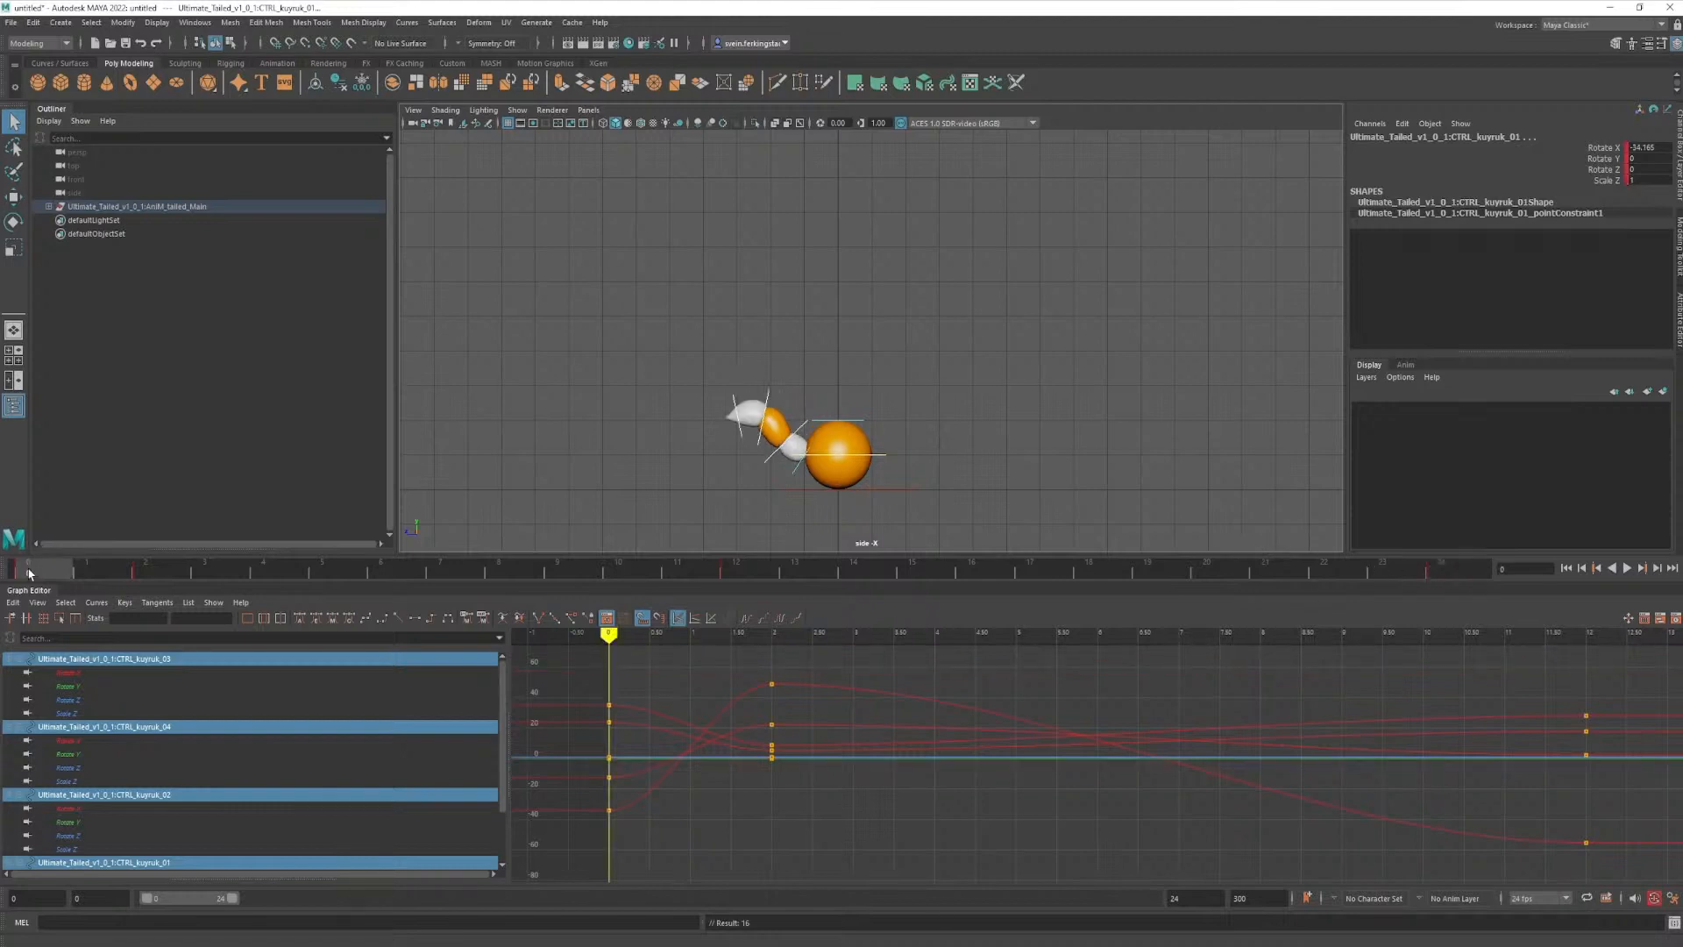
{"action": "right_click", "coordinate": [29, 575]}
{"action": "left_click", "coordinate": [26, 574]}
{"action": "left_click_drag", "start_coordinate": [35, 572], "coordinate": [1468, 581]}
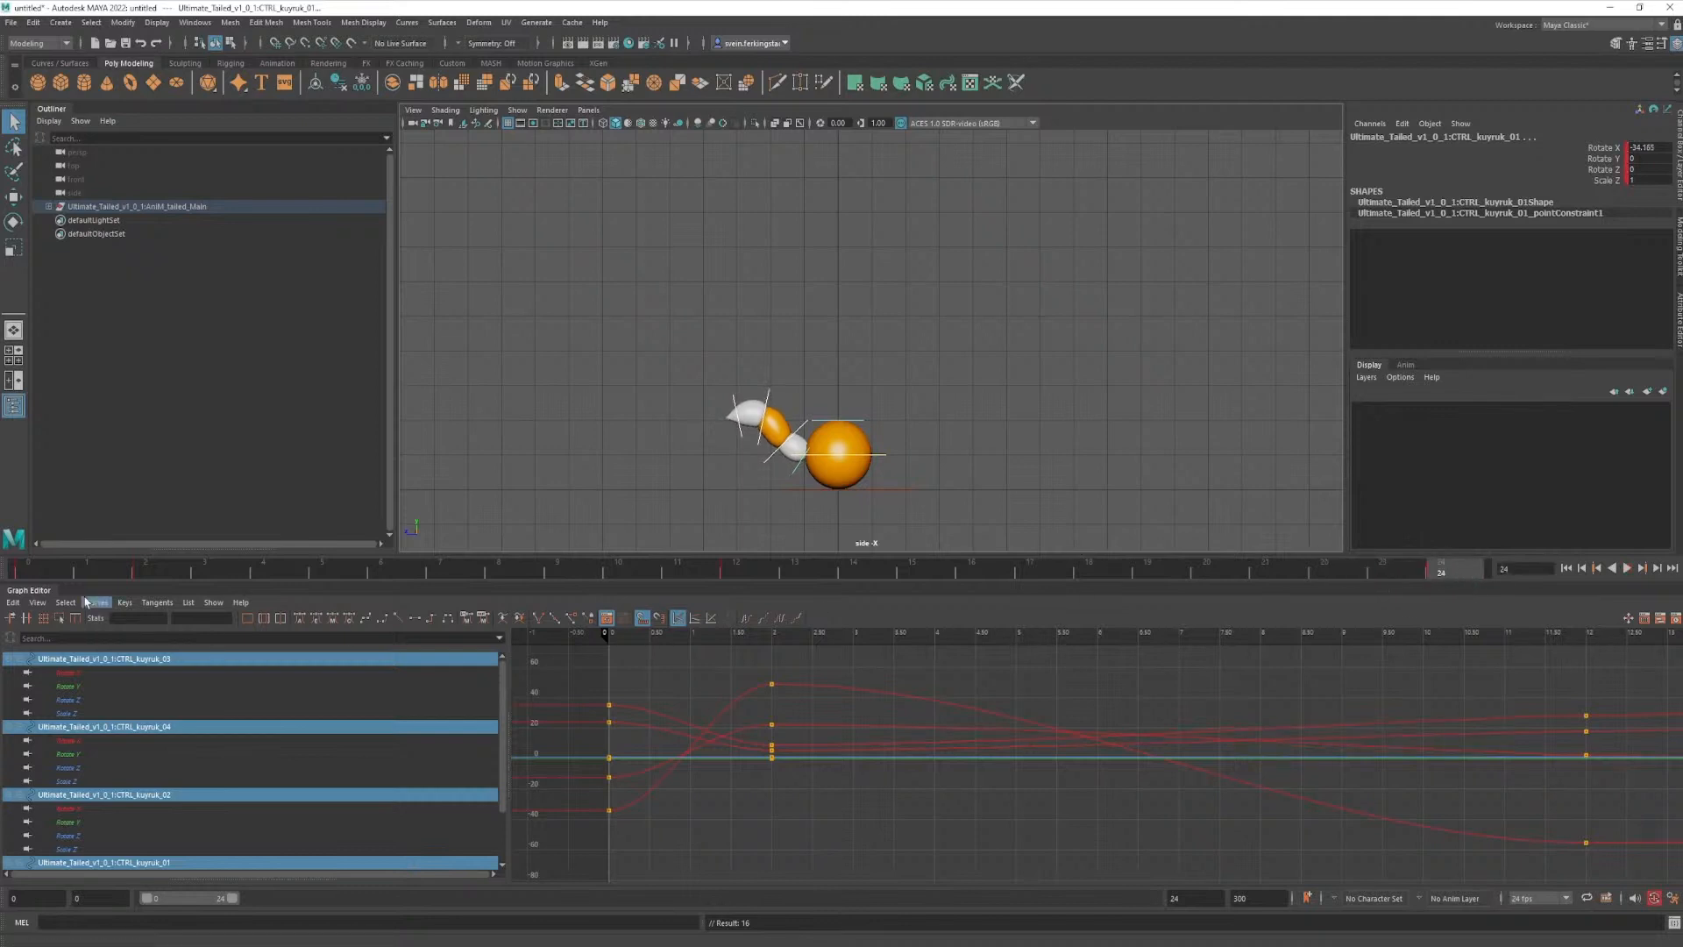
- Compare the tail pose at frames 0 and 24, return to frame 0, and hide the control curves
{"action": "left_click", "coordinate": [29, 572]}
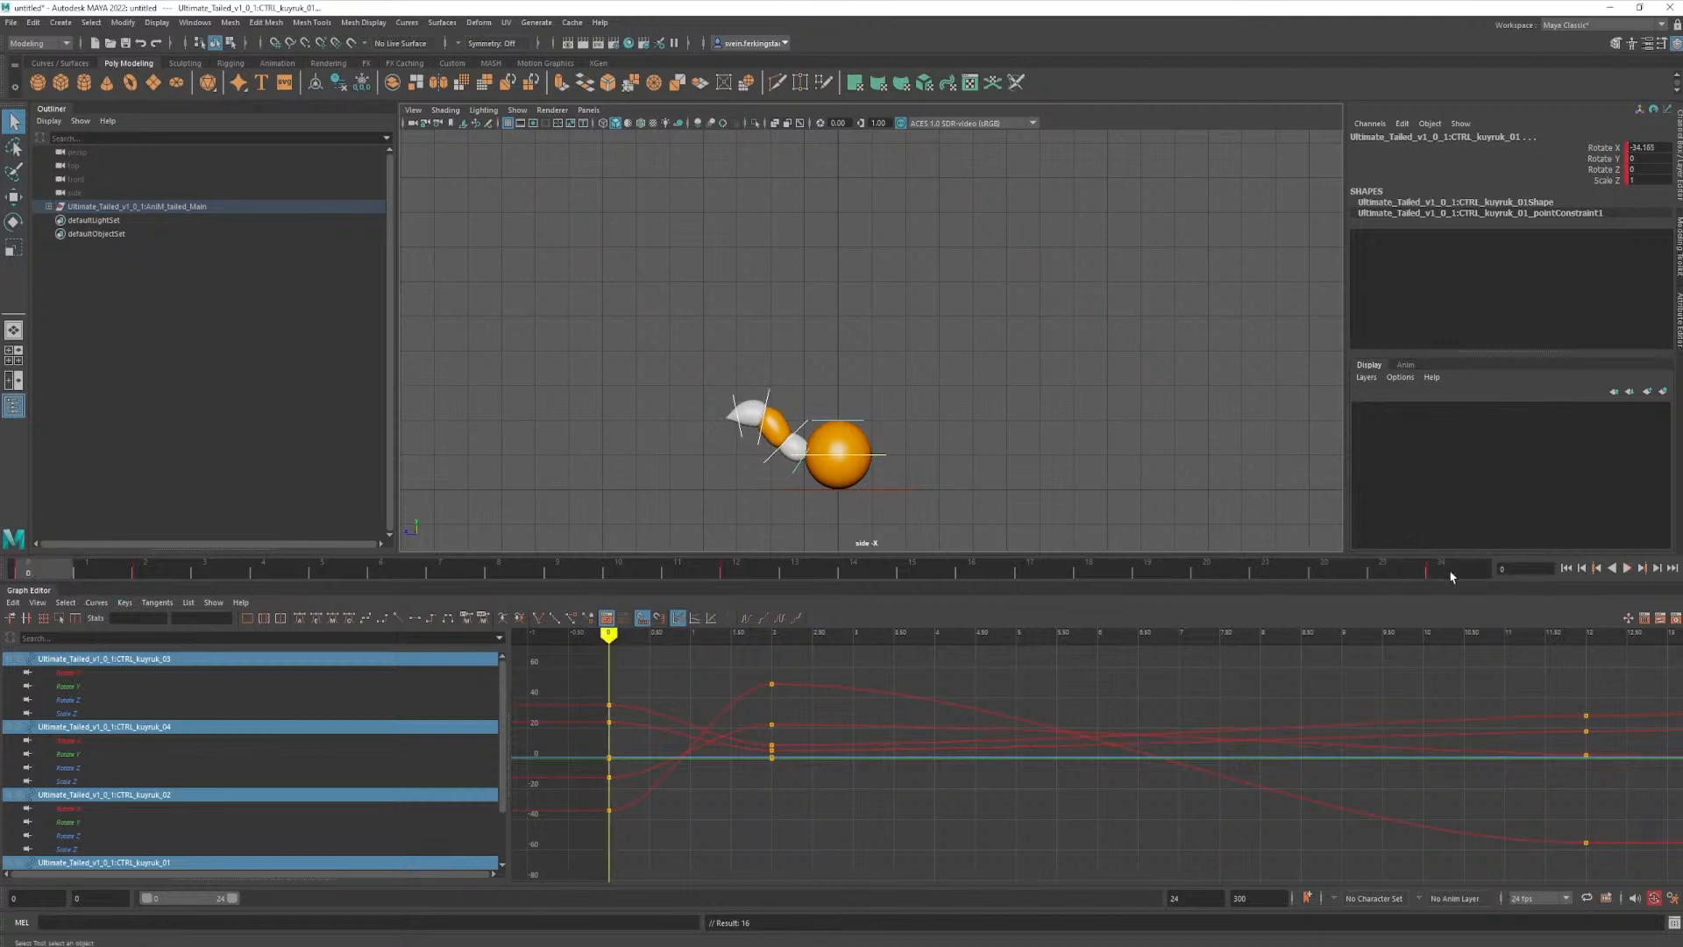
{"action": "left_click", "coordinate": [1450, 576]}
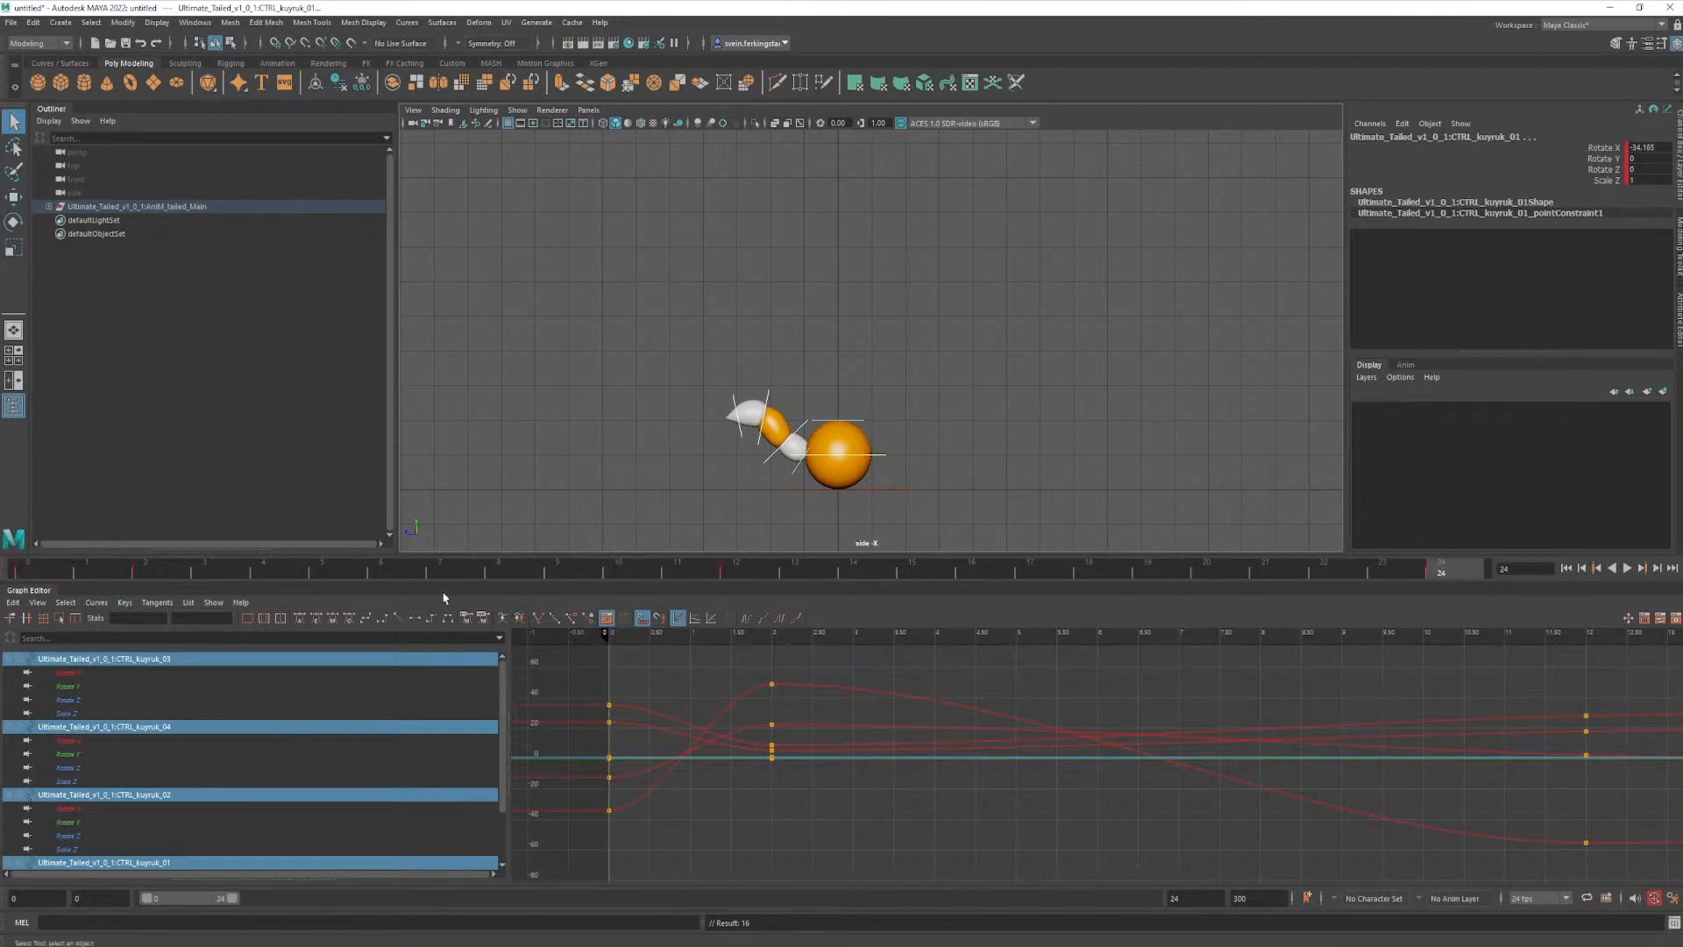
{"action": "left_click", "coordinate": [30, 577]}
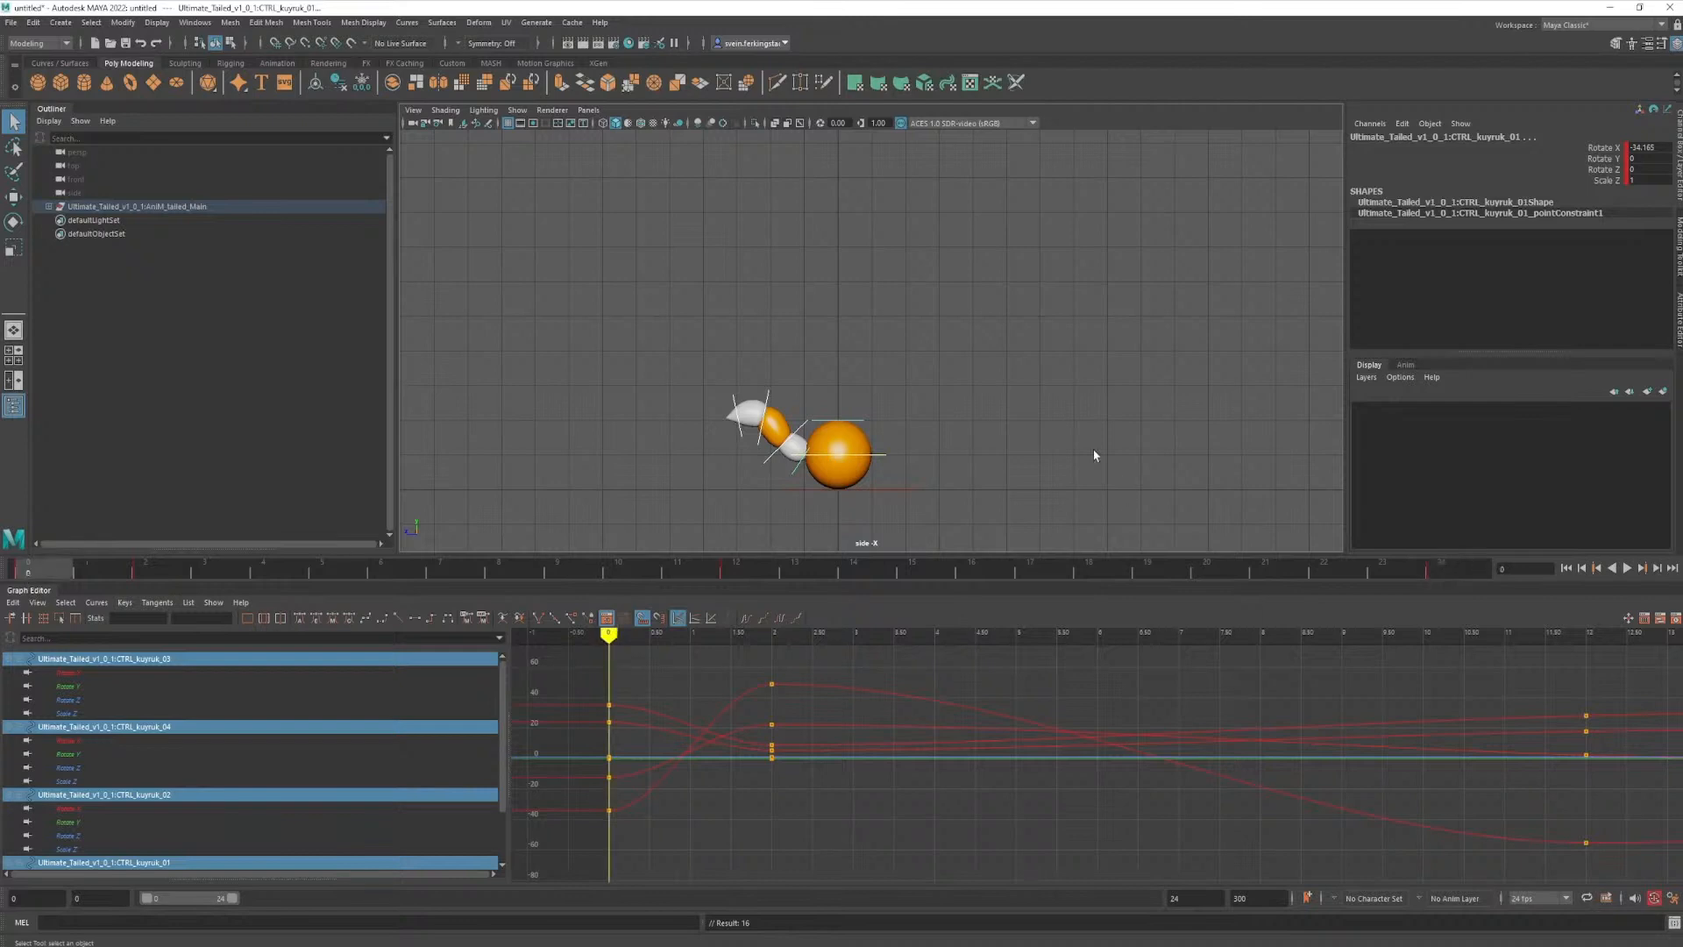
{"action": "key", "text": "alt+1"}
- Play back the tail animation and check the tail pose at frame 12
{"action": "left_click", "coordinate": [1628, 568]}
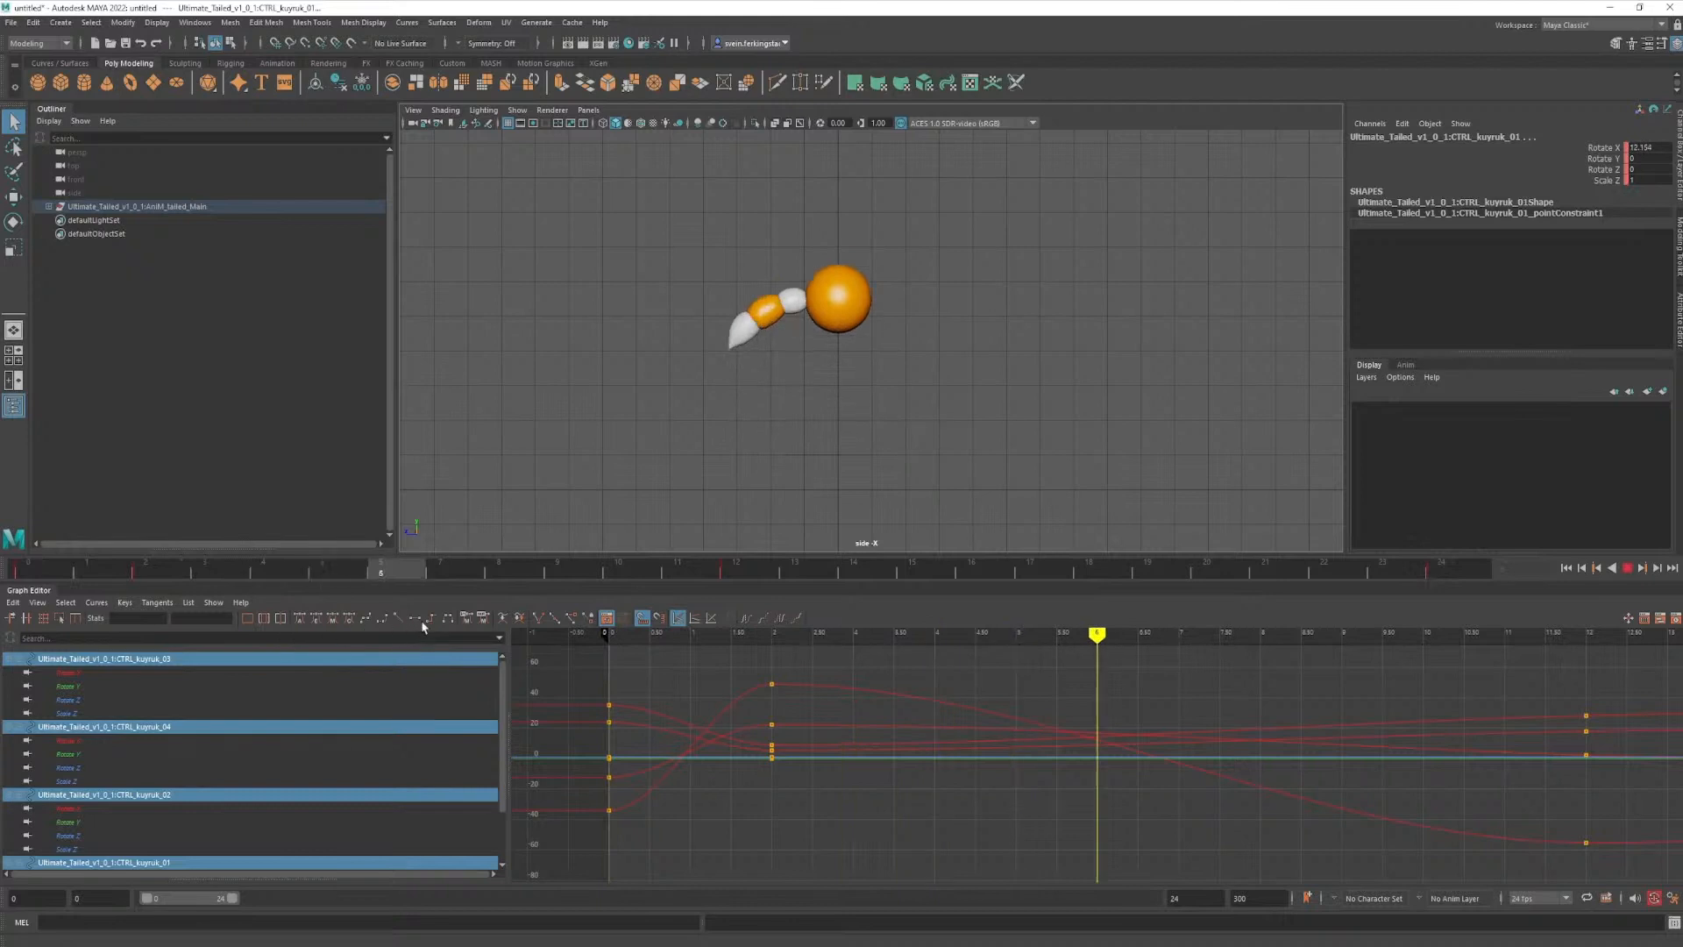
{"action": "key", "text": "Escape"}
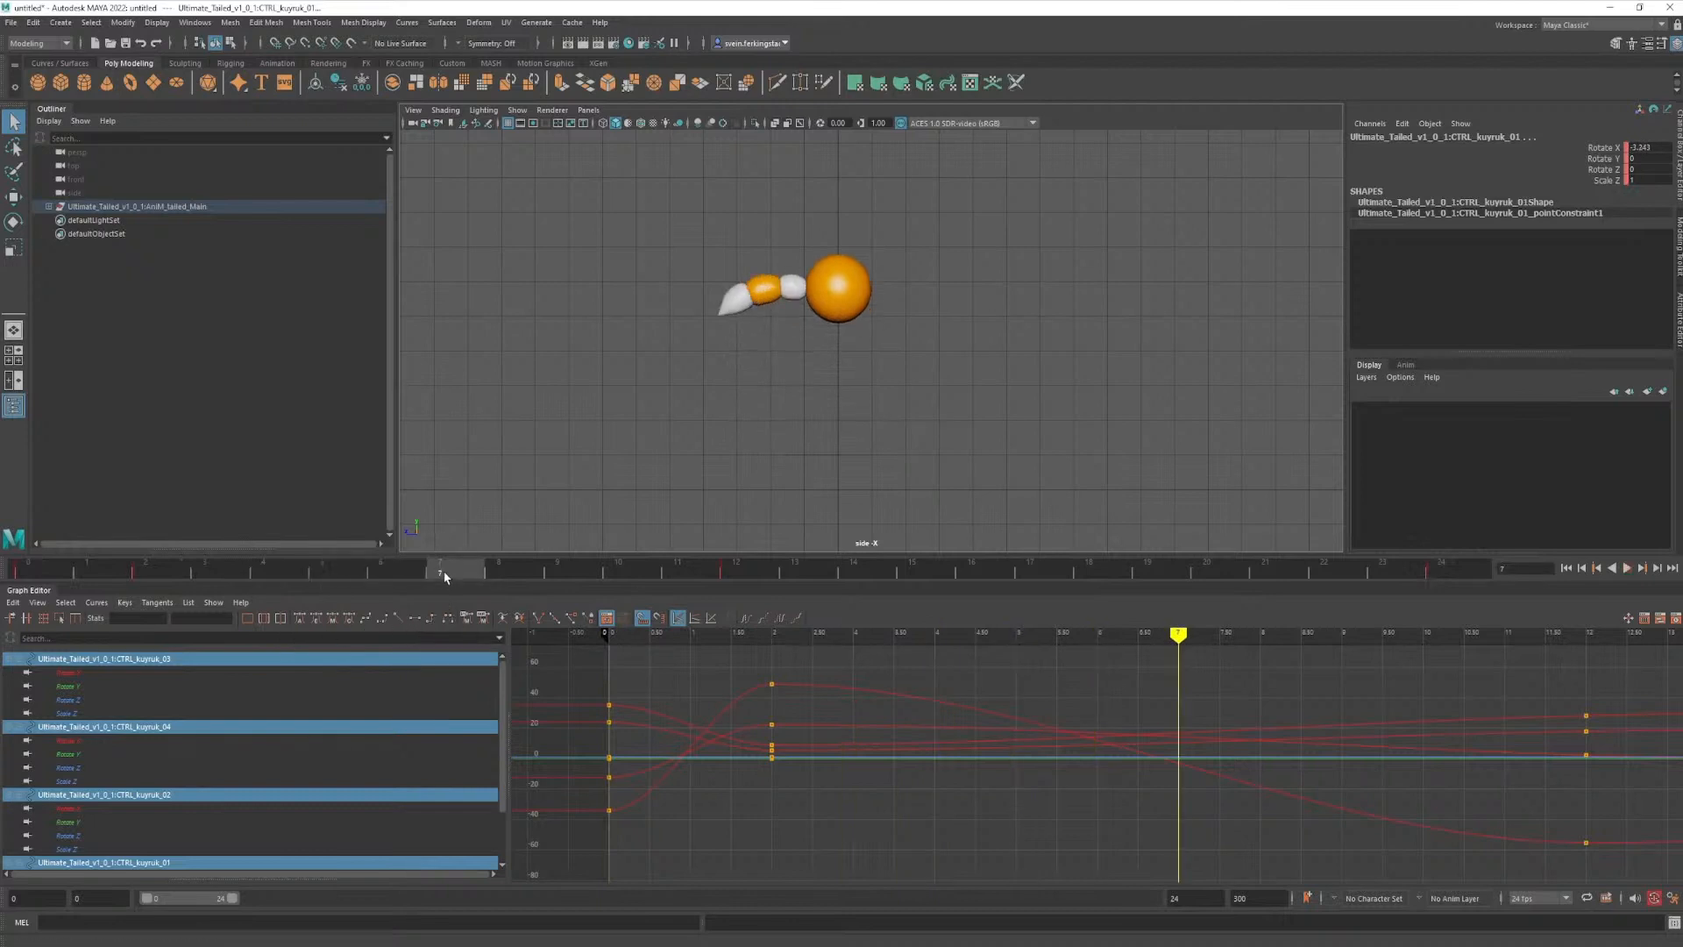
{"action": "key", "text": "alt+v"}
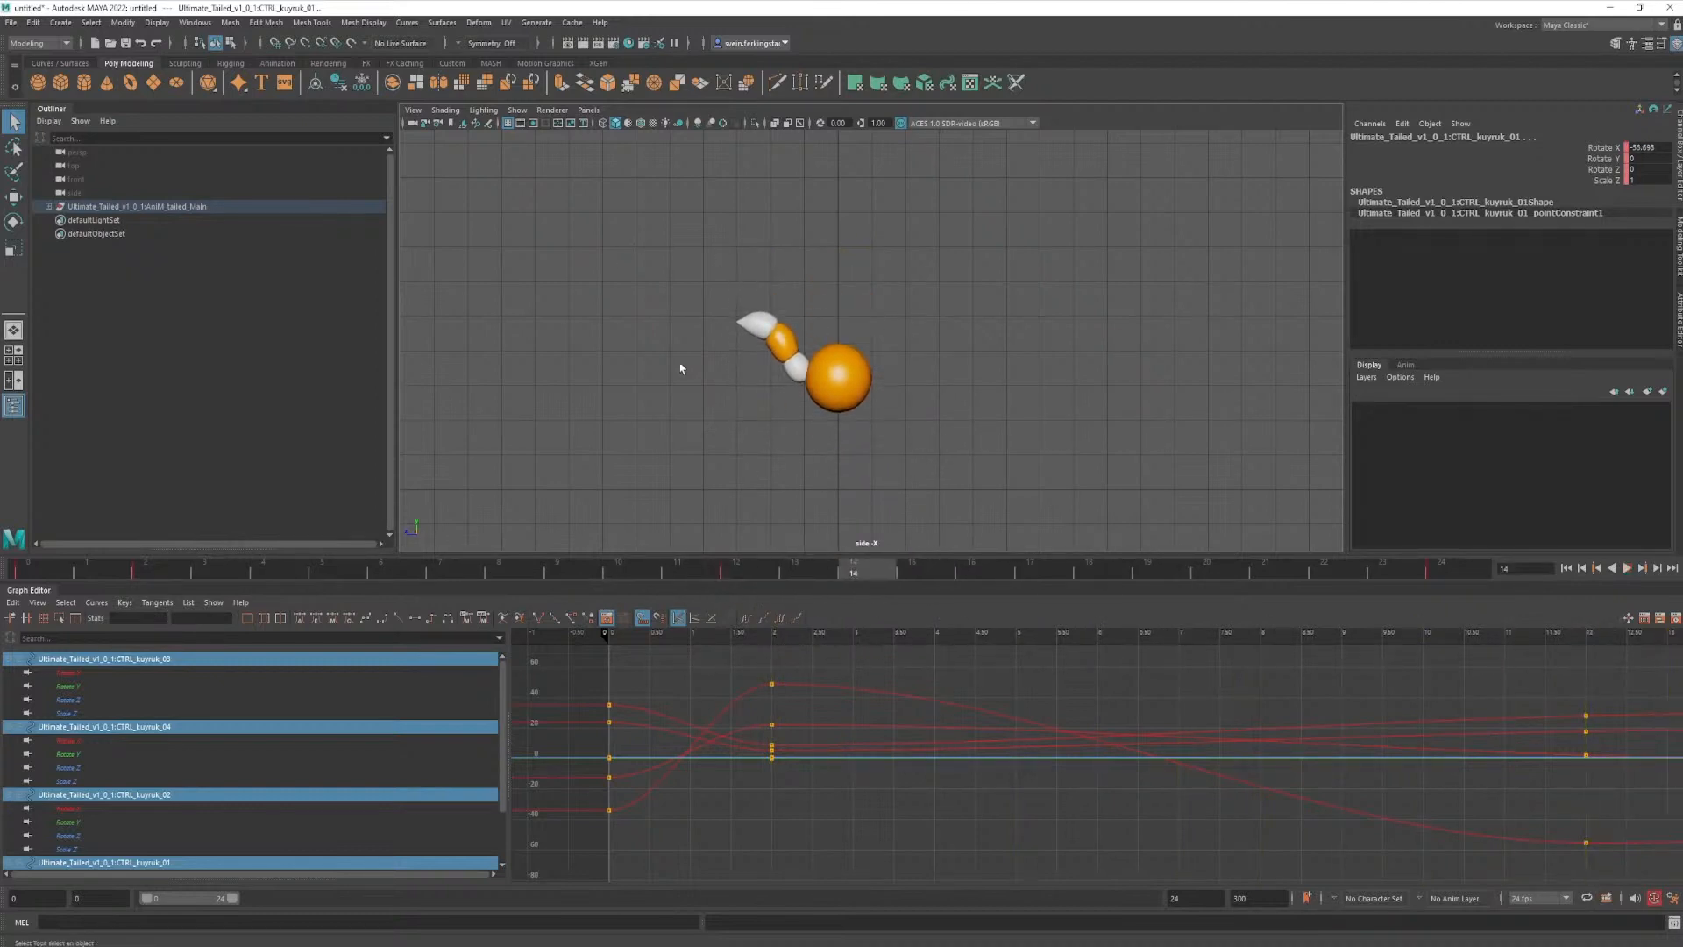
{"action": "left_click", "coordinate": [738, 575]}
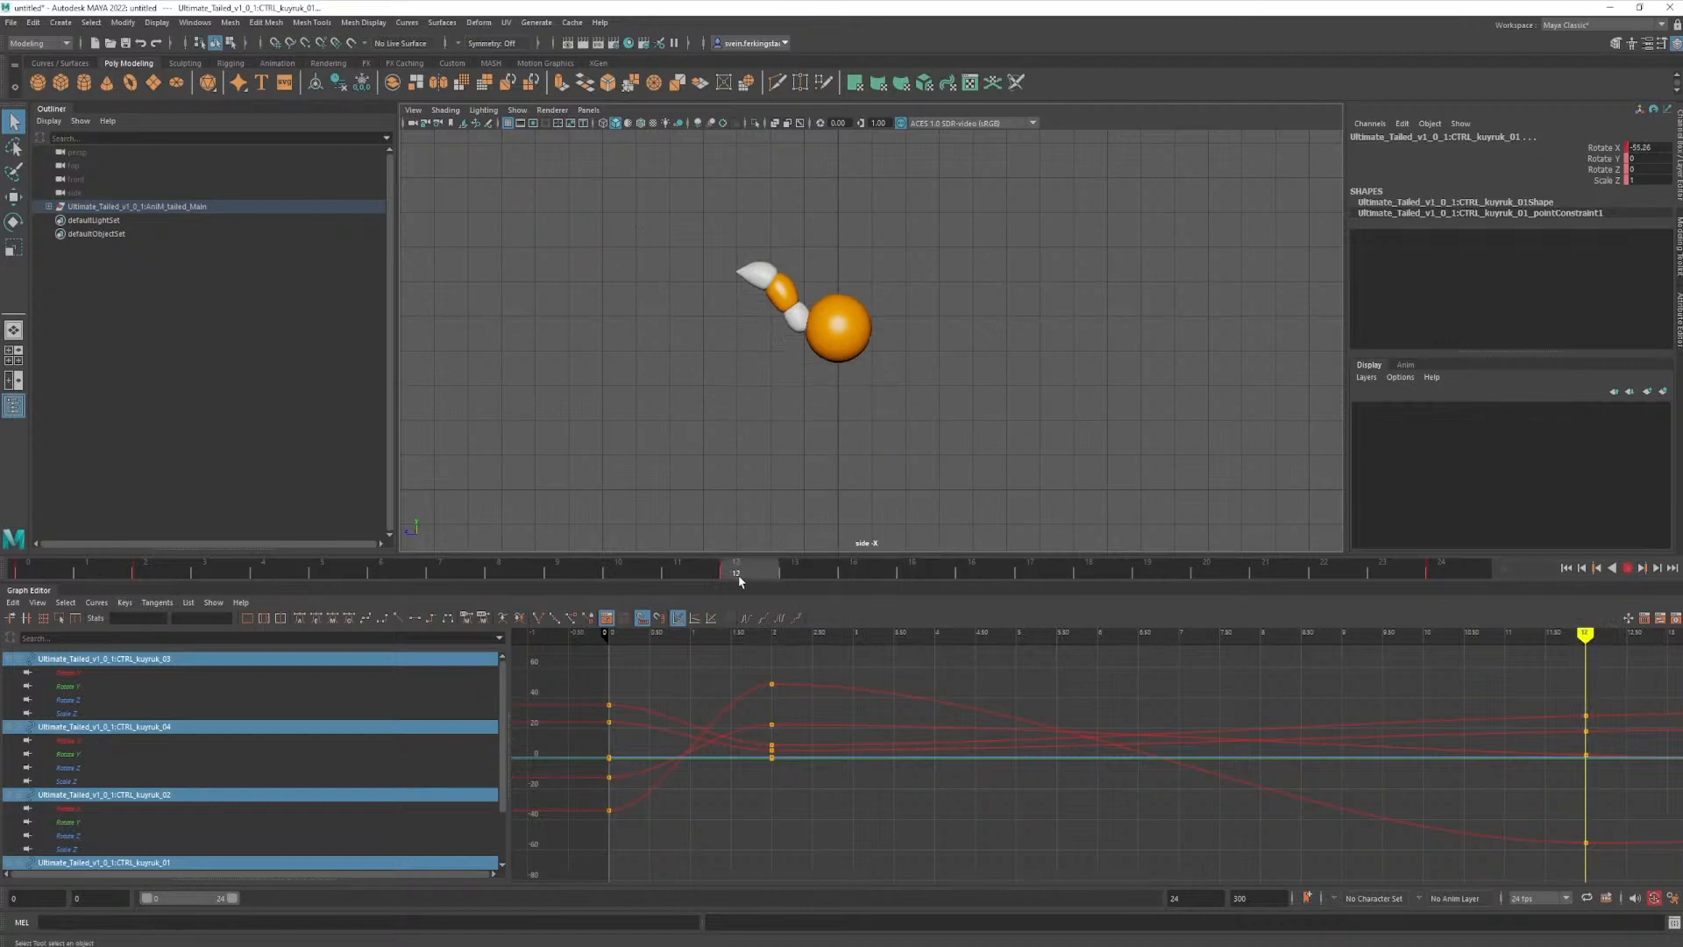
- At frame 16, rotate the second tail control to a Rotate X of about -24, bending the tail upward
{"action": "left_click_drag", "start_coordinate": [746, 575], "coordinate": [960, 574]}
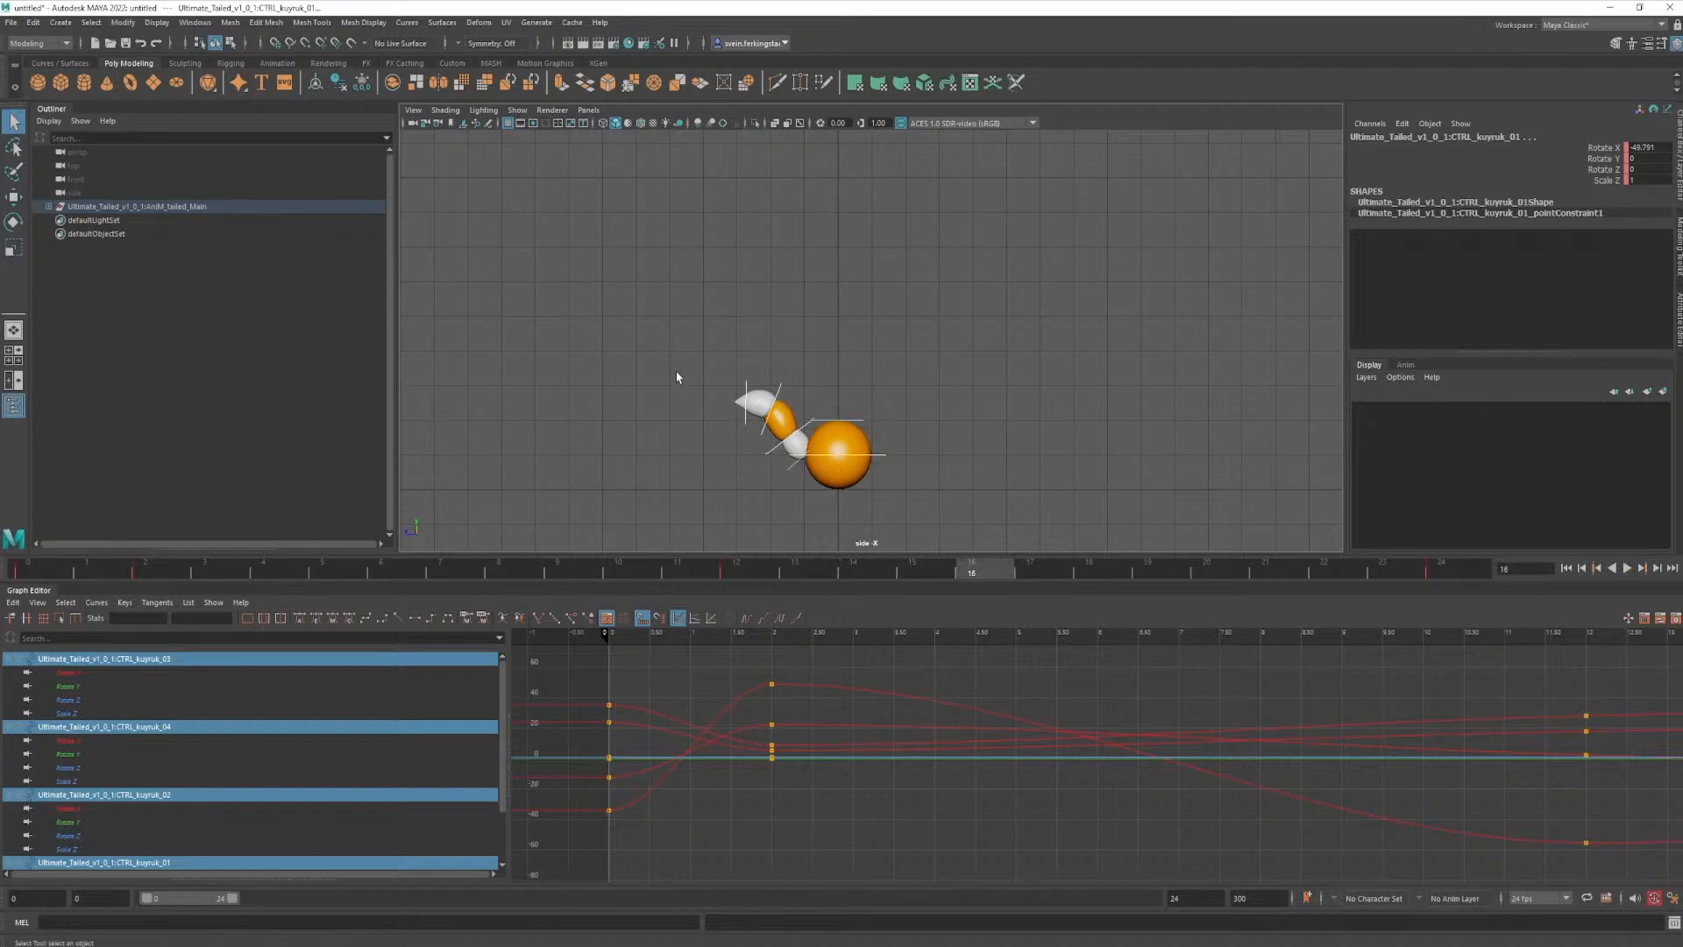
{"action": "left_click", "coordinate": [805, 453]}
{"action": "key", "text": "e"}
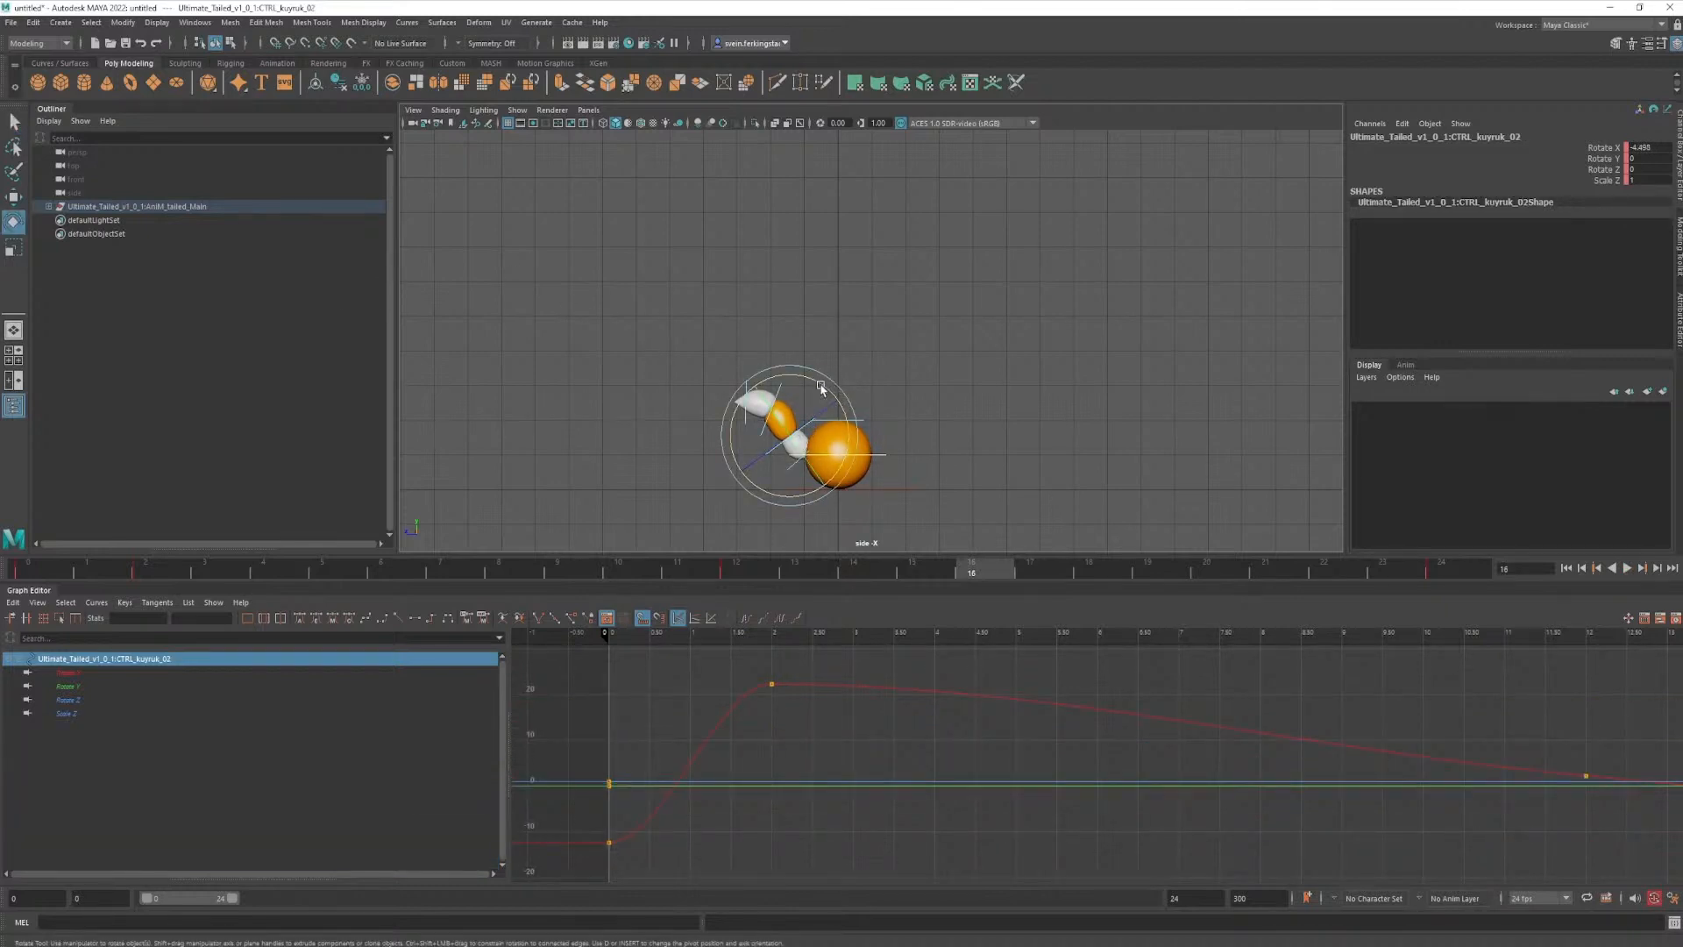
{"action": "left_click_drag", "start_coordinate": [821, 387], "coordinate": [850, 418]}
{"action": "key", "text": "q"}
- Rotate the third and fourth tail controls at frame 16 to curl the tip upward, the fourth to Rotate X about -10
{"action": "left_click", "coordinate": [794, 391]}
{"action": "key", "text": "e"}
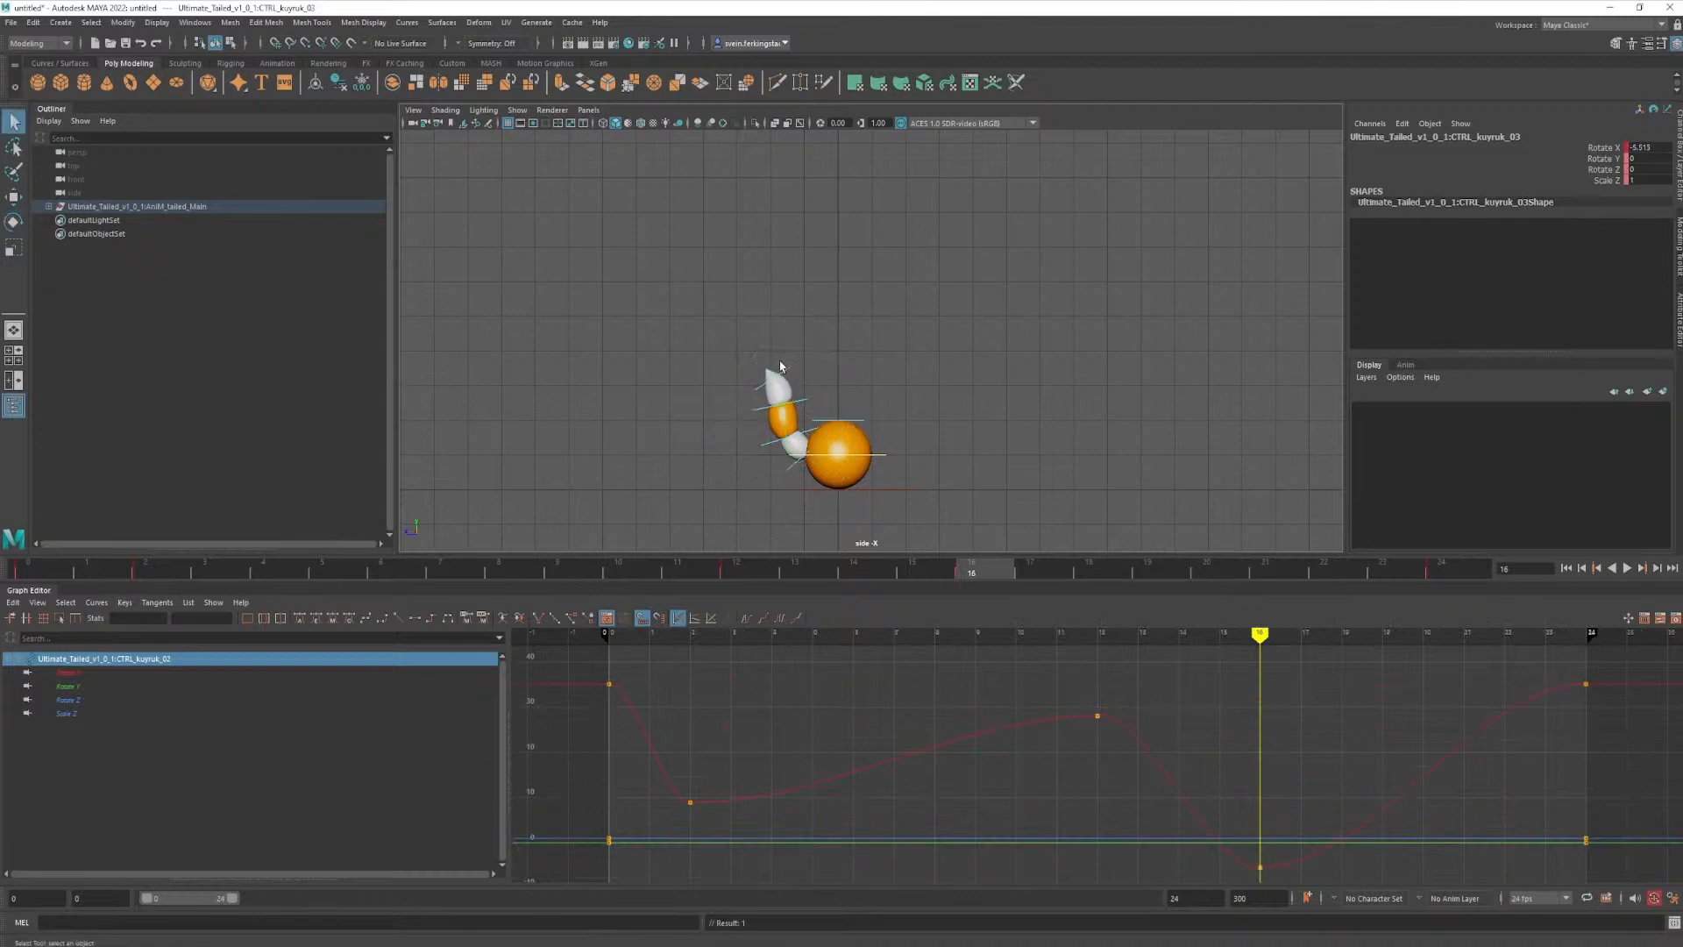
{"action": "left_click", "coordinate": [800, 364]}
{"action": "left_click_drag", "start_coordinate": [813, 340], "coordinate": [836, 381]}
{"action": "key", "text": "q"}
{"action": "left_click", "coordinate": [804, 402]}
{"action": "key", "text": "e"}
{"action": "key", "text": "q"}
- At frame 20, rotate the first tail control down to a Rotate X of about 0.7 and key it
{"action": "left_click_drag", "start_coordinate": [984, 578], "coordinate": [1197, 583]}
{"action": "left_click", "coordinate": [801, 469]}
{"action": "key", "text": "e"}
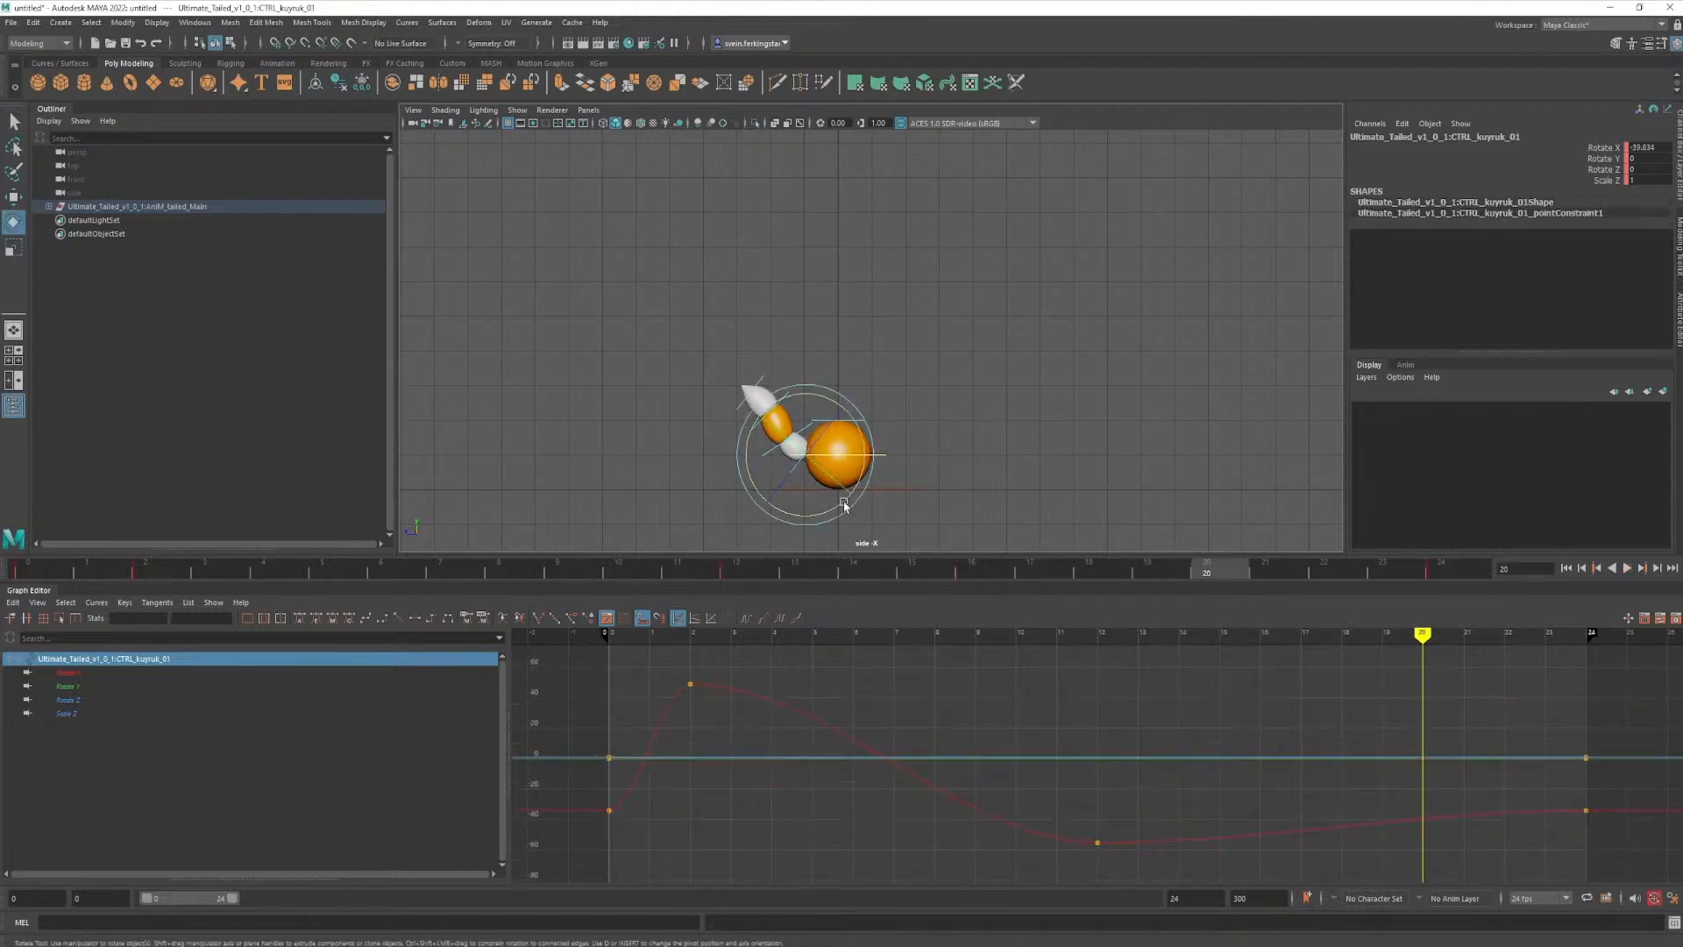
{"action": "left_click_drag", "start_coordinate": [829, 517], "coordinate": [877, 456]}
{"action": "key", "text": "s"}
{"action": "key", "text": "q"}
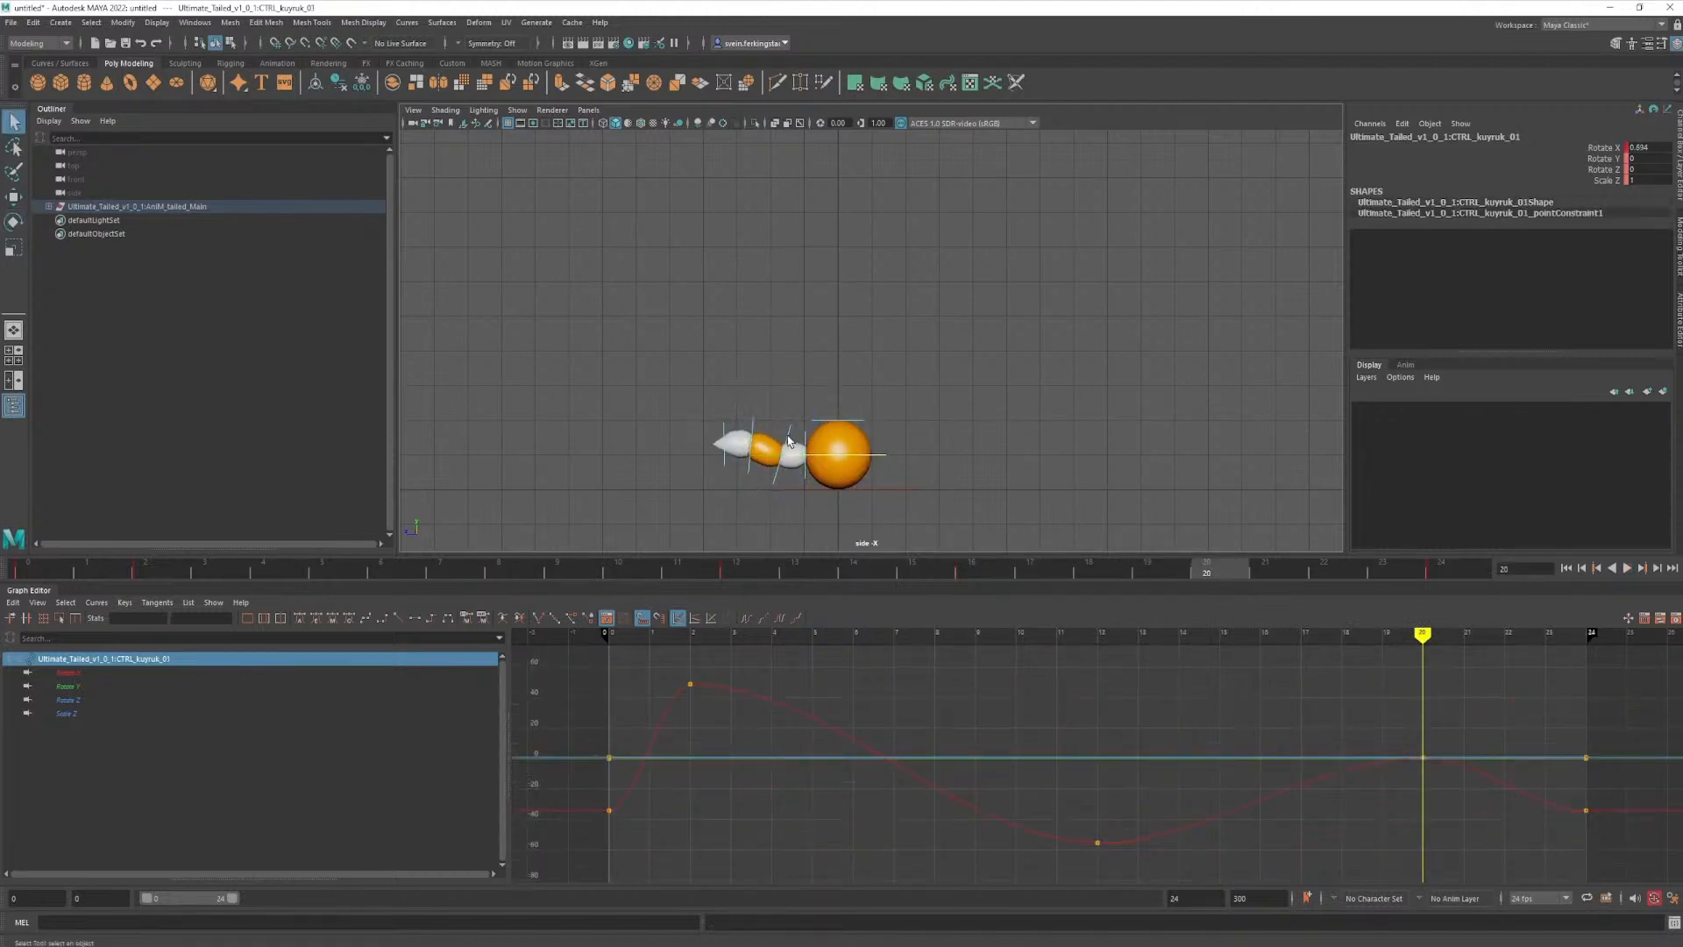
- Rotate and key the second tail control at Rotate X about -20 and the third at about -18.5 on frame 20
{"action": "left_click", "coordinate": [789, 442]}
{"action": "key", "text": "e"}
{"action": "mouse_move", "coordinate": [823, 509]}
{"action": "left_mouse_down"}
{"action": "mouse_move", "coordinate": [774, 522]}
{"action": "mouse_move", "coordinate": [817, 498]}
{"action": "left_mouse_up"}
{"action": "key", "text": "s"}
{"action": "key", "text": "q"}
{"action": "left_click", "coordinate": [751, 438]}
{"action": "key", "text": "e"}
{"action": "key", "text": "s"}
{"action": "key", "text": "q"}
{"action": "left_click", "coordinate": [788, 441]}
{"action": "key", "text": "e"}
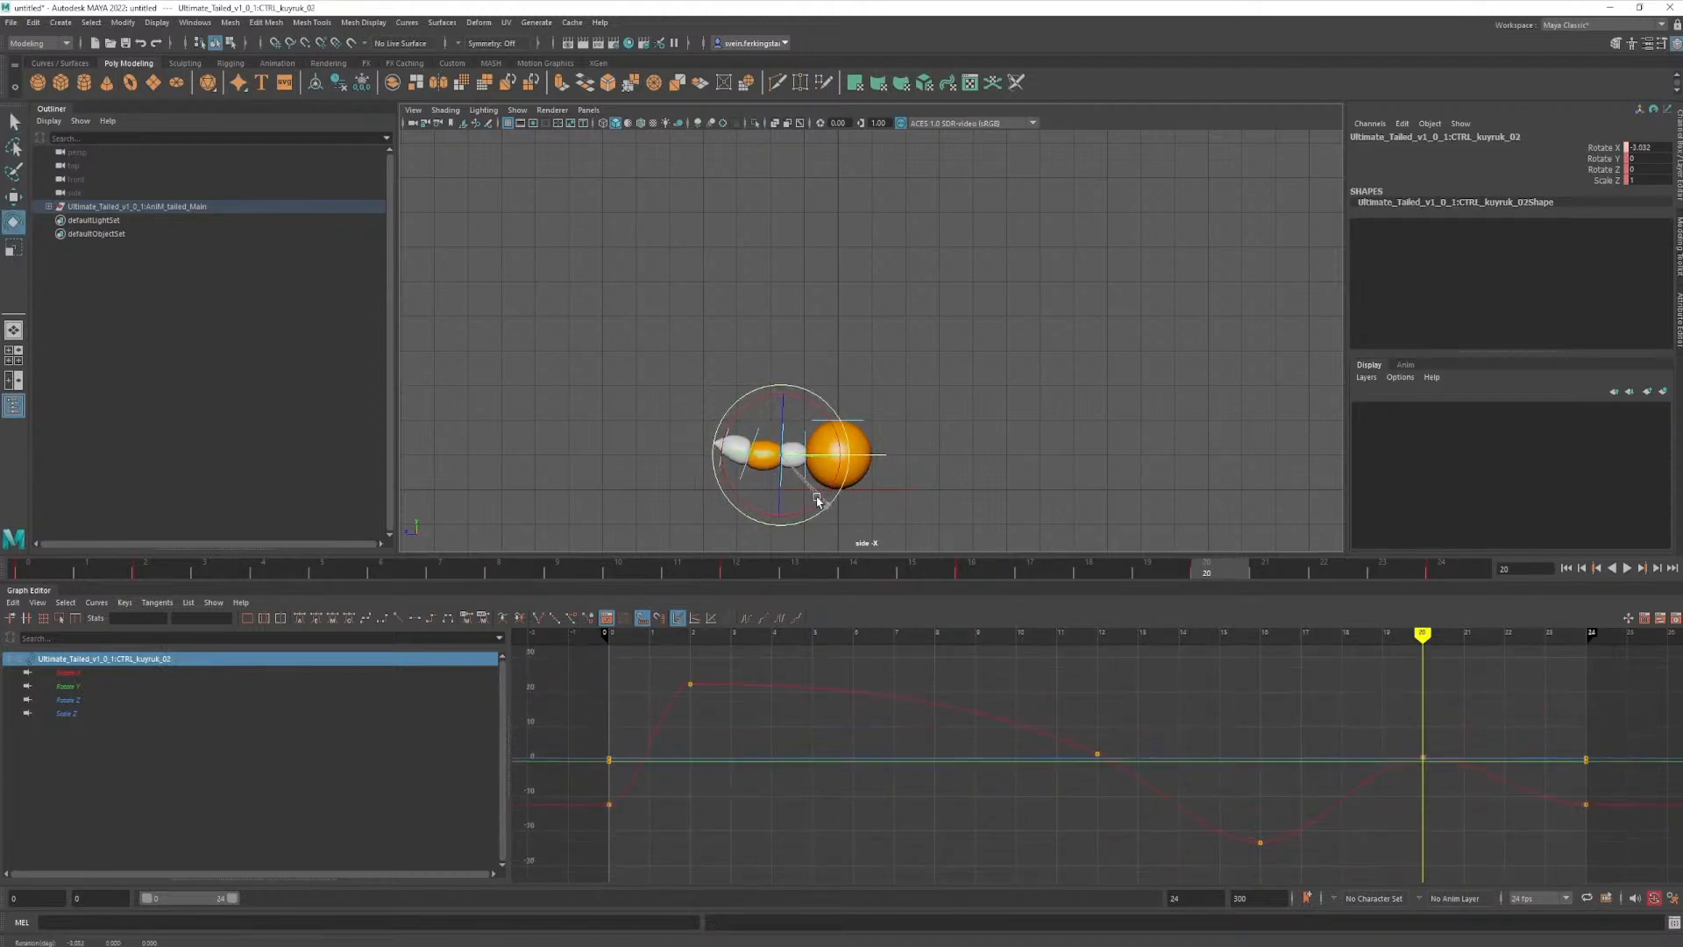
- Rotate the fourth tail control to Rotate X about -12.7 at frame 20 and review the motion back to frame 12
{"action": "left_click", "coordinate": [757, 422]}
{"action": "key", "text": "e"}
{"action": "left_click_drag", "start_coordinate": [788, 483], "coordinate": [749, 497]}
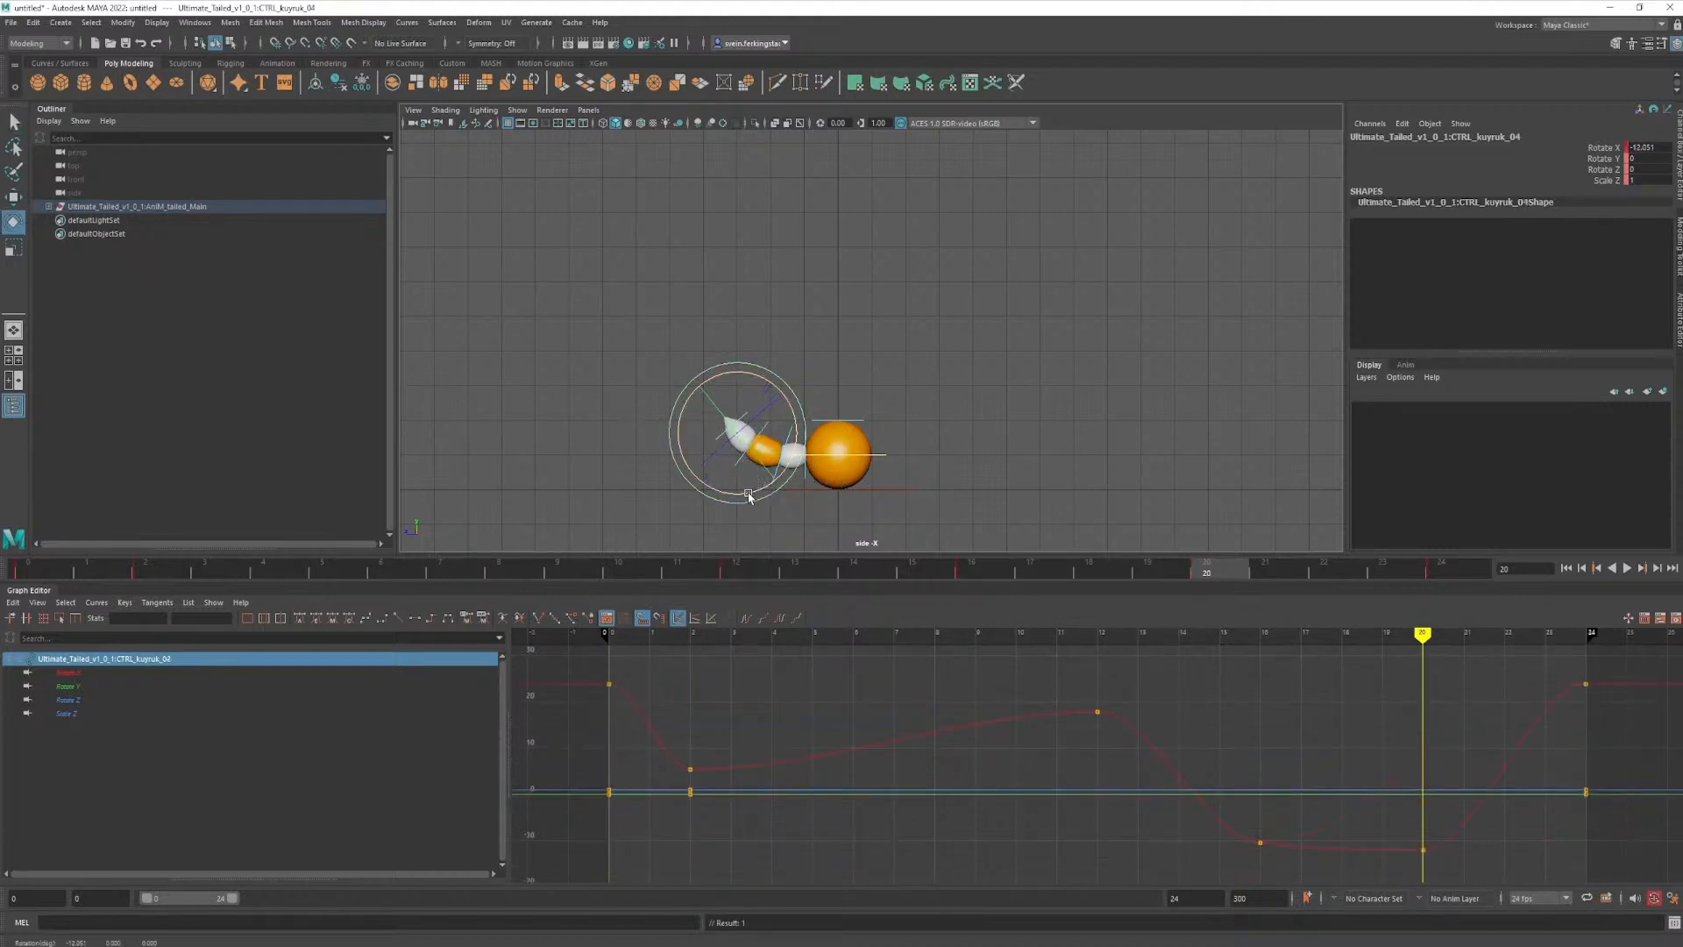
{"action": "left_click_drag", "start_coordinate": [1225, 573], "coordinate": [776, 641]}
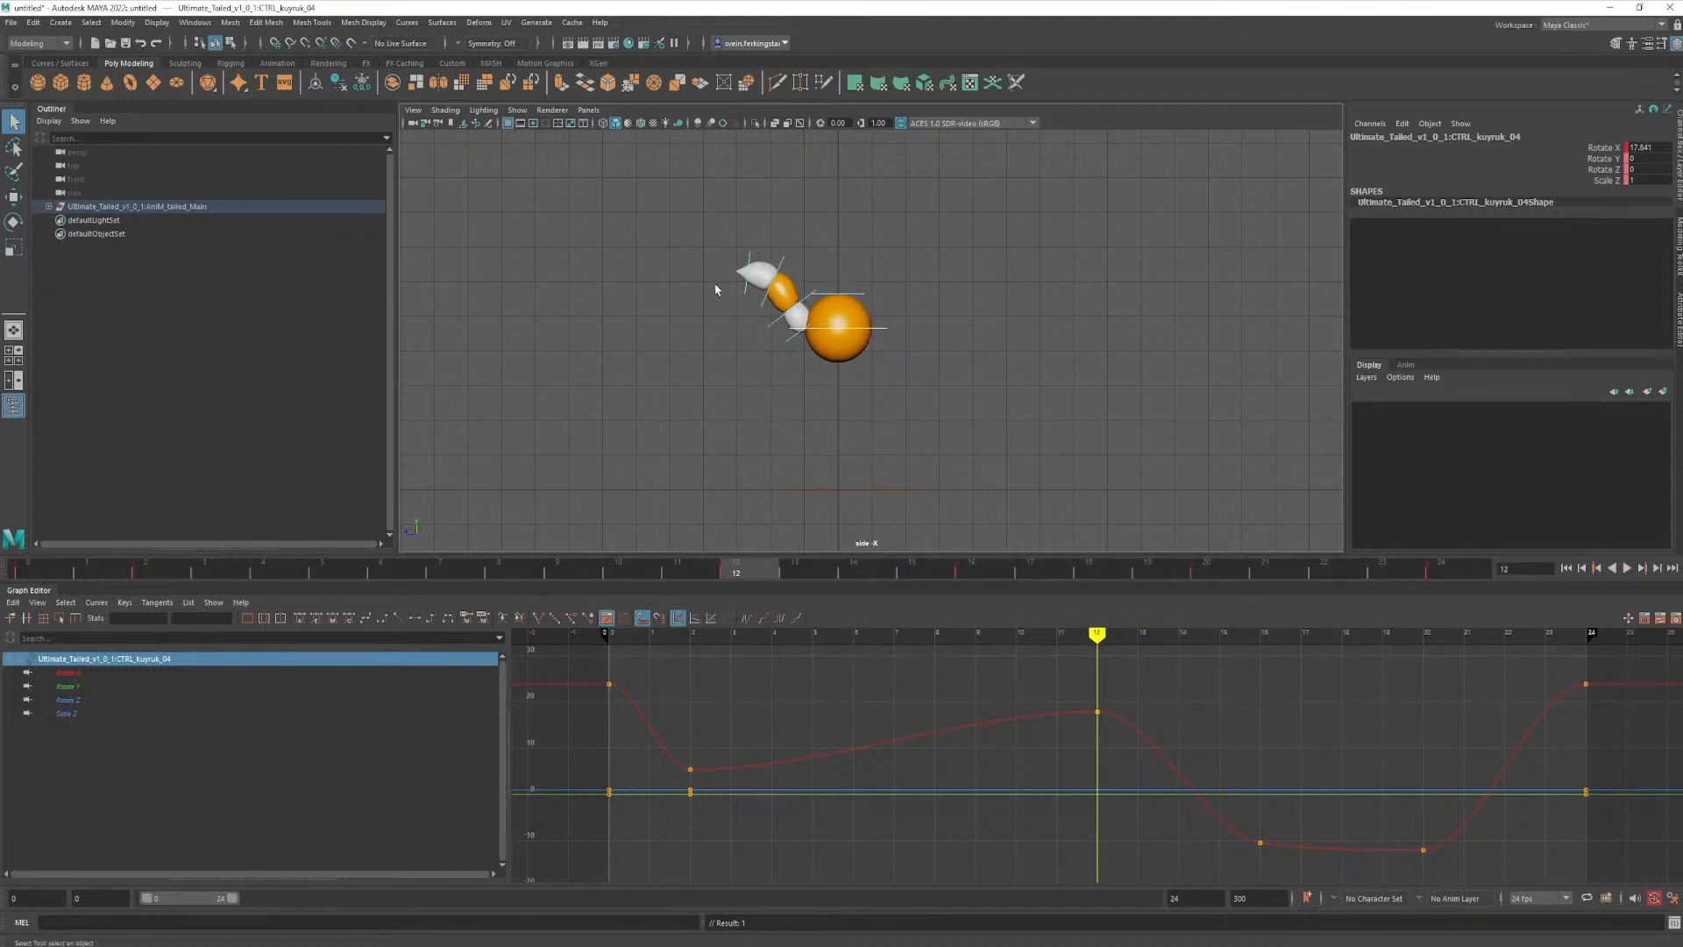
- At frame 16, rotate the third tail control to Rotate X about -28 and bend the second control further upward
{"action": "mouse_move", "coordinate": [737, 569]}
{"action": "left_mouse_down"}
{"action": "mouse_move", "coordinate": [971, 571]}
{"action": "mouse_move", "coordinate": [995, 596]}
{"action": "left_mouse_up"}
{"action": "left_click", "coordinate": [790, 428]}
{"action": "key", "text": "e"}
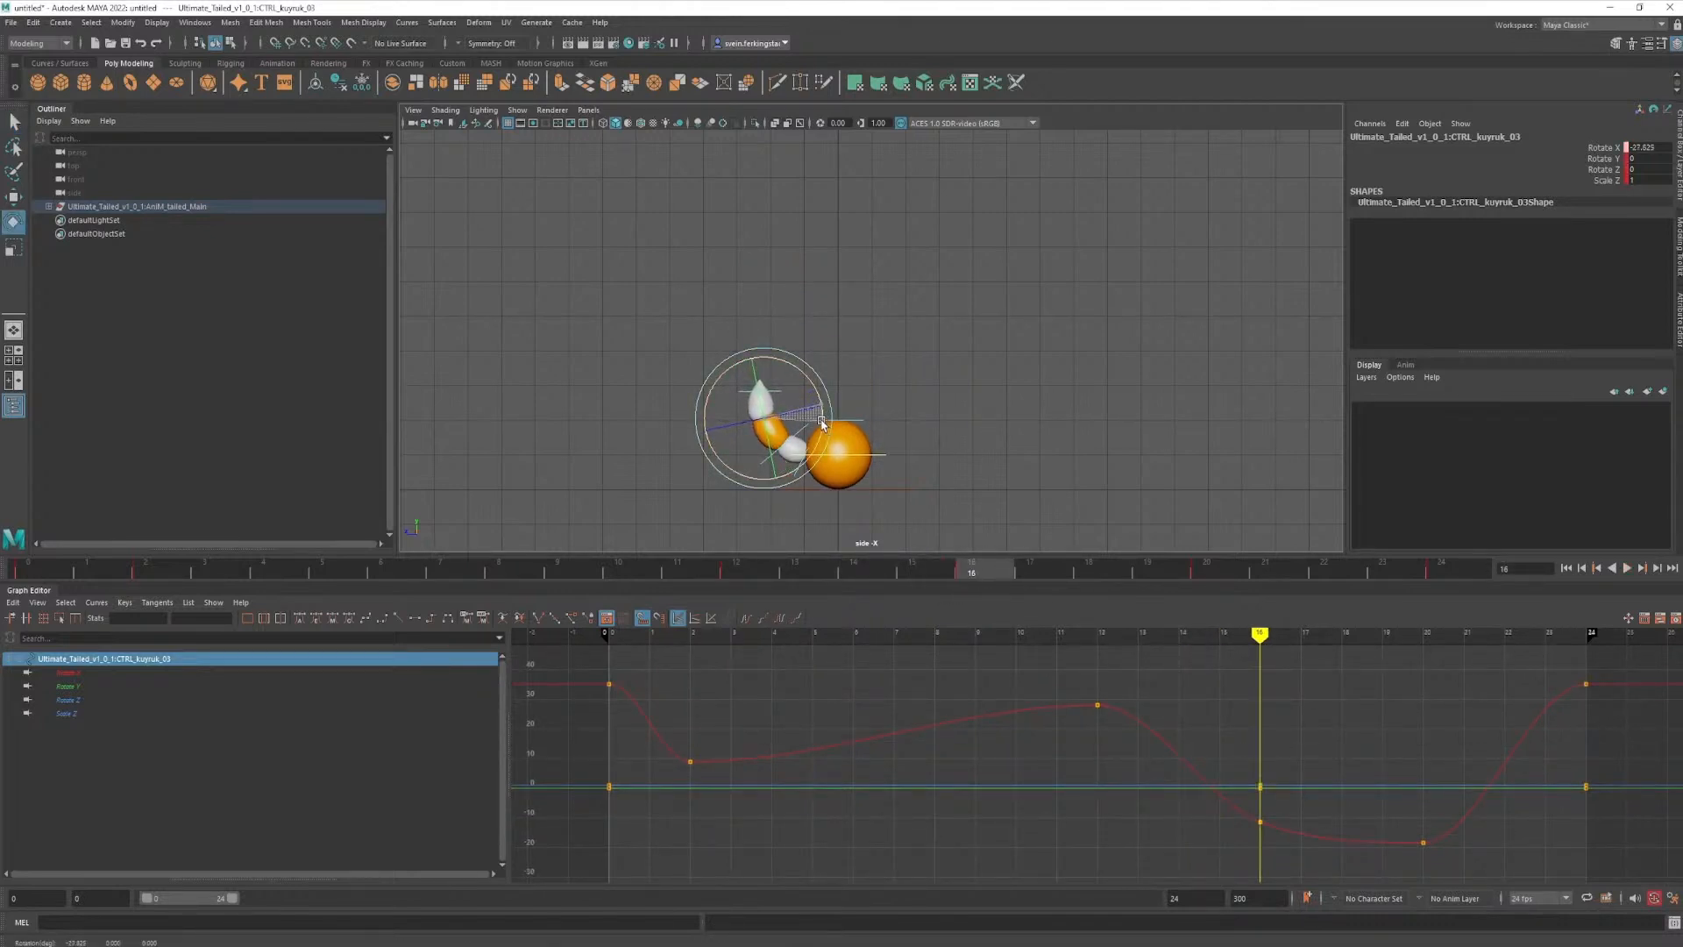
{"action": "mouse_move", "coordinate": [822, 423]}
{"action": "left_mouse_down"}
{"action": "mouse_move", "coordinate": [796, 441]}
{"action": "mouse_move", "coordinate": [841, 427]}
{"action": "left_mouse_up"}
{"action": "left_click", "coordinate": [802, 432]}
{"action": "key", "text": "q"}
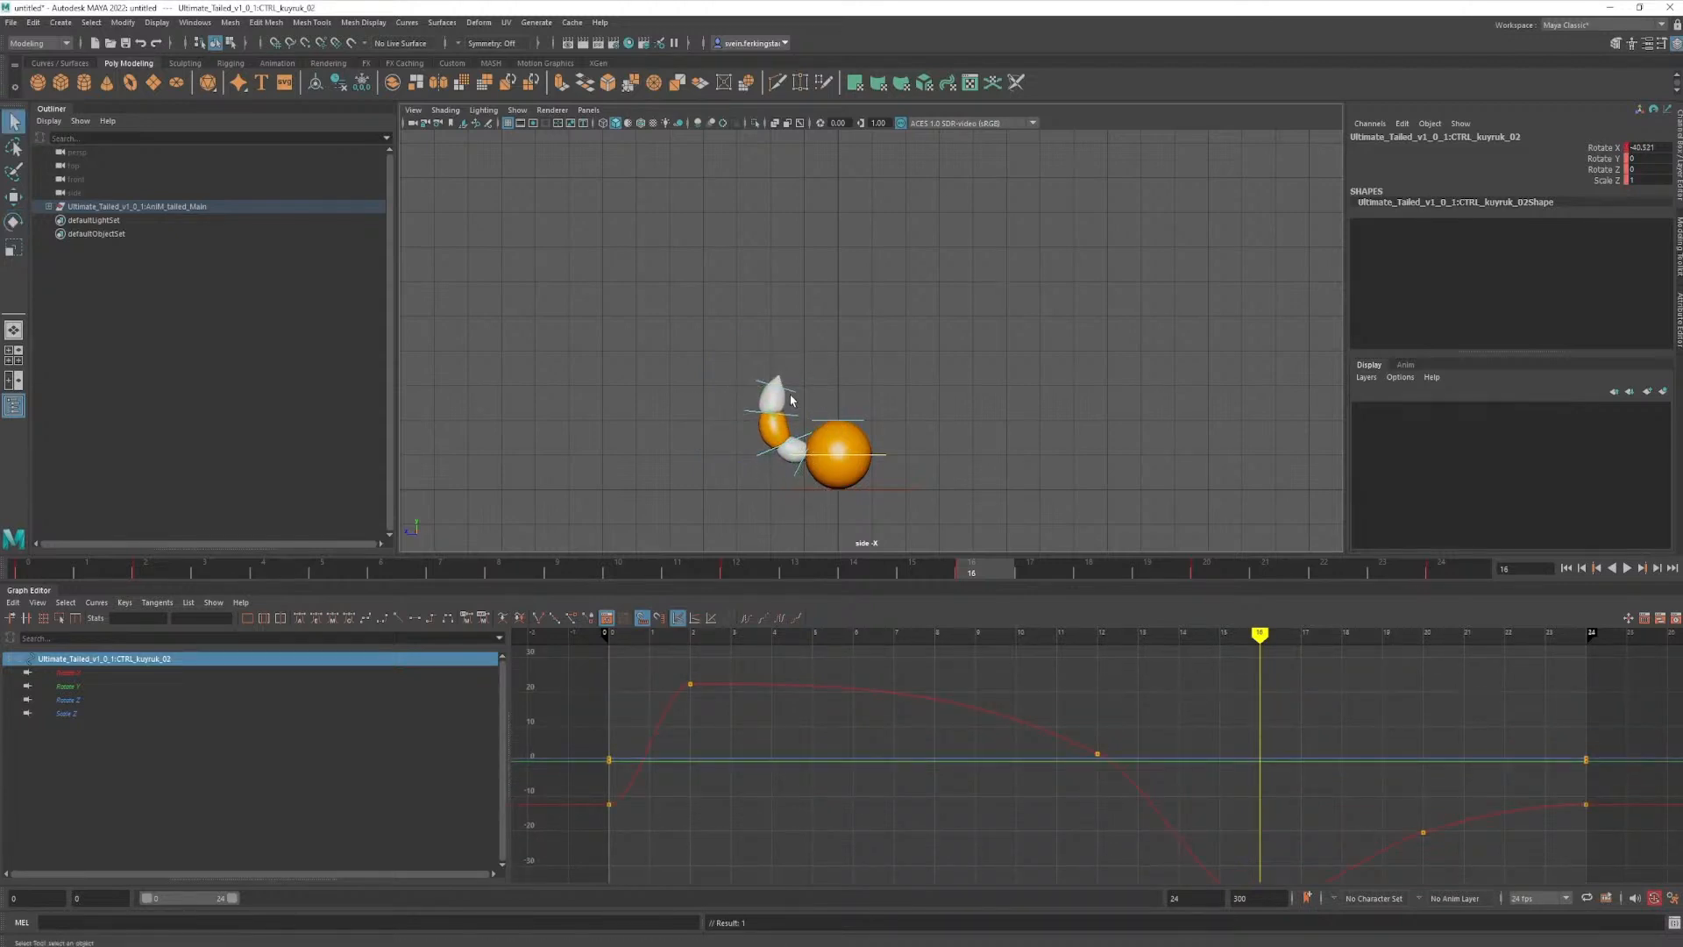
- At frame 20, lower the first tail control to a Rotate X of about 27
{"action": "mouse_move", "coordinate": [969, 572]}
{"action": "left_mouse_down"}
{"action": "mouse_move", "coordinate": [754, 577]}
{"action": "mouse_move", "coordinate": [877, 579]}
{"action": "mouse_move", "coordinate": [946, 614]}
{"action": "mouse_move", "coordinate": [775, 593]}
{"action": "mouse_move", "coordinate": [970, 574]}
{"action": "left_mouse_up"}
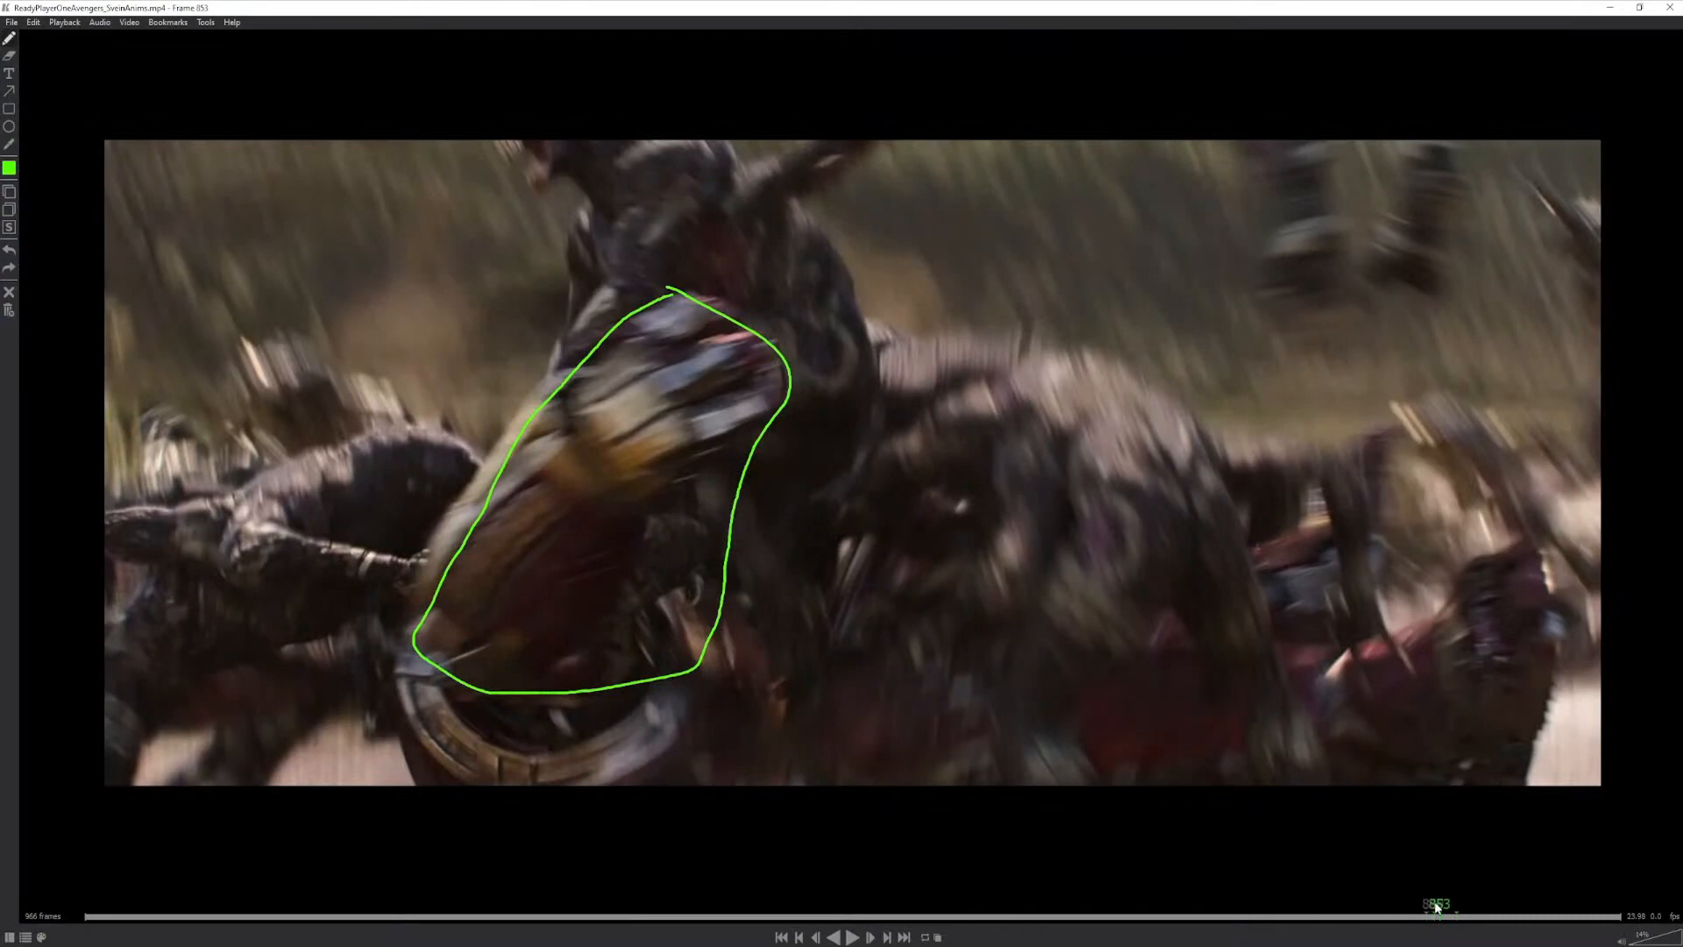
{"action": "mouse_move", "coordinate": [1437, 912]}
{"action": "left_mouse_down"}
{"action": "mouse_move", "coordinate": [1453, 921]}
{"action": "mouse_move", "coordinate": [1426, 923]}
{"action": "left_mouse_up"}
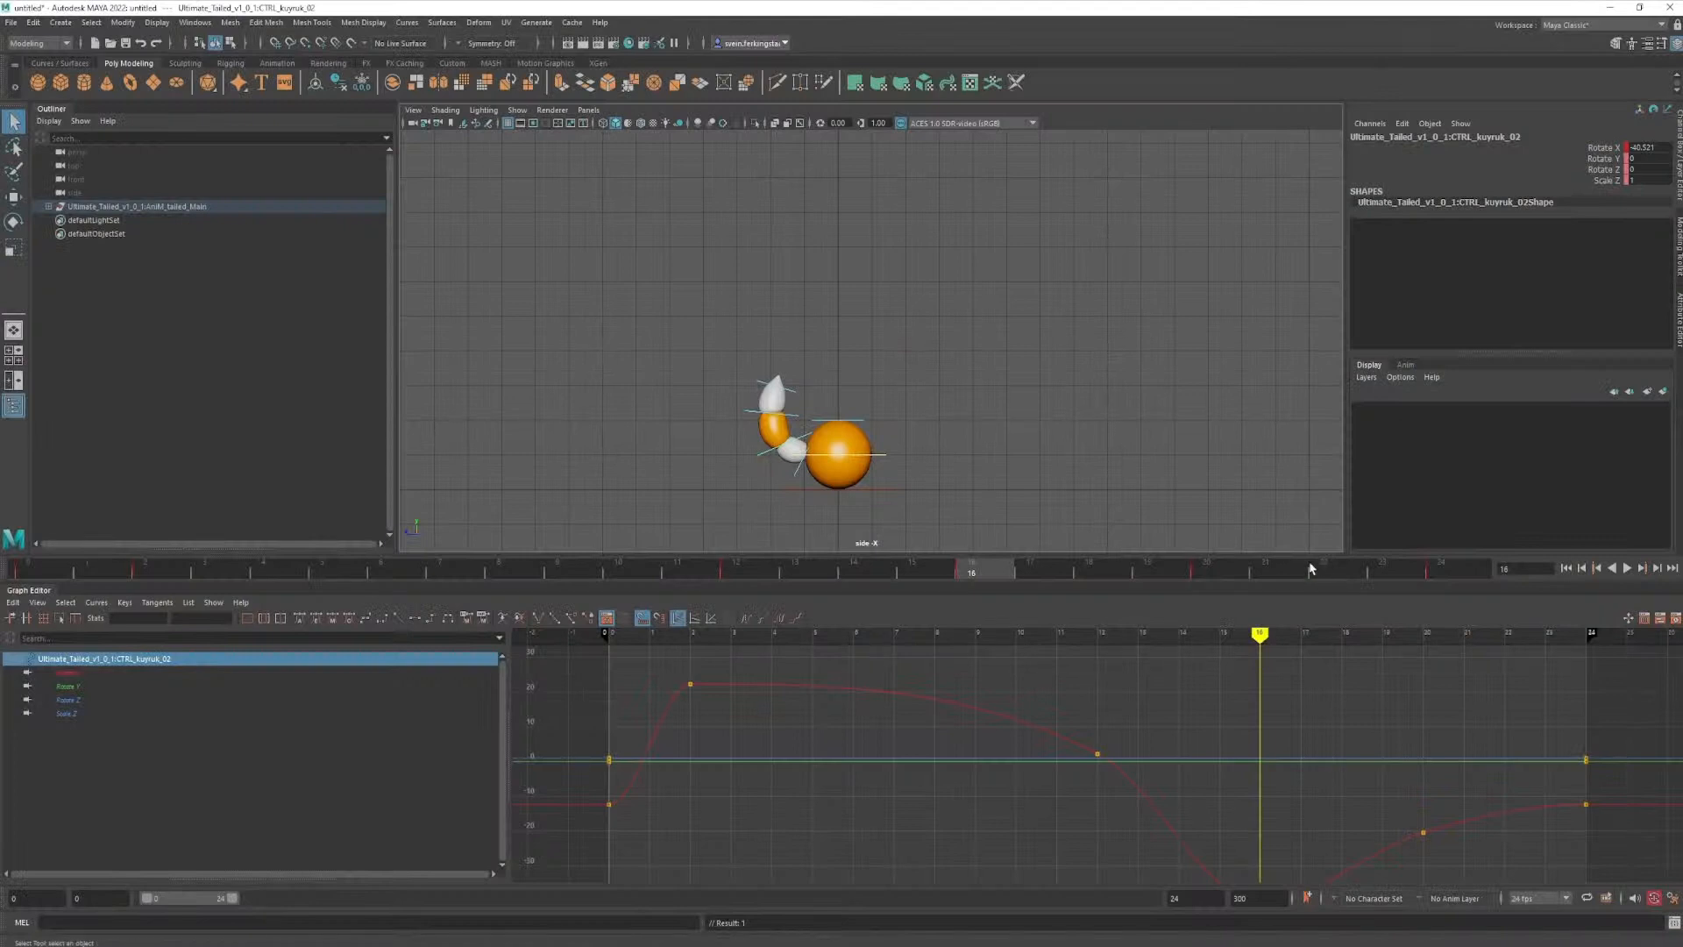
{"action": "left_click_drag", "start_coordinate": [1028, 572], "coordinate": [1195, 625]}
{"action": "left_click", "coordinate": [786, 458]}
{"action": "key", "text": "e"}
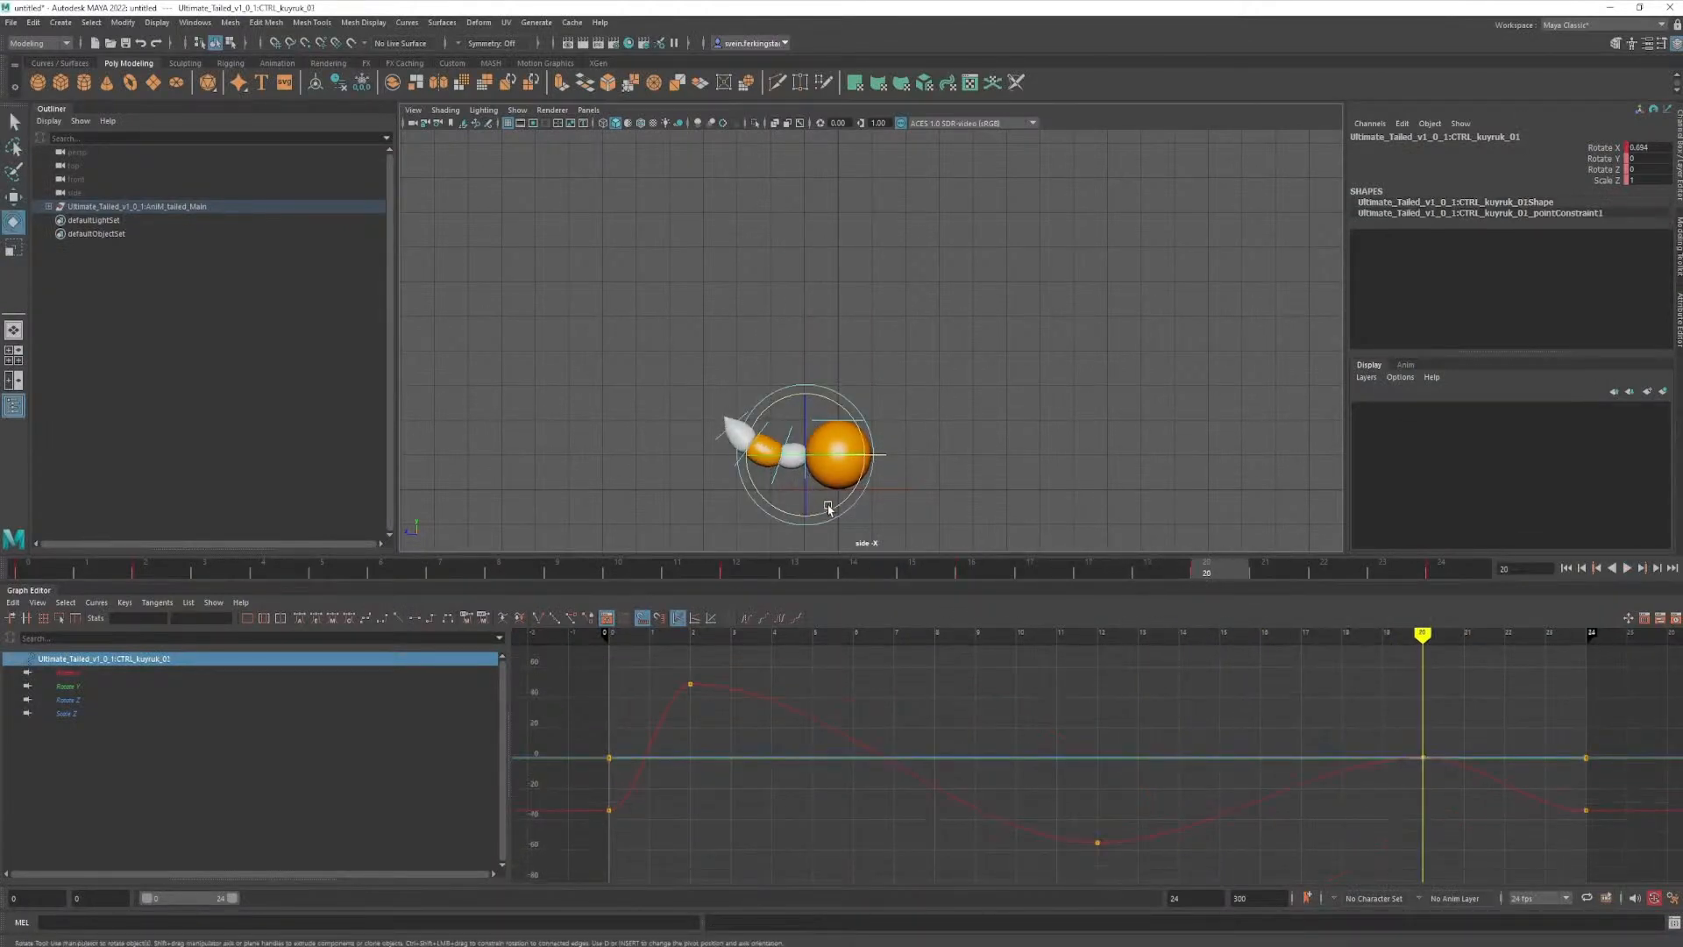
{"action": "left_click_drag", "start_coordinate": [831, 513], "coordinate": [859, 501]}
{"action": "key", "text": "q"}
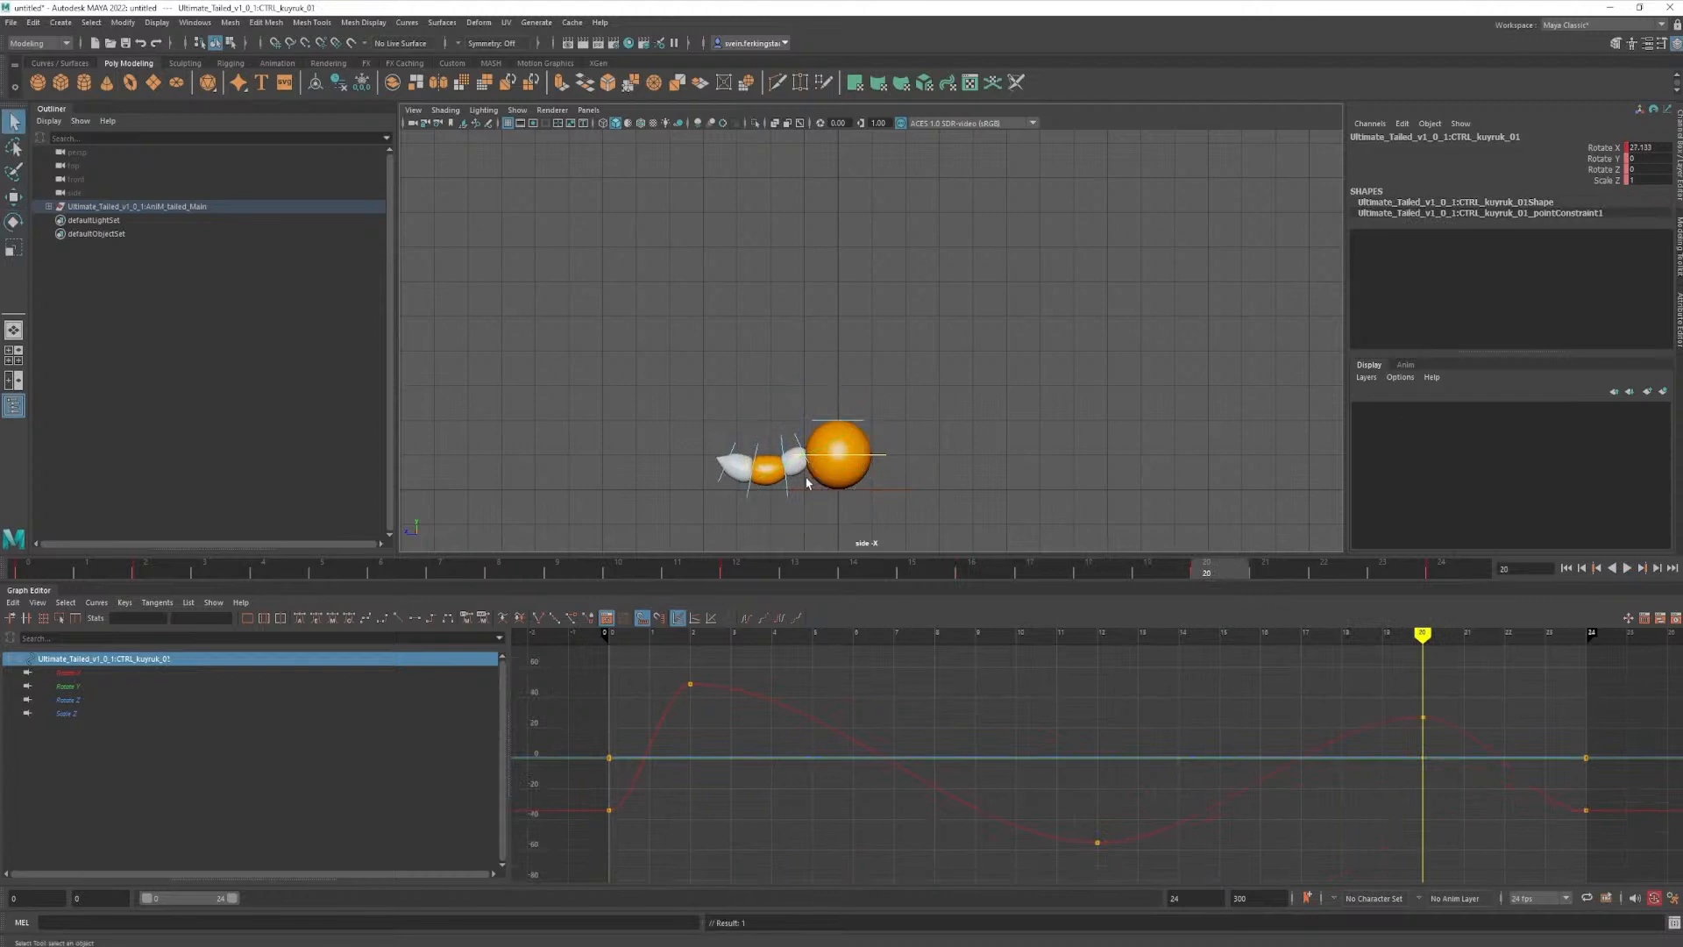
- Set the second tail control to Rotate X about -11 at frame 20 and rotate the third control further upward
{"action": "left_click", "coordinate": [786, 488]}
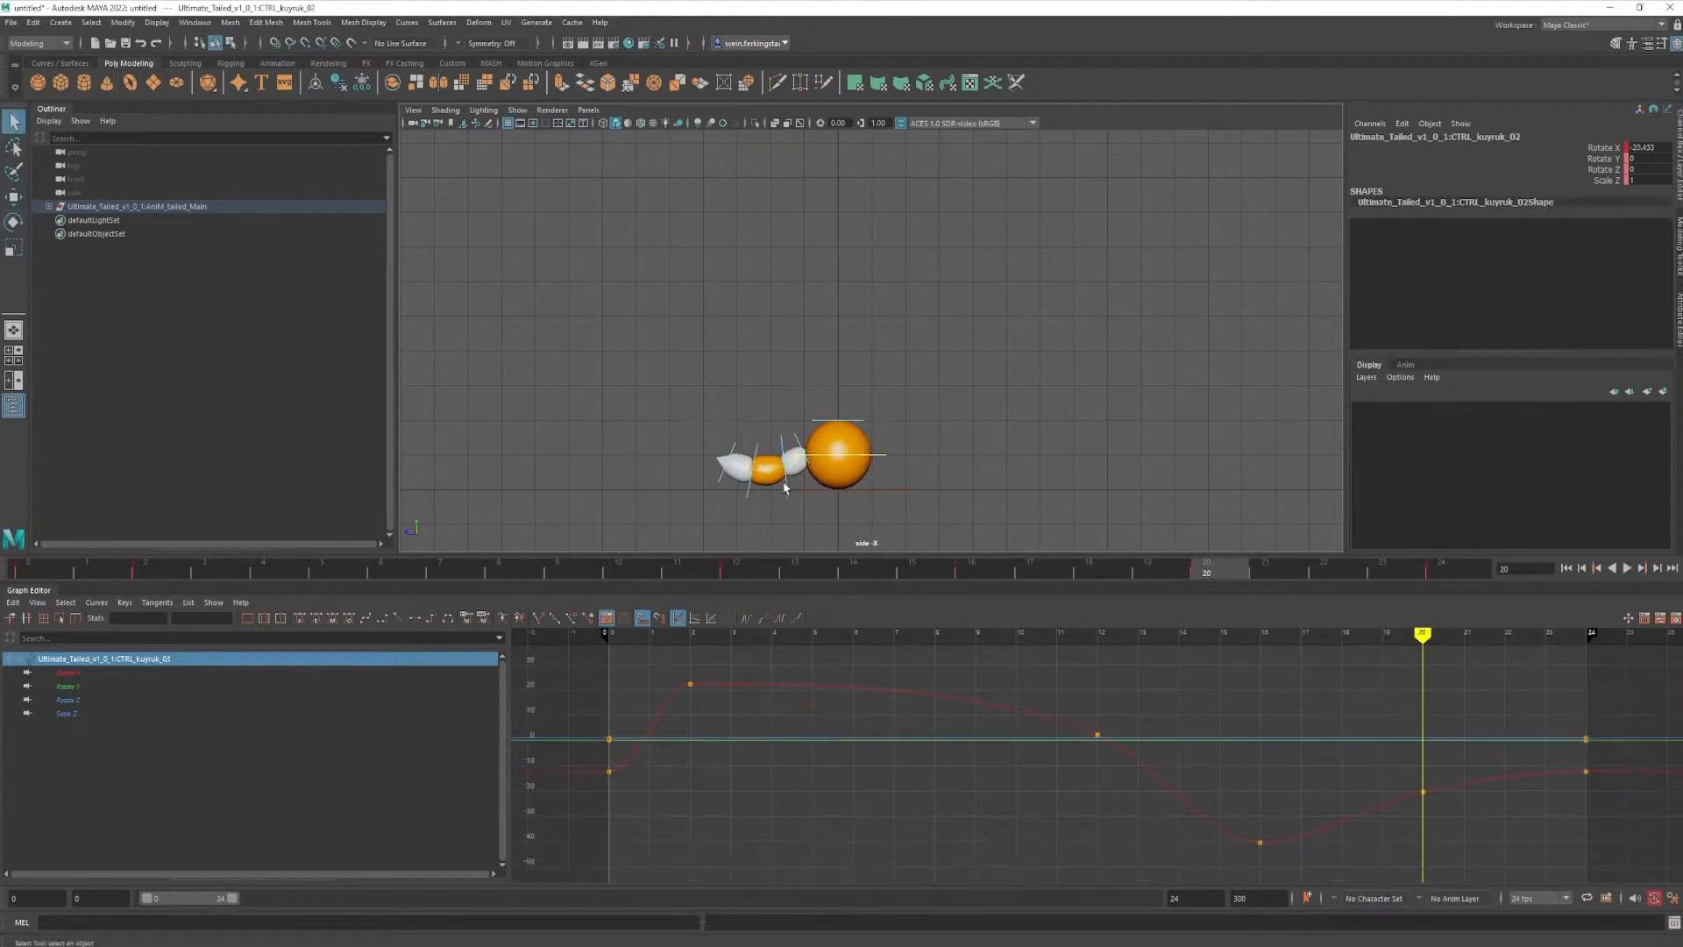
{"action": "key", "text": "e"}
{"action": "key", "text": "q"}
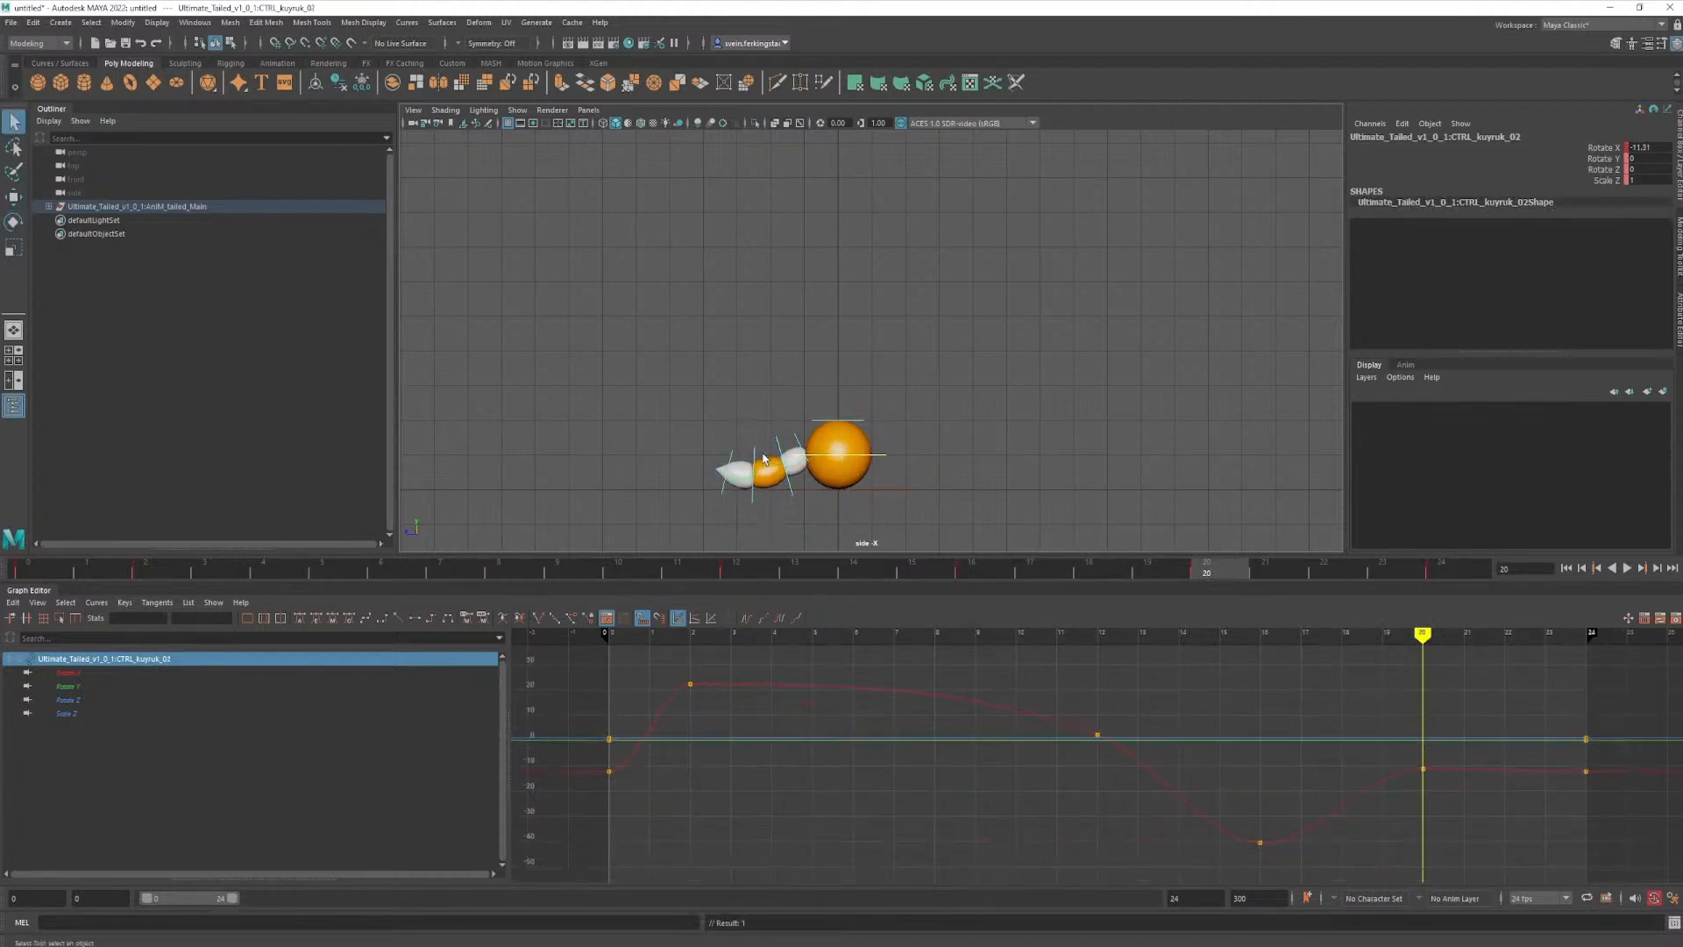
{"action": "left_click", "coordinate": [757, 455]}
{"action": "key", "text": "e"}
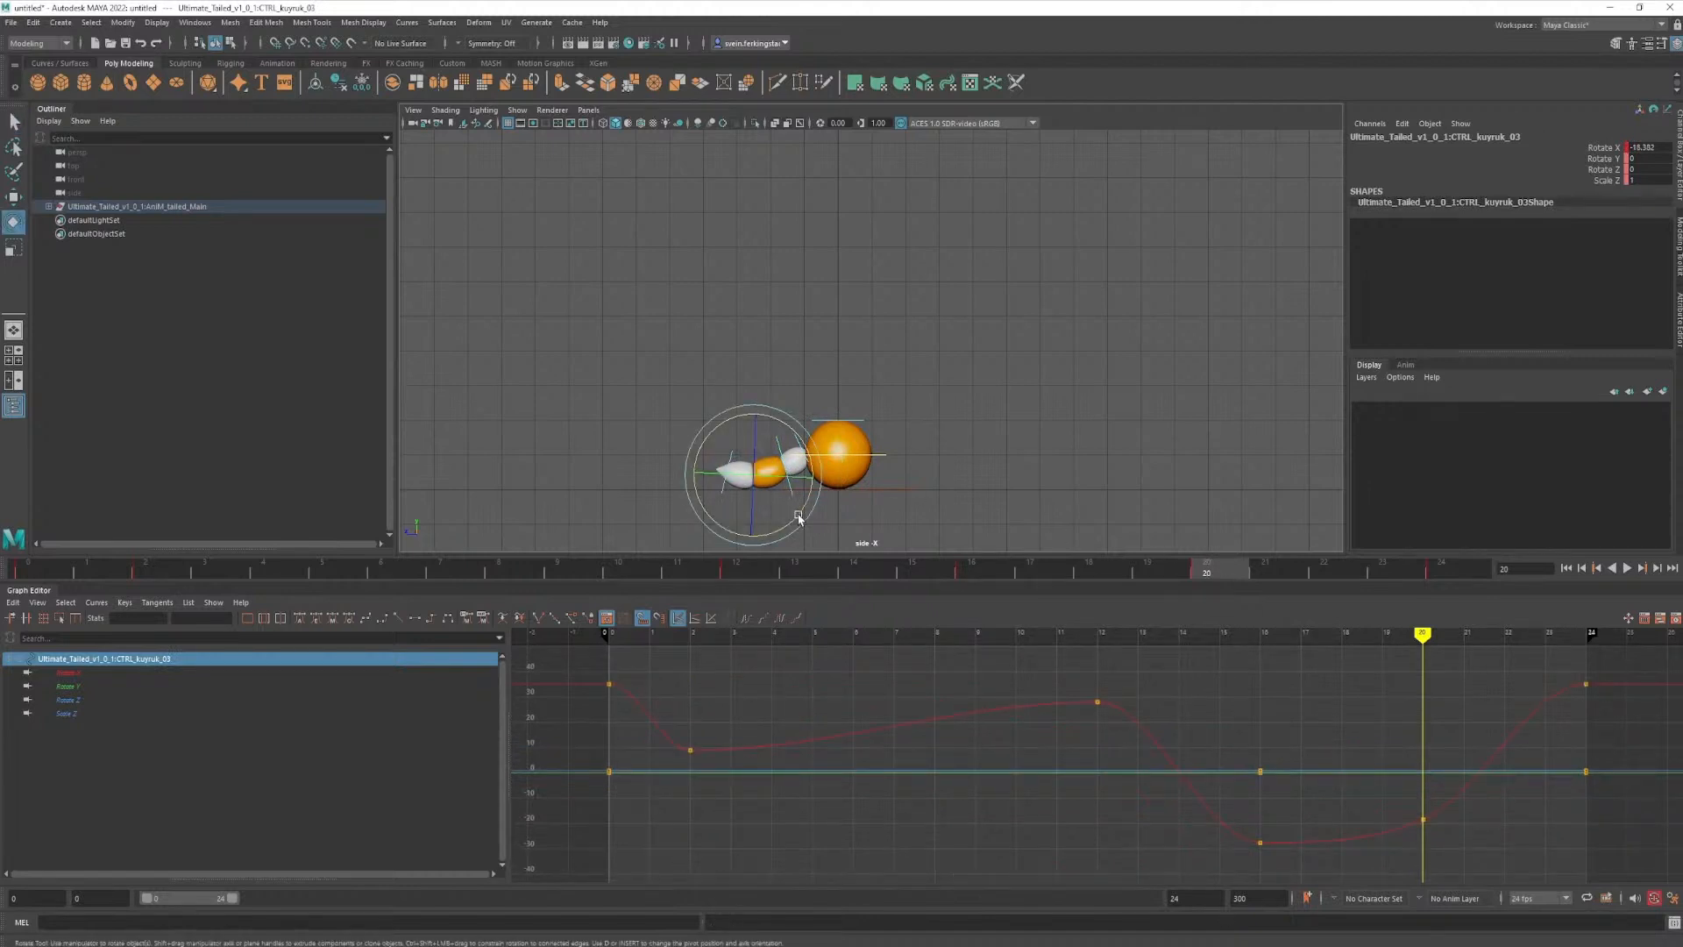
{"action": "key", "text": "q"}
- Curl the fourth tail control further upward at frame 20, to a Rotate X of about -21
{"action": "left_click", "coordinate": [741, 457]}
{"action": "key", "text": "e"}
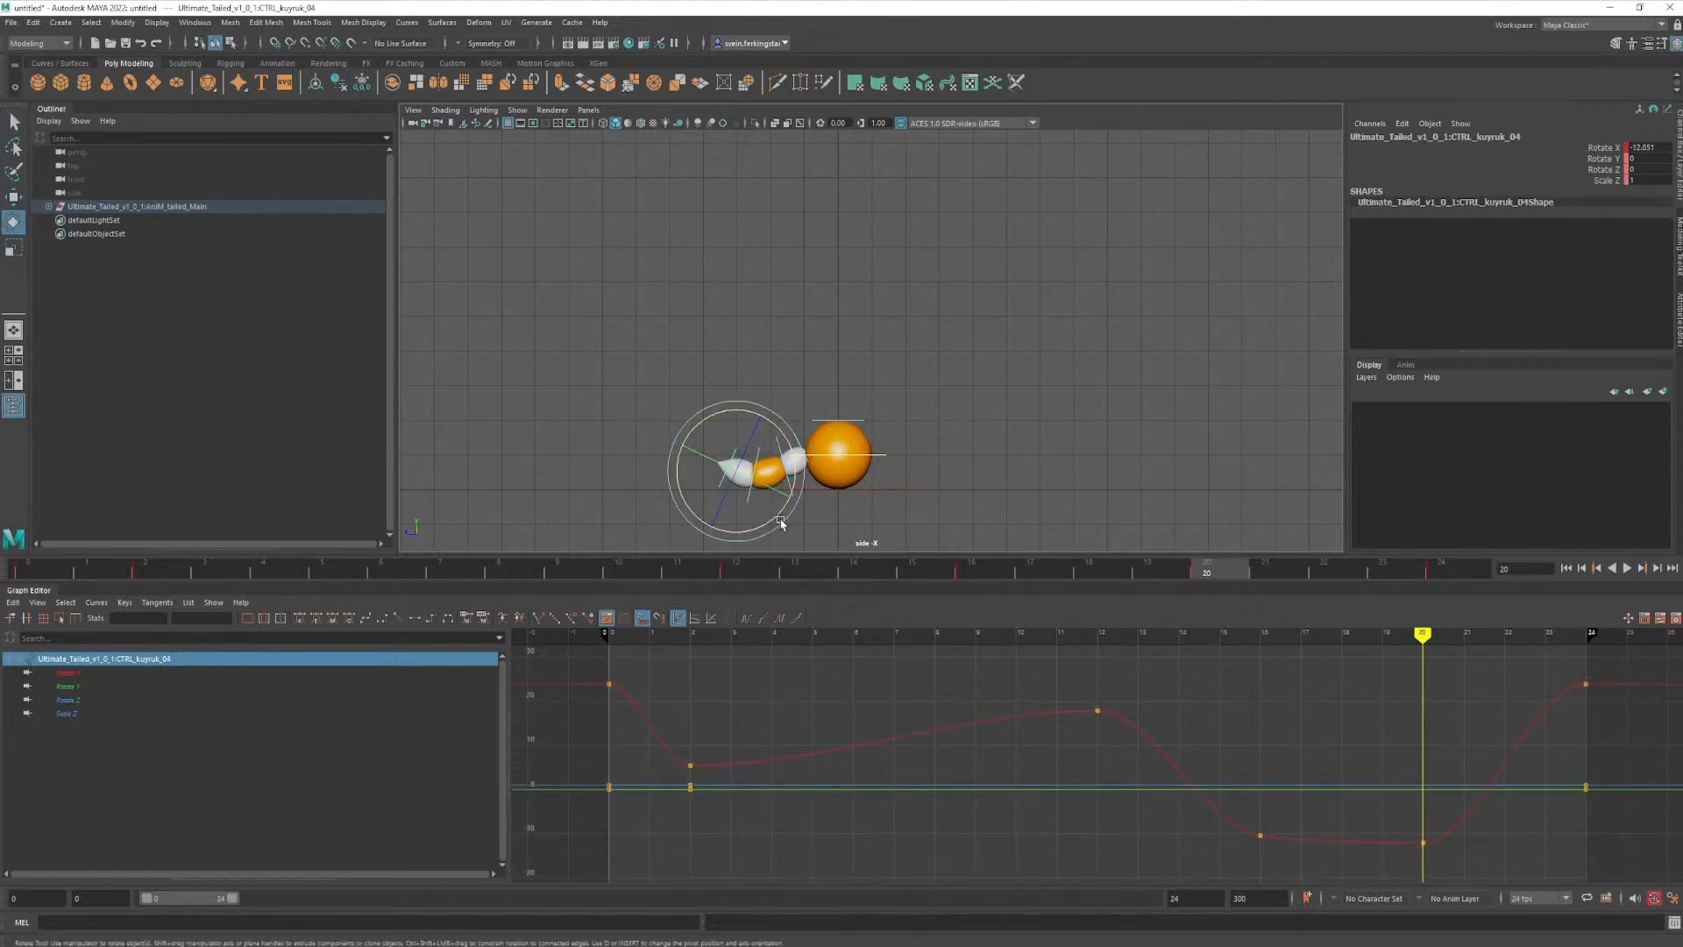
{"action": "left_click_drag", "start_coordinate": [775, 516], "coordinate": [766, 519]}
{"action": "key", "text": "q"}
- Play back the jump repeatedly to review the tail's landing motion between frames 14 and 20
{"action": "key", "text": "alt+v"}
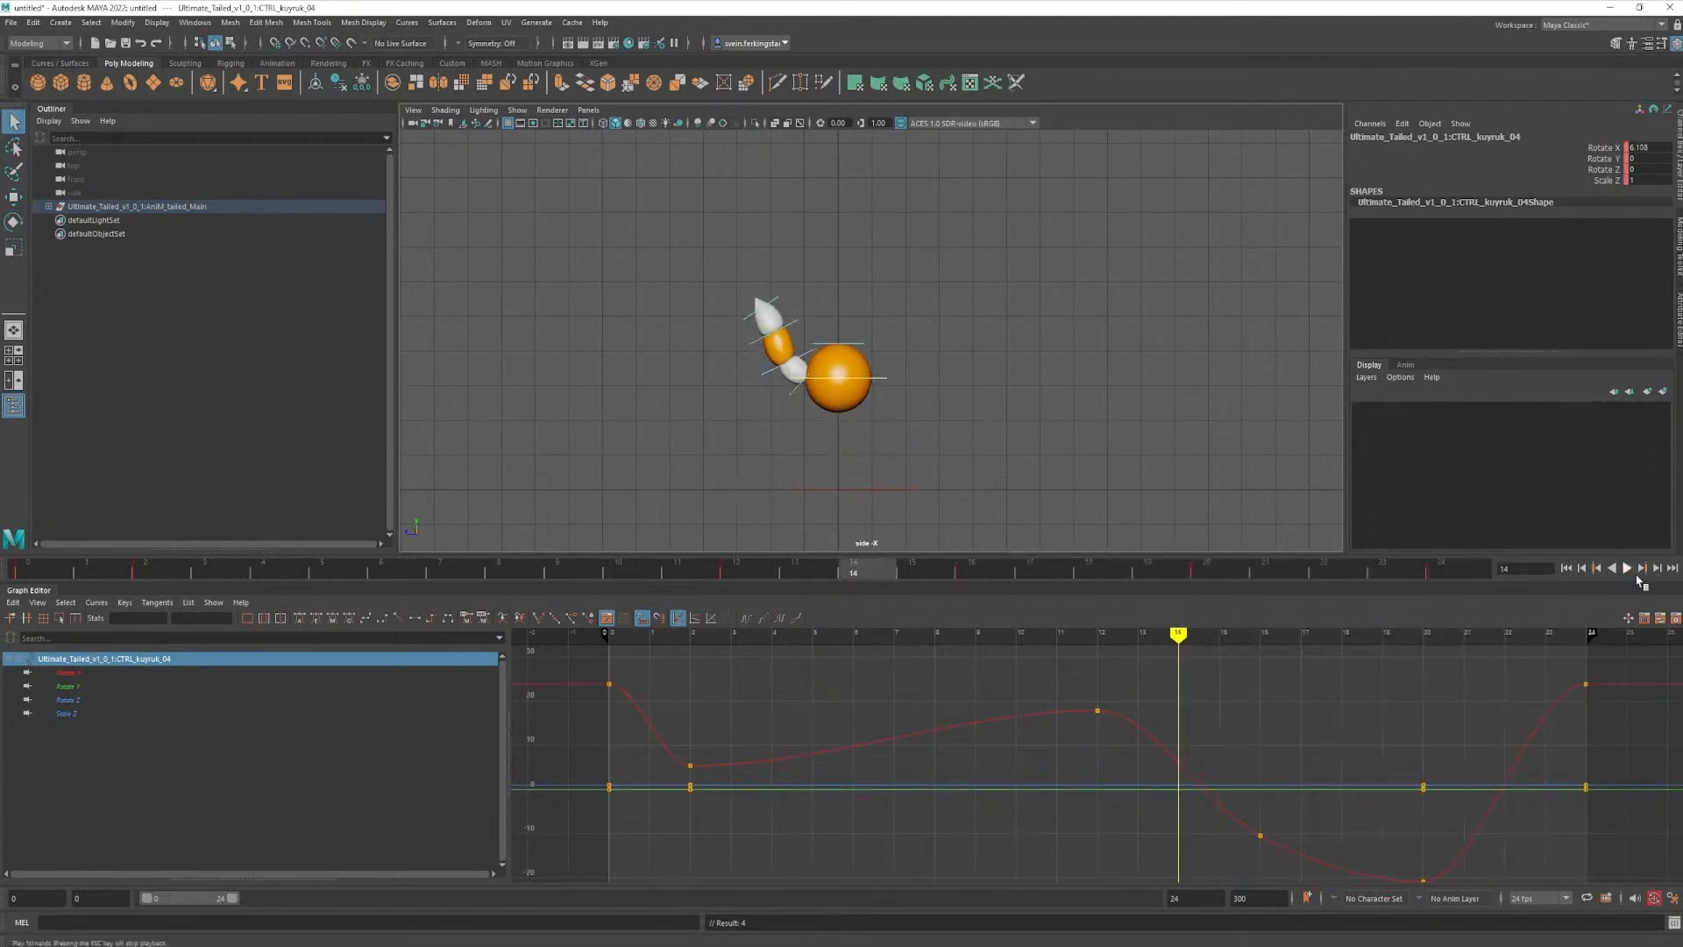
{"action": "left_click", "coordinate": [1627, 568]}
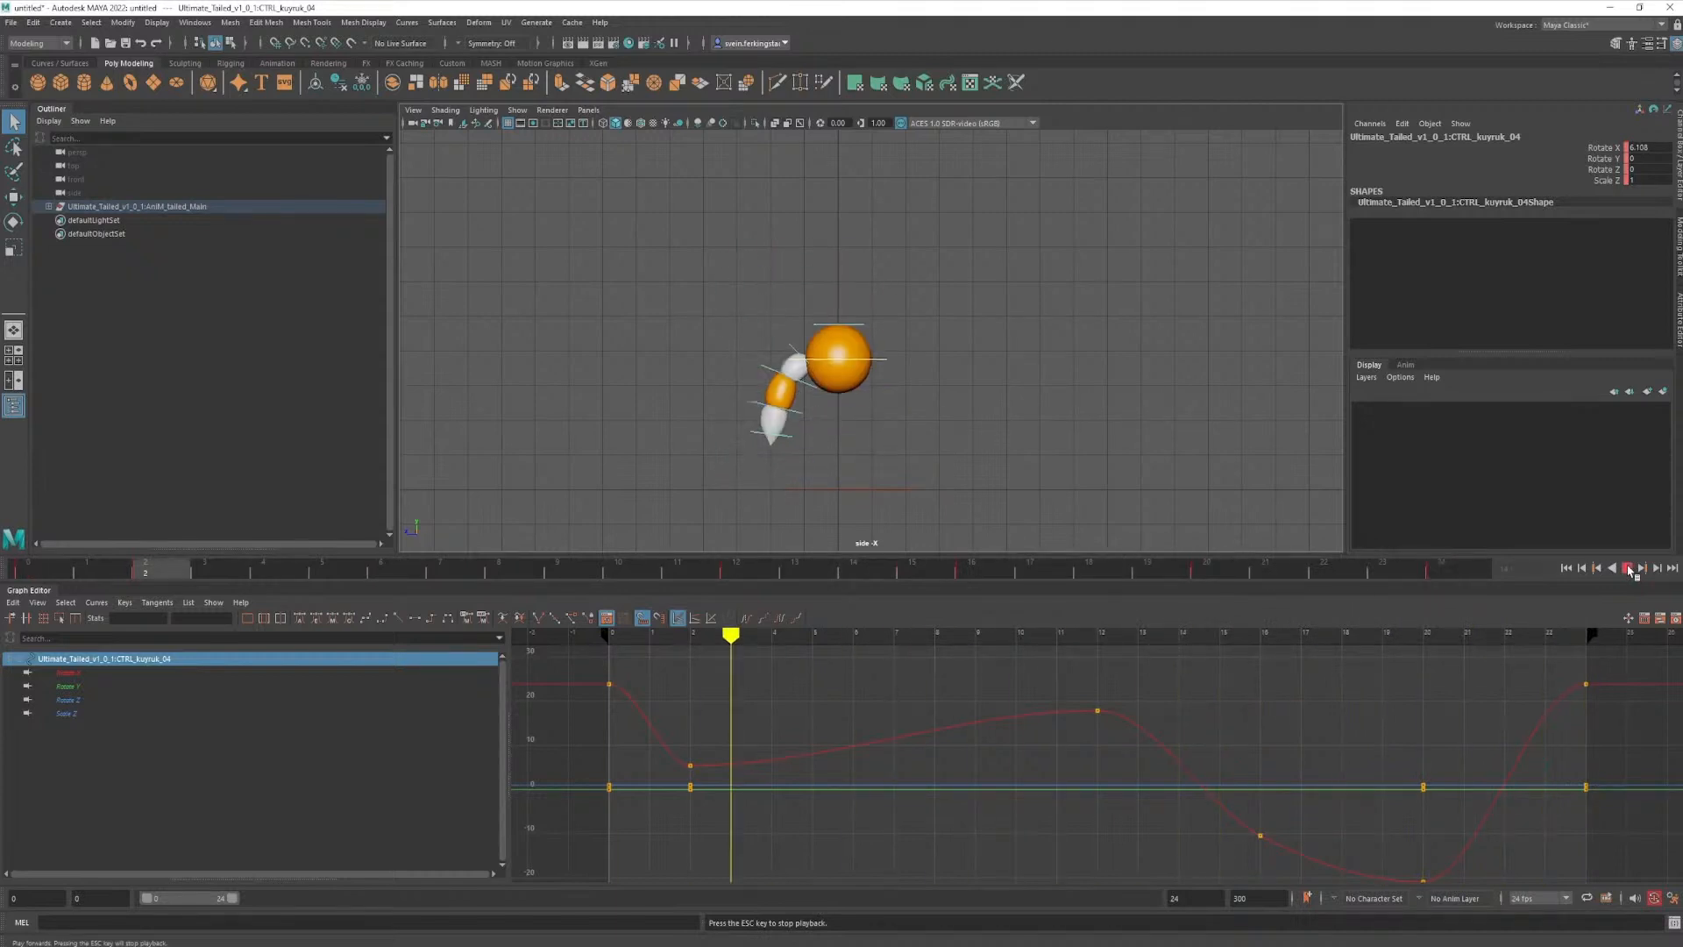
{"action": "key", "text": "Escape"}
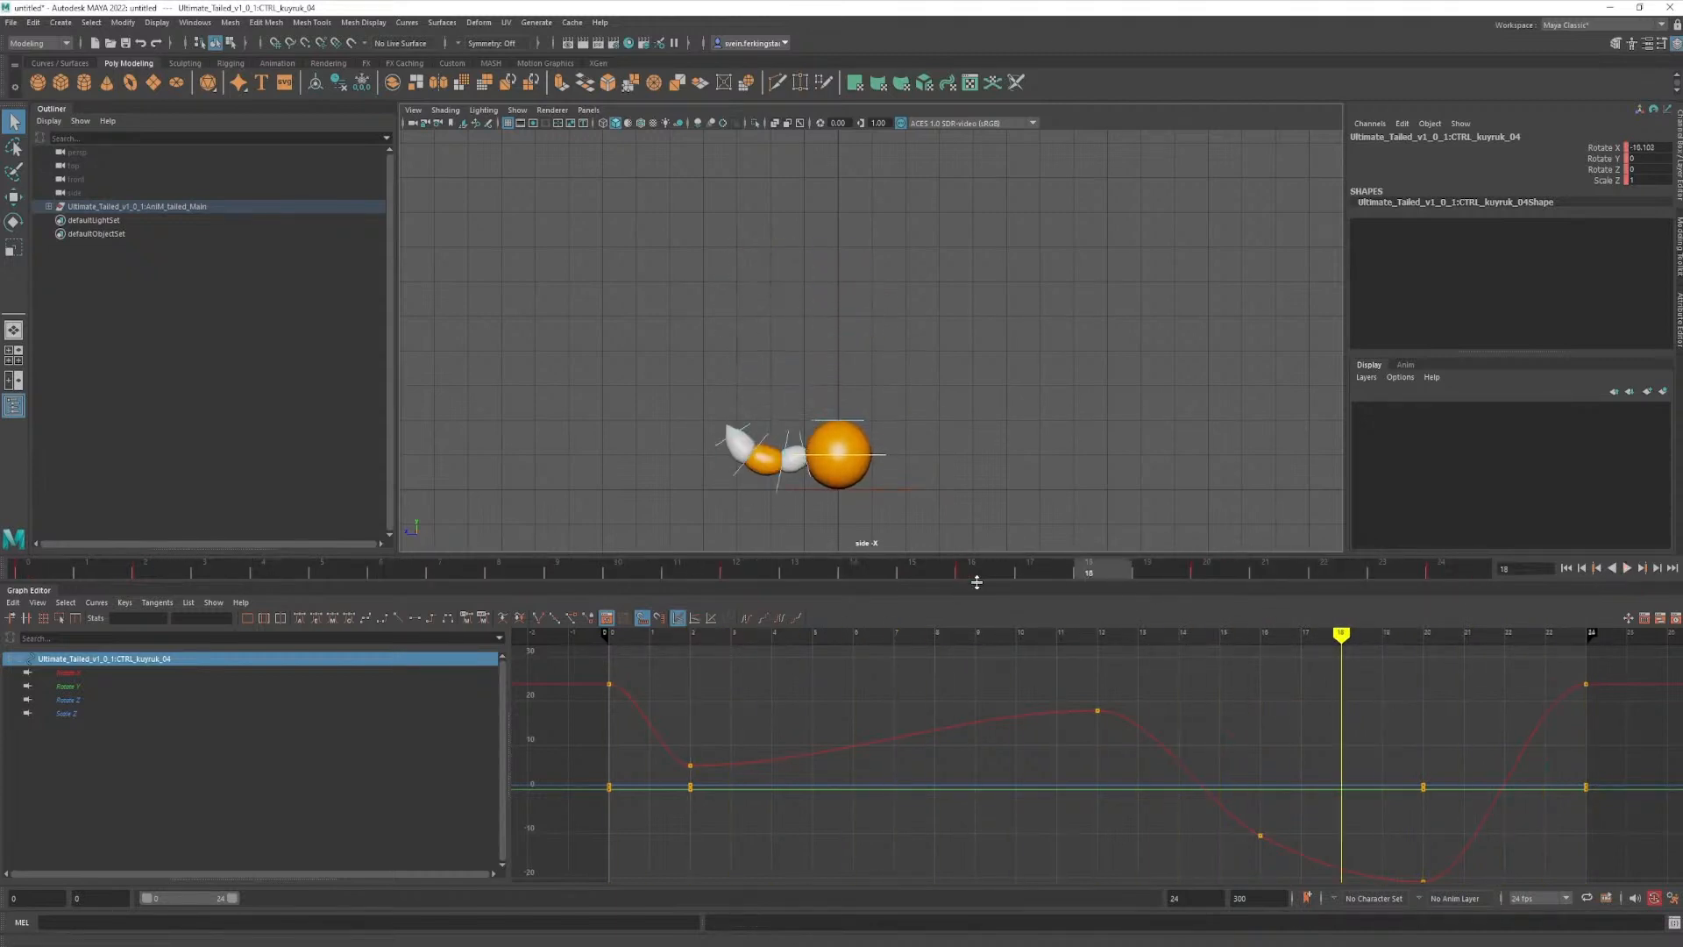
{"action": "key", "text": "alt+v"}
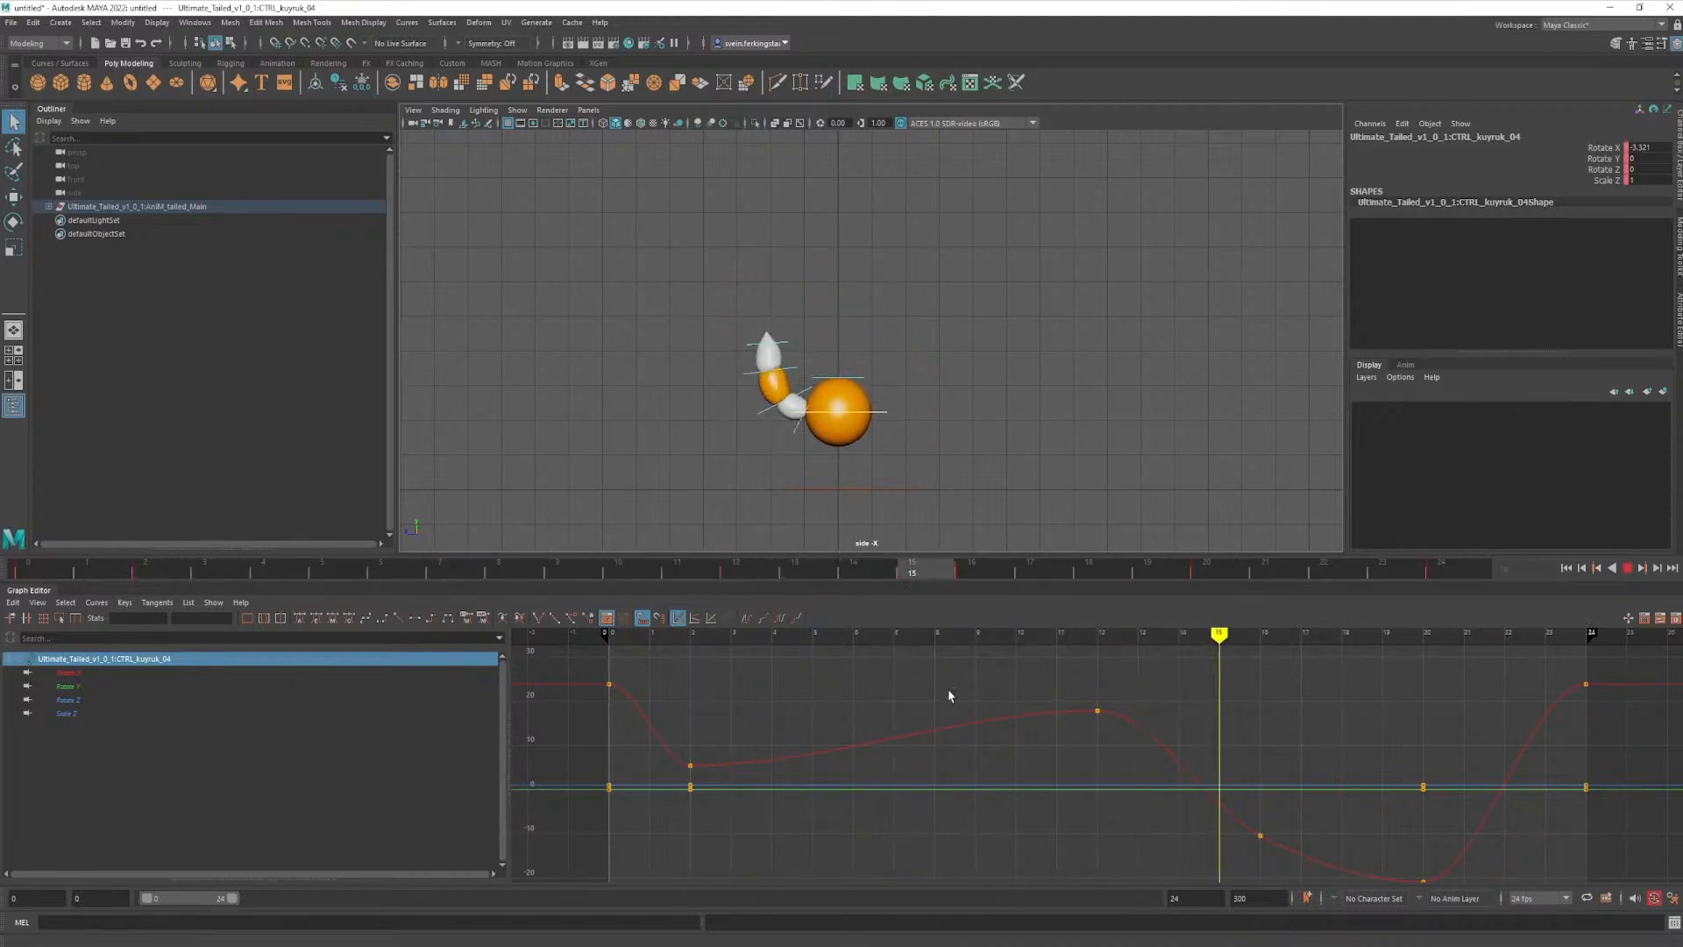
{"action": "key", "text": "Escape"}
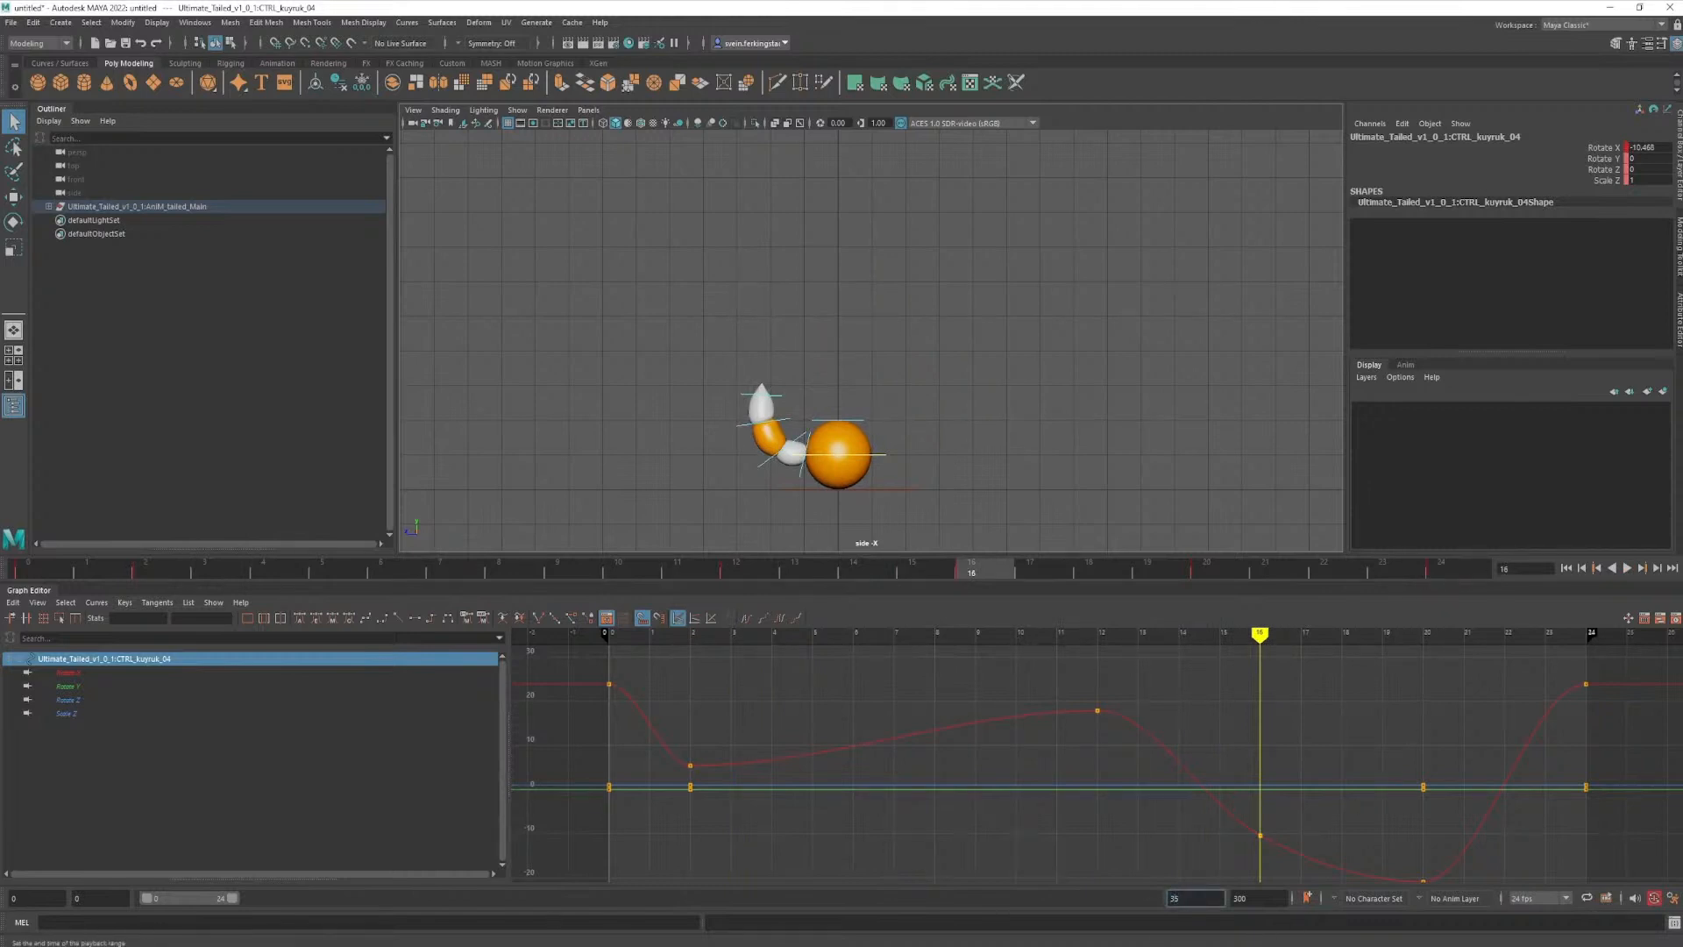
- Extend the playback range to frame 35 and try moving only the fourth tail control's frame 24 key to frame 30
{"action": "key", "text": "Return"}
{"action": "mouse_move", "coordinate": [726, 578]}
{"action": "left_mouse_down"}
{"action": "mouse_move", "coordinate": [1010, 572]}
{"action": "mouse_move", "coordinate": [1143, 594]}
{"action": "left_mouse_up"}
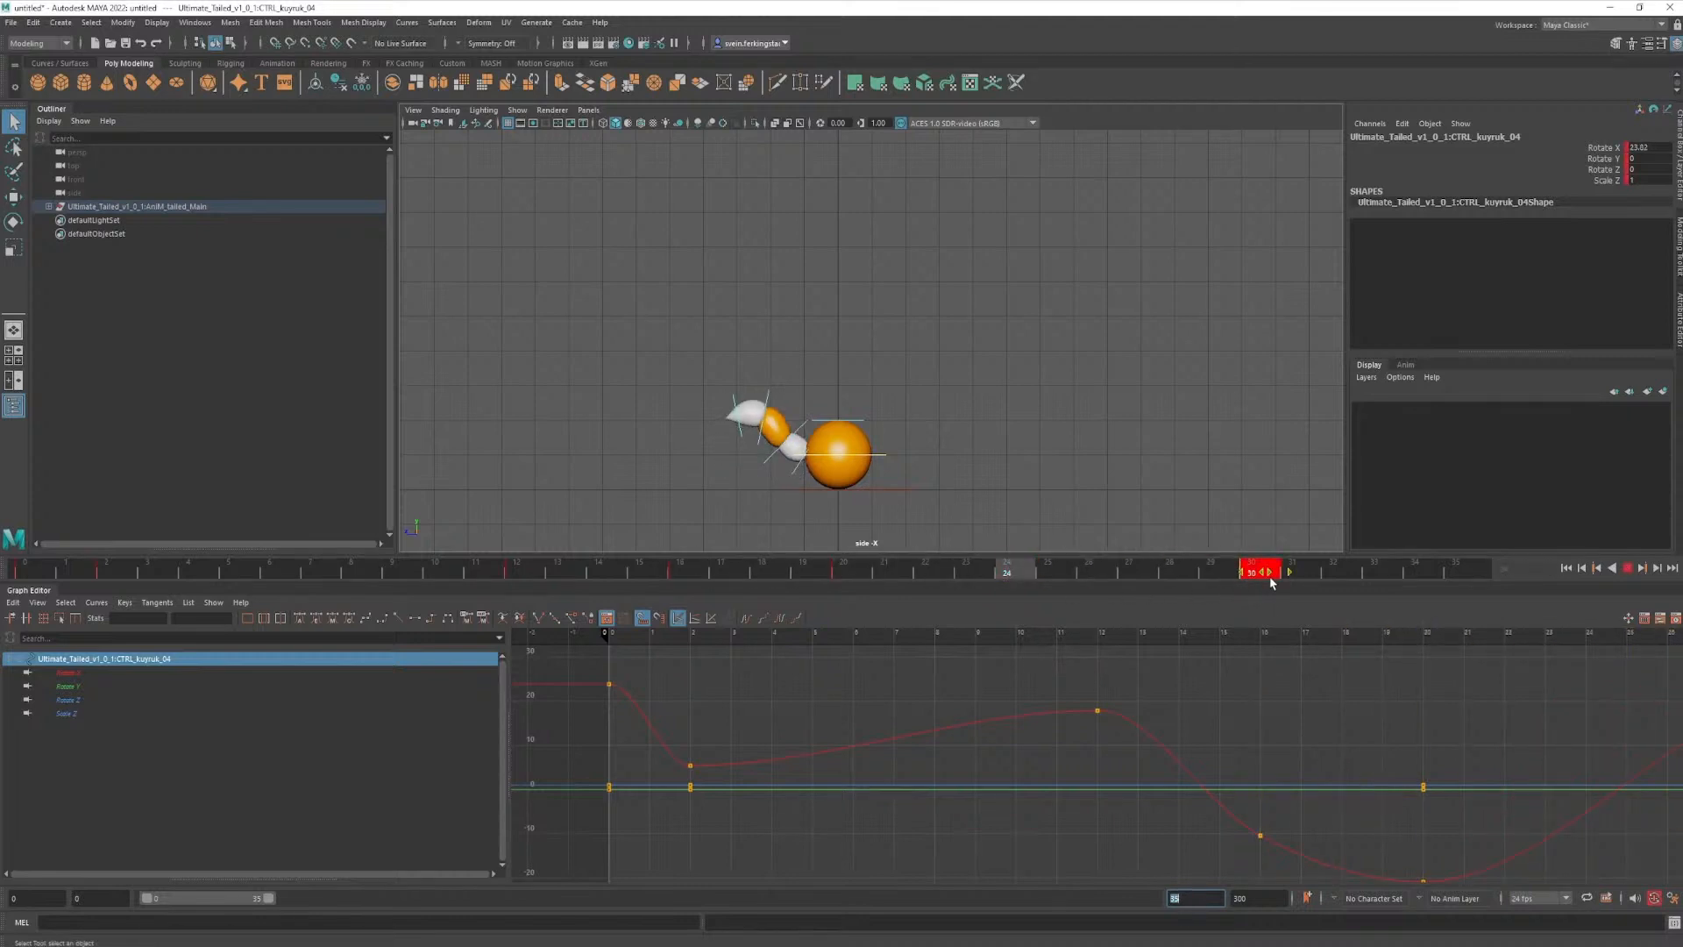
{"action": "key", "text": "a"}
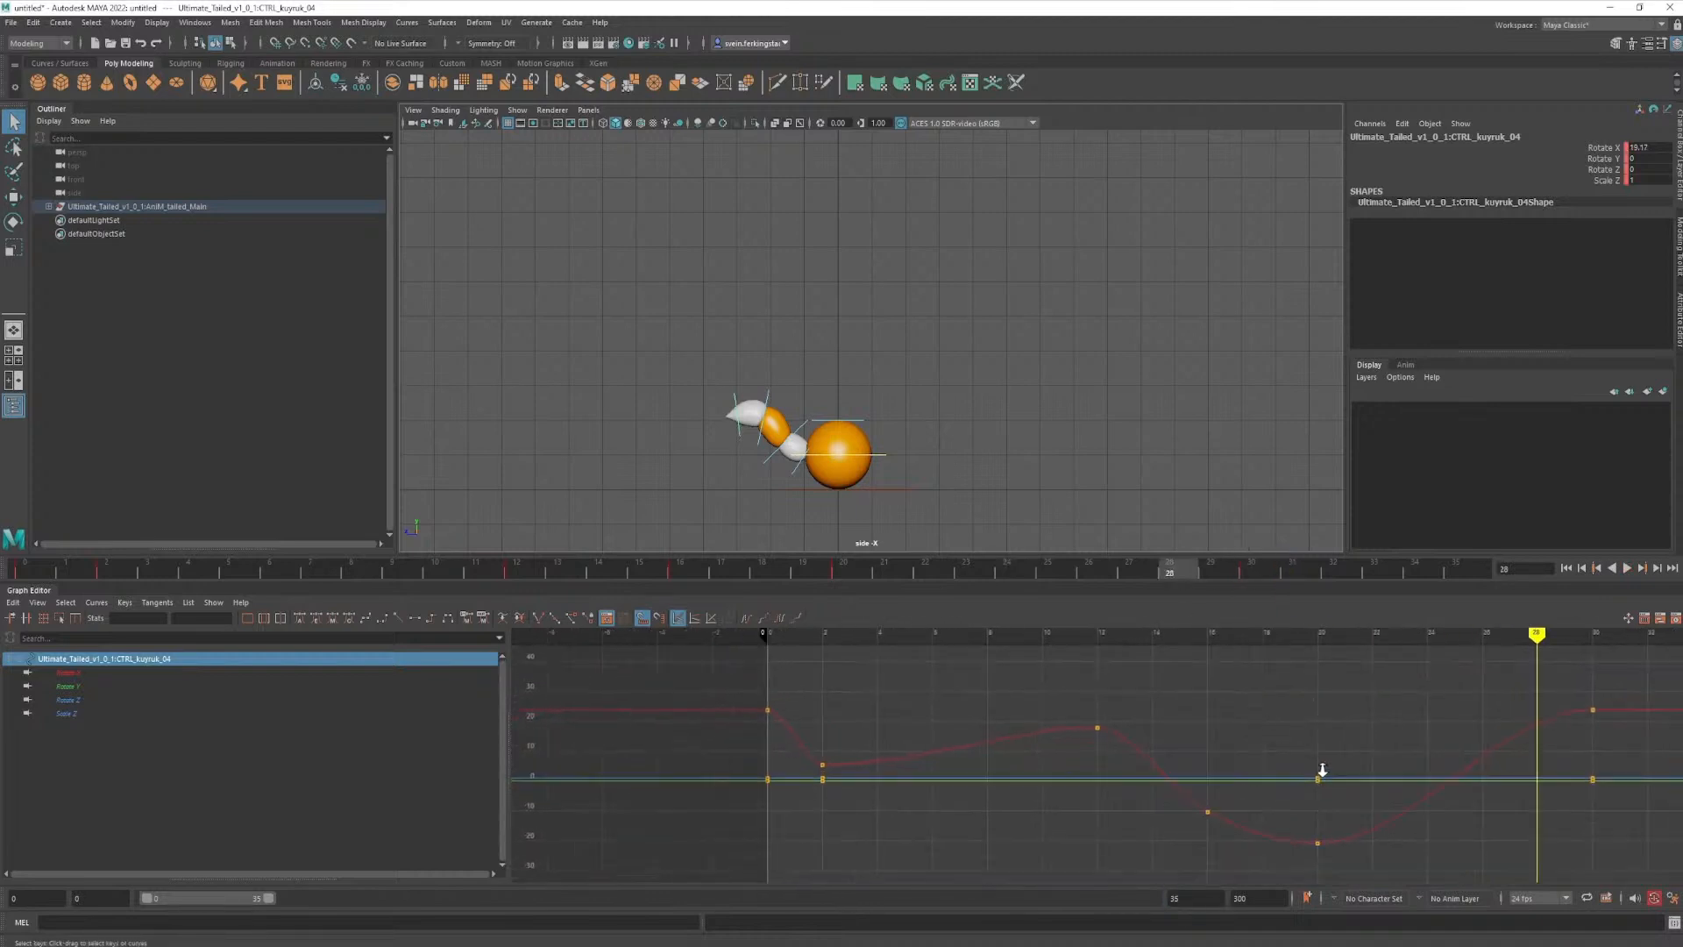
{"action": "middle_click_drag", "start_coordinate": [1278, 744], "coordinate": [1220, 745], "text": "alt"}
{"action": "mouse_move", "coordinate": [1182, 575]}
{"action": "left_mouse_down"}
{"action": "mouse_move", "coordinate": [805, 579]}
{"action": "mouse_move", "coordinate": [1254, 583]}
{"action": "mouse_move", "coordinate": [880, 596]}
{"action": "left_mouse_up"}
{"action": "key", "text": "ctrl+z"}
- Select all four tail controls and move their frame 24 keys together to frame 35
{"action": "left_click", "coordinate": [703, 396]}
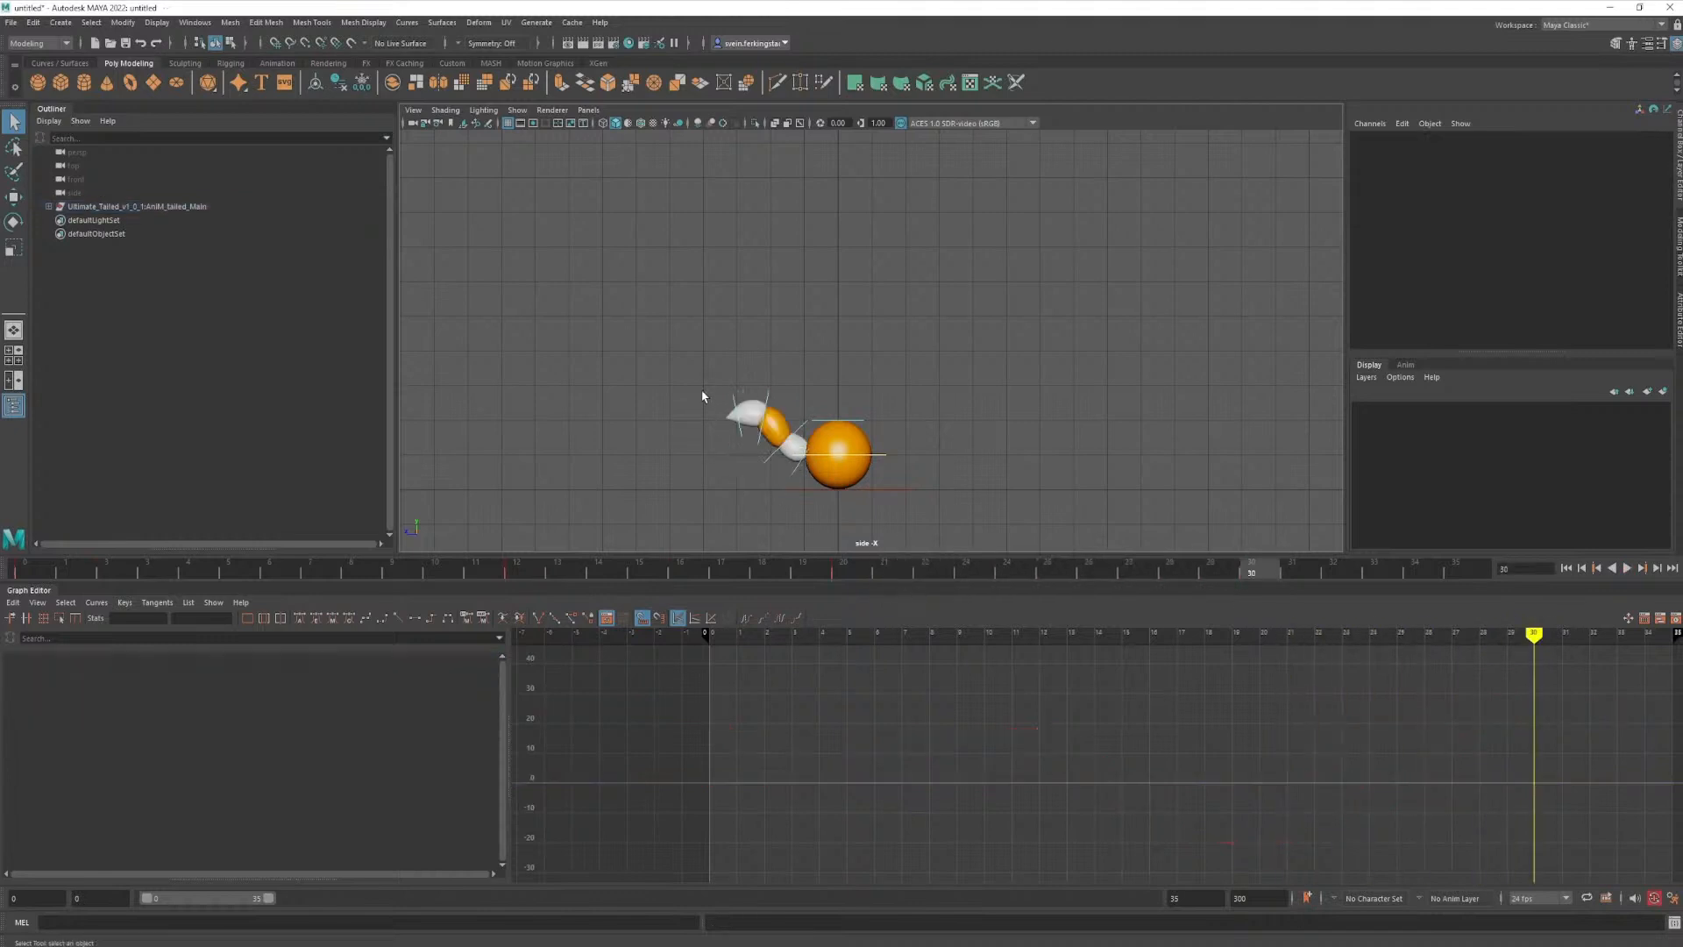
{"action": "left_click_drag", "start_coordinate": [775, 405], "coordinate": [779, 415]}
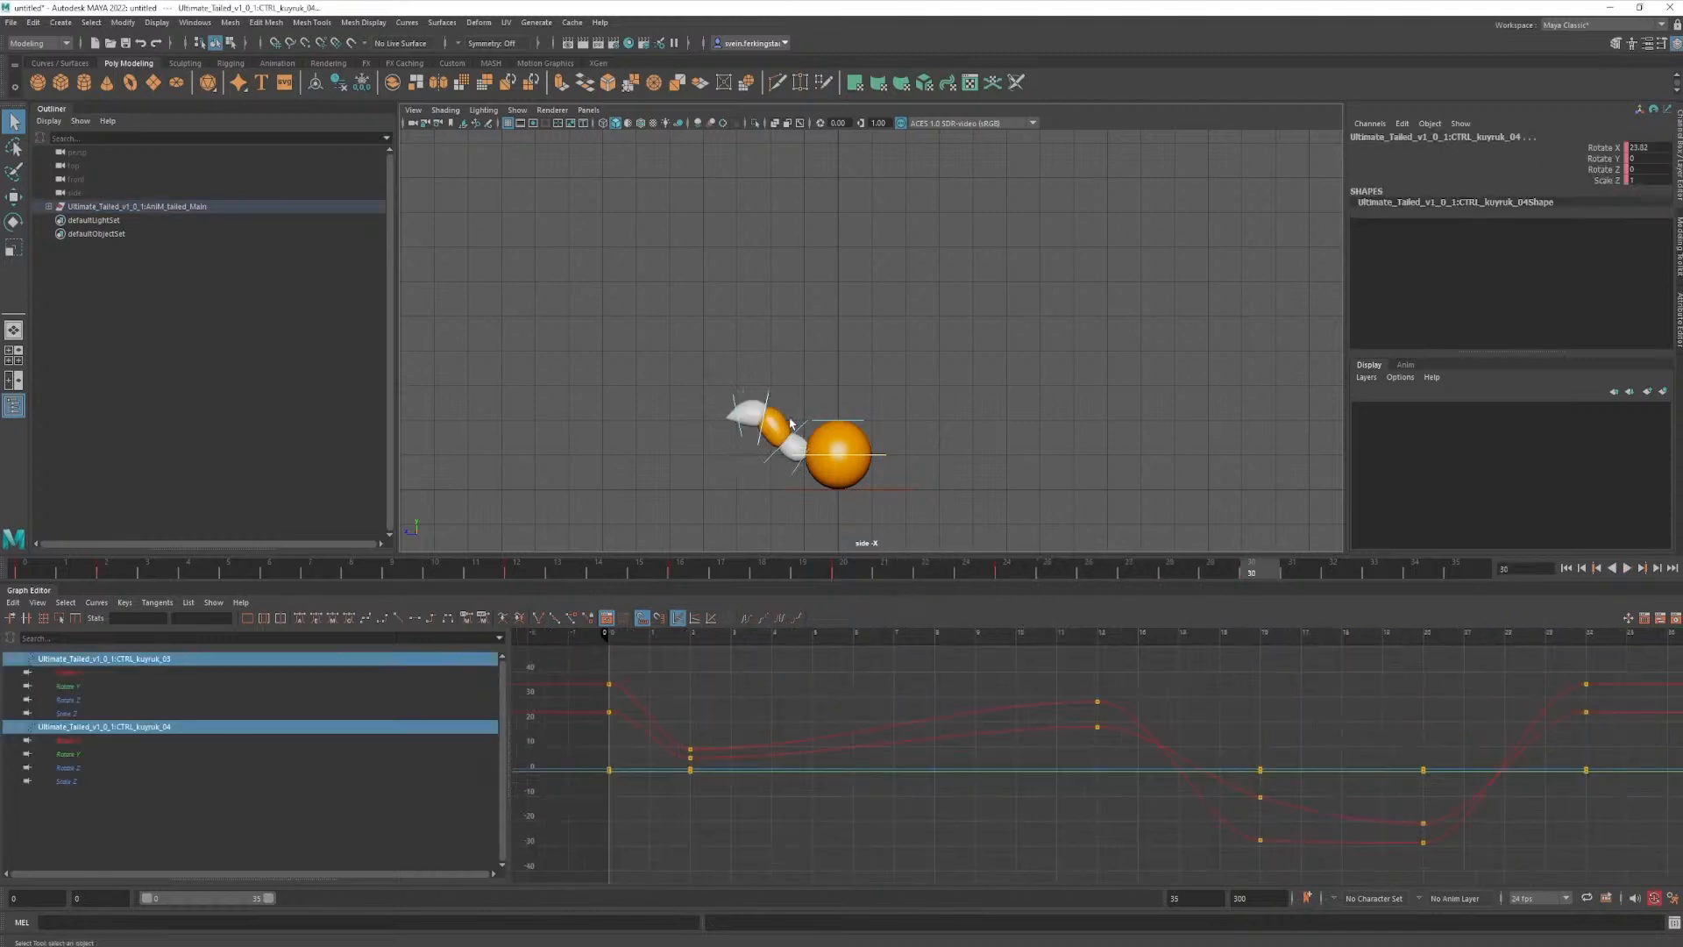
{"action": "left_click", "coordinate": [802, 470], "text": "shift"}
{"action": "left_click_drag", "start_coordinate": [1059, 582], "coordinate": [1099, 579]}
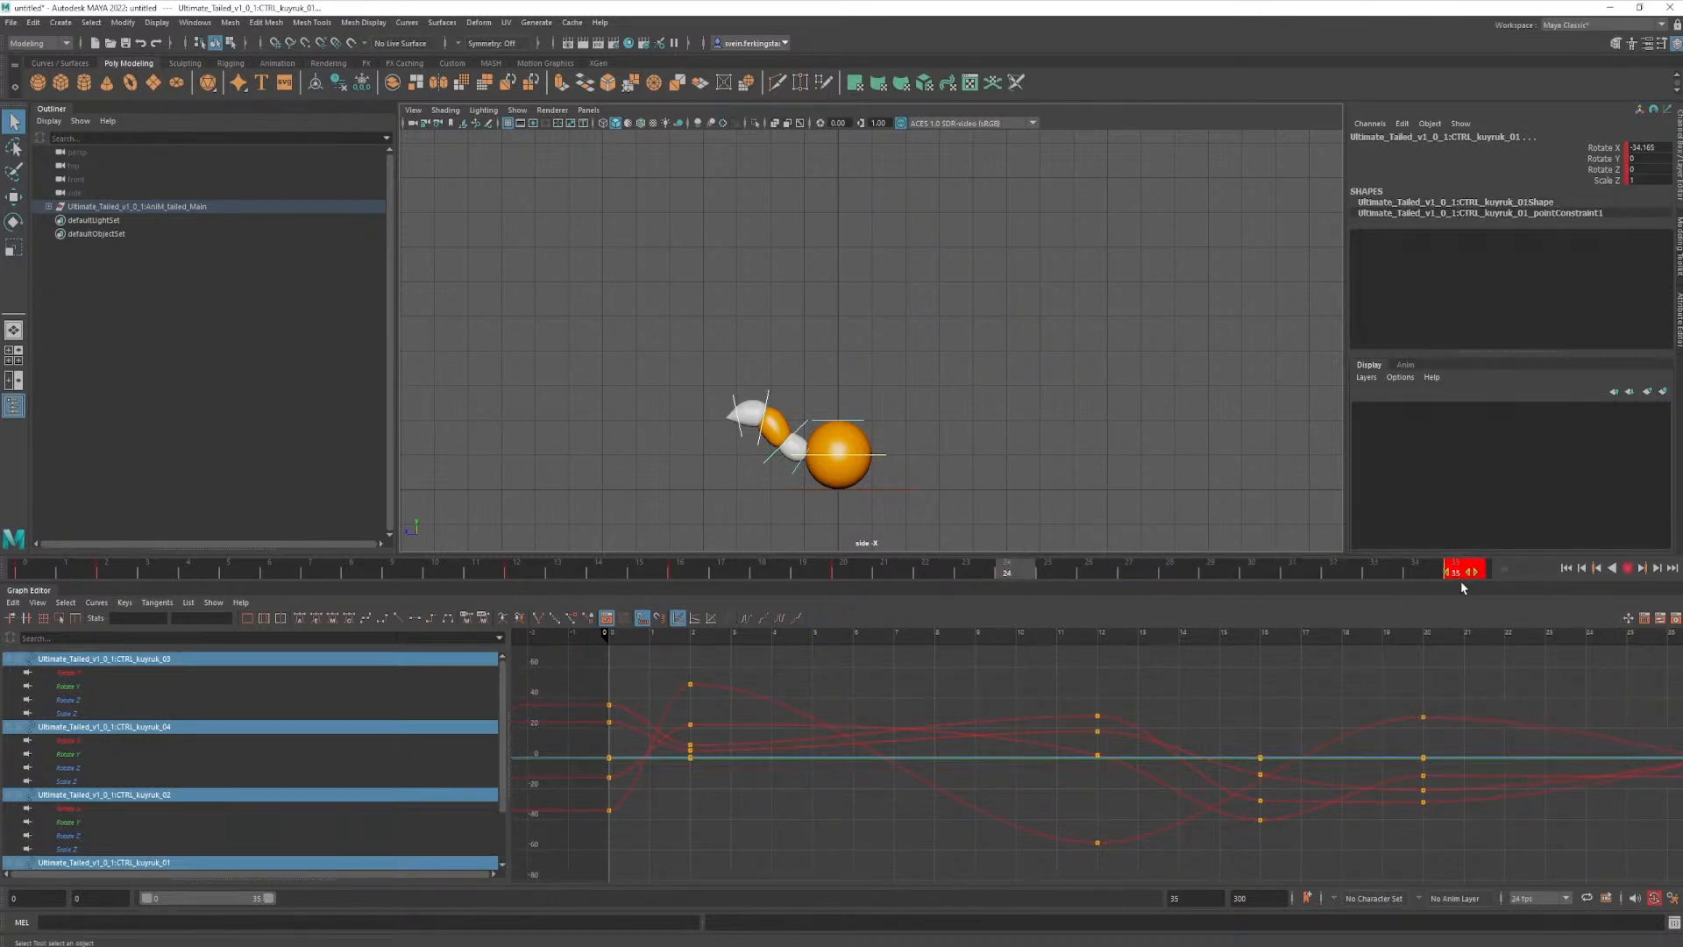
- Play back the extended animation and scrub through frames 20 to 27 to check how the tail settles
{"action": "key", "text": "alt+v"}
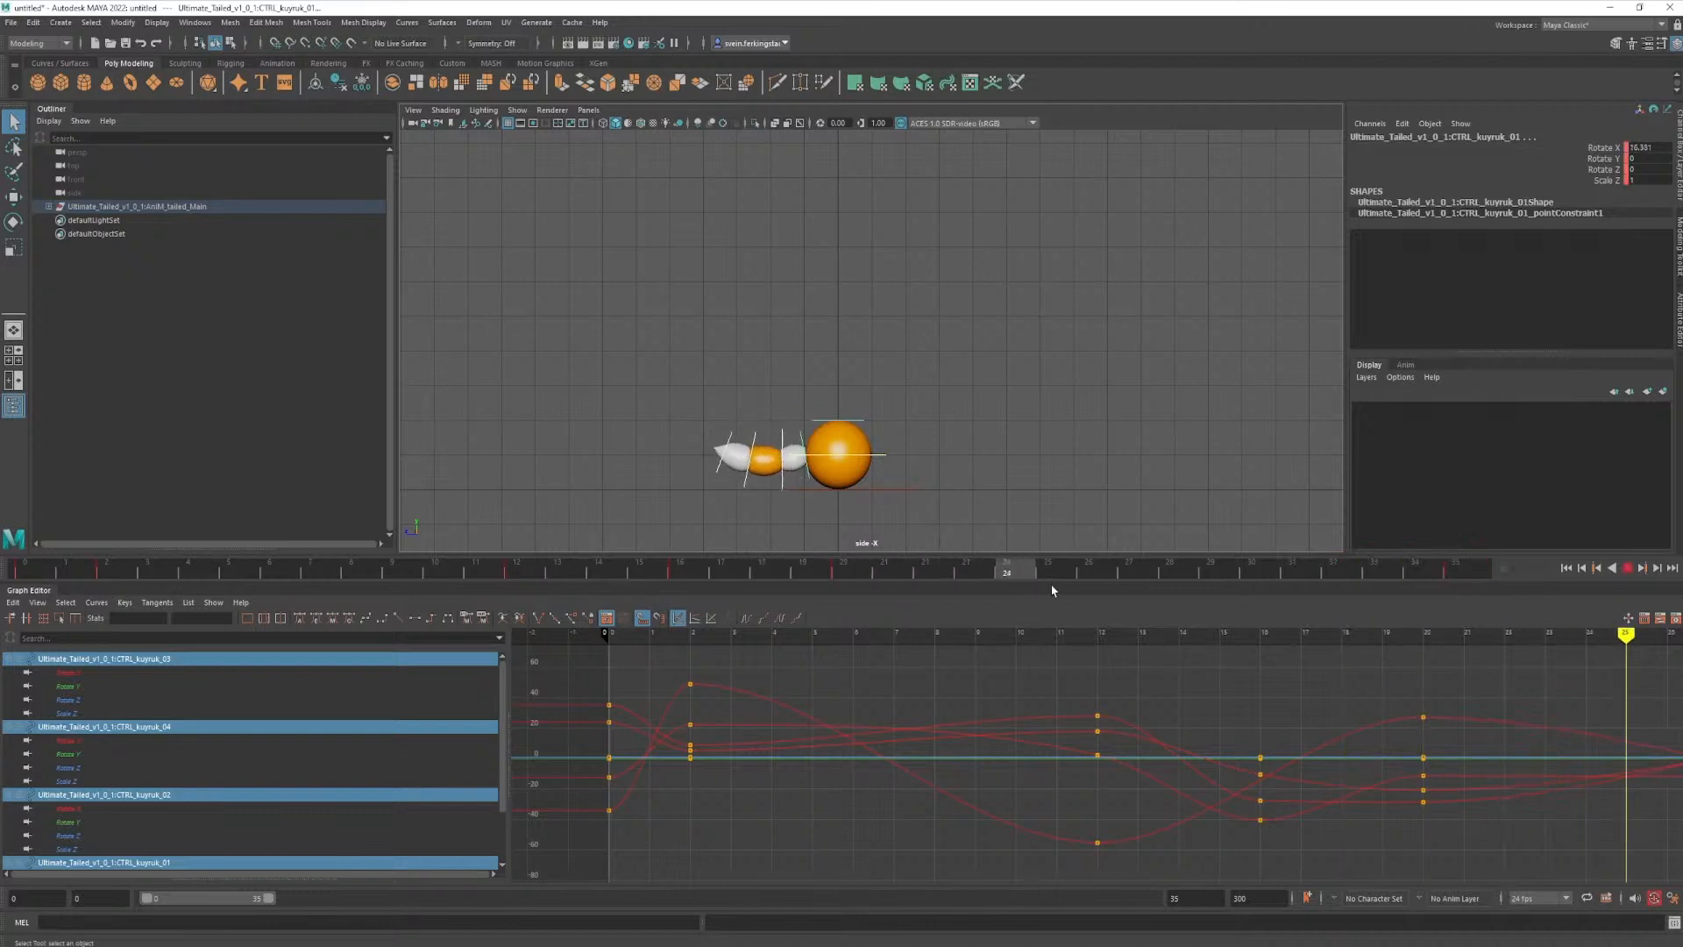
{"action": "key", "text": "alt+v"}
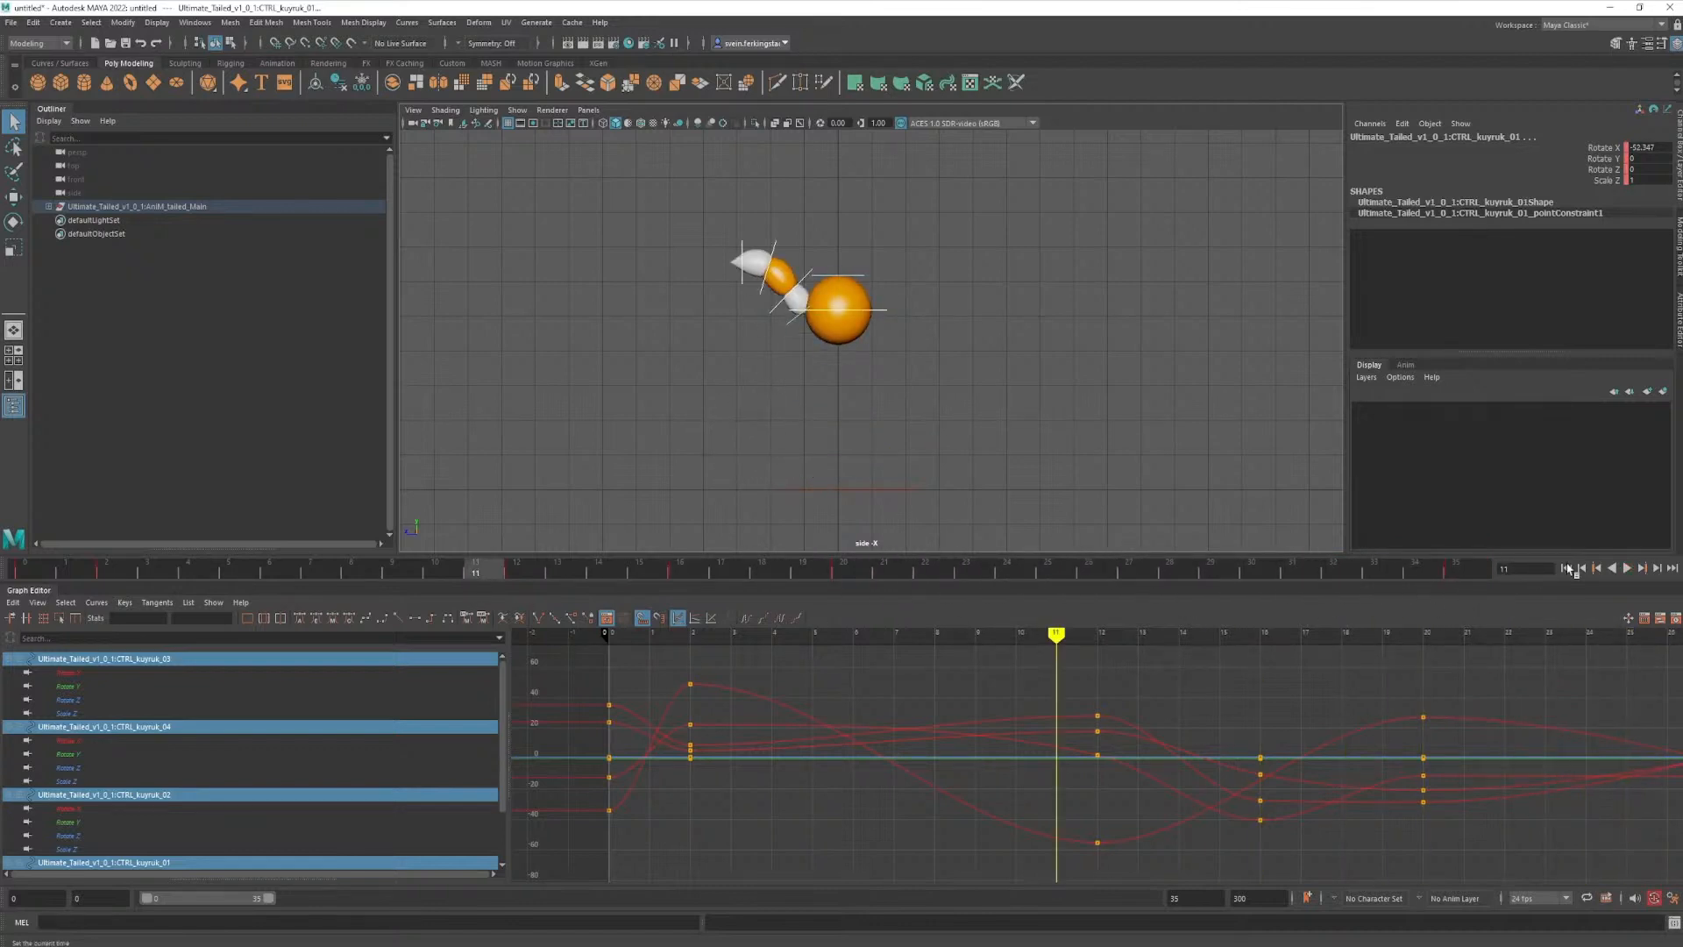
{"action": "left_click", "coordinate": [1632, 570]}
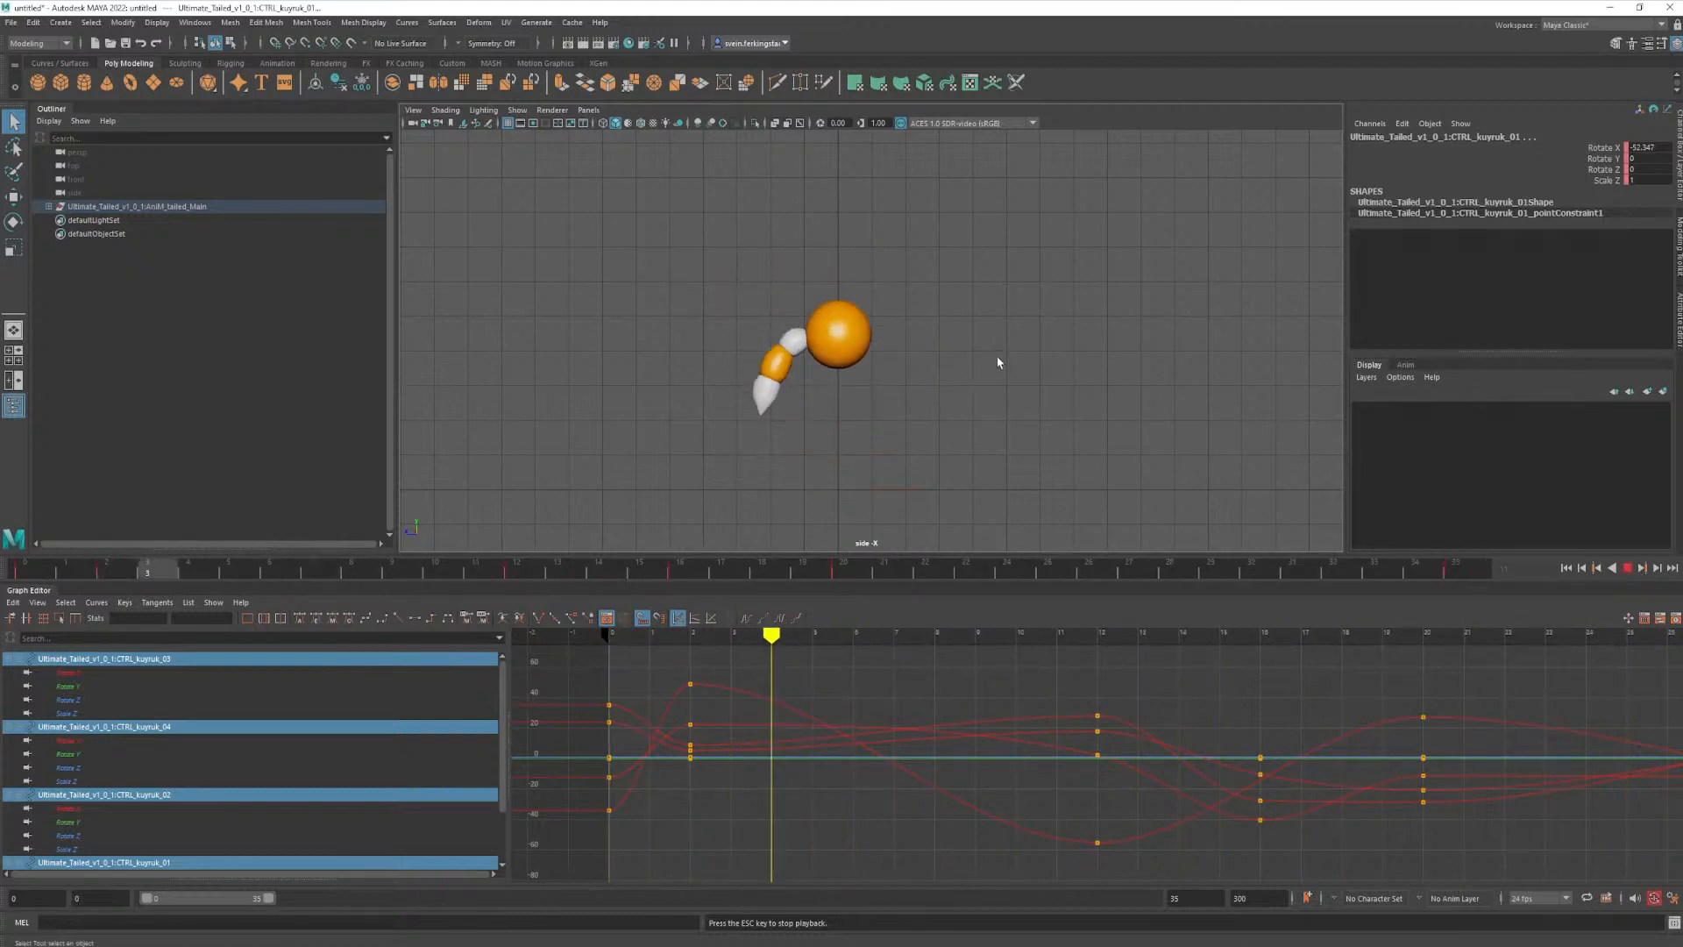
{"action": "left_click_drag", "start_coordinate": [845, 570], "coordinate": [1155, 574]}
{"action": "left_click", "coordinate": [1173, 577]}
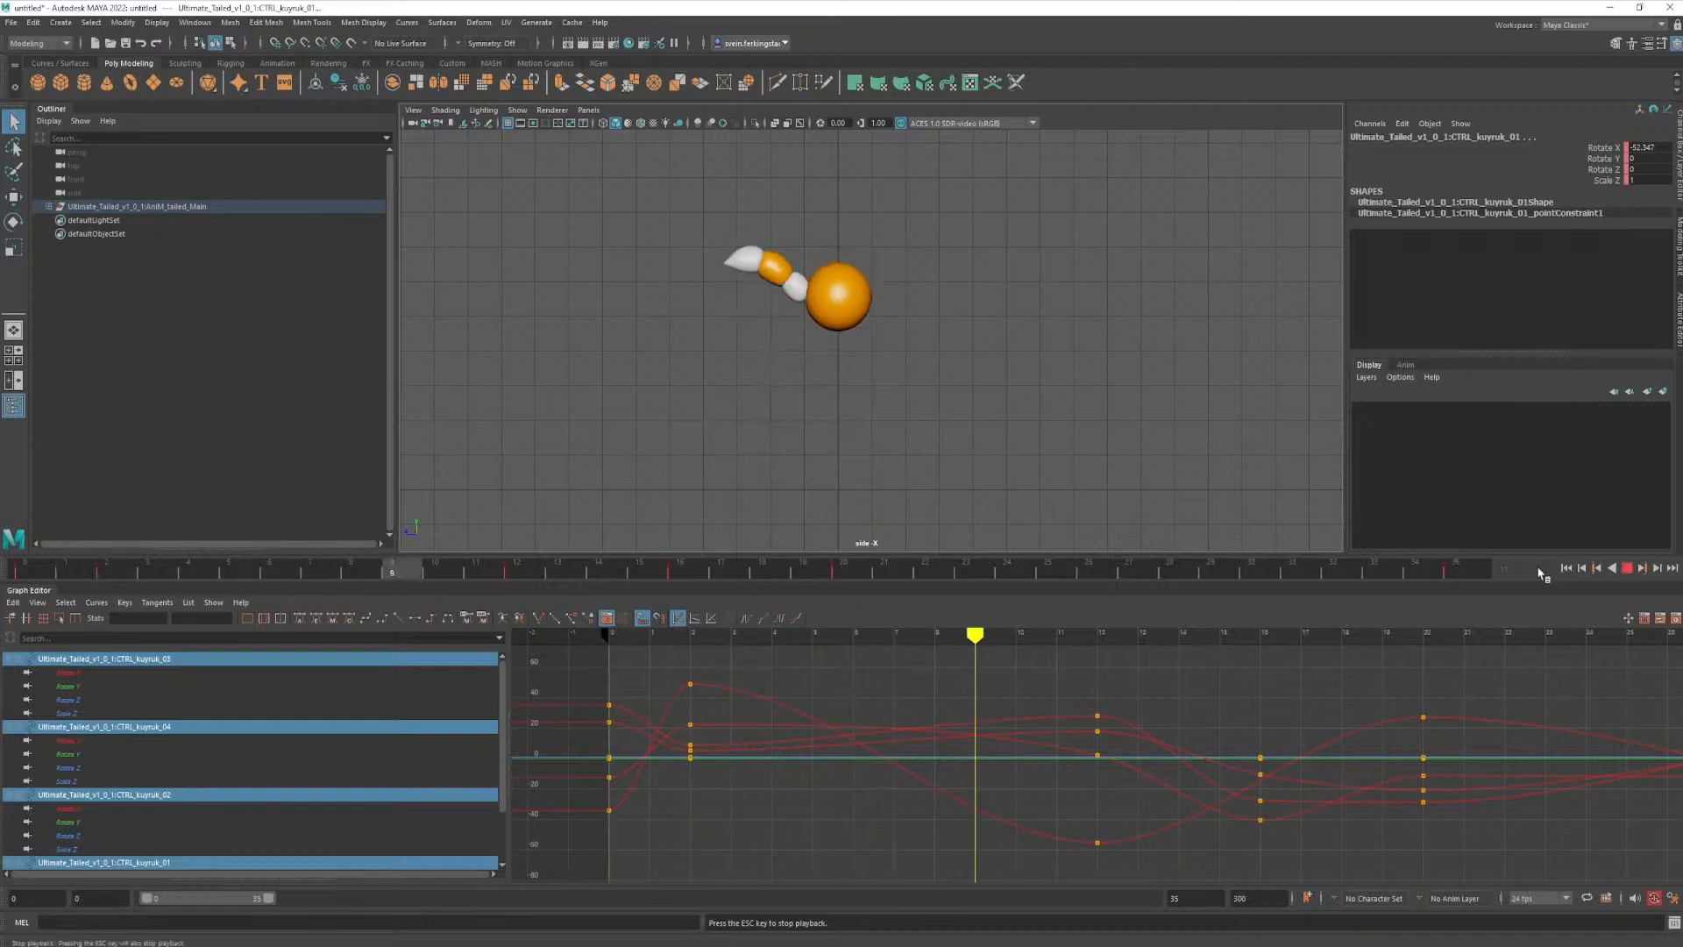
{"action": "left_click_drag", "start_coordinate": [932, 575], "coordinate": [1128, 579]}
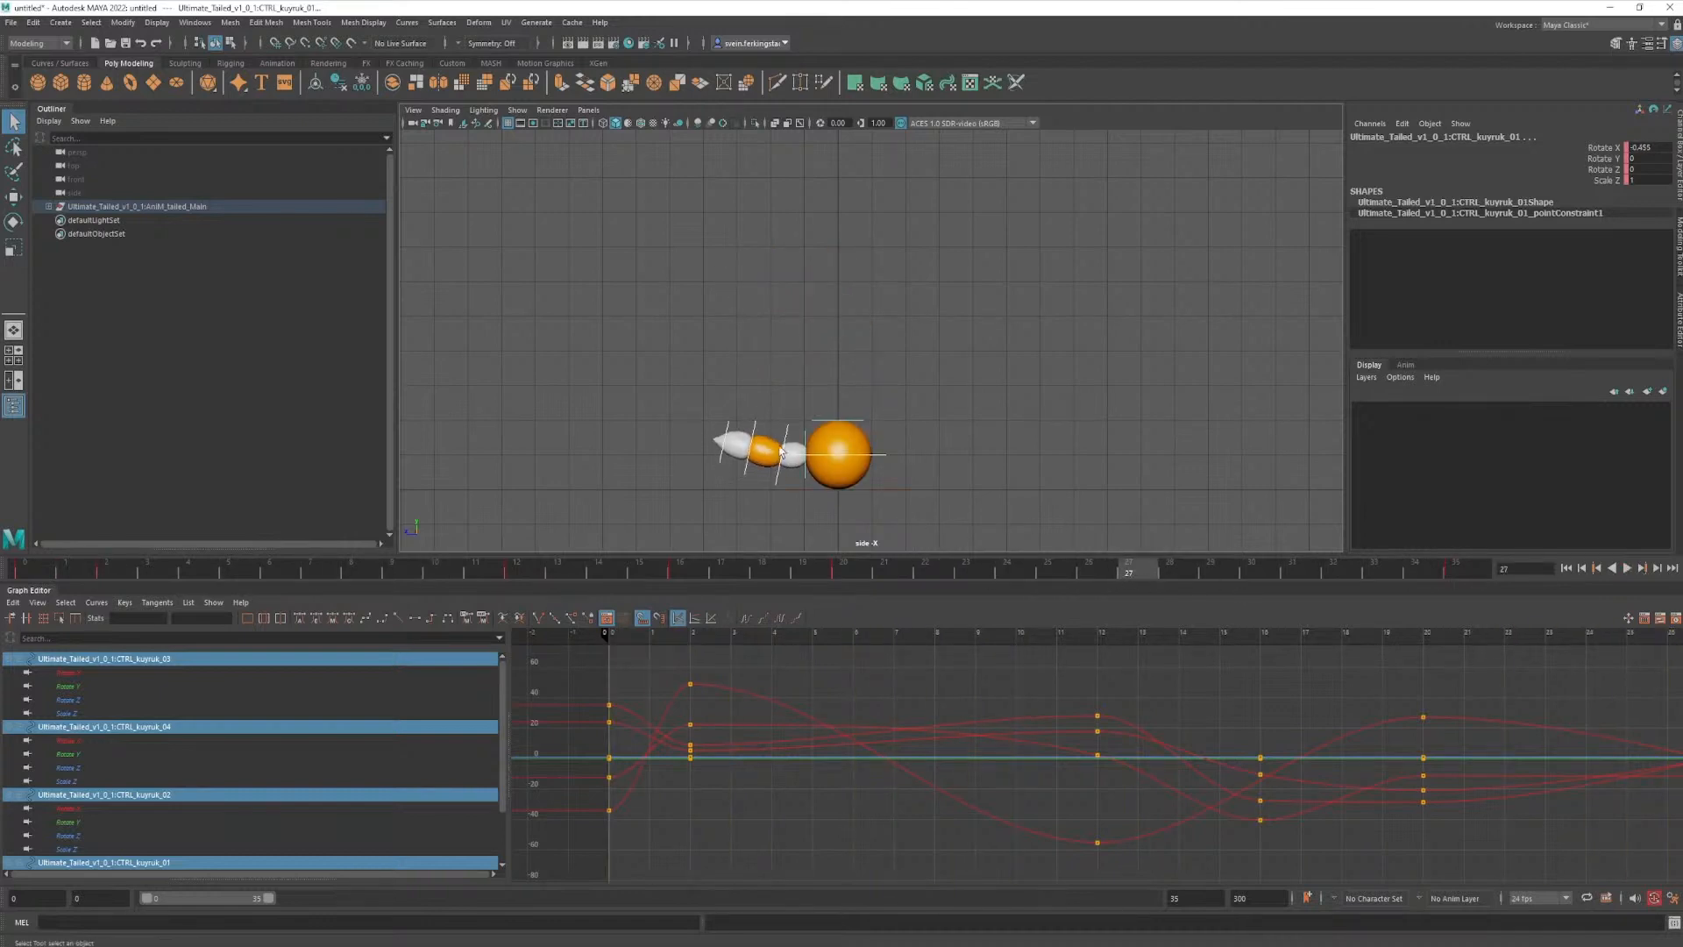
- At frame 27, rotate and key the first to fourth tail controls to about -15°, 13°, 24° and 7° on Rotate X
{"action": "left_click", "coordinate": [755, 433]}
{"action": "key", "text": "e"}
{"action": "left_click_drag", "start_coordinate": [771, 472], "coordinate": [809, 489]}
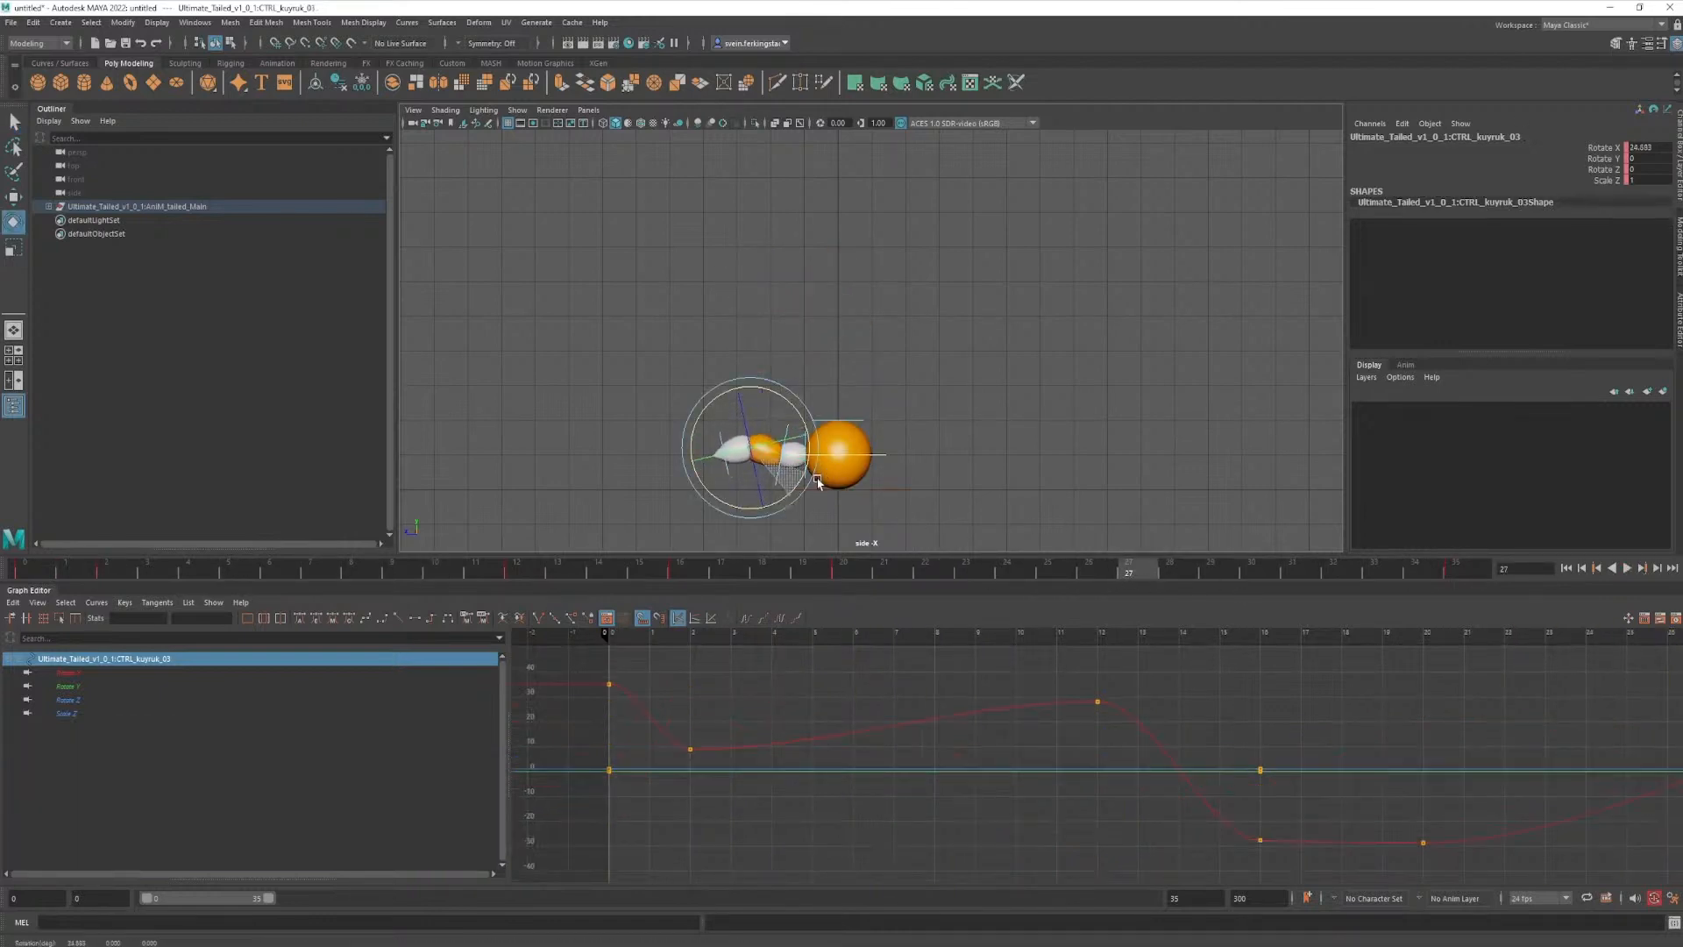
{"action": "left_click", "coordinate": [776, 477]}
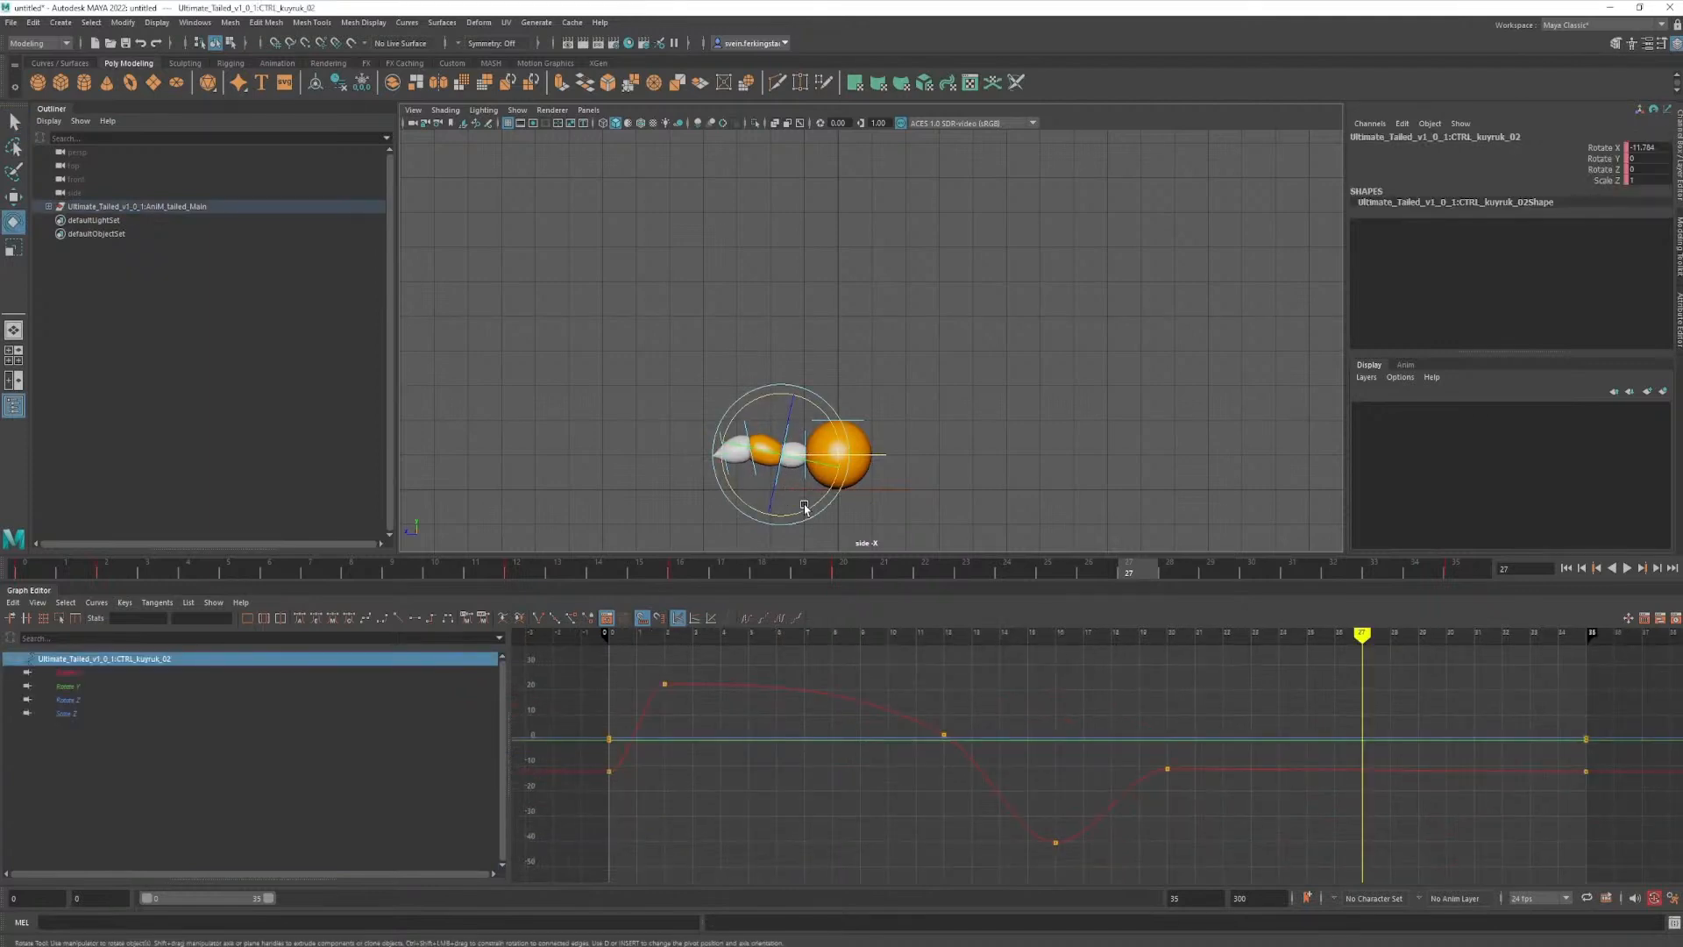
{"action": "left_click", "coordinate": [836, 488]}
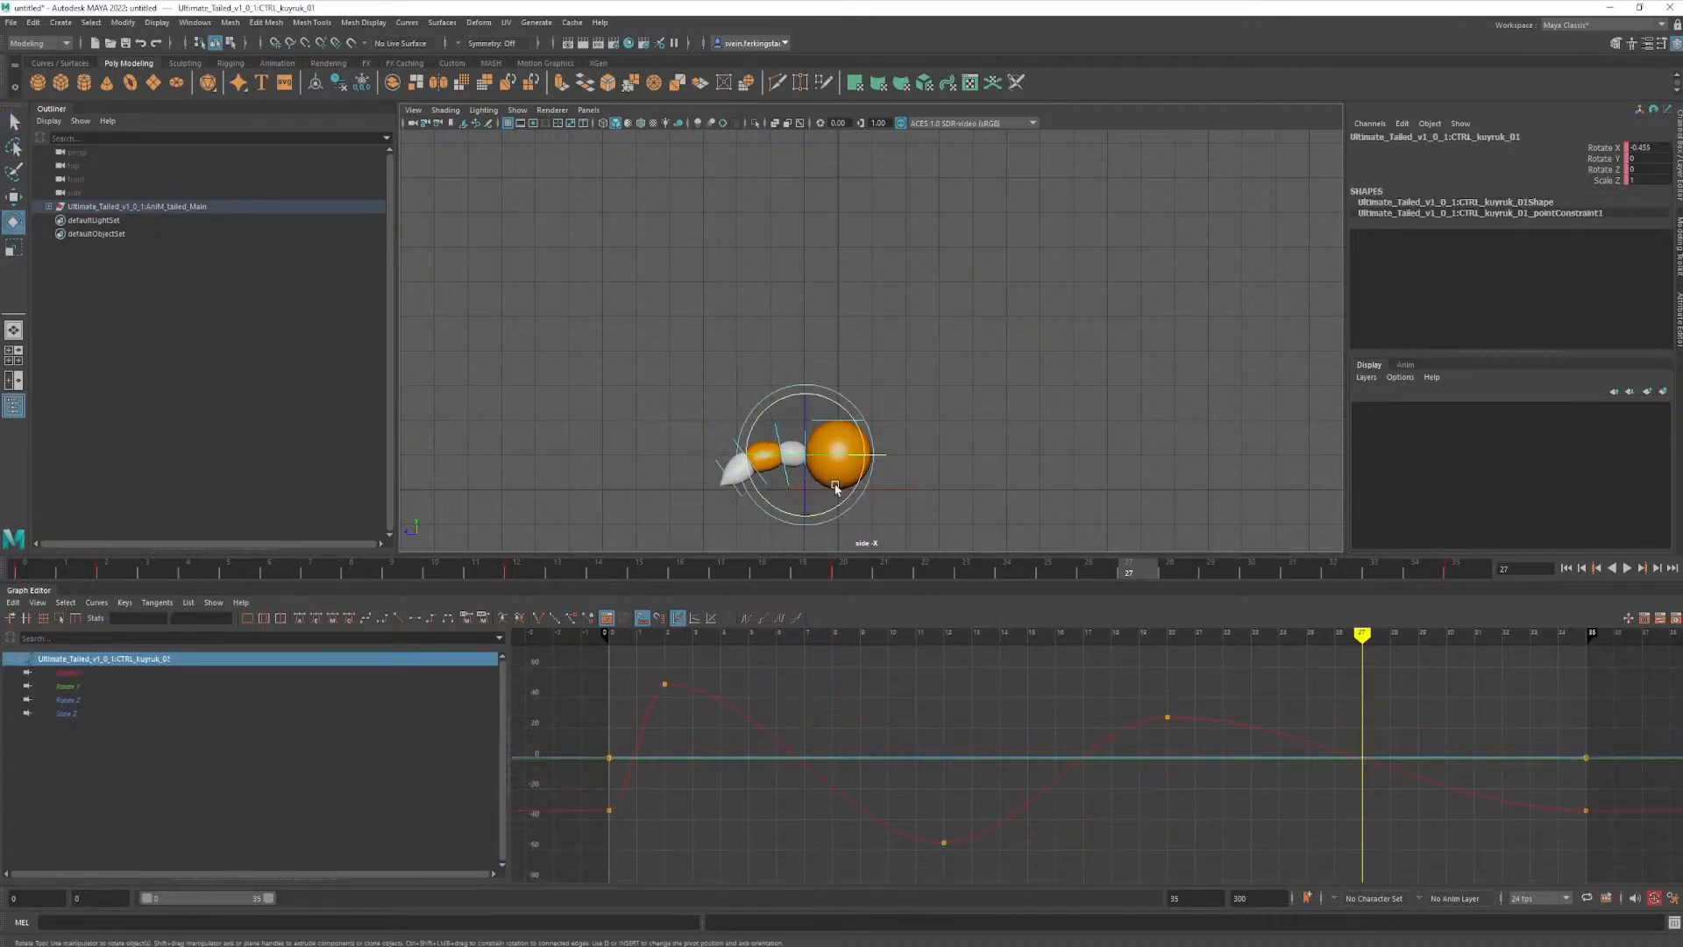
{"action": "left_click_drag", "start_coordinate": [836, 488], "coordinate": [925, 526]}
{"action": "key", "text": "q"}
{"action": "left_click", "coordinate": [715, 454]}
{"action": "key", "text": "e"}
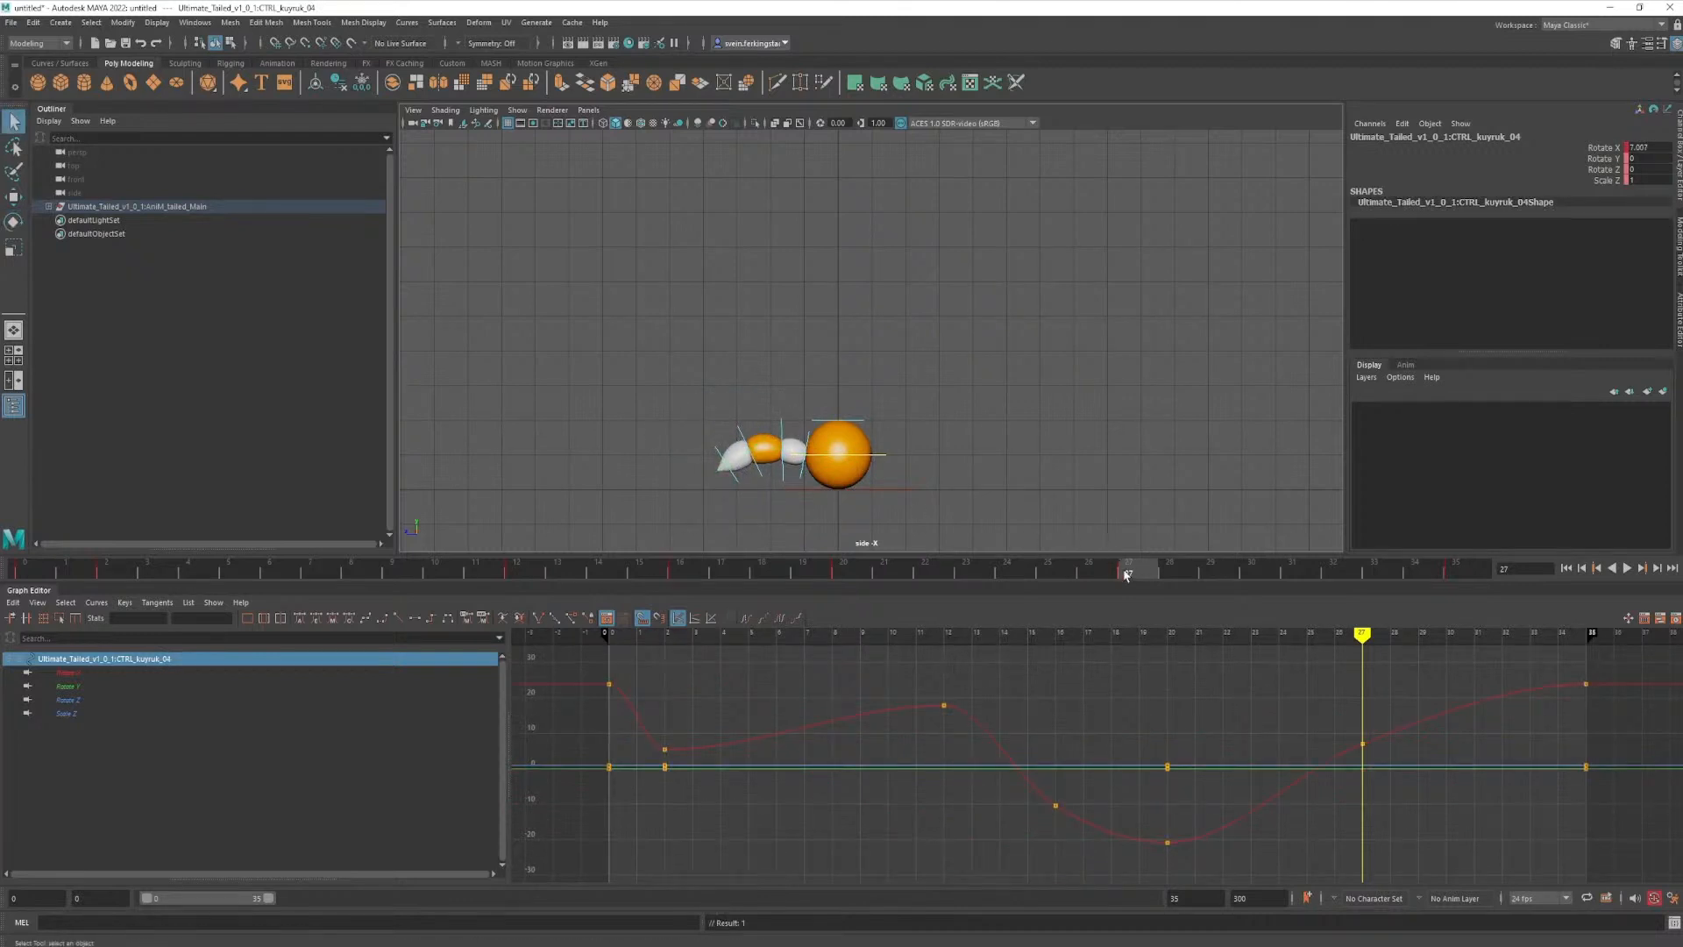
- Scrub back from frame 27 to frame 15 and play the animation to review the tail's settling motion
{"action": "mouse_move", "coordinate": [1127, 575]}
{"action": "left_mouse_down"}
{"action": "mouse_move", "coordinate": [772, 575]}
{"action": "mouse_move", "coordinate": [969, 575]}
{"action": "mouse_move", "coordinate": [1071, 598]}
{"action": "mouse_move", "coordinate": [1493, 625]}
{"action": "mouse_move", "coordinate": [1026, 628]}
{"action": "mouse_move", "coordinate": [1476, 649]}
{"action": "mouse_move", "coordinate": [649, 561]}
{"action": "left_mouse_up"}
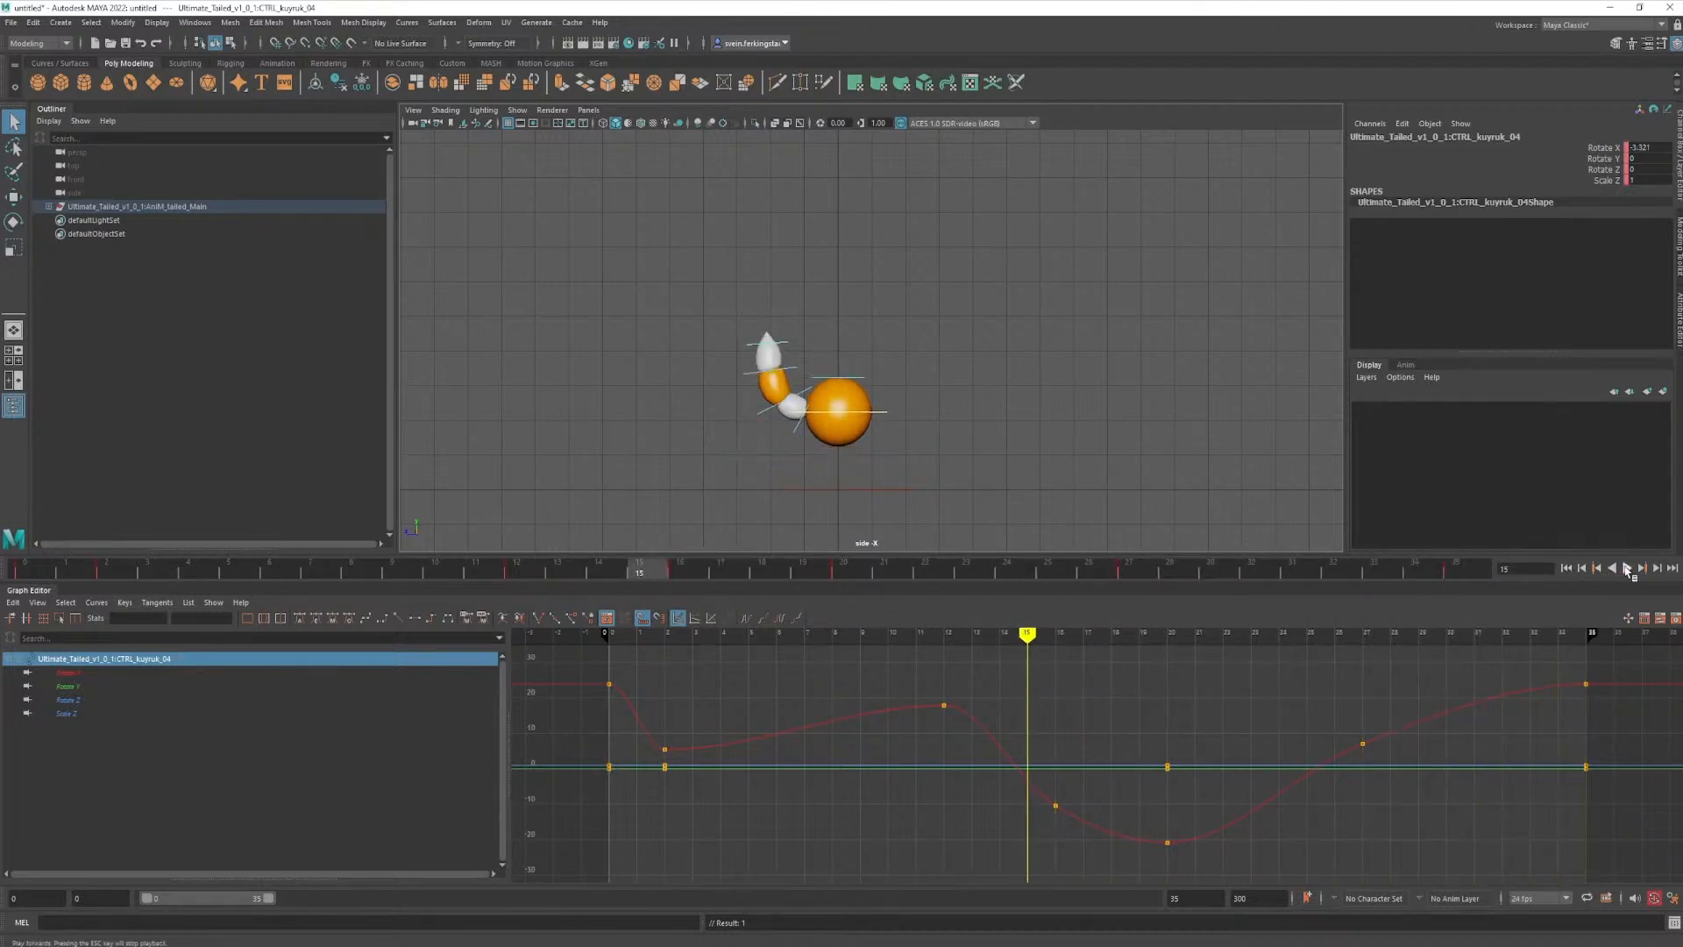
{"action": "left_click", "coordinate": [1629, 569]}
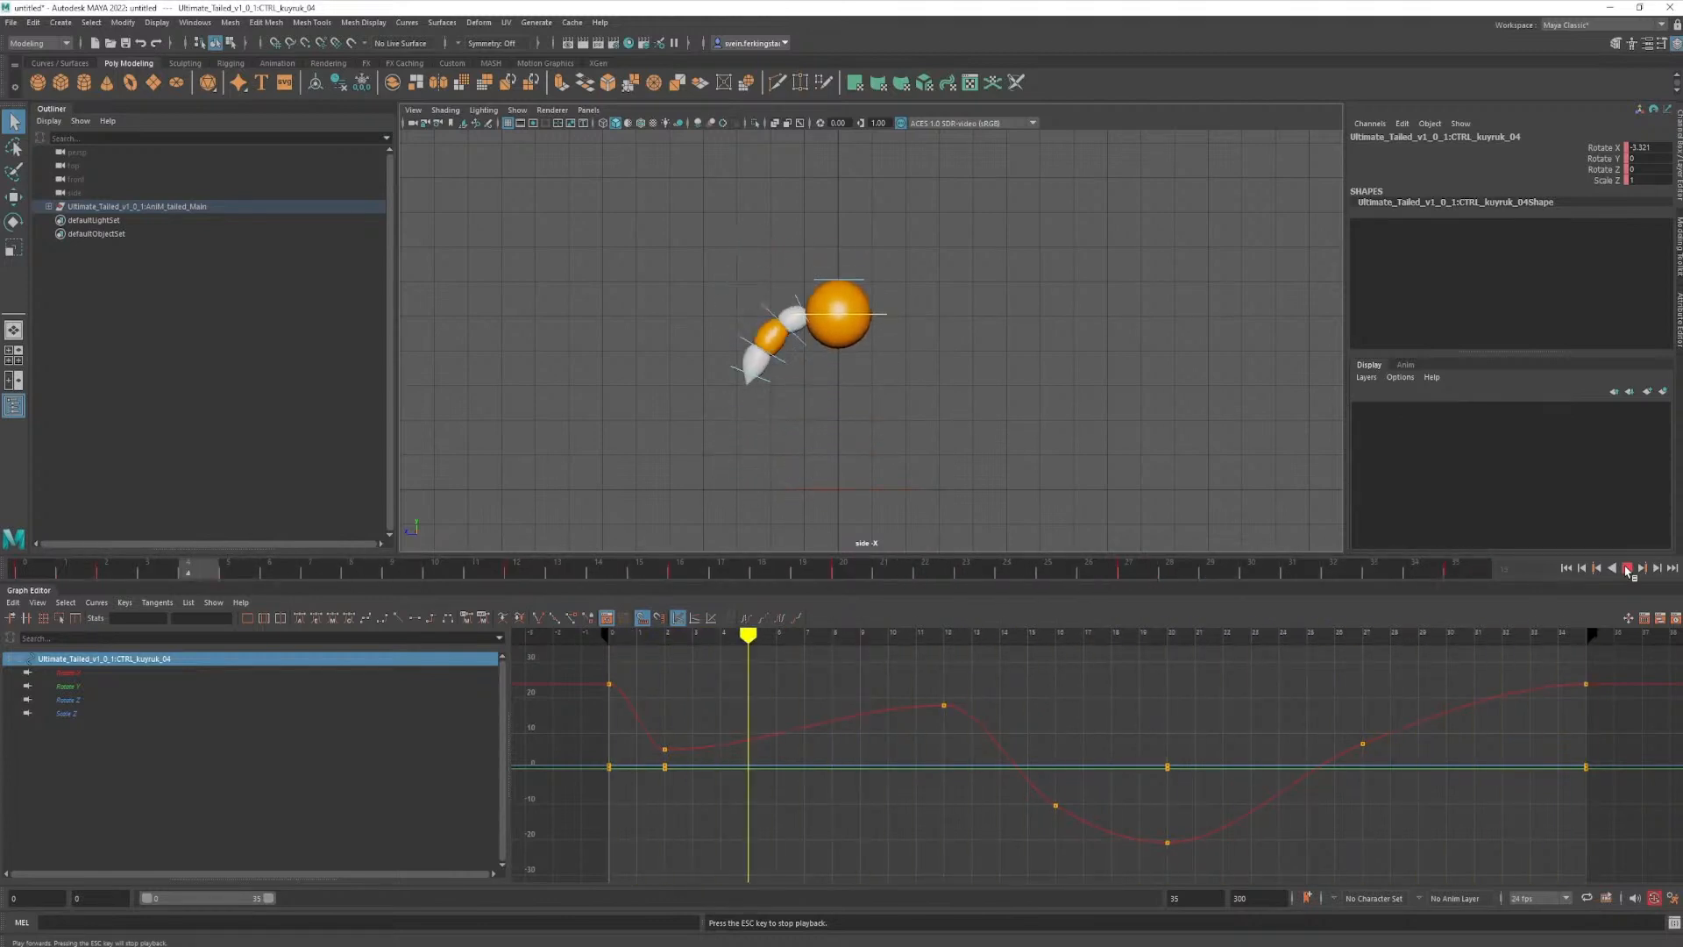
{"action": "left_click", "coordinate": [1629, 568]}
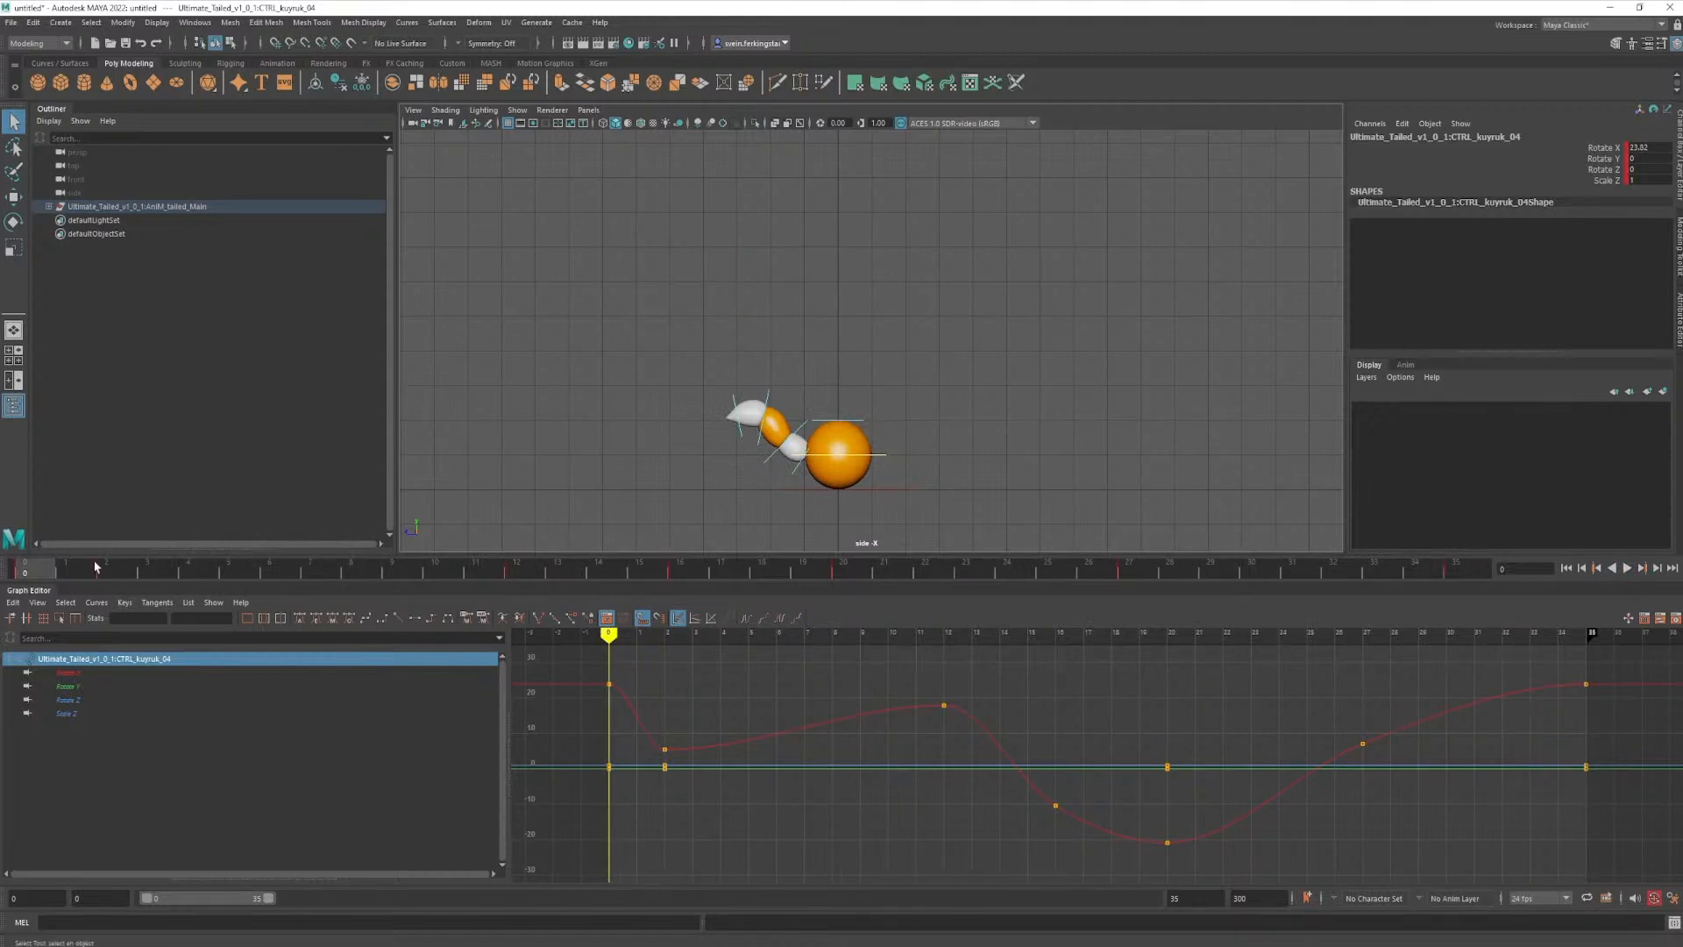
- Select all four tail controls and move their frame 2 keys together to frame 3
{"action": "left_click_drag", "start_coordinate": [107, 580], "coordinate": [68, 588]}
{"action": "left_click", "coordinate": [712, 367]}
{"action": "left_click_drag", "start_coordinate": [689, 355], "coordinate": [775, 439]}
{"action": "left_click", "coordinate": [765, 414], "text": "shift"}
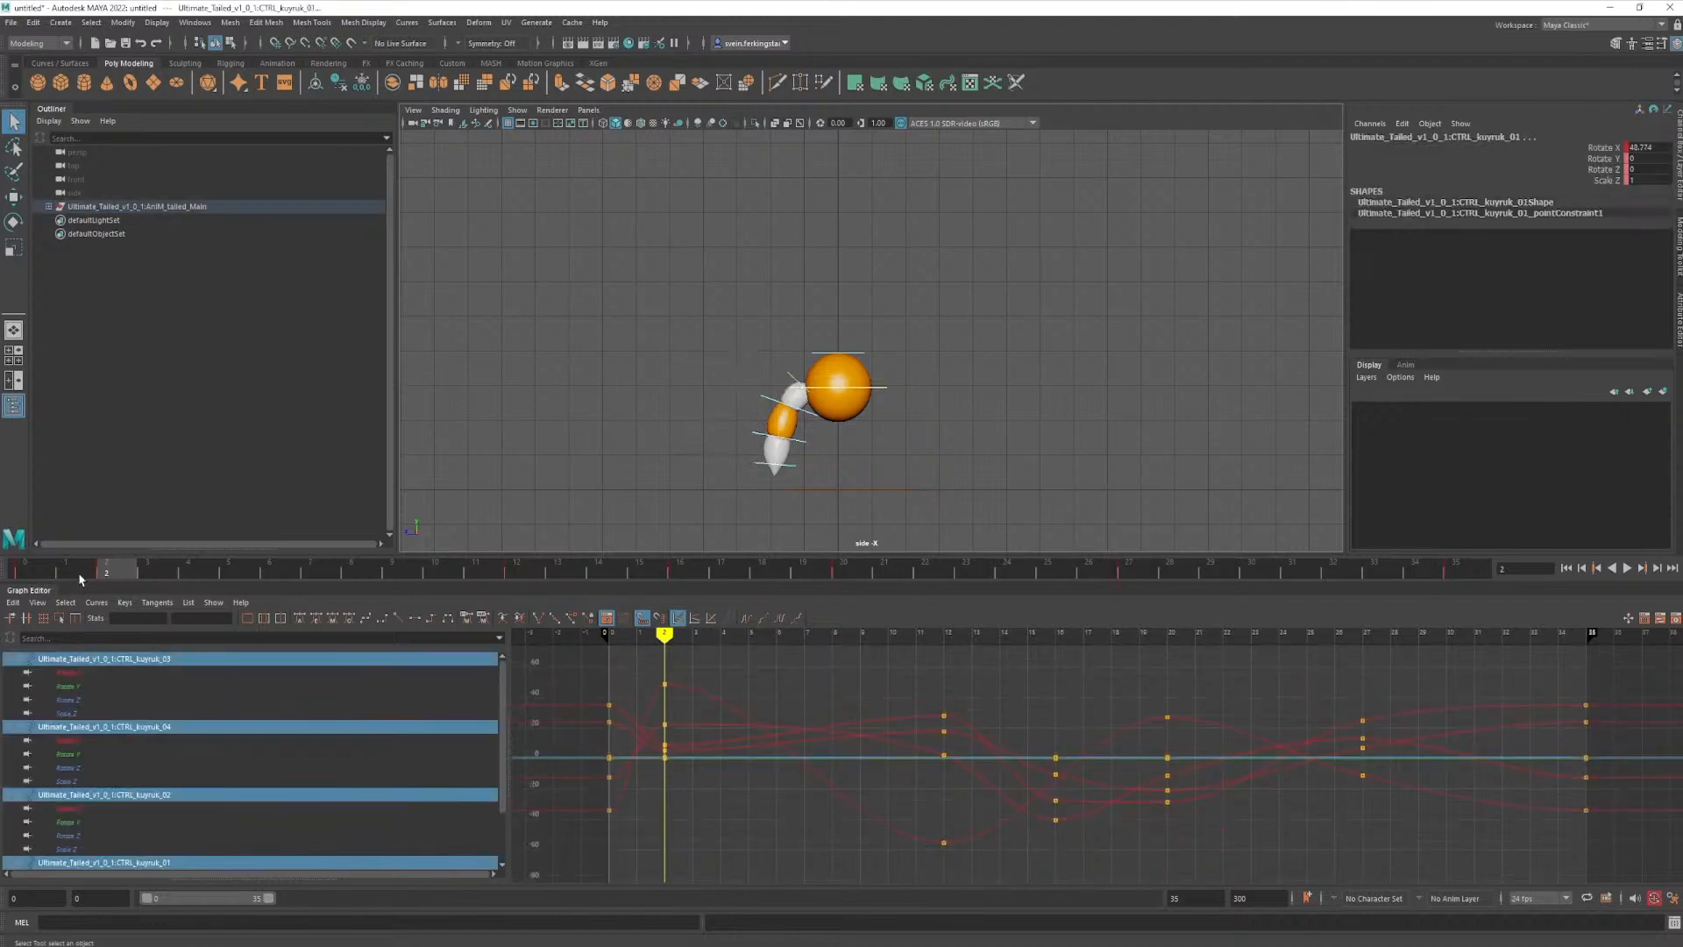
{"action": "left_click_drag", "start_coordinate": [114, 572], "coordinate": [66, 575]}
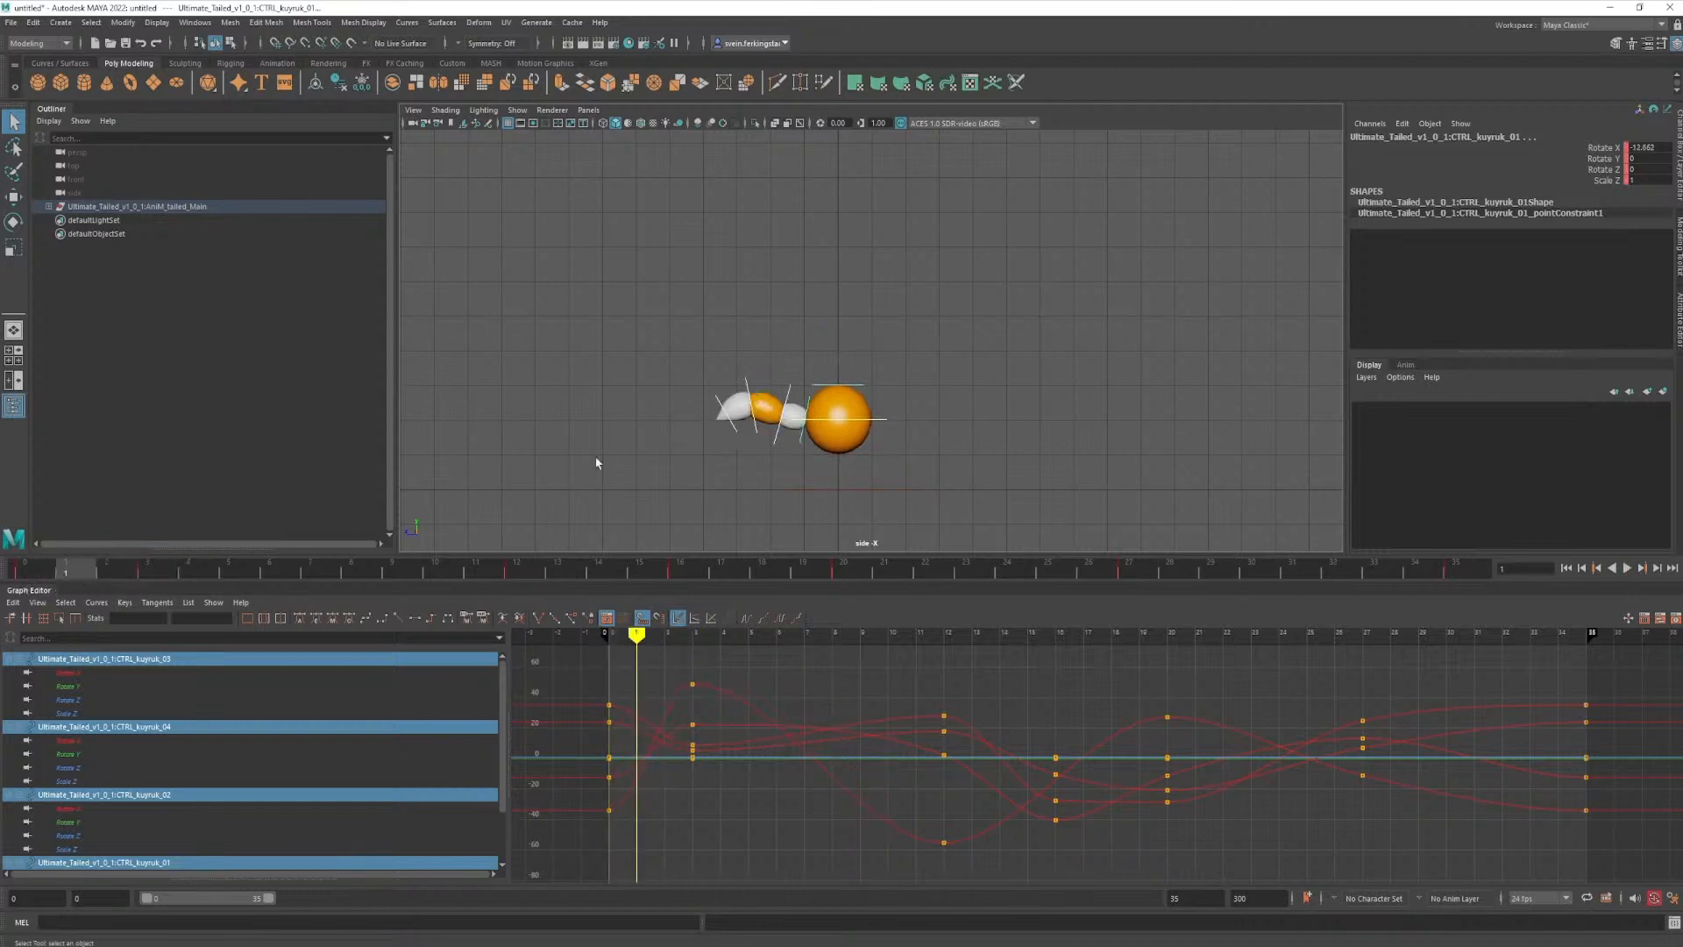
- At frame 1, rotate and key each of the four tail controls so the tail's base drops while its tip bends up
{"action": "left_click", "coordinate": [807, 441]}
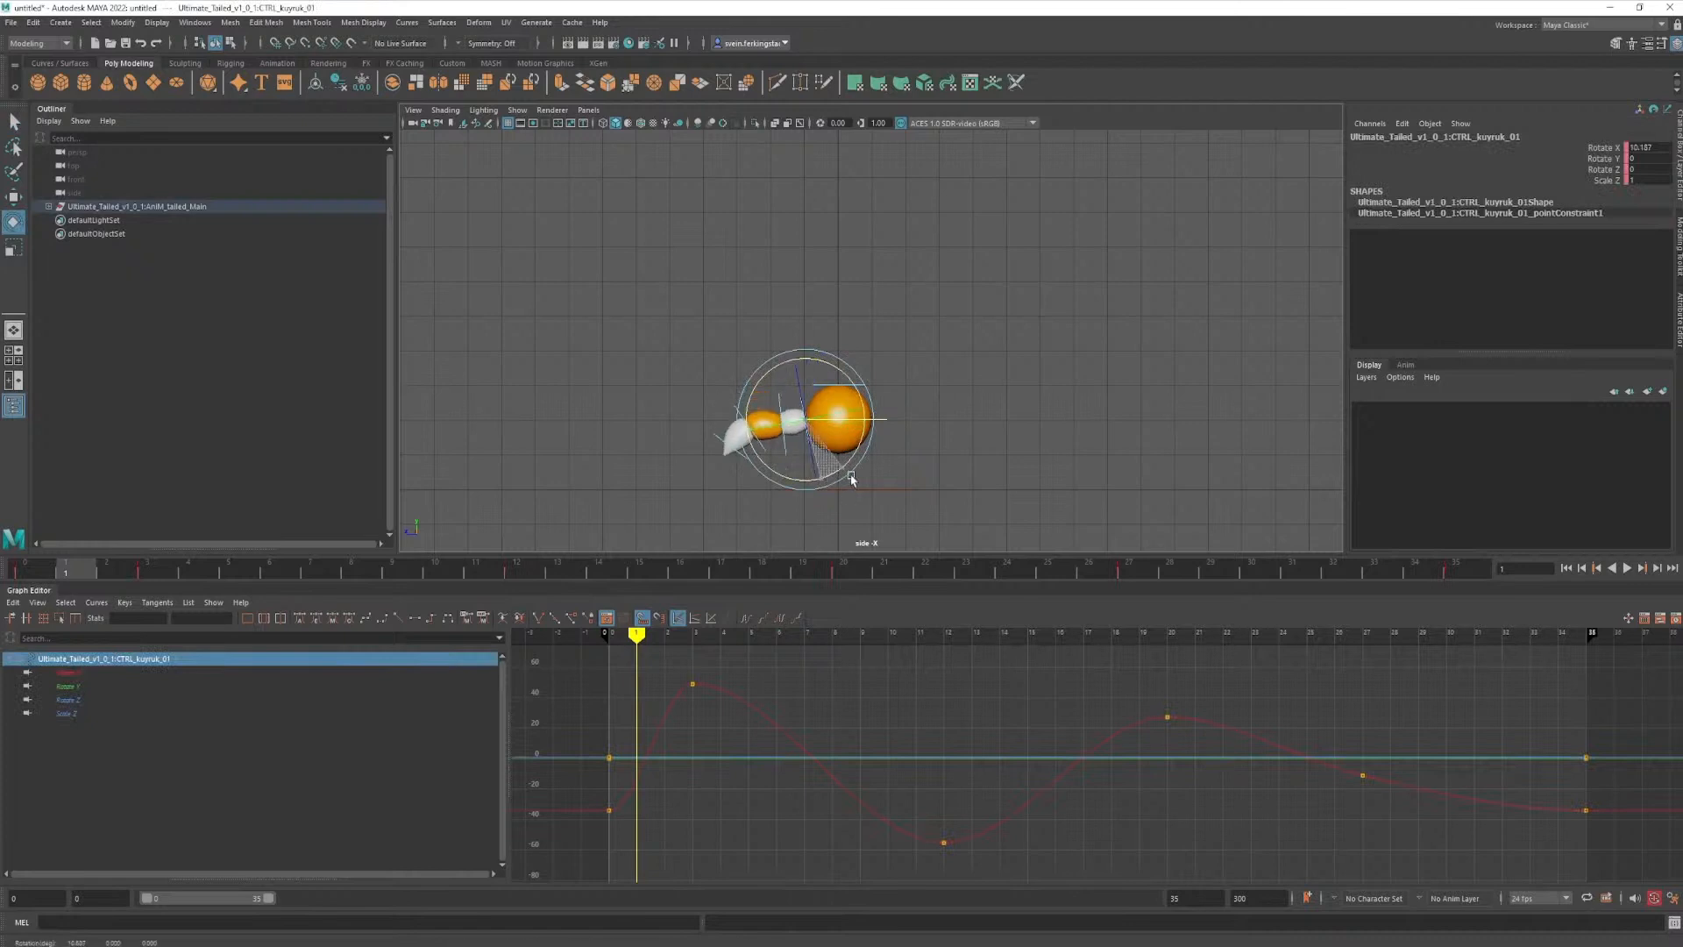
{"action": "left_click", "coordinate": [777, 403]}
{"action": "key", "text": "e"}
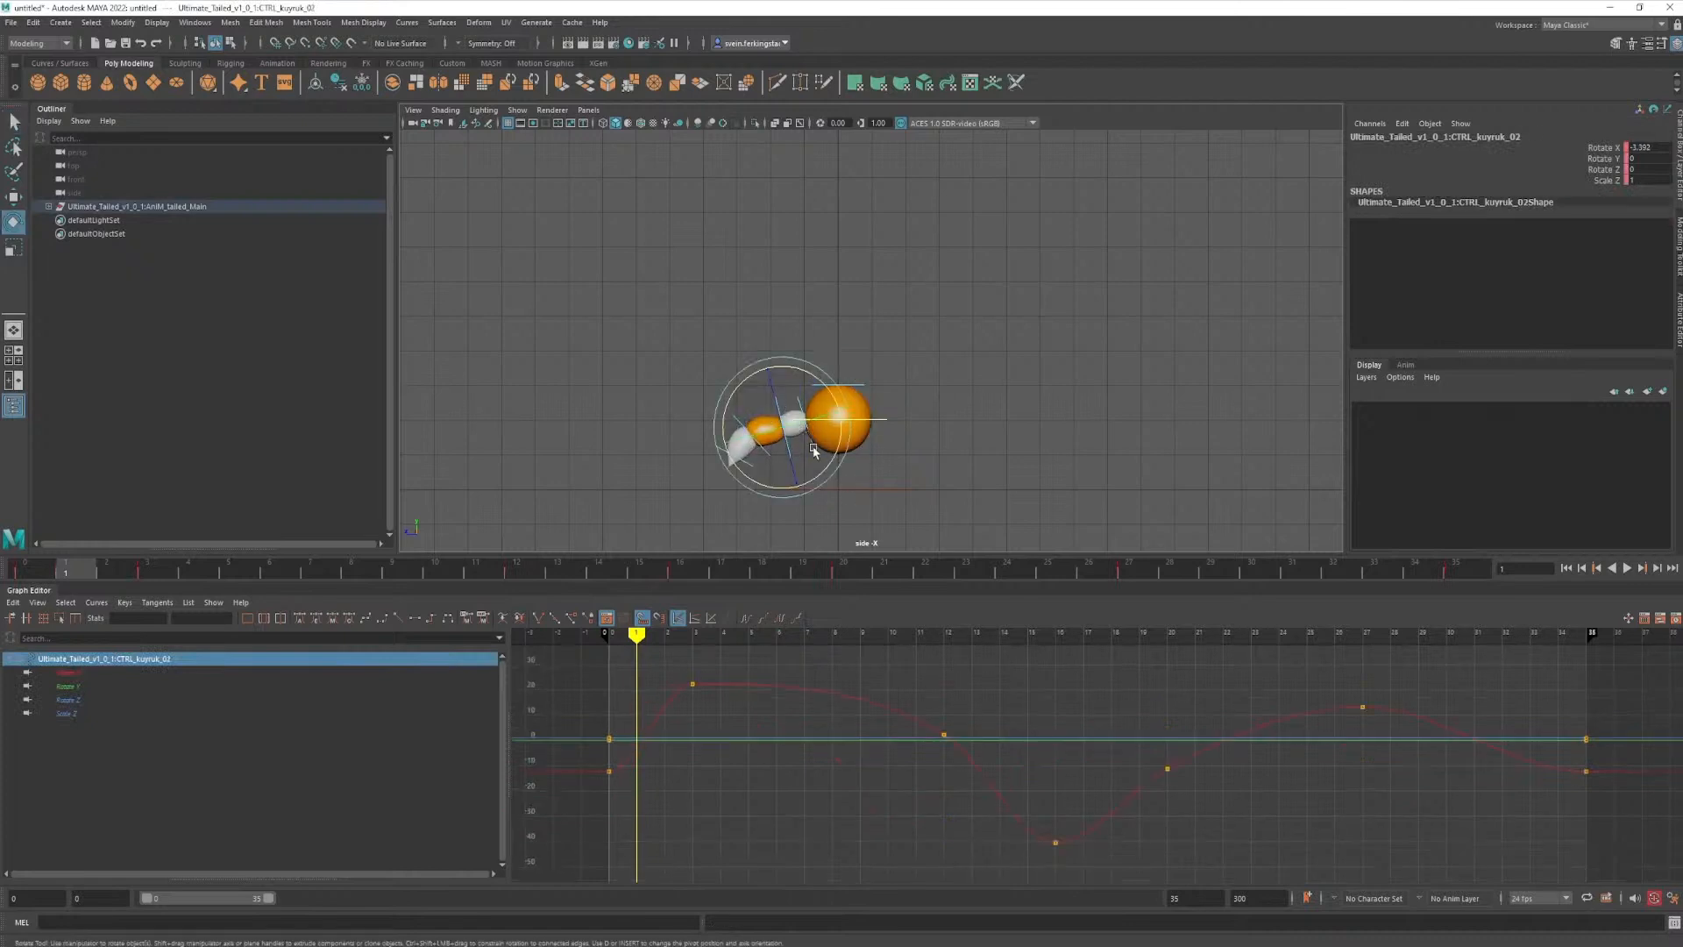
{"action": "left_click_drag", "start_coordinate": [822, 473], "coordinate": [793, 483]}
{"action": "key", "text": "q"}
{"action": "left_click_drag", "start_coordinate": [737, 395], "coordinate": [756, 404]}
{"action": "key", "text": "e"}
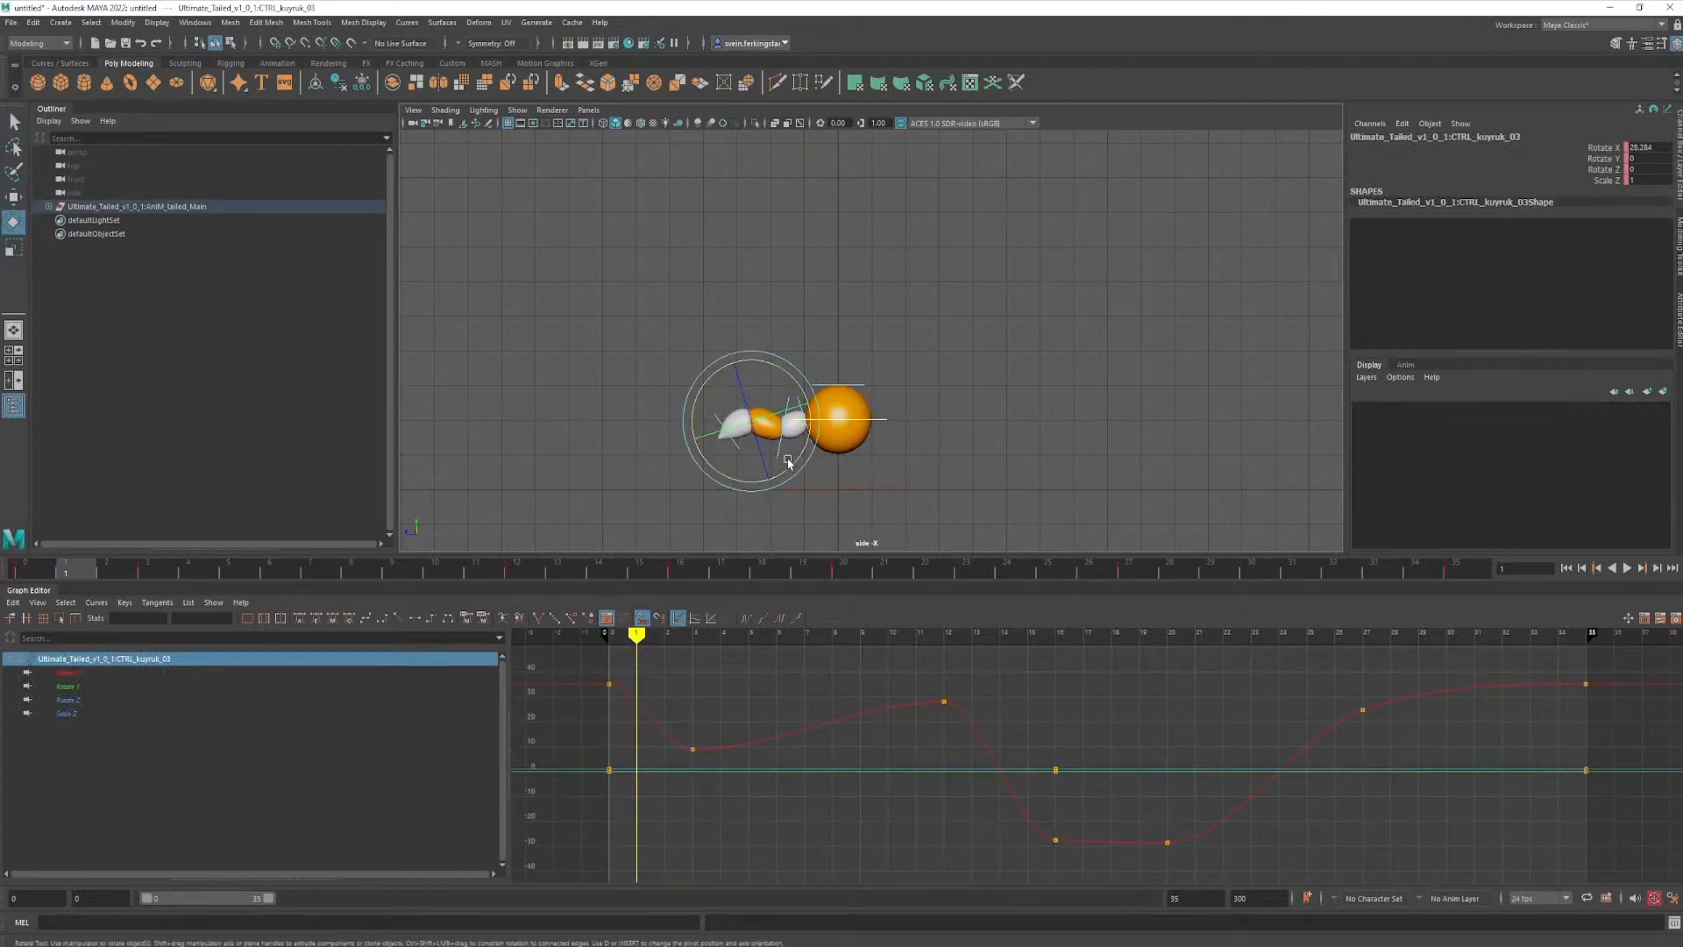
{"action": "mouse_move", "coordinate": [780, 476]}
{"action": "left_mouse_down"}
{"action": "mouse_move", "coordinate": [739, 492]}
{"action": "mouse_move", "coordinate": [754, 491]}
{"action": "left_mouse_up"}
{"action": "key", "text": "q"}
{"action": "left_click_drag", "start_coordinate": [717, 395], "coordinate": [735, 407]}
{"action": "key", "text": "e"}
{"action": "left_click_drag", "start_coordinate": [766, 467], "coordinate": [759, 479]}
{"action": "key", "text": "q"}
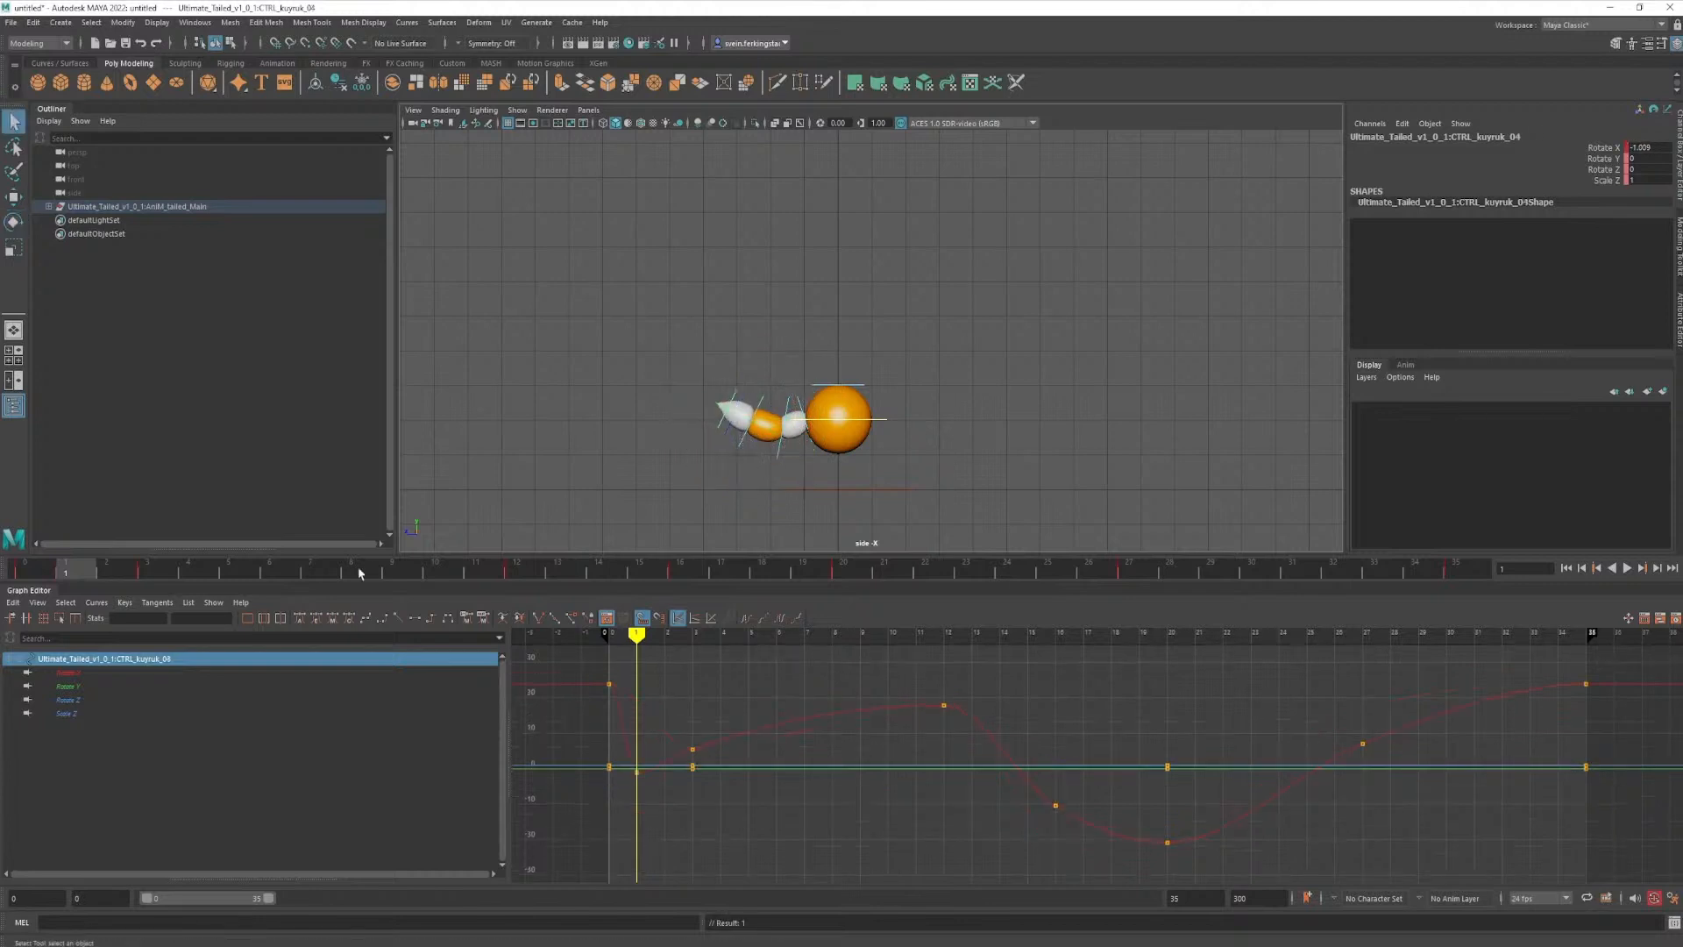
- Refine the frame 1 pose so the tail sags lower, rotating the fourth control to about -11.5° on Rotate X
{"action": "mouse_move", "coordinate": [88, 577]}
{"action": "left_mouse_down"}
{"action": "mouse_move", "coordinate": [26, 577]}
{"action": "mouse_move", "coordinate": [90, 581]}
{"action": "mouse_move", "coordinate": [27, 577]}
{"action": "mouse_move", "coordinate": [75, 577]}
{"action": "left_mouse_up"}
{"action": "left_click", "coordinate": [810, 406]}
{"action": "key", "text": "e"}
{"action": "mouse_move", "coordinate": [805, 487]}
{"action": "left_mouse_down"}
{"action": "mouse_move", "coordinate": [820, 485]}
{"action": "mouse_move", "coordinate": [779, 491]}
{"action": "left_mouse_up"}
{"action": "key", "text": "s"}
{"action": "key", "text": "q"}
{"action": "left_click", "coordinate": [754, 415]}
{"action": "key", "text": "e"}
{"action": "key", "text": "q"}
{"action": "left_click_drag", "start_coordinate": [727, 406], "coordinate": [776, 491]}
{"action": "key", "text": "e"}
{"action": "key", "text": "q"}
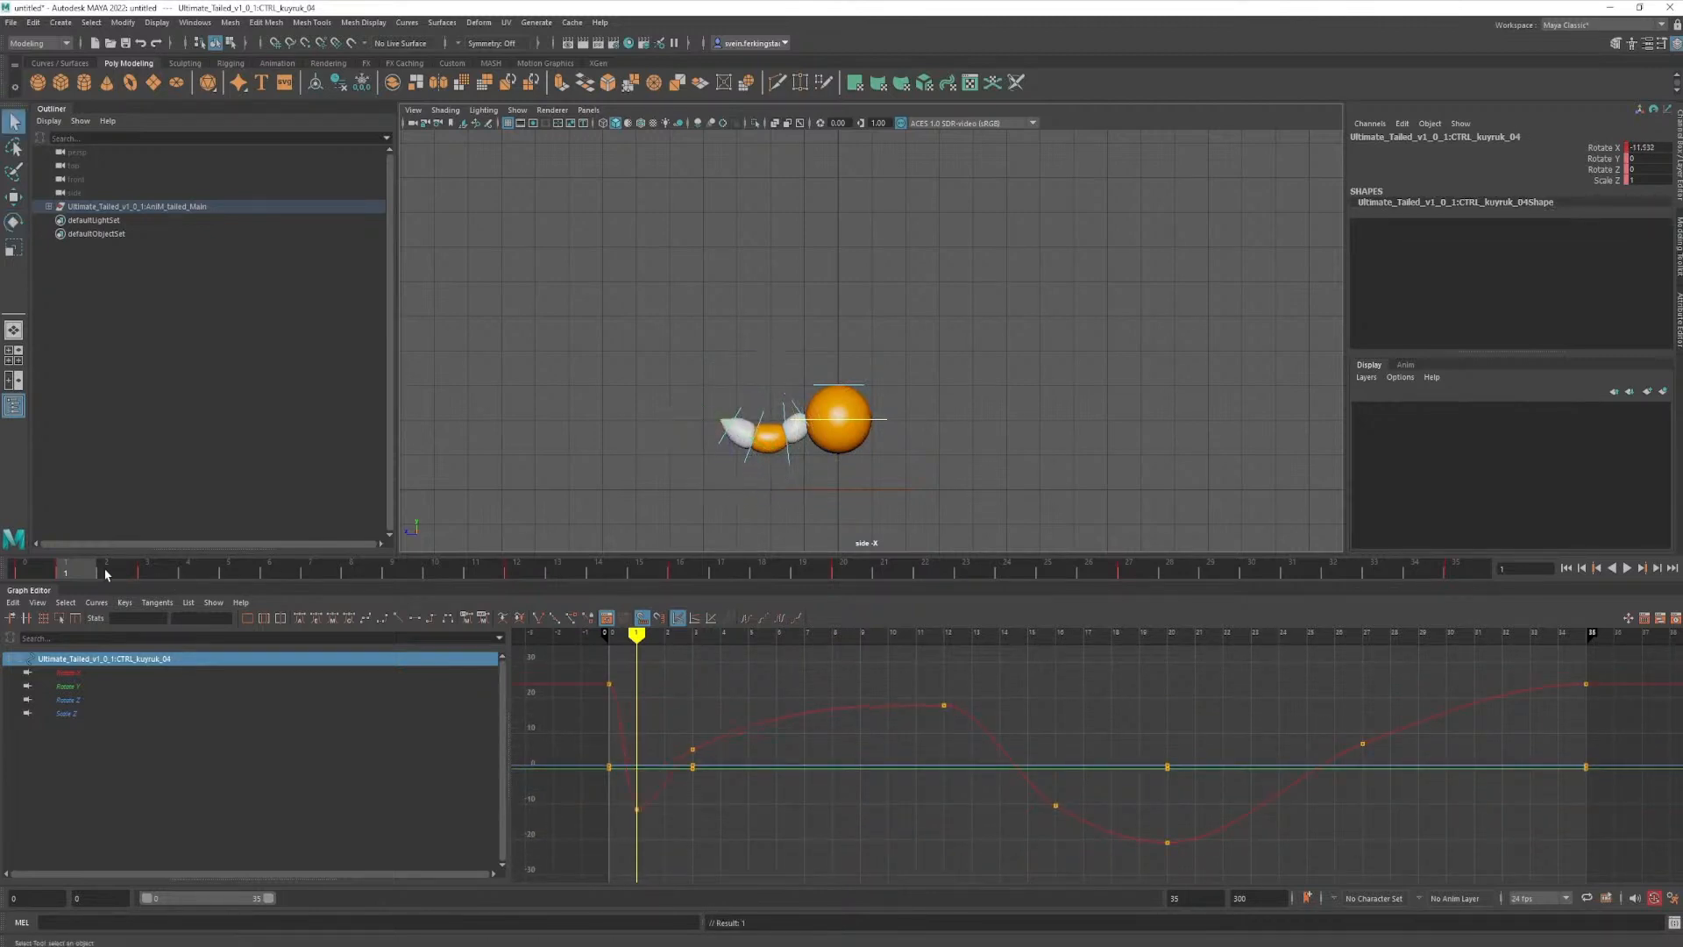
- Check the take-off frames in playback, and bend the fourth tail control further upward at frame 1
{"action": "left_click", "coordinate": [37, 578]}
{"action": "key", "text": "alt+v"}
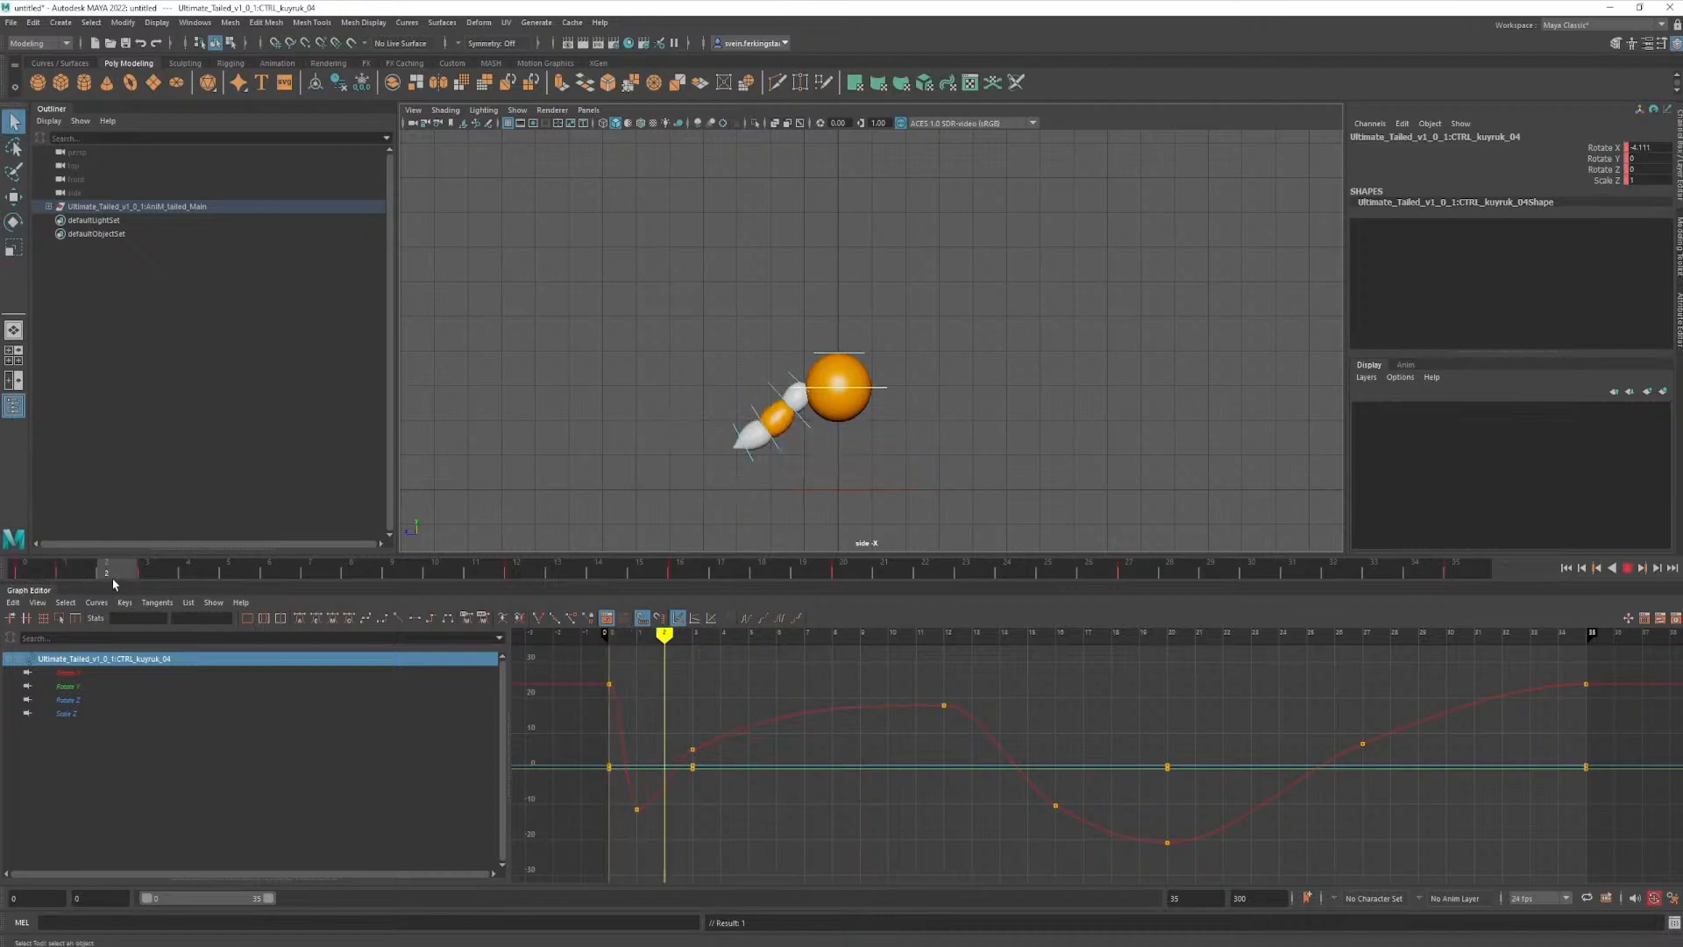
{"action": "left_click_drag", "start_coordinate": [125, 585], "coordinate": [74, 568]}
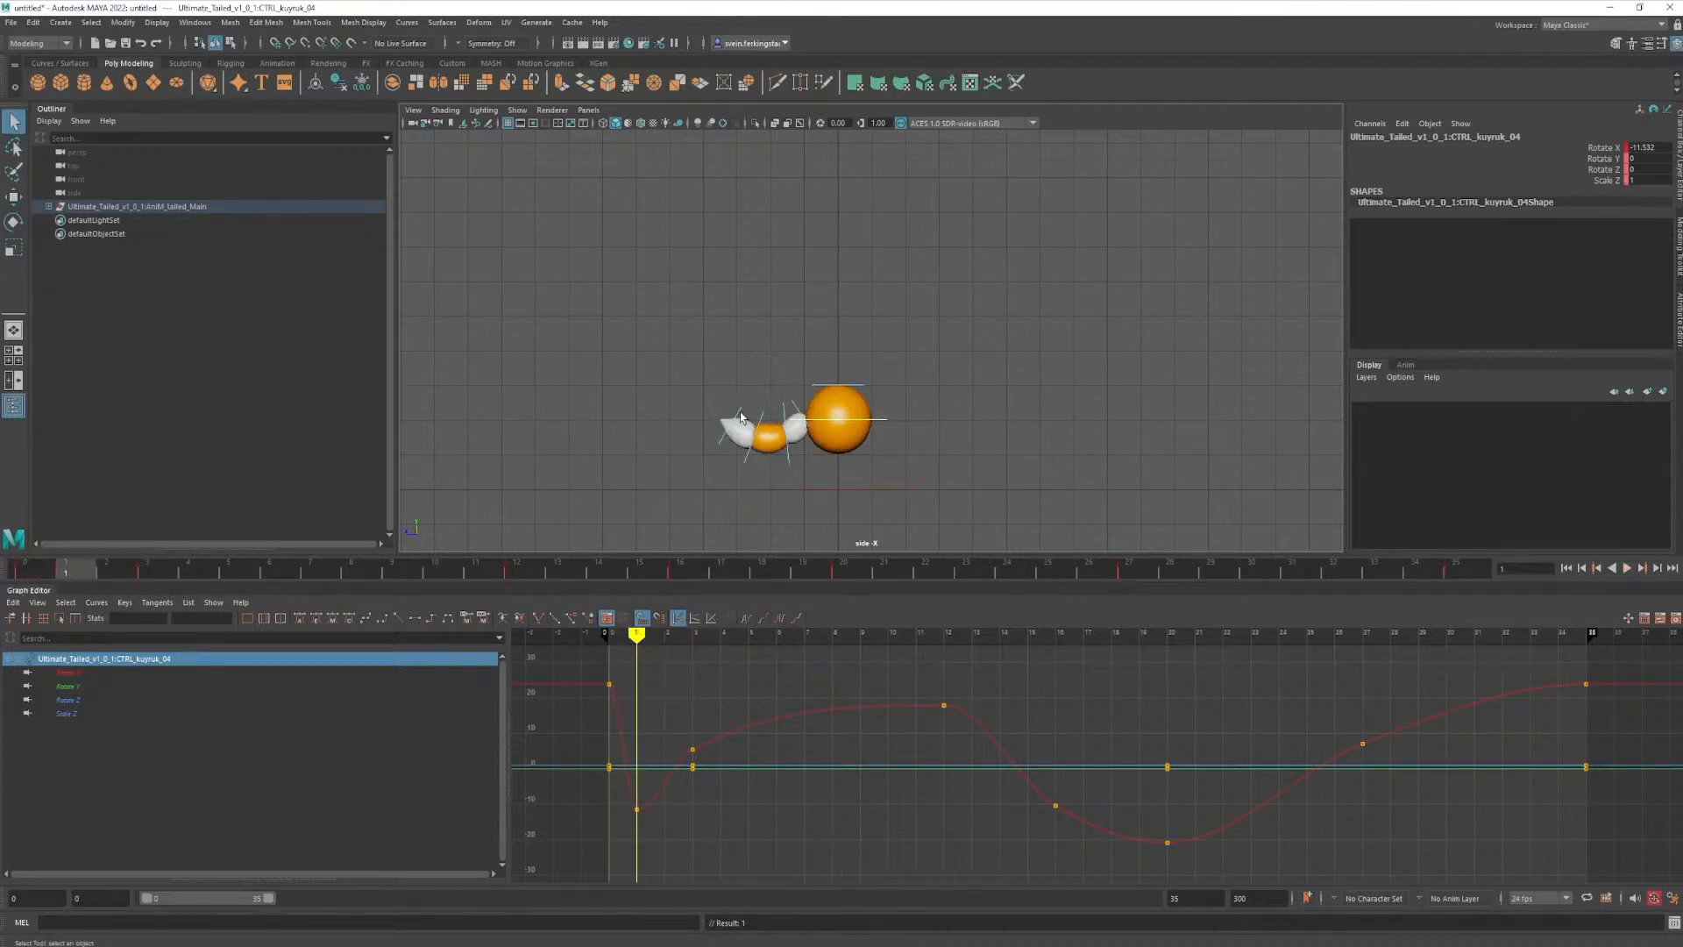
{"action": "key", "text": "e"}
{"action": "left_click_drag", "start_coordinate": [792, 451], "coordinate": [788, 463]}
{"action": "key", "text": "q"}
- At frame 3, rotate and key the second, third and fourth tail controls so the tail curls further under the ball
{"action": "left_click_drag", "start_coordinate": [71, 583], "coordinate": [163, 562]}
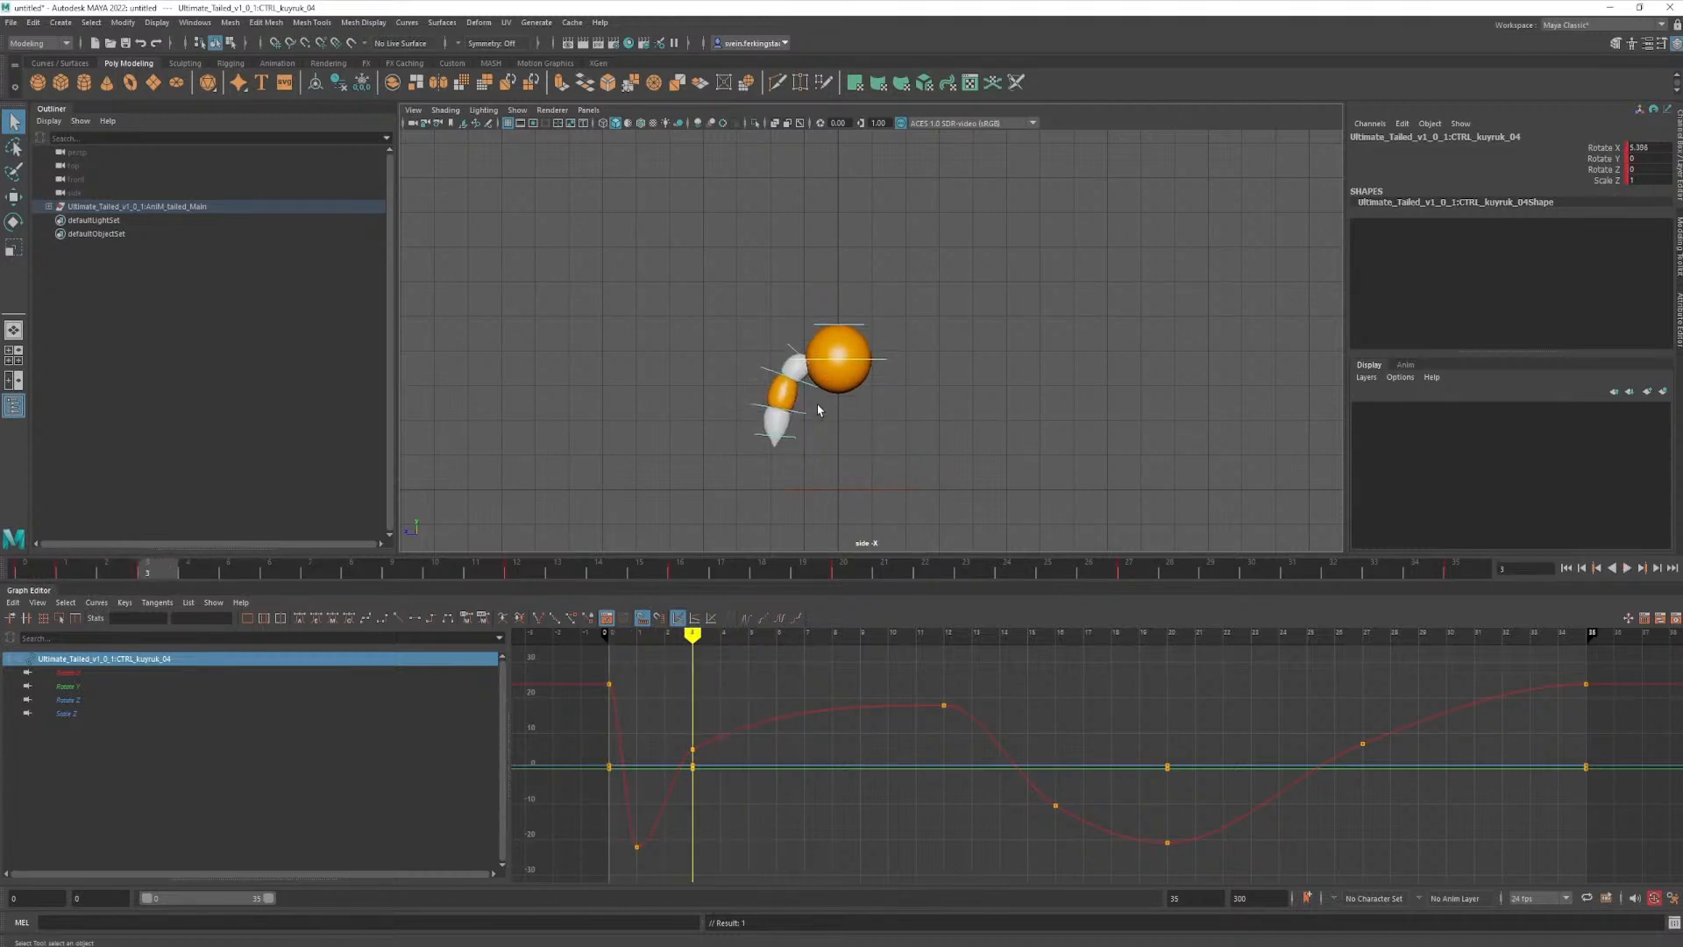
{"action": "left_click", "coordinate": [802, 413]}
{"action": "key", "text": "e"}
{"action": "mouse_move", "coordinate": [814, 450]}
{"action": "left_mouse_down"}
{"action": "mouse_move", "coordinate": [793, 439]}
{"action": "mouse_move", "coordinate": [845, 451]}
{"action": "mouse_move", "coordinate": [810, 451]}
{"action": "left_mouse_up"}
{"action": "key", "text": "q"}
{"action": "key", "text": "e"}
{"action": "key", "text": "s"}
{"action": "key", "text": "q"}
{"action": "left_click", "coordinate": [806, 390]}
{"action": "key", "text": "e"}
{"action": "key", "text": "s"}
{"action": "key", "text": "q"}
- At frame 7, key a stronger downward curl on the outer three tail controls, rotating the second to about 44° on Rotate X
{"action": "left_click_drag", "start_coordinate": [169, 572], "coordinate": [308, 586]}
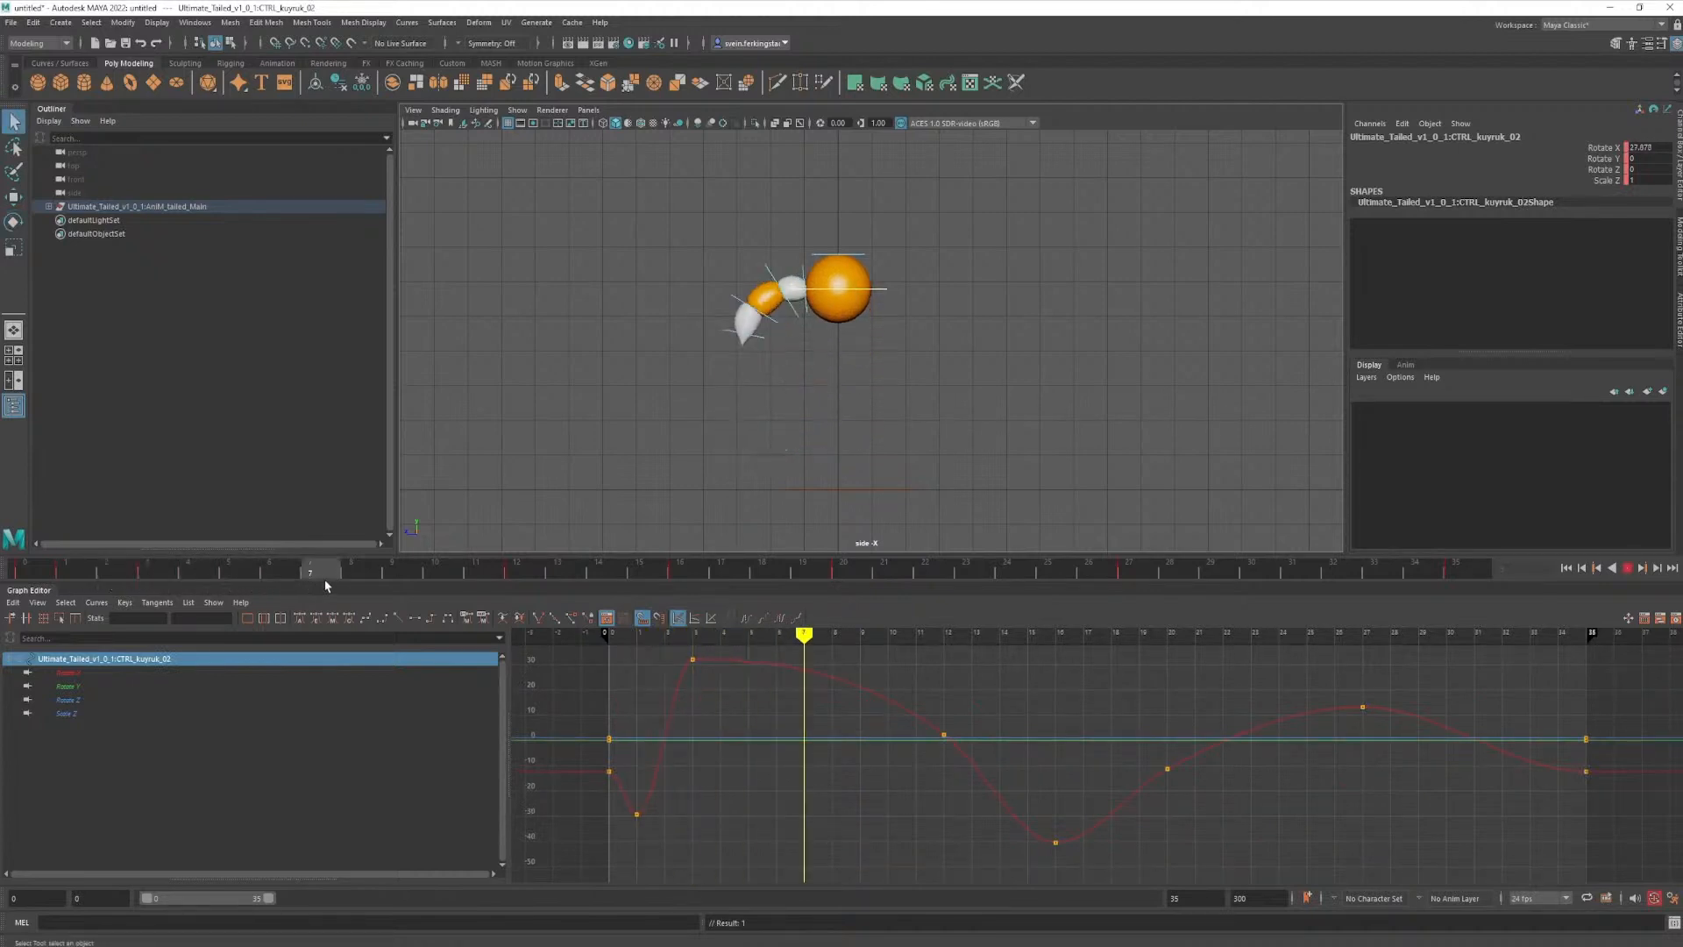
{"action": "left_click", "coordinate": [772, 331]}
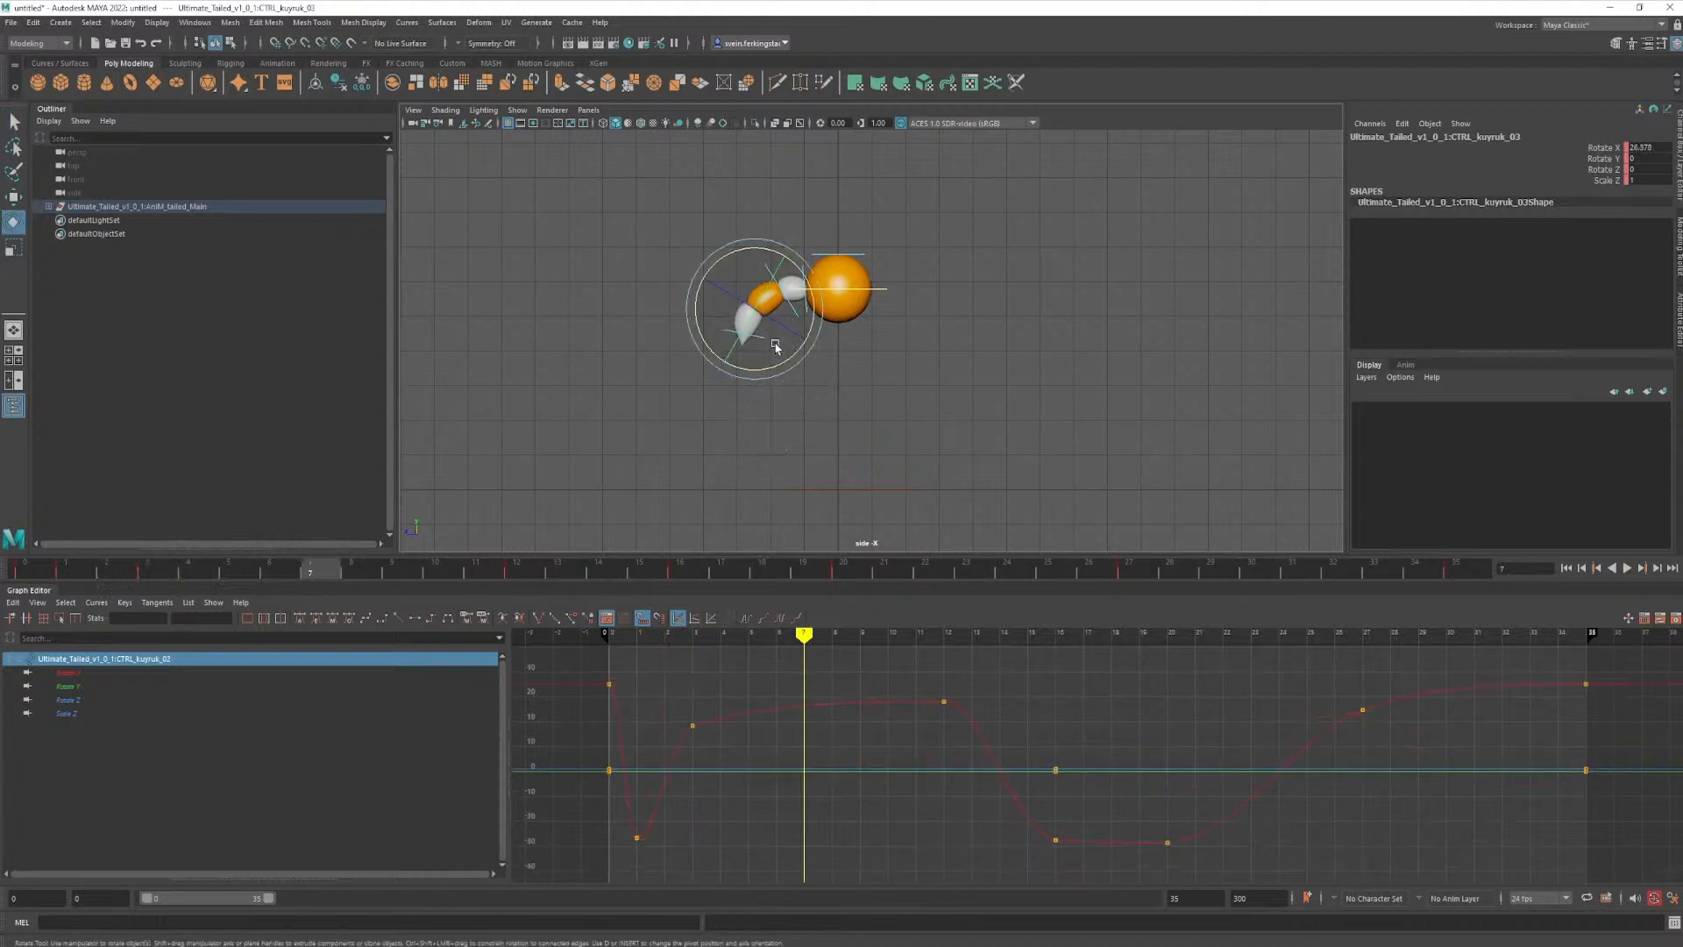
{"action": "left_click", "coordinate": [769, 346]}
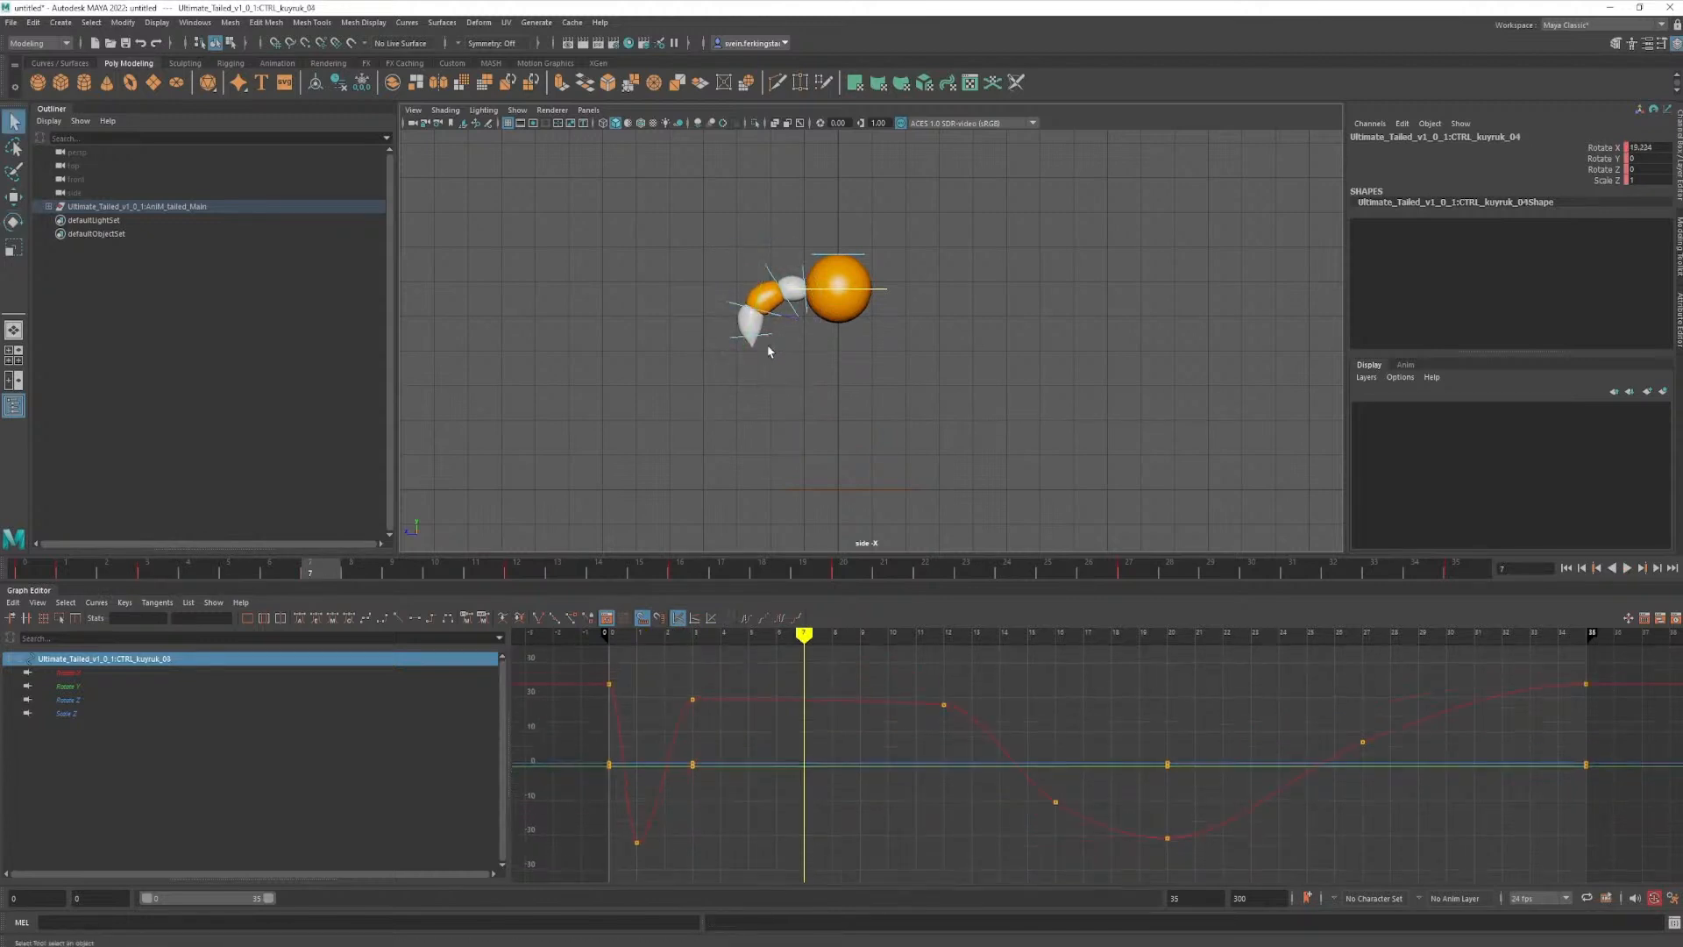
{"action": "left_click", "coordinate": [795, 312]}
{"action": "key", "text": "e"}
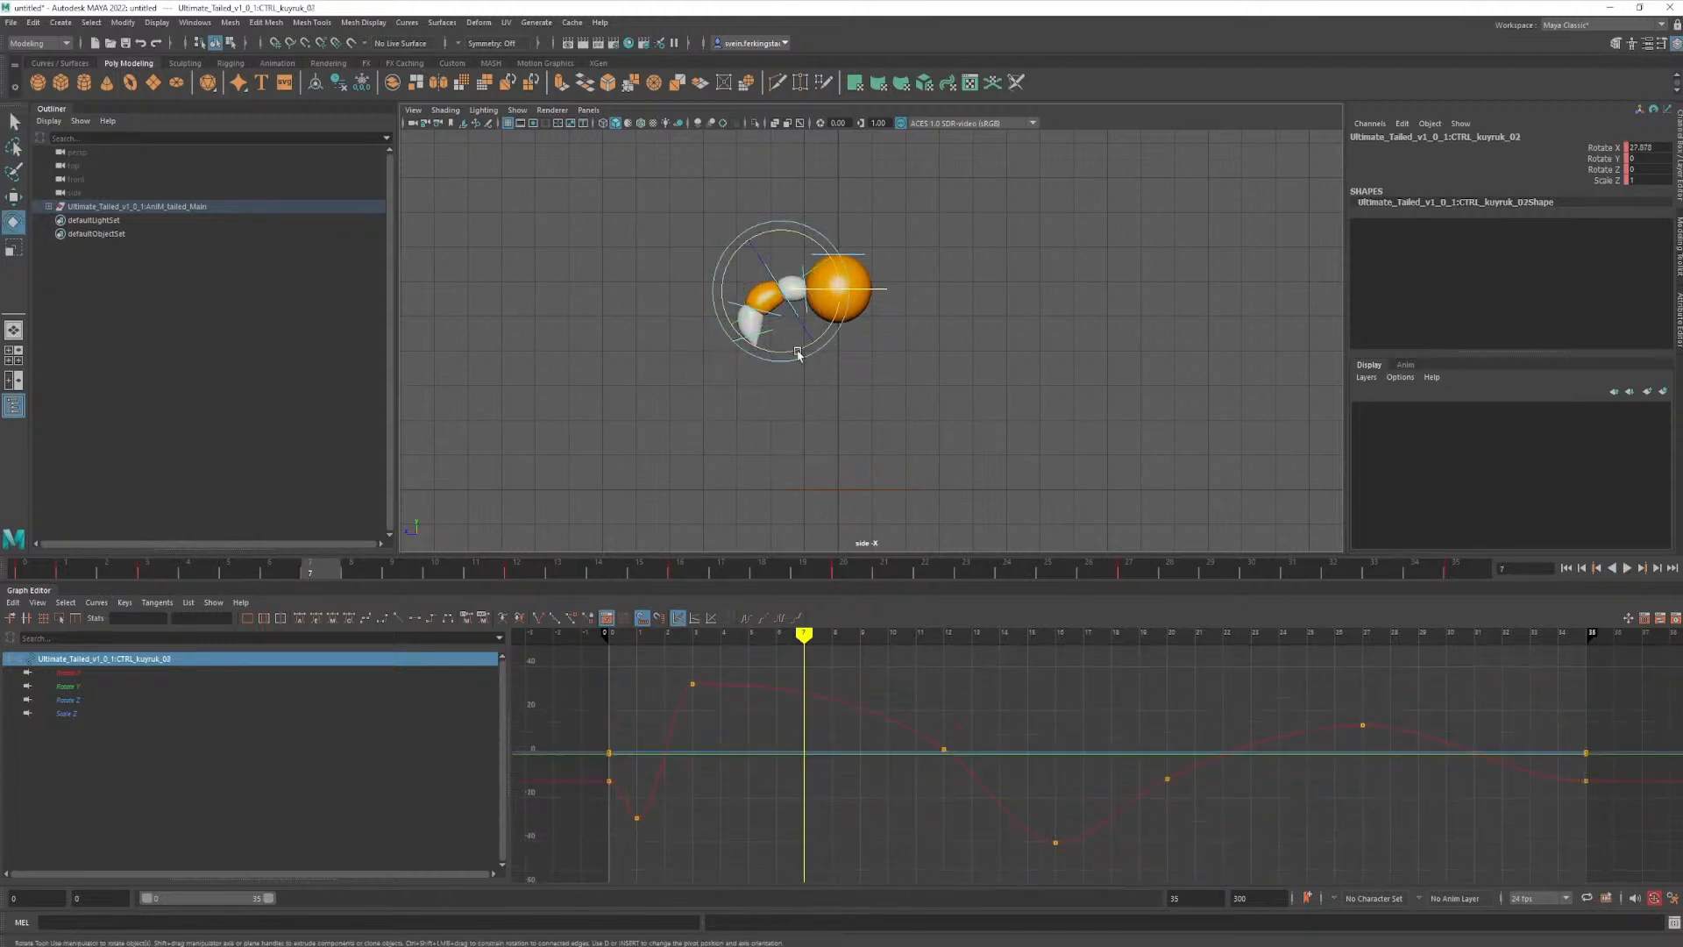
{"action": "left_click_drag", "start_coordinate": [796, 350], "coordinate": [811, 350]}
{"action": "key", "text": "q"}
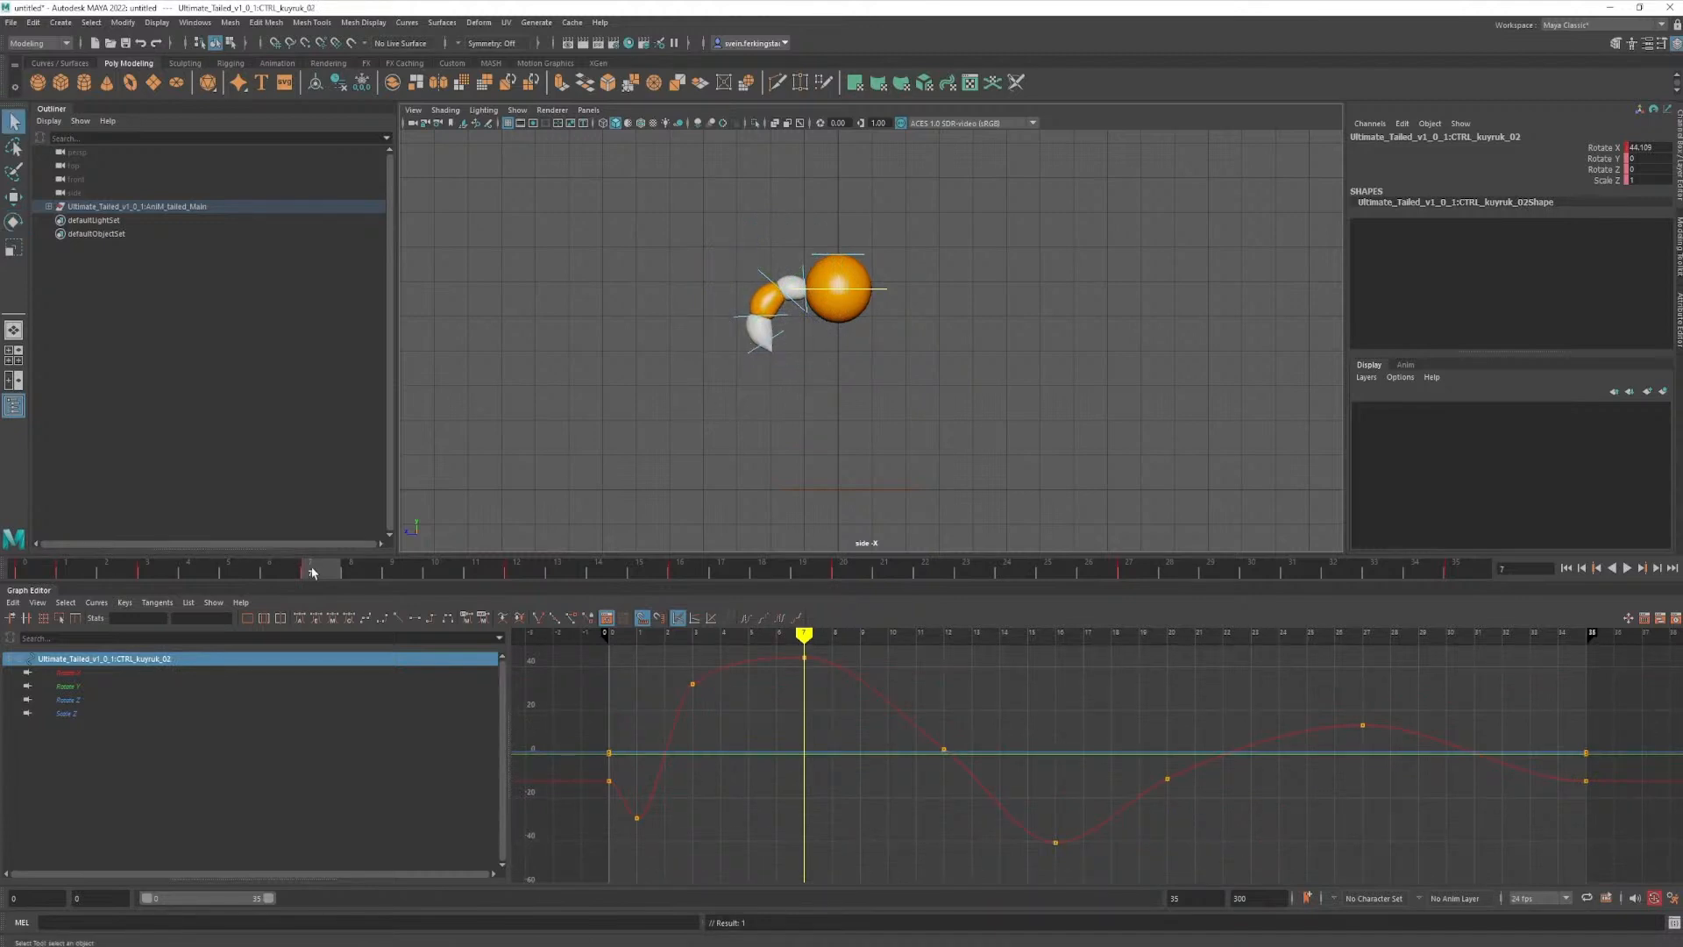
- Select all four tail controls and move their frame 27 keys together to frame 24
{"action": "left_click_drag", "start_coordinate": [313, 572], "coordinate": [1129, 581]}
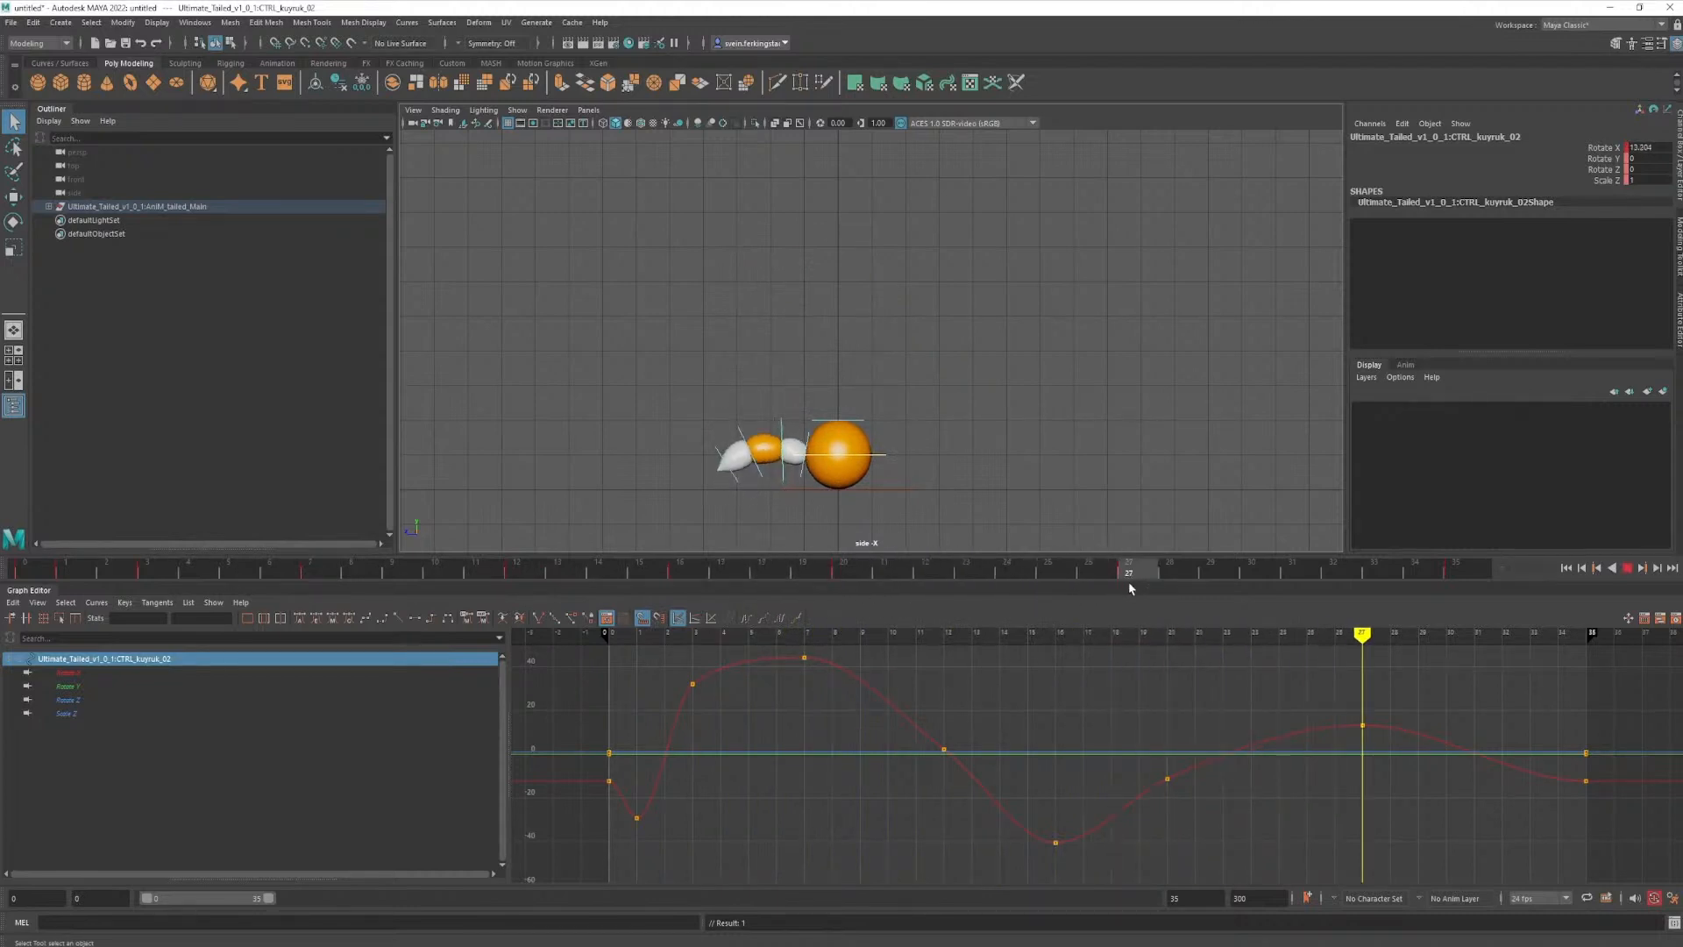
{"action": "left_click", "coordinate": [716, 420]}
{"action": "left_click_drag", "start_coordinate": [715, 420], "coordinate": [815, 445]}
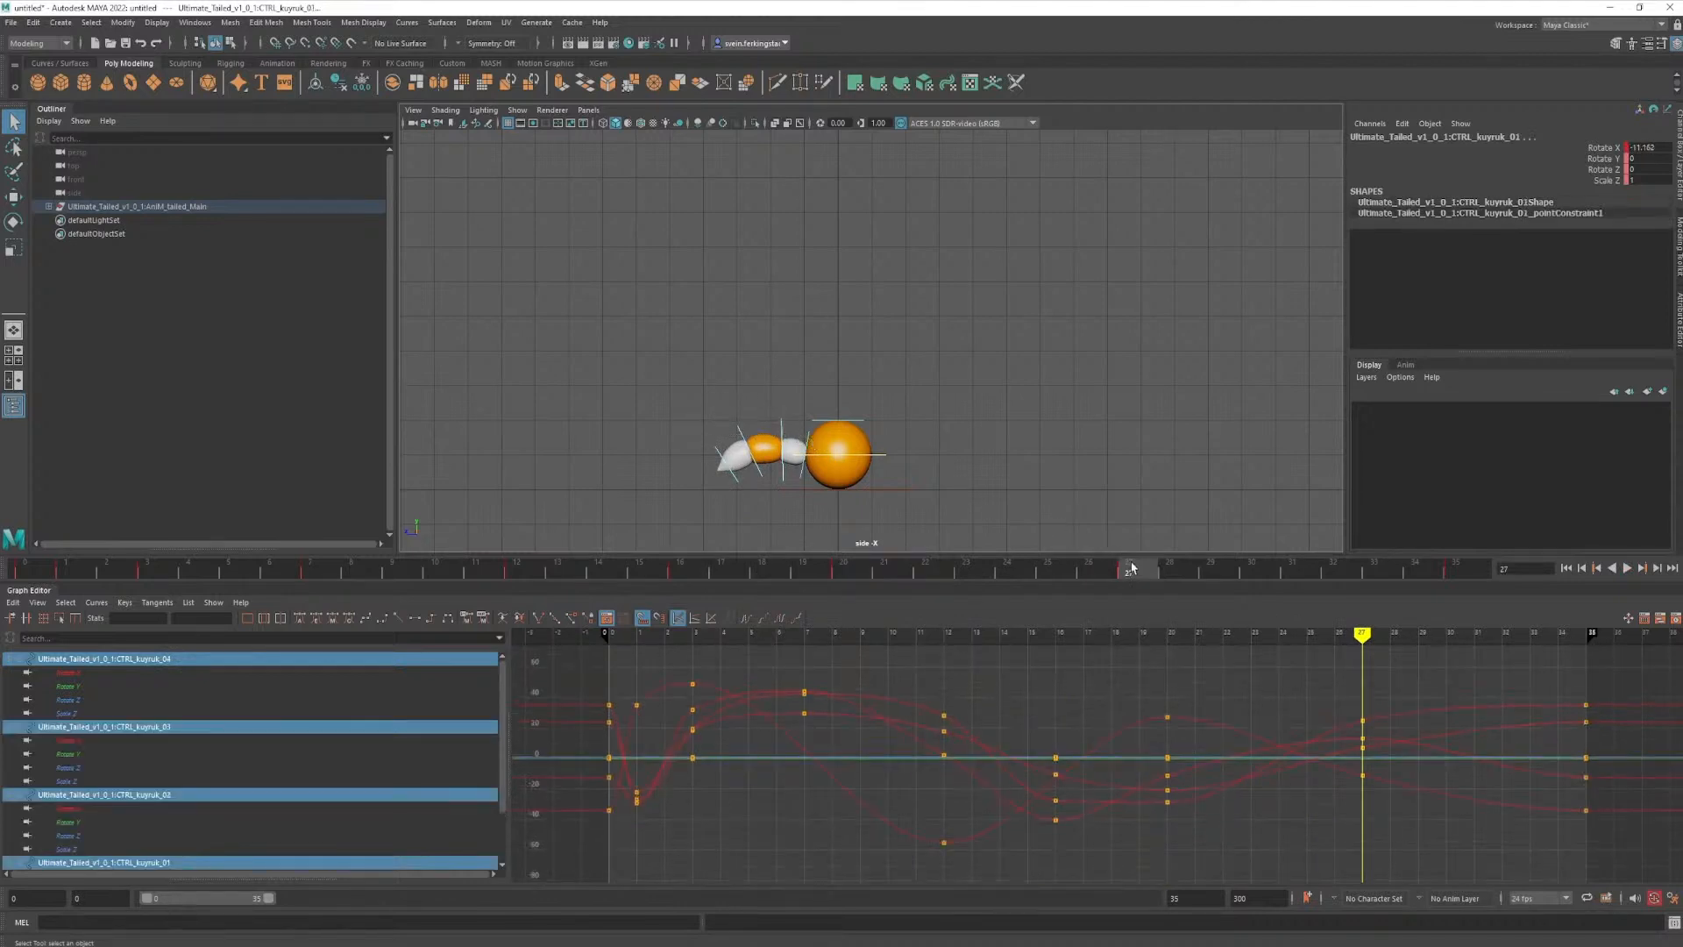
{"action": "left_click_drag", "start_coordinate": [1146, 577], "coordinate": [858, 607]}
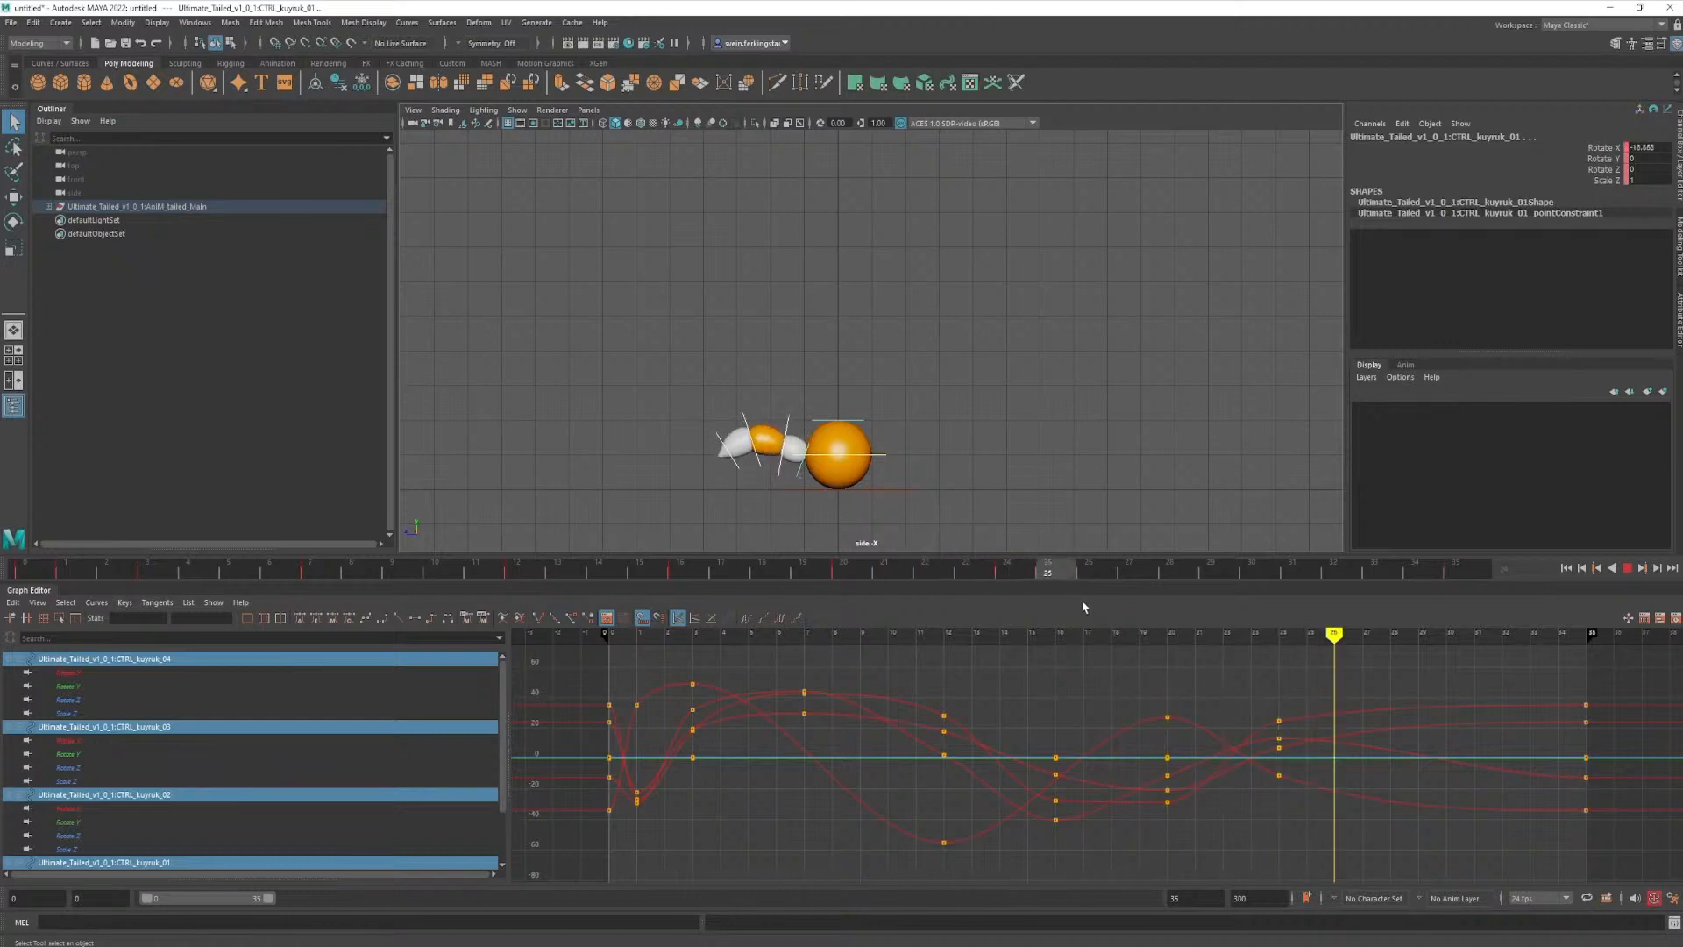
- Scrub through the retimed animation, deselect the controls and play back the whole jump with only the model displayed
{"action": "left_click_drag", "start_coordinate": [1392, 640], "coordinate": [23, 617]}
{"action": "key", "text": "alt+1"}
{"action": "left_click", "coordinate": [920, 324]}
{"action": "left_click", "coordinate": [1629, 569]}
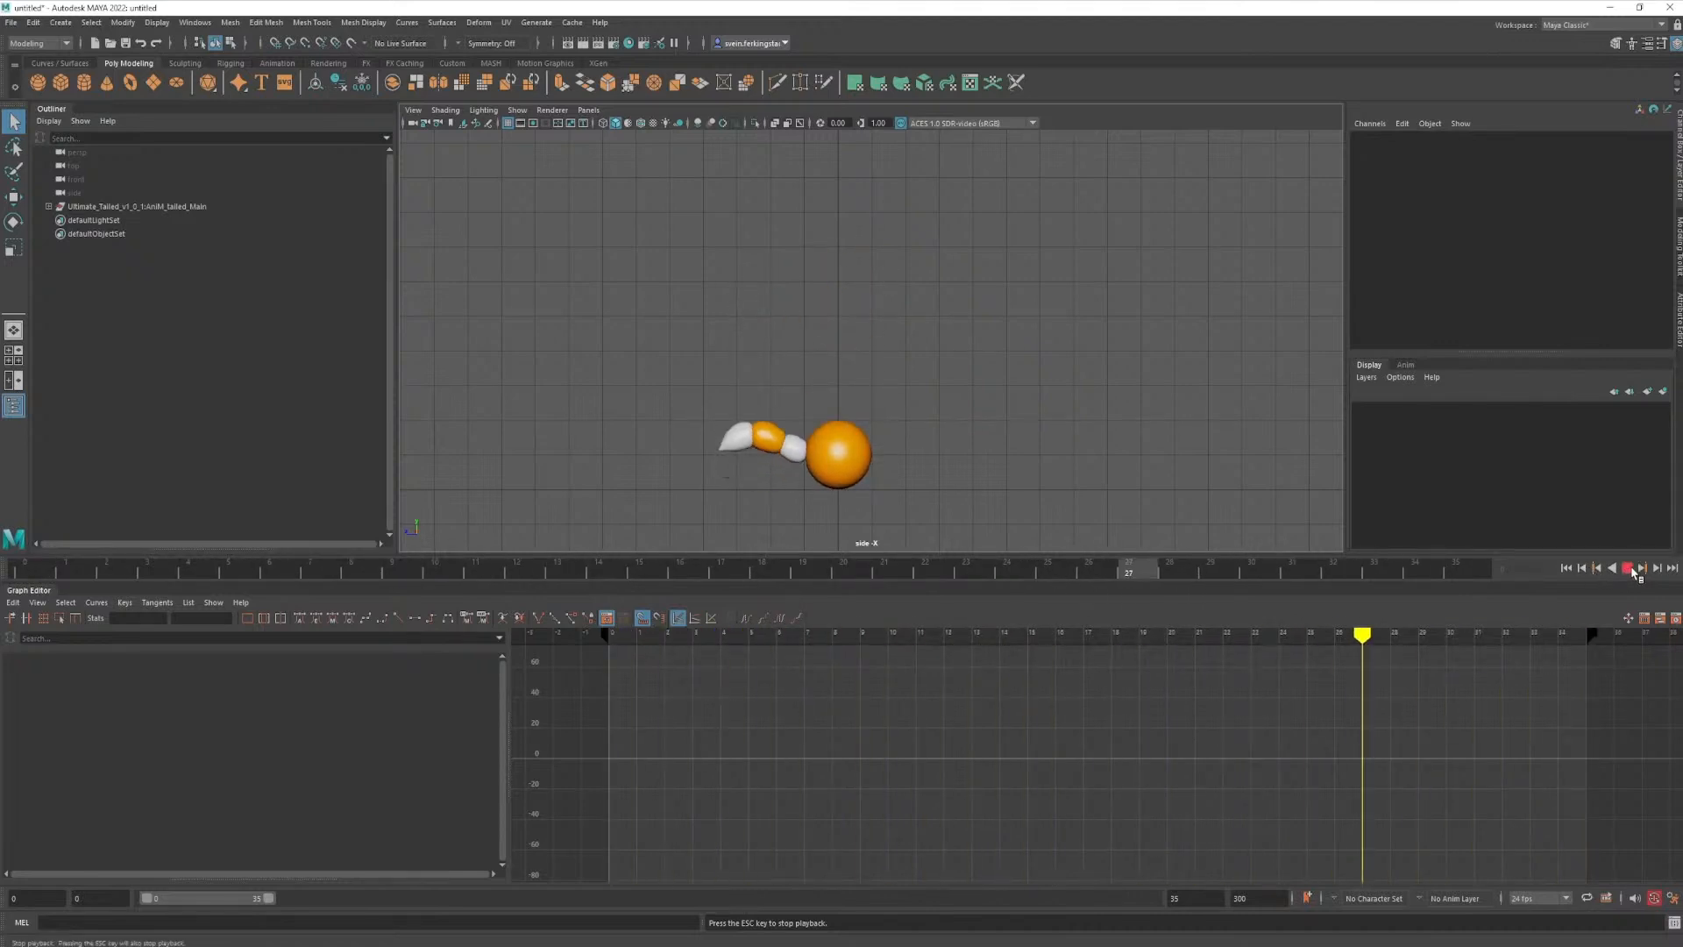
{"action": "left_click", "coordinate": [1633, 572]}
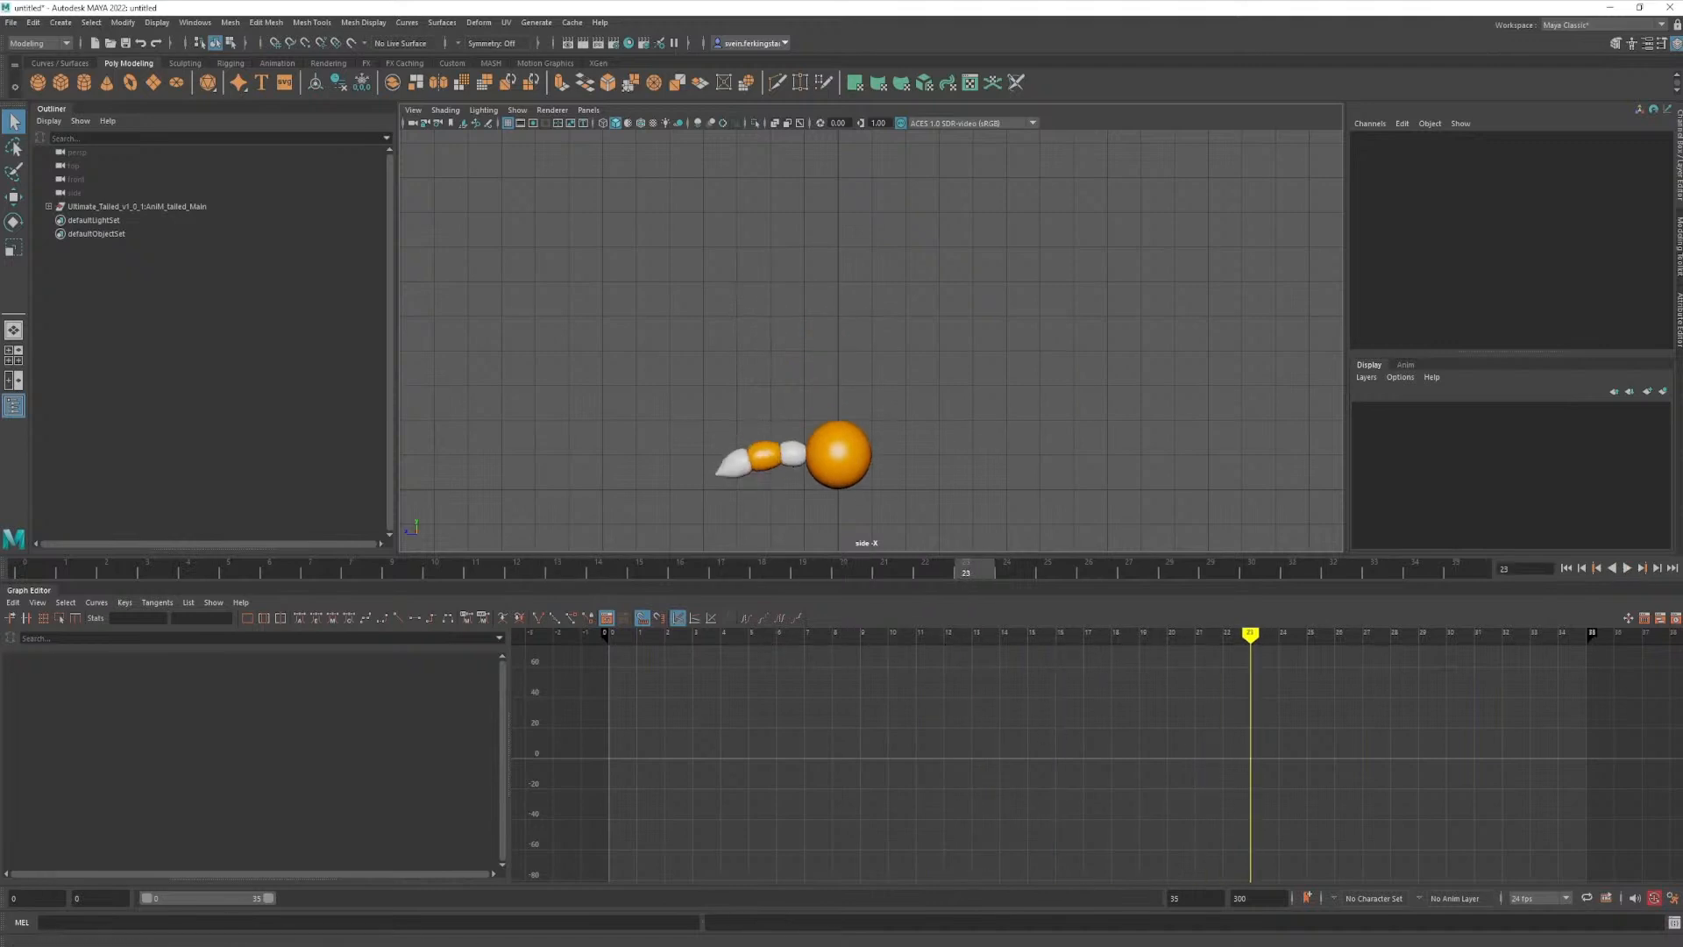
- Switch to the video player, pause the reference film clip and go to frame 847
{"action": "left_click", "coordinate": [264, 946]}
{"action": "key", "text": "space"}
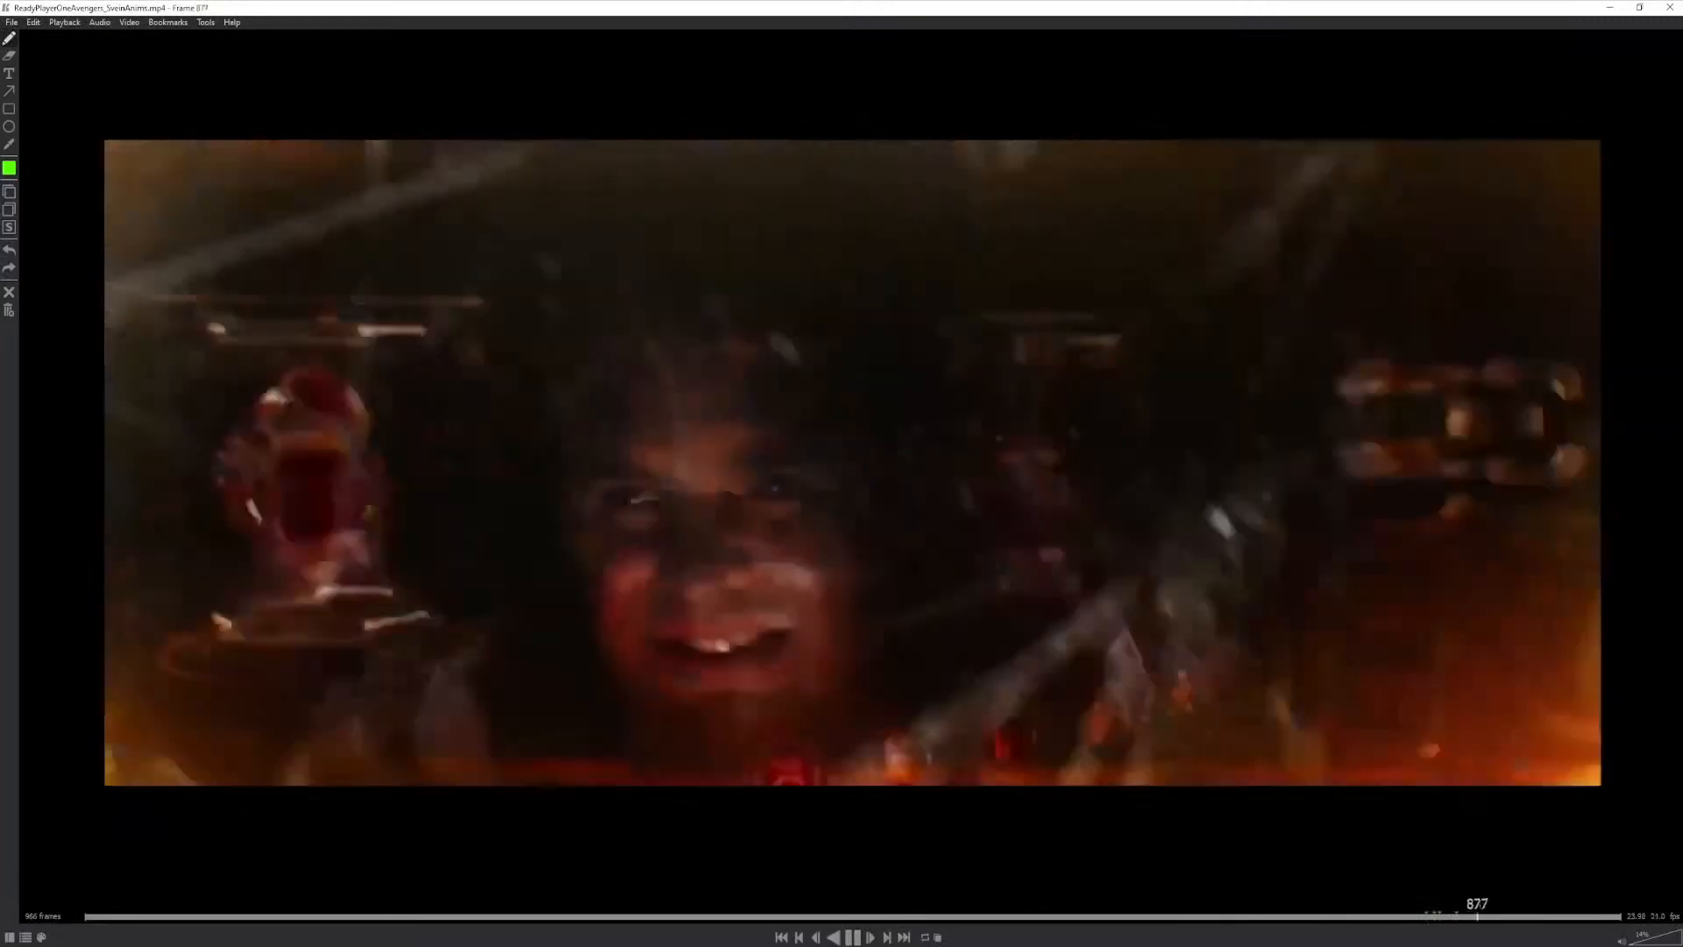
{"action": "key", "text": "space"}
{"action": "left_click_drag", "start_coordinate": [1488, 915], "coordinate": [1430, 915]}
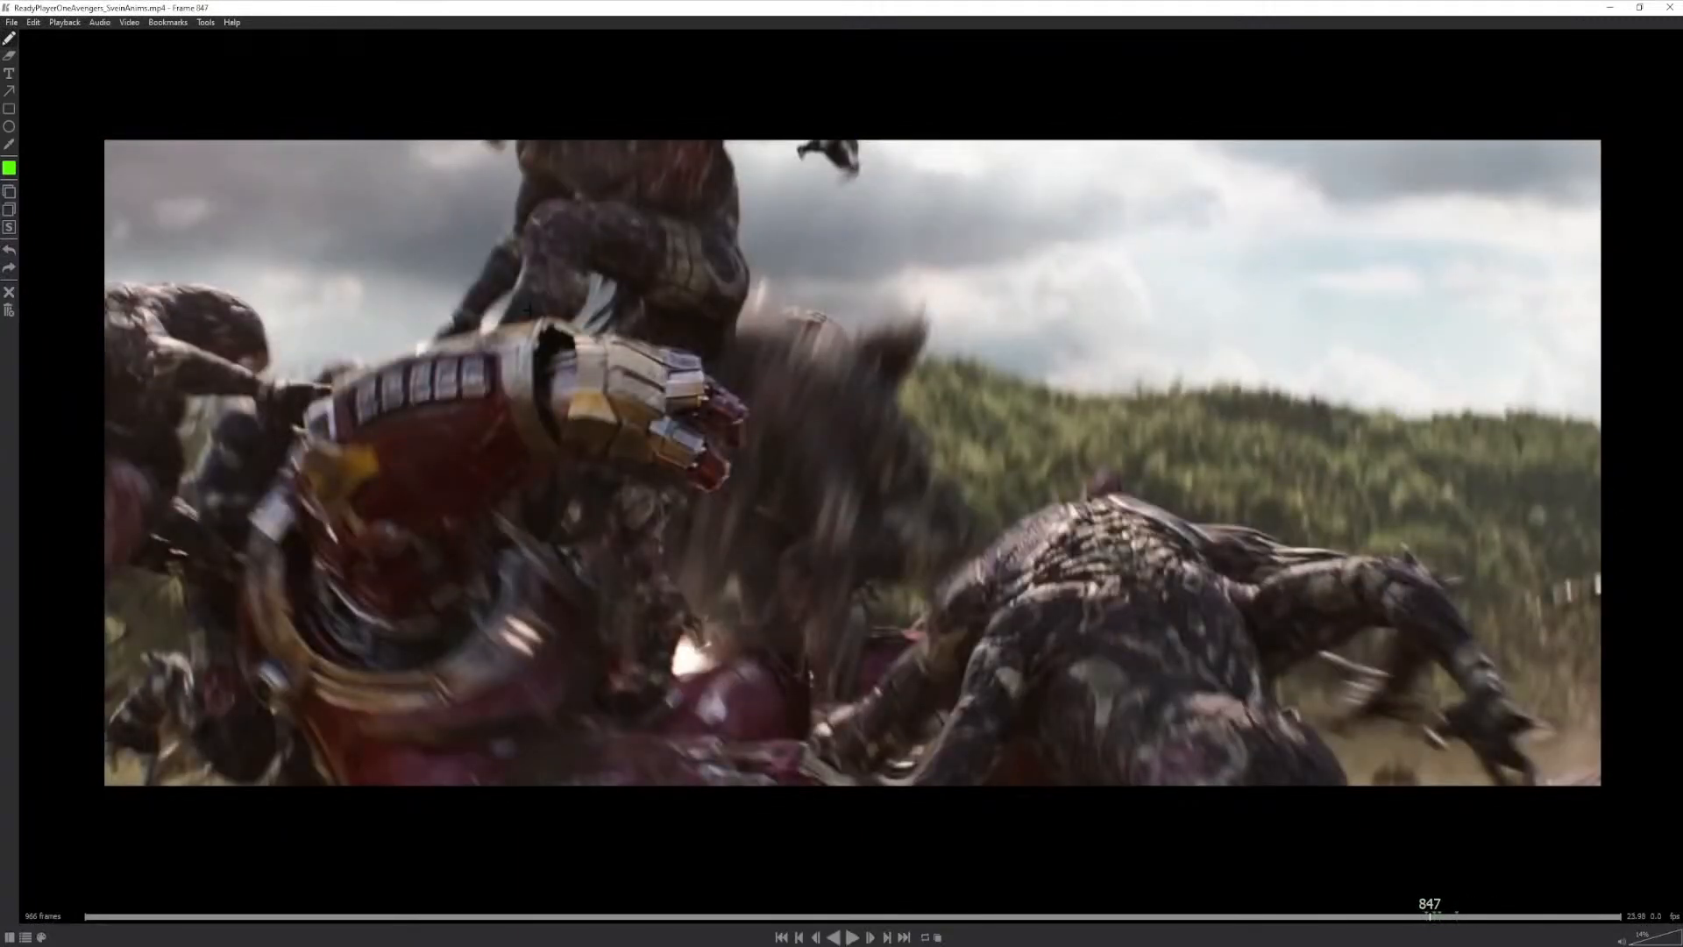
- Circle the leaping creature, the creature behind the armoured arm and the crouching foreground creature in green on frame 847
{"action": "mouse_move", "coordinate": [586, 256]}
{"action": "left_mouse_down"}
{"action": "mouse_move", "coordinate": [715, 172]}
{"action": "mouse_move", "coordinate": [653, 168]}
{"action": "left_mouse_up"}
{"action": "mouse_move", "coordinate": [199, 288]}
{"action": "left_mouse_down"}
{"action": "mouse_move", "coordinate": [149, 377]}
{"action": "mouse_move", "coordinate": [180, 285]}
{"action": "left_mouse_up"}
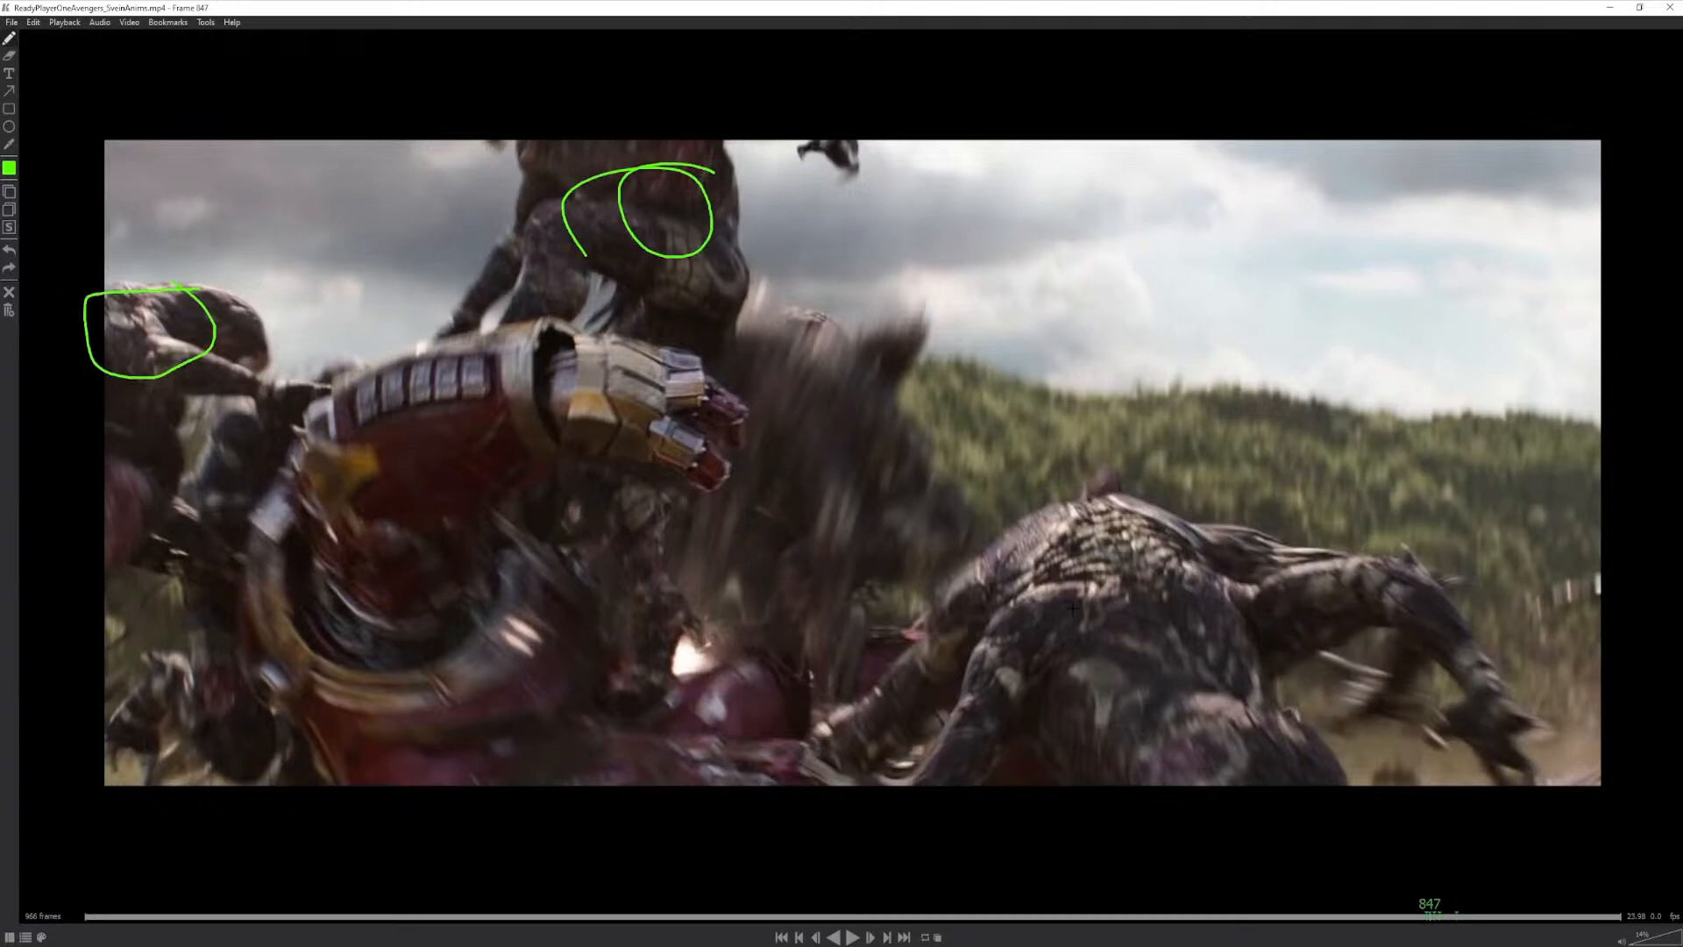
{"action": "mouse_move", "coordinate": [1069, 518]}
{"action": "left_mouse_down"}
{"action": "mouse_move", "coordinate": [1214, 733]}
{"action": "mouse_move", "coordinate": [1052, 502]}
{"action": "left_mouse_up"}
- On frame 846, outline the leaping creature's arm, circle its knee and mark the armoured arm, then annotate a neighbouring frame
{"action": "left_click_drag", "start_coordinate": [1431, 907], "coordinate": [1431, 910]}
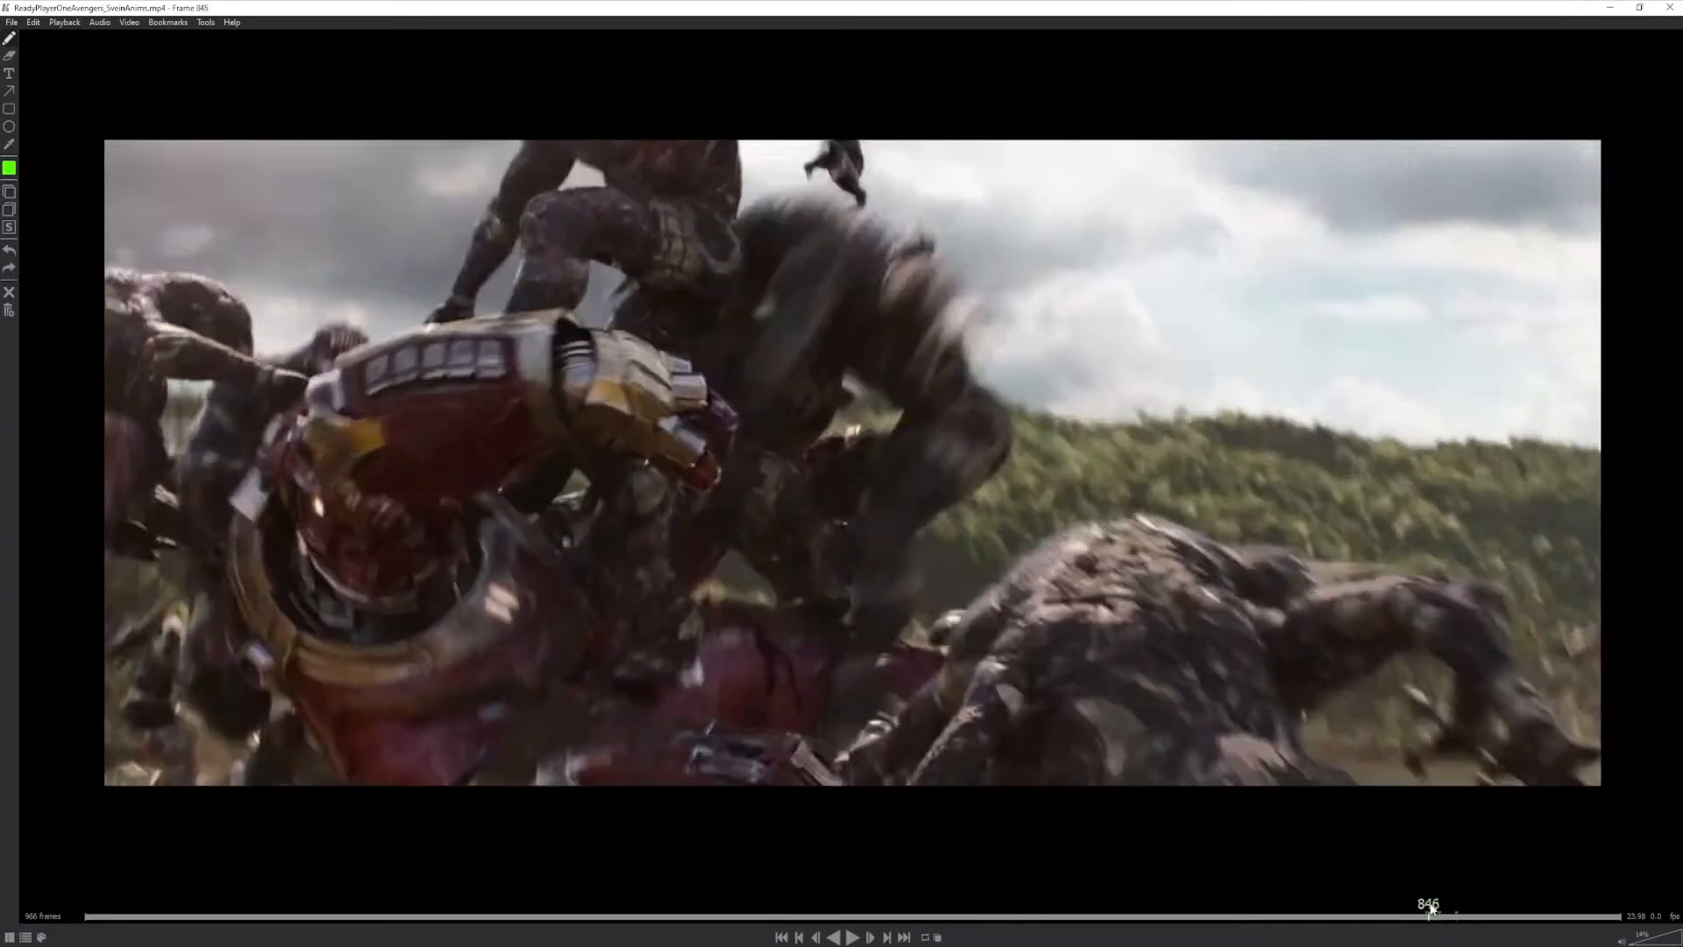
{"action": "mouse_move", "coordinate": [544, 138]}
{"action": "left_mouse_down"}
{"action": "mouse_move", "coordinate": [439, 311]}
{"action": "mouse_move", "coordinate": [517, 256]}
{"action": "mouse_move", "coordinate": [474, 304]}
{"action": "left_mouse_up"}
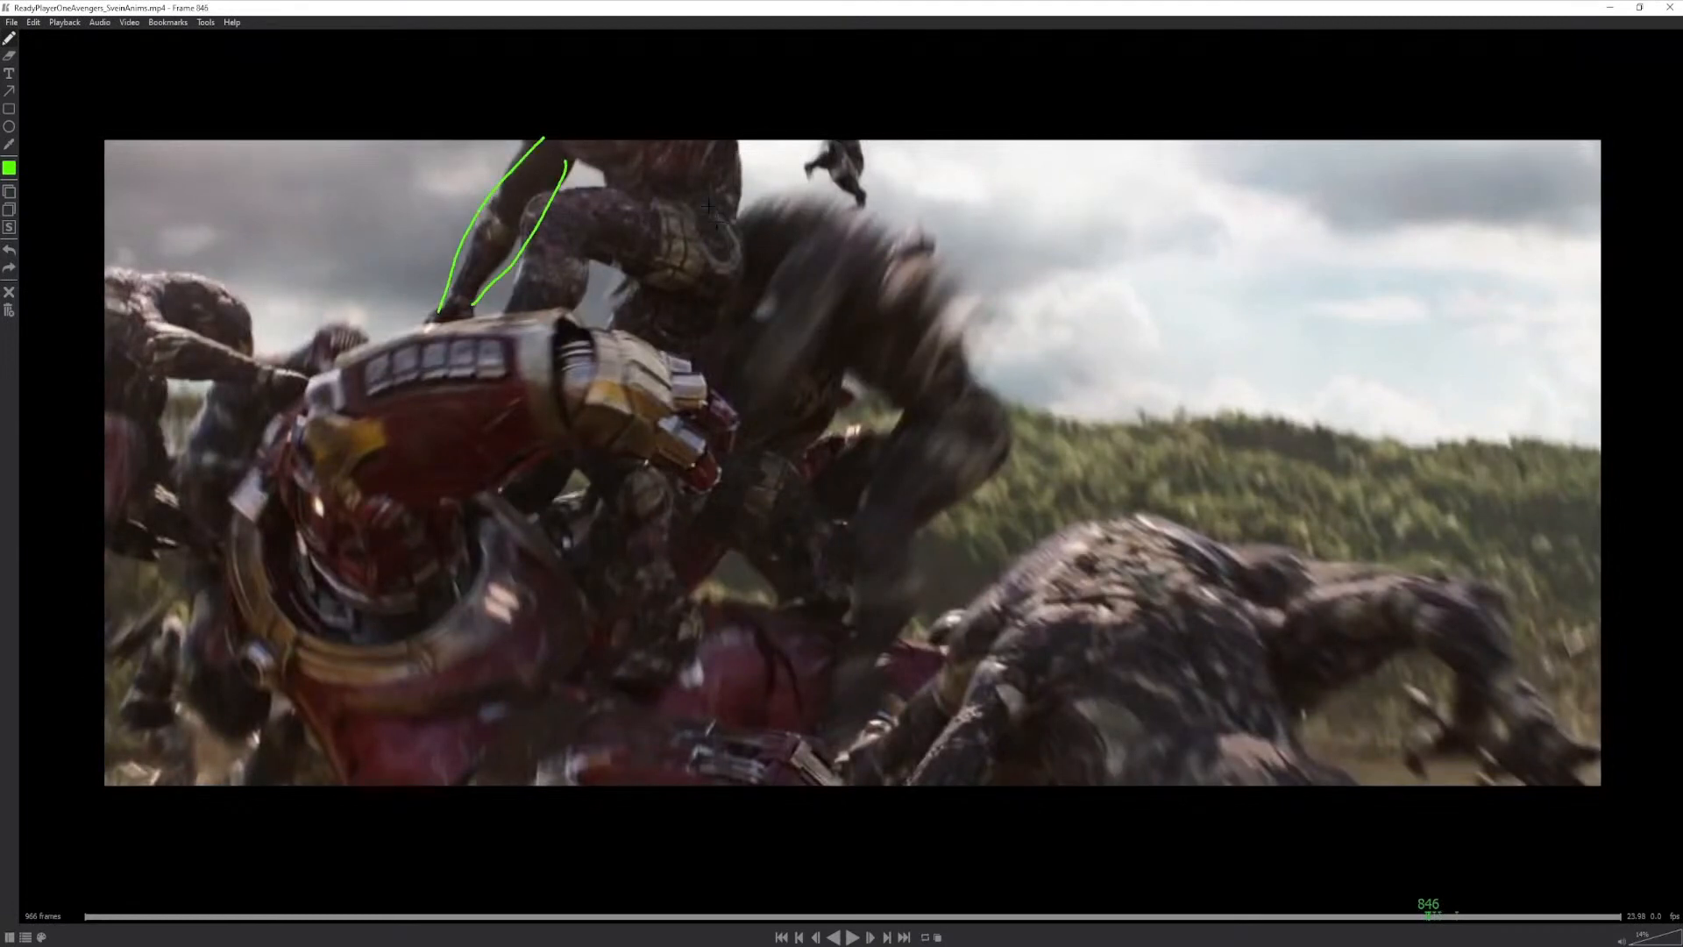
{"action": "mouse_move", "coordinate": [683, 183]}
{"action": "left_mouse_down"}
{"action": "mouse_move", "coordinate": [651, 269]}
{"action": "mouse_move", "coordinate": [680, 185]}
{"action": "left_mouse_up"}
{"action": "mouse_move", "coordinate": [571, 311]}
{"action": "left_mouse_down"}
{"action": "mouse_move", "coordinate": [468, 476]}
{"action": "mouse_move", "coordinate": [545, 503]}
{"action": "left_mouse_up"}
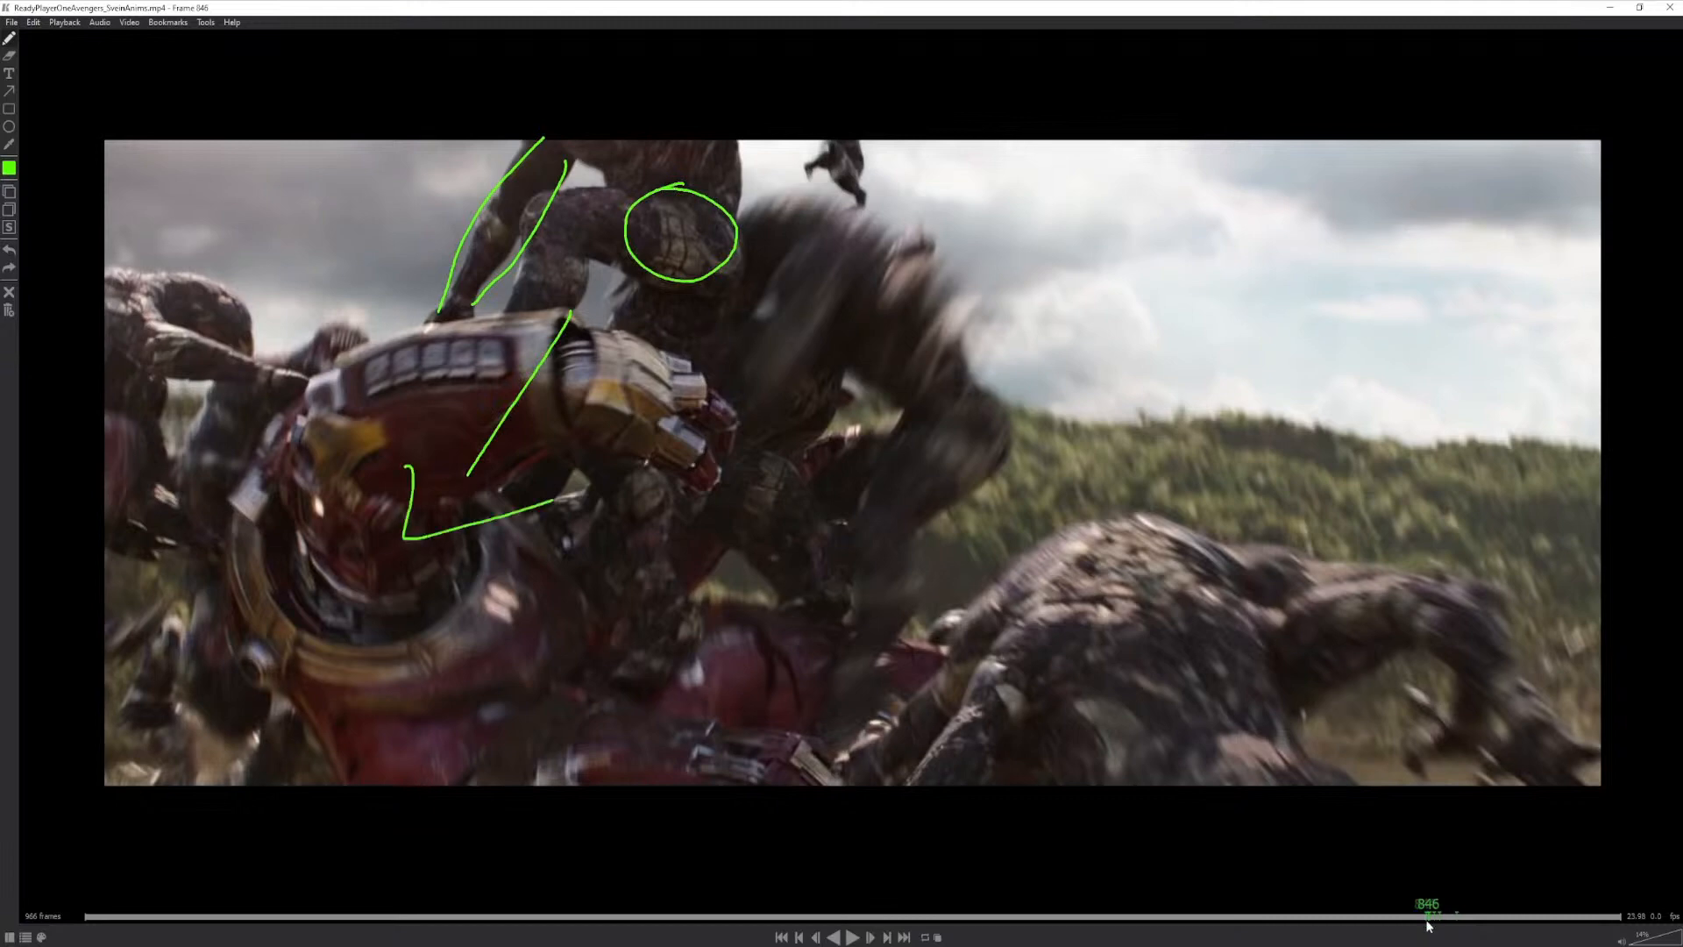
{"action": "left_click_drag", "start_coordinate": [1430, 911], "coordinate": [1439, 909]}
{"action": "mouse_move", "coordinate": [731, 235]}
{"action": "left_mouse_down"}
{"action": "mouse_move", "coordinate": [773, 225]}
{"action": "mouse_move", "coordinate": [819, 129]}
{"action": "mouse_move", "coordinate": [898, 205]}
{"action": "left_mouse_up"}
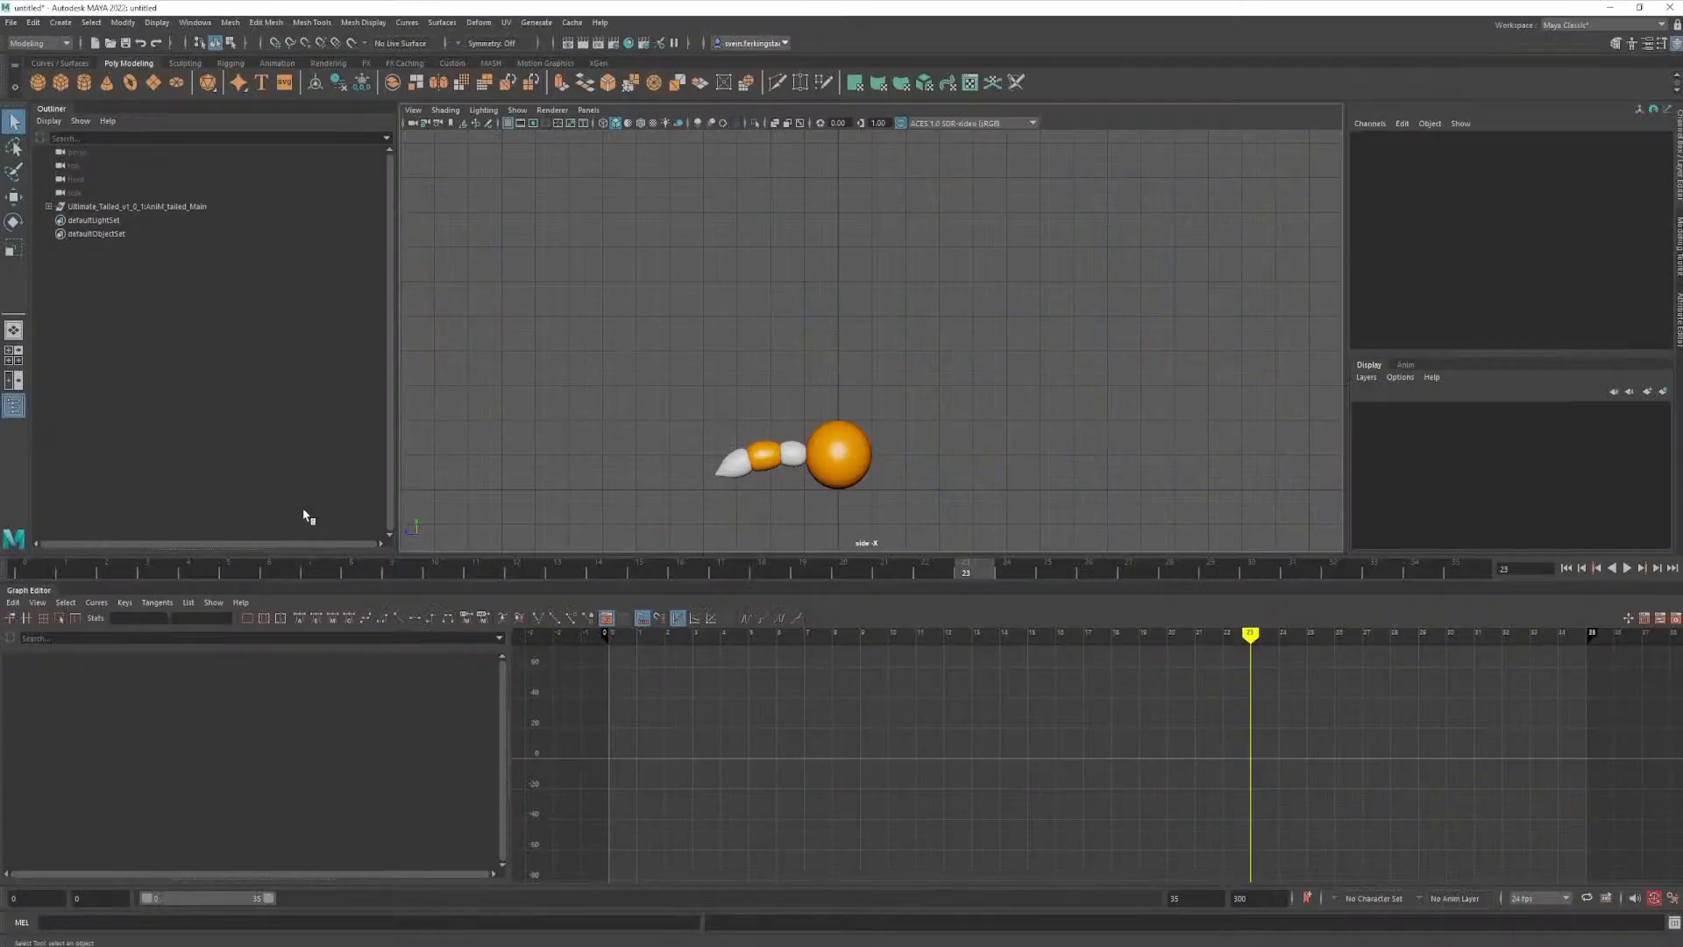
- Return to Maya, scrub through the jump and play back the tail animation again
{"action": "mouse_move", "coordinate": [517, 568]}
{"action": "left_mouse_down"}
{"action": "mouse_move", "coordinate": [834, 588]}
{"action": "mouse_move", "coordinate": [1429, 579]}
{"action": "mouse_move", "coordinate": [66, 587]}
{"action": "mouse_move", "coordinate": [975, 598]}
{"action": "left_mouse_up"}
{"action": "left_click", "coordinate": [1631, 573]}
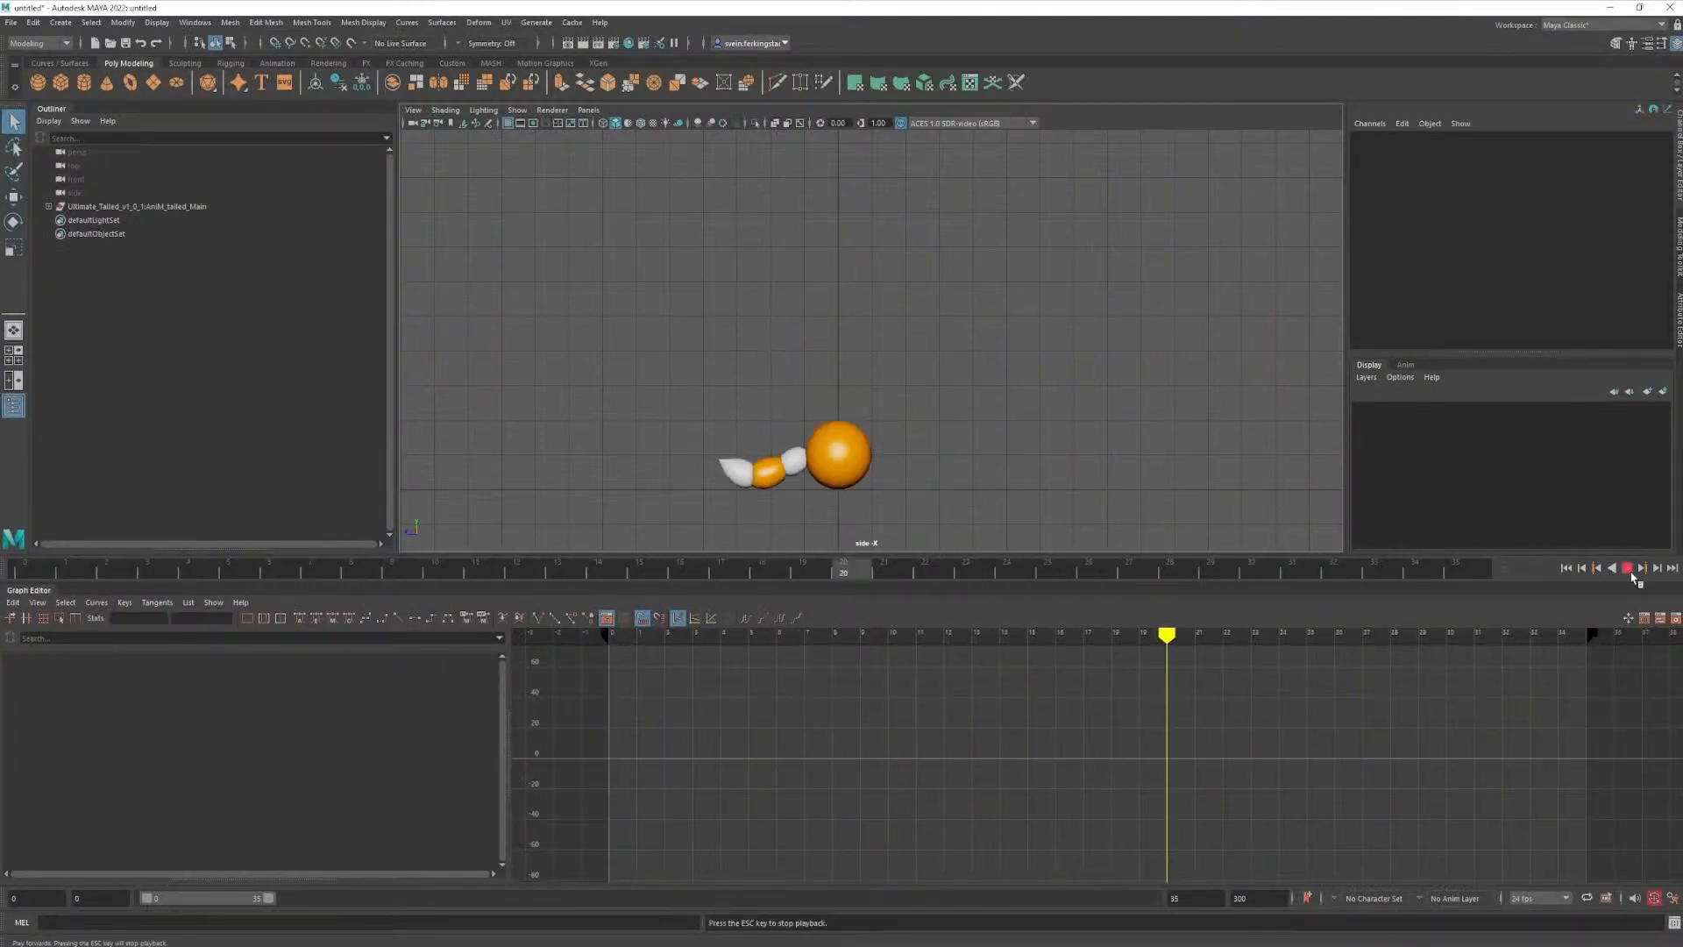
- Stop the playback, switch to the video player and scrub the reference film clip between frames 841 and 865, ending at frame 854
{"action": "key", "text": "Escape"}
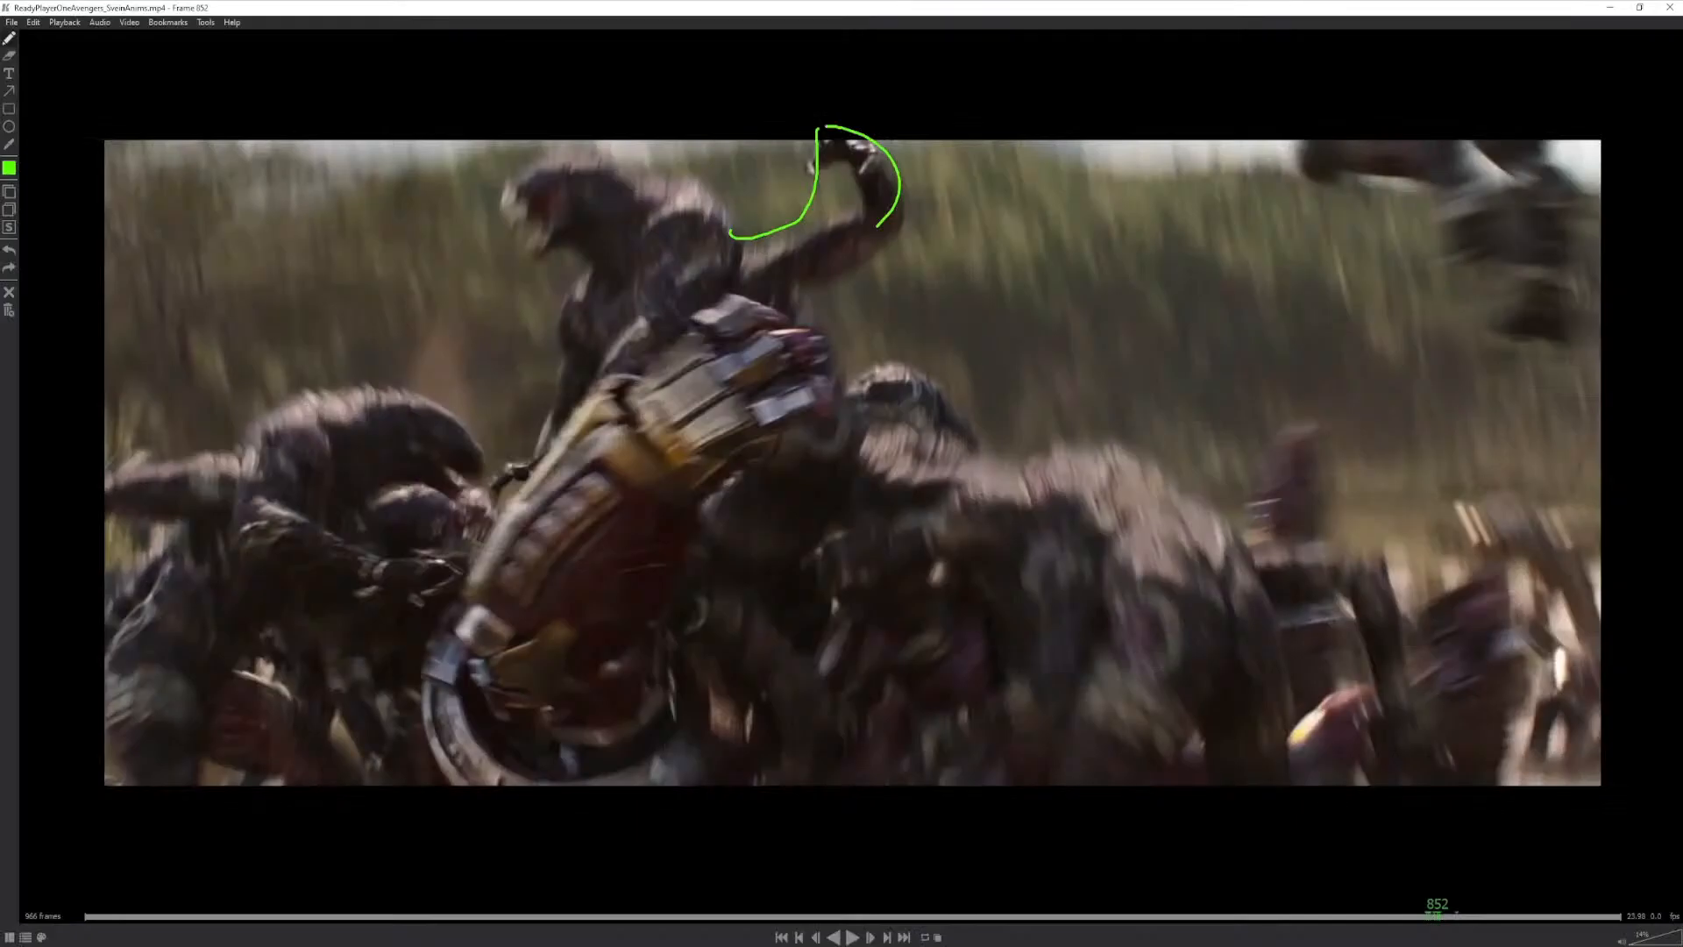
{"action": "left_click_drag", "start_coordinate": [1438, 910], "coordinate": [1461, 910]}
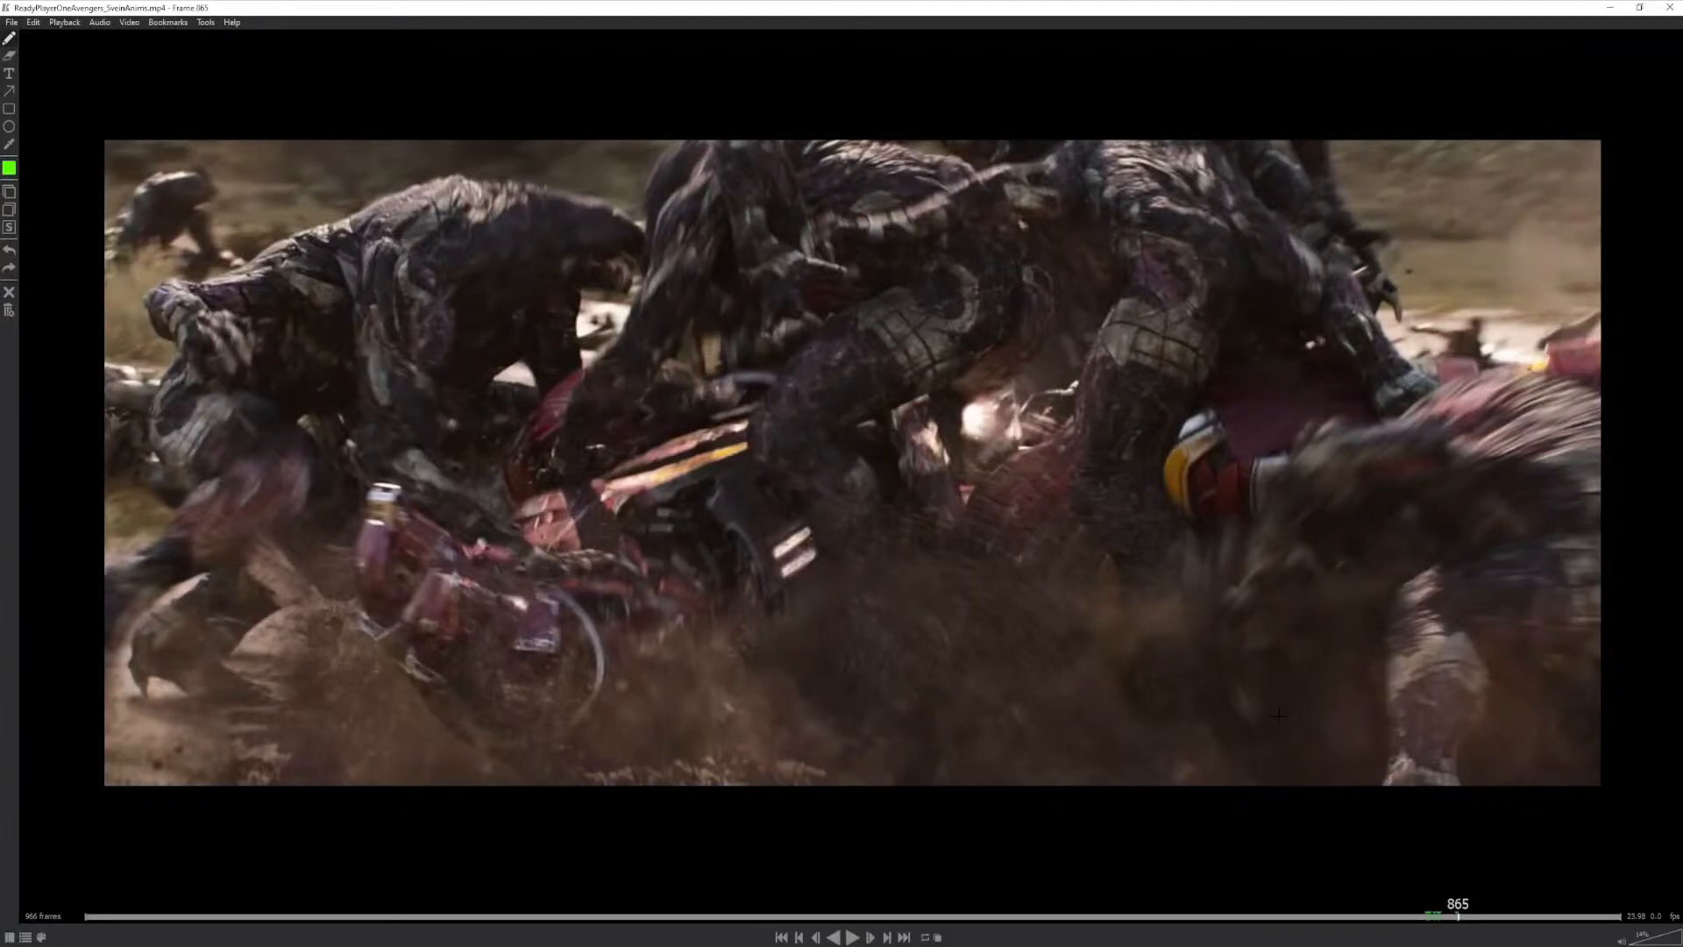
{"action": "left_click_drag", "start_coordinate": [1464, 911], "coordinate": [1423, 909]}
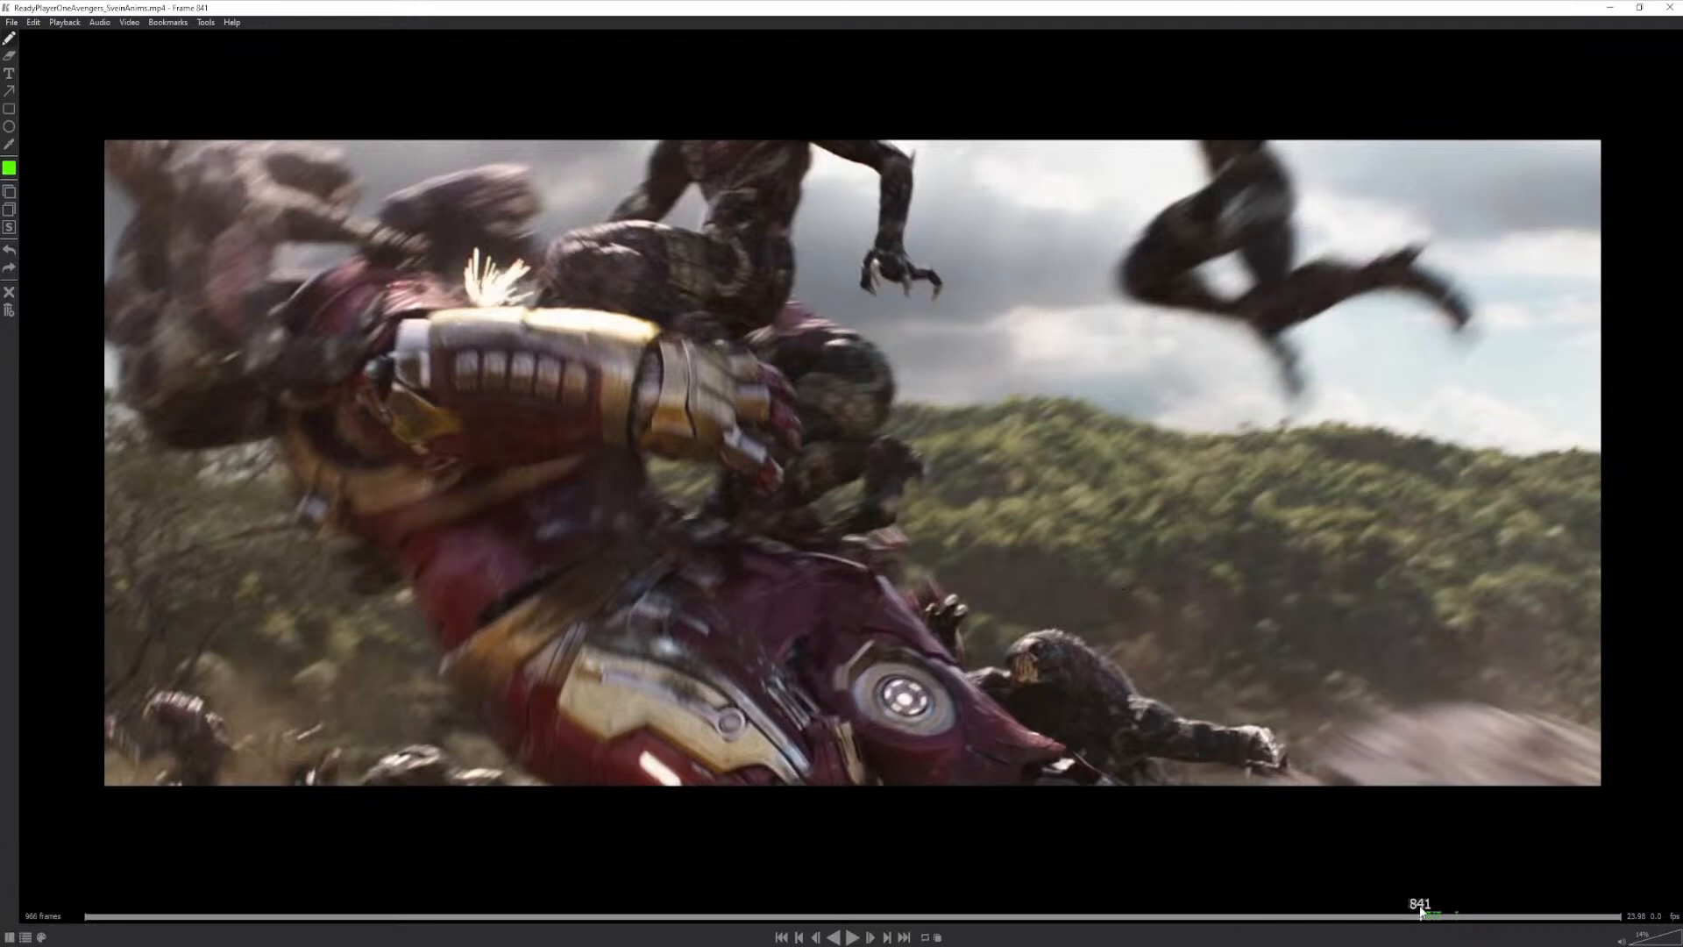
{"action": "left_click_drag", "start_coordinate": [1422, 912], "coordinate": [1434, 914]}
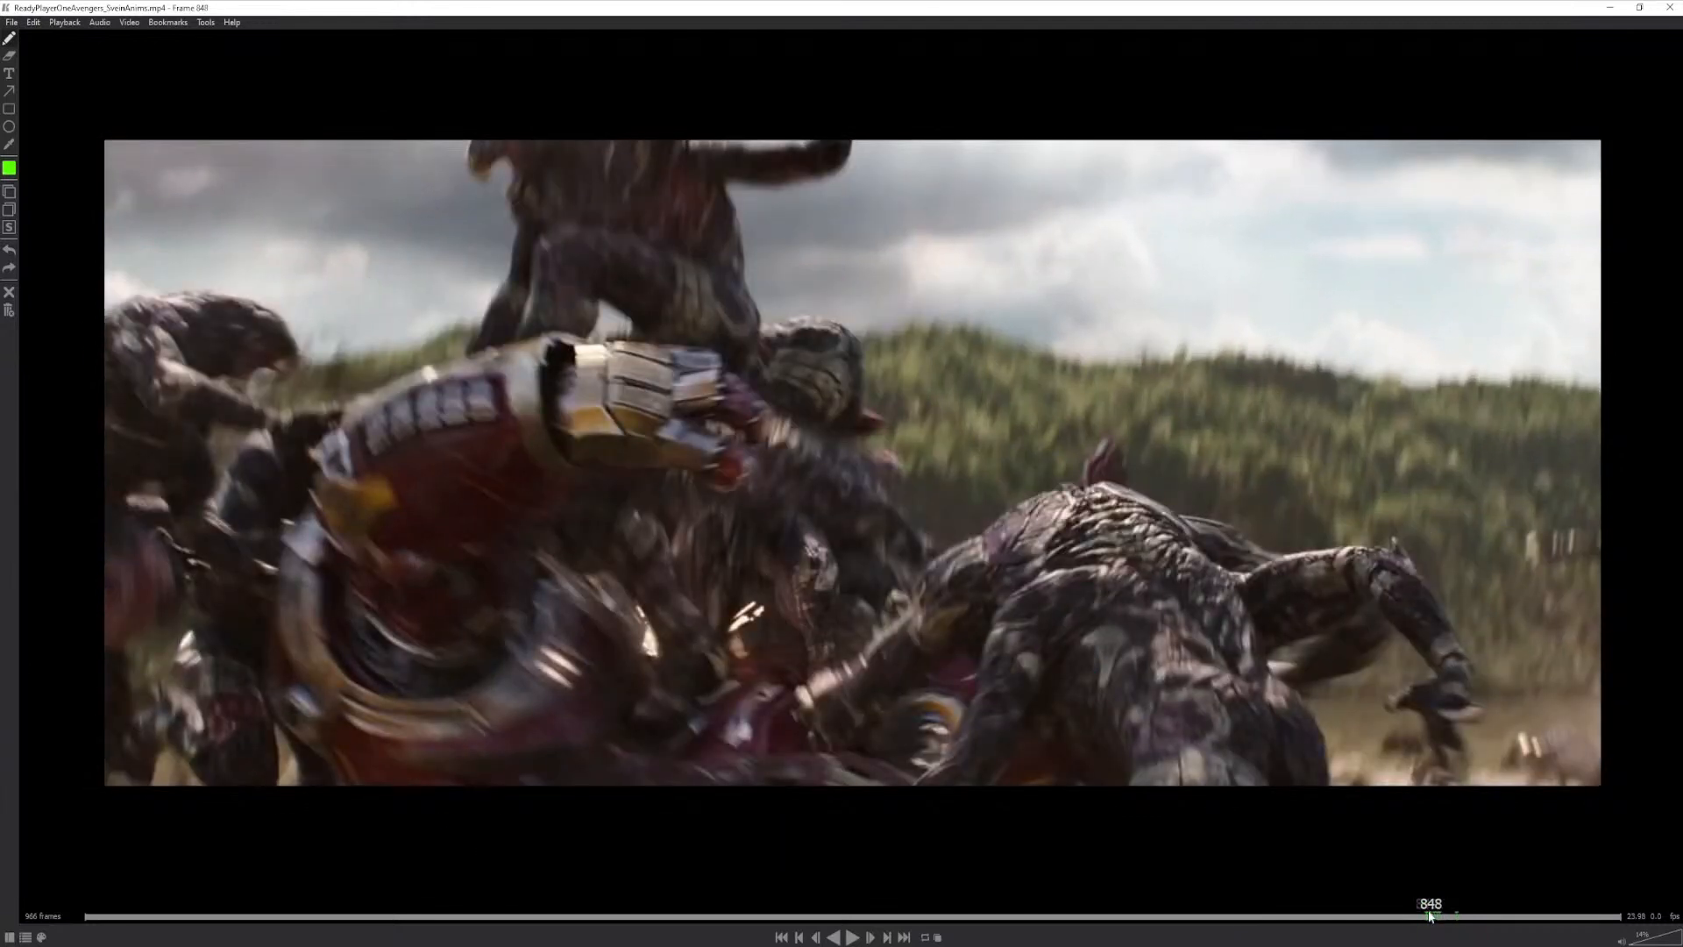
{"action": "mouse_move", "coordinate": [1437, 912]}
{"action": "left_mouse_down"}
{"action": "mouse_move", "coordinate": [1480, 903]}
{"action": "mouse_move", "coordinate": [1444, 914]}
{"action": "left_mouse_up"}
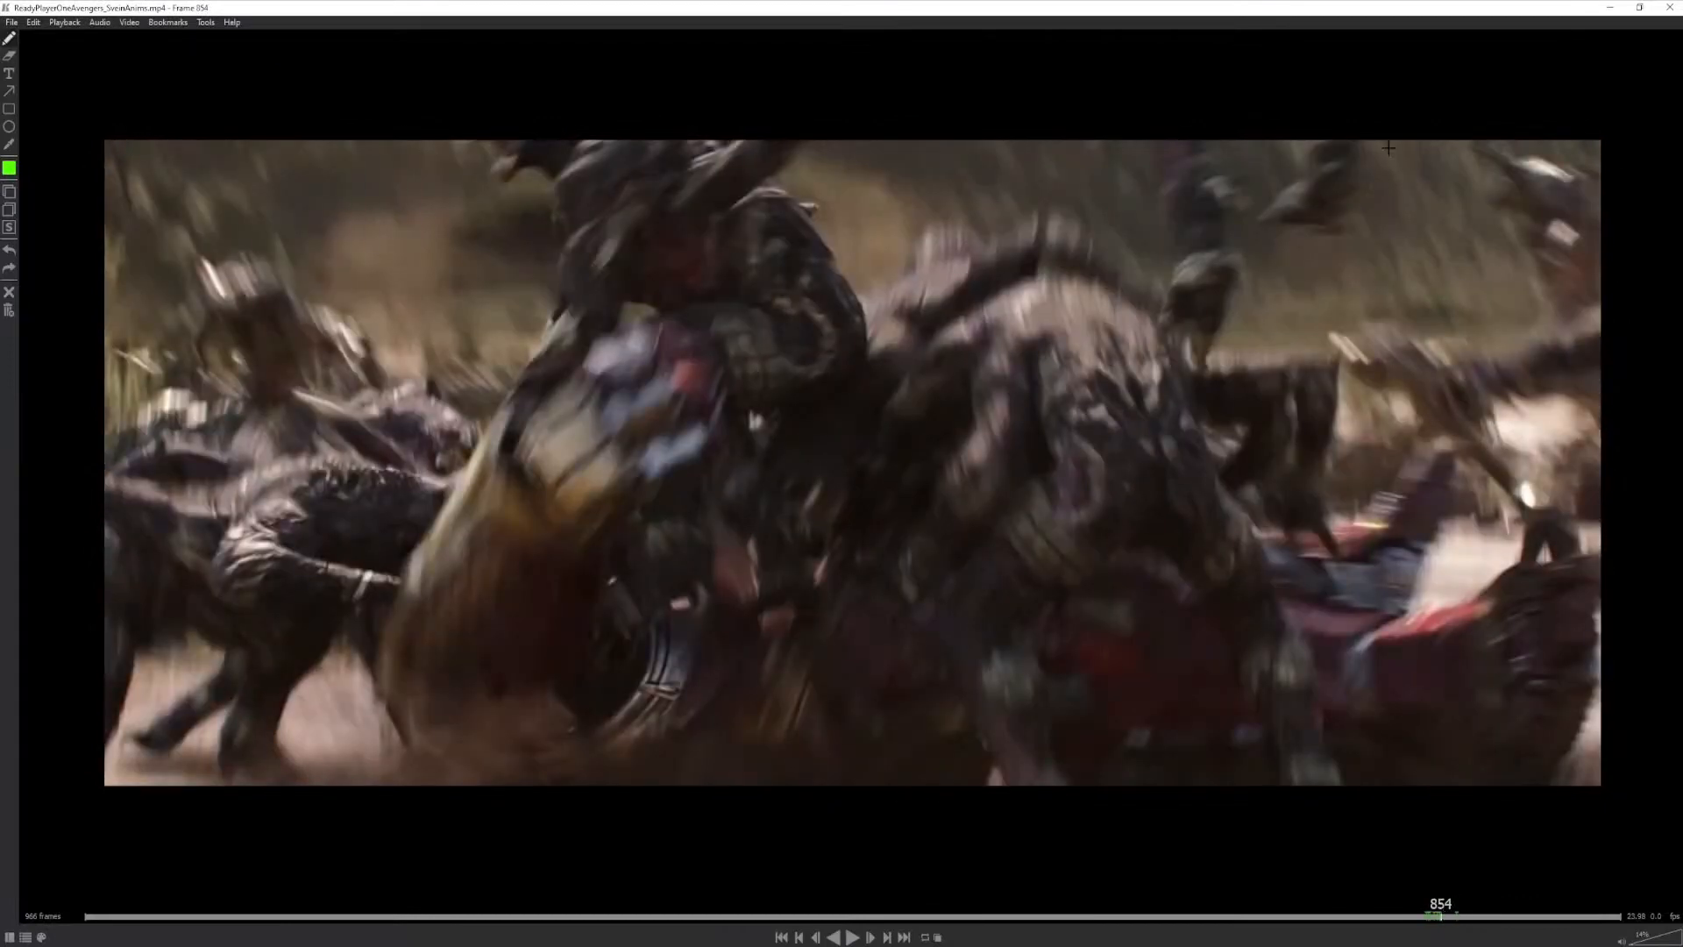
- Draw a green stroke beside the upper creature on frame 854, then a curved arrow towards the armoured arm on frame 847
{"action": "mouse_move", "coordinate": [1389, 147]}
{"action": "left_mouse_down"}
{"action": "mouse_move", "coordinate": [1166, 233]}
{"action": "mouse_move", "coordinate": [1112, 294]}
{"action": "mouse_move", "coordinate": [1178, 299]}
{"action": "left_mouse_up"}
{"action": "left_click", "coordinate": [1434, 907]}
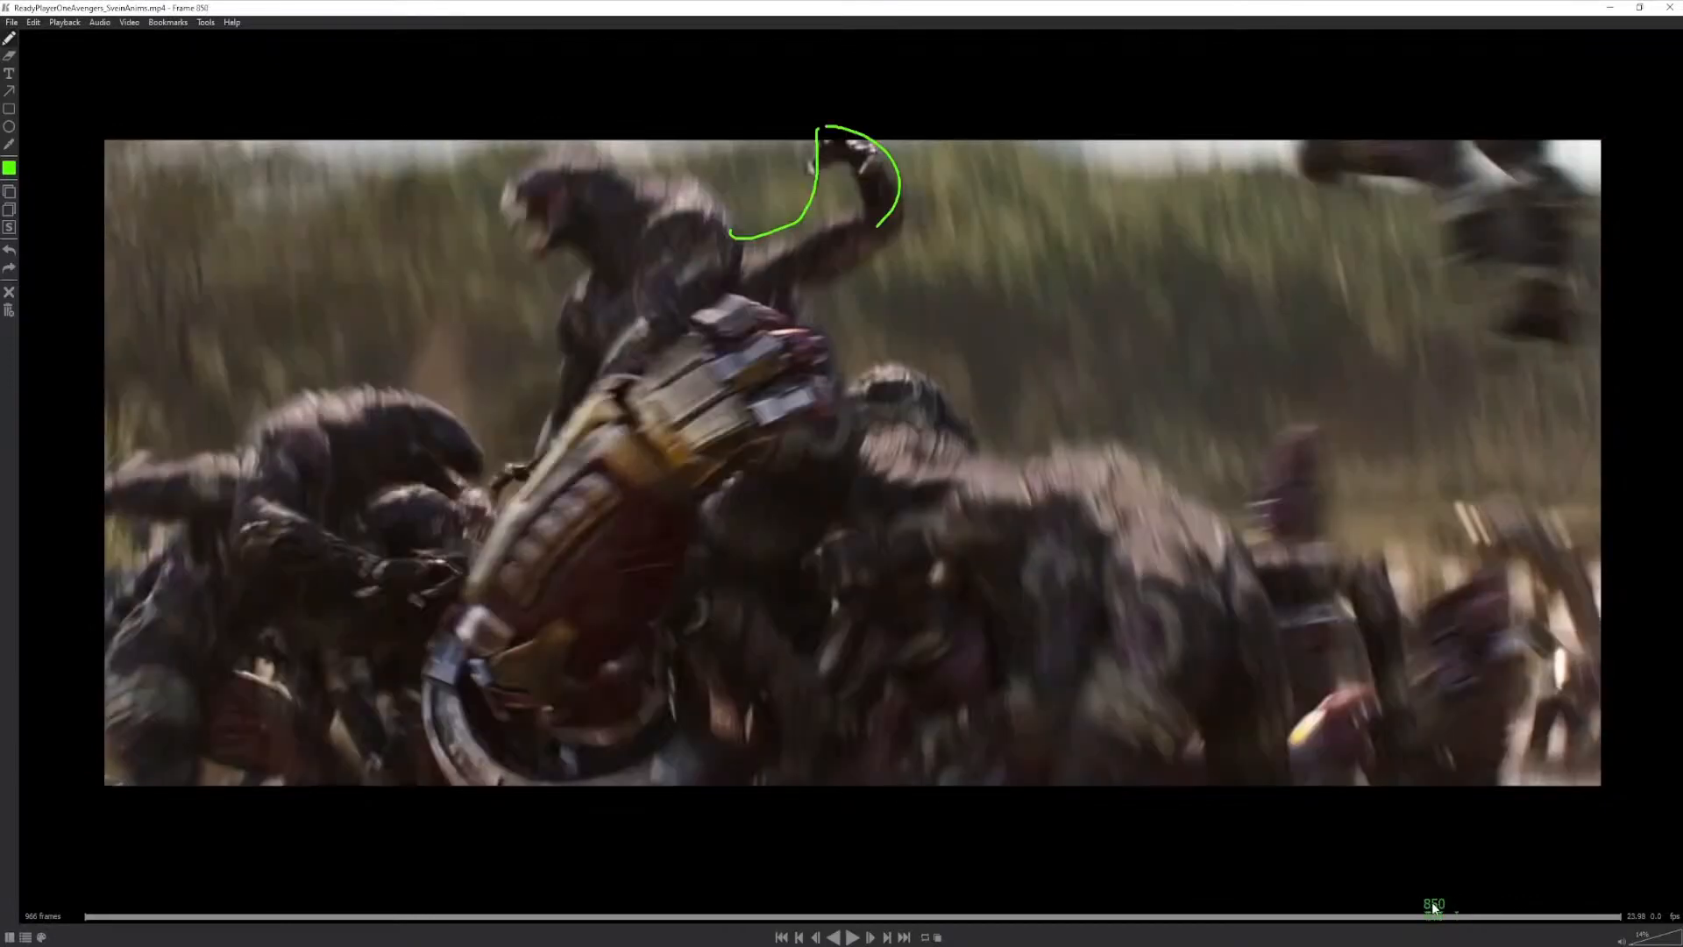
{"action": "left_click_drag", "start_coordinate": [1434, 907], "coordinate": [1430, 908]}
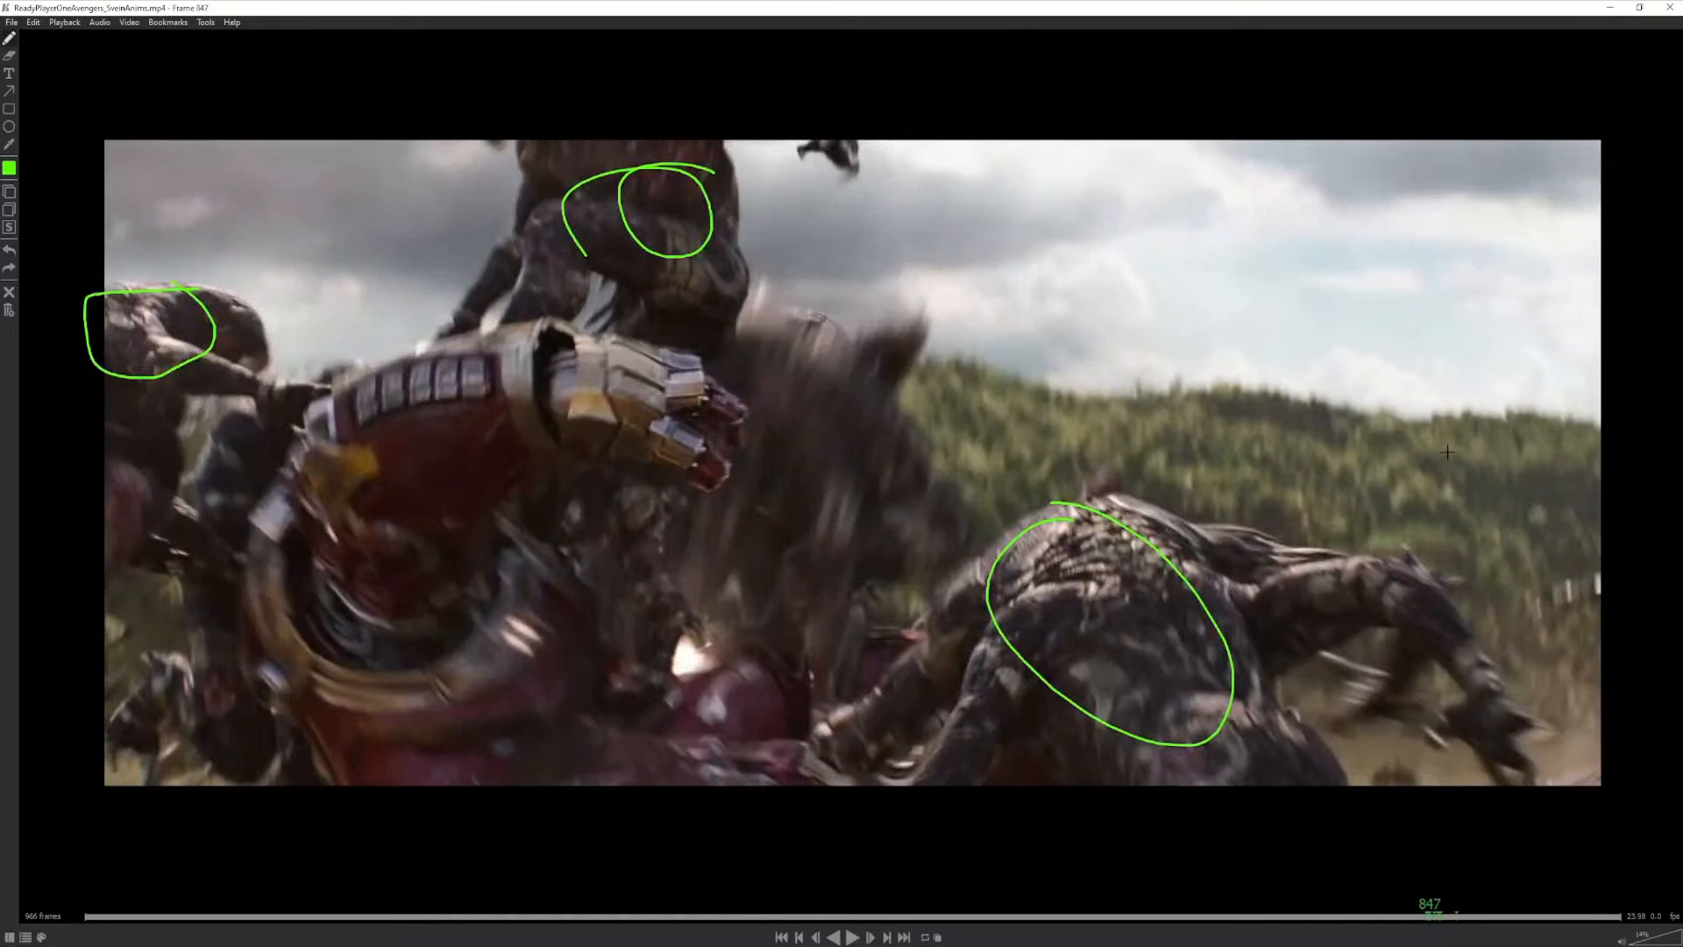
{"action": "mouse_move", "coordinate": [1447, 452]}
{"action": "left_mouse_down"}
{"action": "mouse_move", "coordinate": [1087, 334]}
{"action": "mouse_move", "coordinate": [855, 421]}
{"action": "left_mouse_up"}
{"action": "left_click_drag", "start_coordinate": [915, 333], "coordinate": [896, 462]}
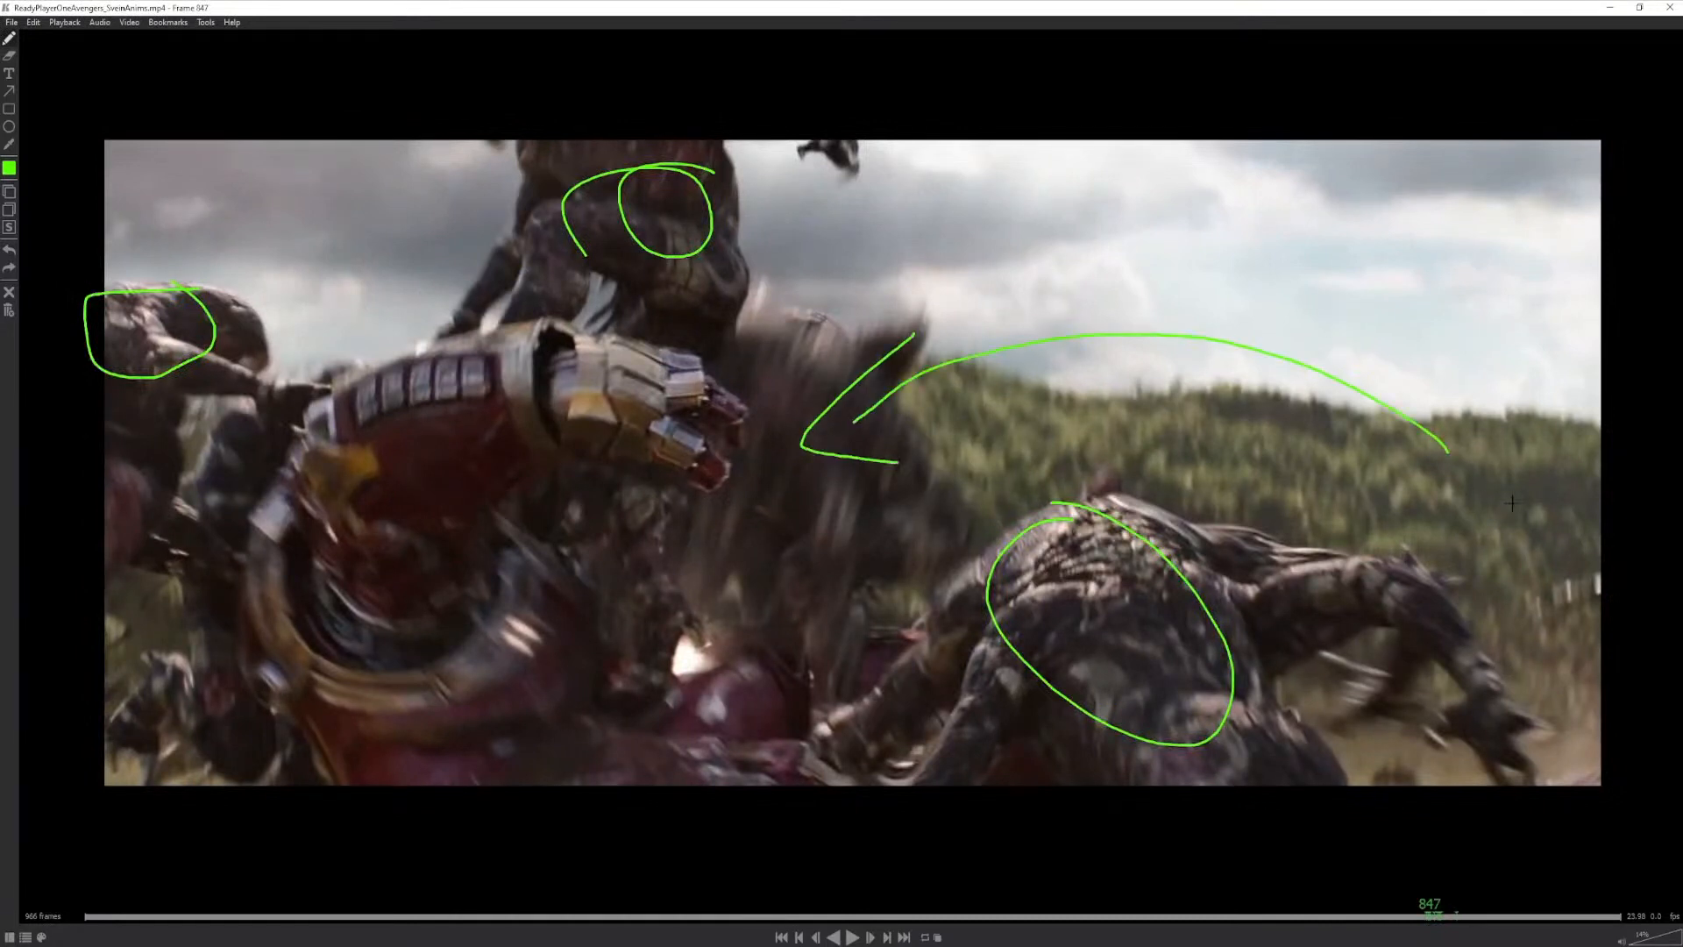
- On frame 847, add a straight arrow and a wide arc across the sky and outline the crouching foreground creature
{"action": "left_click_drag", "start_coordinate": [1216, 217], "coordinate": [802, 225]}
{"action": "left_click_drag", "start_coordinate": [962, 190], "coordinate": [903, 284]}
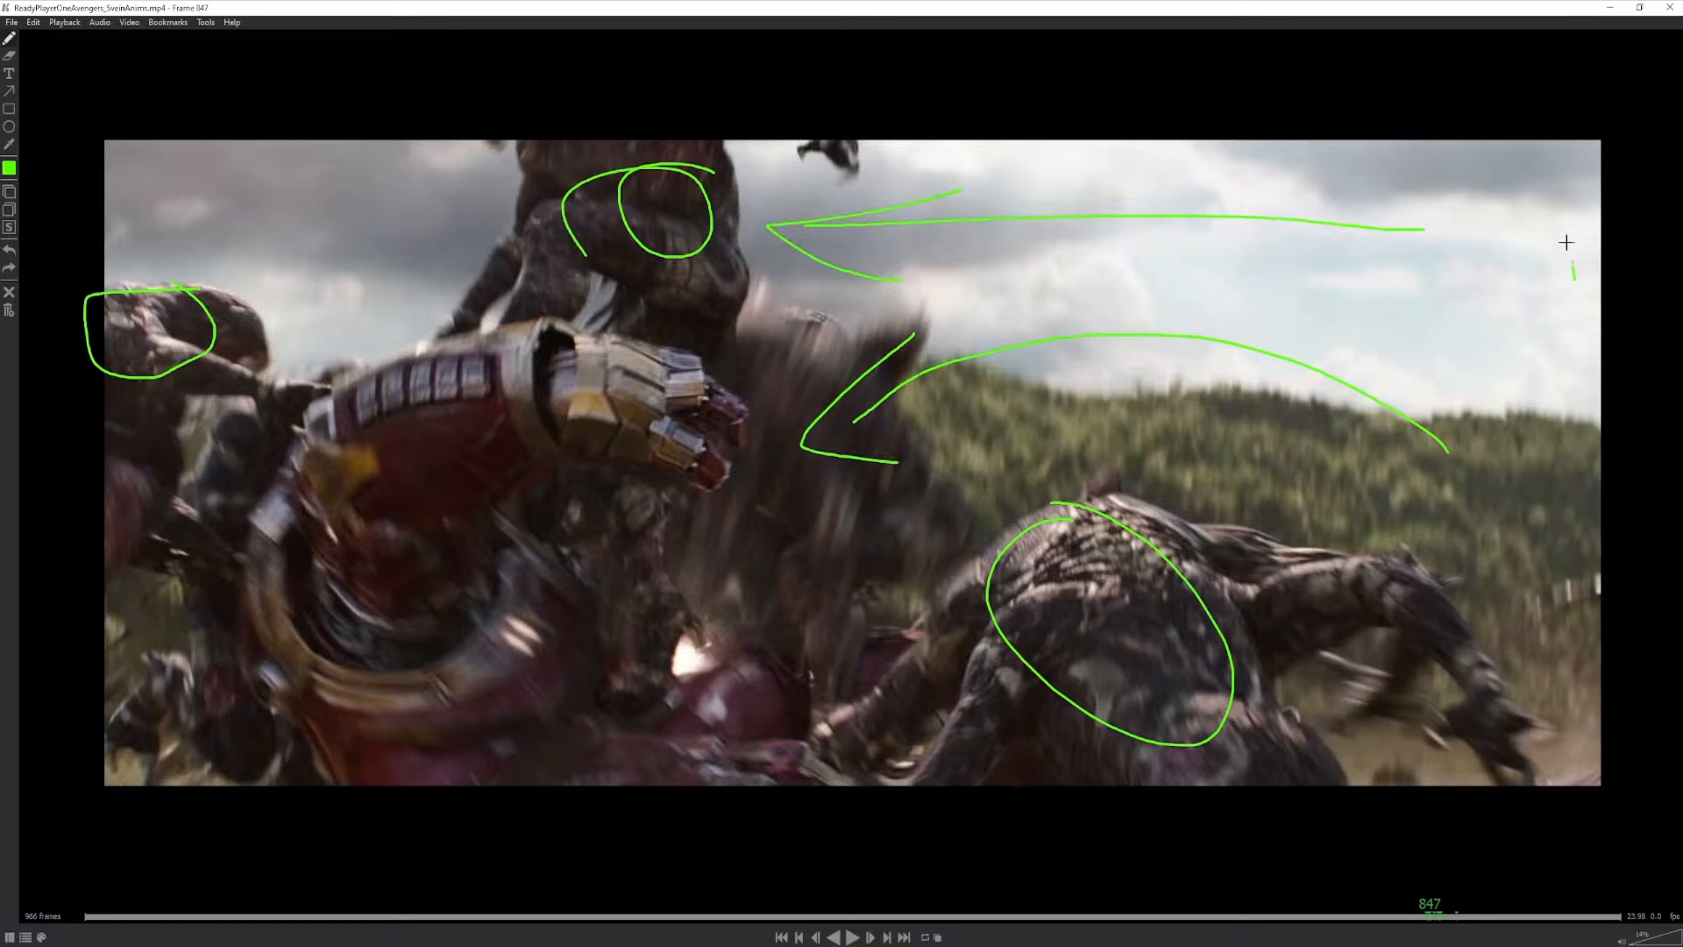
{"action": "left_click_drag", "start_coordinate": [1567, 242], "coordinate": [971, 261]}
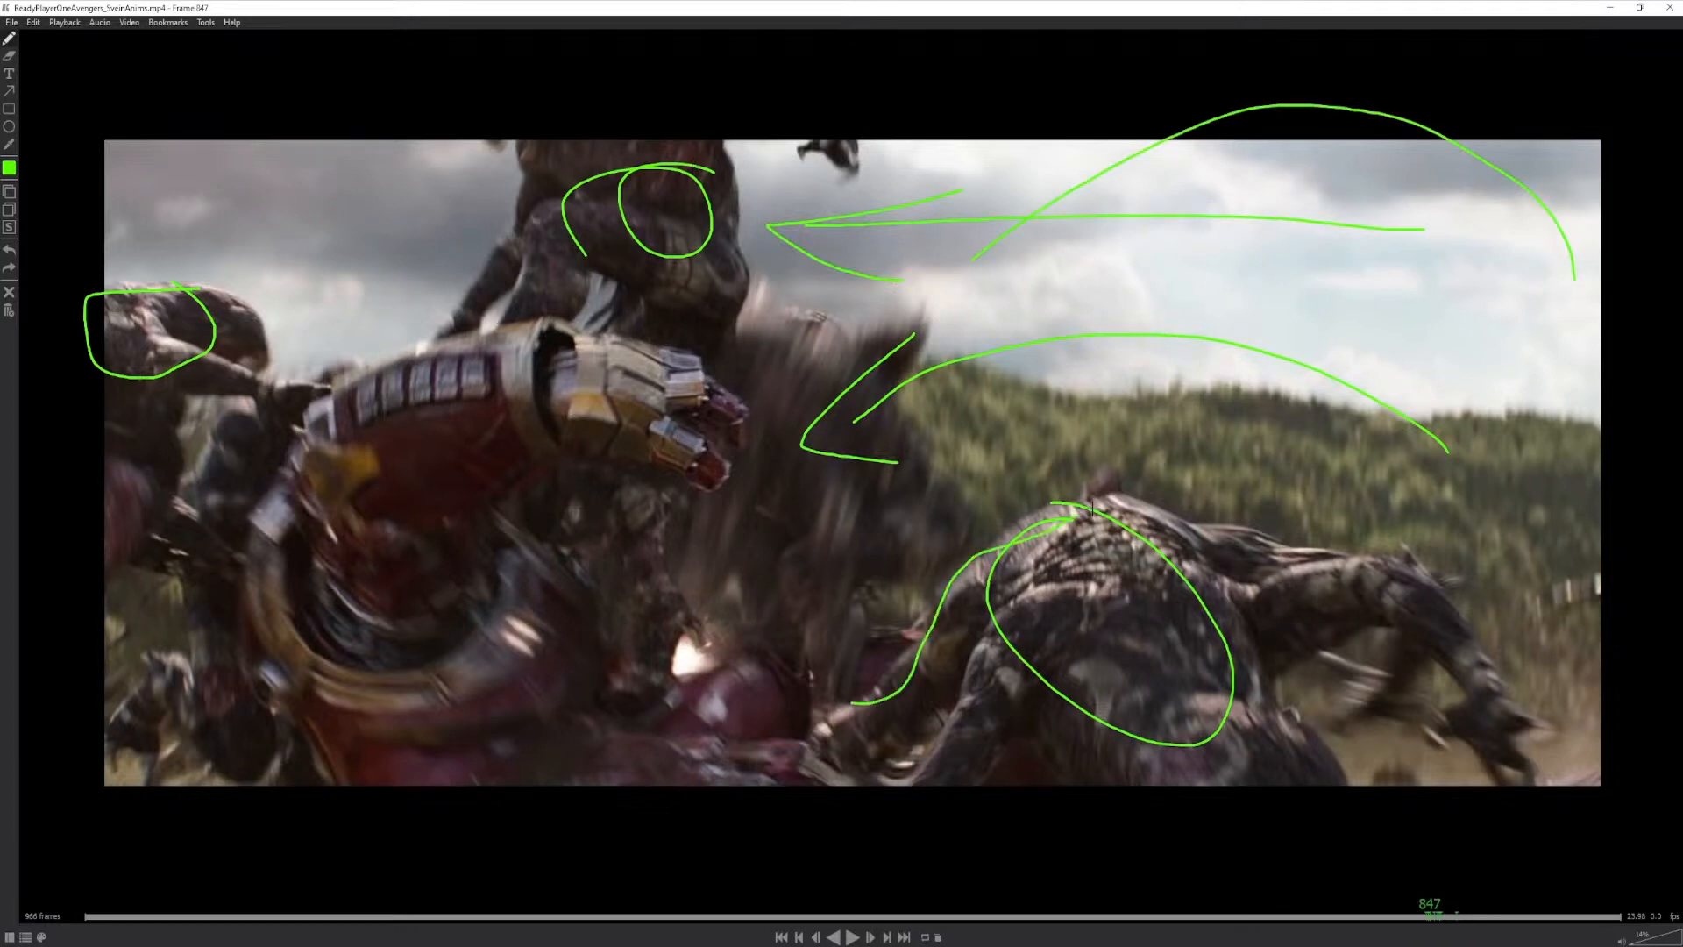
{"action": "mouse_move", "coordinate": [1094, 509]}
{"action": "left_mouse_down"}
{"action": "mouse_move", "coordinate": [1419, 570]}
{"action": "mouse_move", "coordinate": [1524, 740]}
{"action": "mouse_move", "coordinate": [1326, 673]}
{"action": "left_mouse_up"}
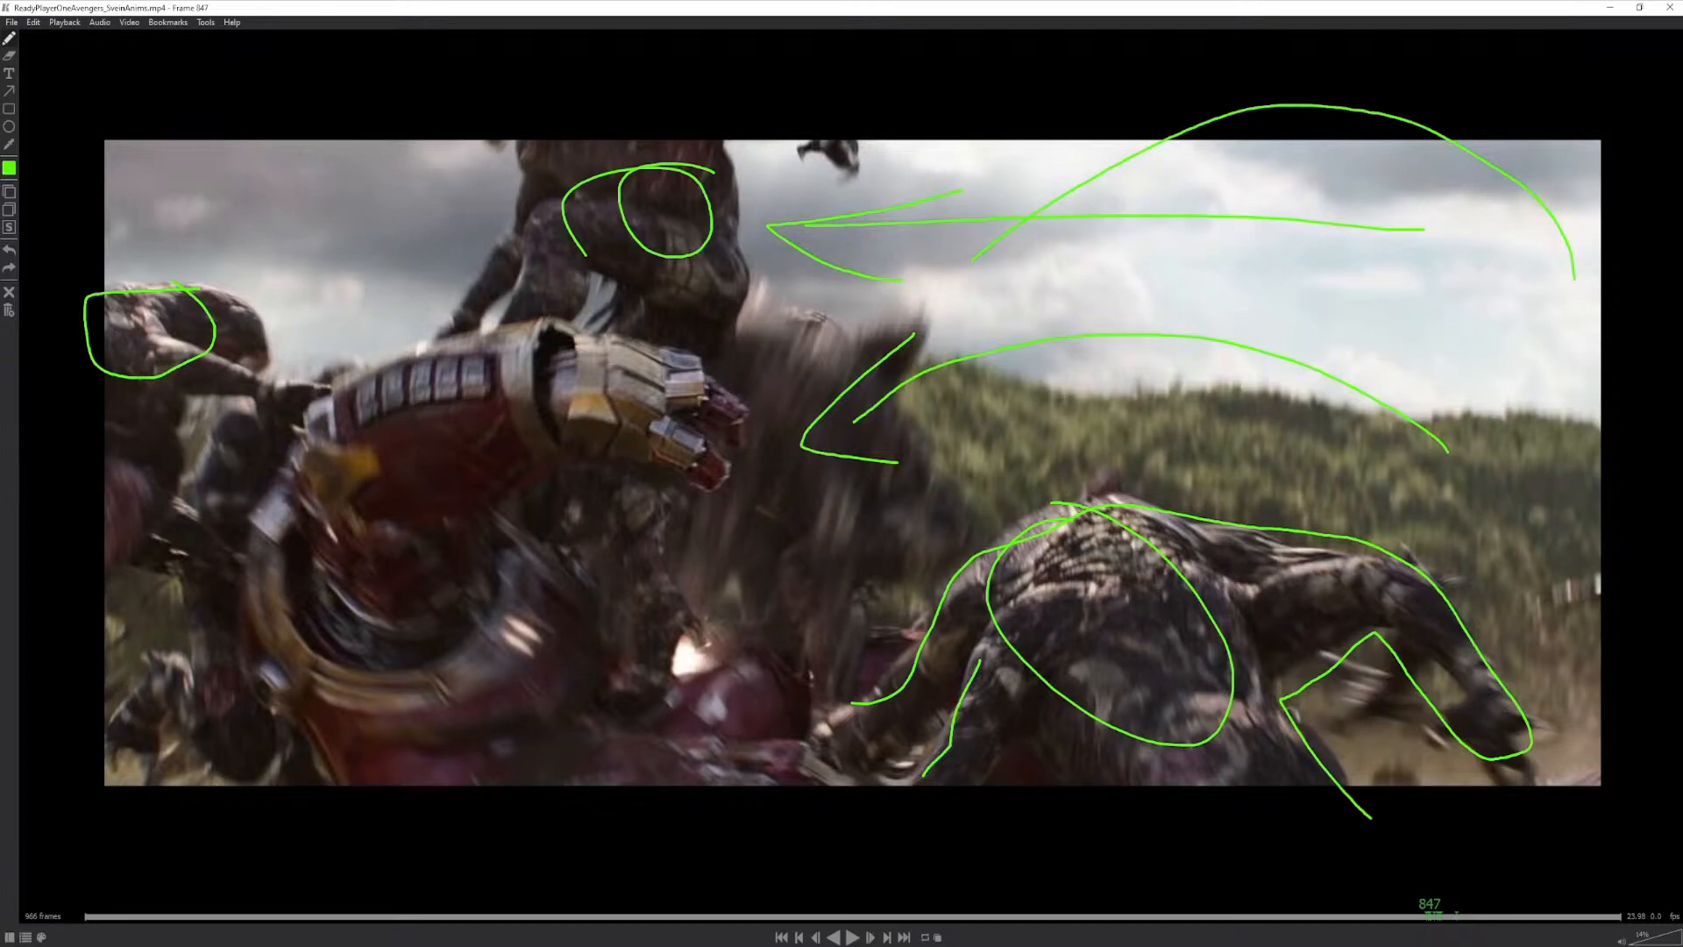
- On frame 850, circle the armoured shoulder and mark its inner lines in green, then scrub the clip onwards
{"action": "left_click_drag", "start_coordinate": [1429, 907], "coordinate": [1438, 915]}
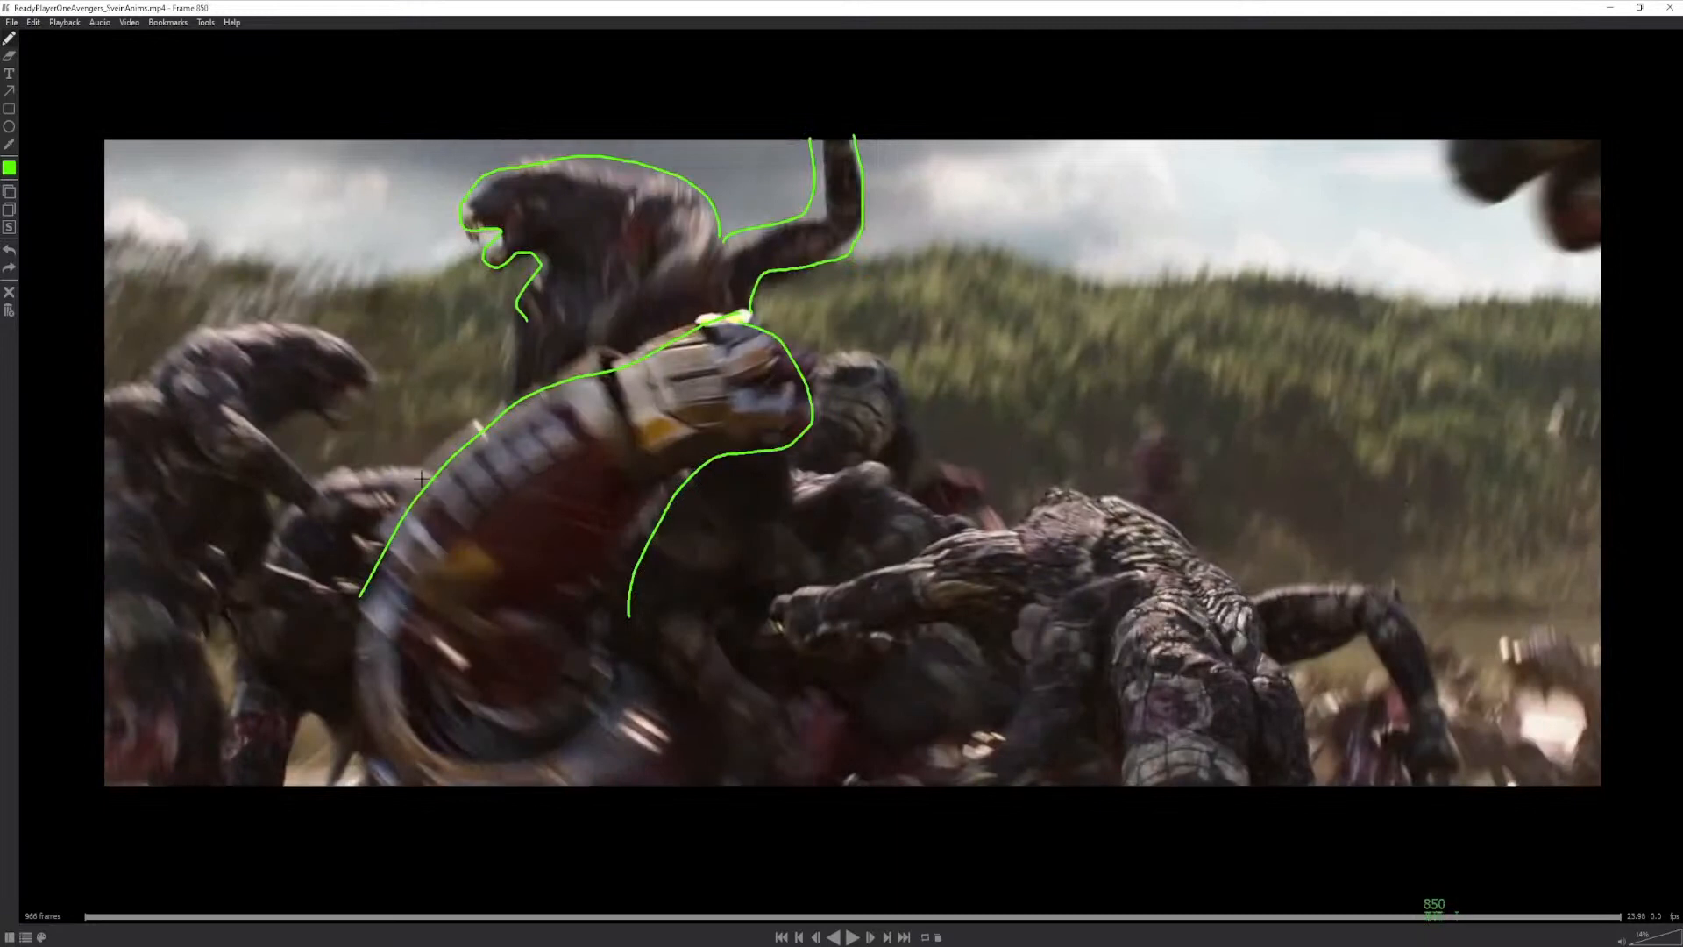
{"action": "mouse_move", "coordinate": [420, 478]}
{"action": "left_mouse_down"}
{"action": "mouse_move", "coordinate": [583, 798]}
{"action": "mouse_move", "coordinate": [398, 546]}
{"action": "mouse_move", "coordinate": [410, 732]}
{"action": "left_mouse_up"}
{"action": "mouse_move", "coordinate": [375, 618]}
{"action": "left_mouse_down"}
{"action": "mouse_move", "coordinate": [369, 675]}
{"action": "mouse_move", "coordinate": [470, 756]}
{"action": "left_mouse_up"}
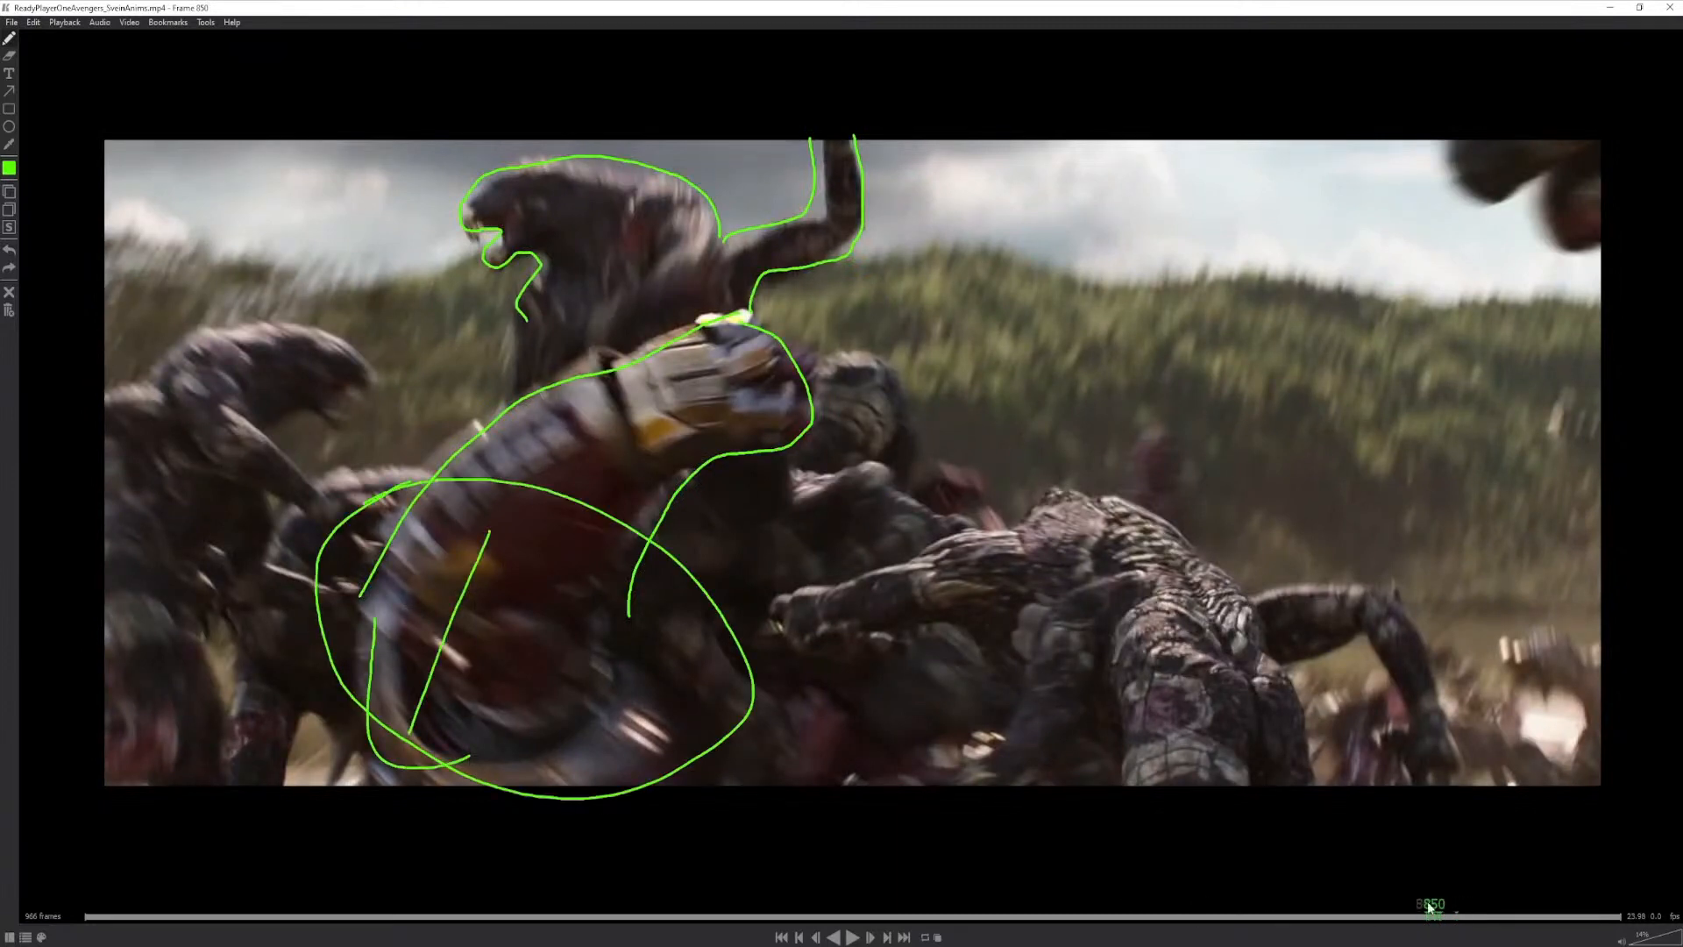
{"action": "left_click_drag", "start_coordinate": [1438, 912], "coordinate": [1479, 912]}
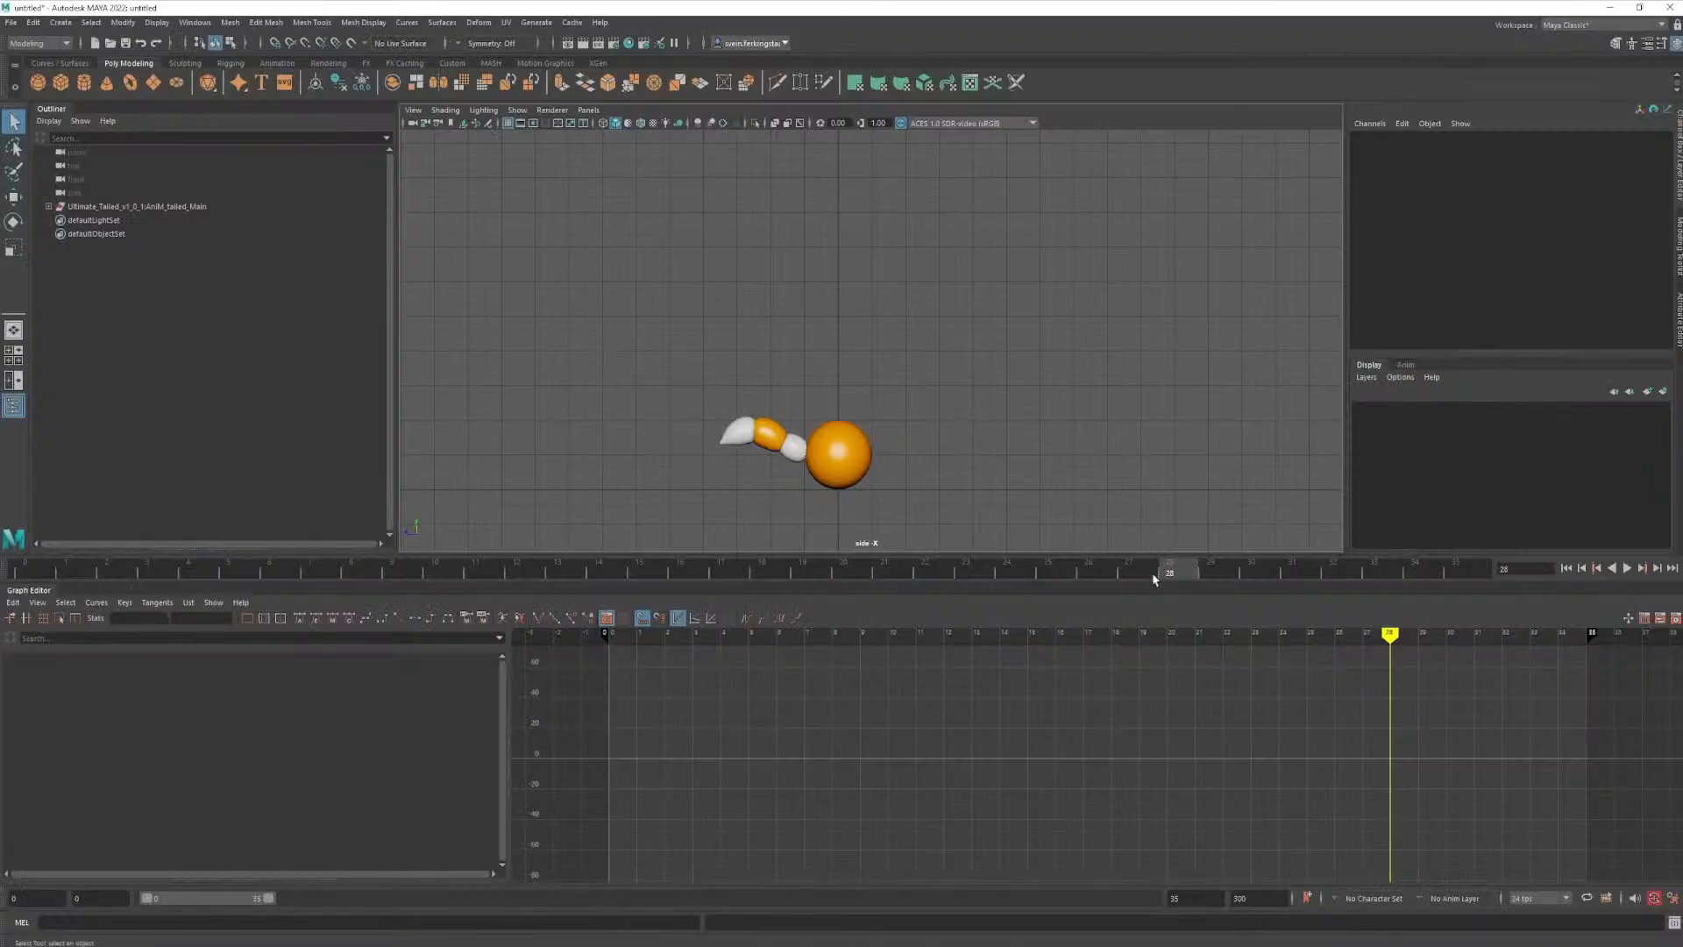
- Return to Maya, play back the tailed-ball jump animation once more and stop it
{"action": "key", "text": "alt+v"}
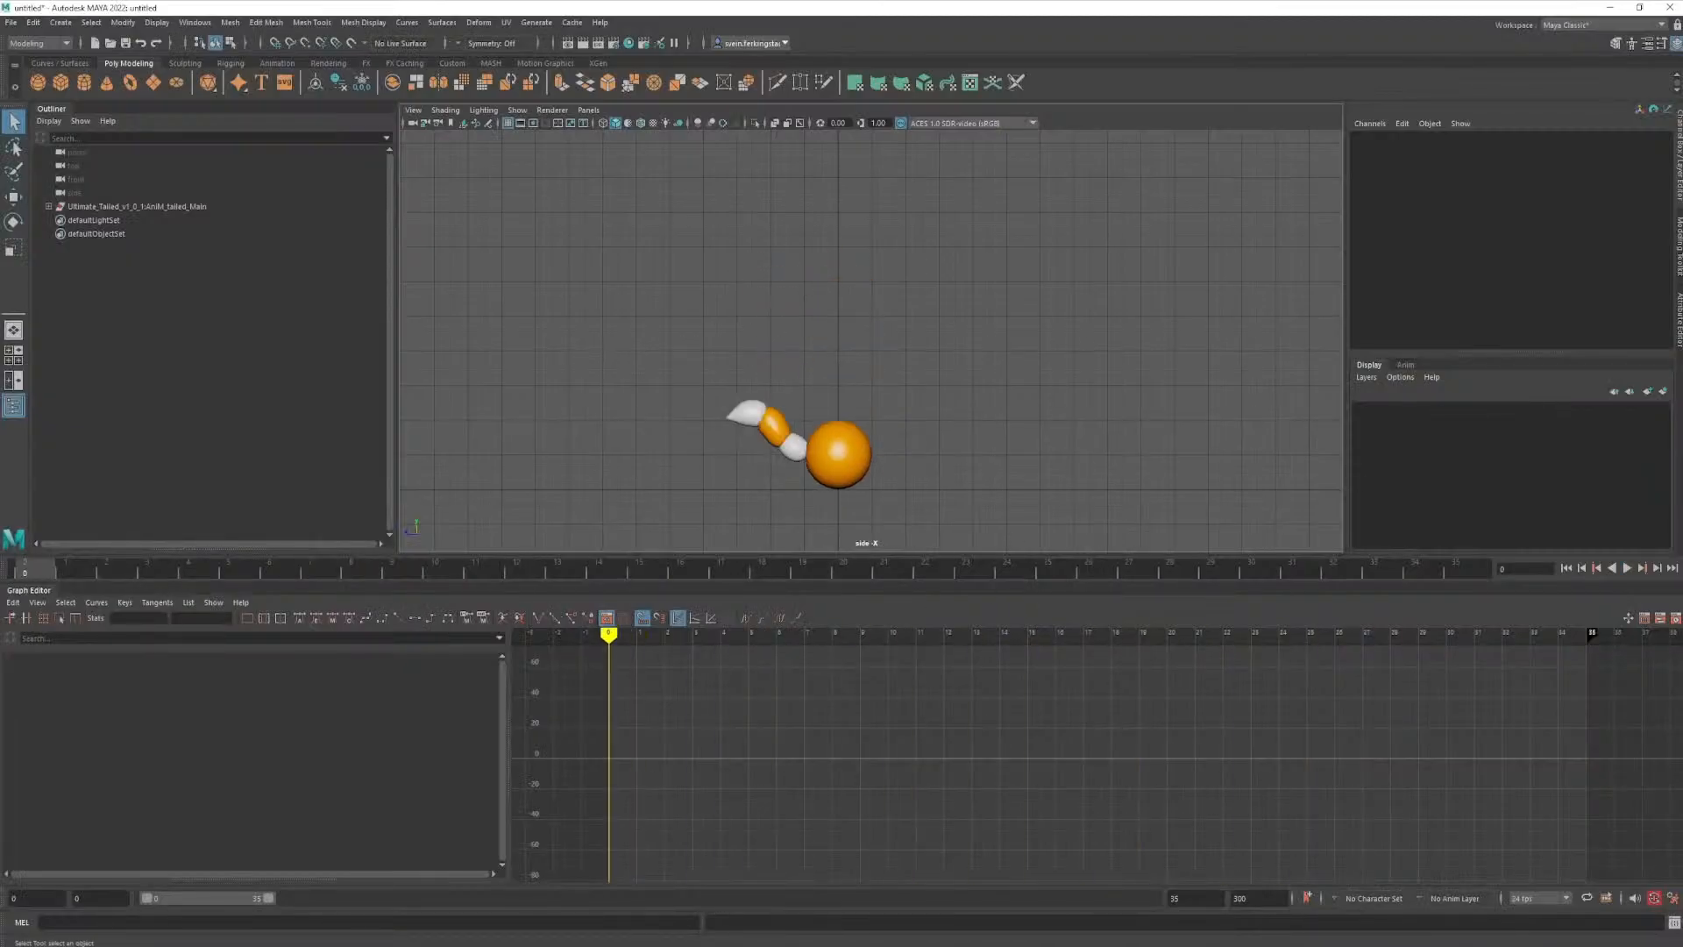
{"action": "left_click", "coordinate": [1627, 568]}
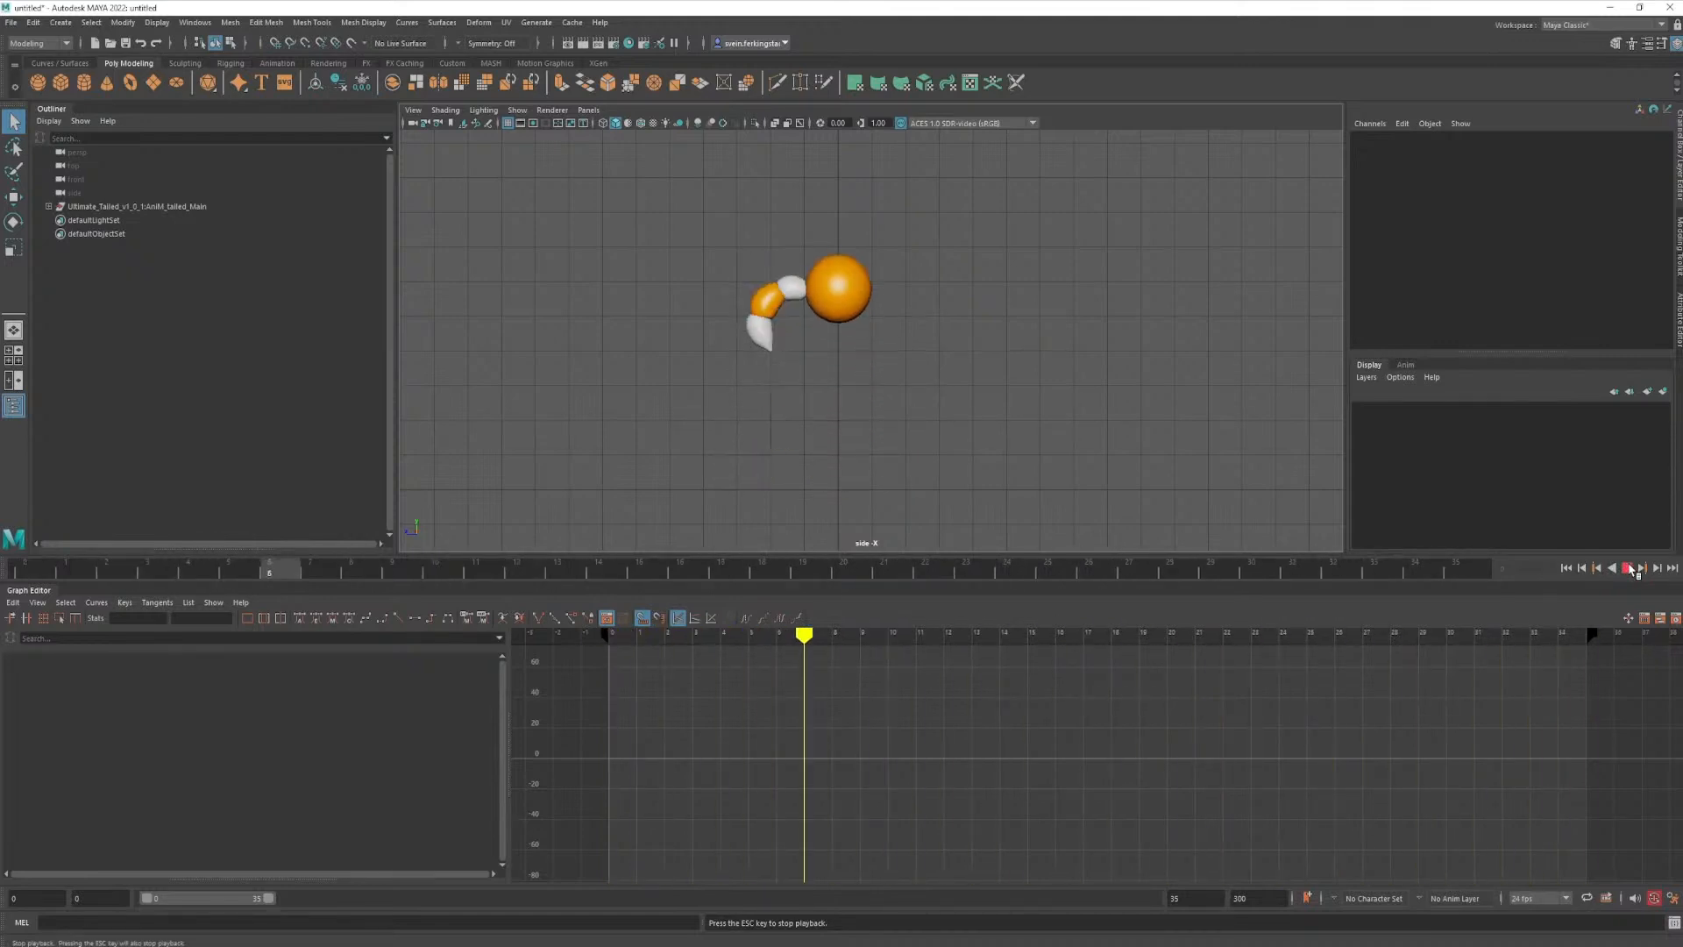
{"action": "left_click", "coordinate": [1628, 568]}
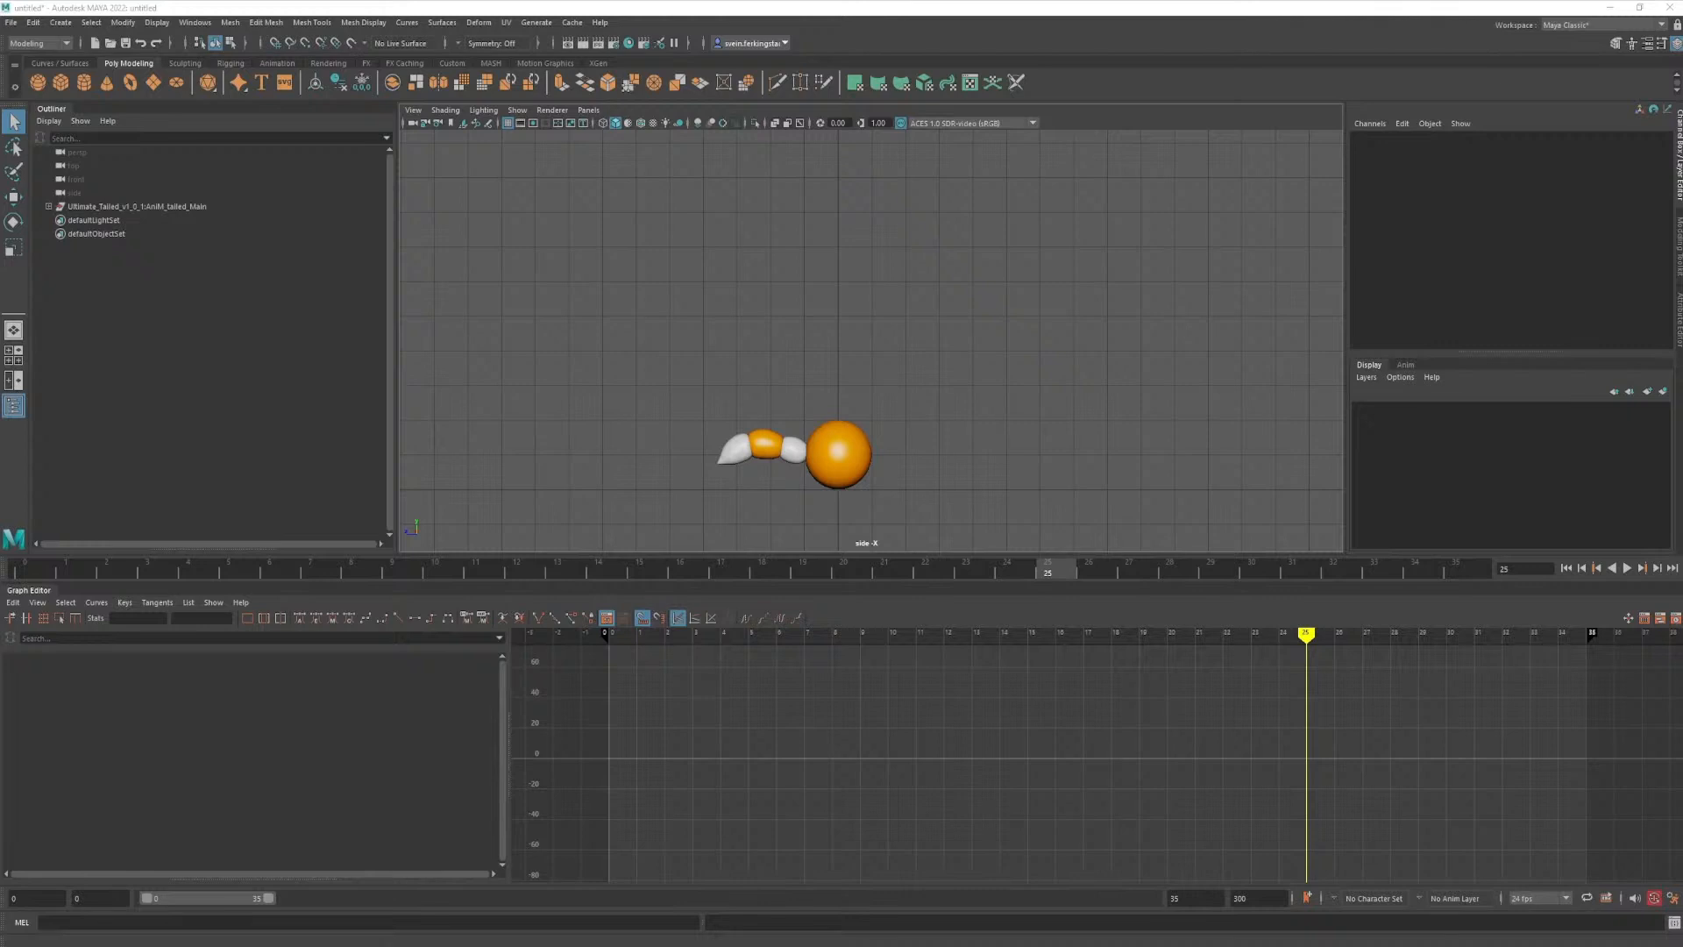
- Open the recent scene pendulumtesttest.mb, saving the current tailed-ball scene under a file name first
{"action": "left_click", "coordinate": [11, 22]}
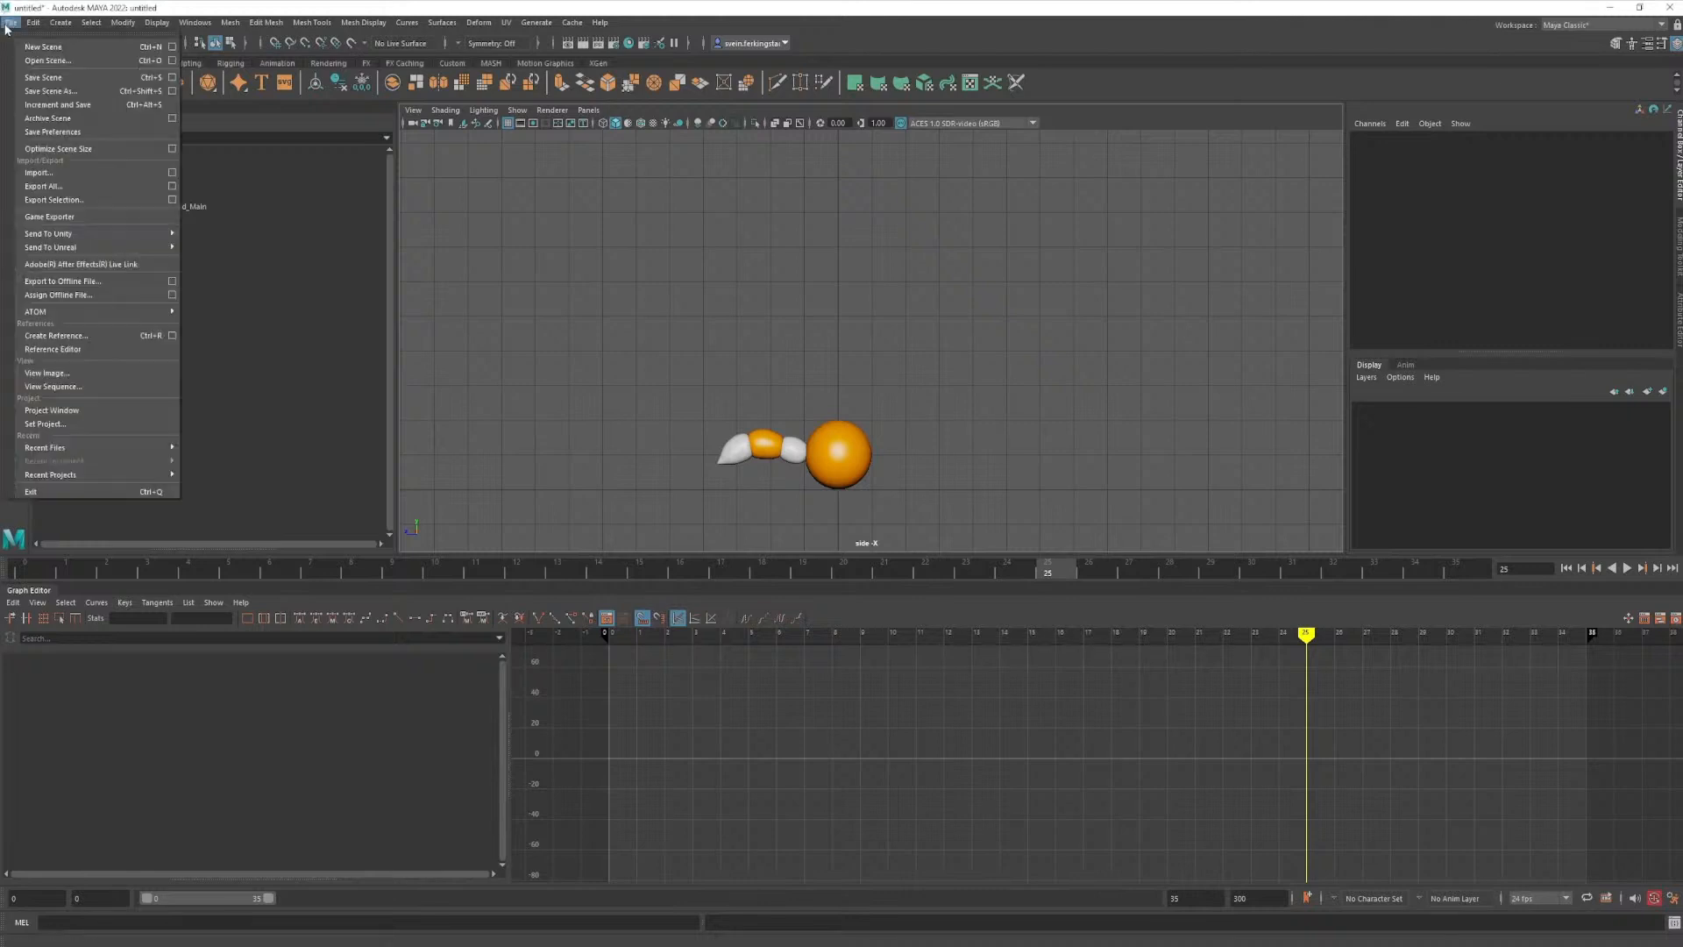
{"action": "mouse_move", "coordinate": [94, 449]}
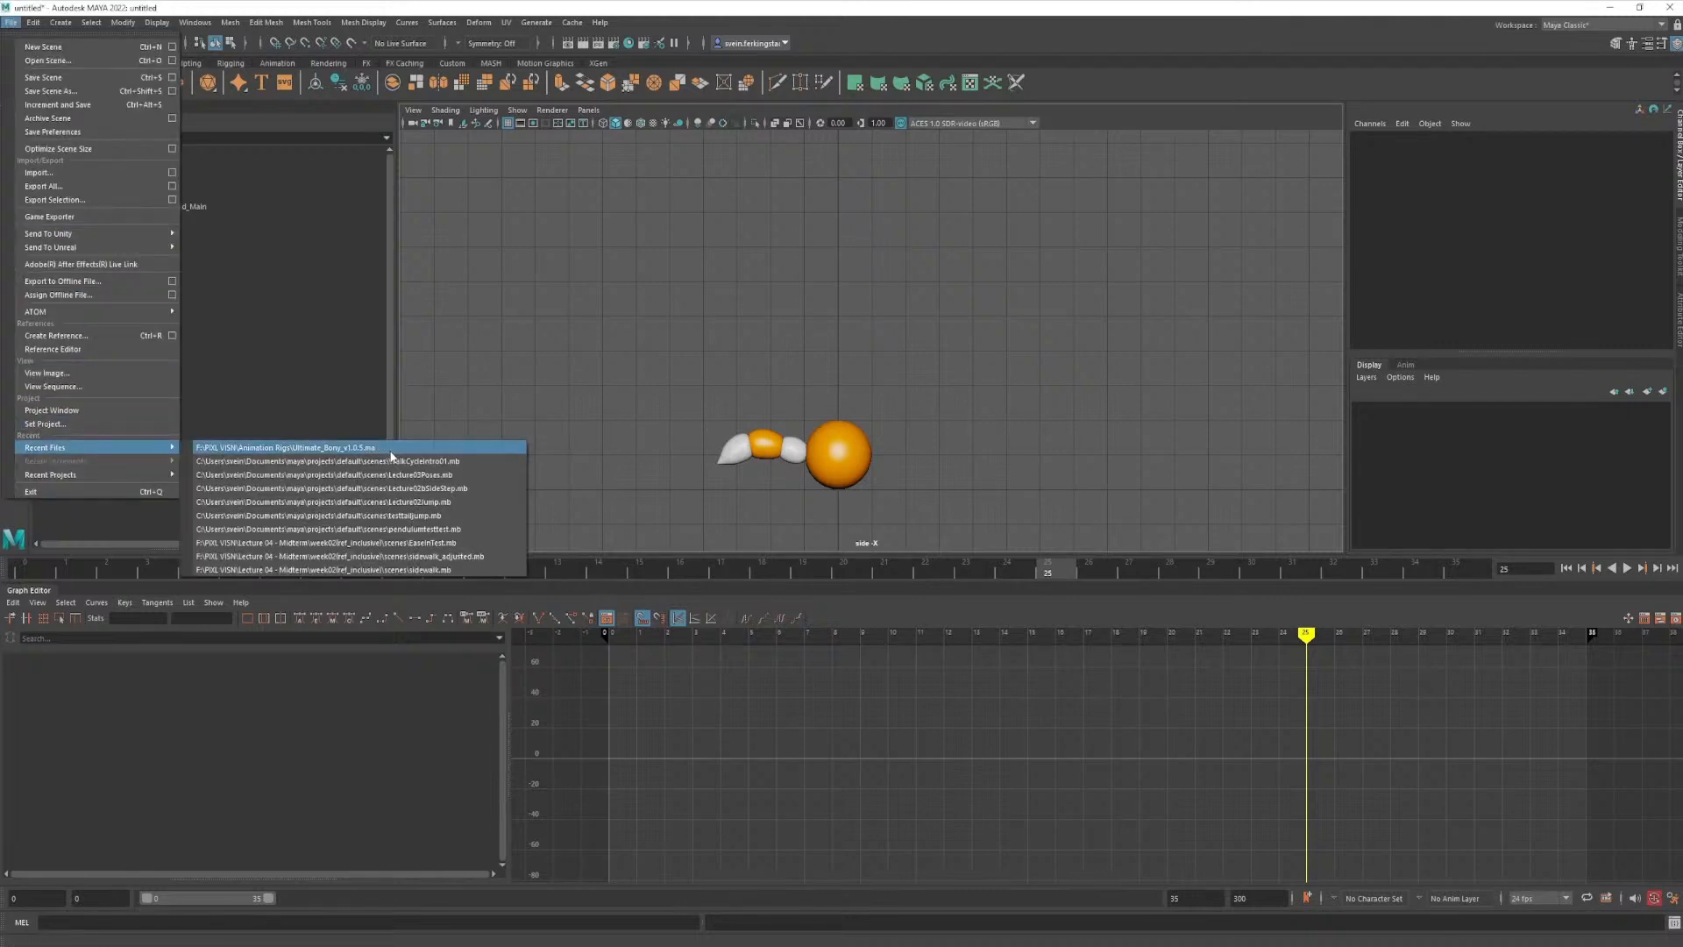
{"action": "left_click", "coordinate": [463, 524]}
{"action": "left_click", "coordinate": [786, 486]}
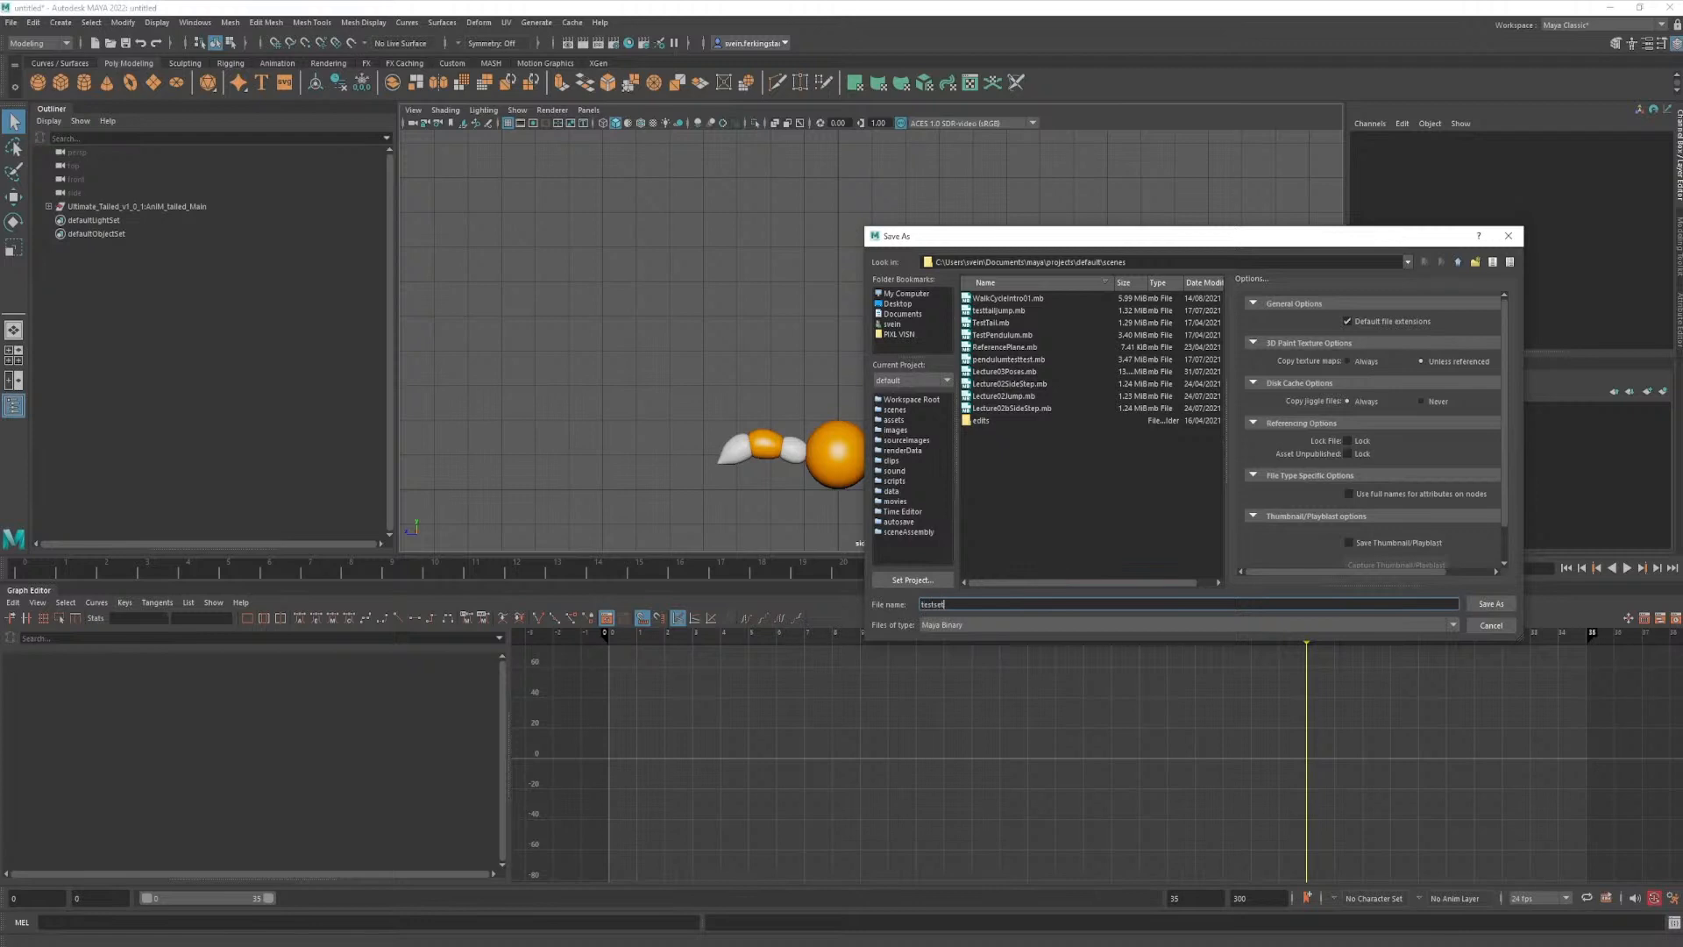
{"action": "key", "text": "Return"}
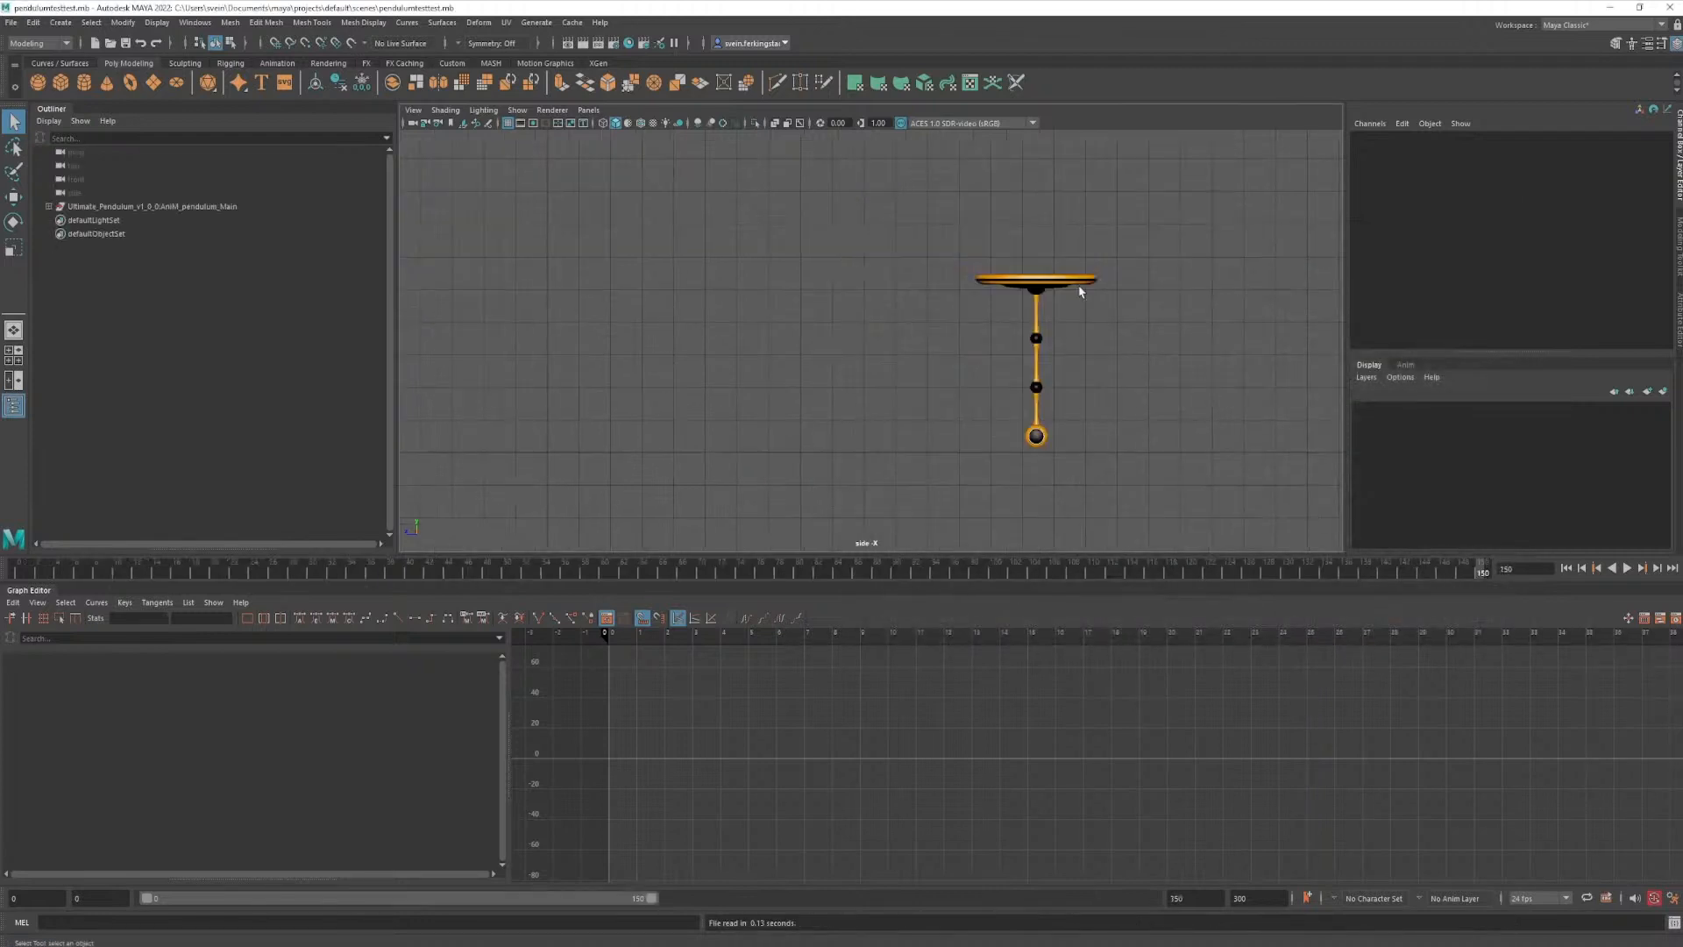
- Play the pendulum animation to frame 42, then try moving the rig's main control sideways and undo the move
{"action": "key", "text": "alt+v"}
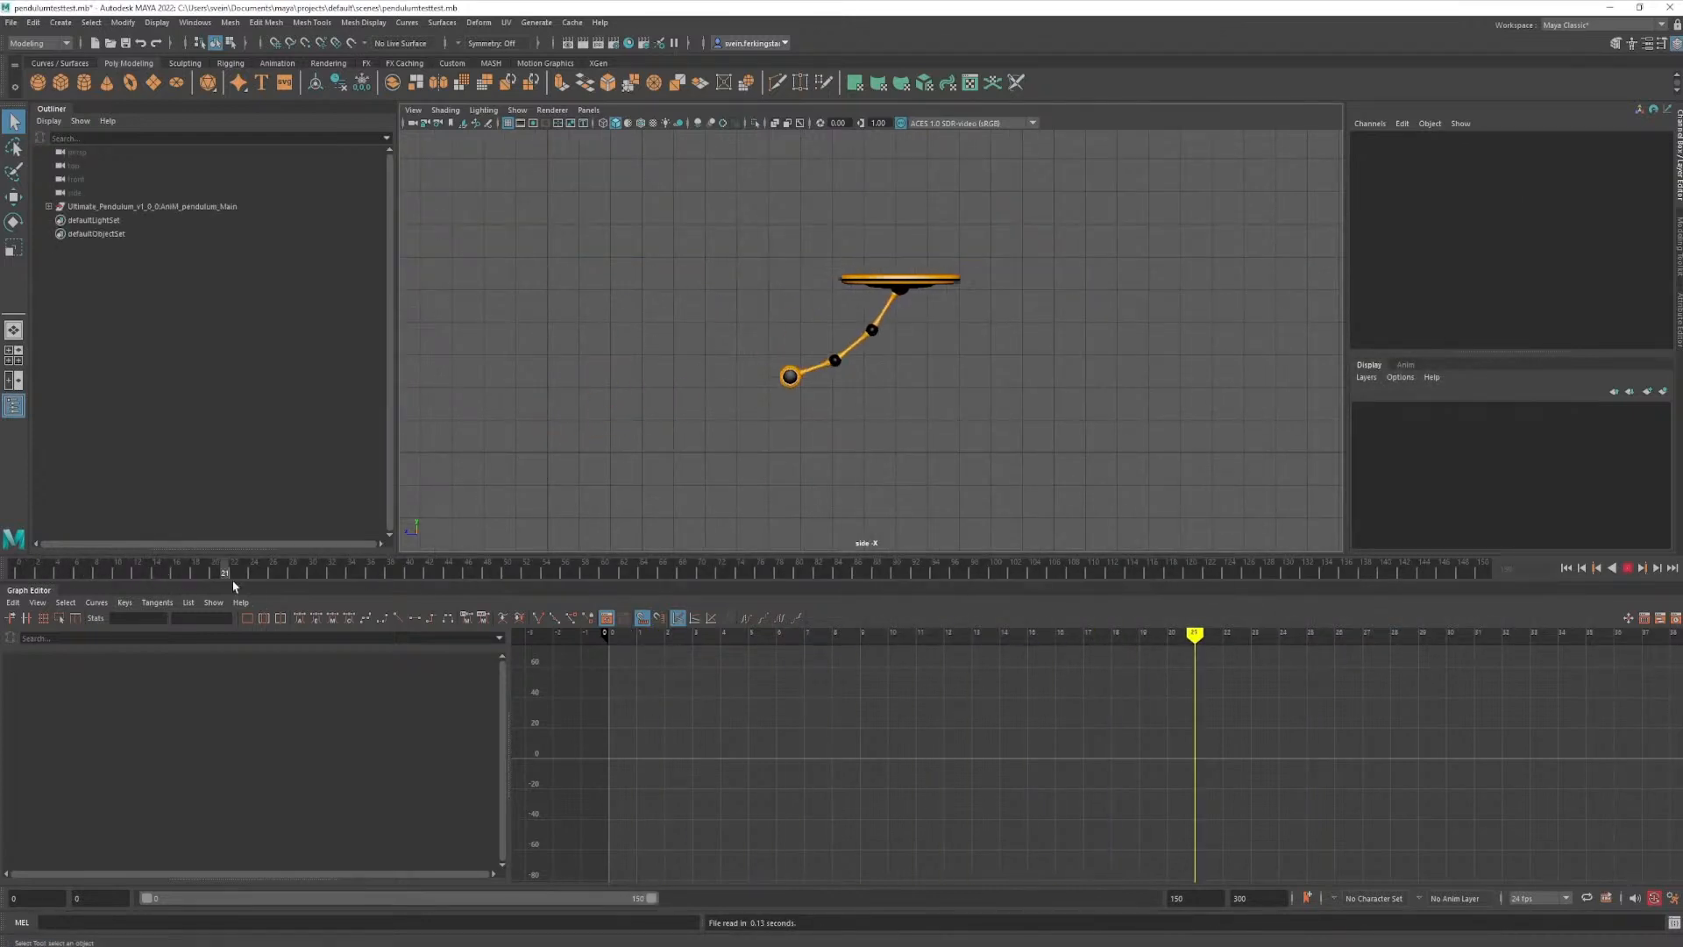
{"action": "key", "text": "alt+v"}
{"action": "left_click", "coordinate": [1045, 344]}
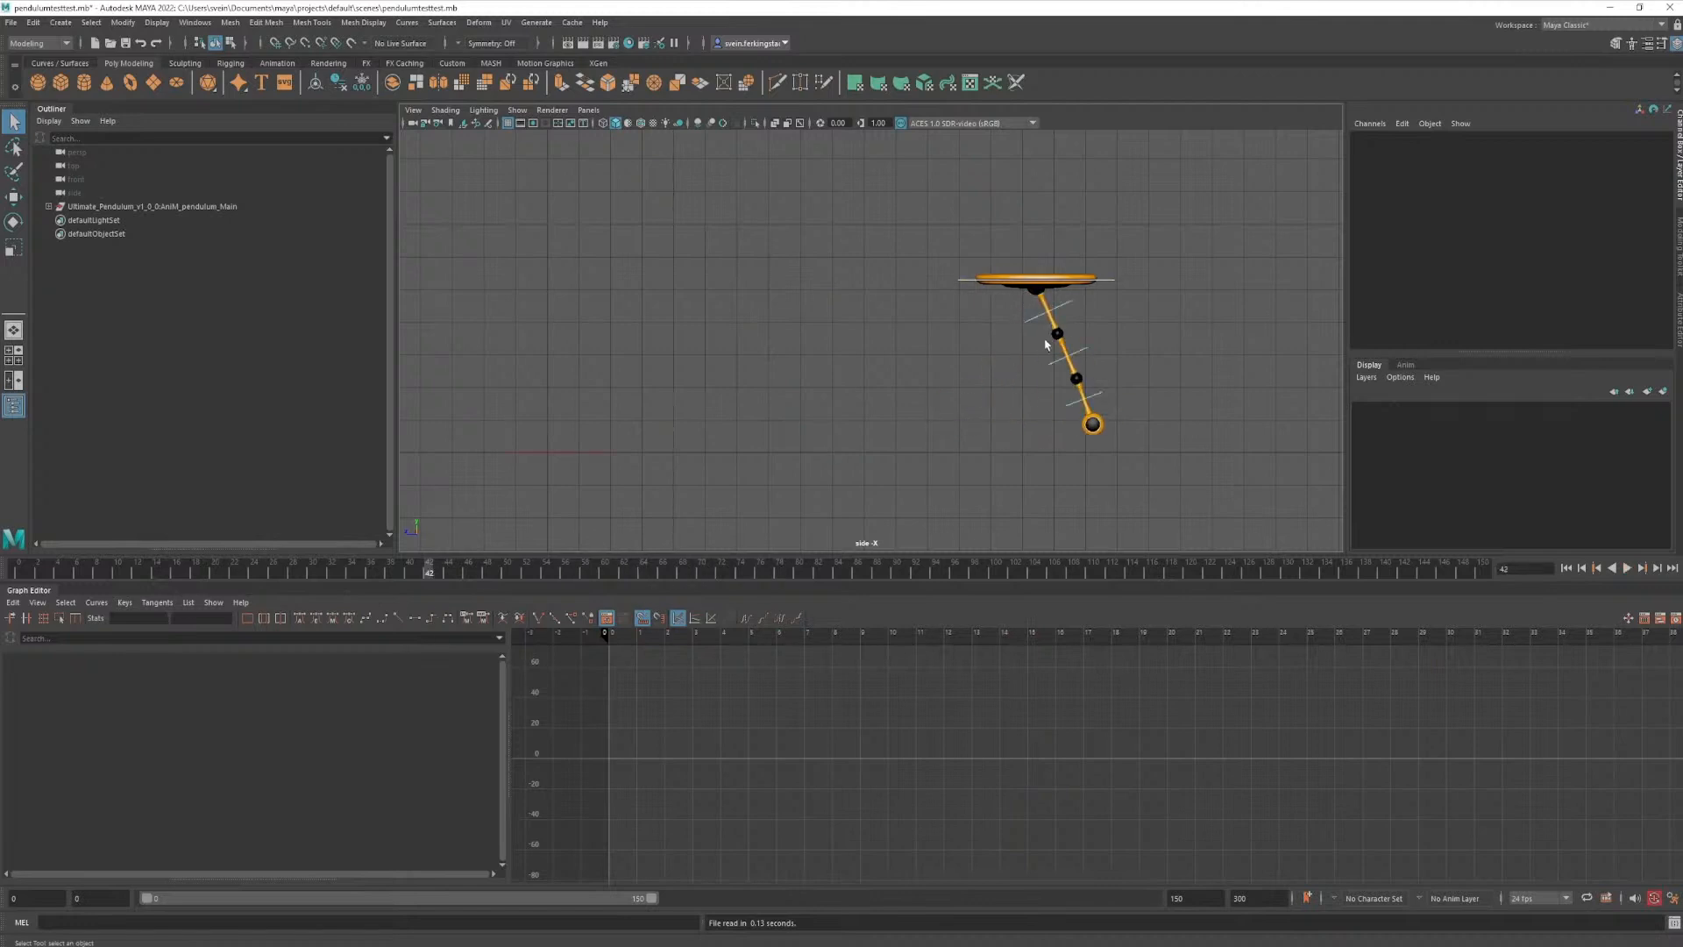
{"action": "left_click", "coordinate": [1099, 285]}
{"action": "key", "text": "w"}
{"action": "left_click_drag", "start_coordinate": [1092, 285], "coordinate": [865, 304]}
{"action": "key", "text": "ctrl+z"}
- Try rotating the pendulum's upper and middle segment controls, undo the rotations and clear the selection
{"action": "left_click", "coordinate": [1057, 304]}
{"action": "key", "text": "e"}
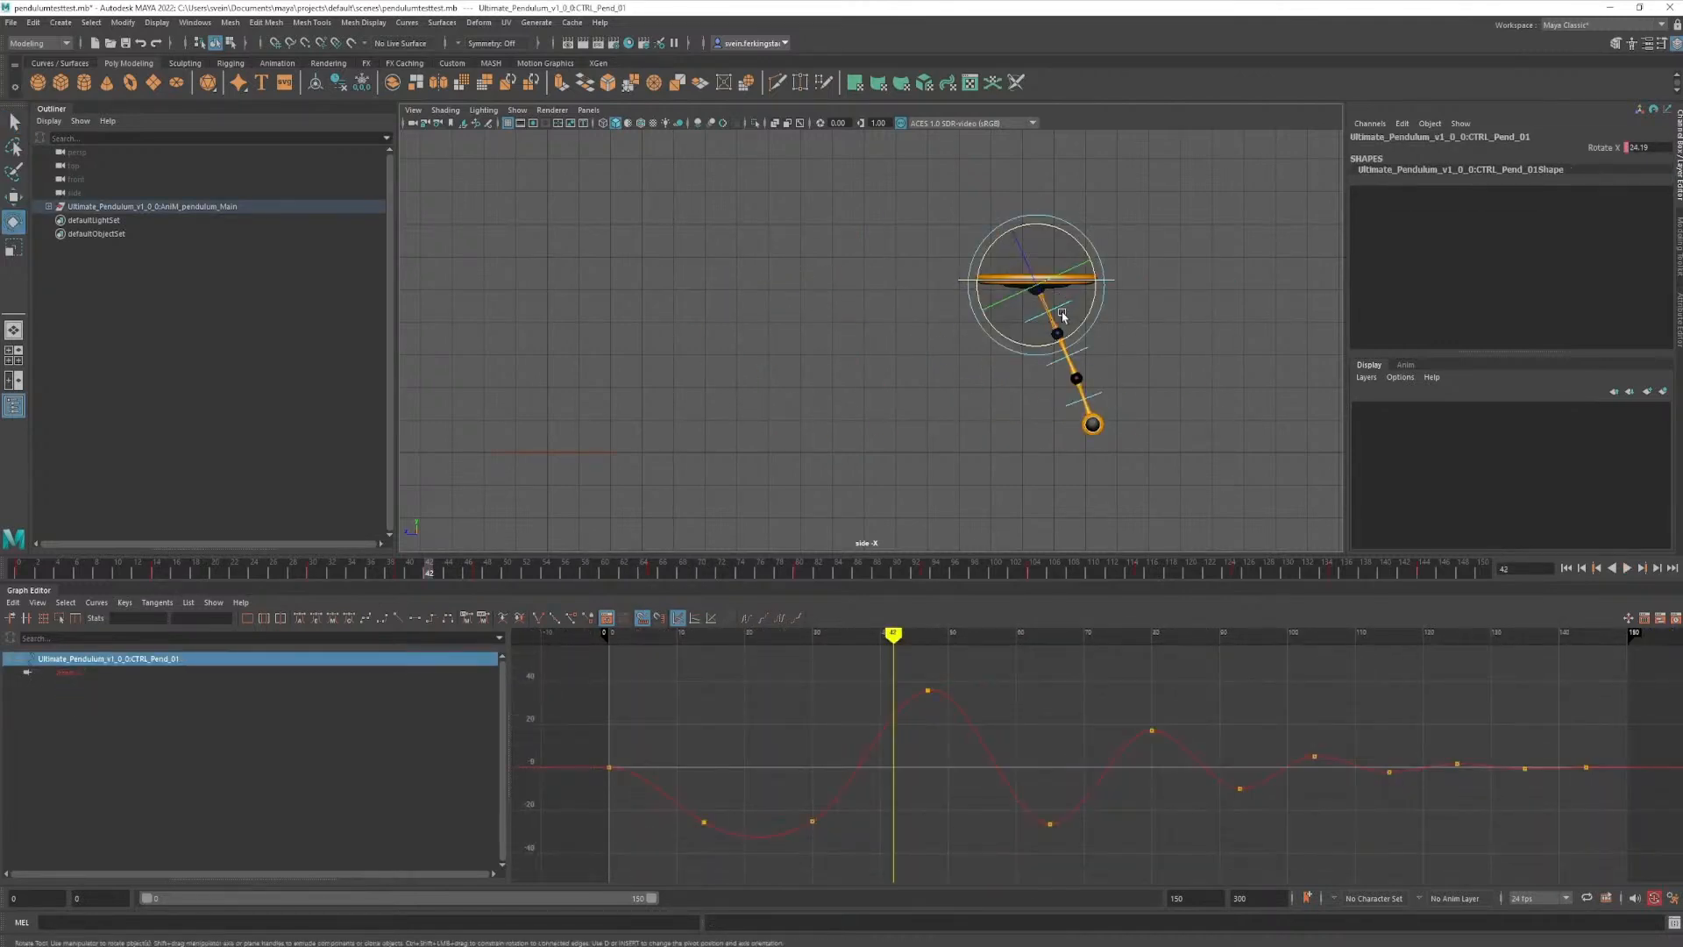
{"action": "left_click_drag", "start_coordinate": [1056, 343], "coordinate": [1030, 421]}
{"action": "key", "text": "ctrl+z"}
{"action": "key", "text": "q"}
{"action": "left_click", "coordinate": [1085, 347]}
{"action": "key", "text": "e"}
{"action": "key", "text": "ctrl+z"}
{"action": "key", "text": "q"}
{"action": "left_click", "coordinate": [1083, 477]}
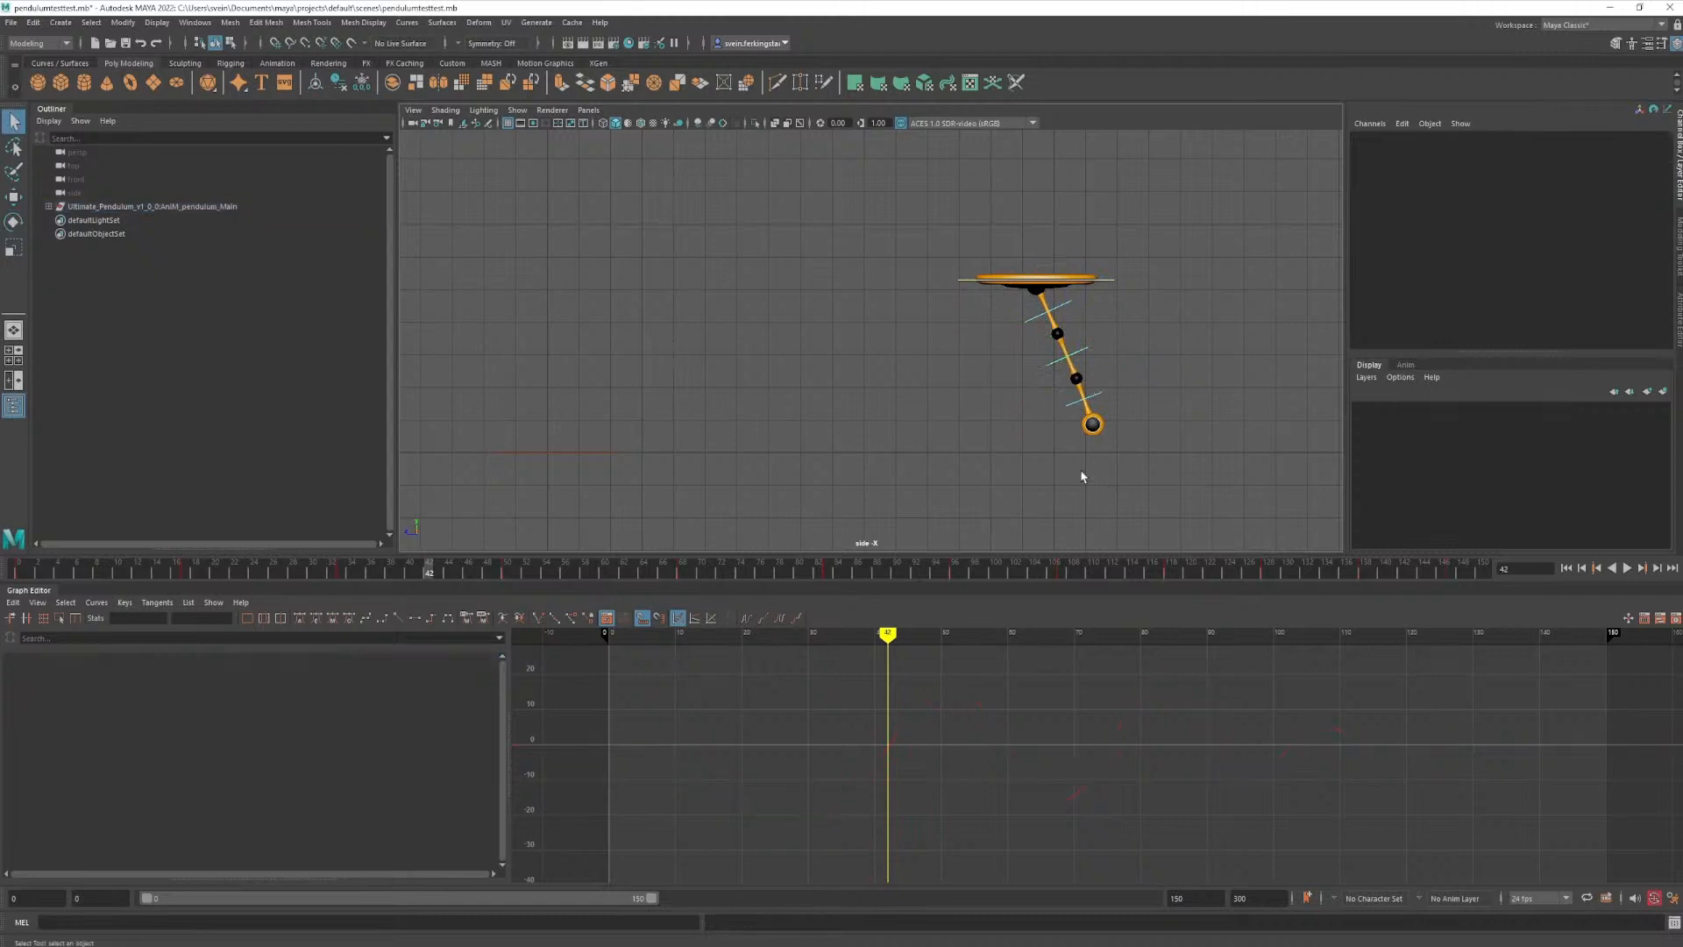
{"action": "left_click", "coordinate": [1029, 318]}
{"action": "left_click", "coordinate": [880, 444]}
- Rewind to frame 0, play back the pendulum's swing, stop it and scrub back to frame 8
{"action": "left_click_drag", "start_coordinate": [511, 575], "coordinate": [16, 573]}
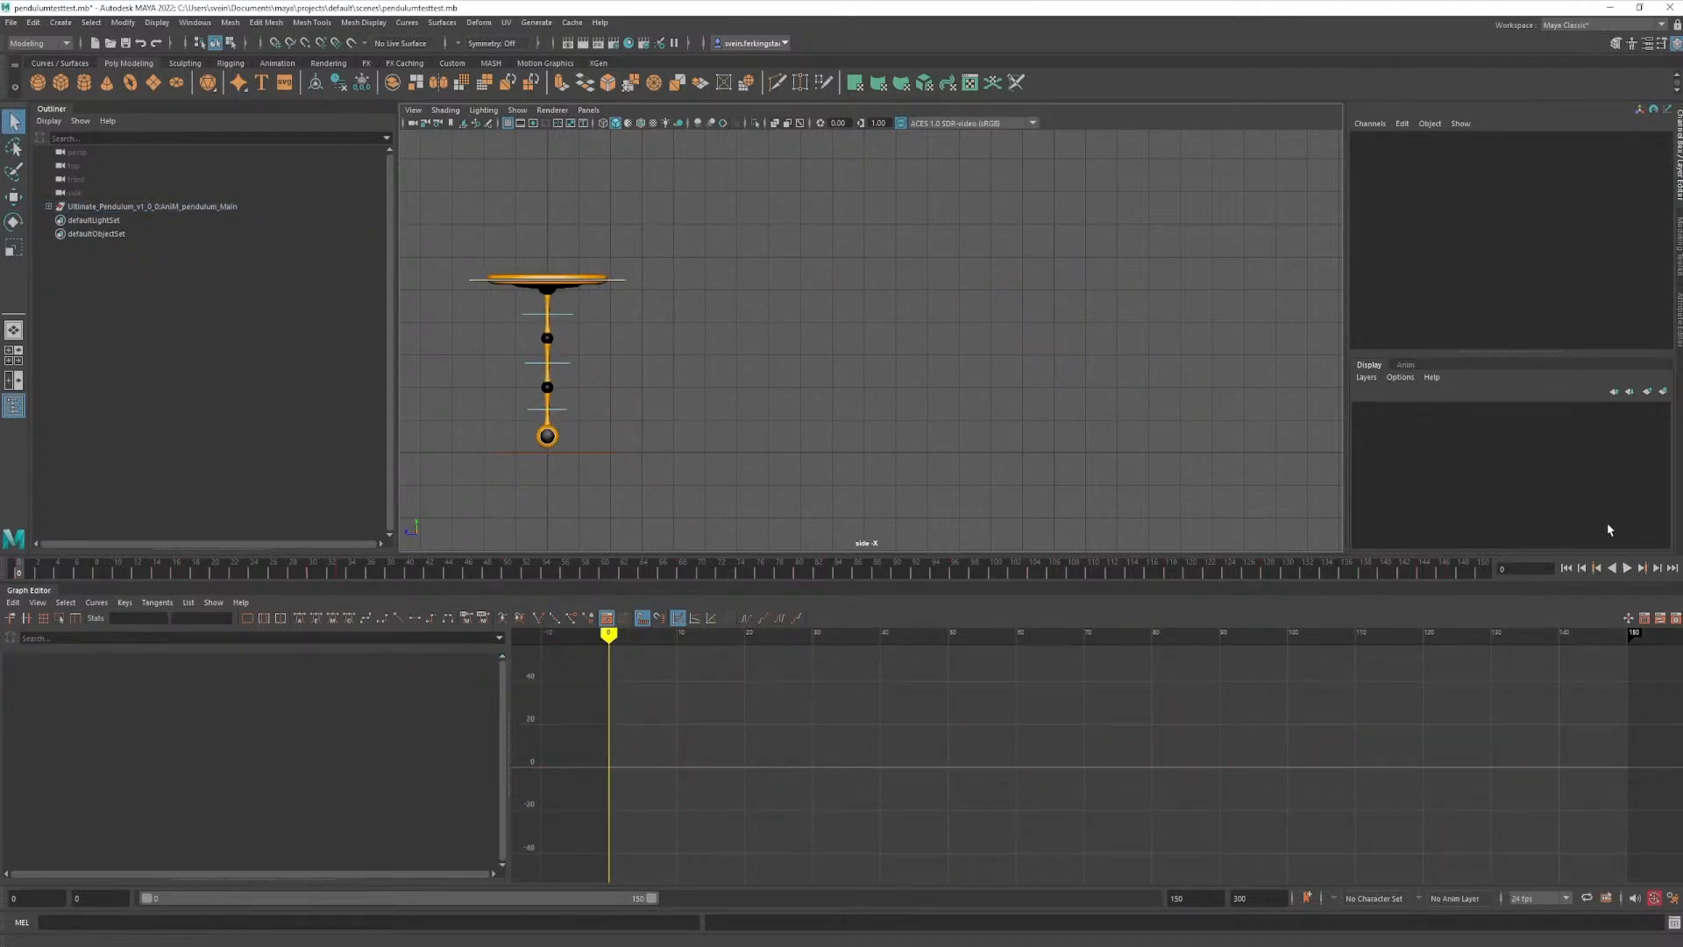
{"action": "left_click", "coordinate": [1627, 570]}
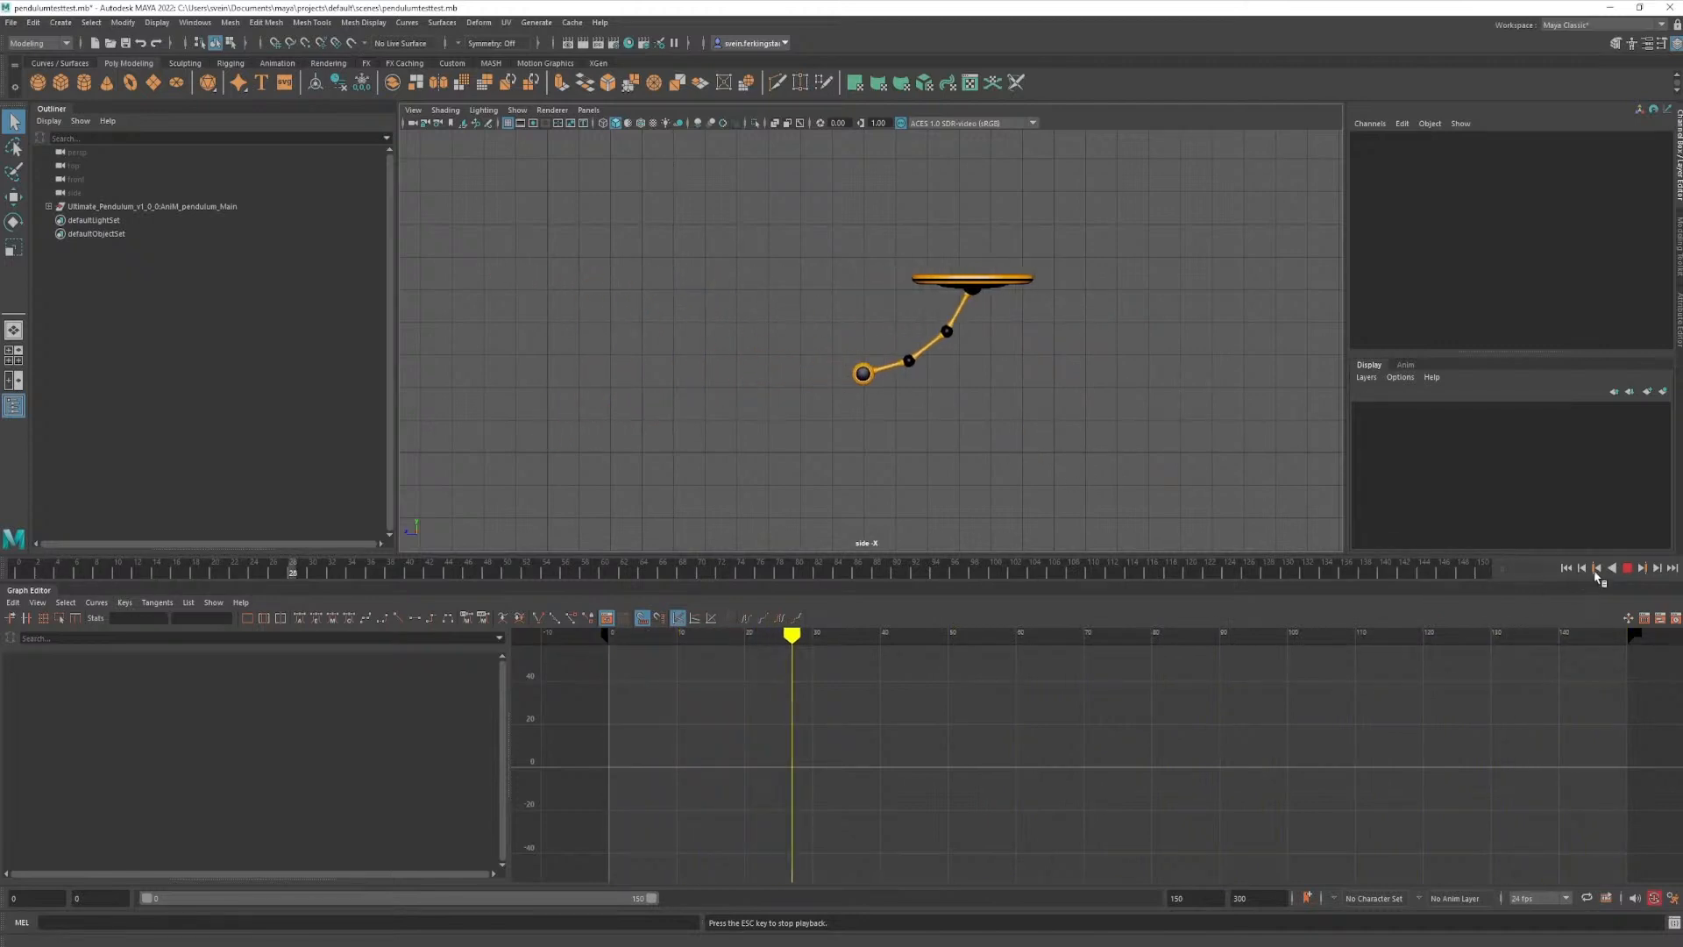
{"action": "key", "text": "Escape"}
{"action": "left_click_drag", "start_coordinate": [429, 571], "coordinate": [99, 623]}
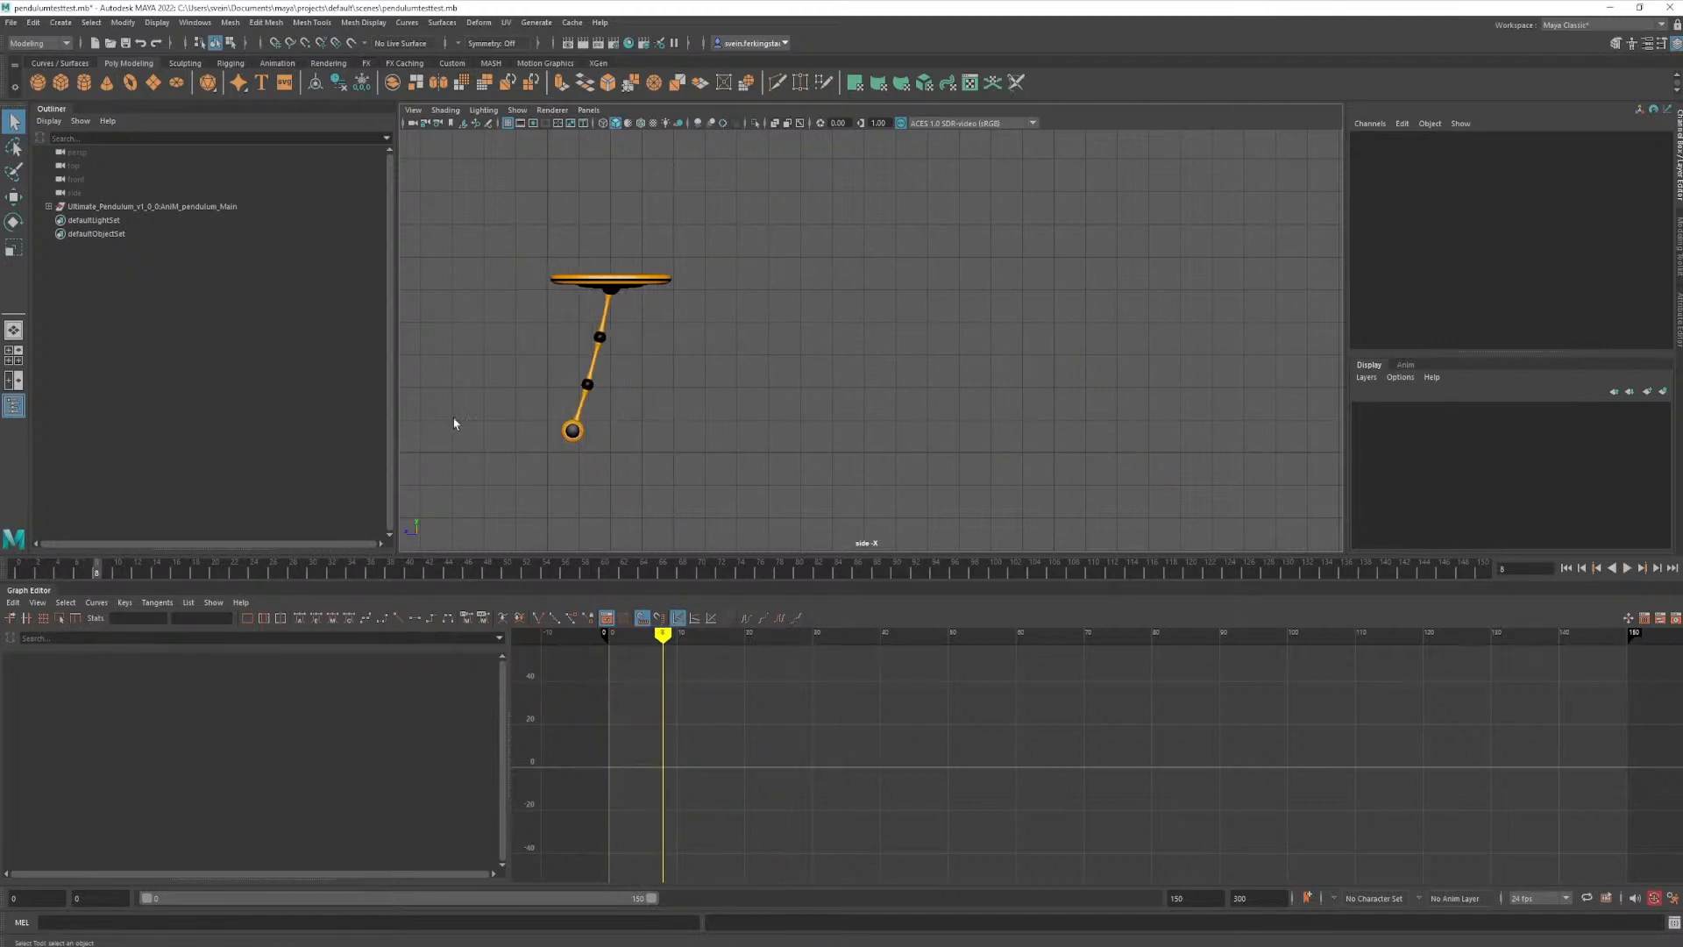
- Inspect the main control's translation curve at frame 8, then select the lowest segment control and scrub to frame 53
{"action": "left_click", "coordinate": [680, 282]}
{"action": "left_click_drag", "start_coordinate": [578, 282], "coordinate": [516, 298]}
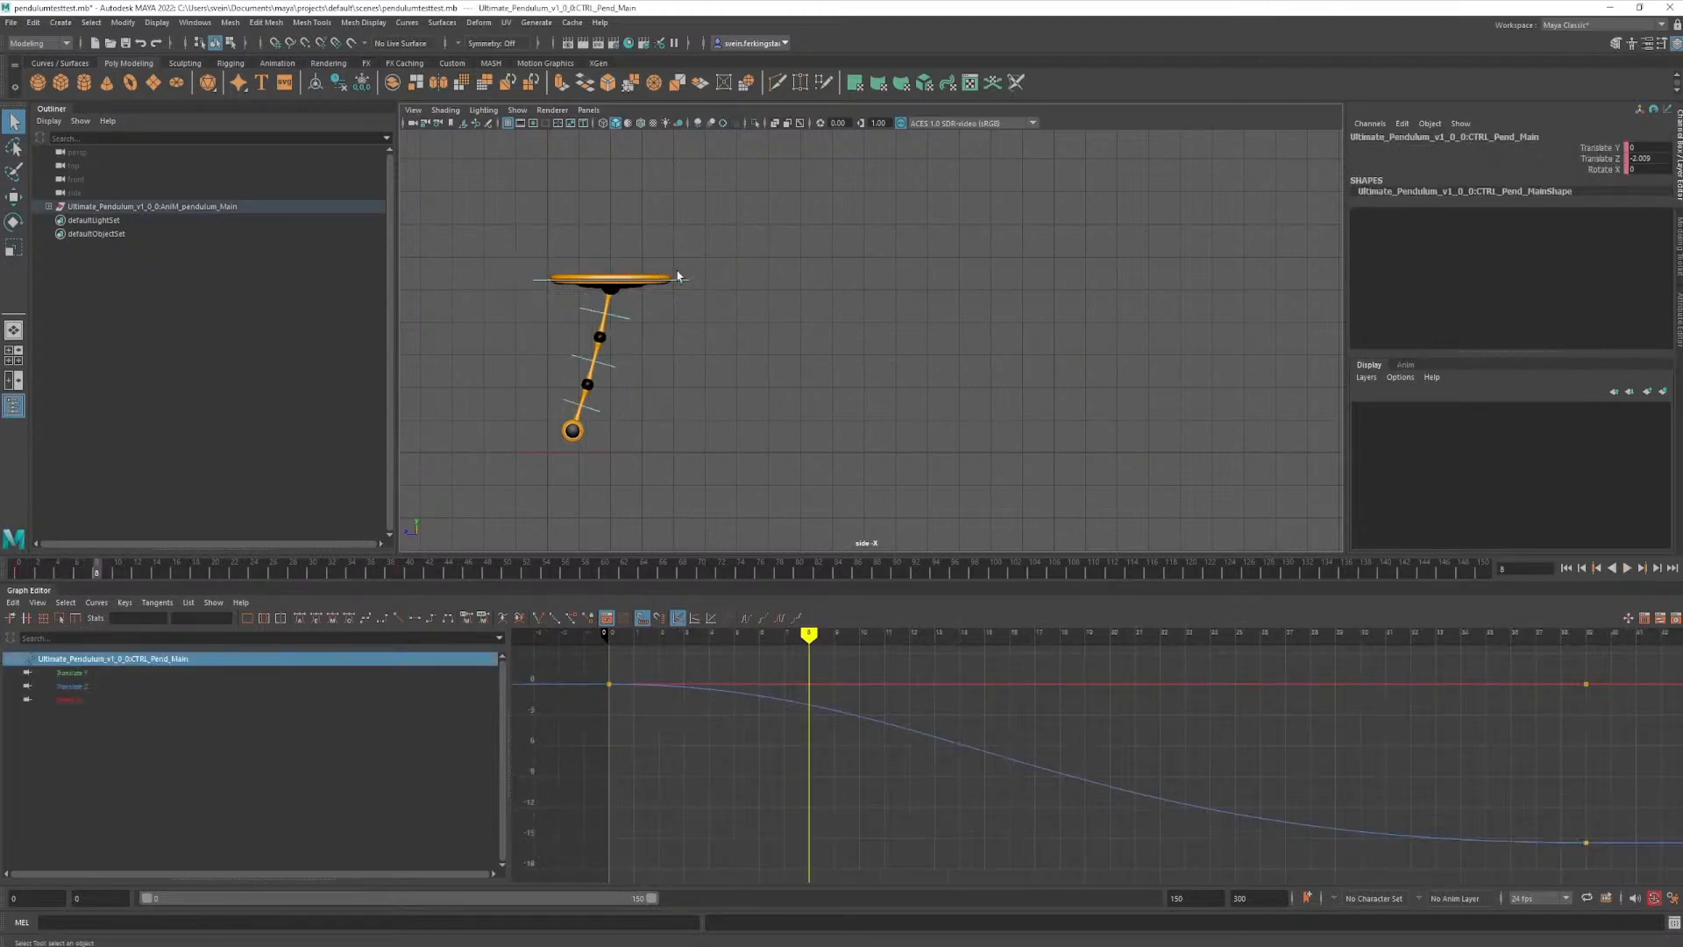
{"action": "left_click_drag", "start_coordinate": [753, 250], "coordinate": [562, 294]}
{"action": "mouse_move", "coordinate": [112, 580]}
{"action": "left_mouse_down"}
{"action": "mouse_move", "coordinate": [40, 580]}
{"action": "mouse_move", "coordinate": [97, 581]}
{"action": "left_mouse_up"}
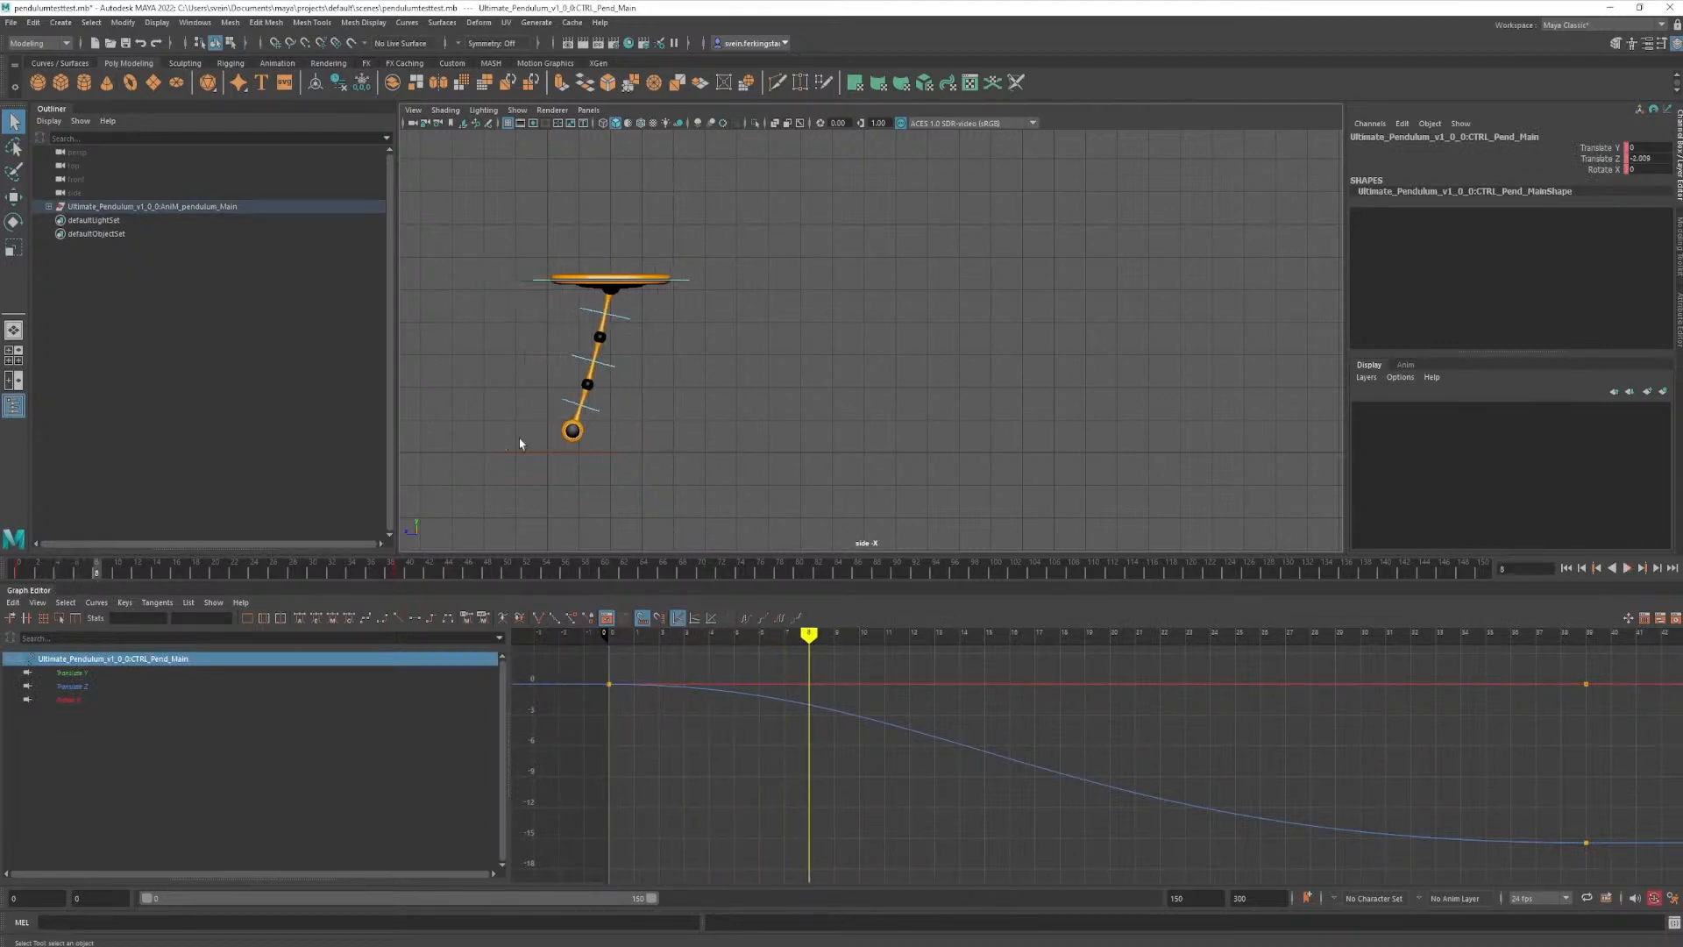
{"action": "left_click", "coordinate": [596, 414]}
{"action": "left_click_drag", "start_coordinate": [131, 579], "coordinate": [539, 601]}
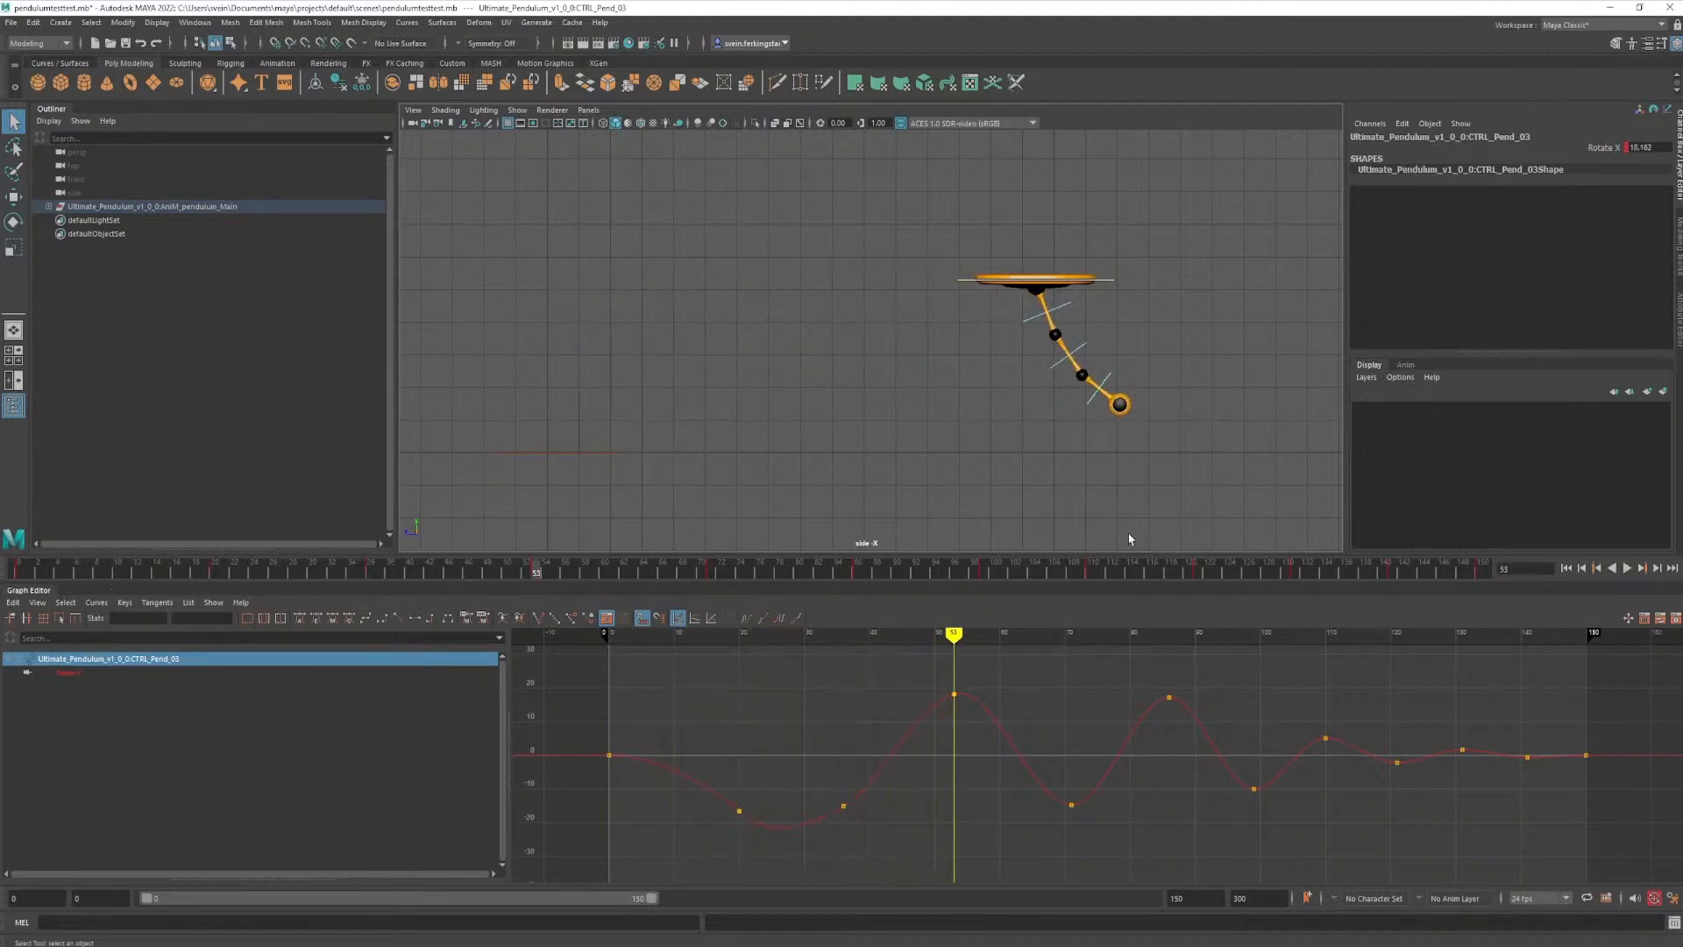
- Select all three pendulum segment controls and compare the timing of their overlapping rotation keys in the Graph Editor
{"action": "left_click_drag", "start_coordinate": [1019, 339], "coordinate": [1099, 410]}
{"action": "scroll", "coordinate": [1050, 825], "scroll_direction": "up", "scroll_amount": 4}
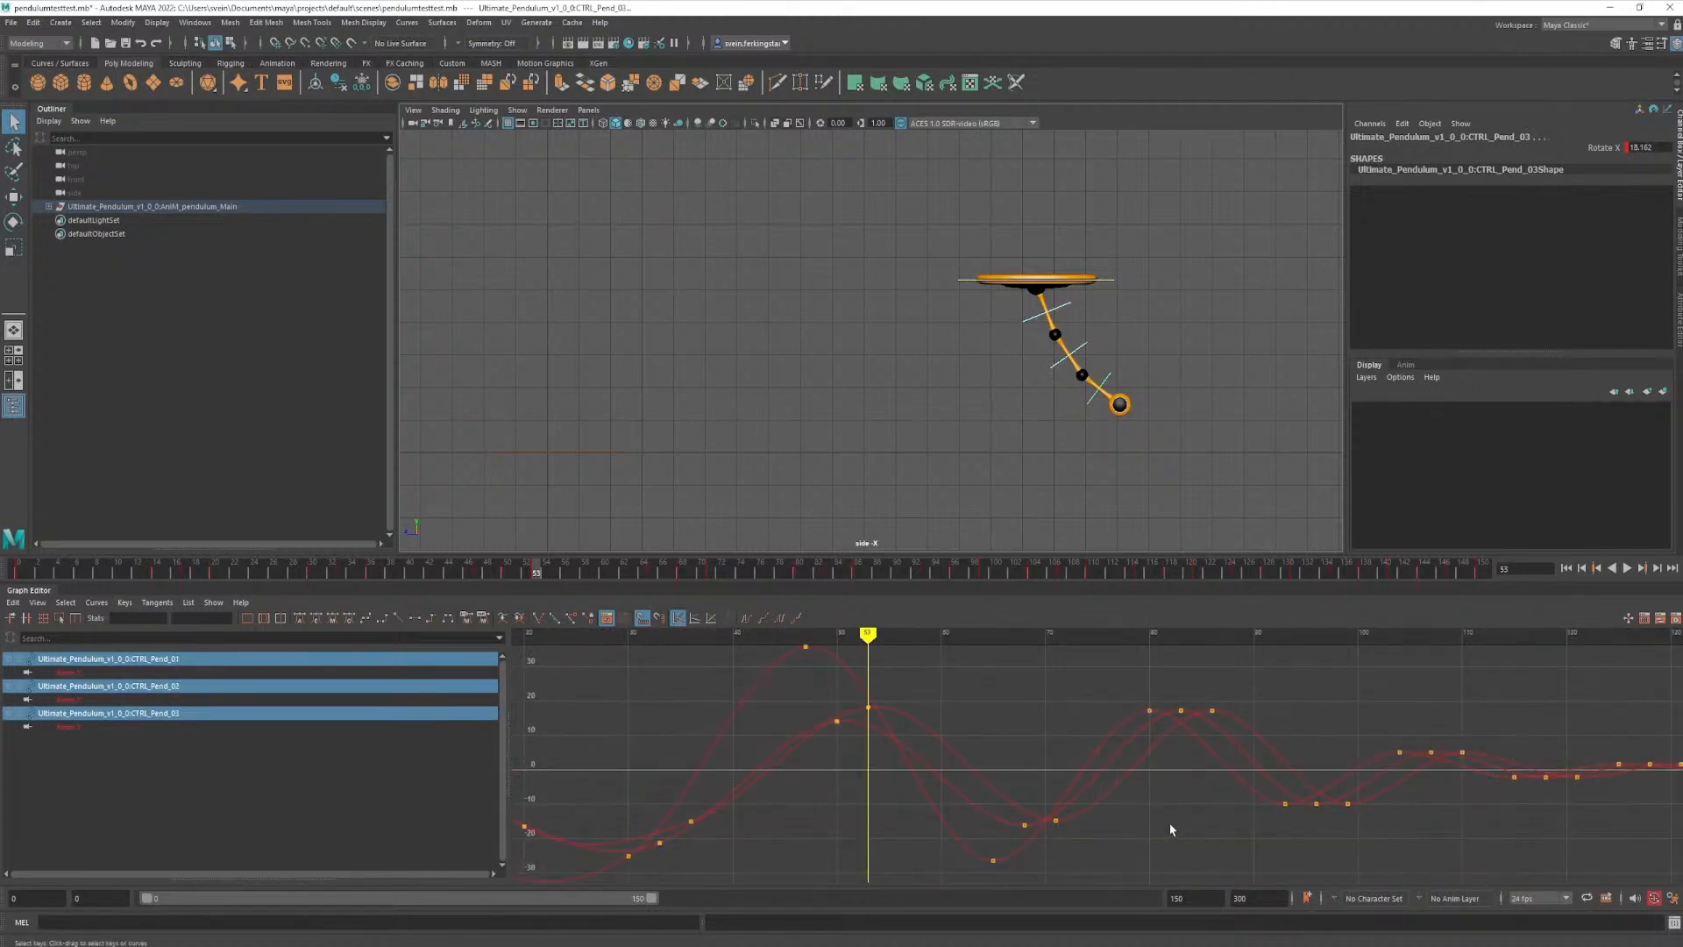
{"action": "scroll", "coordinate": [1171, 829], "scroll_direction": "down", "scroll_amount": 5}
{"action": "scroll", "coordinate": [1163, 824], "scroll_direction": "up", "scroll_amount": 2}
{"action": "left_click_drag", "start_coordinate": [1122, 724], "coordinate": [1140, 730]}
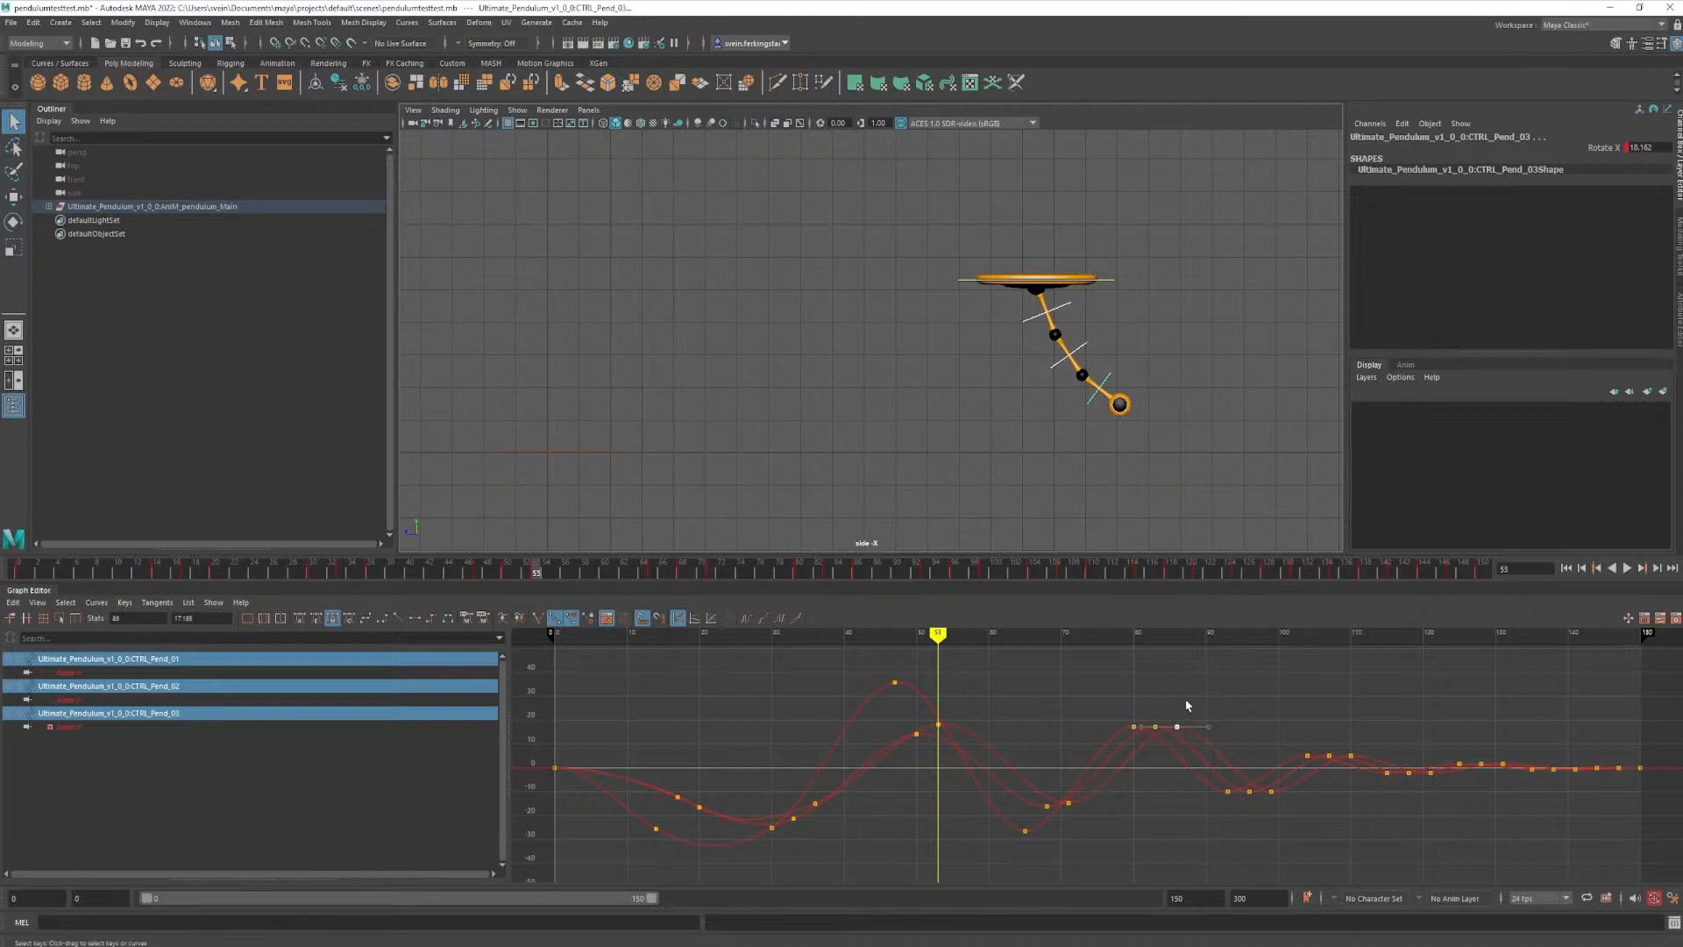
{"action": "left_click", "coordinate": [1188, 706]}
- Scrub back to frame 0, deselect the segment controls and play the pendulum animation
{"action": "left_click_drag", "start_coordinate": [557, 571], "coordinate": [18, 570]}
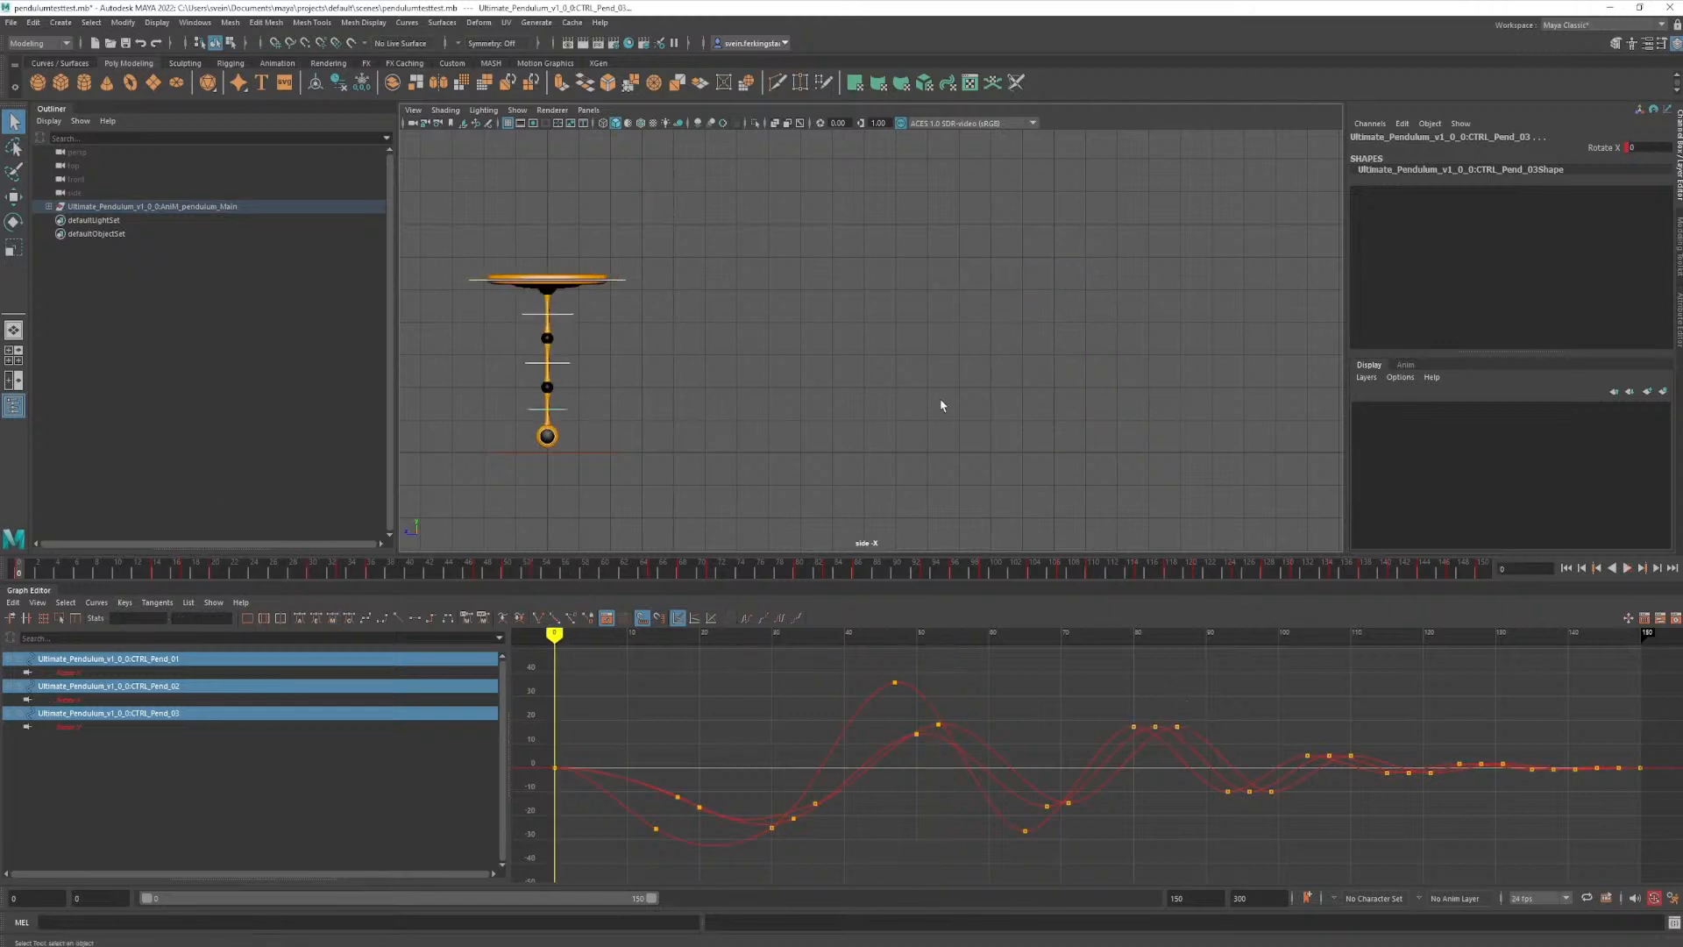
{"action": "left_click", "coordinate": [1324, 507]}
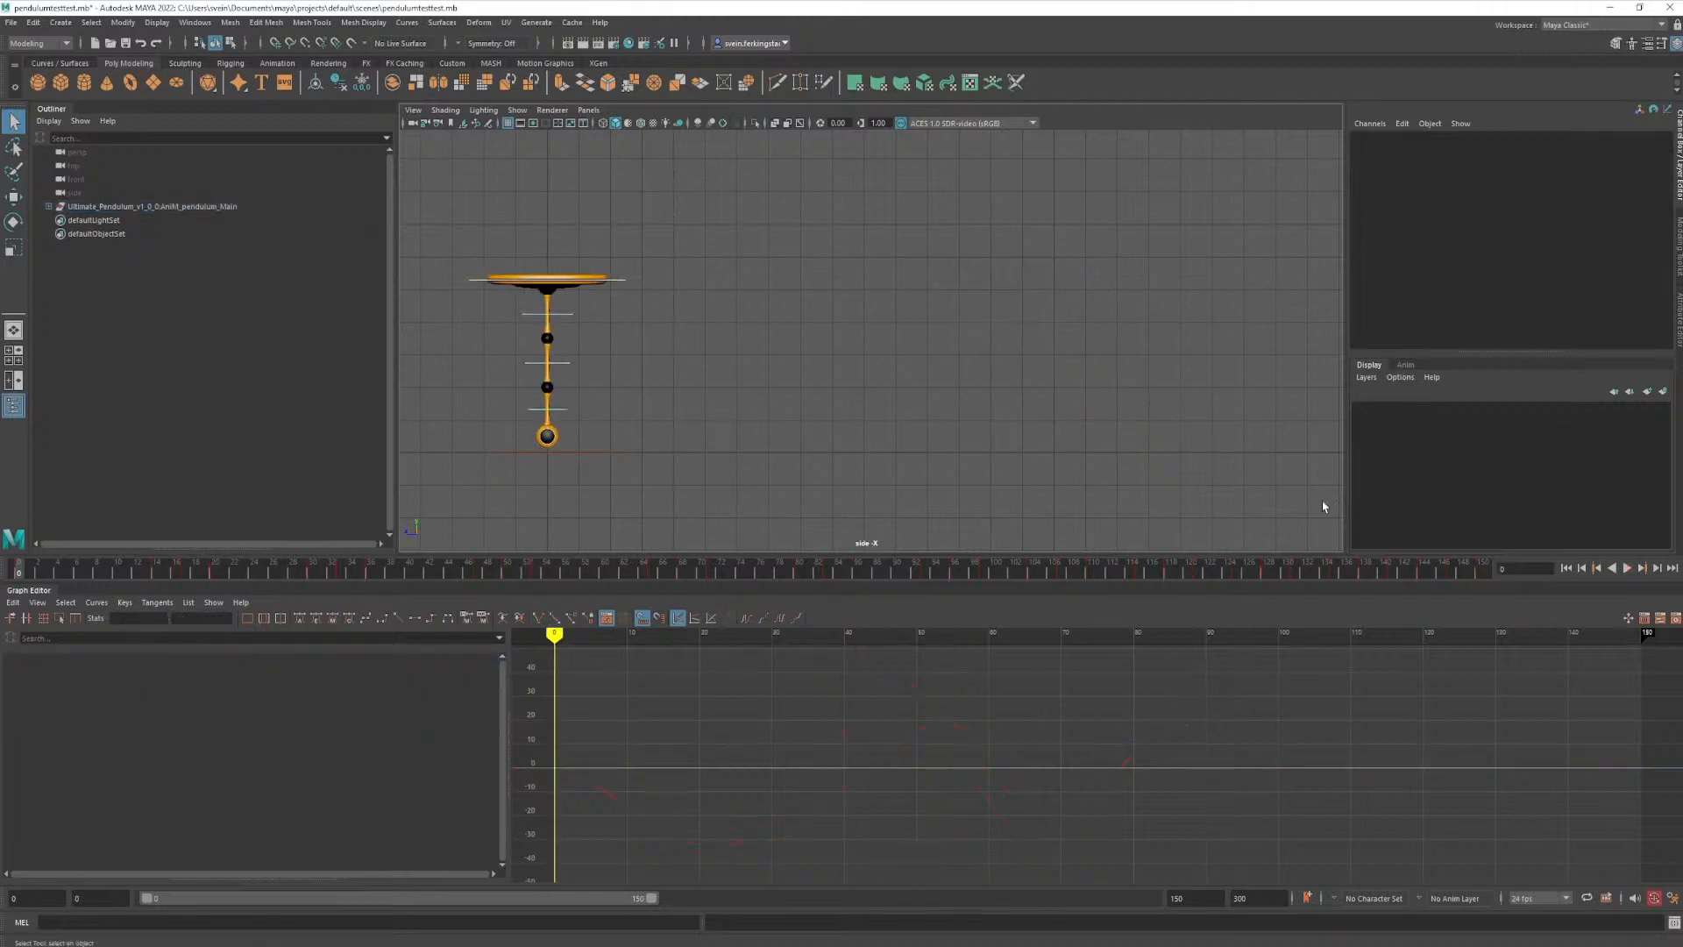
{"action": "left_click", "coordinate": [1627, 568]}
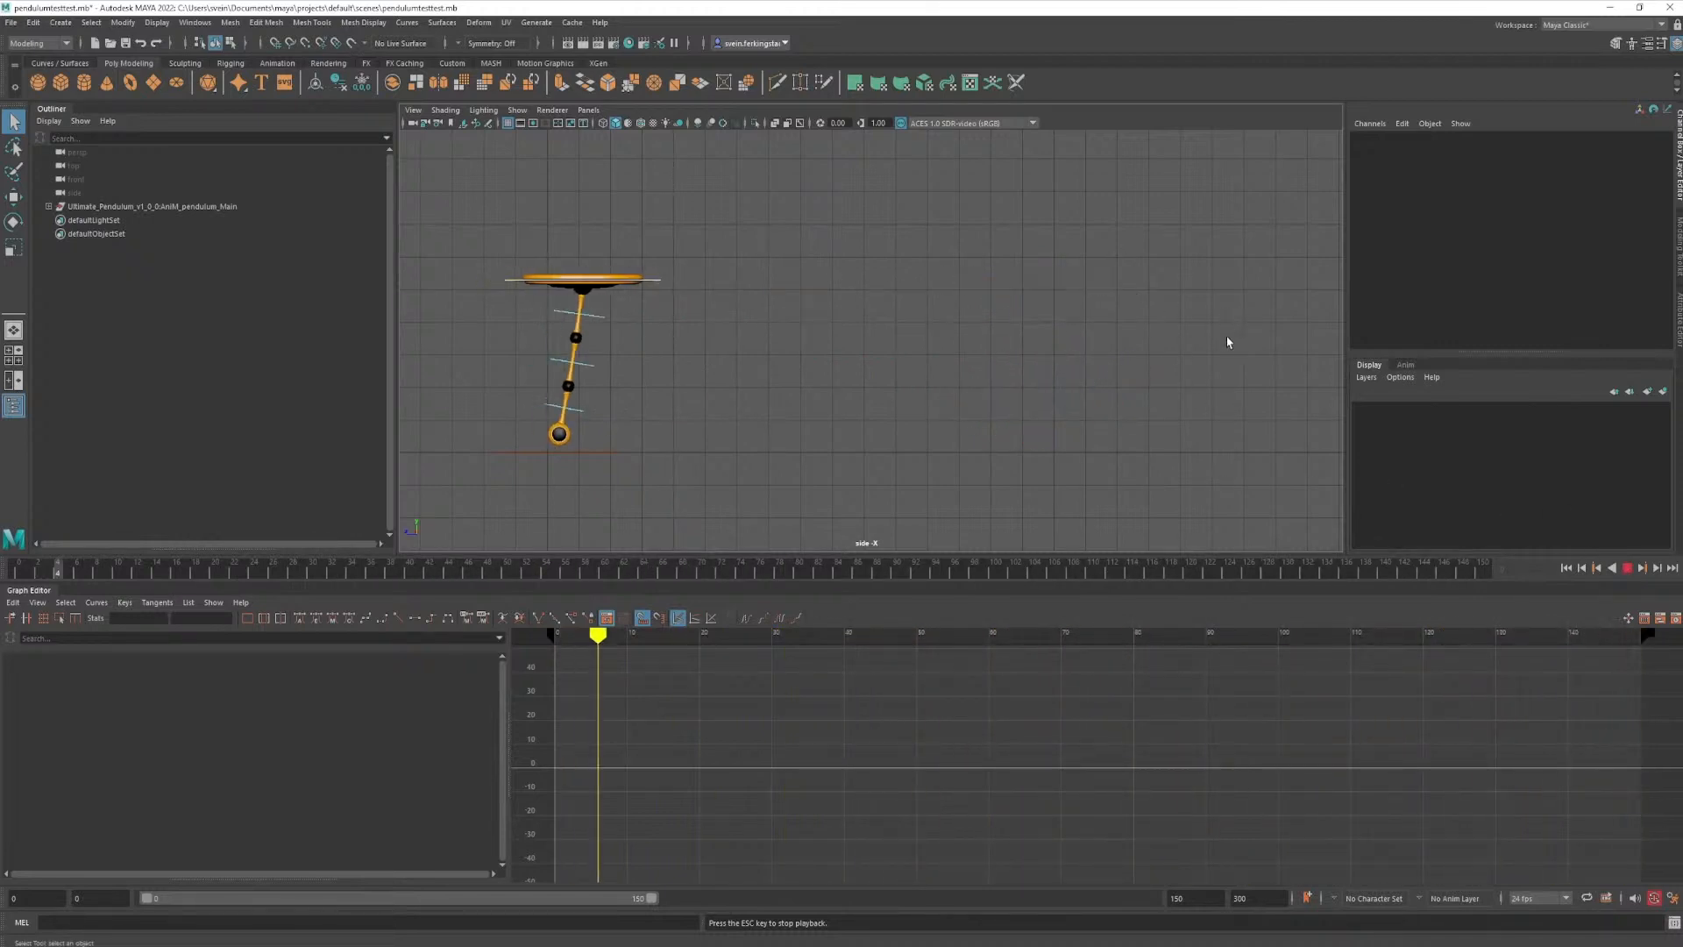
- Stop the pendulum playback, switch to the Ready Player One film reference, and outline the seated woman's arms at frames 266 and 278
{"action": "left_click", "coordinate": [1627, 568]}
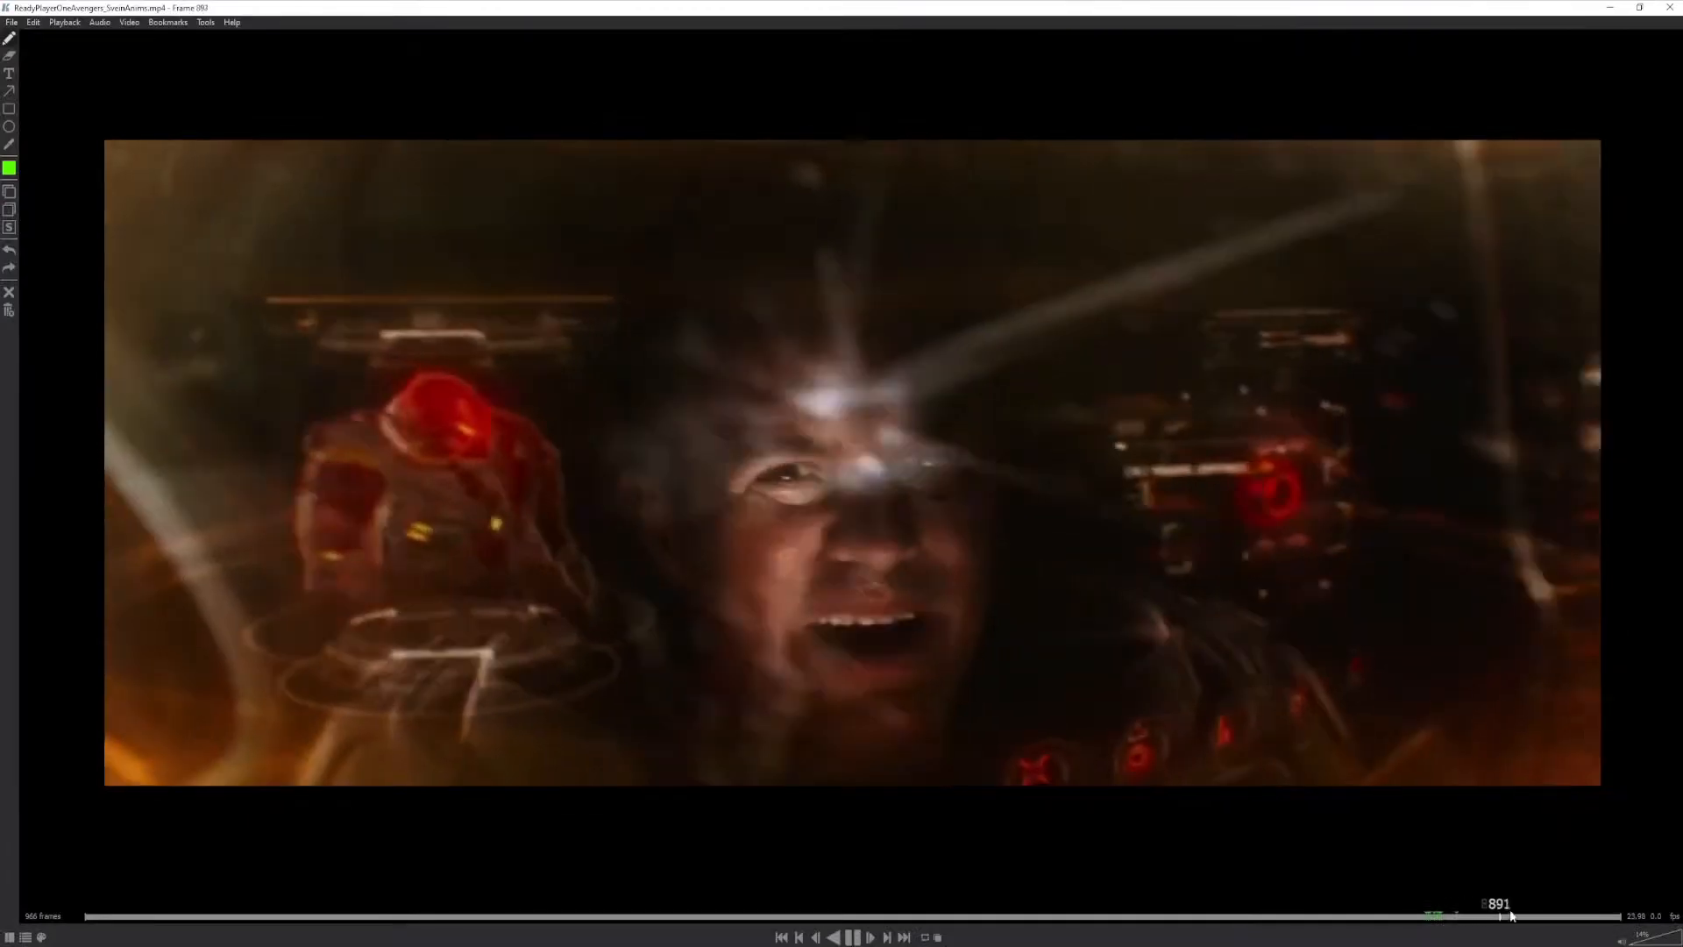
{"action": "left_click", "coordinate": [1470, 914]}
{"action": "left_click_drag", "start_coordinate": [1469, 915], "coordinate": [507, 916]}
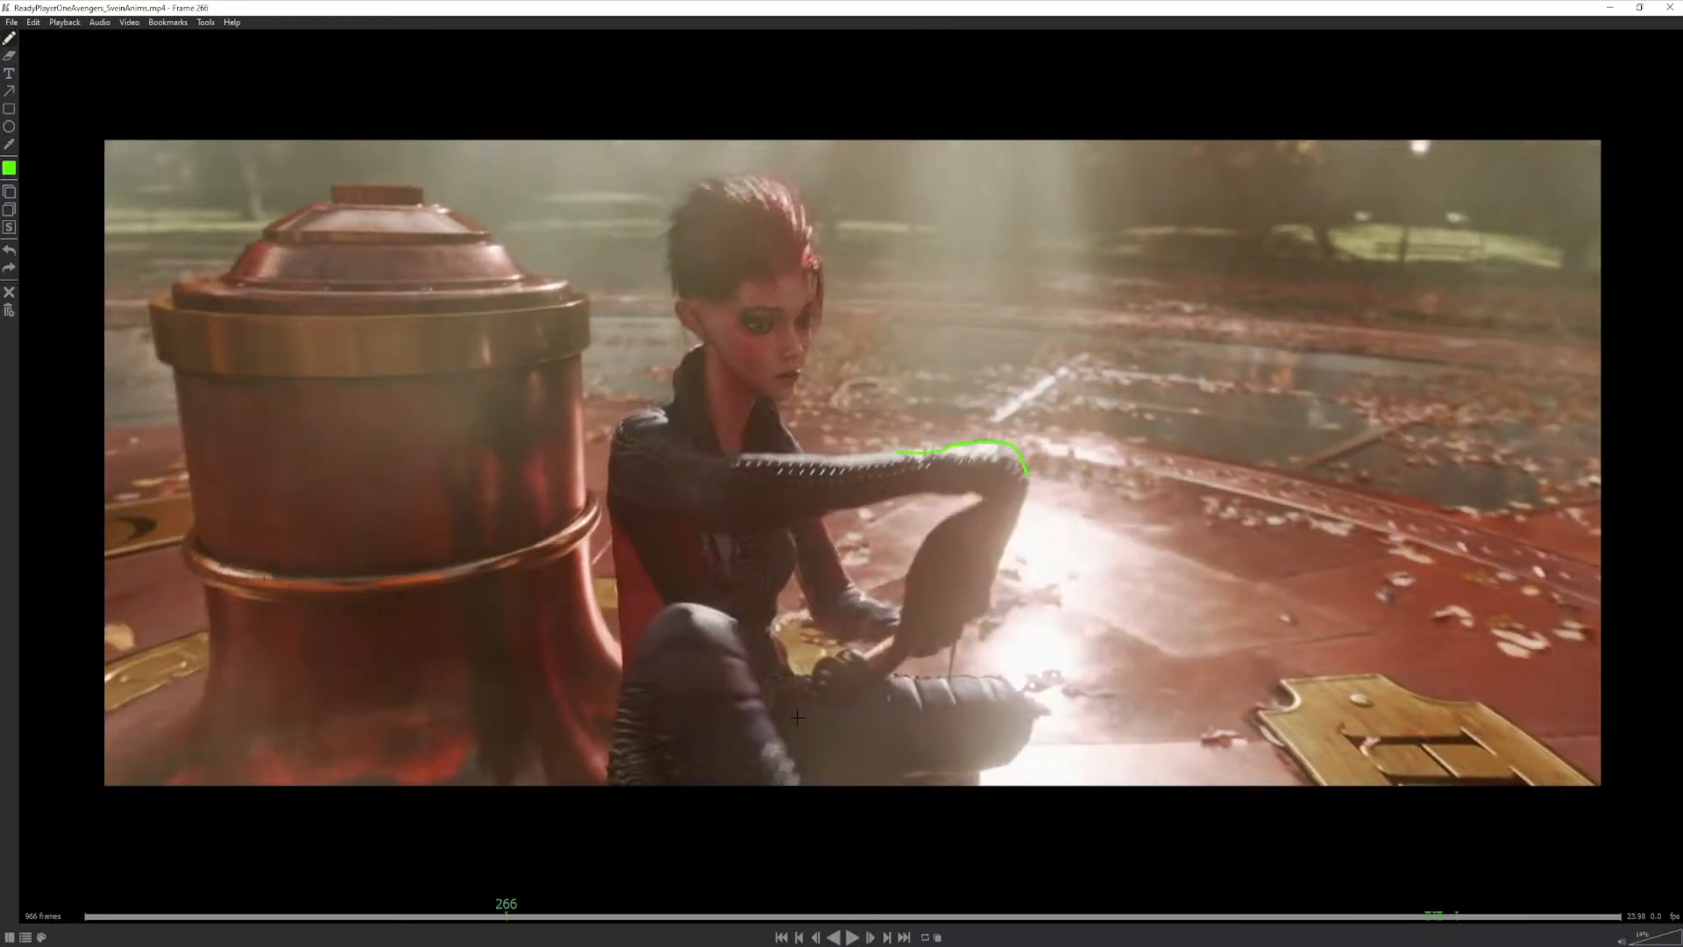
{"action": "left_click_drag", "start_coordinate": [508, 909], "coordinate": [525, 916]}
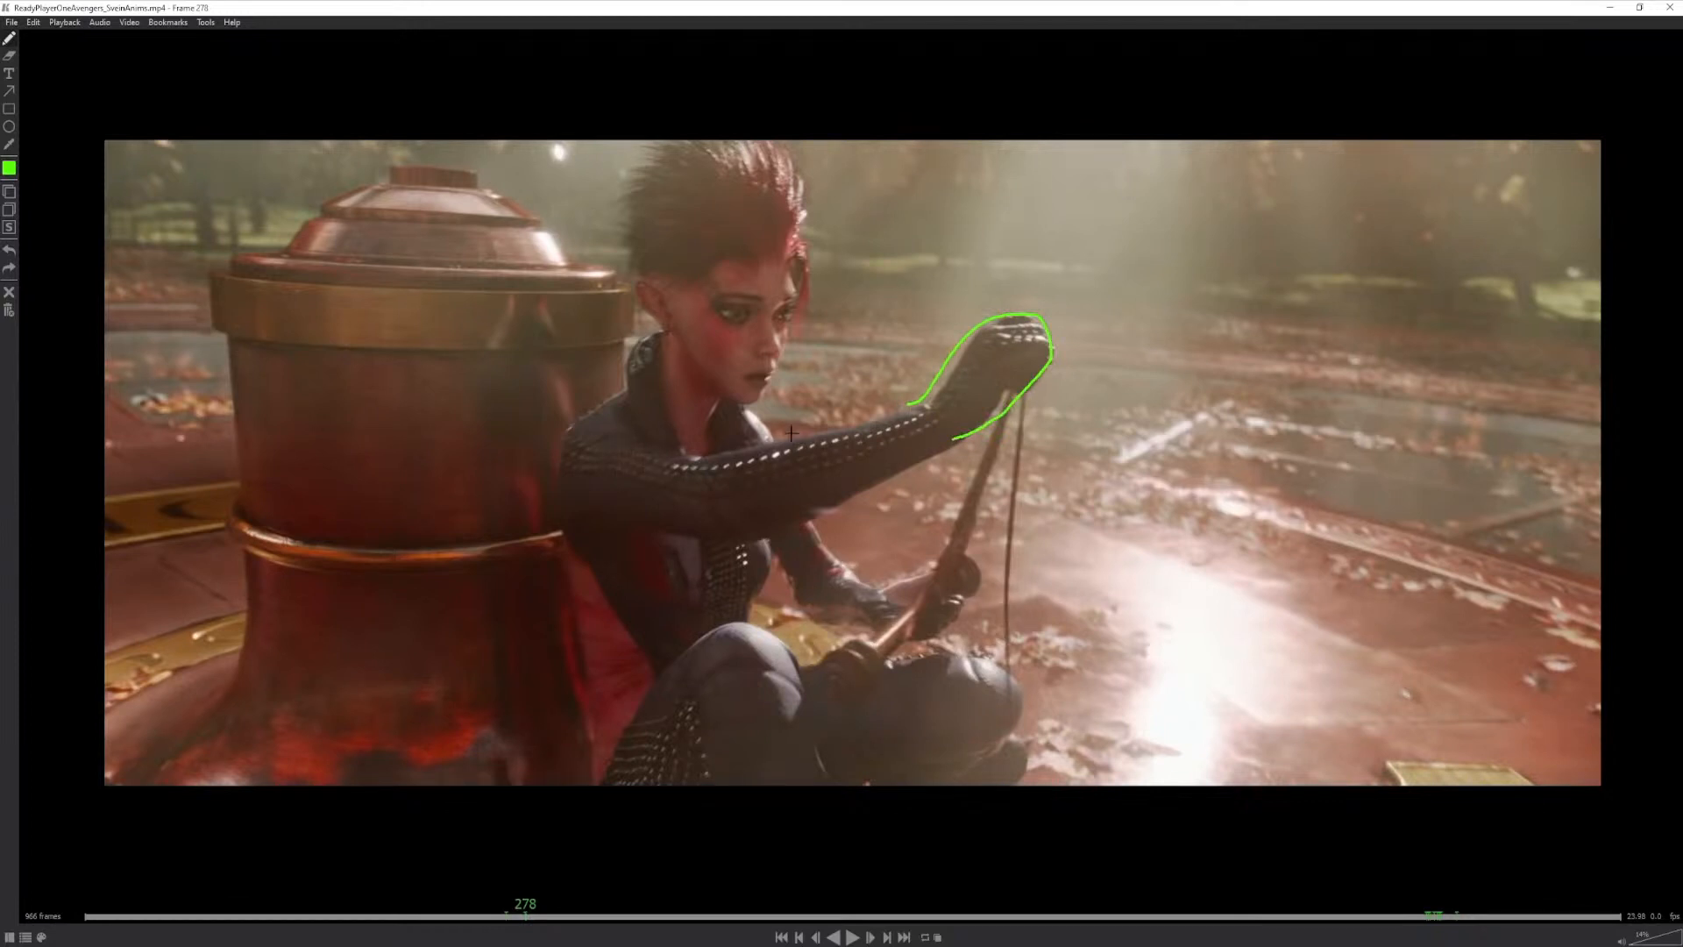
{"action": "left_click_drag", "start_coordinate": [1035, 317], "coordinate": [893, 457]}
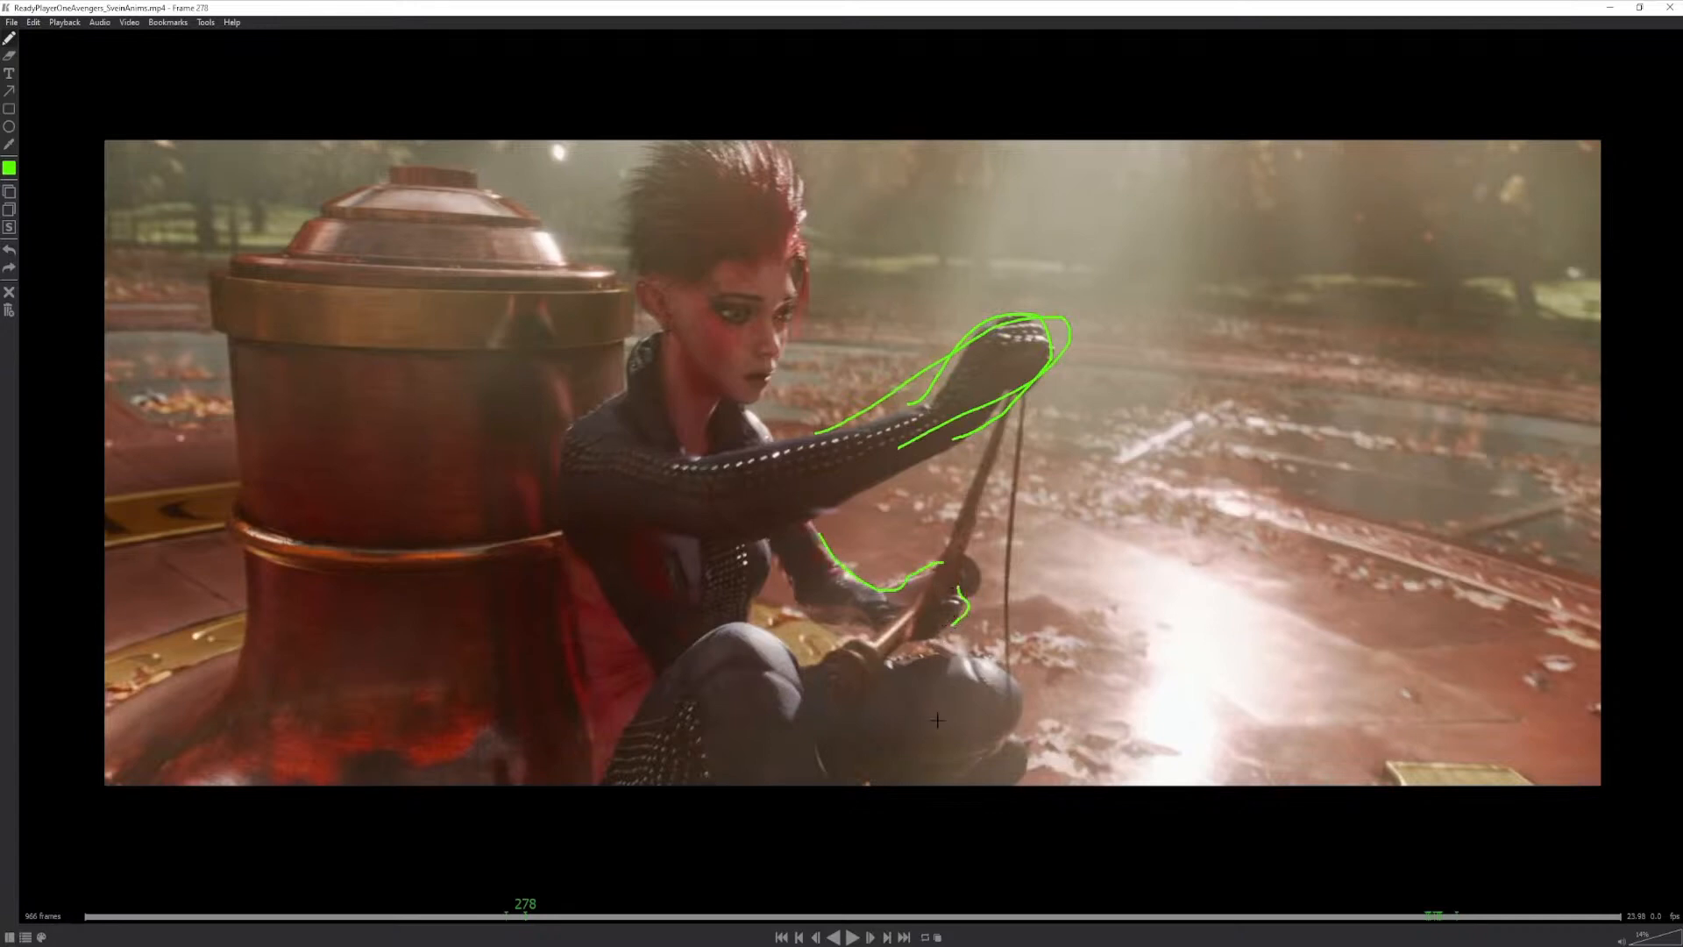
- Trace both arms of the kneeling armoured warrior at frame 101 and mark the ground contact under the hand at frame 109
{"action": "left_click_drag", "start_coordinate": [528, 909], "coordinate": [243, 925]}
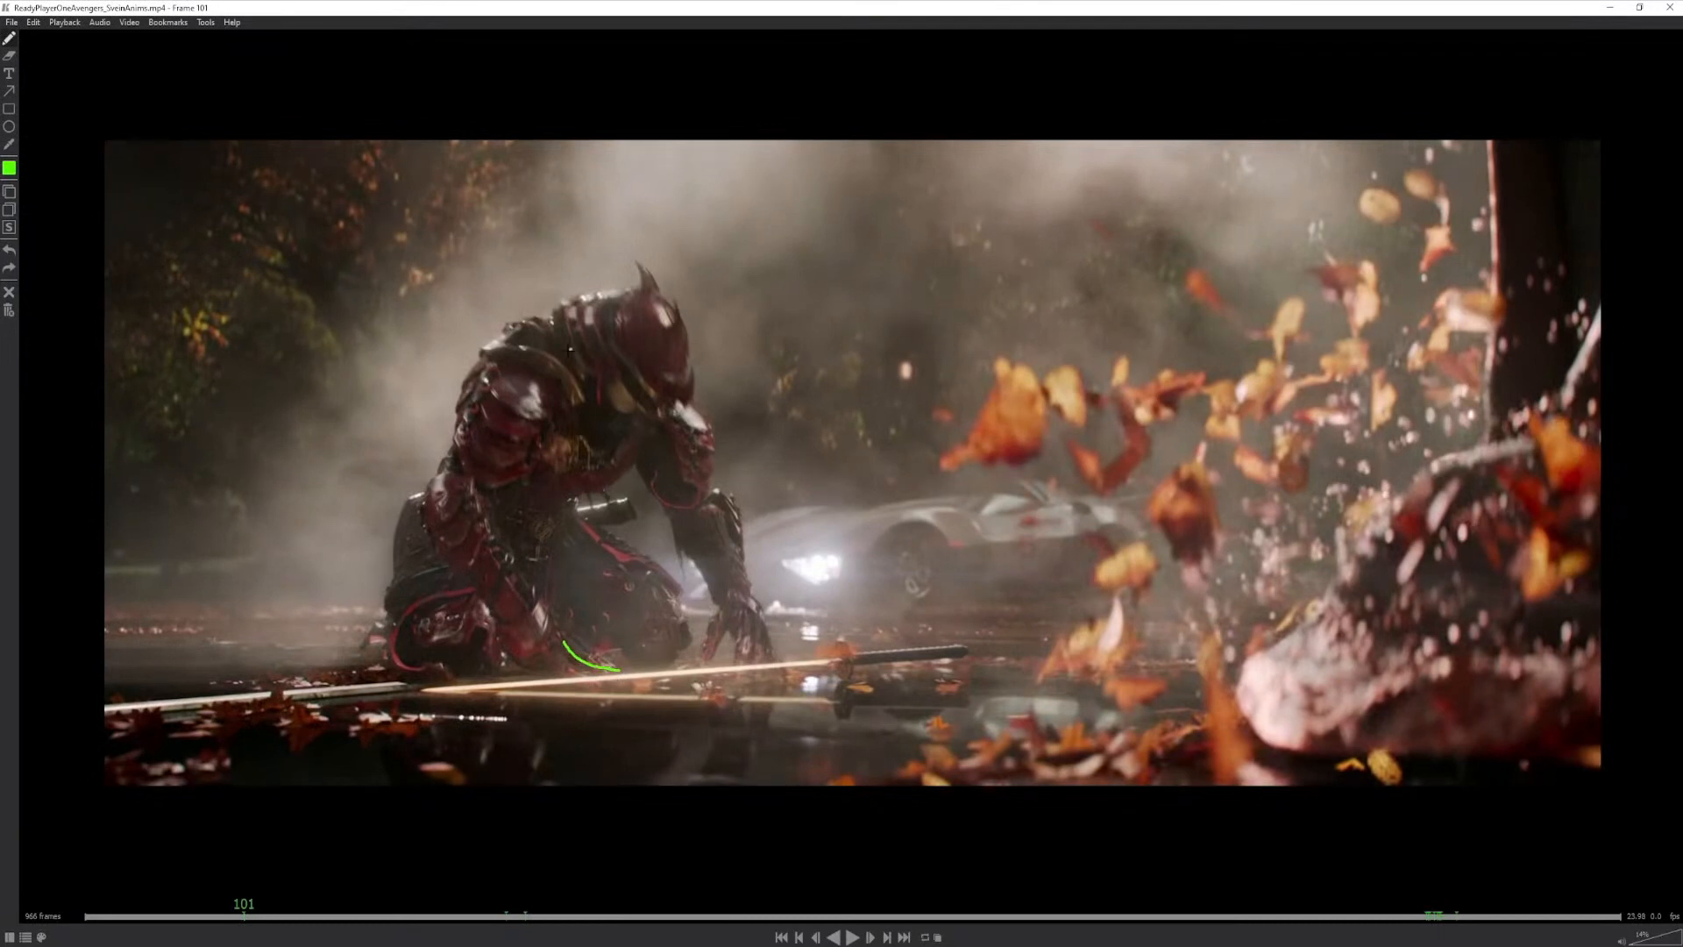
{"action": "left_click_drag", "start_coordinate": [570, 350], "coordinate": [468, 601]}
{"action": "left_click_drag", "start_coordinate": [610, 358], "coordinate": [755, 607]}
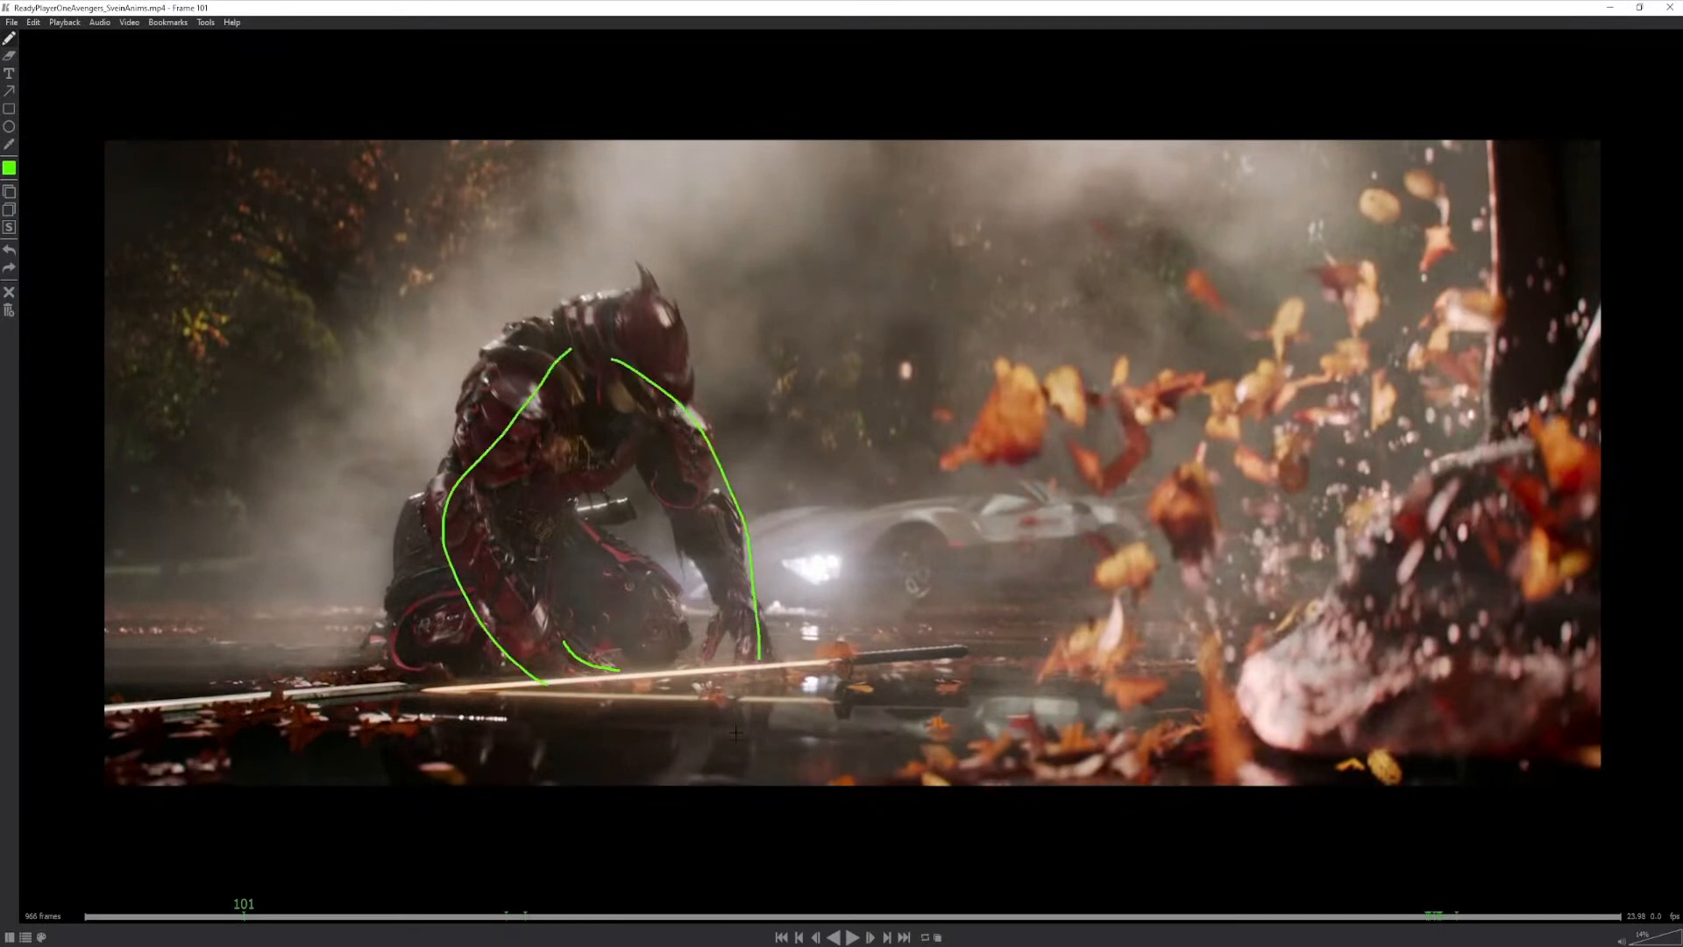
{"action": "left_click_drag", "start_coordinate": [247, 910], "coordinate": [265, 905]}
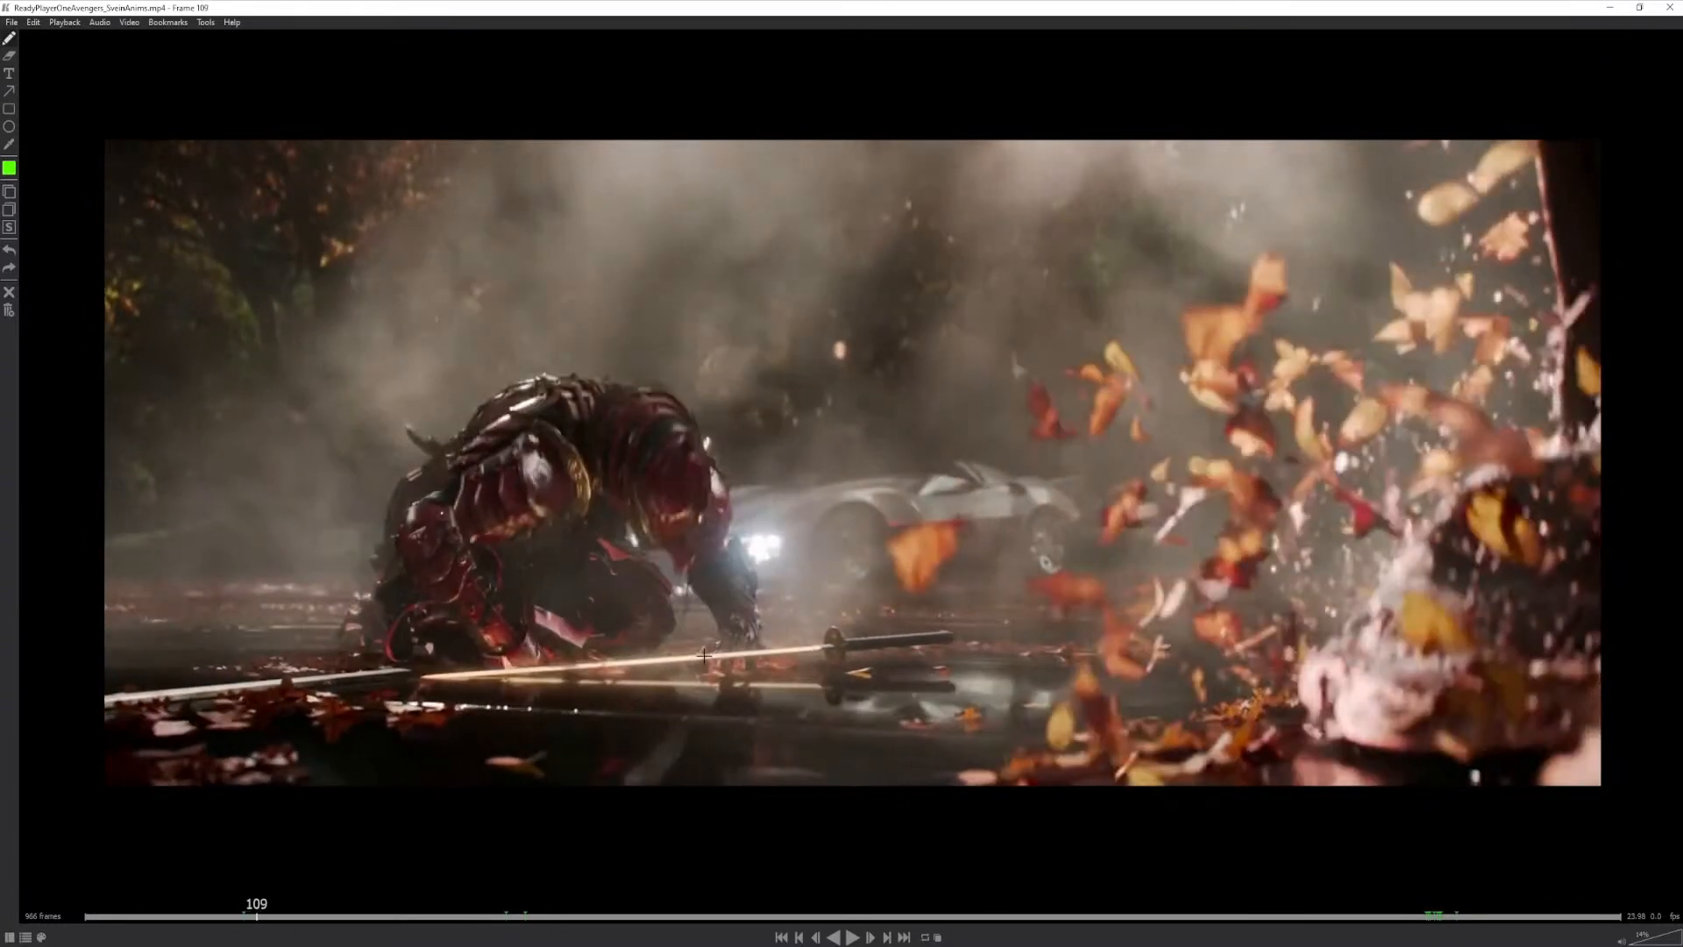
{"action": "left_click_drag", "start_coordinate": [708, 664], "coordinate": [772, 666]}
- Go back to frame 28 and circle the tip of the raised sword
{"action": "left_click_drag", "start_coordinate": [257, 915], "coordinate": [130, 933]}
{"action": "mouse_move", "coordinate": [723, 581]}
{"action": "left_mouse_down"}
{"action": "mouse_move", "coordinate": [701, 599]}
{"action": "mouse_move", "coordinate": [726, 605]}
{"action": "mouse_move", "coordinate": [720, 582]}
{"action": "left_mouse_up"}
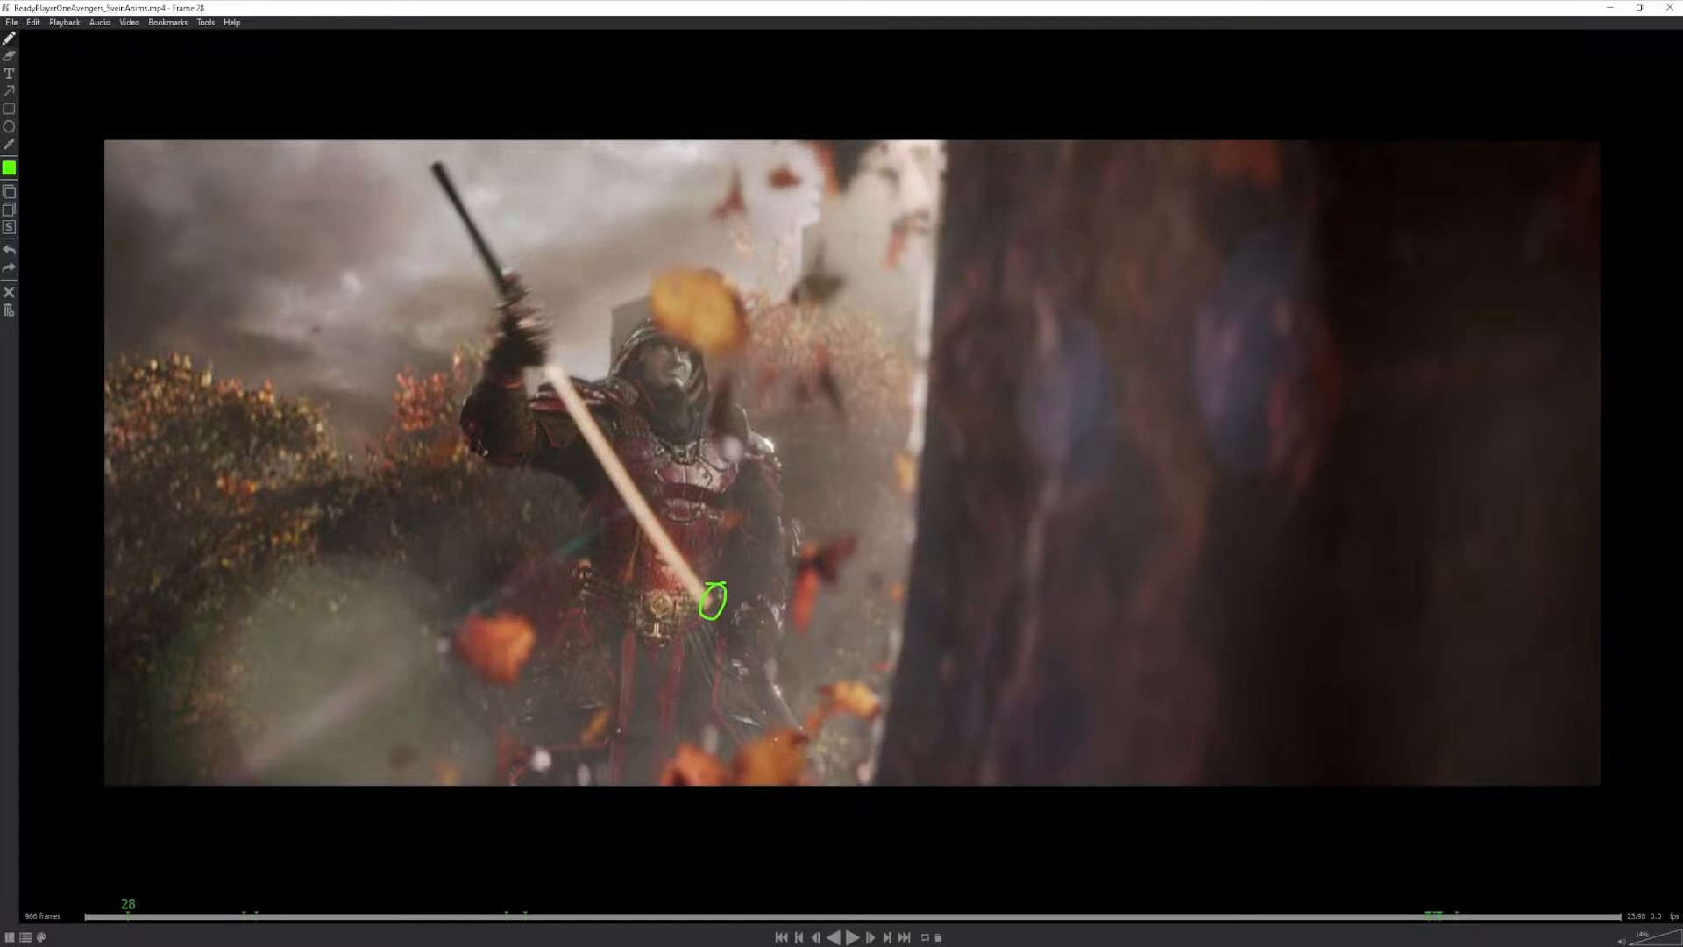
- Mark the warrior's hand path along the ground around frame 73 and again at frame 76
{"action": "left_click_drag", "start_coordinate": [128, 917], "coordinate": [200, 919]}
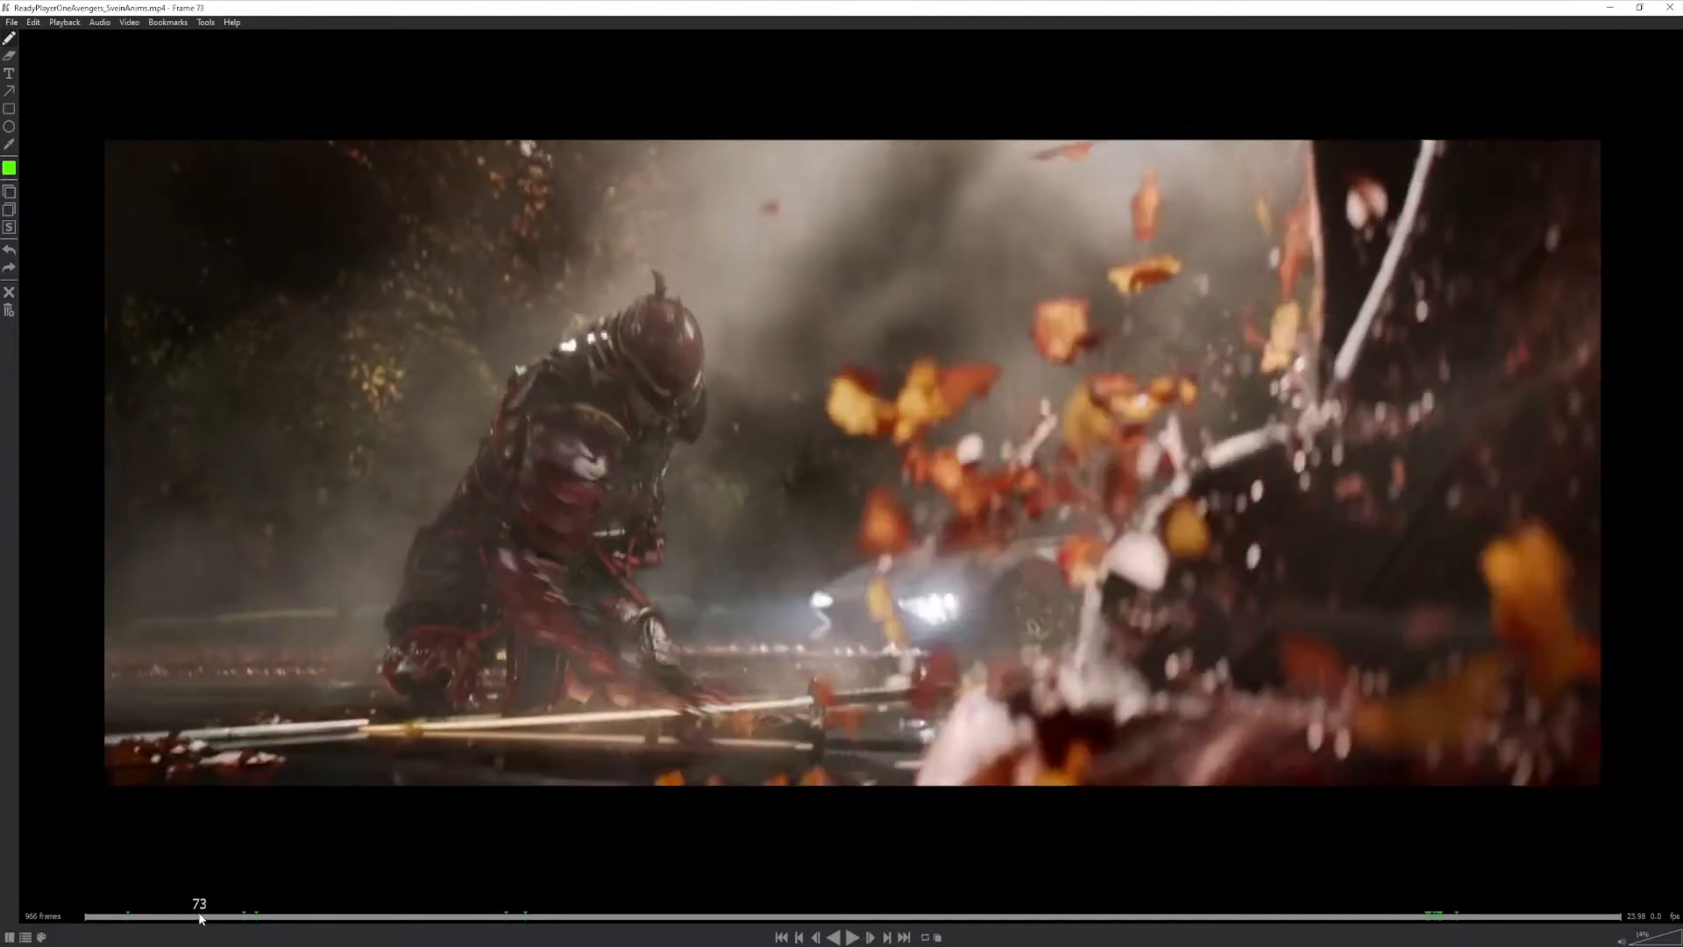
{"action": "left_click_drag", "start_coordinate": [631, 688], "coordinate": [730, 703]}
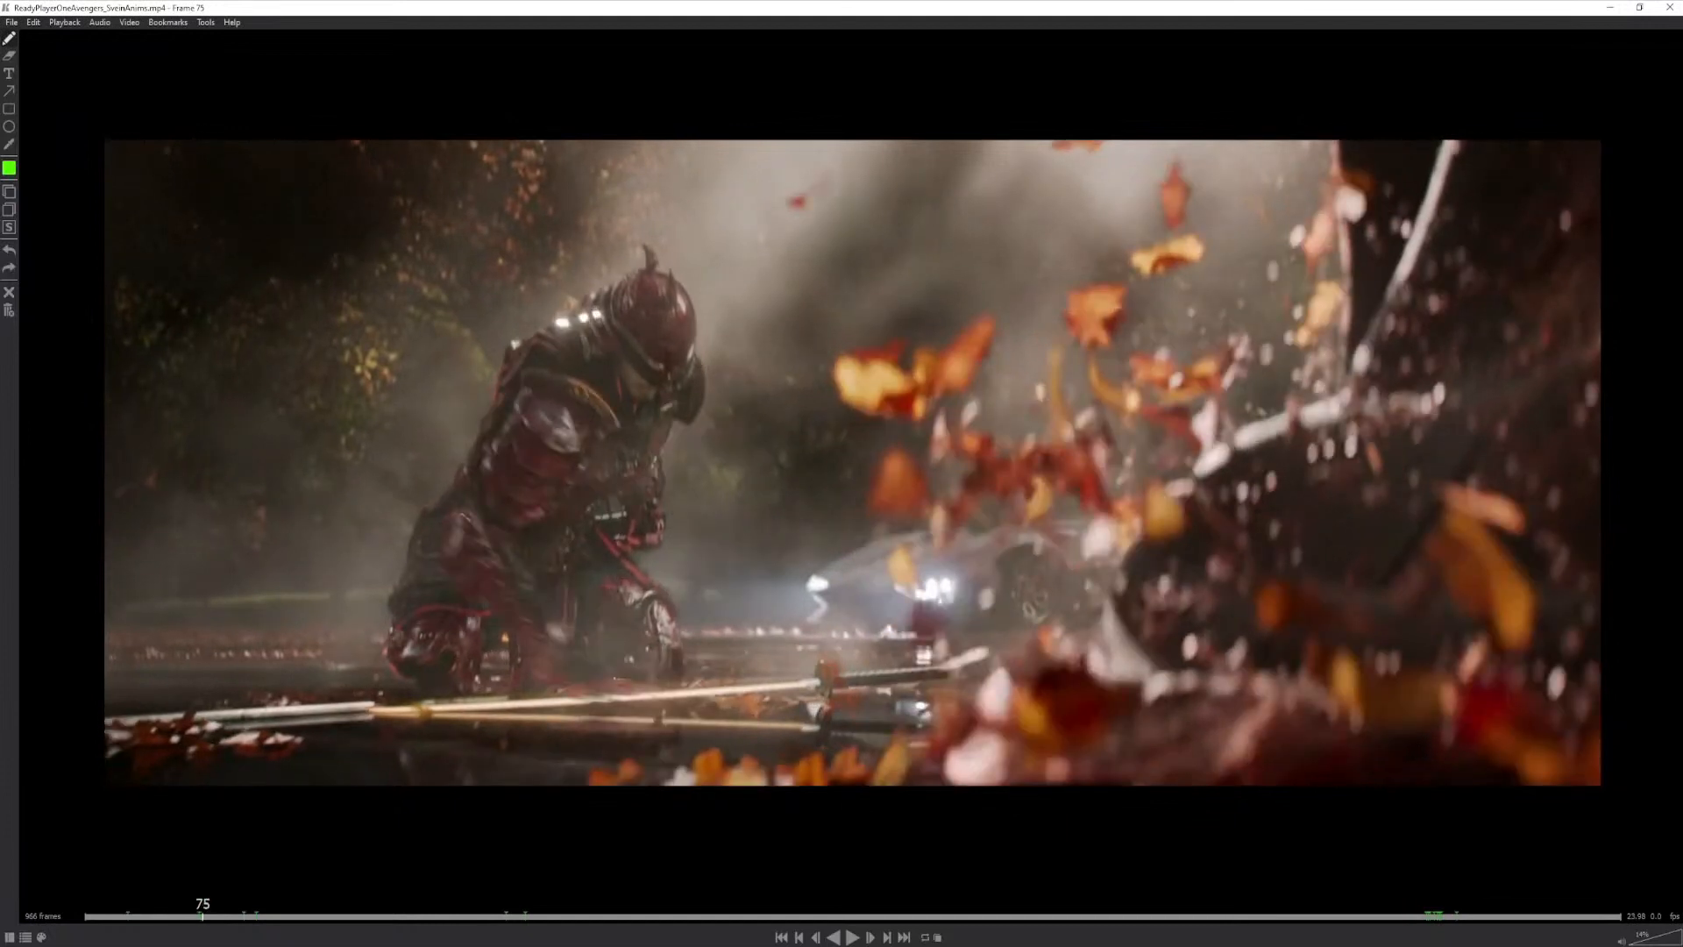
{"action": "key", "text": "Right"}
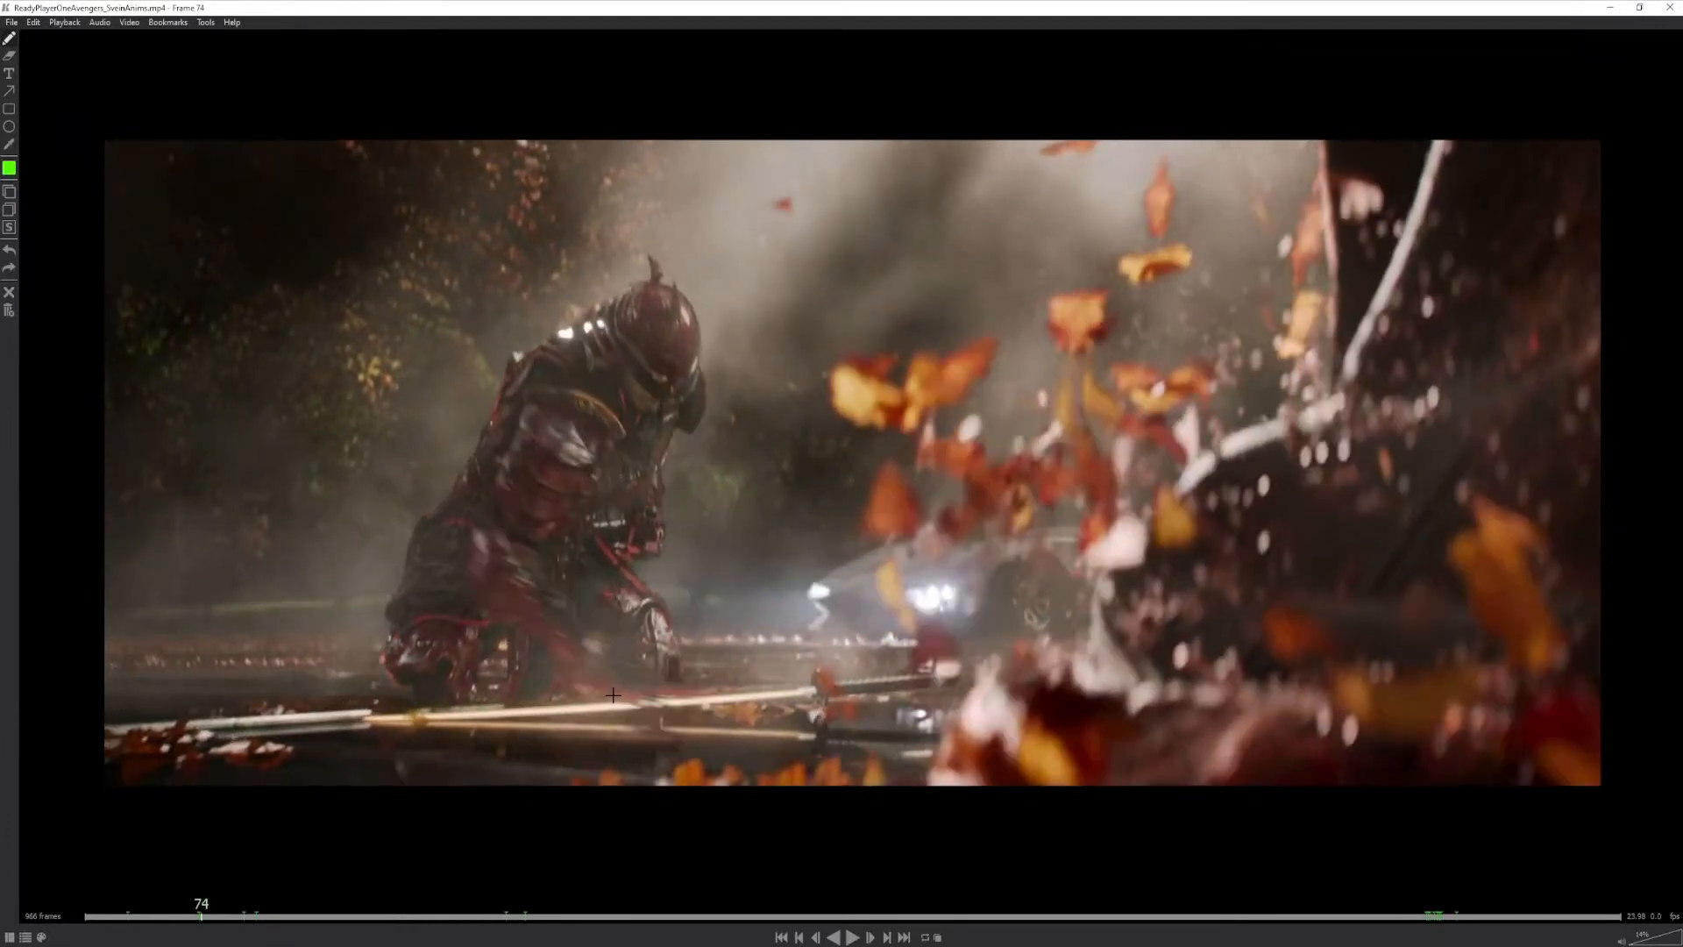
{"action": "key", "text": "Right"}
- Step back and forth through the hand's lift-off and draw the hand's drag line at frames 81 and 83
{"action": "key", "text": "Right"}
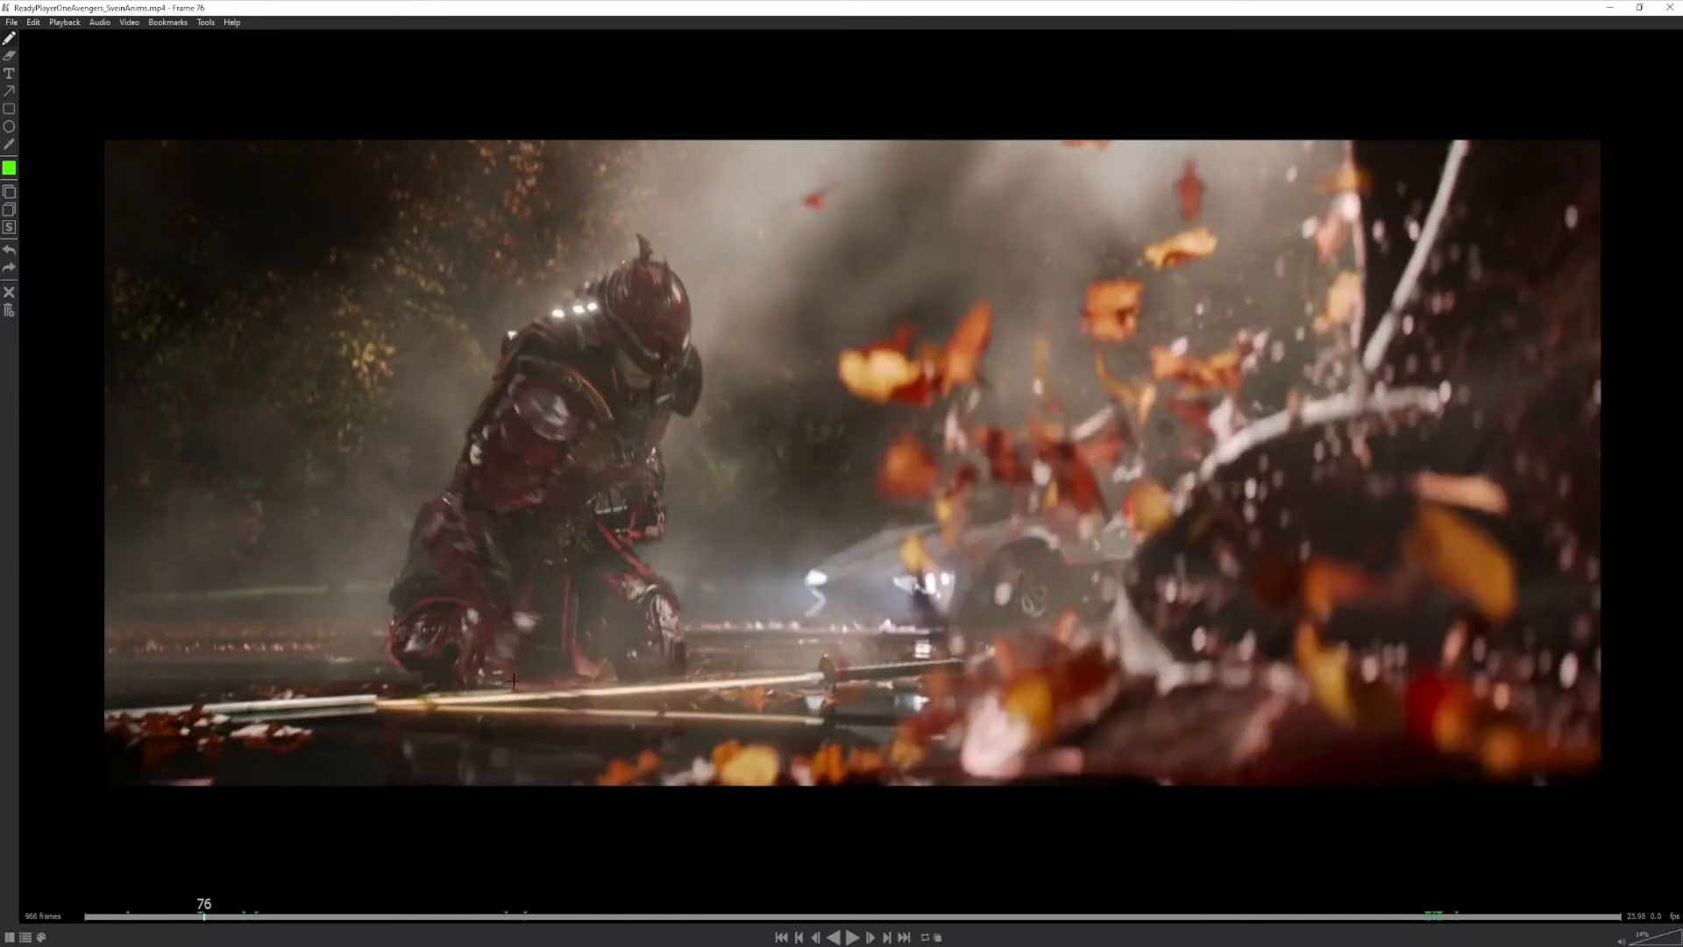
{"action": "left_click_drag", "start_coordinate": [513, 677], "coordinate": [589, 688]}
{"action": "key", "text": "Right"}
{"action": "key", "text": "Right"}
{"action": "key", "text": "Right"}
{"action": "key", "text": "Right"}
{"action": "key", "text": "Right"}
{"action": "key", "text": "Right"}
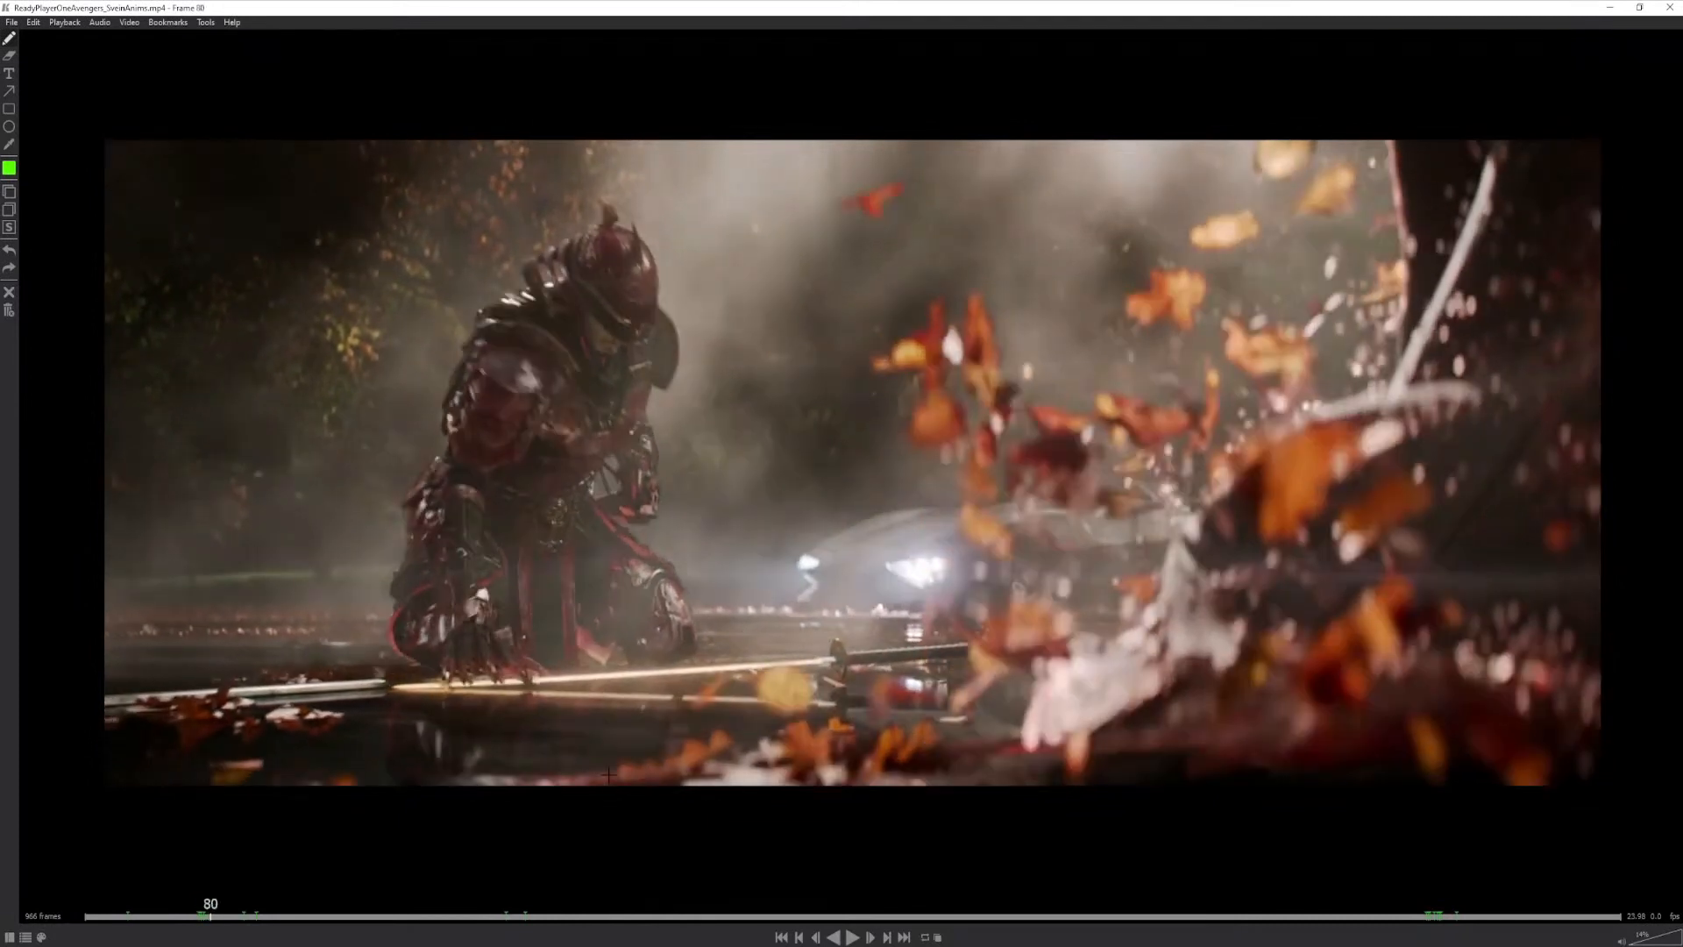
{"action": "key", "text": "Left"}
{"action": "key", "text": "Left"}
{"action": "key", "text": "Right"}
{"action": "key", "text": "Right"}
{"action": "key", "text": "Right"}
{"action": "key", "text": "Right"}
{"action": "key", "text": "Right"}
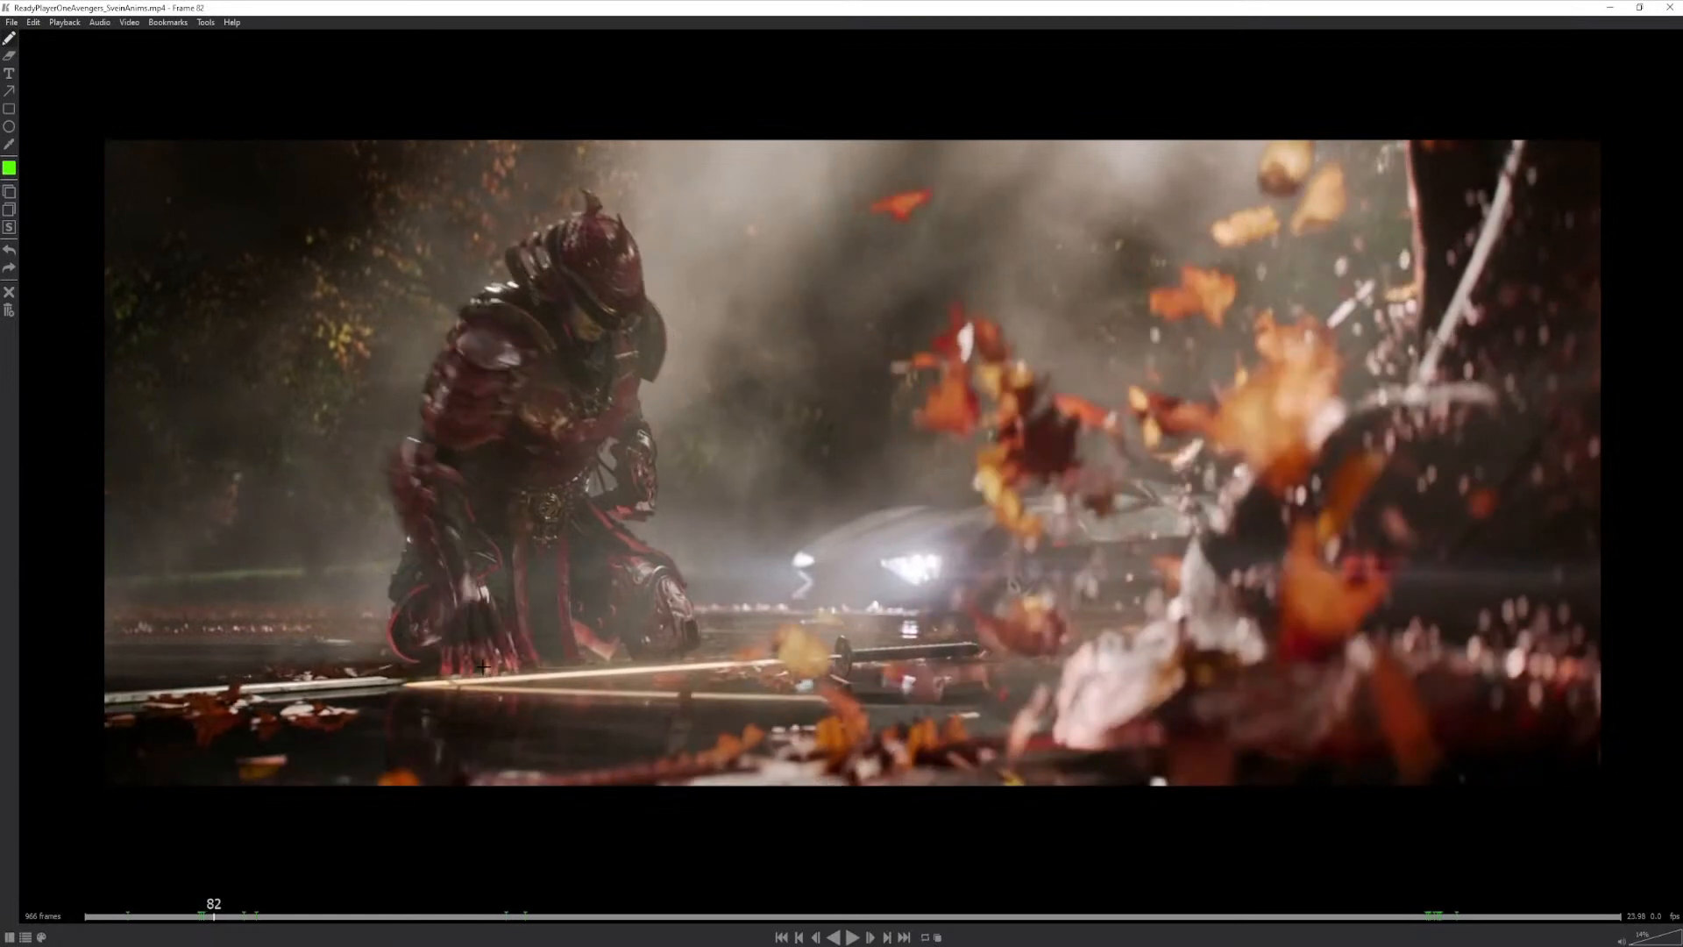
{"action": "key", "text": "Left"}
{"action": "key", "text": "Left"}
{"action": "key", "text": "Left"}
{"action": "key", "text": "Left"}
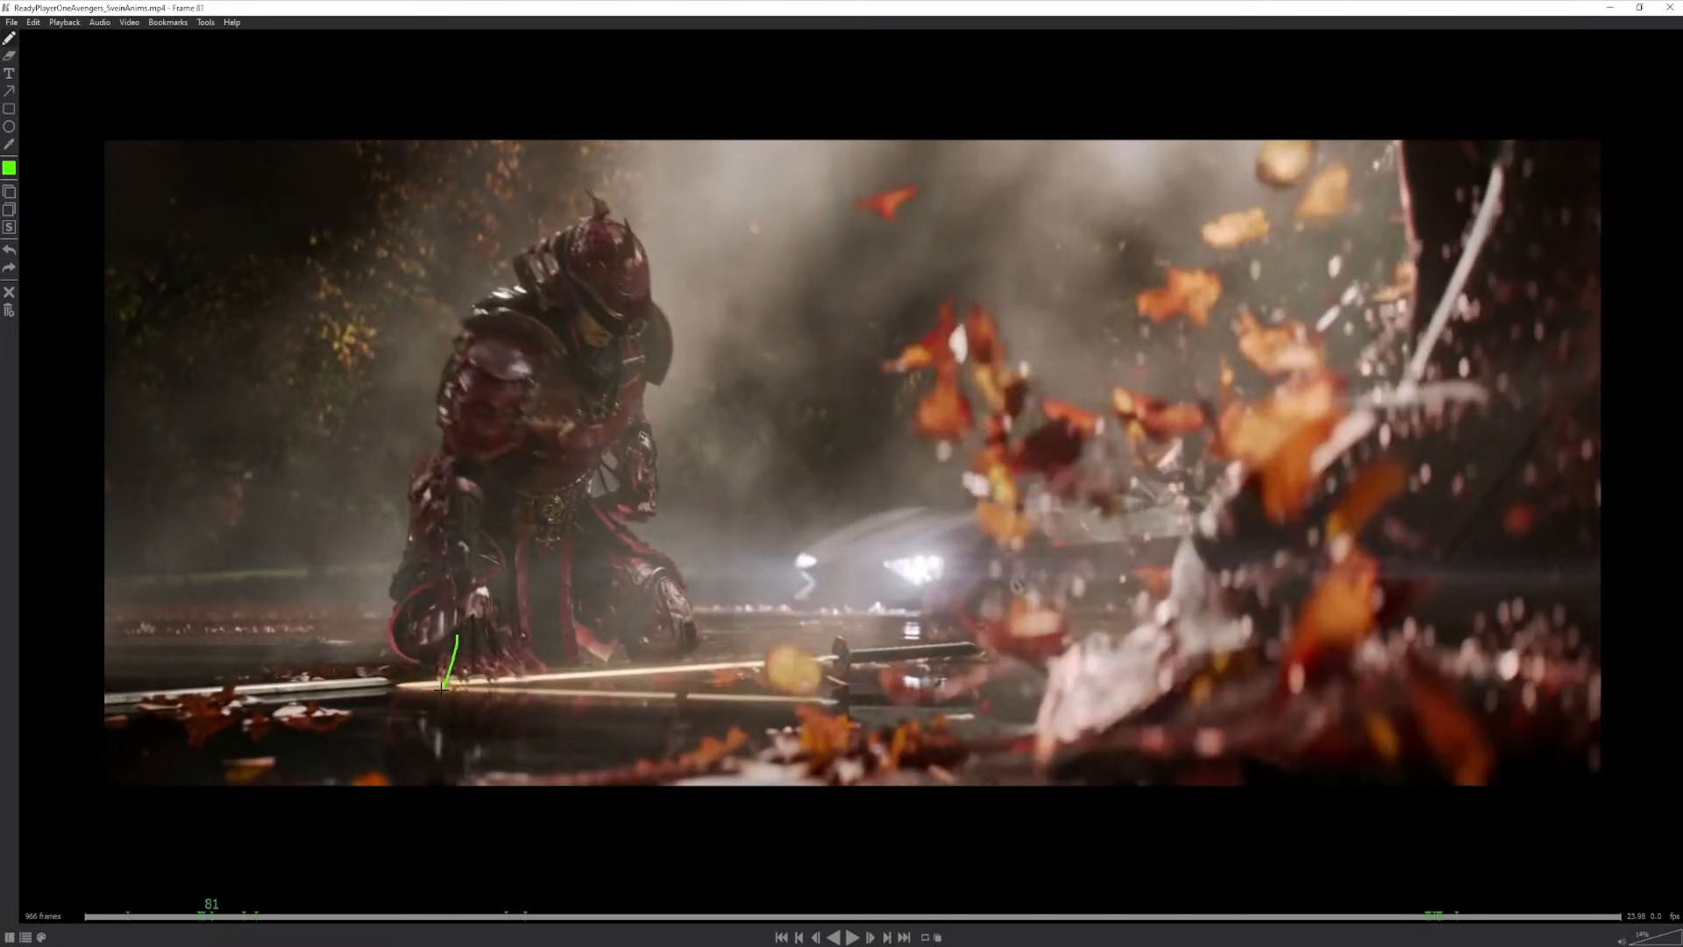
{"action": "key", "text": "Right"}
{"action": "key", "text": "Right"}
{"action": "left_click_drag", "start_coordinate": [459, 602], "coordinate": [454, 663]}
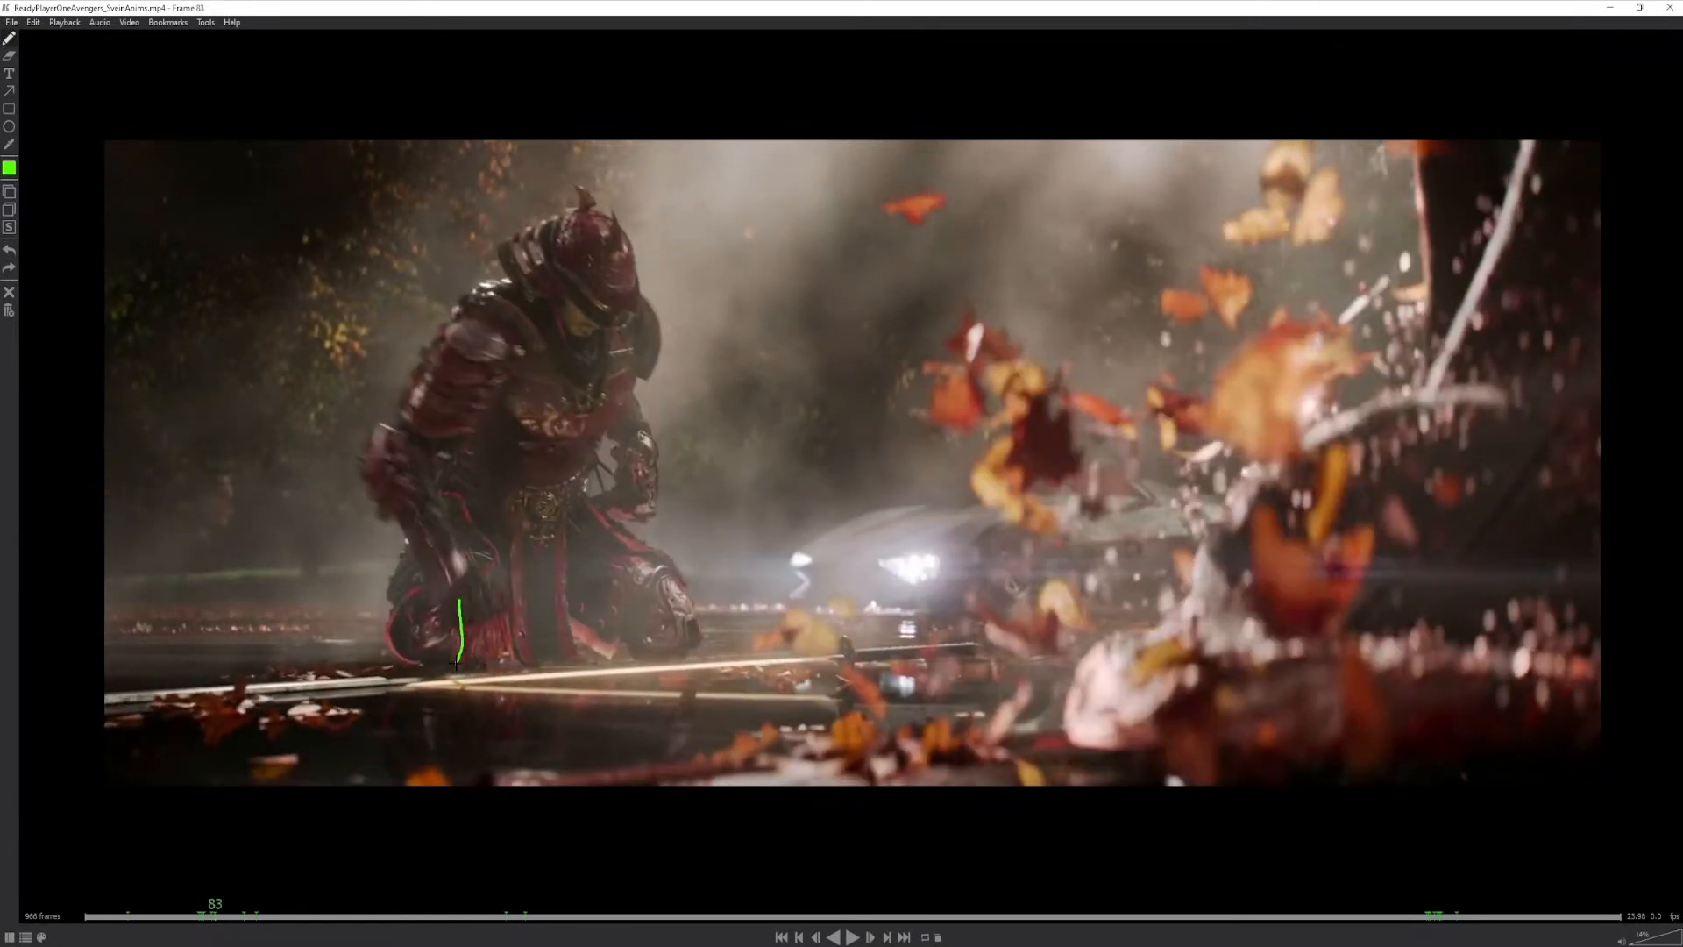
- Circle the warrior's knee area below the resting hand at frame 91 and step on past frame 99 to follow the arms
{"action": "key", "text": "Right"}
{"action": "key", "text": "Right"}
{"action": "key", "text": "Right"}
{"action": "key", "text": "Right"}
{"action": "key", "text": "Right"}
{"action": "key", "text": "Right"}
{"action": "key", "text": "Right"}
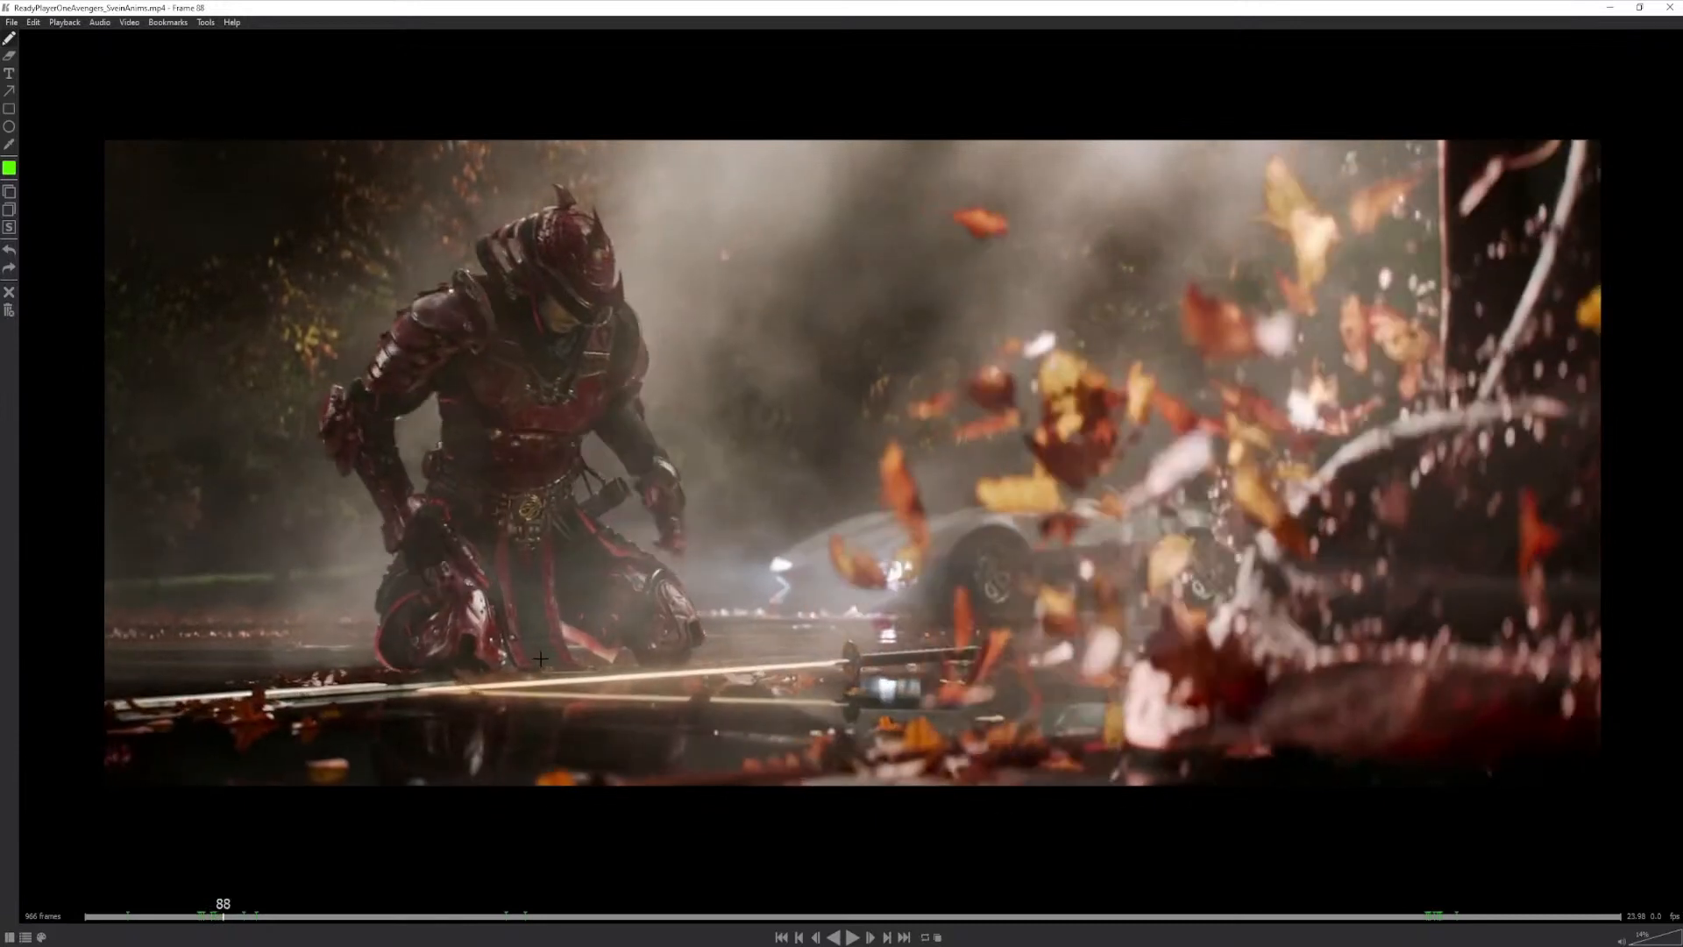
{"action": "key", "text": "Right"}
{"action": "mouse_move", "coordinate": [443, 543]}
{"action": "left_mouse_down"}
{"action": "mouse_move", "coordinate": [405, 602]}
{"action": "mouse_move", "coordinate": [440, 545]}
{"action": "left_mouse_up"}
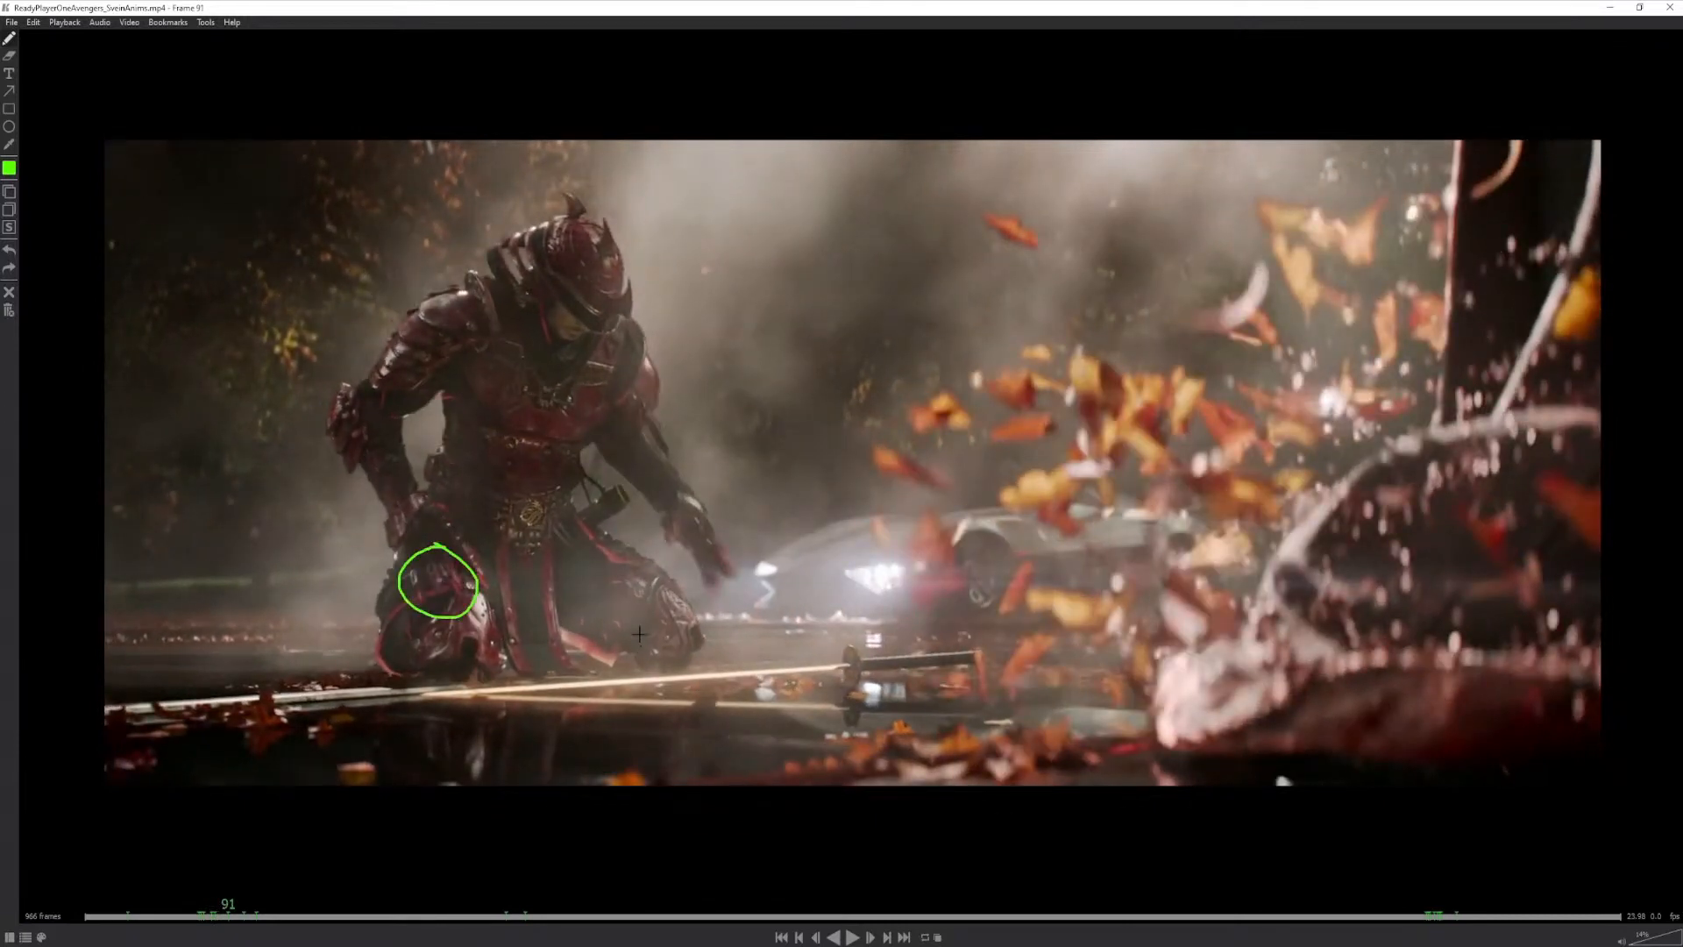
{"action": "key", "text": "Right"}
{"action": "key", "text": "Right"}
{"action": "key", "text": "Right"}
{"action": "key", "text": "Right"}
{"action": "key", "text": "Right"}
{"action": "key", "text": "Right"}
{"action": "key", "text": "Right"}
{"action": "key", "text": "Right"}
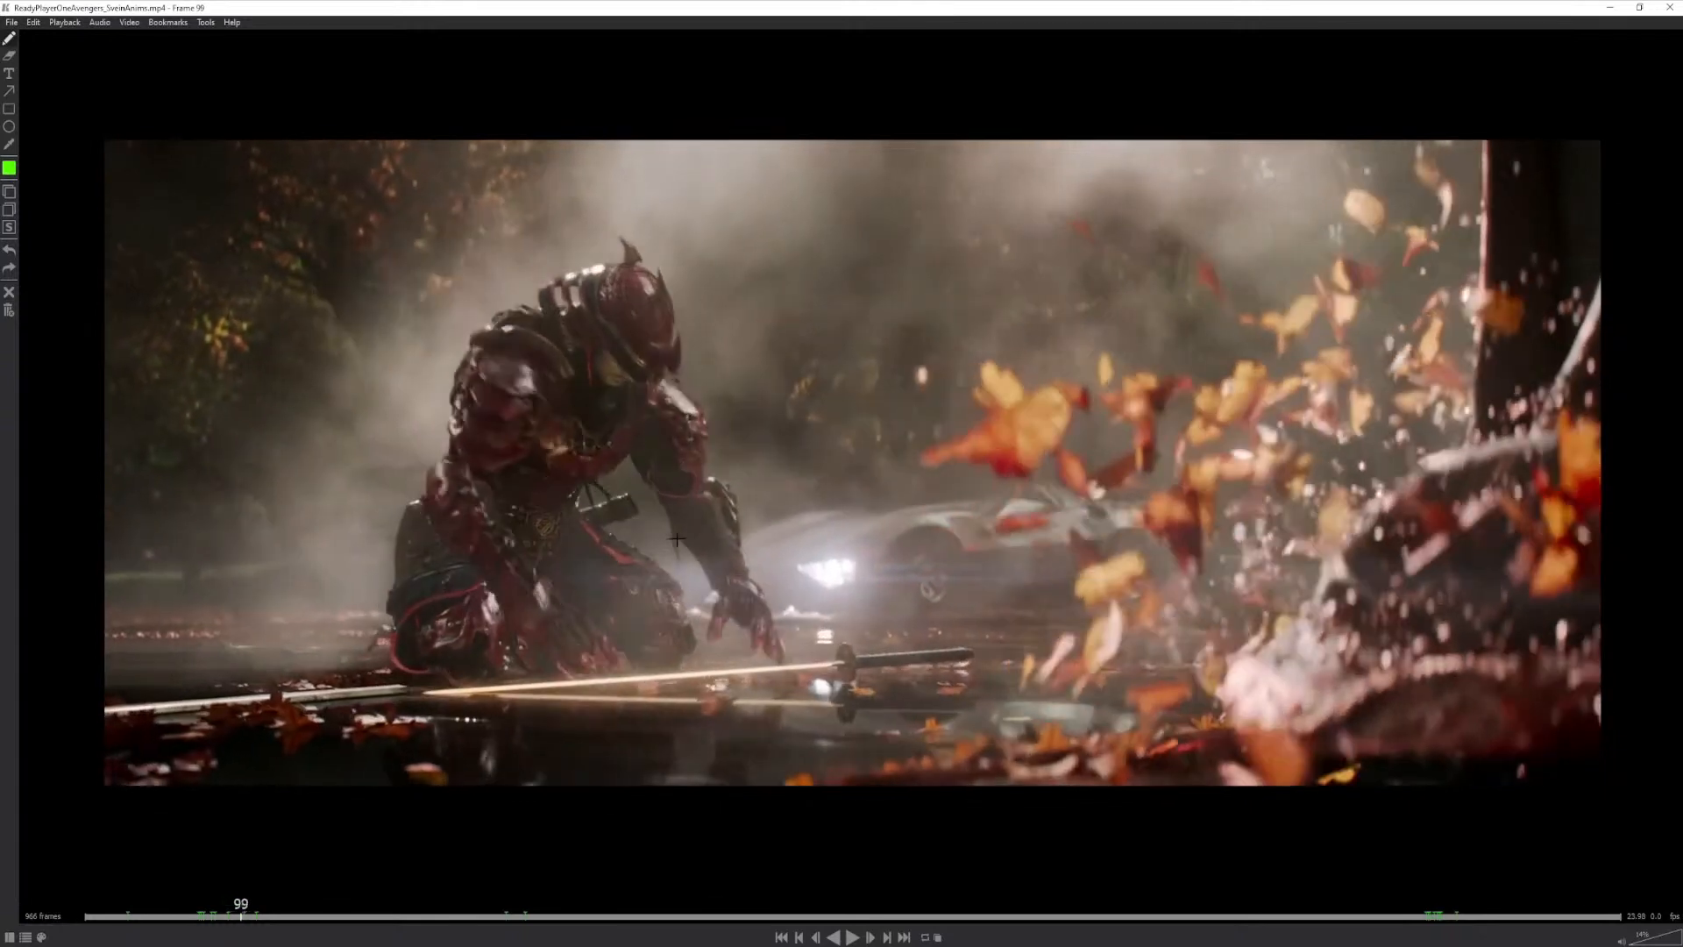
{"action": "key", "text": "Right"}
{"action": "key", "text": "Right"}
{"action": "key", "text": "Right"}
{"action": "key", "text": "Right"}
{"action": "key", "text": "Right"}
{"action": "key", "text": "Right"}
{"action": "key", "text": "Right"}
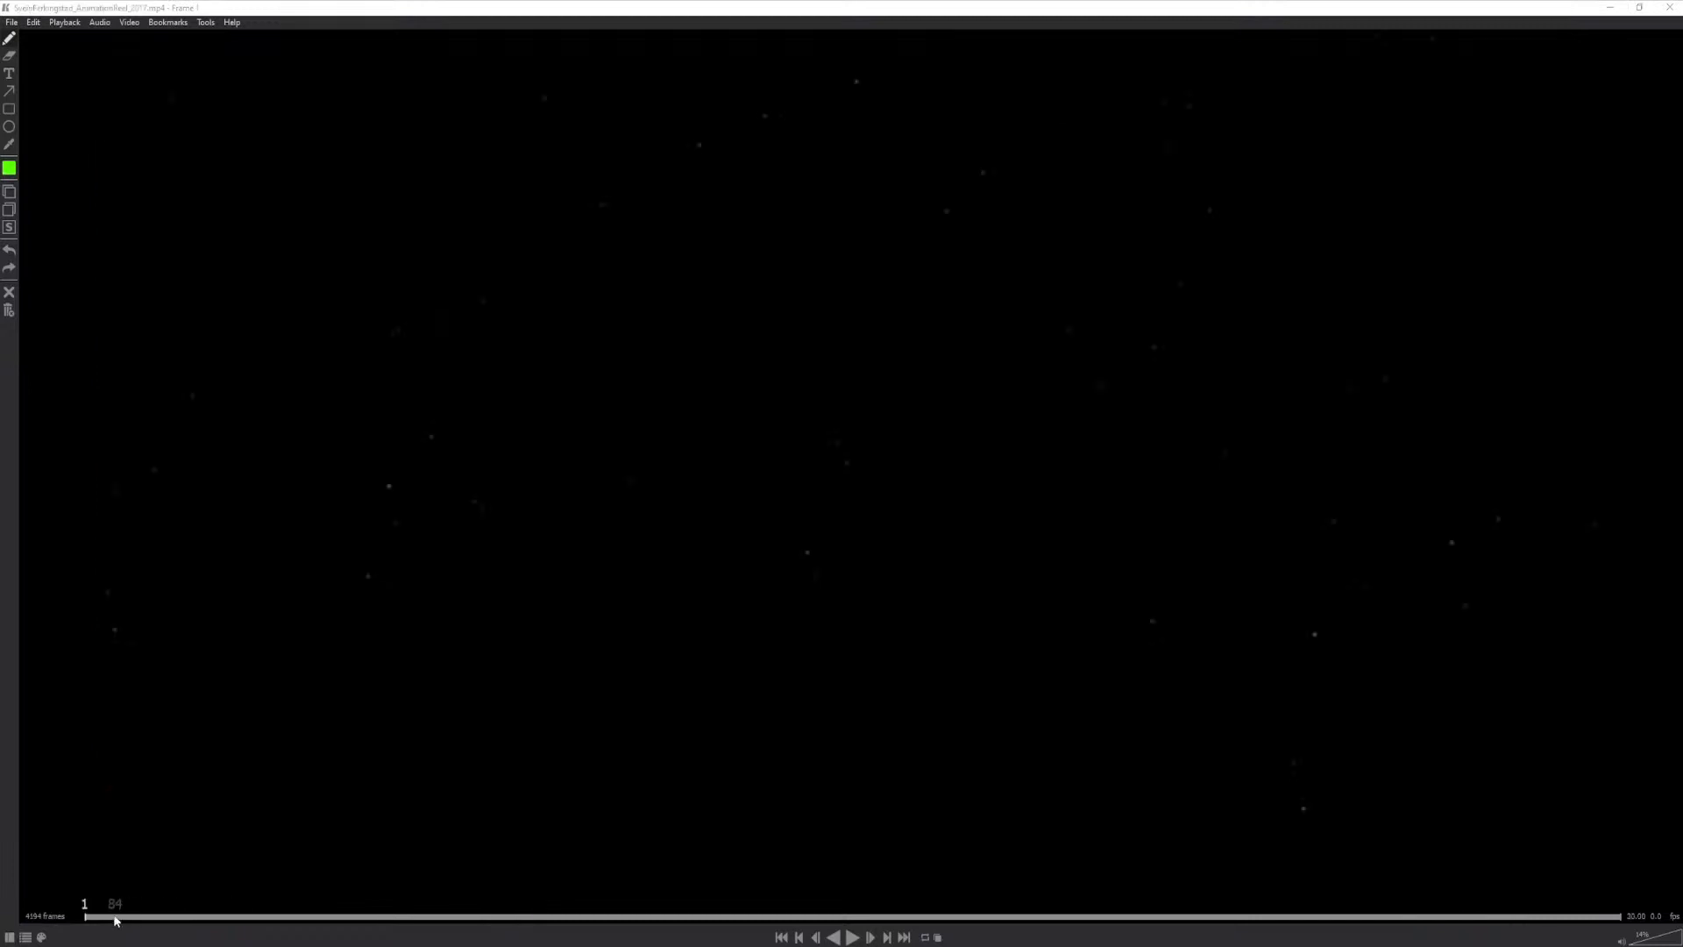
- Switch to the 2017 animation reel, find the start of the big cat's rock jump at frame 194, and circle the cat
{"action": "left_click_drag", "start_coordinate": [114, 914], "coordinate": [157, 912]}
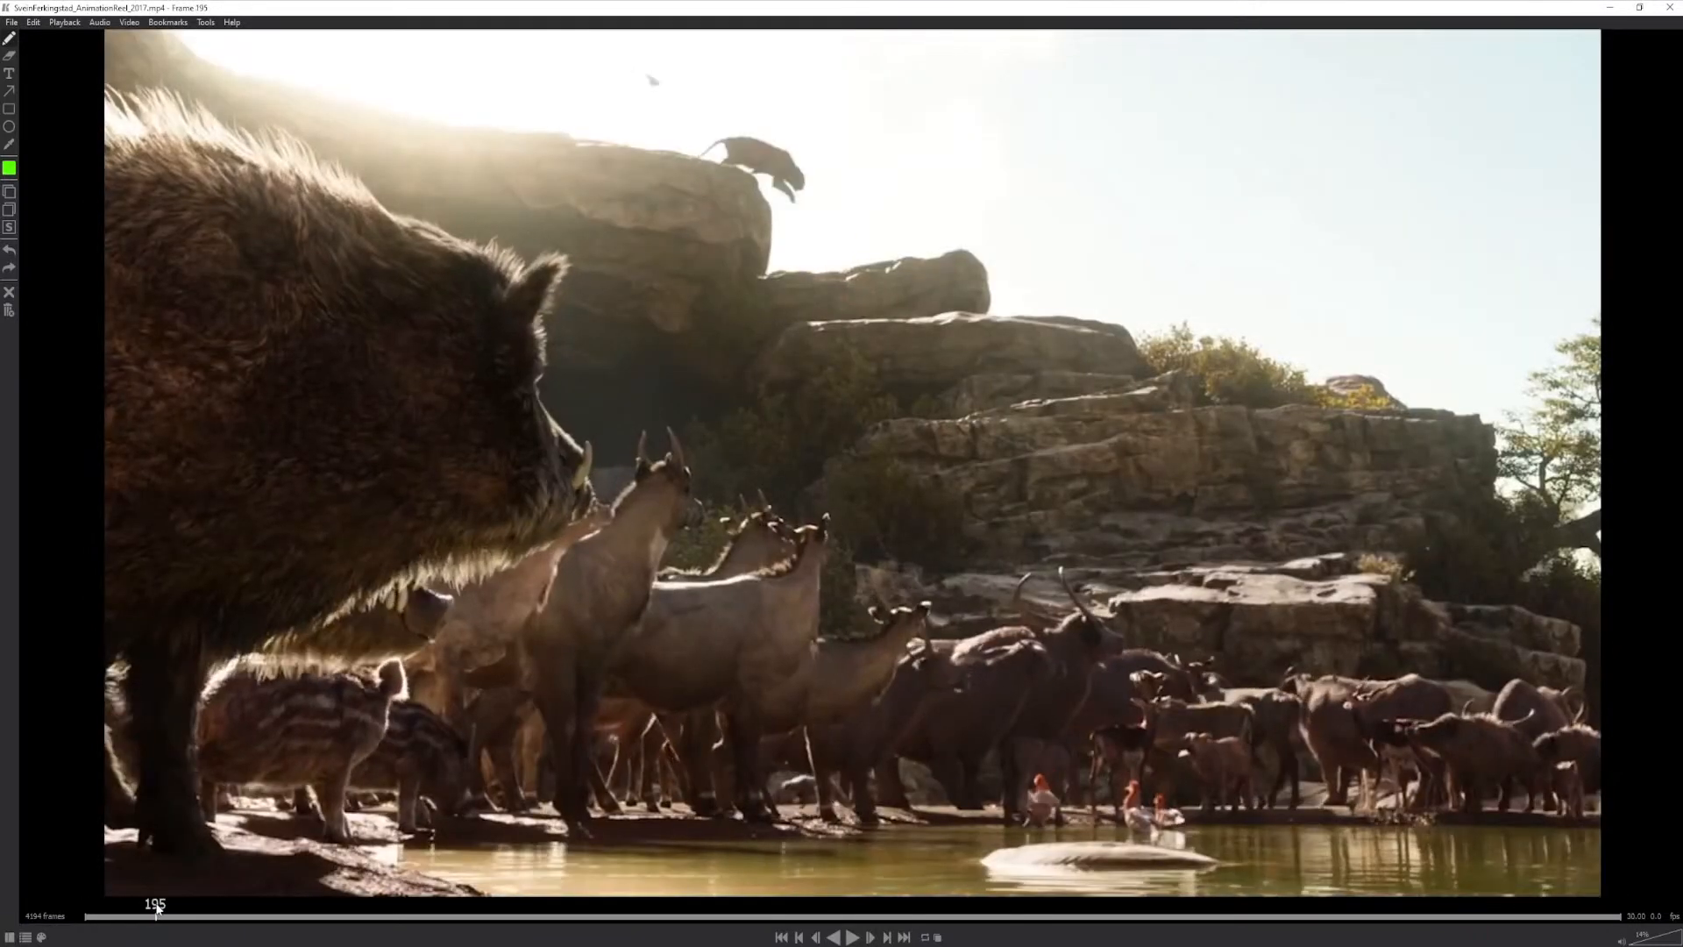
{"action": "key", "text": "Left"}
{"action": "key", "text": "Left"}
{"action": "key", "text": "Left"}
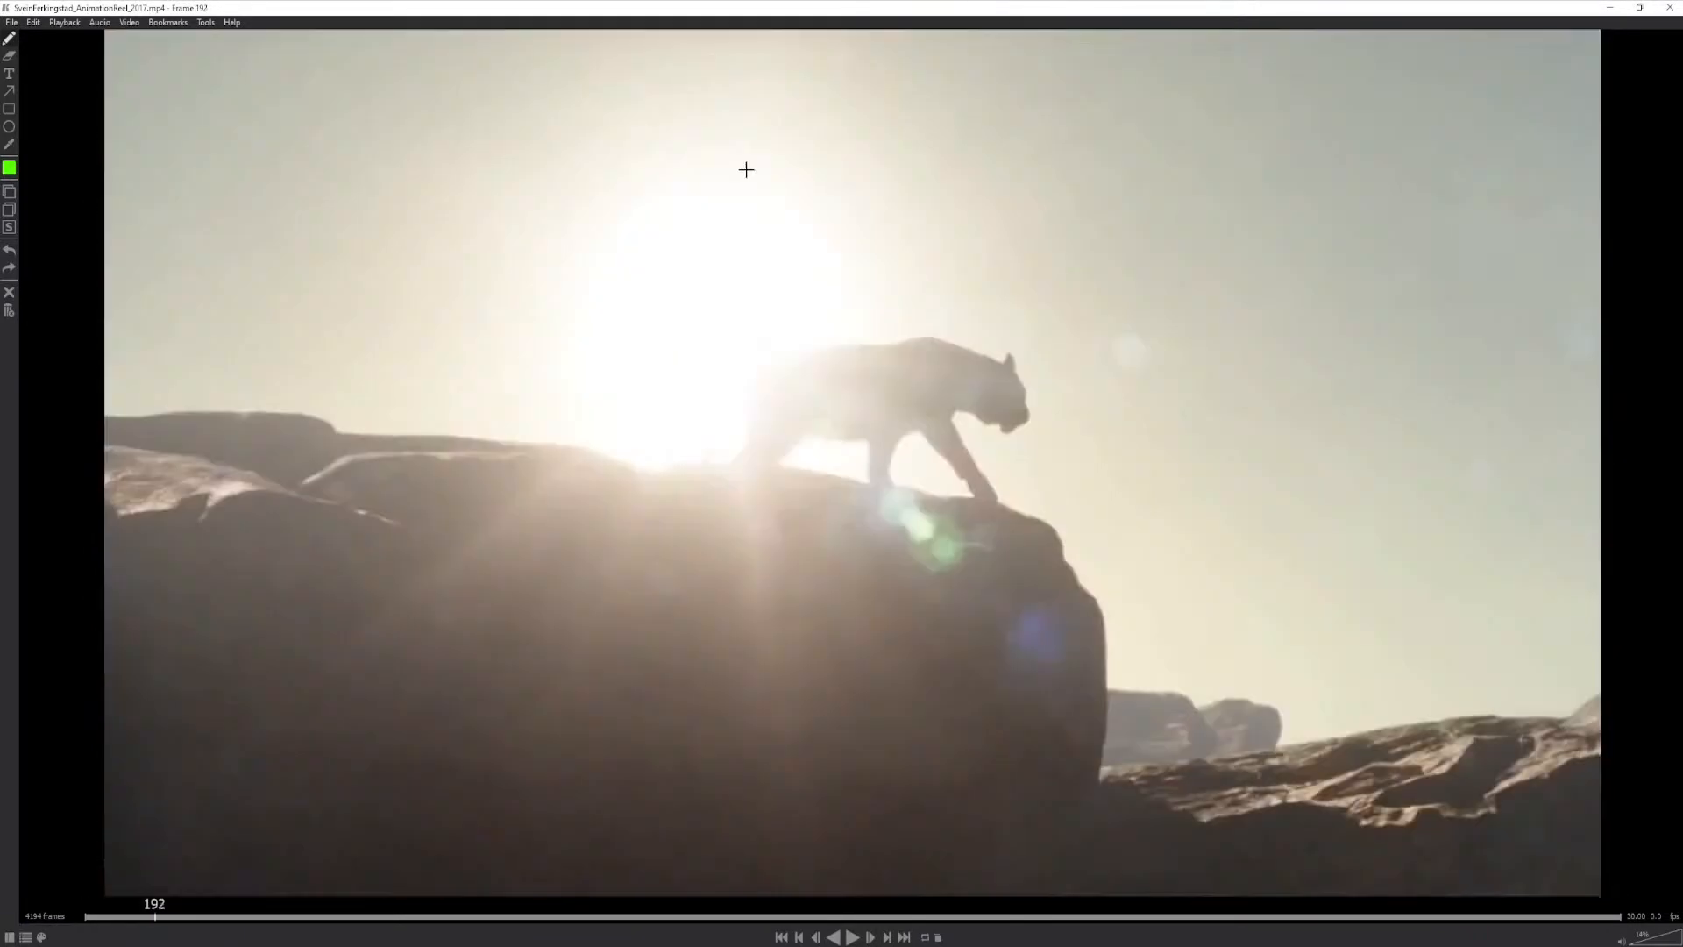
{"action": "key", "text": "Right"}
{"action": "key", "text": "Right"}
{"action": "mouse_move", "coordinate": [743, 136]}
{"action": "left_mouse_down"}
{"action": "mouse_move", "coordinate": [725, 145]}
{"action": "mouse_move", "coordinate": [759, 188]}
{"action": "mouse_move", "coordinate": [755, 142]}
{"action": "left_mouse_up"}
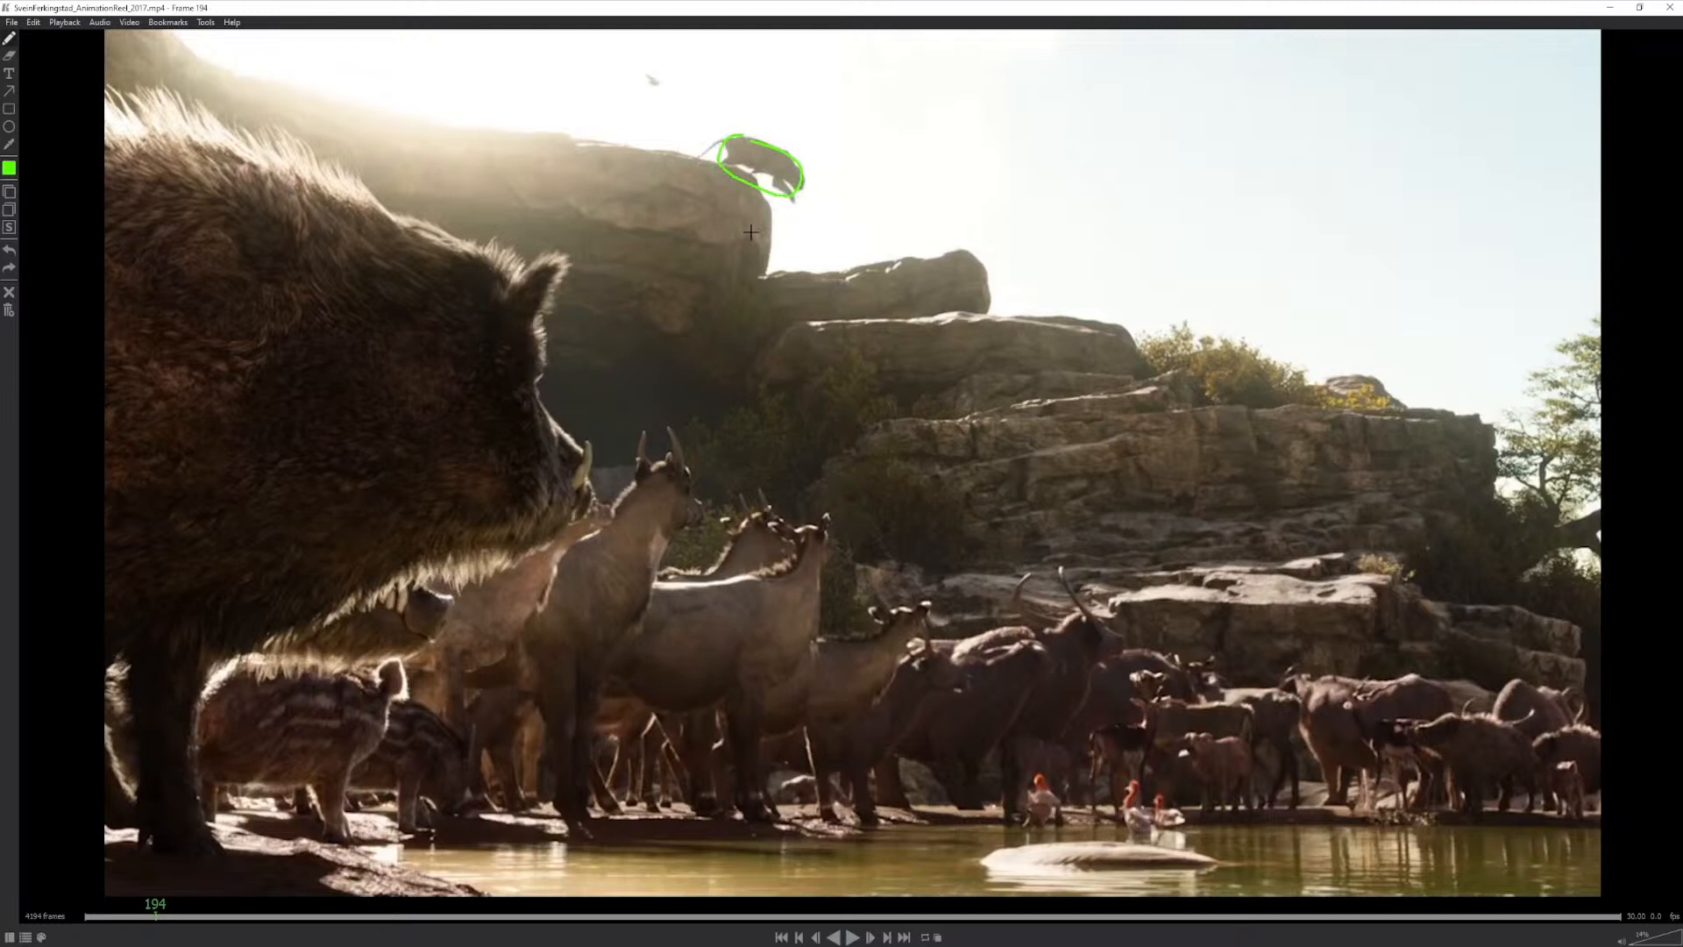
- Advance to frame 203 and sketch the leaping cat's body line with circles for its hips and chest
{"action": "key", "text": "Right"}
{"action": "key", "text": "Right"}
{"action": "key", "text": "Right"}
{"action": "key", "text": "Right"}
{"action": "key", "text": "Right"}
{"action": "key", "text": "Right"}
{"action": "key", "text": "Right"}
{"action": "key", "text": "Right"}
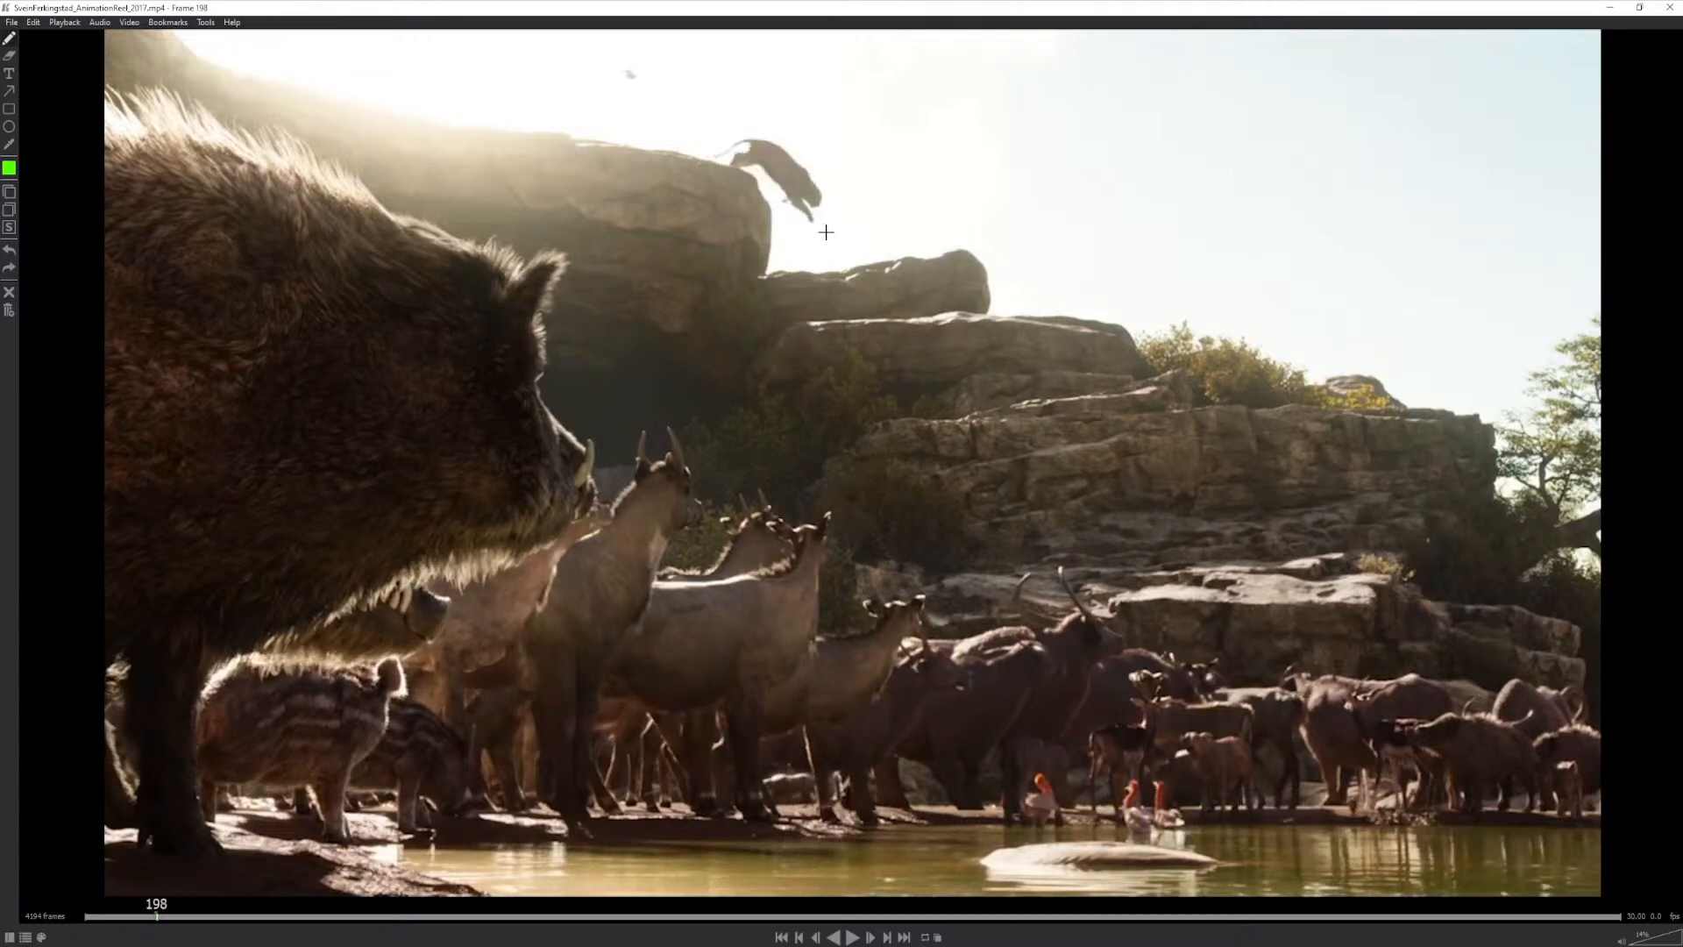
{"action": "key", "text": "Right"}
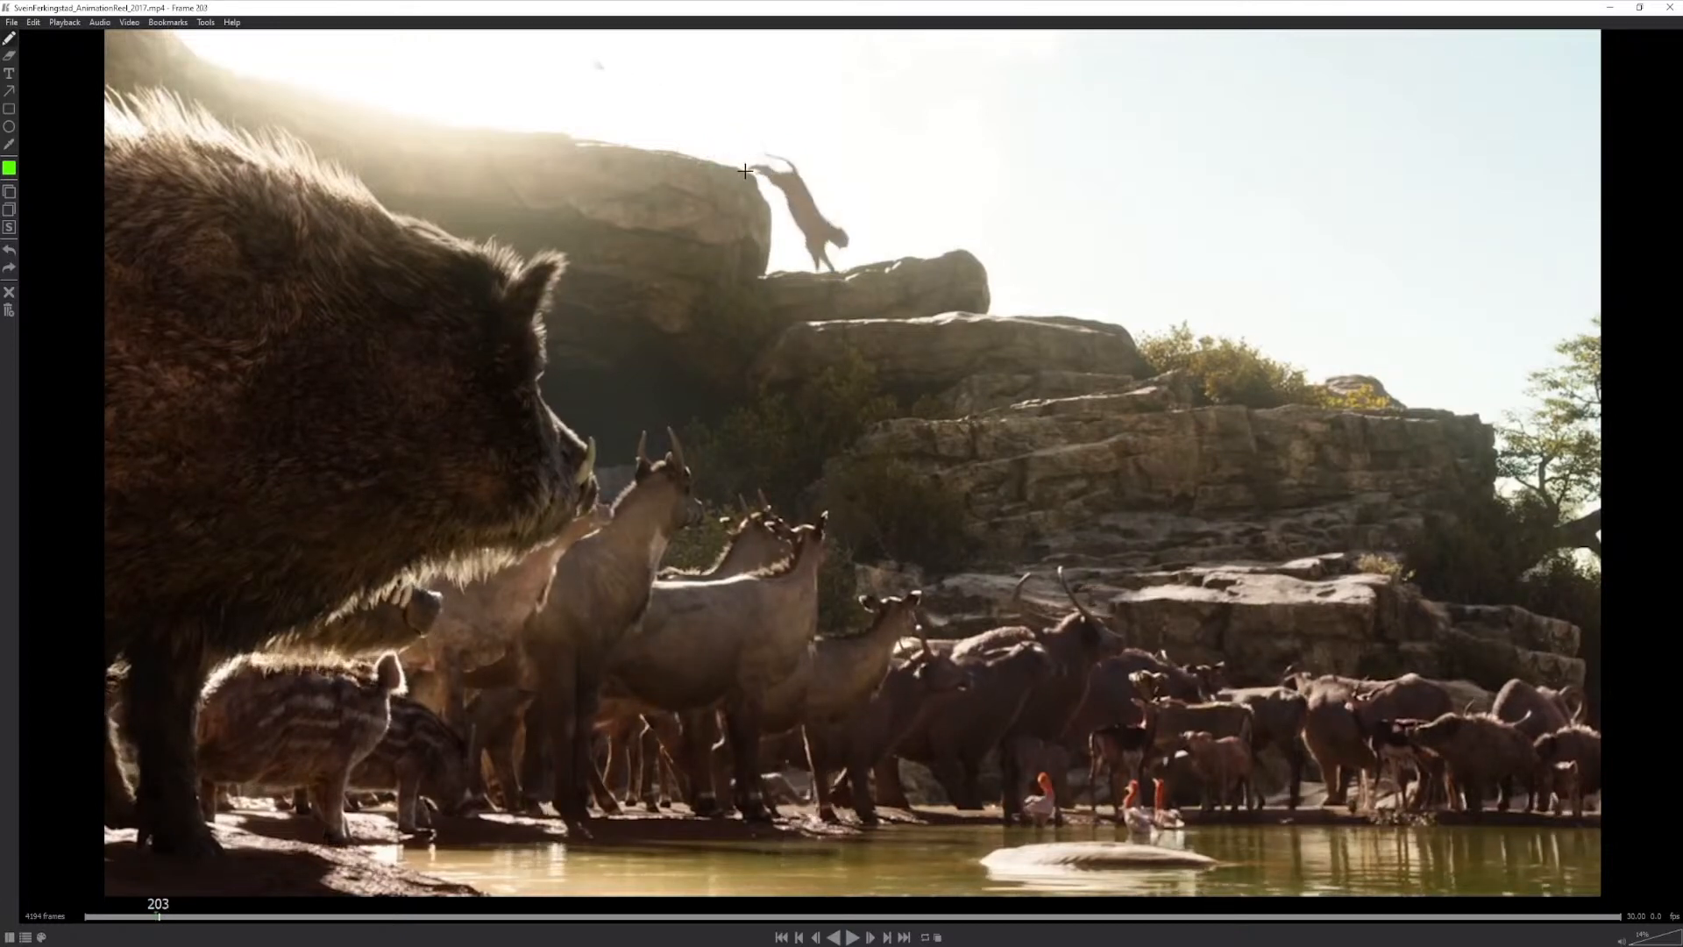
{"action": "mouse_move", "coordinate": [746, 170]}
{"action": "left_mouse_down"}
{"action": "mouse_move", "coordinate": [789, 170]}
{"action": "mouse_move", "coordinate": [851, 267]}
{"action": "left_mouse_up"}
{"action": "mouse_move", "coordinate": [822, 215]}
{"action": "left_mouse_down"}
{"action": "mouse_move", "coordinate": [831, 226]}
{"action": "mouse_move", "coordinate": [790, 172]}
{"action": "left_mouse_up"}
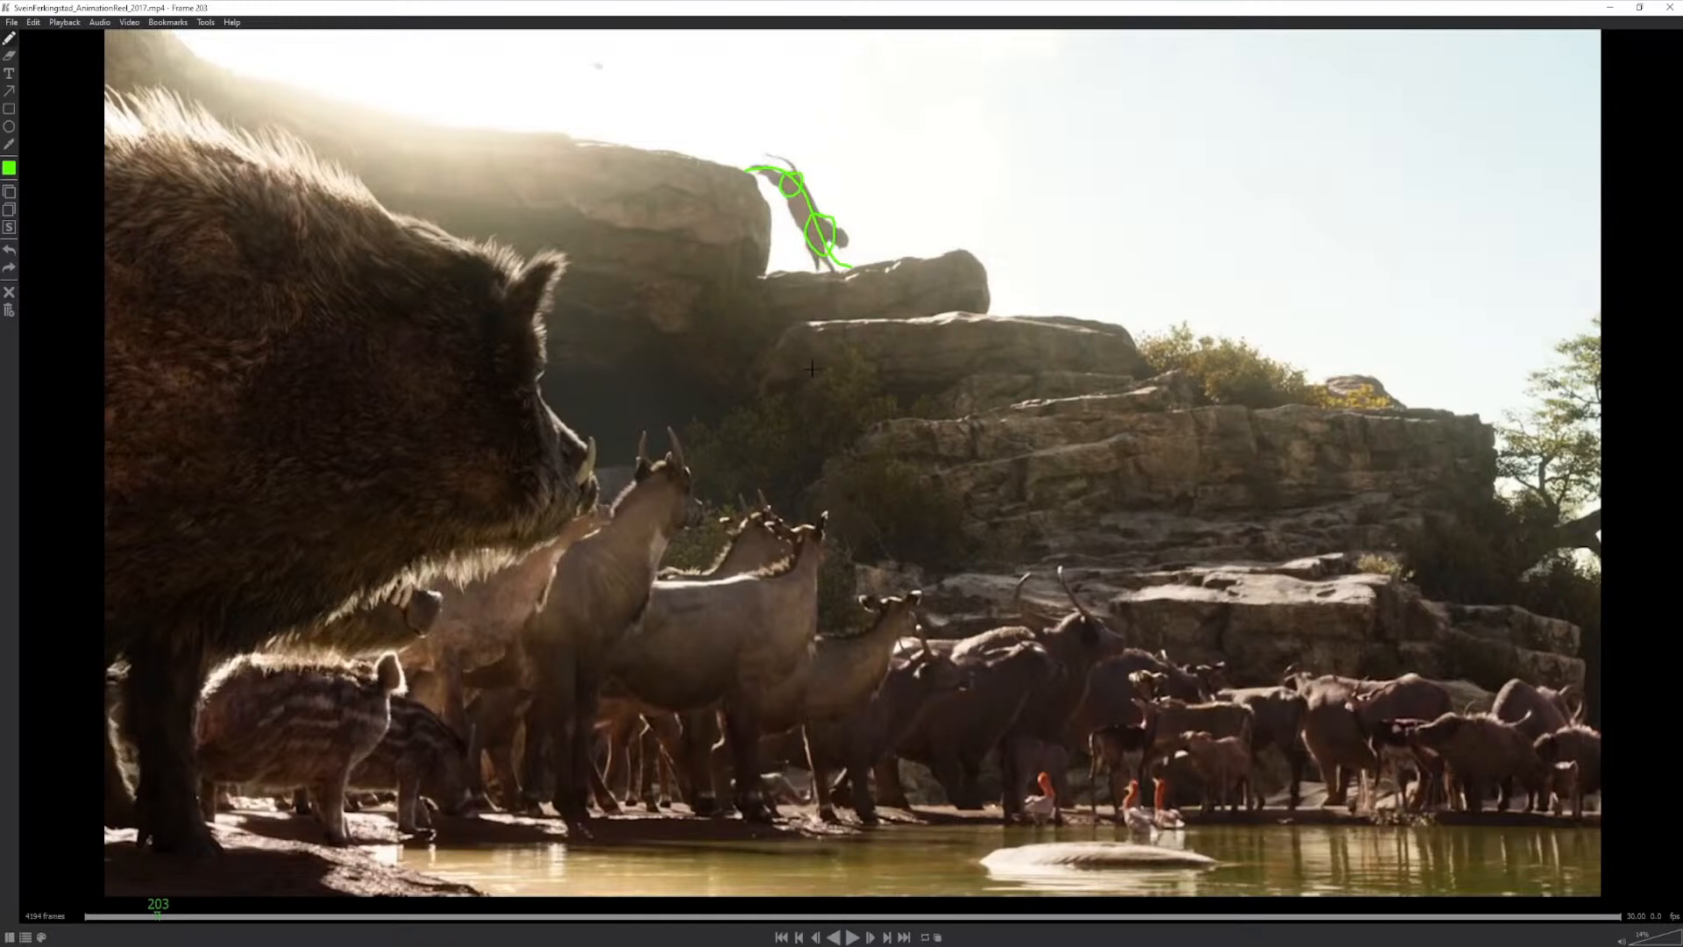
- Compare the neighbouring frames, then add the cat's tail curve and head to the frame 203 sketch
{"action": "key", "text": "Left"}
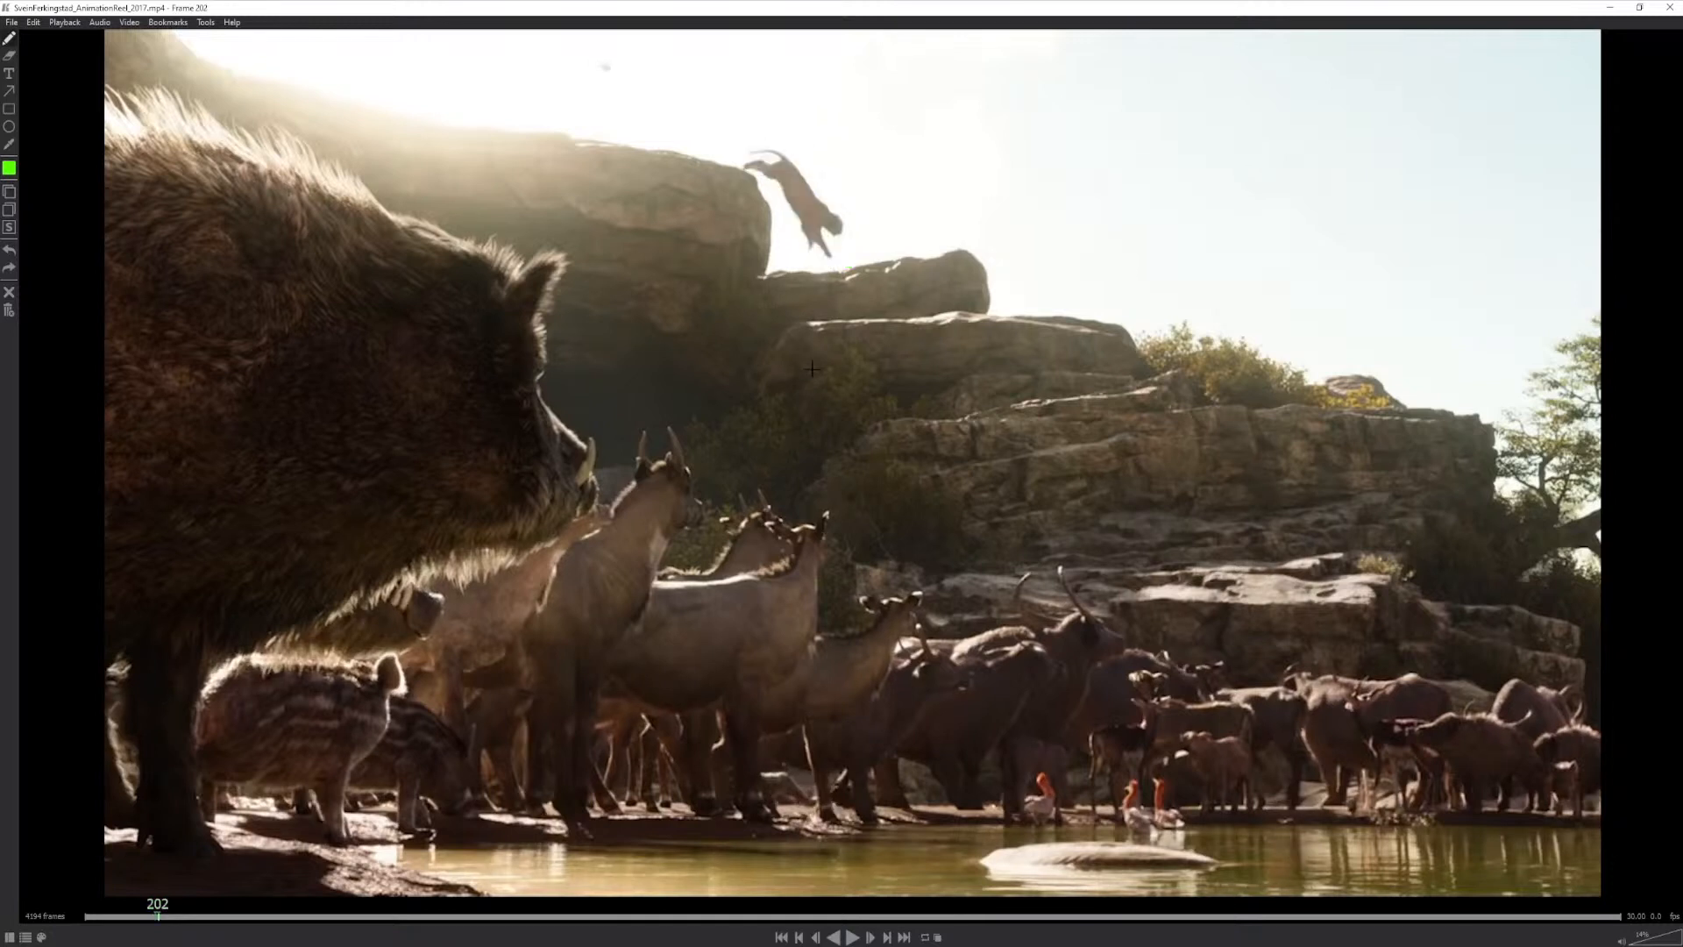
{"action": "key", "text": "Left"}
{"action": "key", "text": "Right"}
{"action": "key", "text": "Right"}
{"action": "left_click_drag", "start_coordinate": [799, 171], "coordinate": [759, 150]}
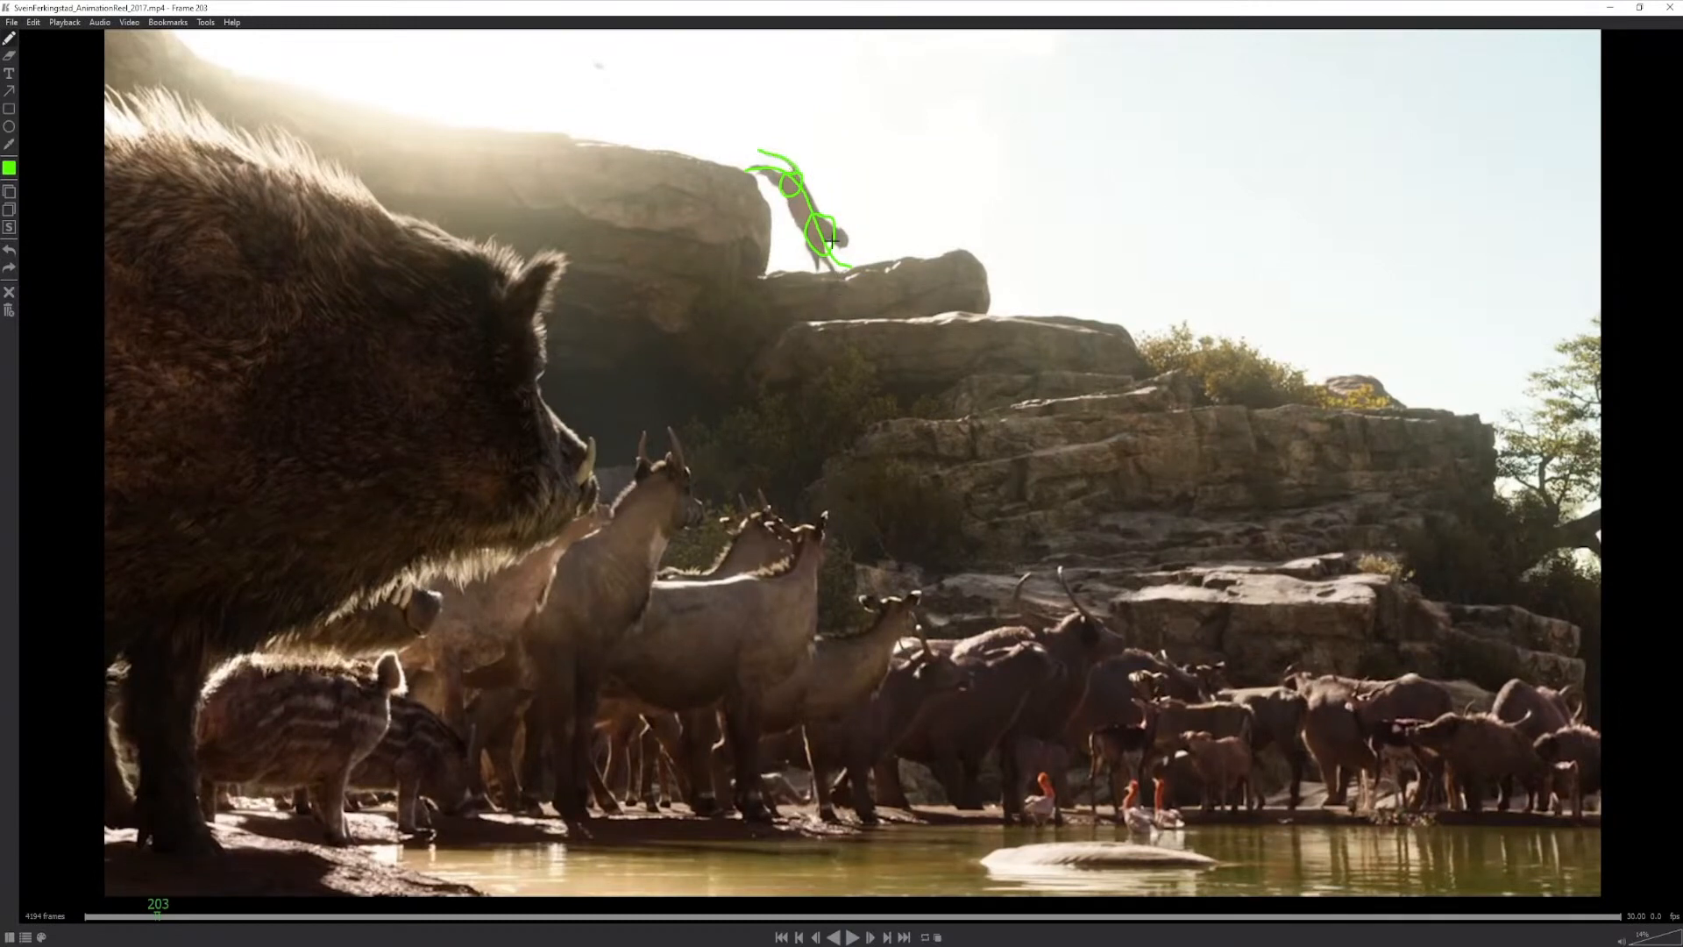
{"action": "left_click_drag", "start_coordinate": [844, 237], "coordinate": [840, 245]}
- Step through the cat's landing around frames 206 to 208 and circle its chest and hips at frame 209
{"action": "key", "text": "Right"}
{"action": "key", "text": "Right"}
{"action": "key", "text": "Right"}
{"action": "key", "text": "Right"}
{"action": "key", "text": "Right"}
{"action": "key", "text": "Right"}
{"action": "key", "text": "Right"}
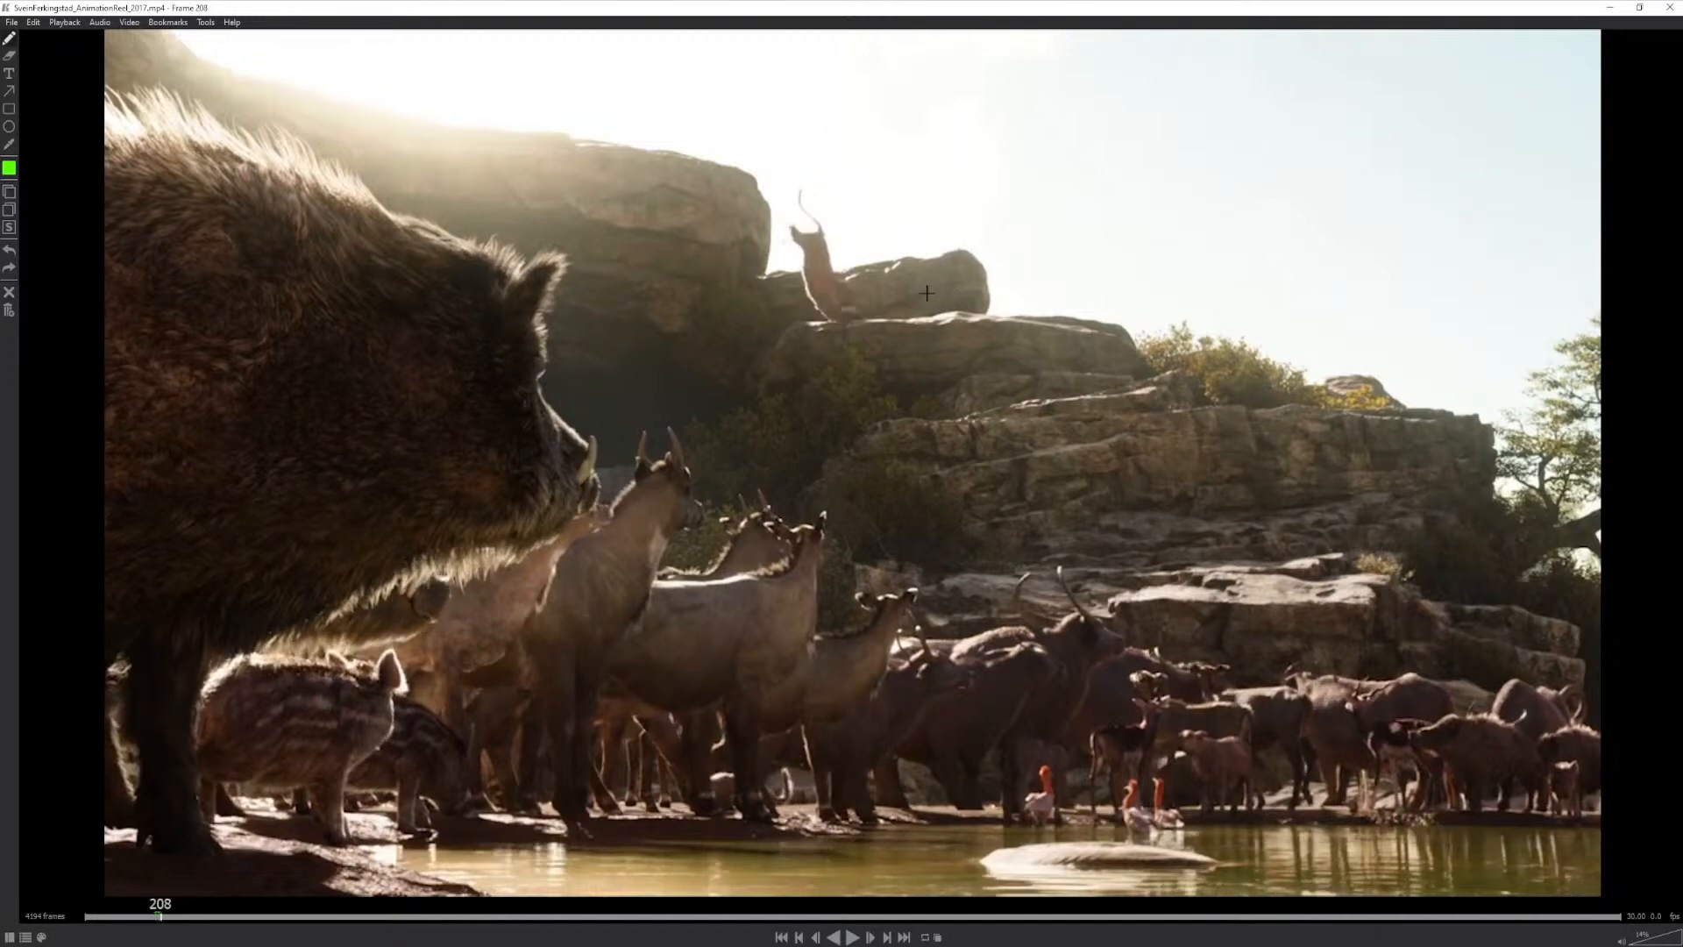
{"action": "key", "text": "Left"}
{"action": "key", "text": "Left"}
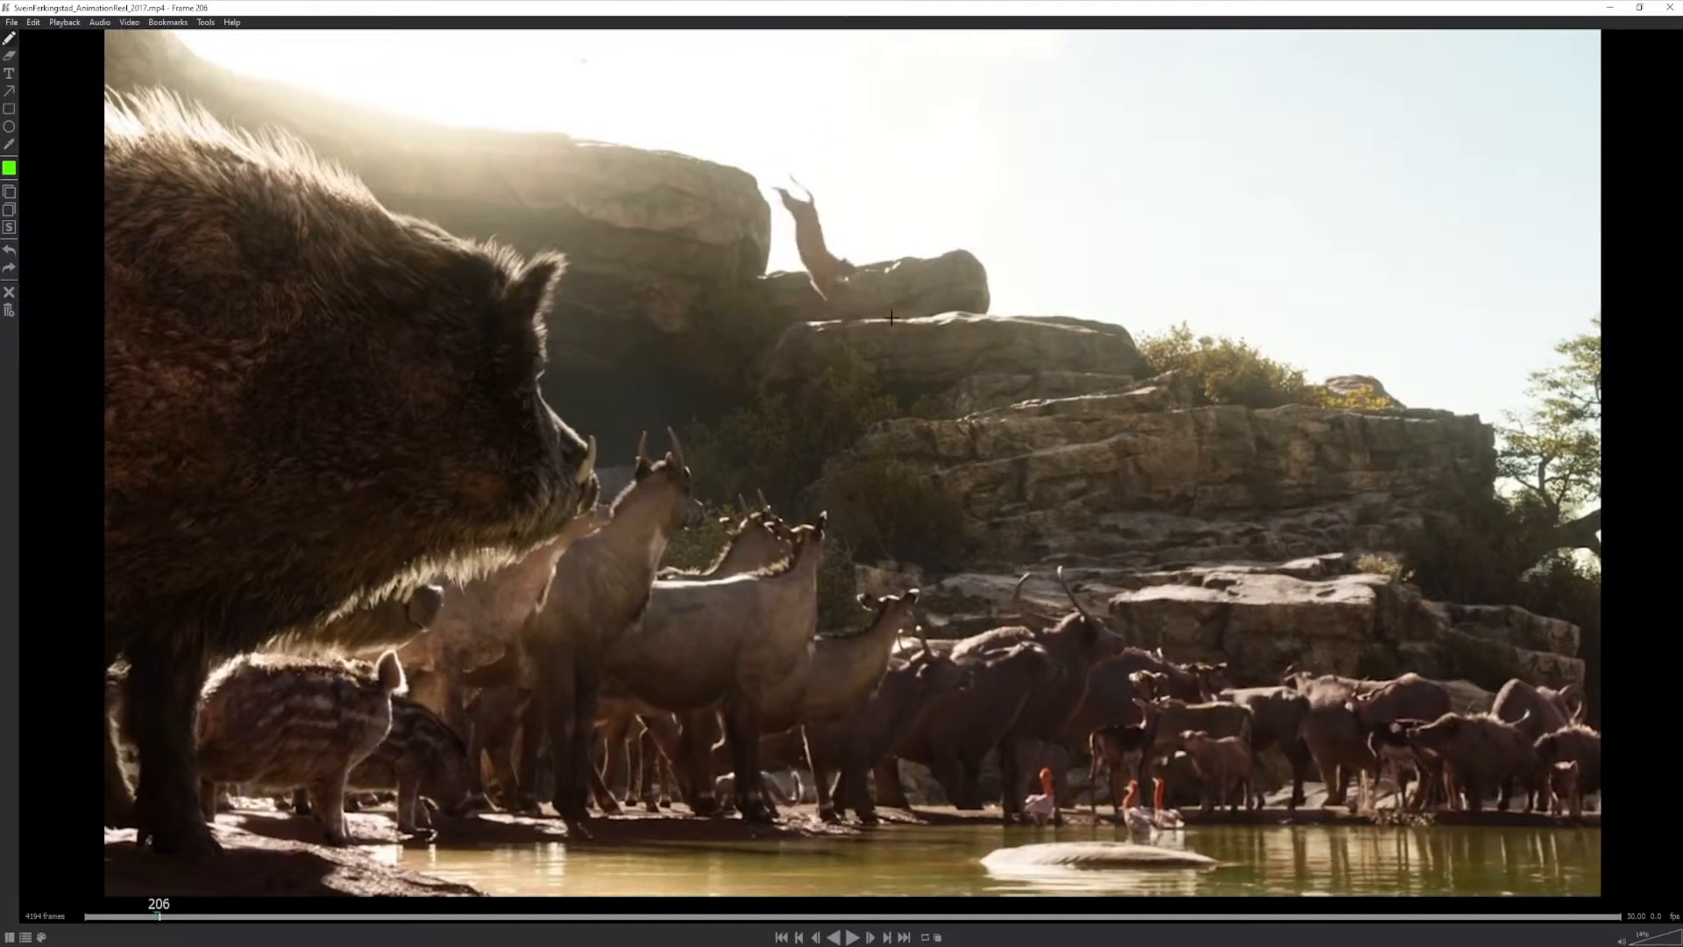
{"action": "key", "text": "Left"}
{"action": "key", "text": "Right"}
{"action": "key", "text": "Right"}
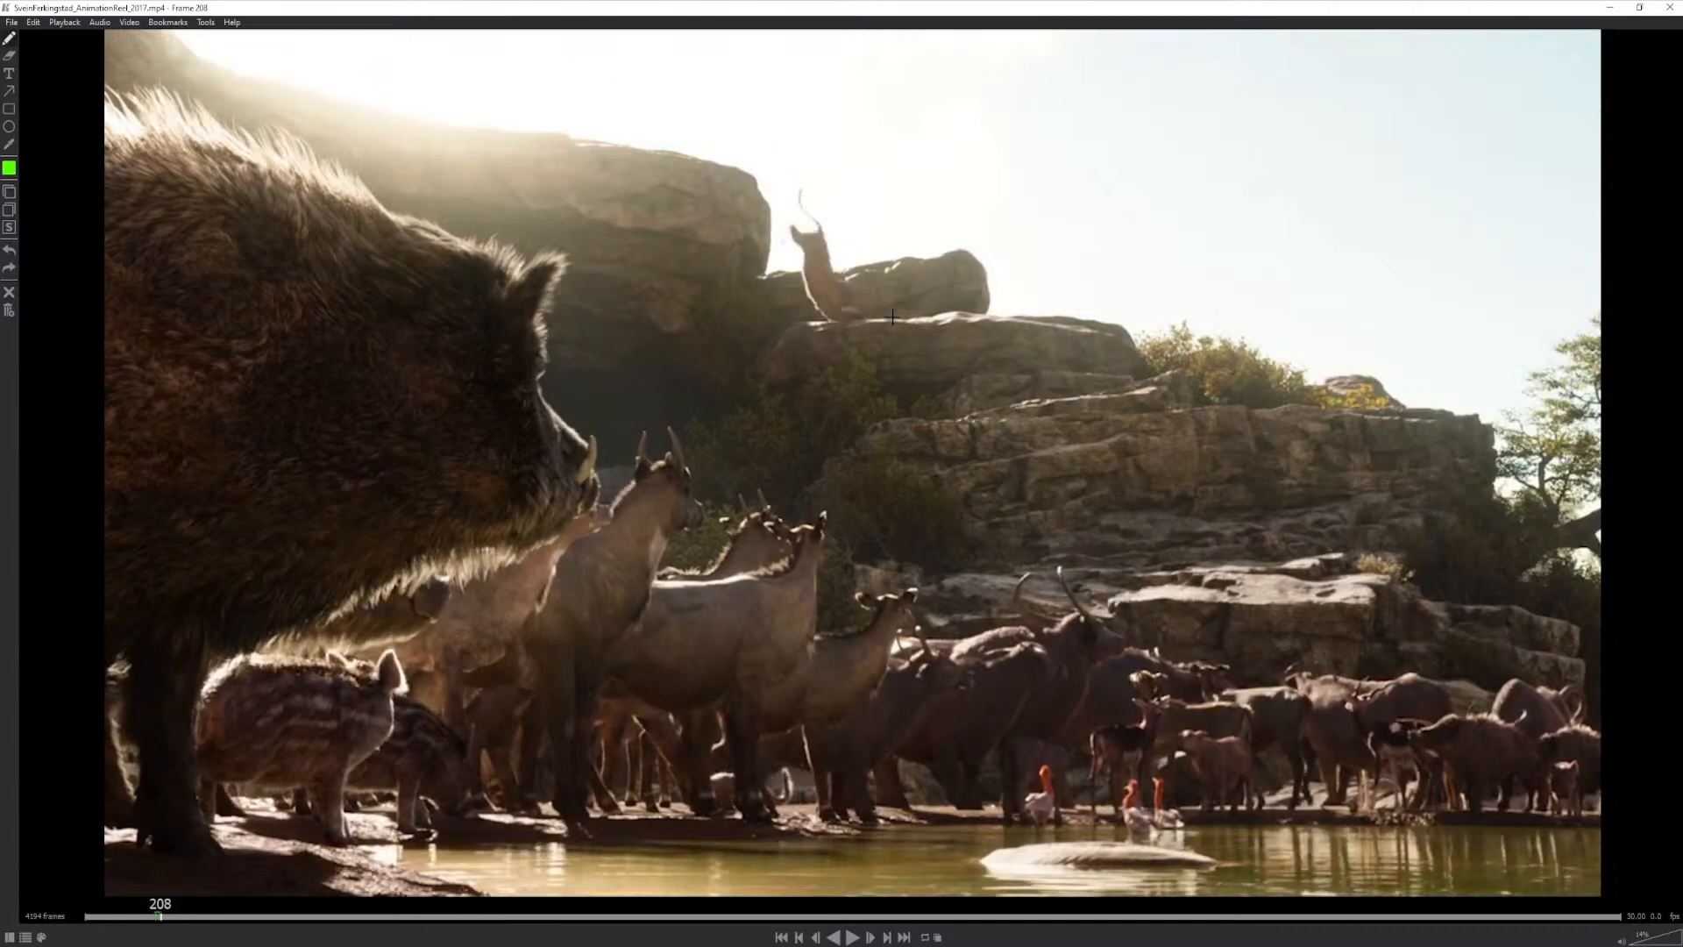
{"action": "mouse_move", "coordinate": [841, 297]}
{"action": "left_mouse_down"}
{"action": "mouse_move", "coordinate": [828, 287]}
{"action": "mouse_move", "coordinate": [841, 296]}
{"action": "left_mouse_up"}
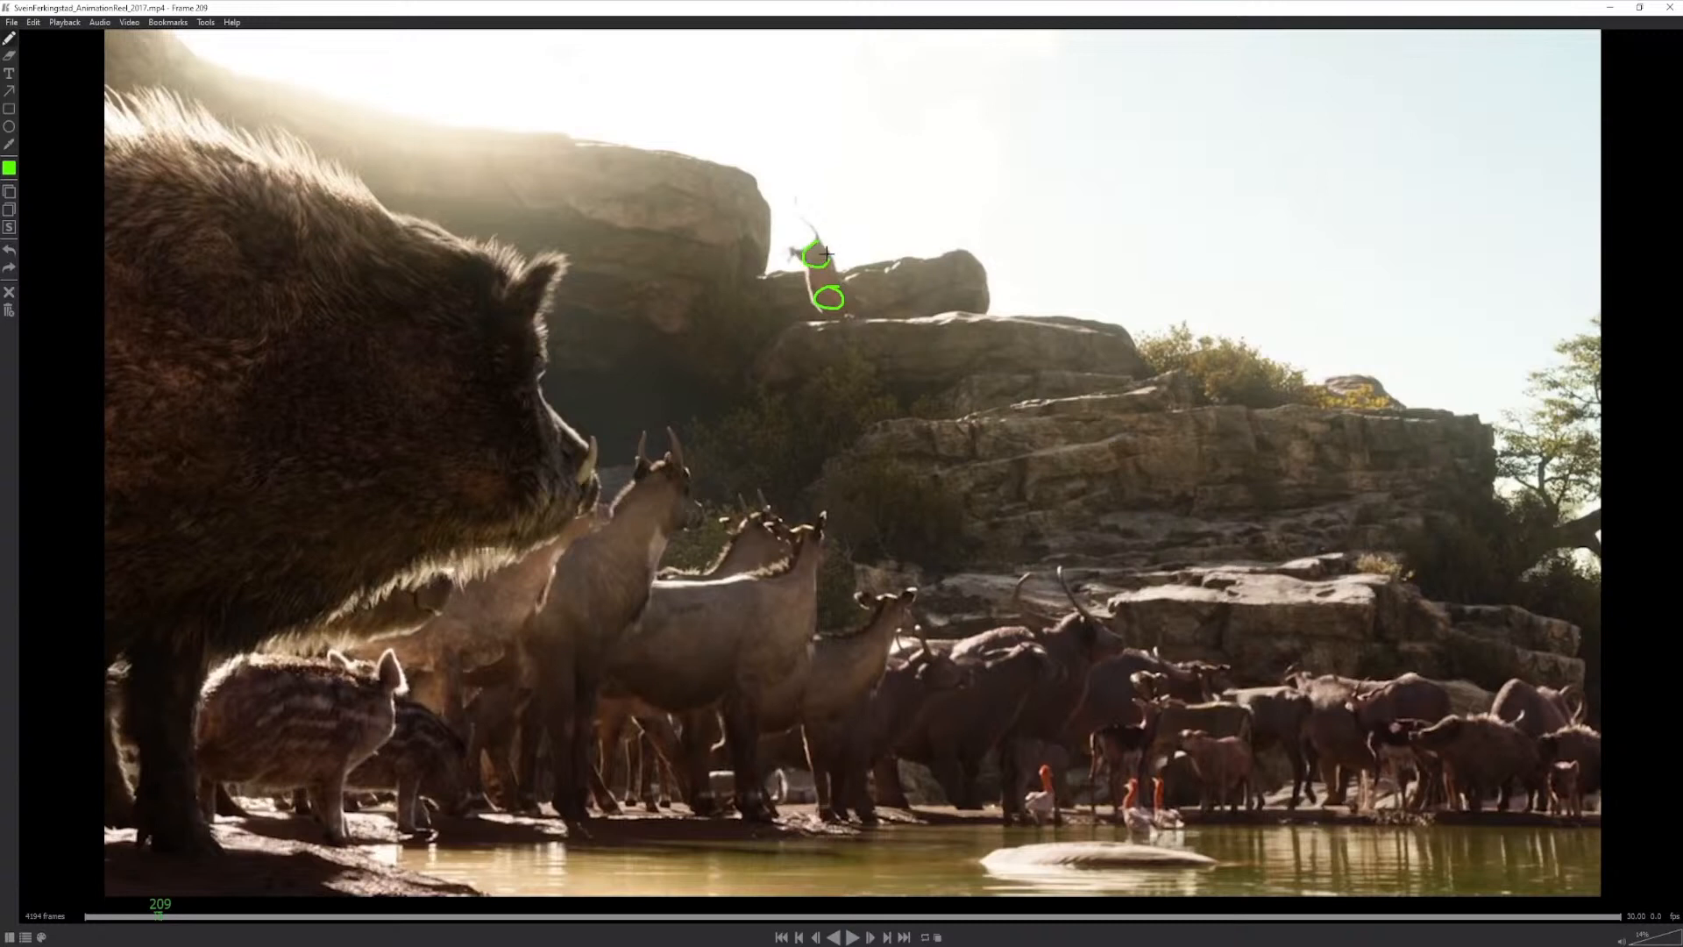
- Circle the cat's settling hips at frame 214 and step through the rest of the settle to frame 221
{"action": "key", "text": "Right"}
{"action": "key", "text": "Right"}
{"action": "key", "text": "Right"}
{"action": "key", "text": "Right"}
{"action": "key", "text": "Right"}
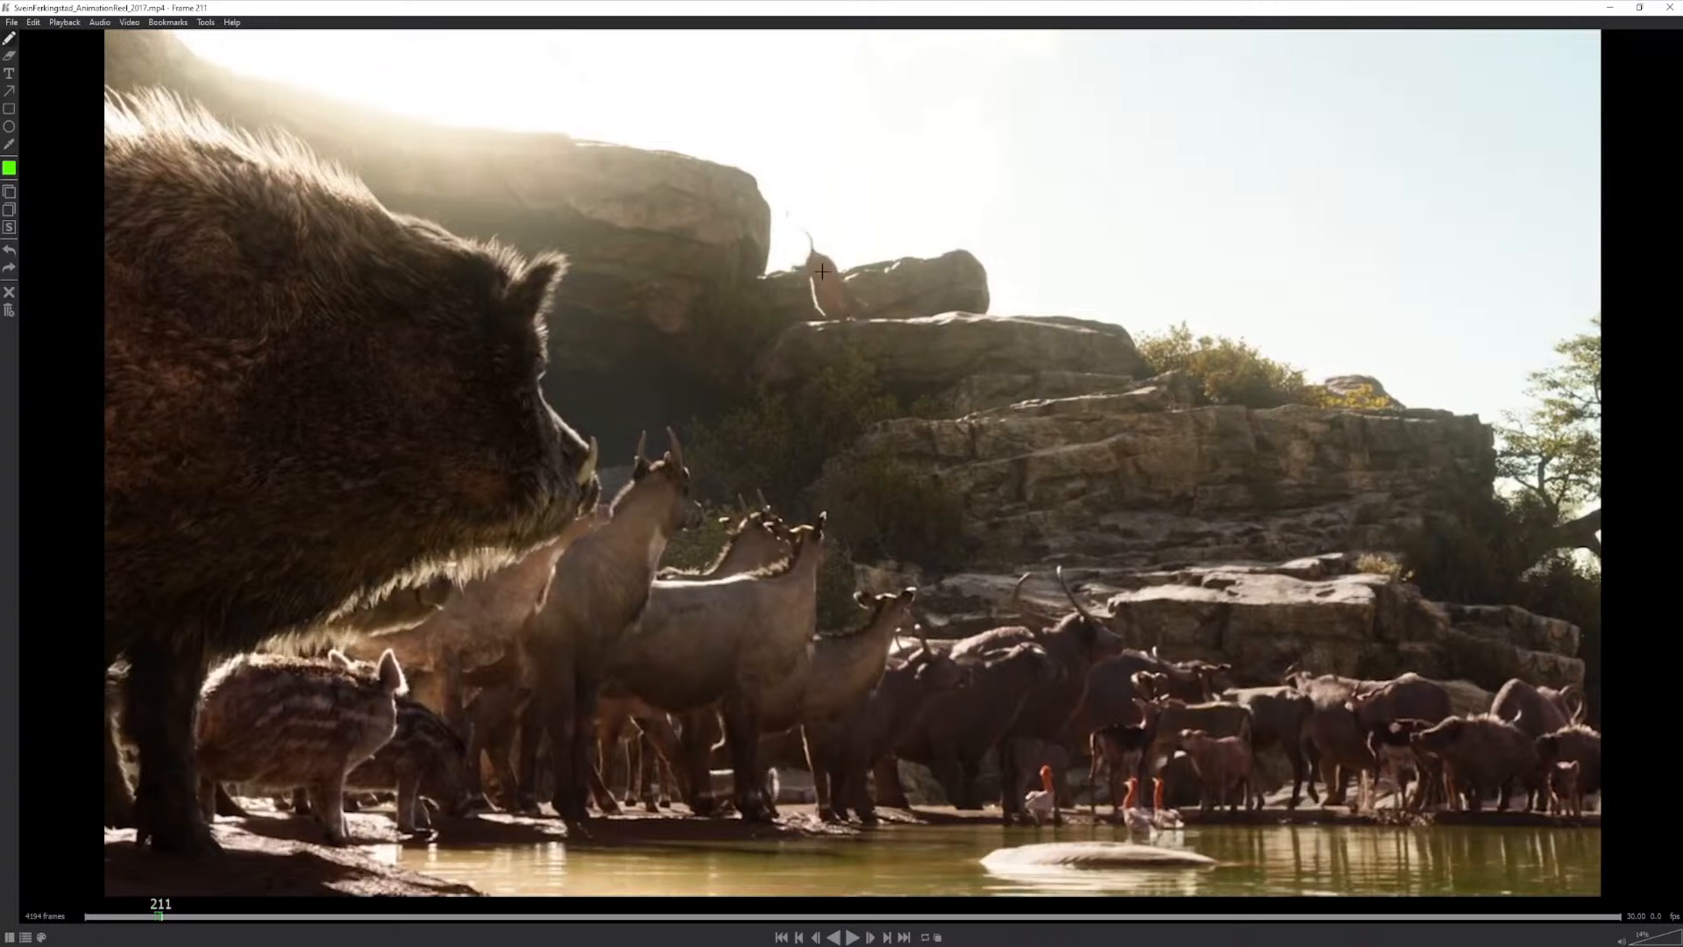
{"action": "left_click_drag", "start_coordinate": [817, 275], "coordinate": [812, 300]}
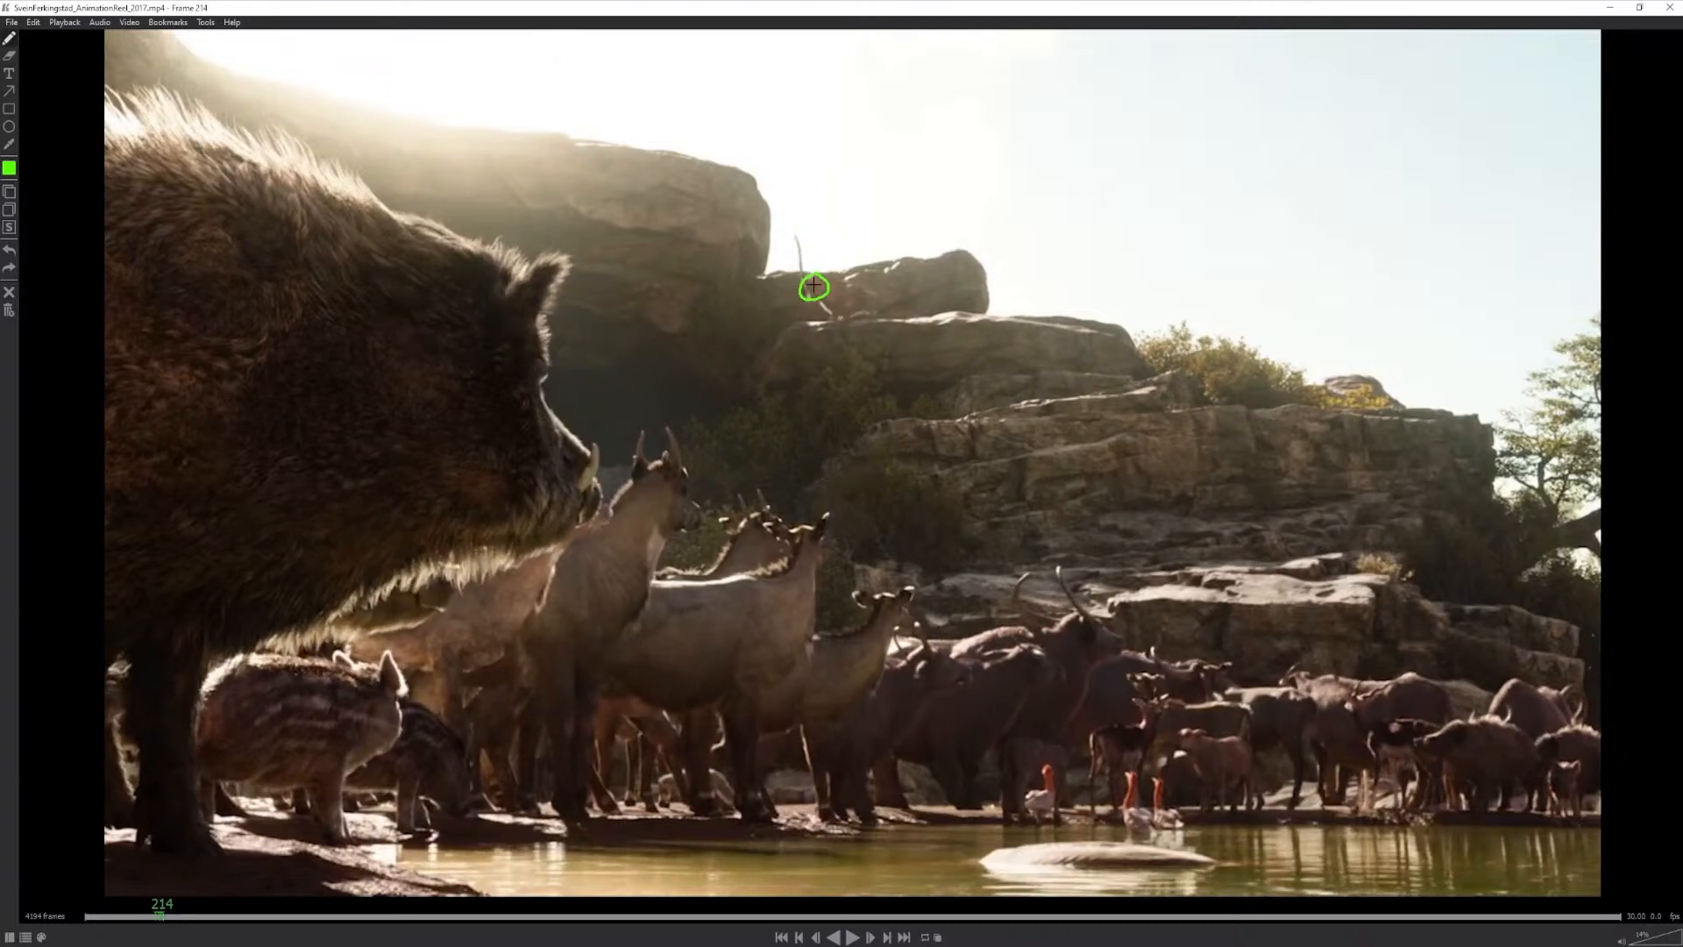
{"action": "key", "text": "Right"}
{"action": "key", "text": "Right"}
{"action": "key", "text": "Right"}
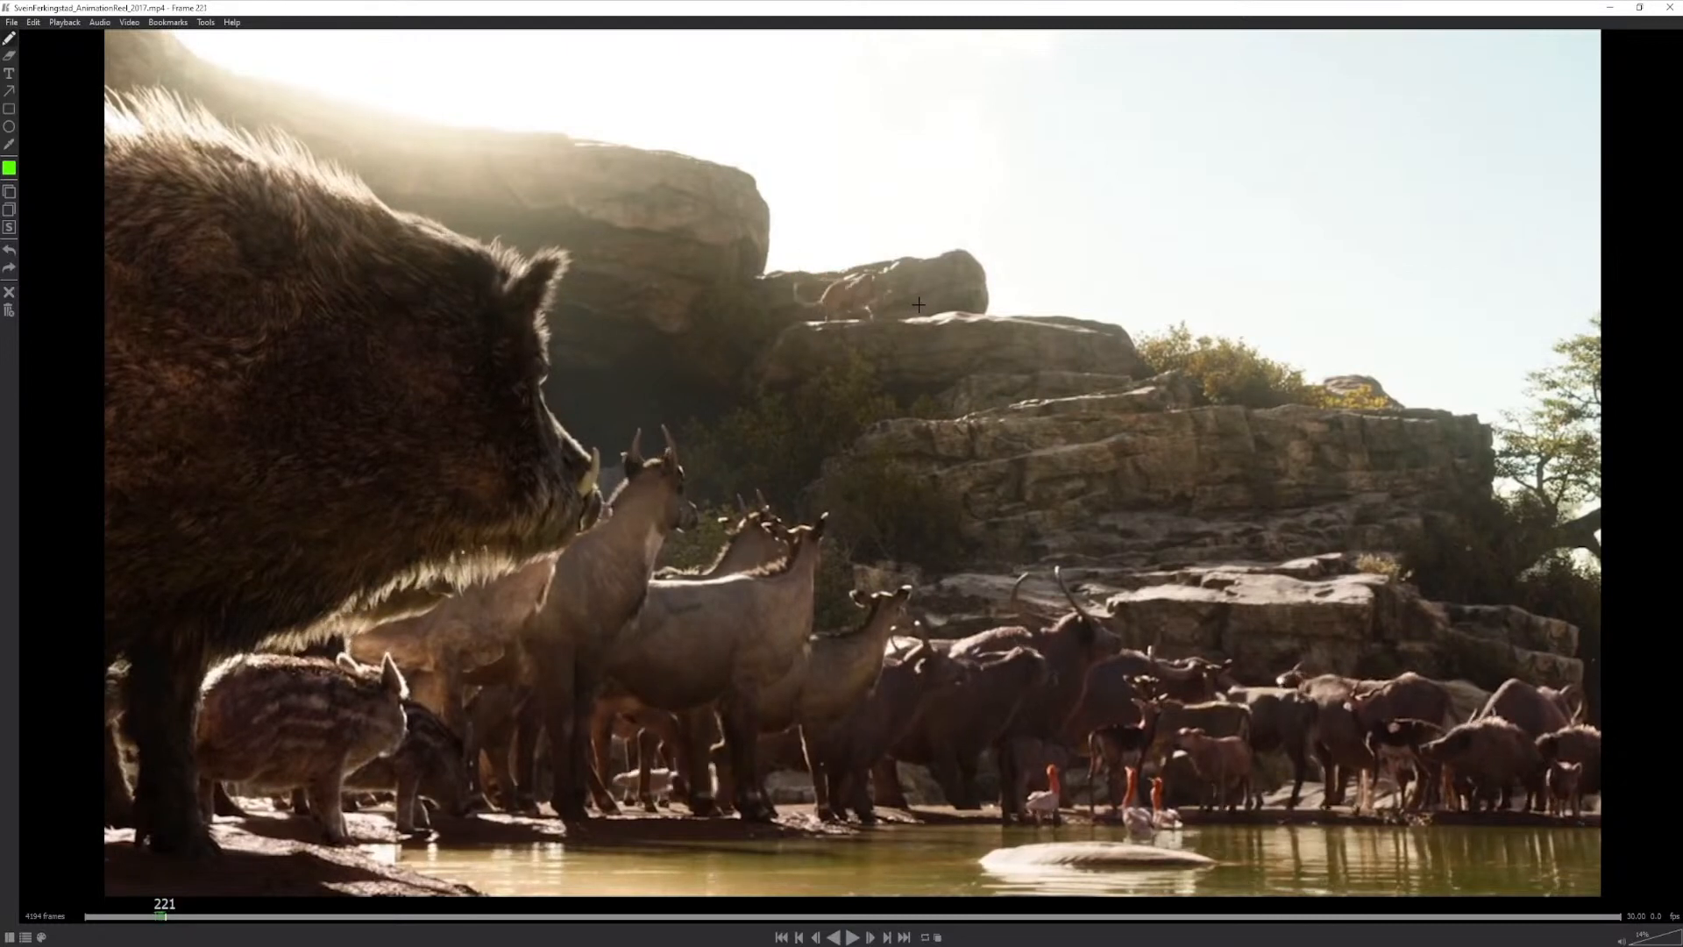
- Go back from the settle to the cat's landing around frame 208 and add a short mark near its head
{"action": "key", "text": "Left"}
{"action": "key", "text": "Left"}
{"action": "key", "text": "Left"}
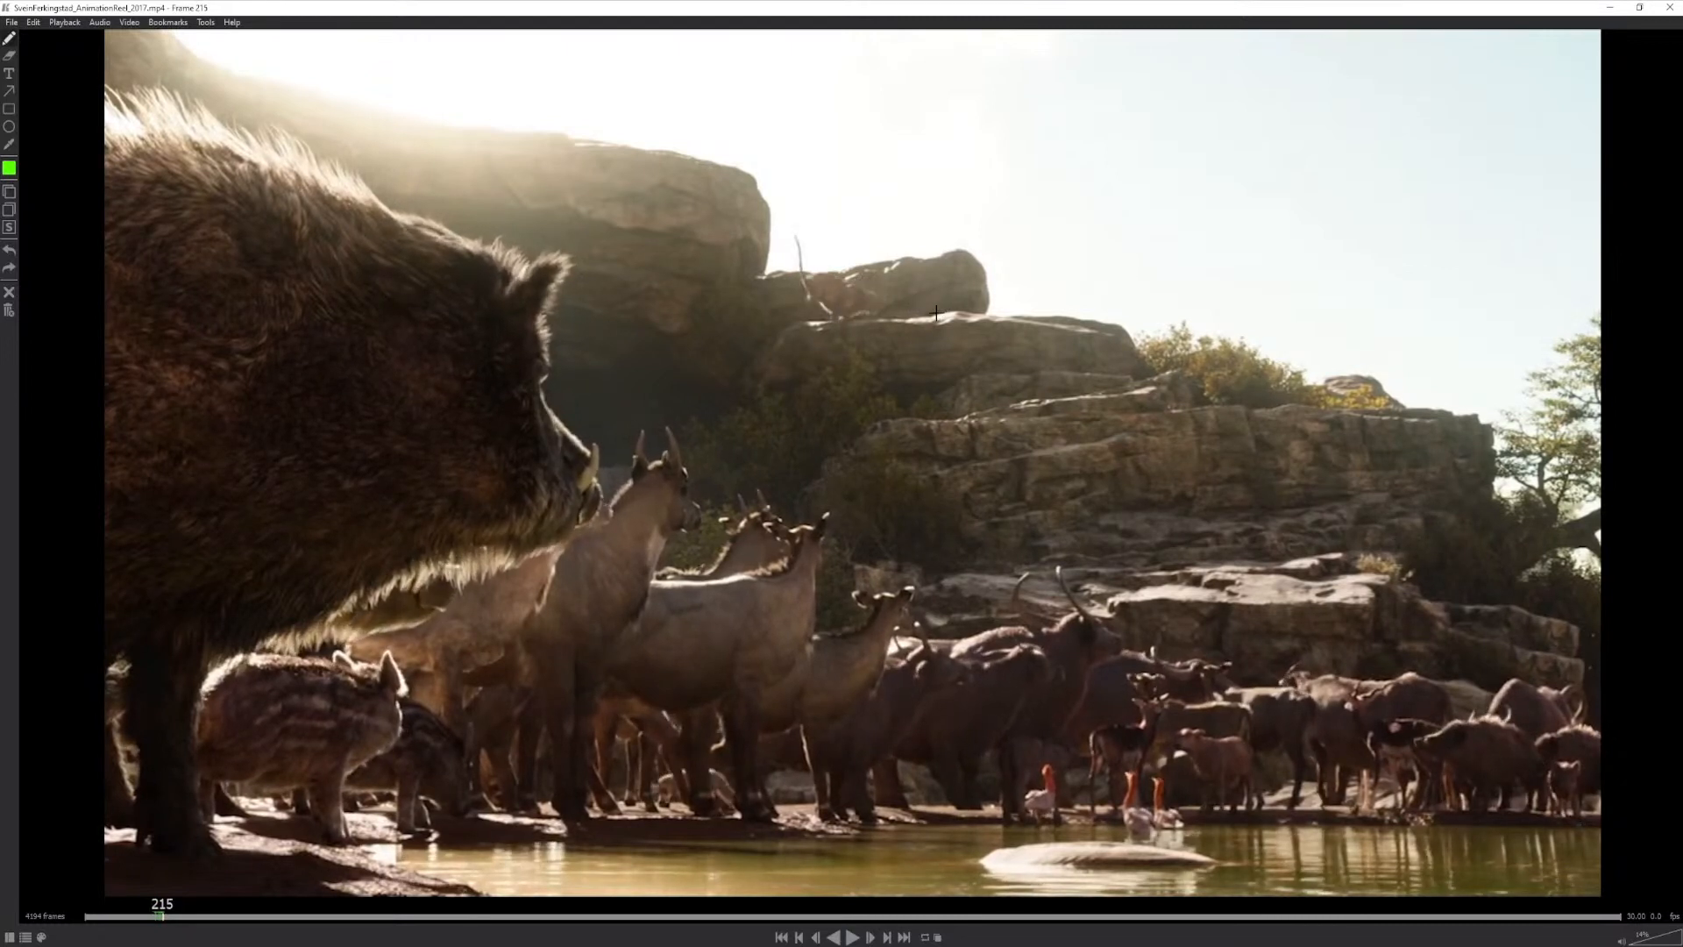
{"action": "key", "text": "Left"}
{"action": "key", "text": "Left"}
{"action": "key", "text": "Left"}
{"action": "key", "text": "Left"}
{"action": "key", "text": "Left"}
{"action": "key", "text": "Left"}
{"action": "key", "text": "Left"}
{"action": "key", "text": "Left"}
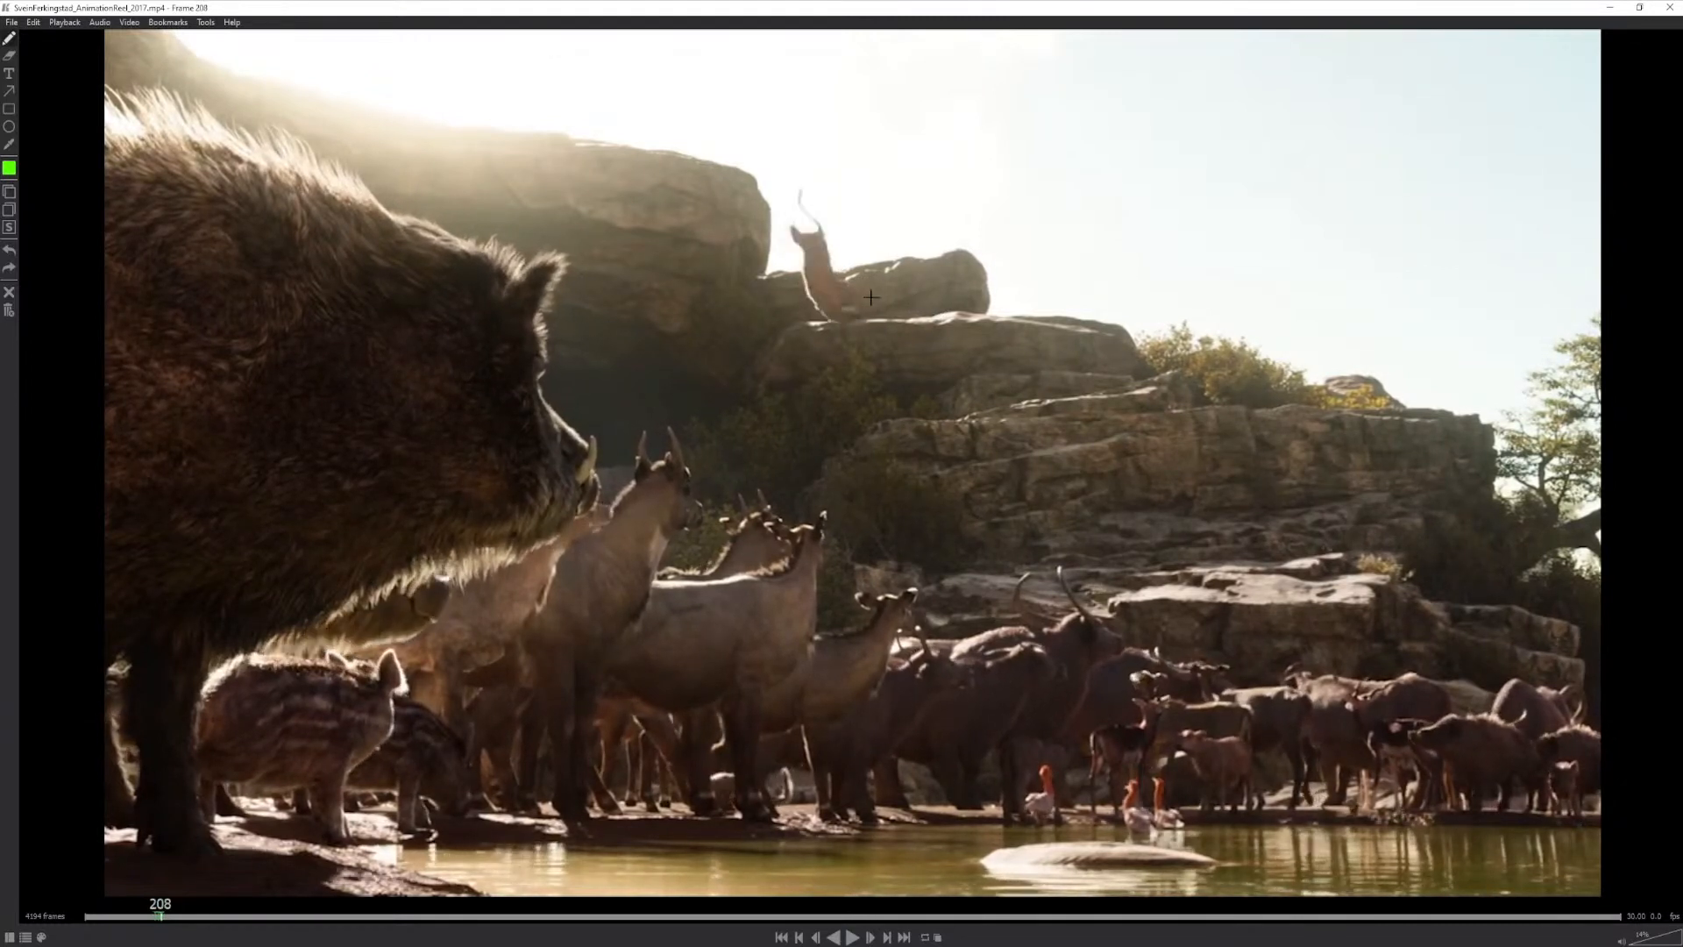
{"action": "mouse_move", "coordinate": [856, 275]}
{"action": "left_mouse_down"}
{"action": "mouse_move", "coordinate": [837, 272]}
{"action": "mouse_move", "coordinate": [858, 279]}
{"action": "left_mouse_up"}
- Compare the cat's landing and settle by stepping forward to frame 213, back to frame 205 and forward to frame 214
{"action": "key", "text": "Right"}
{"action": "key", "text": "Right"}
{"action": "key", "text": "Right"}
{"action": "key", "text": "Right"}
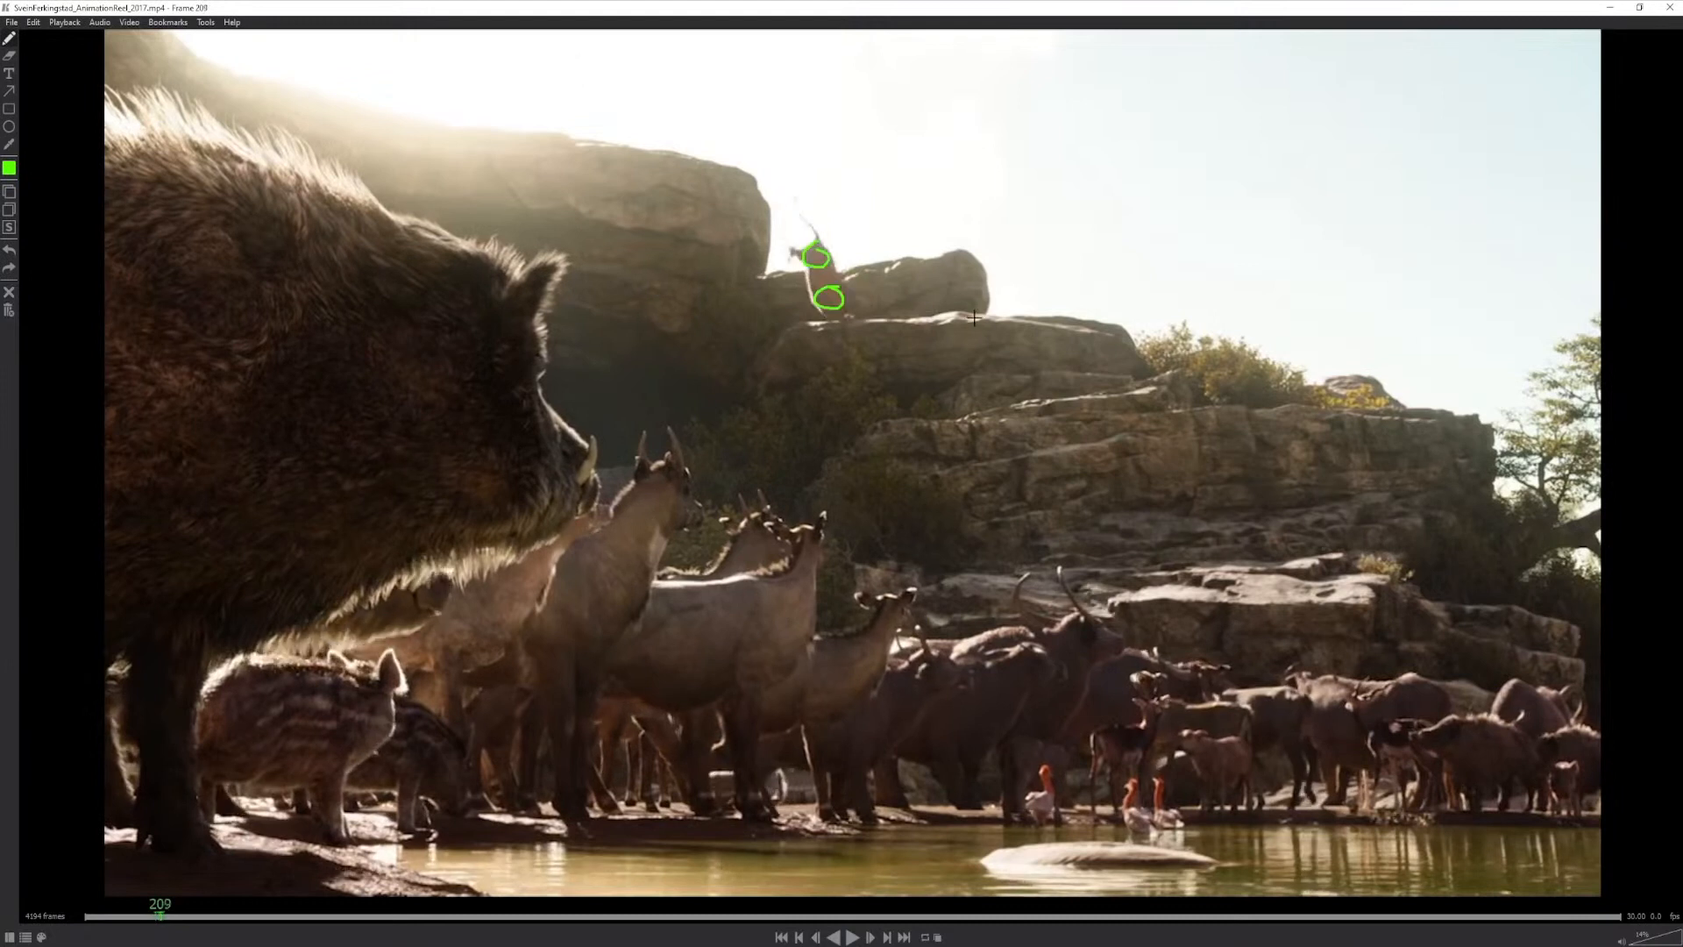
{"action": "key", "text": "Right"}
{"action": "key", "text": "Right"}
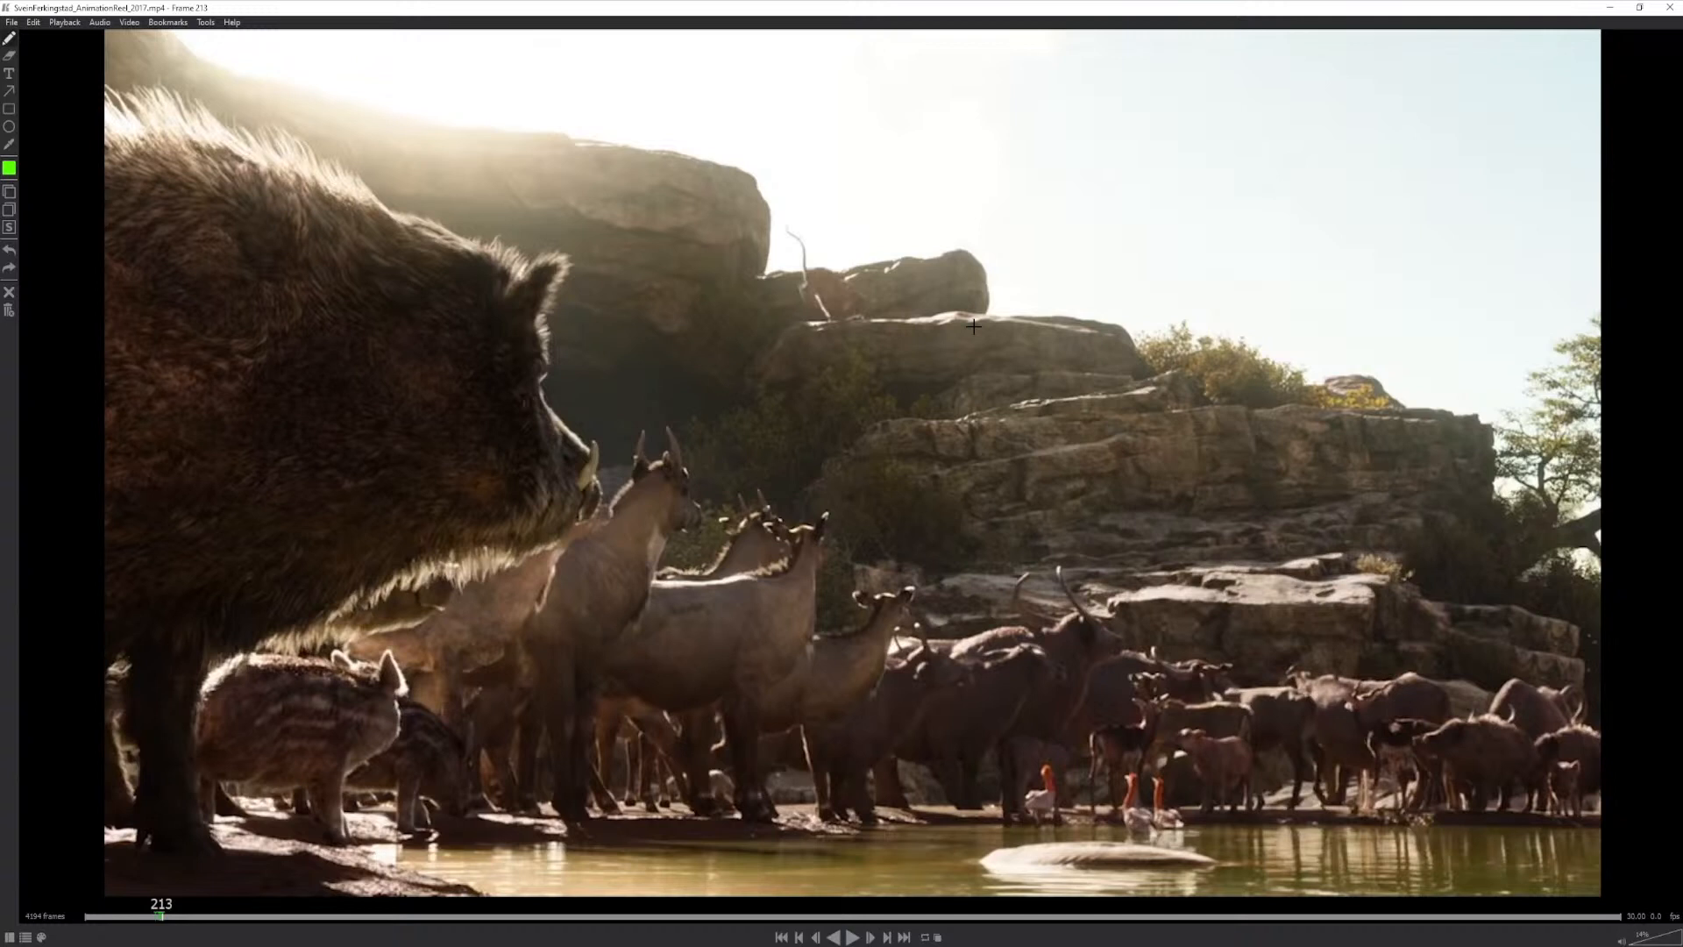
{"action": "key", "text": "Left"}
{"action": "key", "text": "Left"}
{"action": "key", "text": "Left"}
{"action": "key", "text": "Left"}
{"action": "key", "text": "Left"}
{"action": "key", "text": "Left"}
{"action": "key", "text": "Left"}
{"action": "key", "text": "Left"}
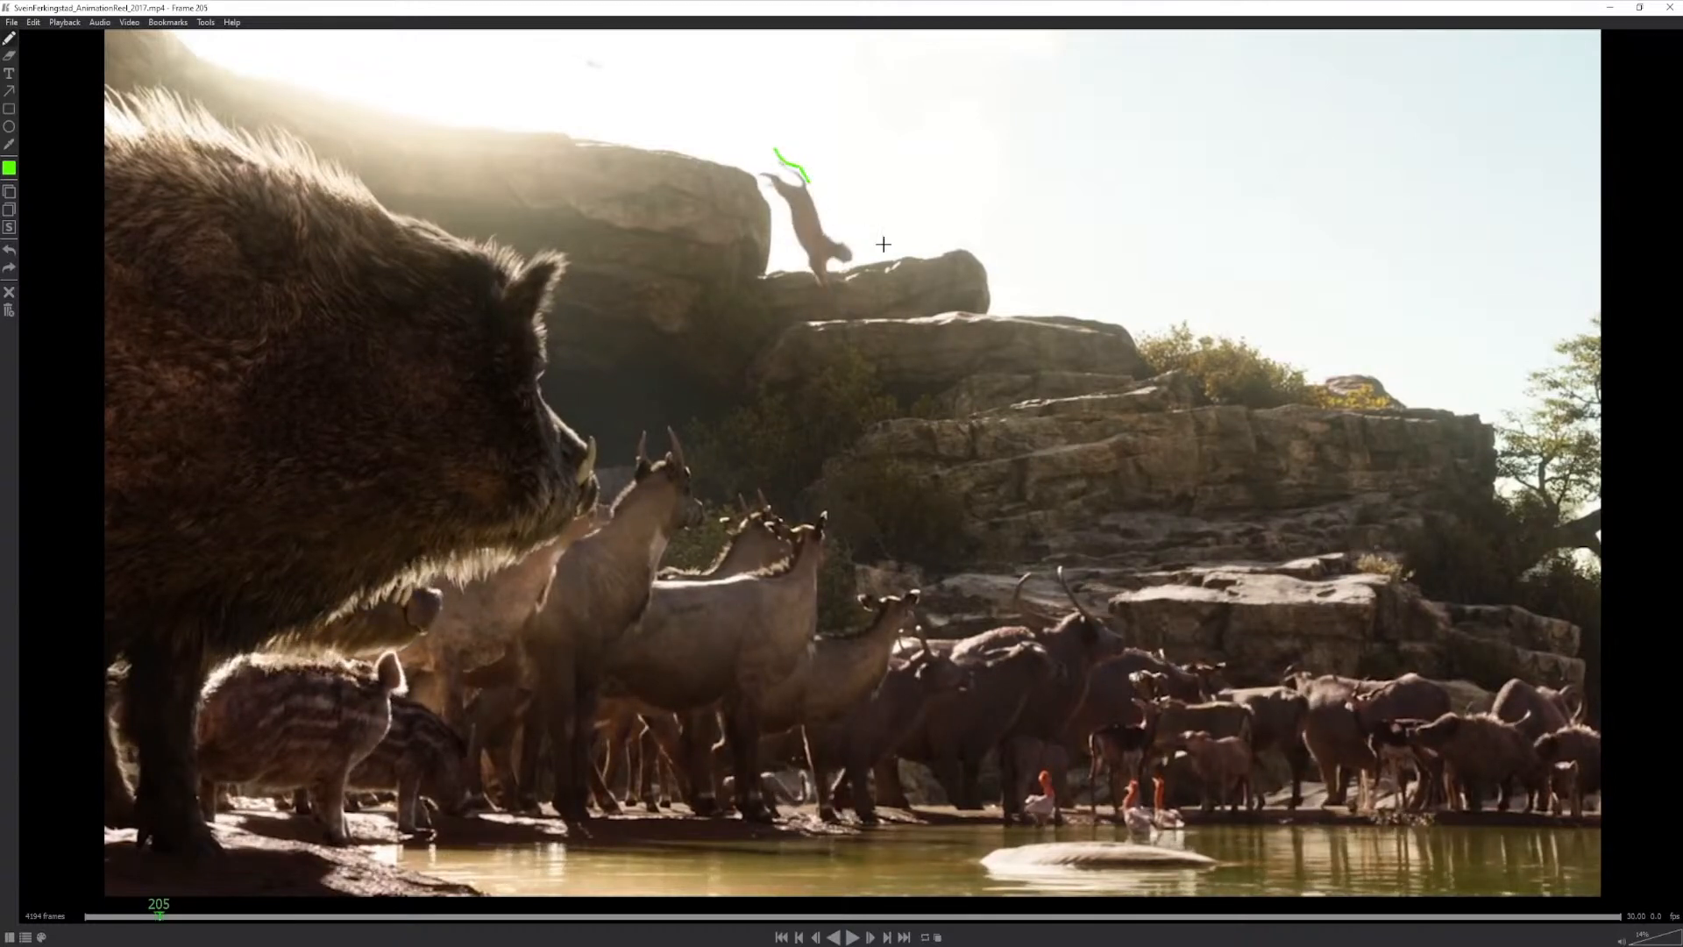
{"action": "key", "text": "Right"}
{"action": "key", "text": "Right"}
{"action": "key", "text": "Right"}
{"action": "key", "text": "Right"}
{"action": "key", "text": "Right"}
{"action": "key", "text": "Right"}
{"action": "key", "text": "Right"}
{"action": "key", "text": "Right"}
{"action": "key", "text": "Right"}
{"action": "key", "text": "Right"}
{"action": "key", "text": "Right"}
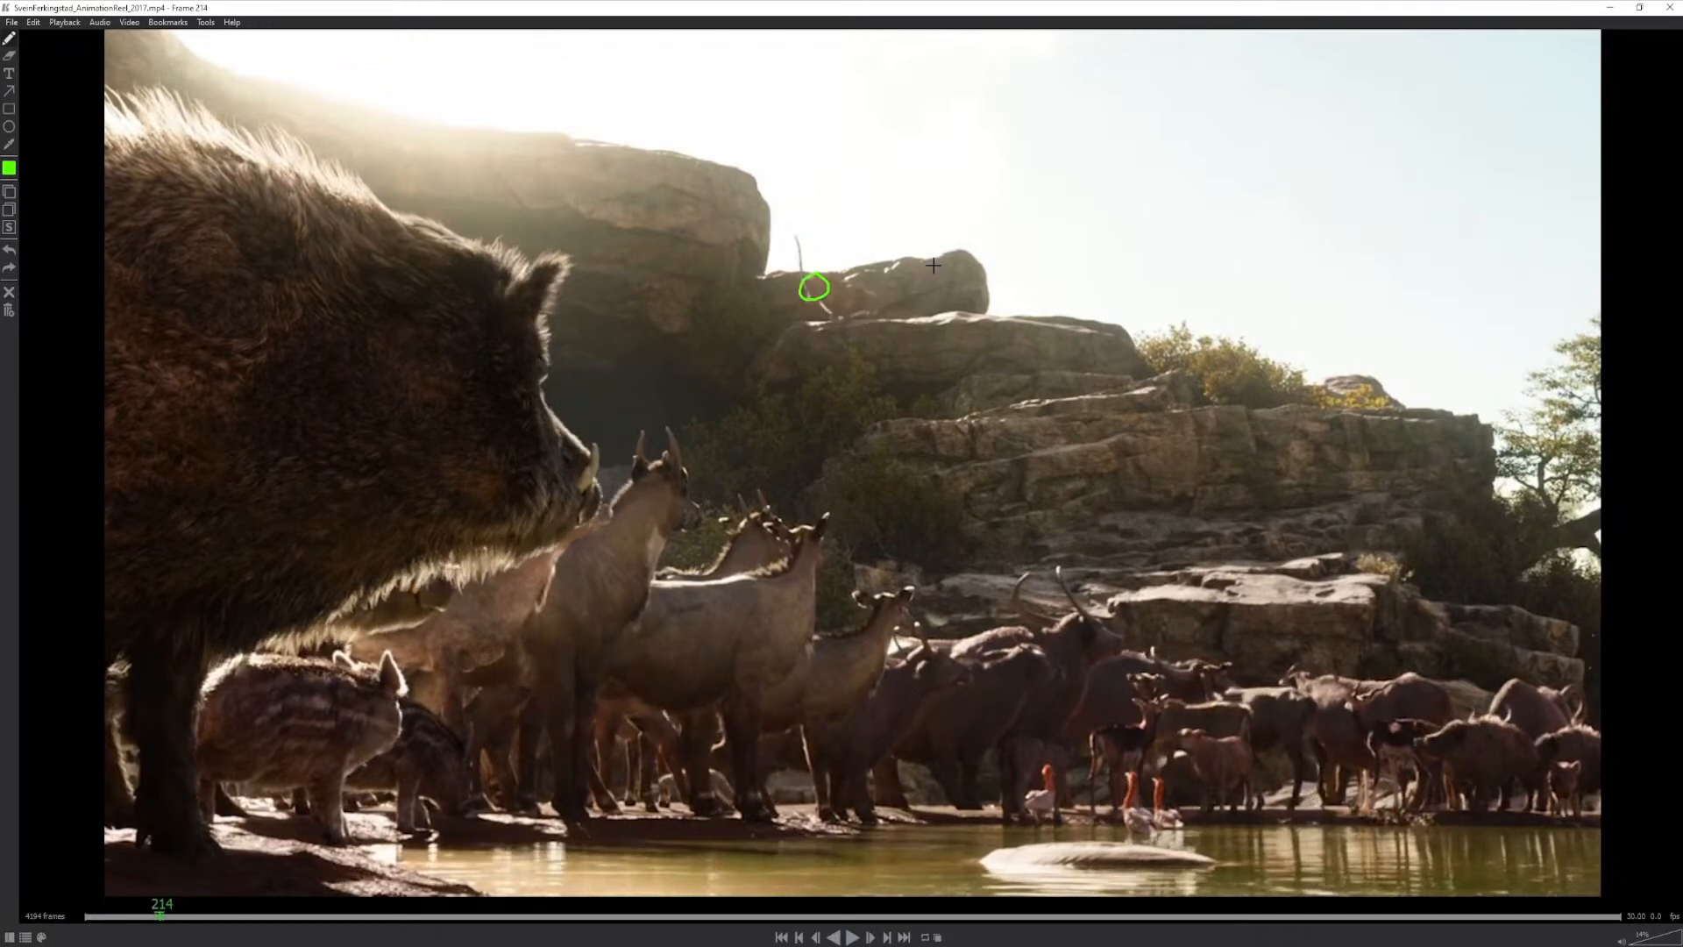
- Return to the landing frames, sketch a short stroke at the cat's hips and tail base, and advance through the settle to frame 217
{"action": "key", "text": "Left"}
{"action": "key", "text": "Left"}
{"action": "key", "text": "Left"}
{"action": "key", "text": "Left"}
{"action": "mouse_move", "coordinate": [786, 213]}
{"action": "left_mouse_down"}
{"action": "mouse_move", "coordinate": [815, 261]}
{"action": "mouse_move", "coordinate": [800, 266]}
{"action": "mouse_move", "coordinate": [807, 234]}
{"action": "left_mouse_up"}
{"action": "key", "text": "Right"}
{"action": "key", "text": "Right"}
{"action": "key", "text": "Right"}
{"action": "key", "text": "Right"}
{"action": "key", "text": "Right"}
{"action": "key", "text": "Right"}
{"action": "key", "text": "Right"}
{"action": "key", "text": "Right"}
{"action": "key", "text": "Right"}
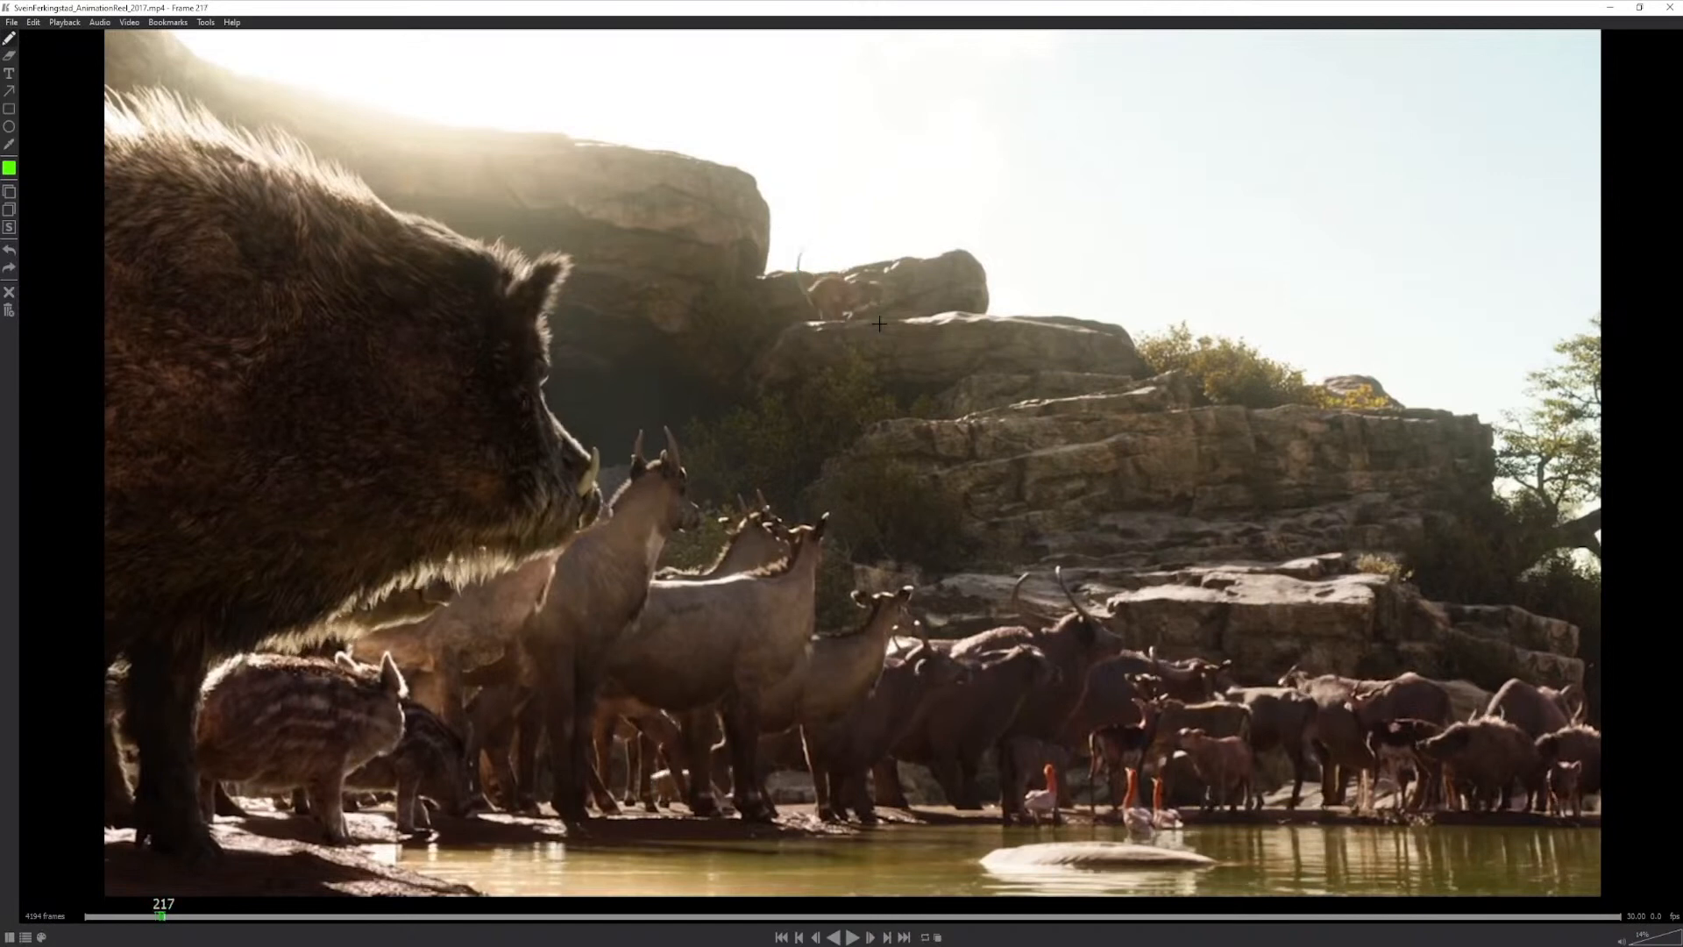